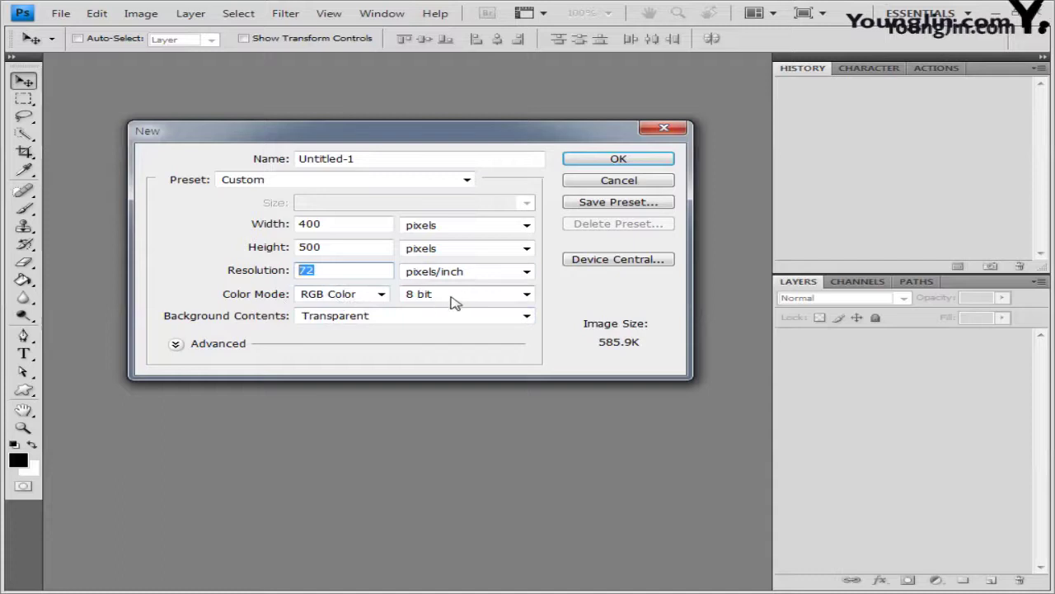
Create the 400 by 500 pixel RGB document with a white background and undock it into a floating window.
left_click(368, 318)
left_click(367, 330)
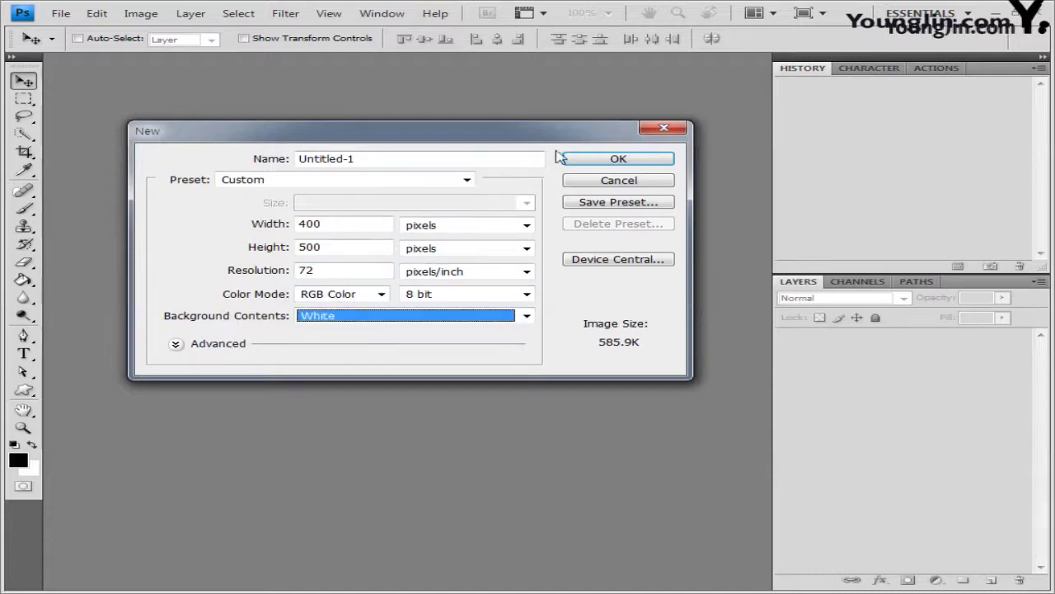
left_click(647, 161)
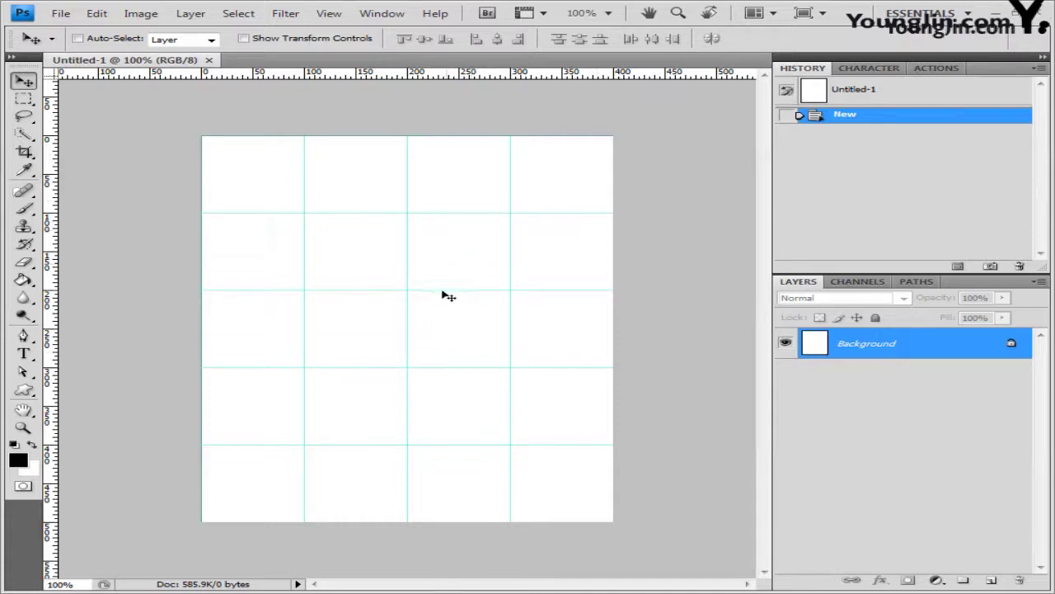
left_click_drag(157, 61, 318, 228)
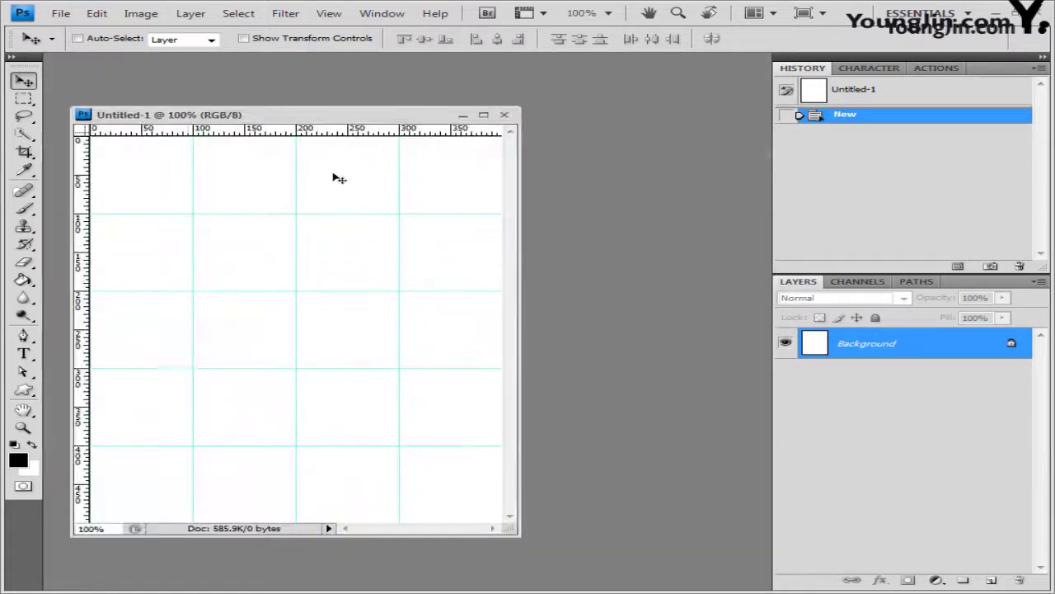
left_click_drag(388, 115, 431, 109)
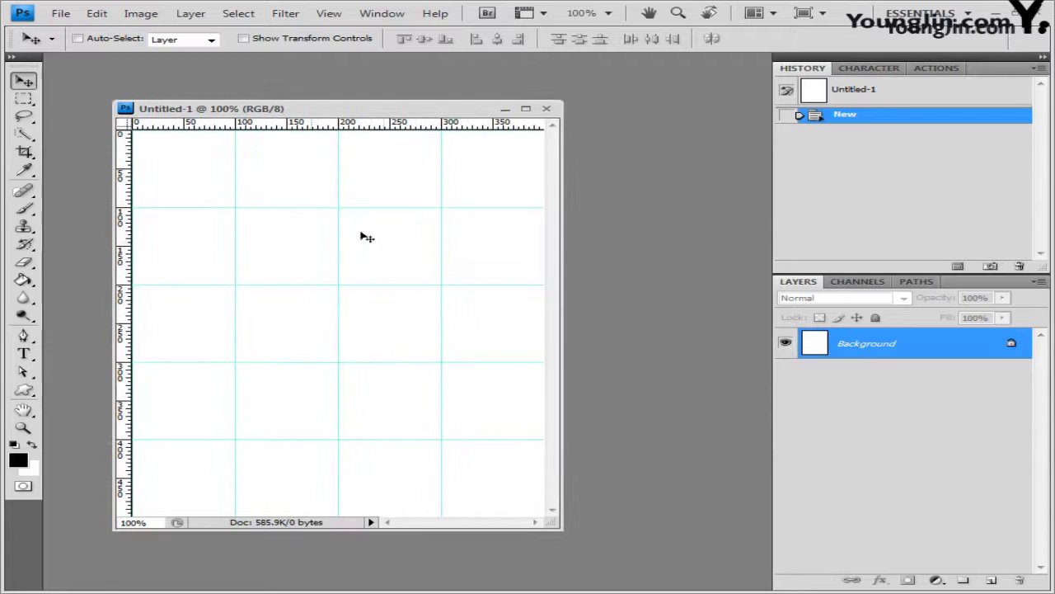
Check the gridline spacing, unit and subdivisions in the Guides, Grid & Slices preferences without changing them.
left_click(96, 13)
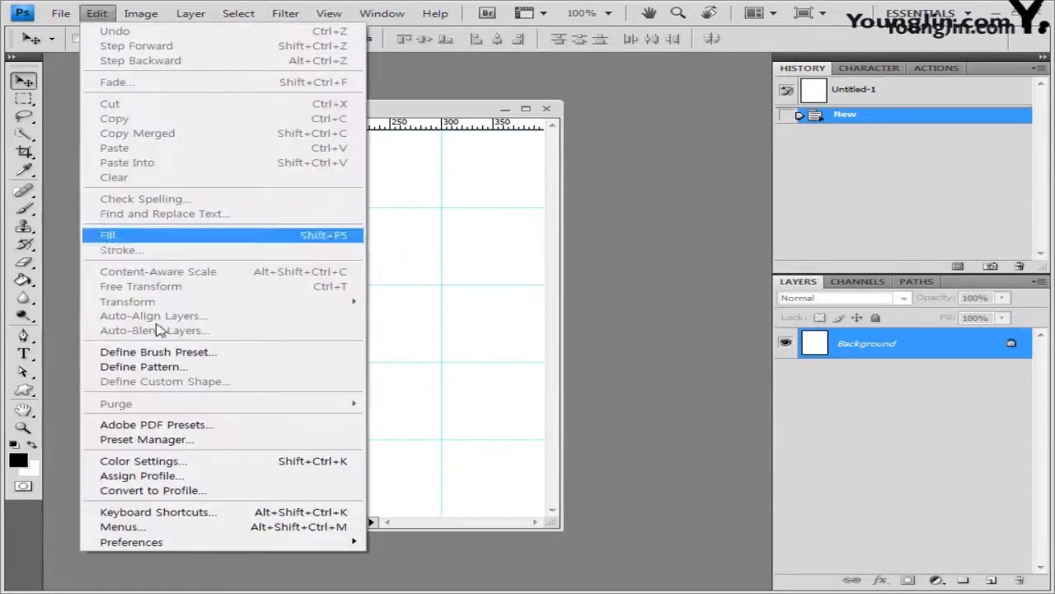
mouse_move(200, 542)
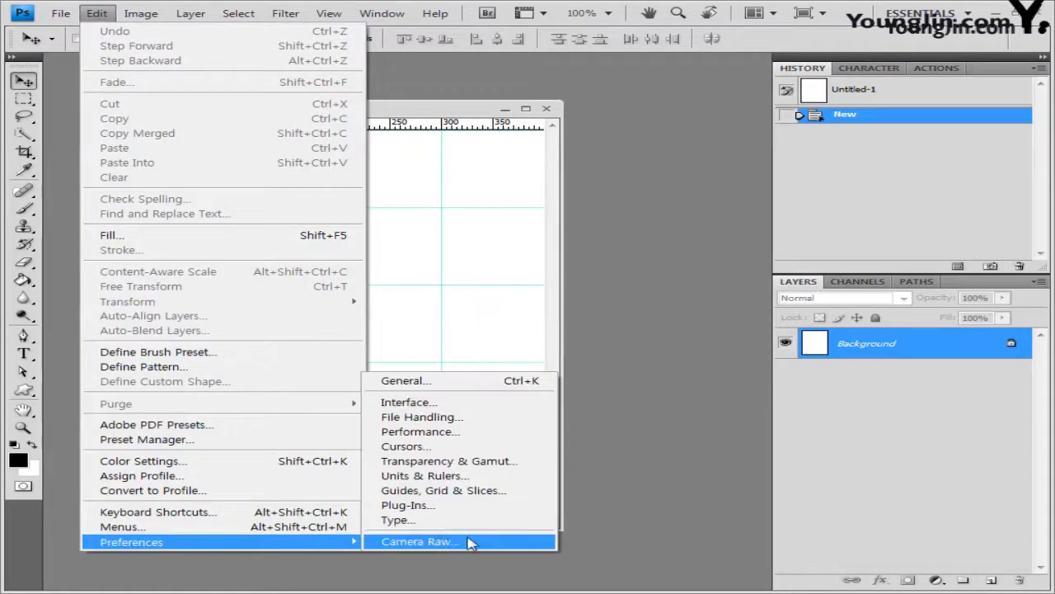
left_click(475, 492)
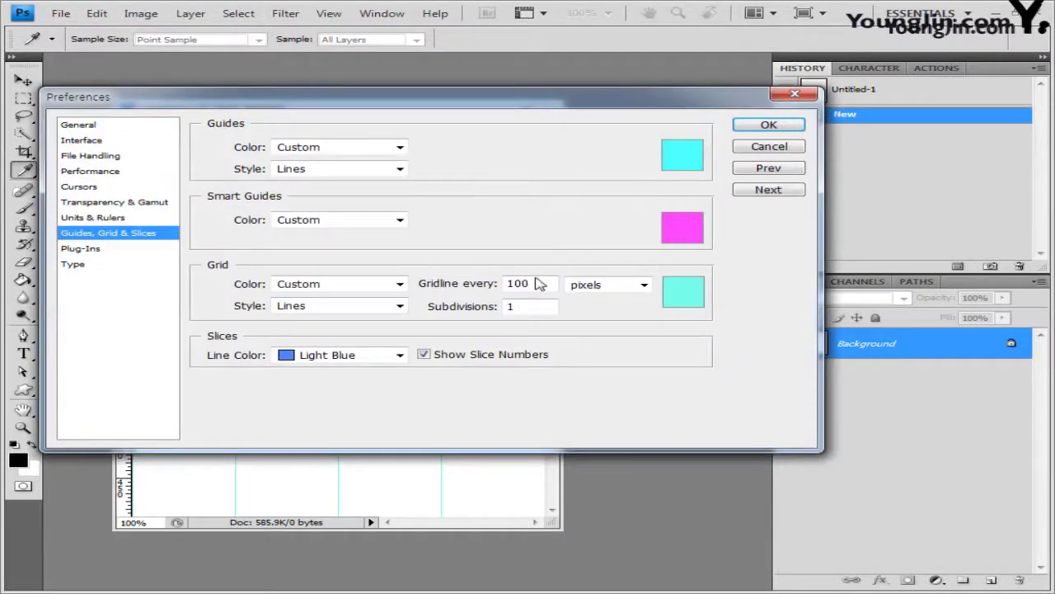
left_click(483, 283)
key("Tab")
left_click(784, 150)
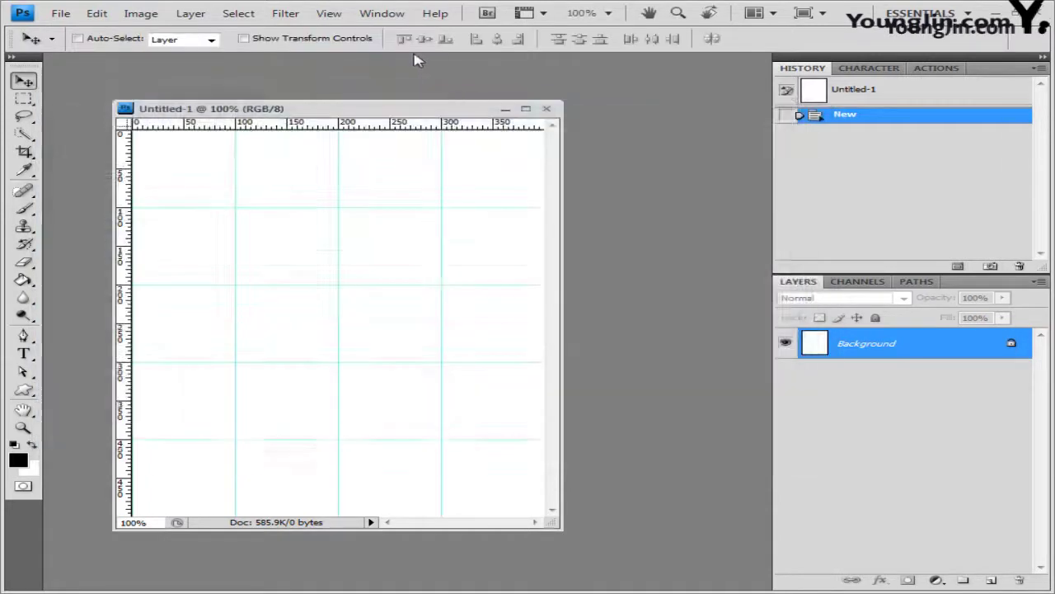
Check the Grid display option among the view extras and reposition the document window.
left_click(329, 13)
mouse_move(388, 248)
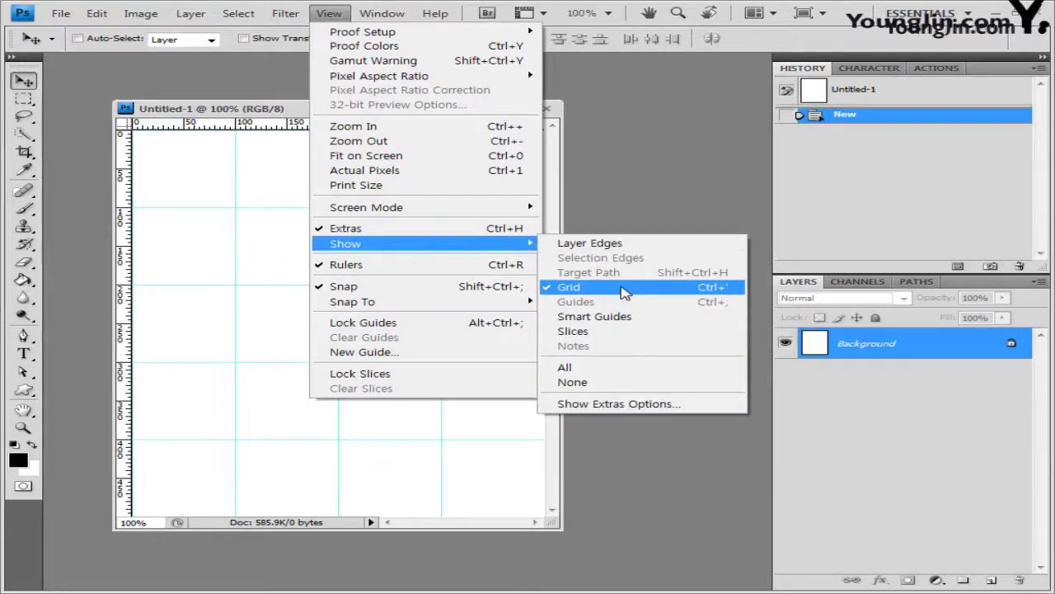
left_click(289, 112)
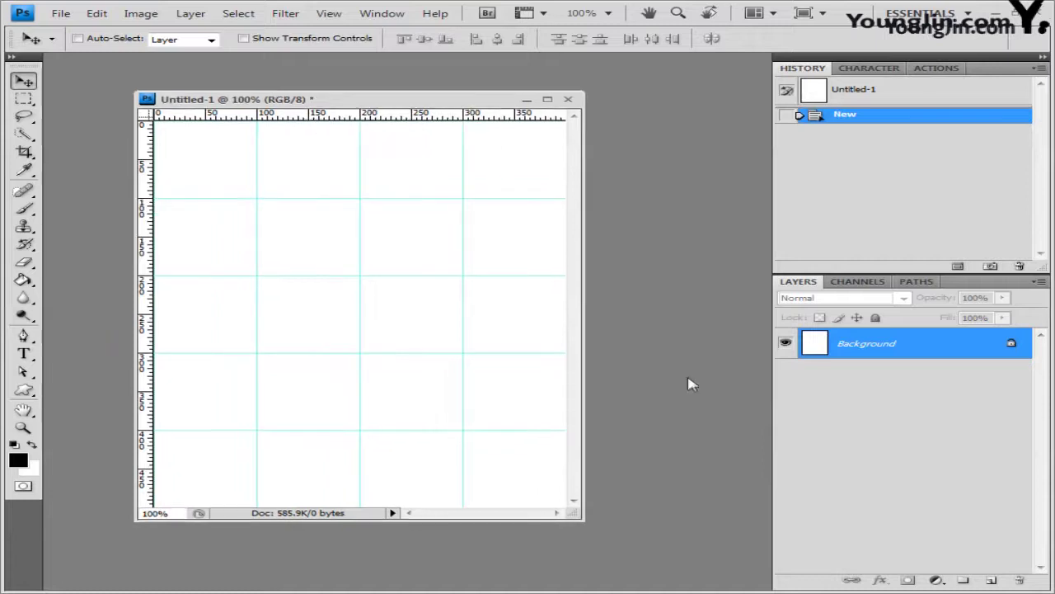
Start saving a copy in the GTQ folder, entering a file name of exam number, examinee name and "1참고".
left_click(61, 13)
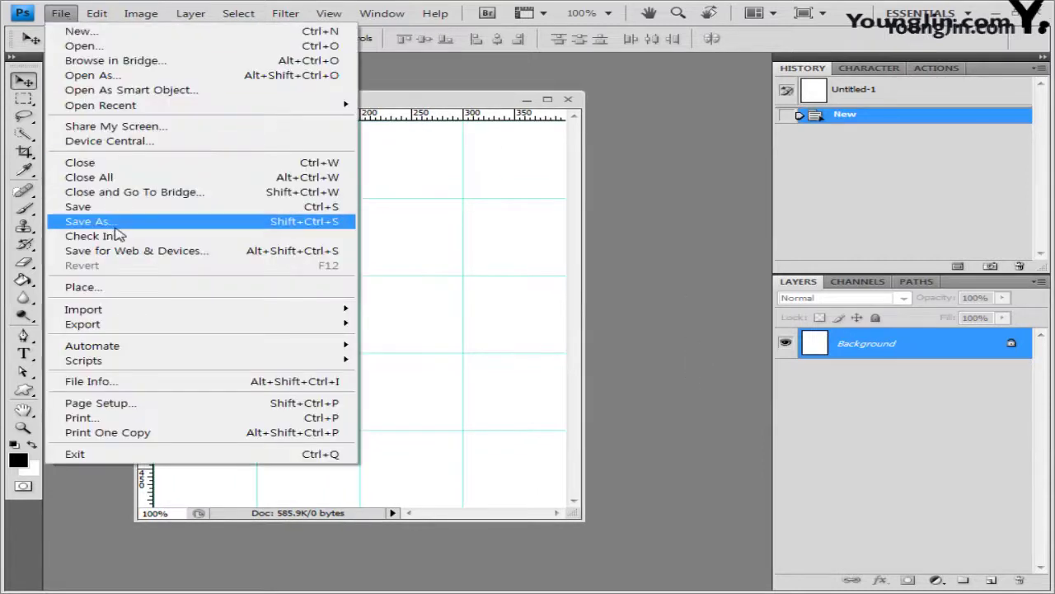
left_click(116, 224)
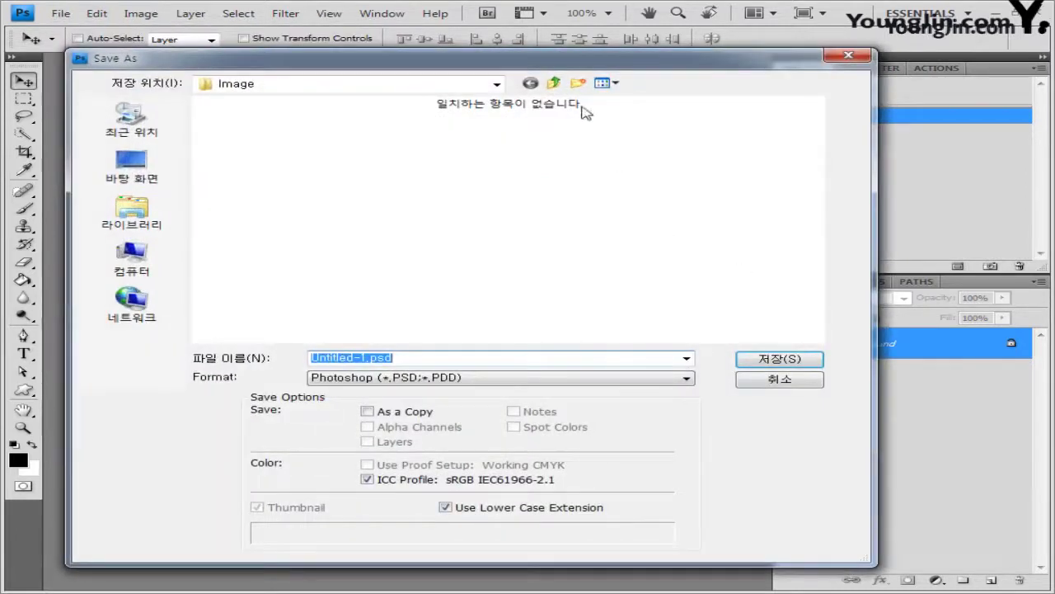
left_click(554, 83)
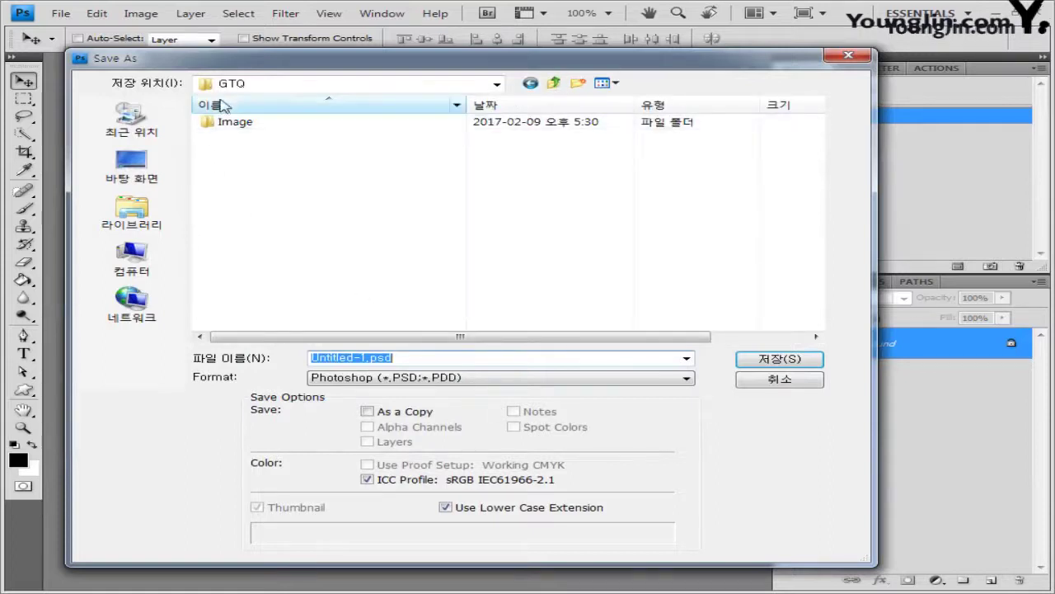
left_click(436, 360)
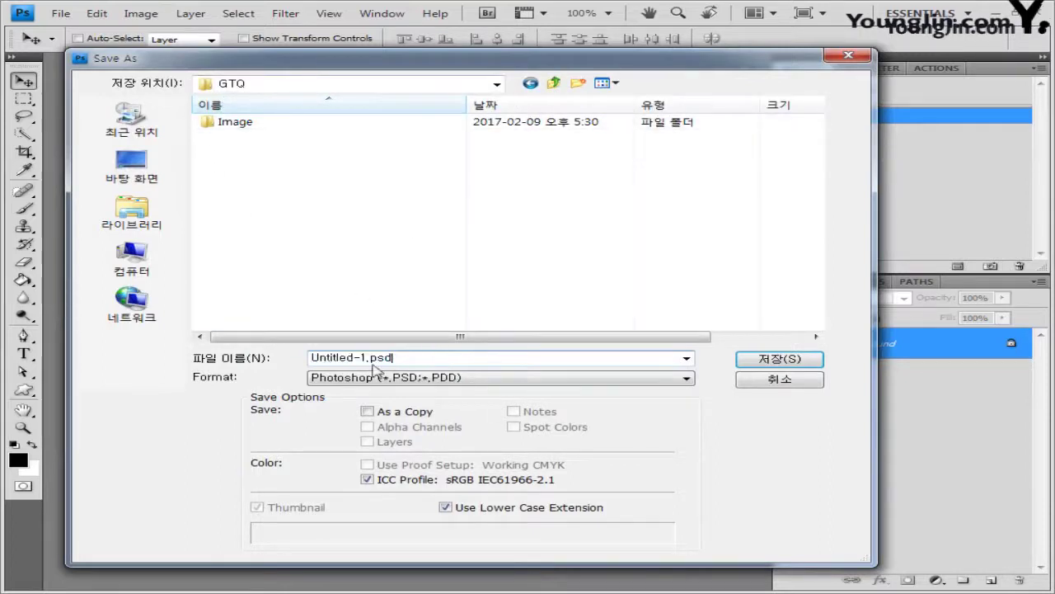
key("Tab")
double_click(441, 359)
type("G120170001-홍길동-1참고")
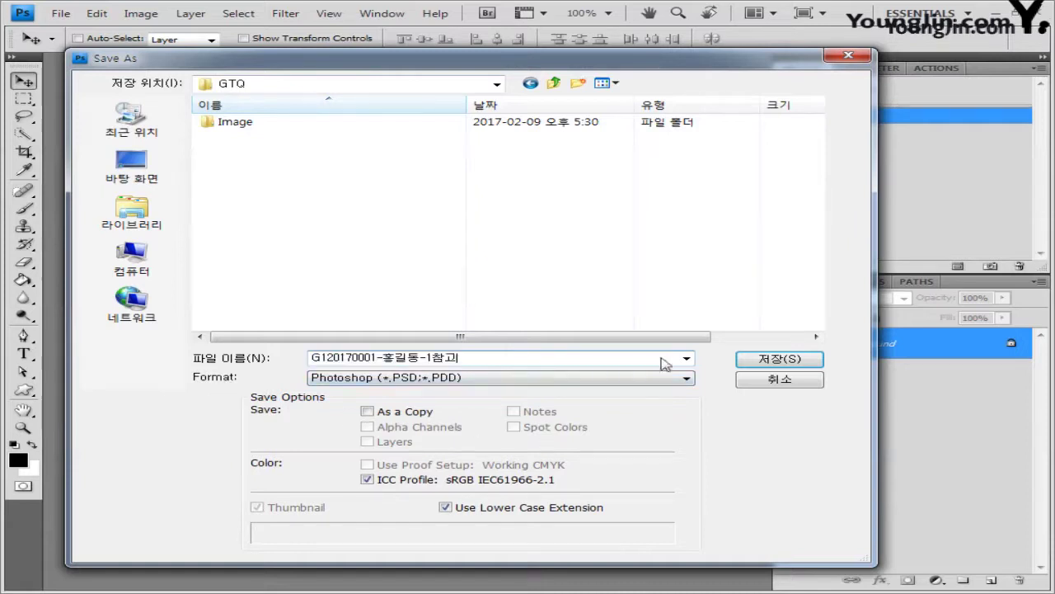
Check each part of the entered file name and save the document in Photoshop PSD format.
double_click(375, 357)
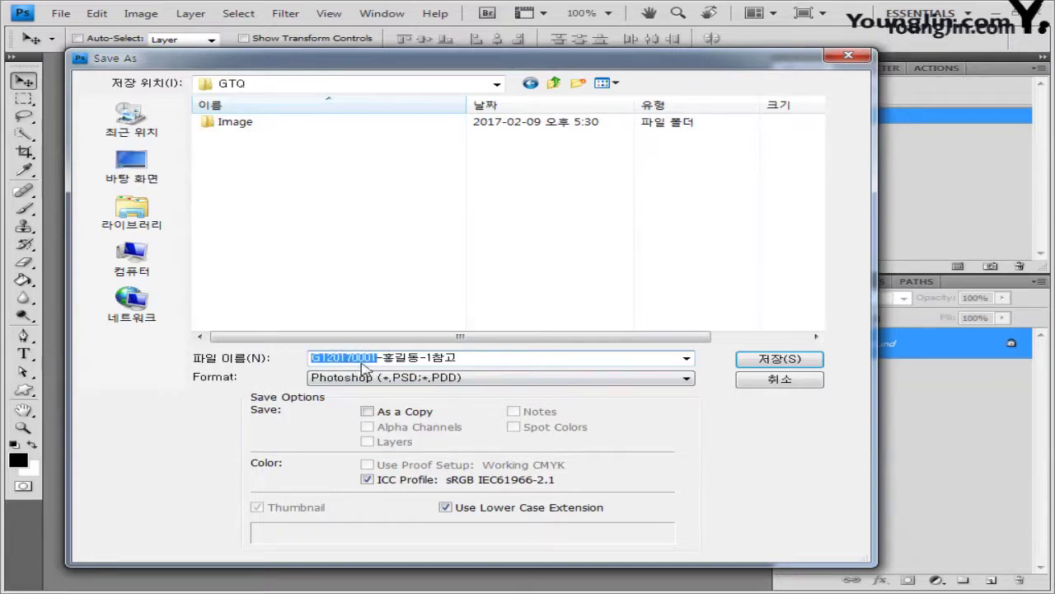
left_click_drag(383, 358, 421, 361)
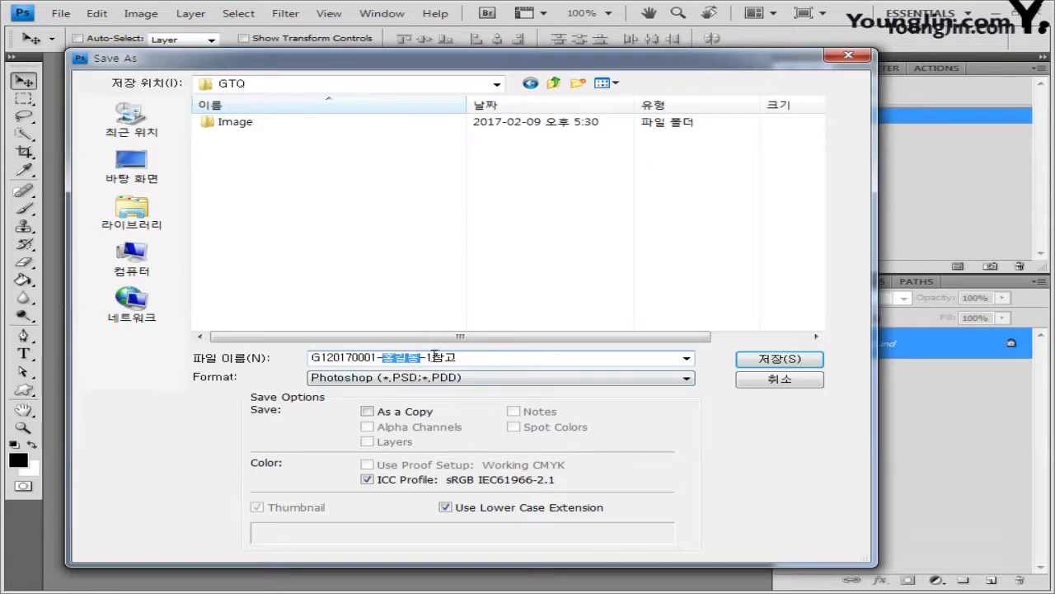
left_click(429, 357)
left_click_drag(433, 358, 151, 358)
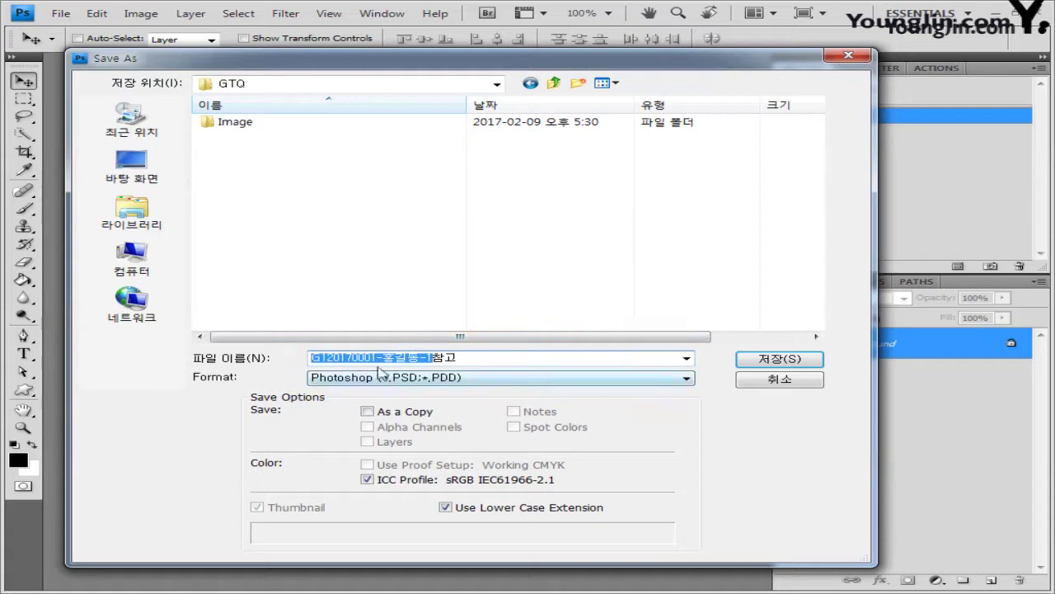
left_click_drag(432, 358, 464, 358)
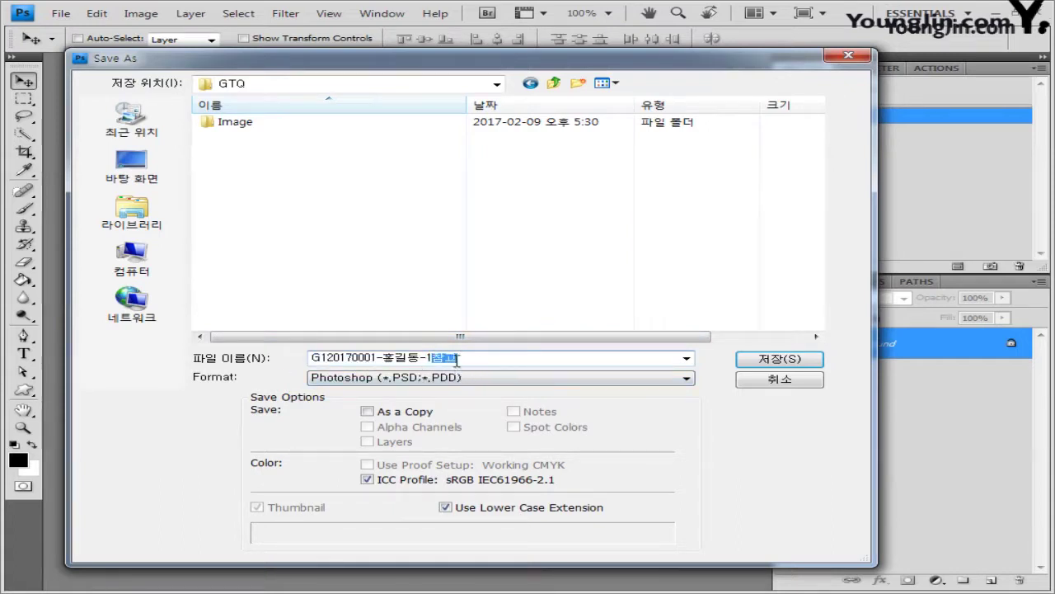
left_click(778, 362)
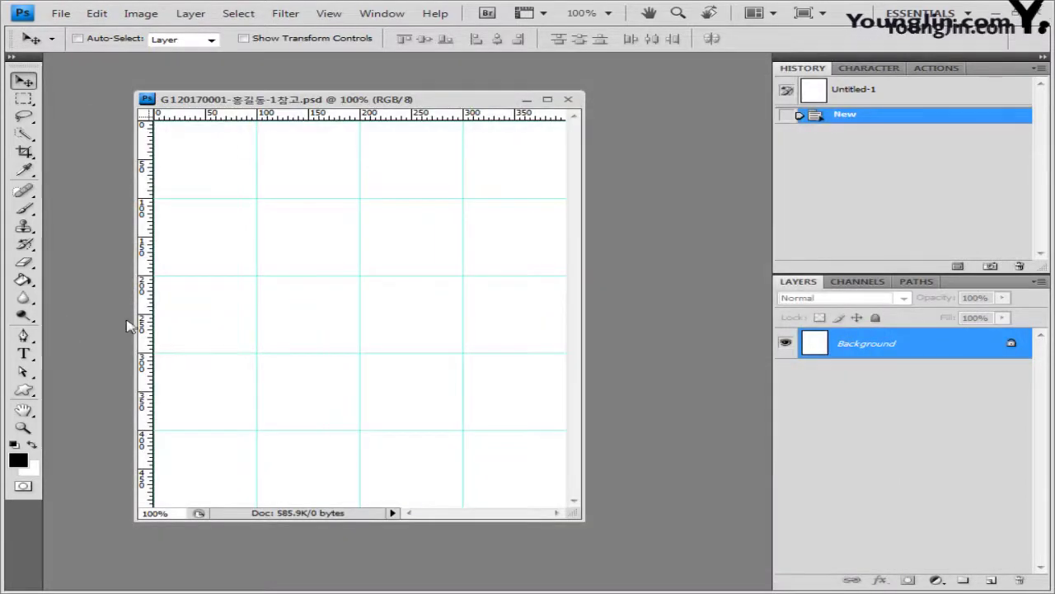
Open the flower photo 1급-1.jpg from the Image folder.
left_click(60, 14)
left_click(99, 63)
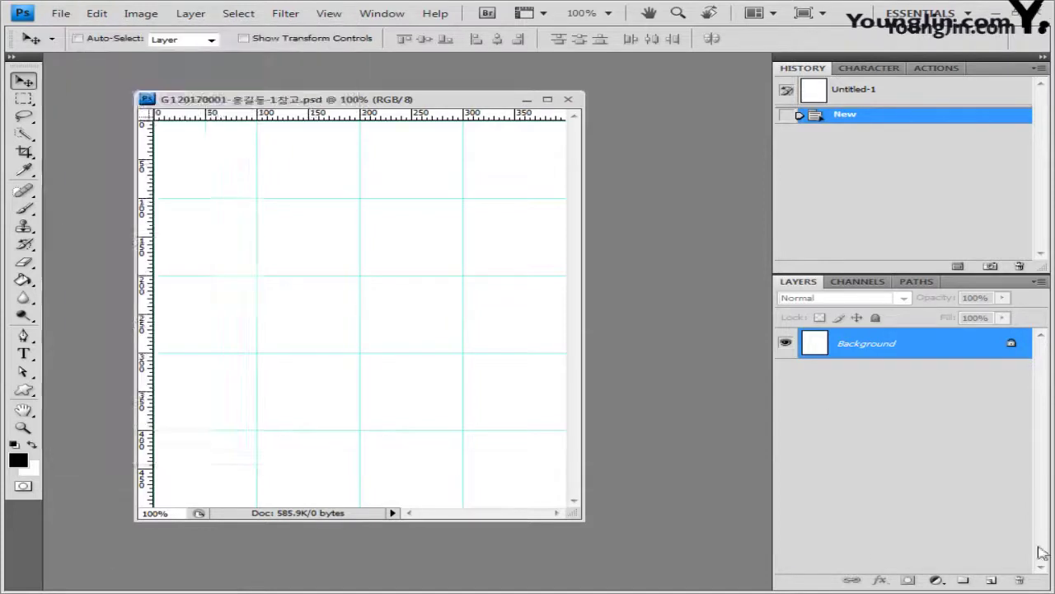
double_click(244, 135)
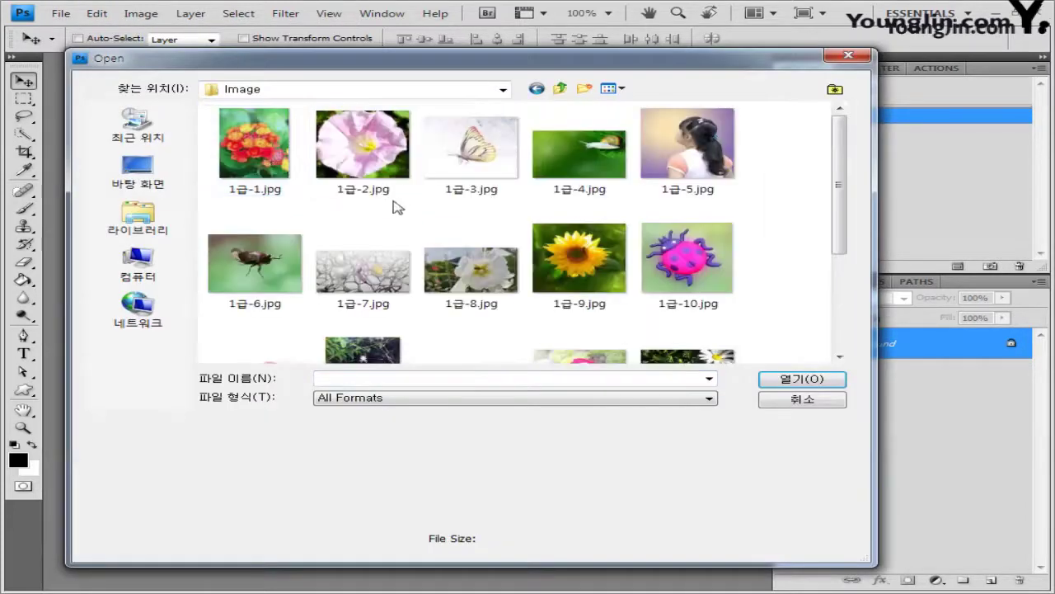
left_click(284, 177)
left_click(790, 382)
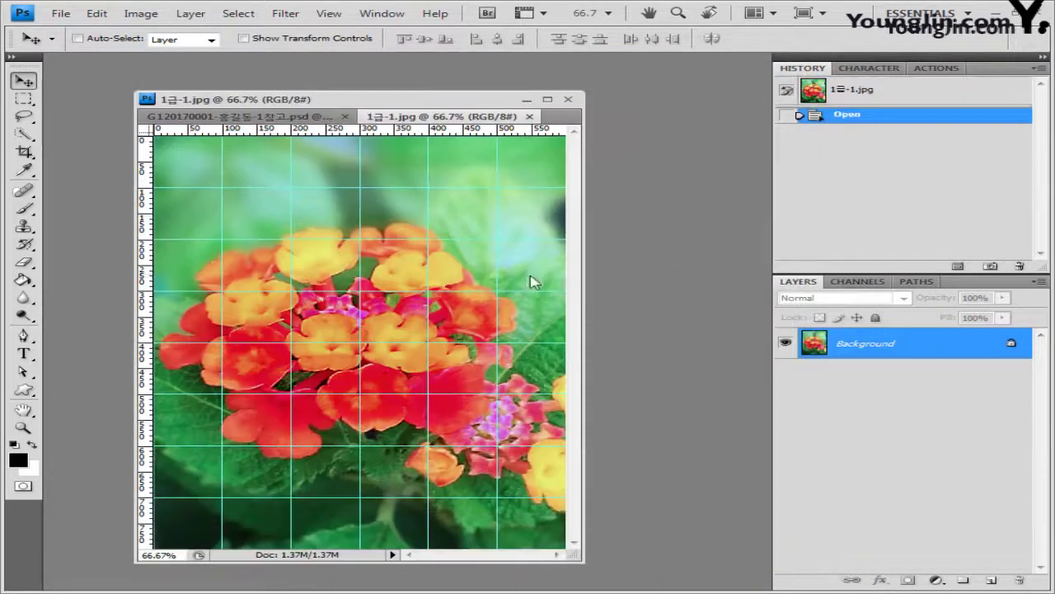
Copy the entire flower photo, close it, paste it into the saved document and name the layer "1-1".
key("ctrl+a")
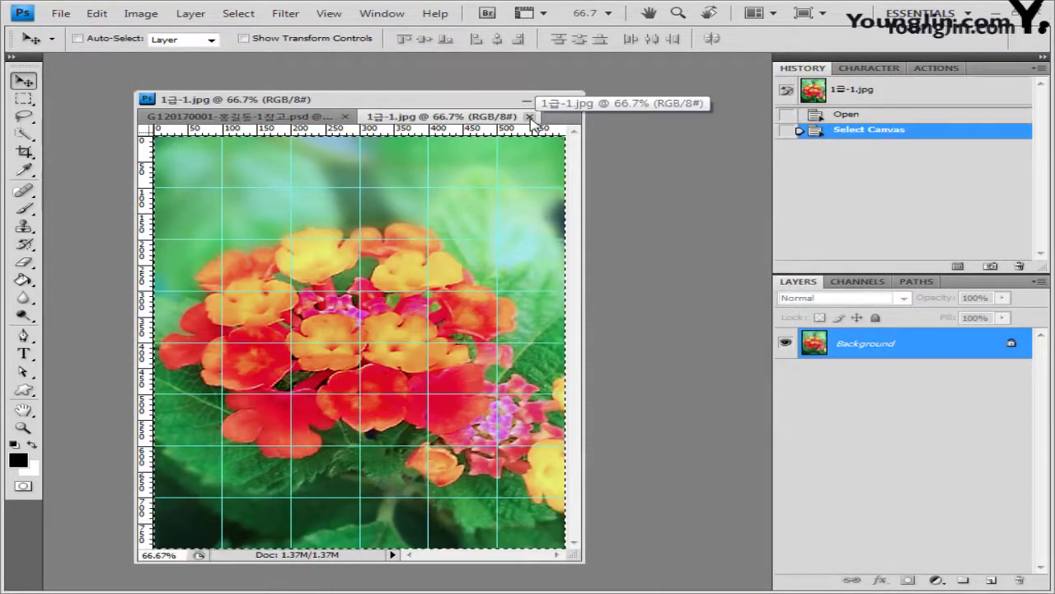
left_click(528, 116)
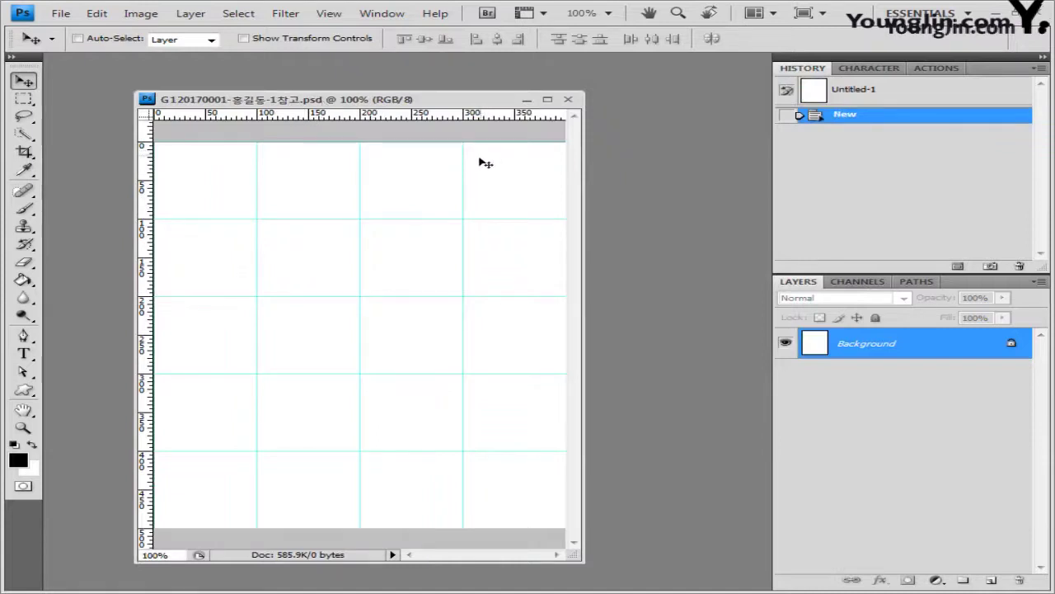
key("ctrl+v")
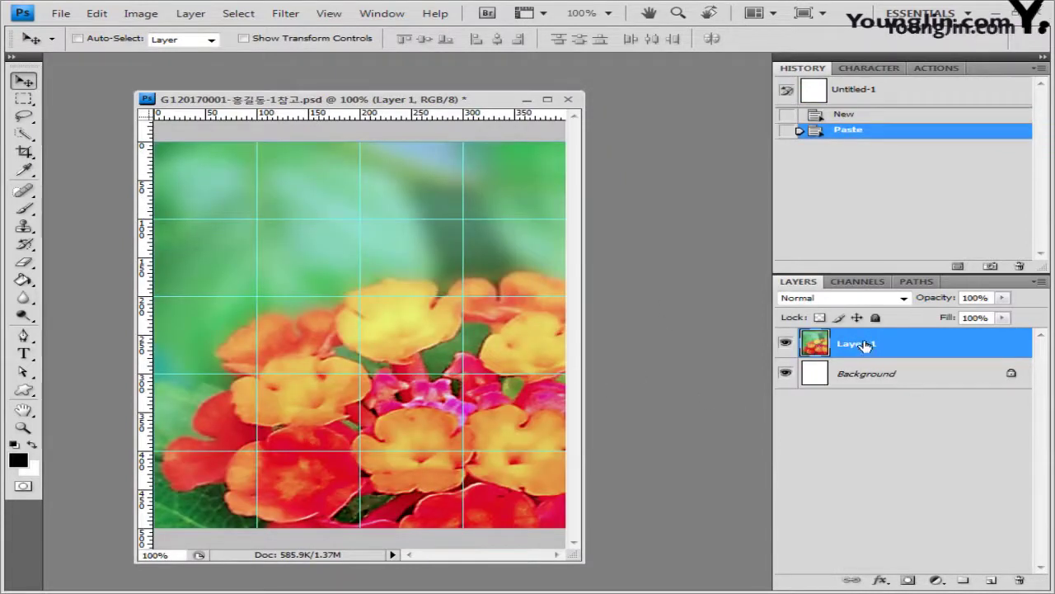
double_click(864, 346)
type("1-1")
key("Return")
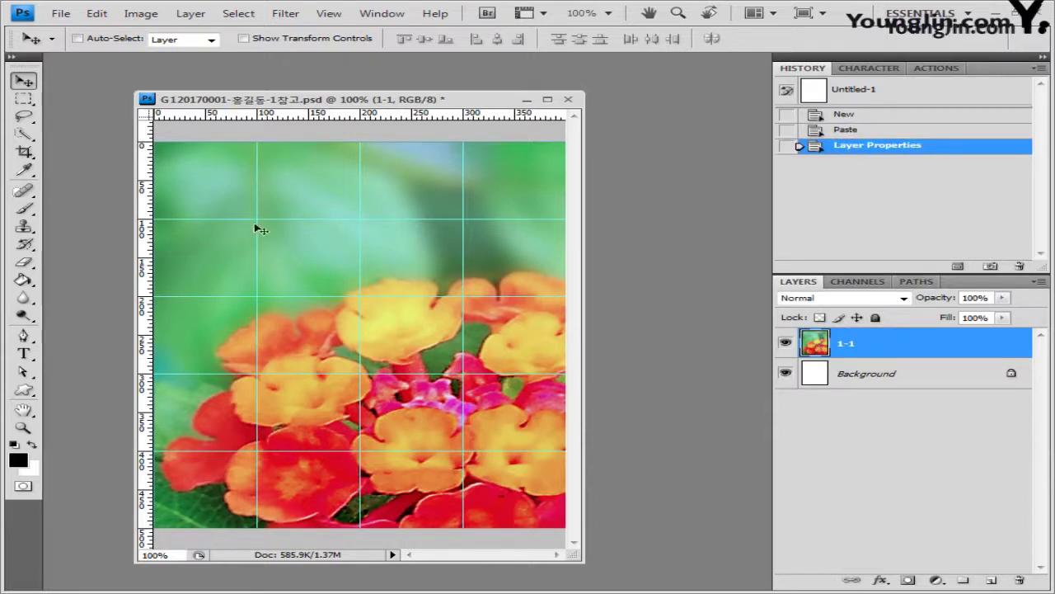
Scale down the 1-1 flower layer with Free Transform and position it to cover the whole canvas.
key("ctrl+t")
left_click_drag(276, 203, 298, 220)
left_click_drag(189, 170, 548, 420)
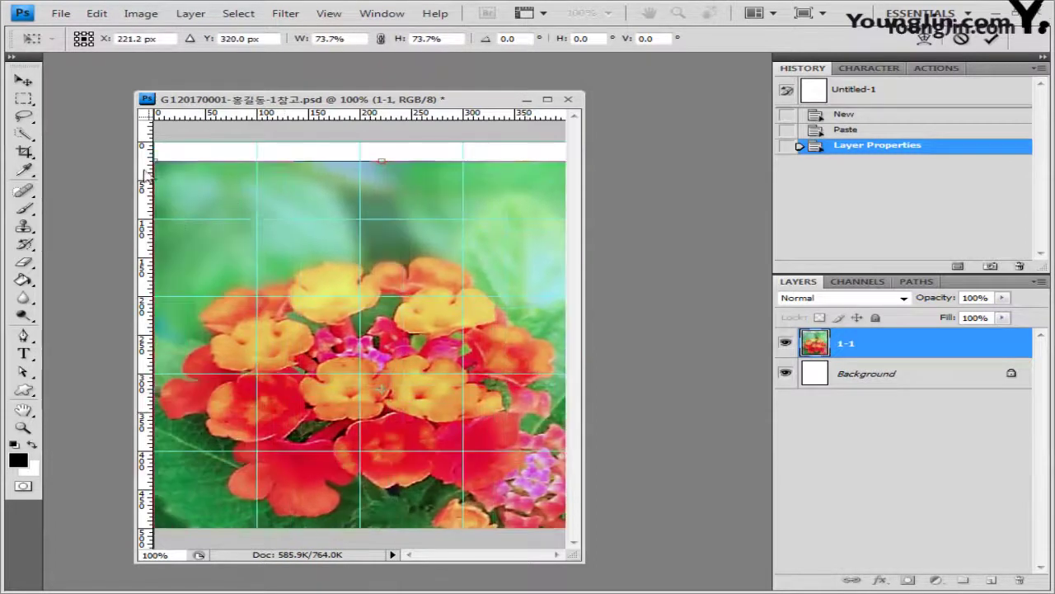
left_click_drag(155, 171, 364, 338)
left_click_drag(502, 411, 356, 292)
key("Return")
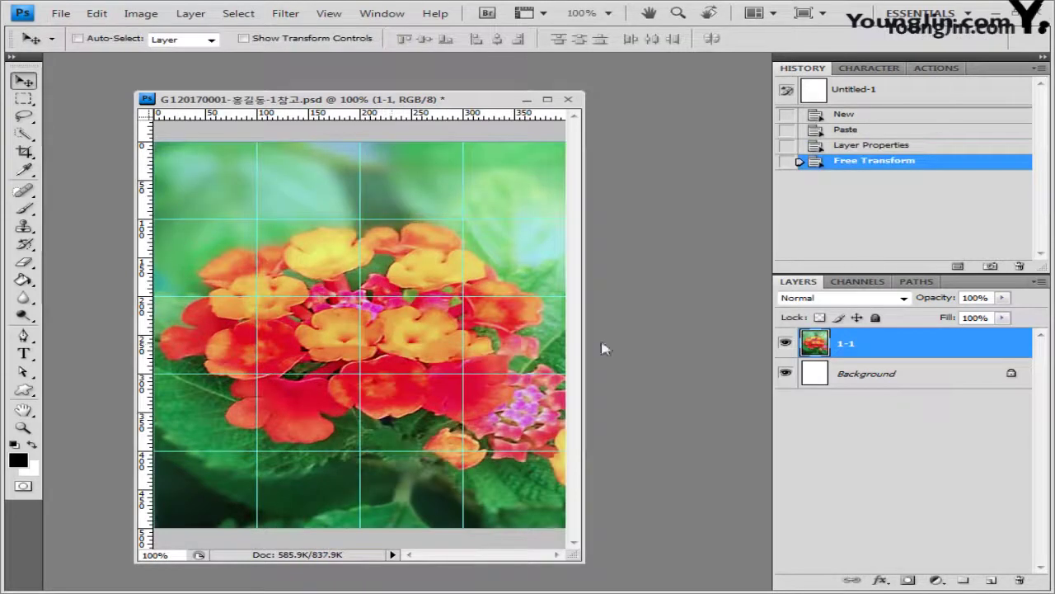
Apply the Crosshatch filter to layer 1-1 with stroke length 9, sharpness 6 and strength 1.
left_click(284, 14)
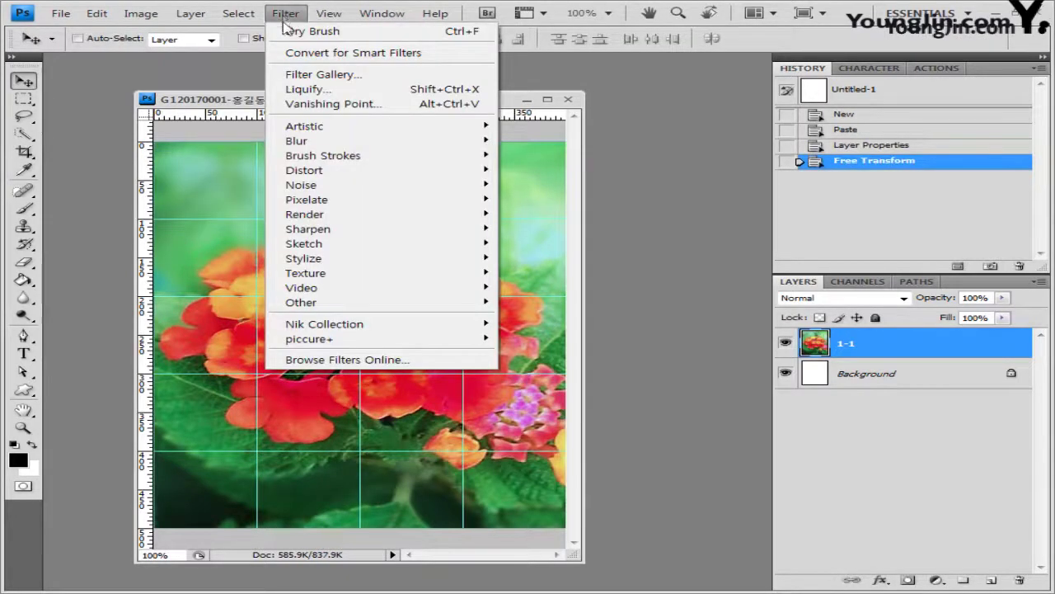
mouse_move(352, 157)
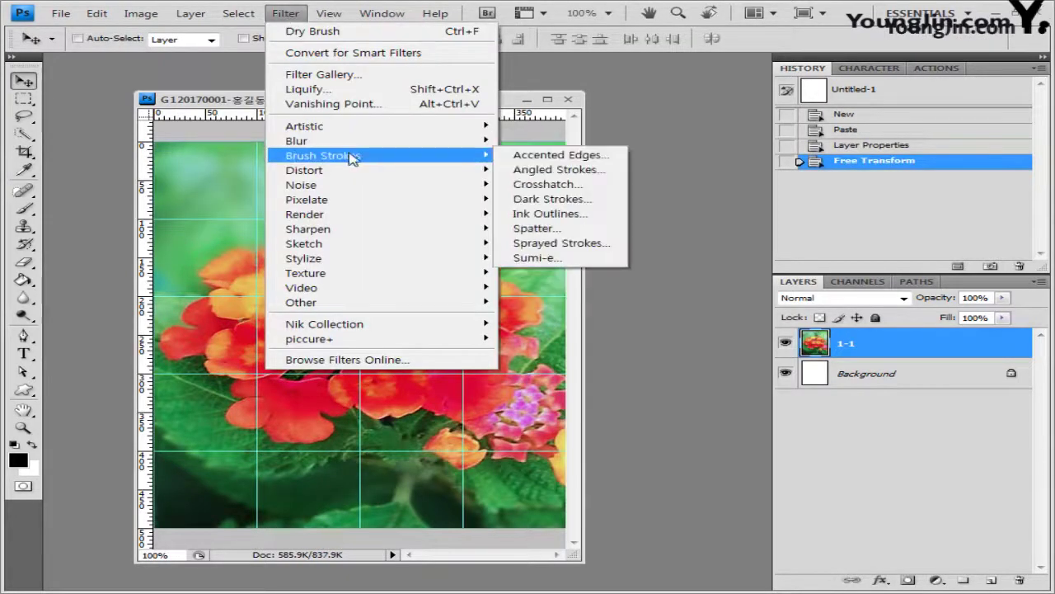
left_click(582, 189)
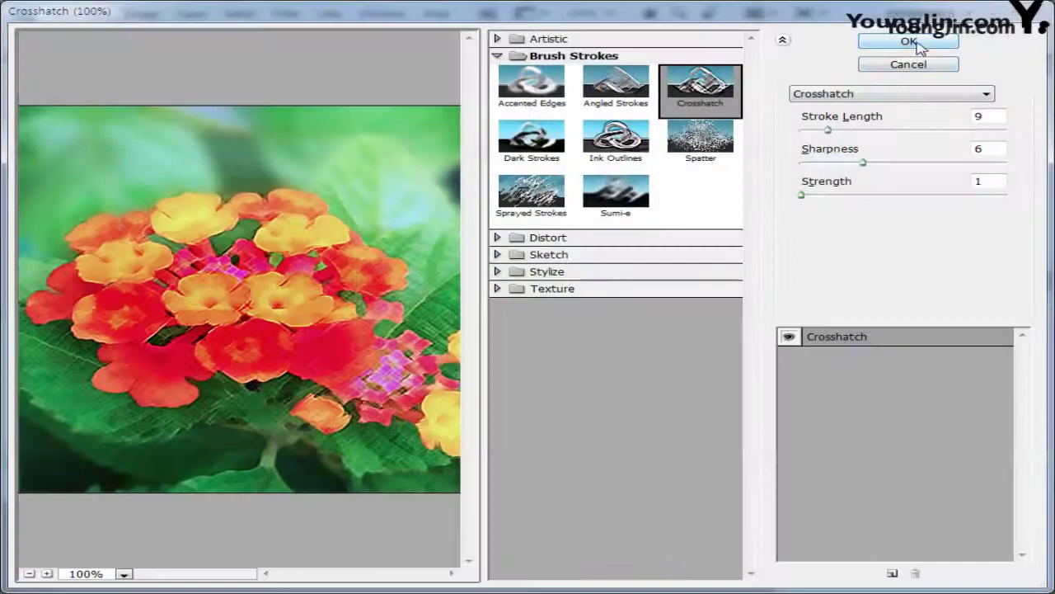
left_click(917, 43)
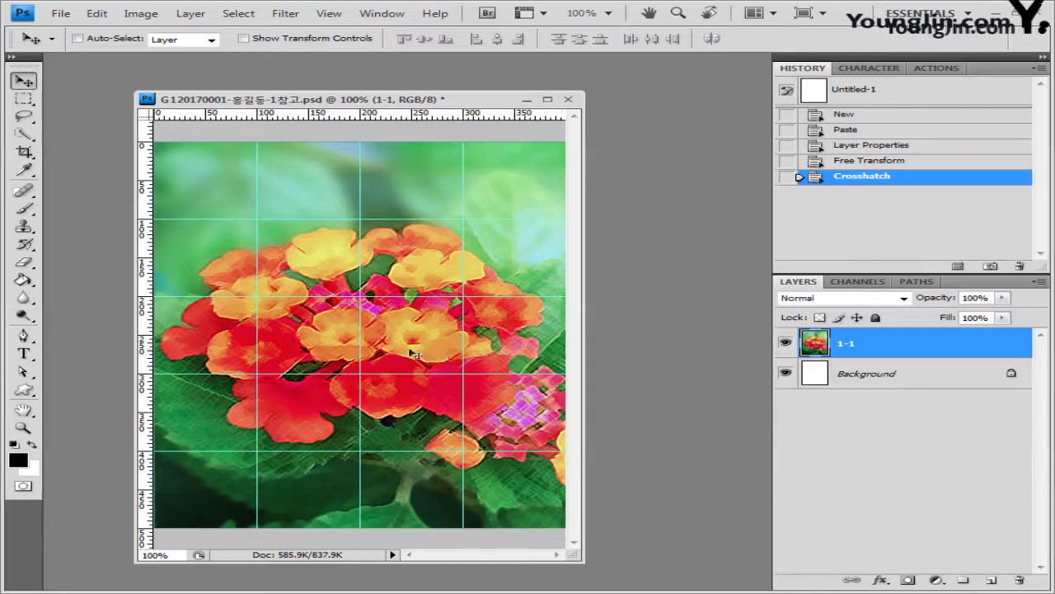
Set the Pen tool to draw paths and outline a closed, flat petal about 90 px wide near the canvas's lower edge, right of centre.
left_click(23, 337)
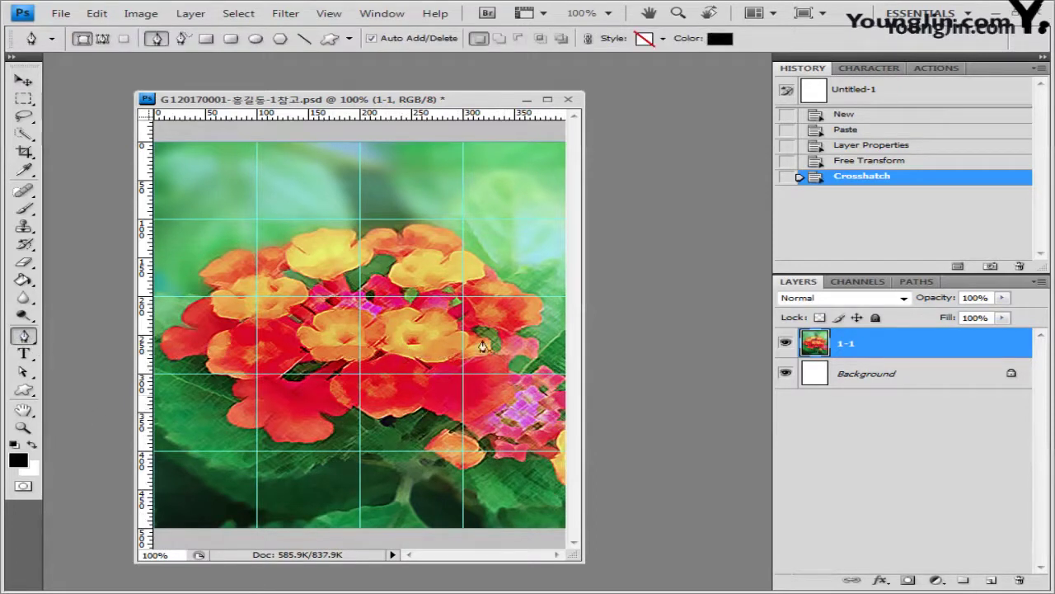
left_click(105, 39)
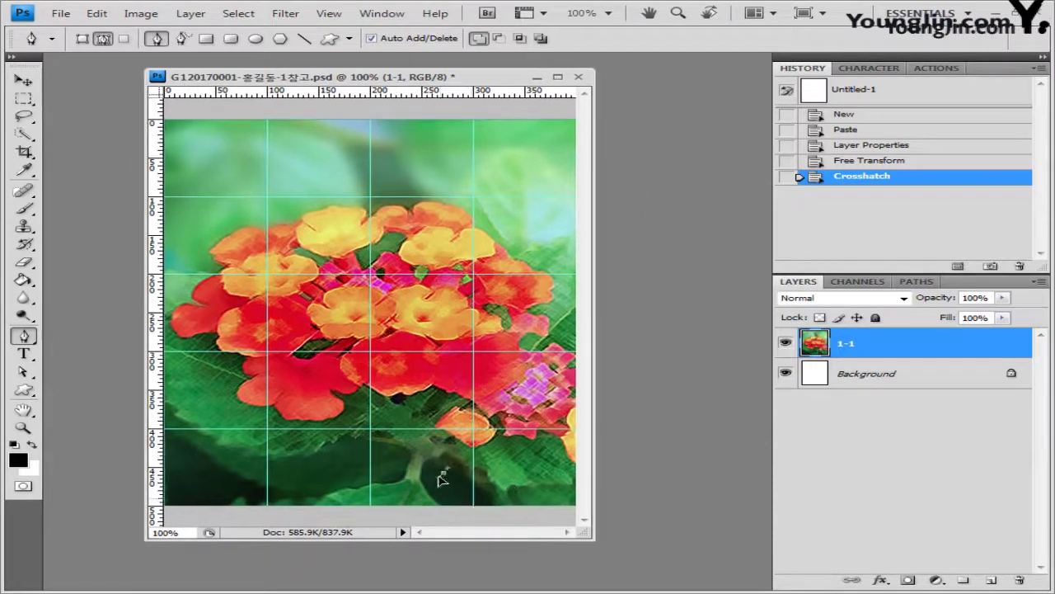
left_click(421, 498)
left_click_drag(476, 480, 491, 477)
left_click(505, 488)
left_click(514, 500)
left_click_drag(493, 513, 482, 518)
left_click(452, 519)
left_click(426, 517)
left_click(419, 495)
Draw a flat closed petal path about 110 px wide, extending left from the first petal.
left_click(412, 474)
left_click_drag(363, 449, 330, 454)
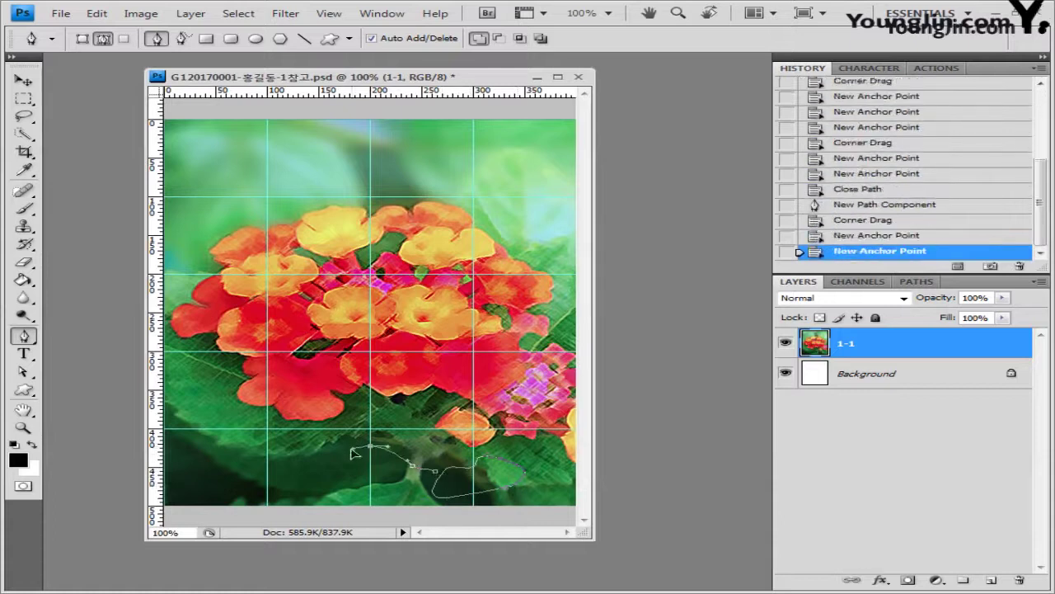
left_click(322, 466)
mouse_move(371, 481)
left_mouse_down()
mouse_move(445, 461)
mouse_move(387, 462)
left_mouse_up()
left_click(412, 474)
Draw a tall closed petal path about 80 px wide and 120 px high, rising above the two flat petals.
left_click(445, 462)
key("Up")
left_click(445, 466)
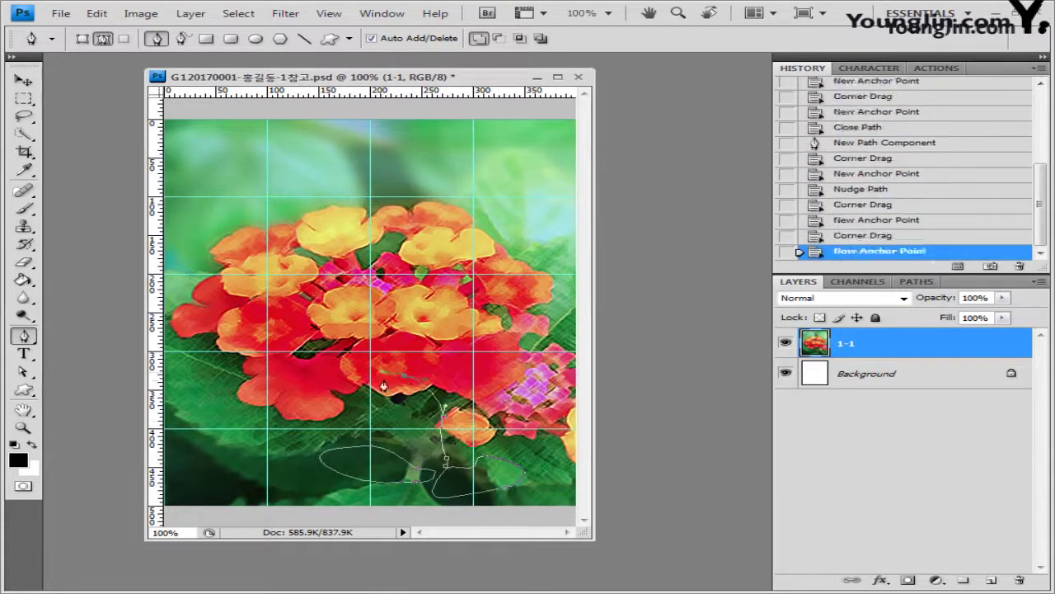
left_click(367, 428)
left_click_drag(367, 395, 382, 365)
left_click(412, 375)
mouse_move(437, 396)
left_mouse_down()
mouse_move(437, 469)
mouse_move(429, 450)
left_mouse_up()
left_click(437, 399)
left_click(445, 413)
Draw the tallest closed petal path, about 70 px wide and 160 px high, around the 300 px vertical guide.
left_click(433, 362)
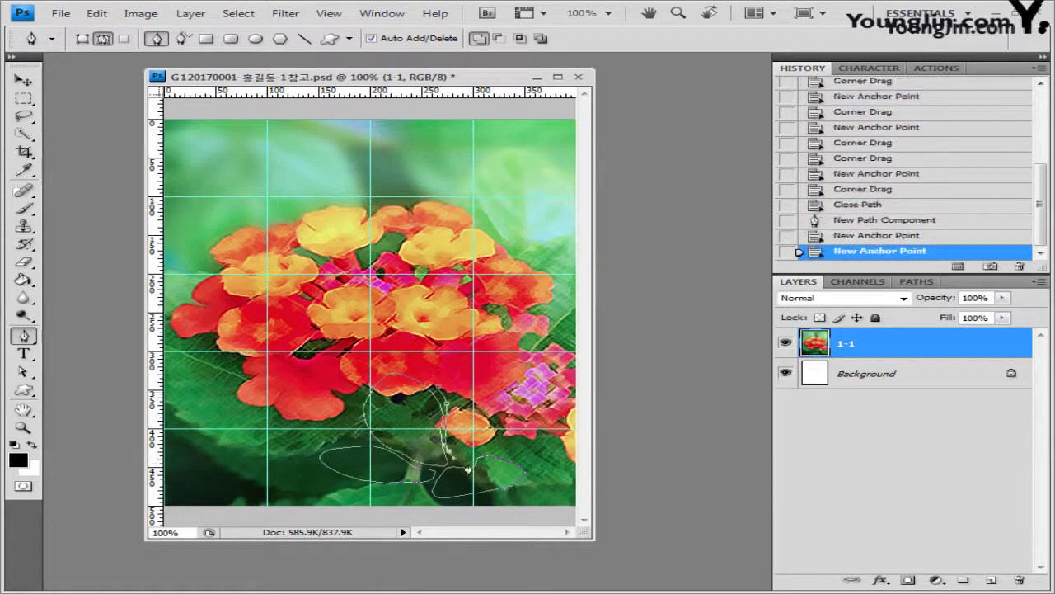
left_click_drag(486, 334, 503, 363)
left_click(503, 396)
left_click(499, 433)
left_click(446, 413)
Draw two closed petal paths to the right of the tallest petal, a medium upright one and a small flat one below it.
left_click(491, 458)
key("Up")
left_click_drag(491, 457, 516, 478)
left_click(528, 486)
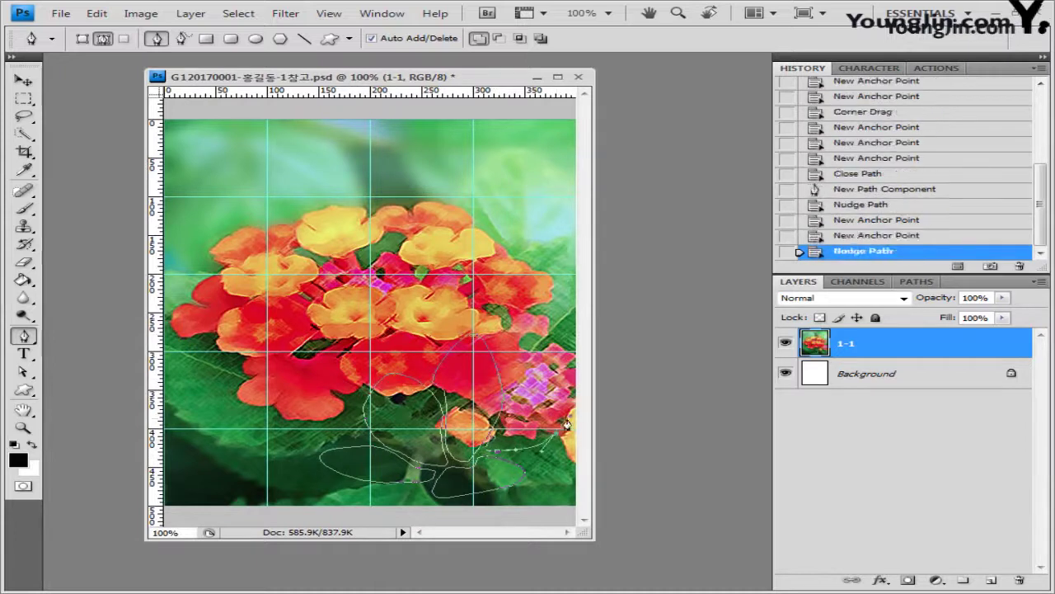
left_click(491, 458)
left_click(528, 449)
left_click(569, 432)
left_click_drag(574, 461, 552, 483)
left_click(523, 462)
left_click(528, 449)
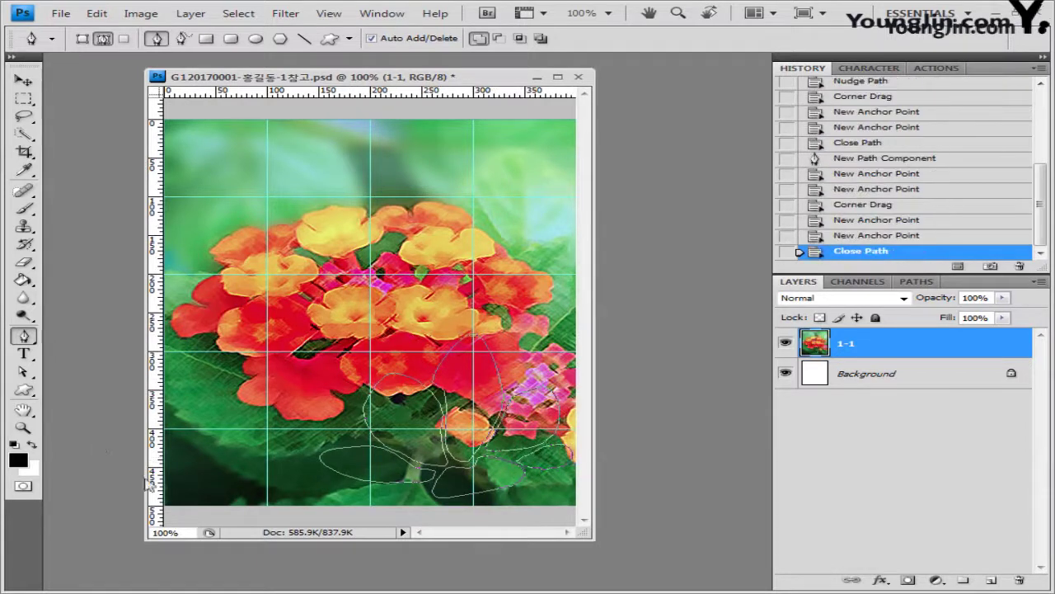
Save the work path under the name "꽃 모양".
left_click(911, 282)
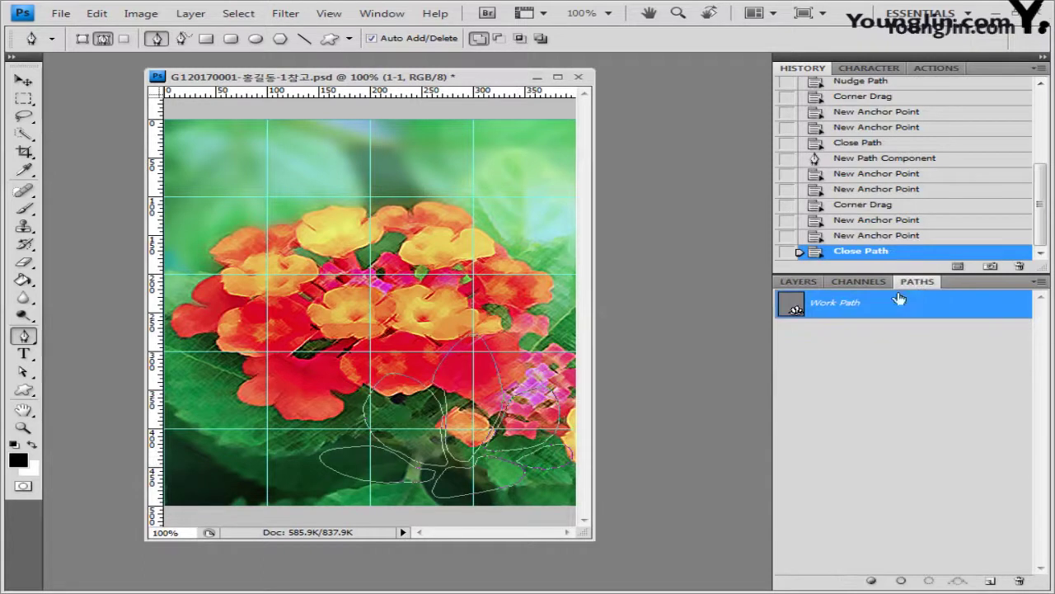
double_click(841, 306)
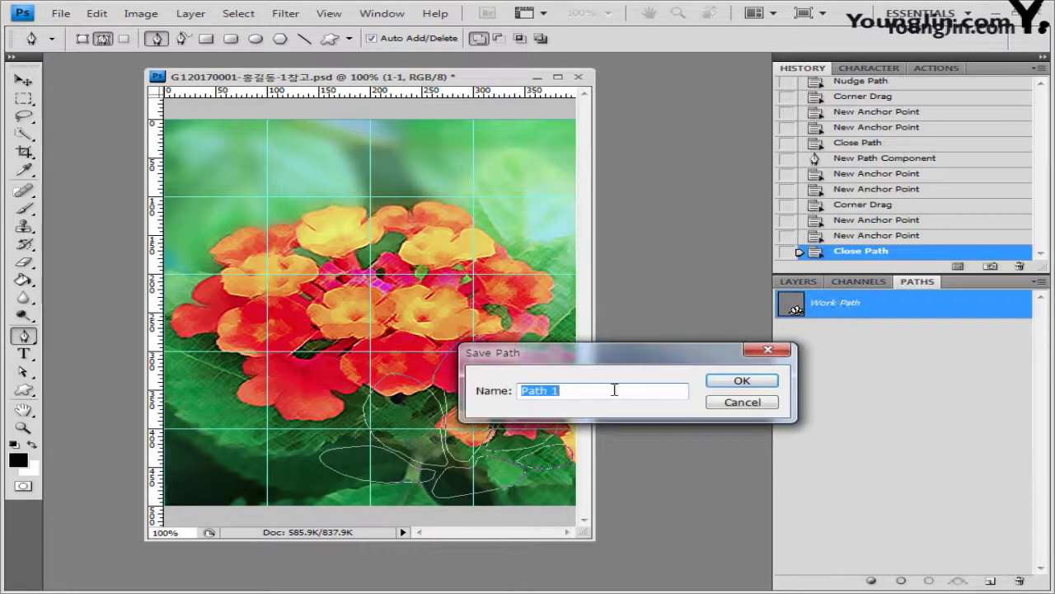
type("꽃모양")
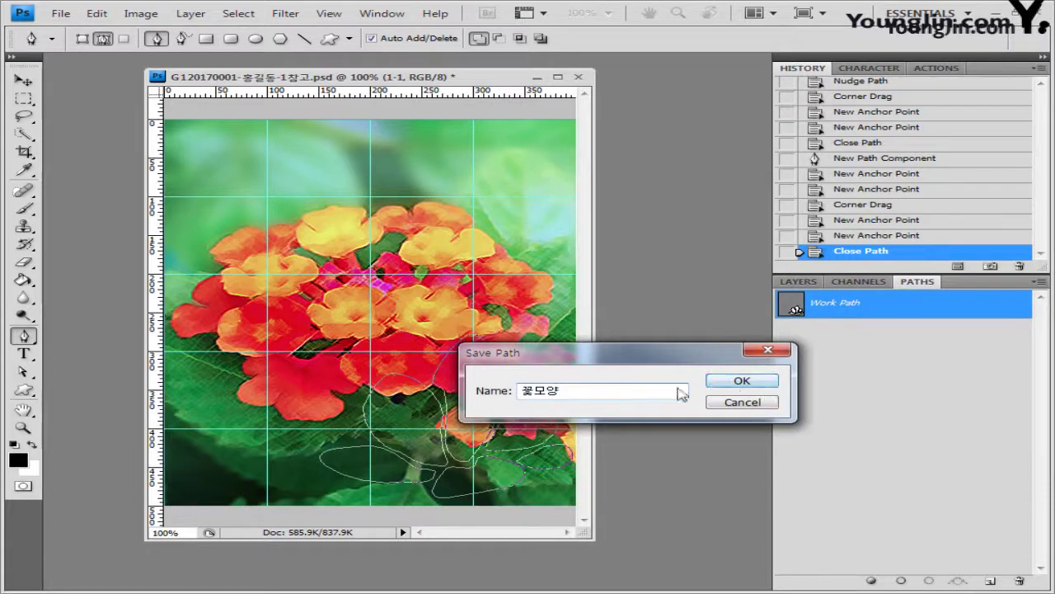
left_click(533, 393)
left_click(743, 381)
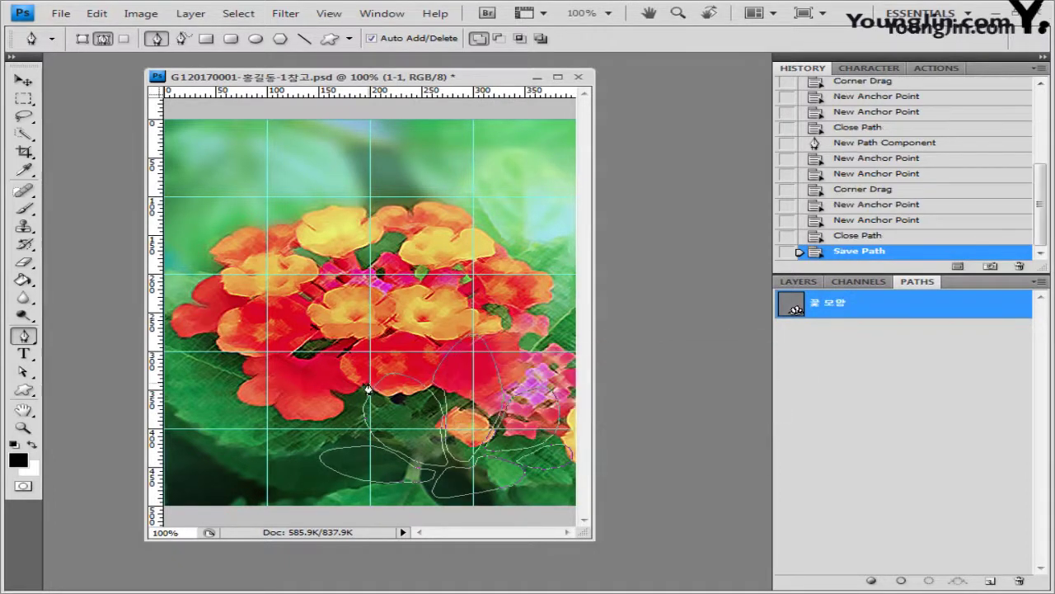
Add a new layer above 1-1 and fill the 꽃 모양 path with white on it.
left_click(799, 282)
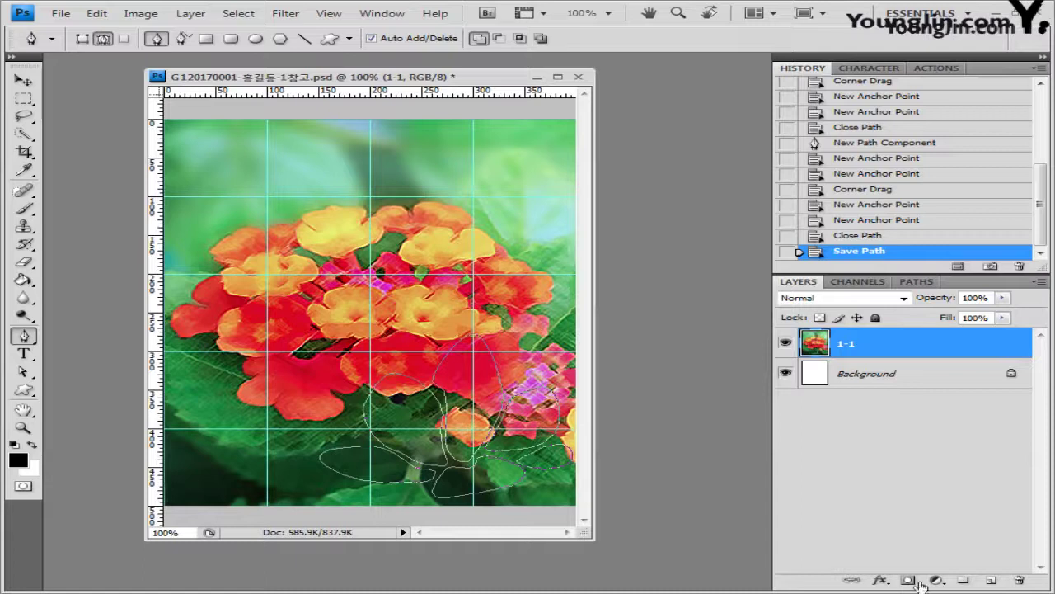
left_click(992, 581)
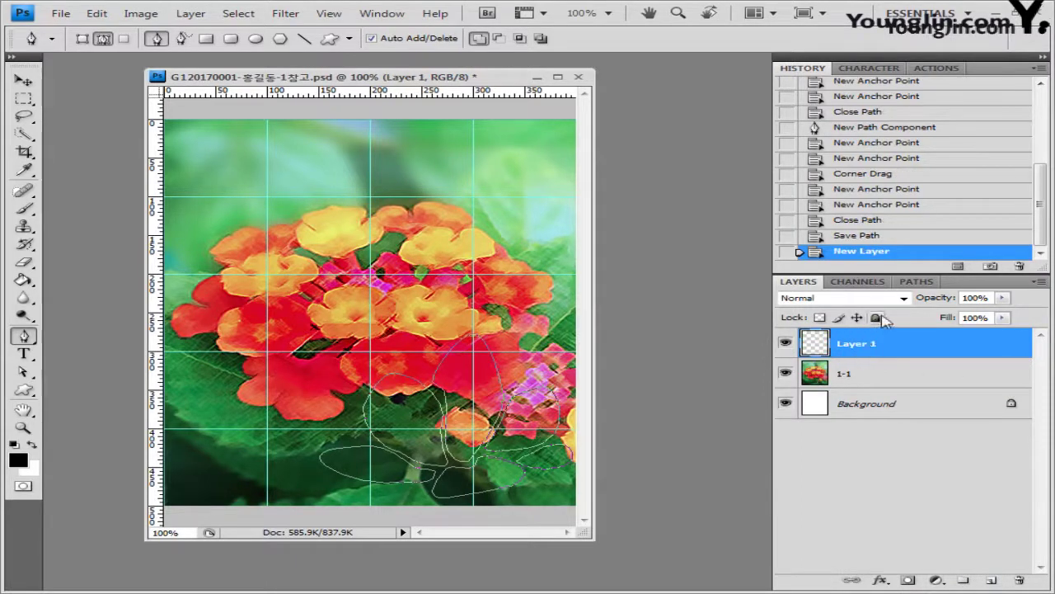
left_click(919, 282)
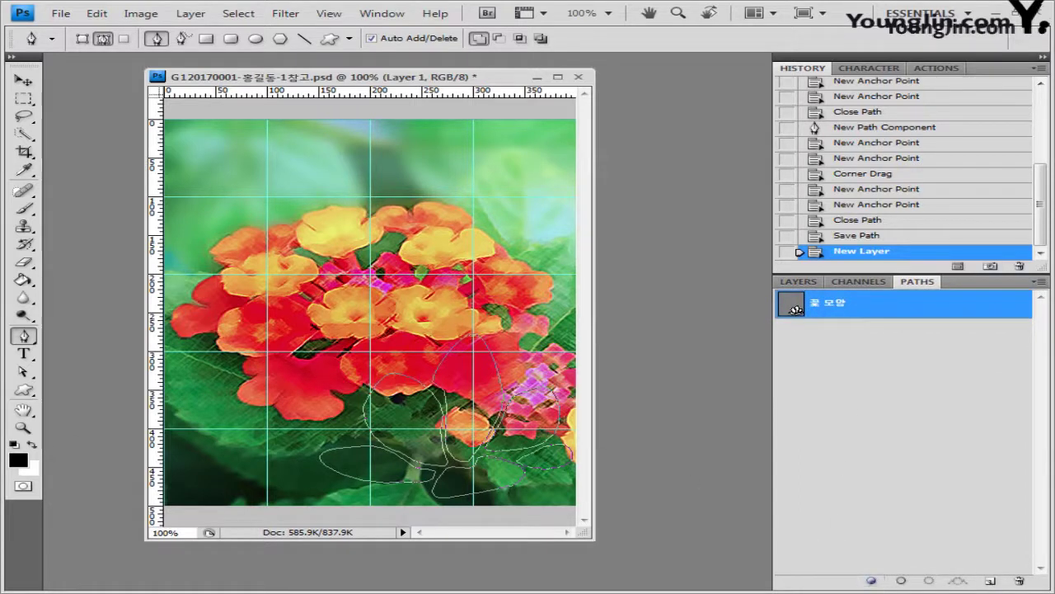
left_click(32, 446)
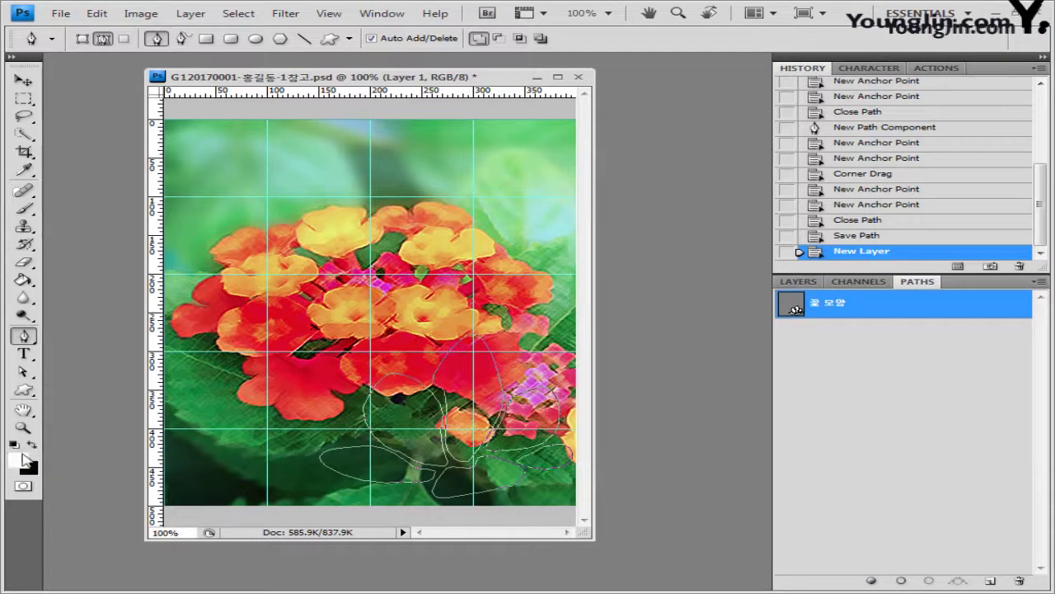
left_click(872, 581)
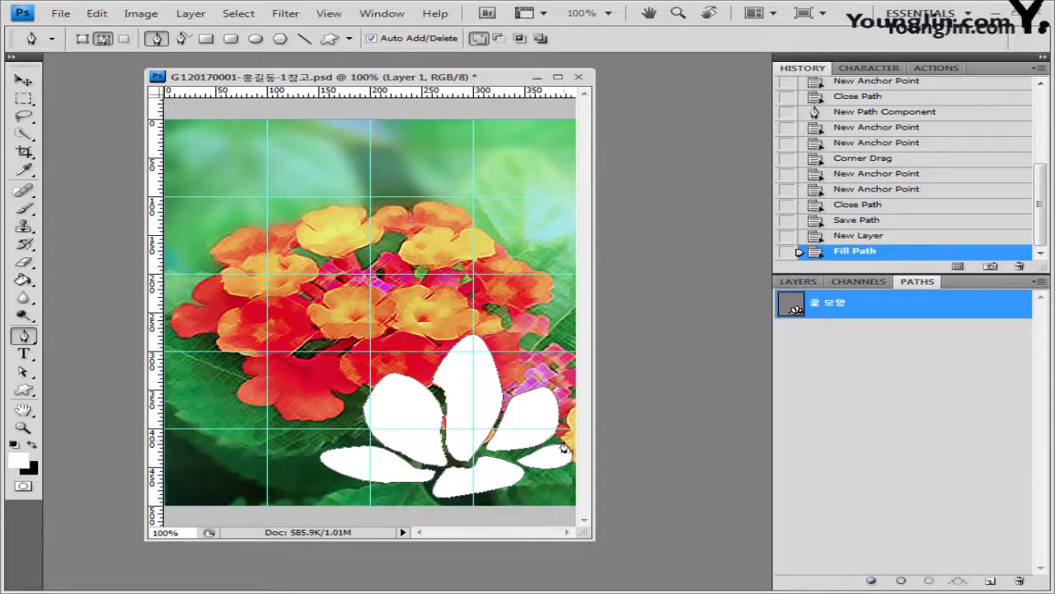
key("v")
key("ctrl+alt+0")
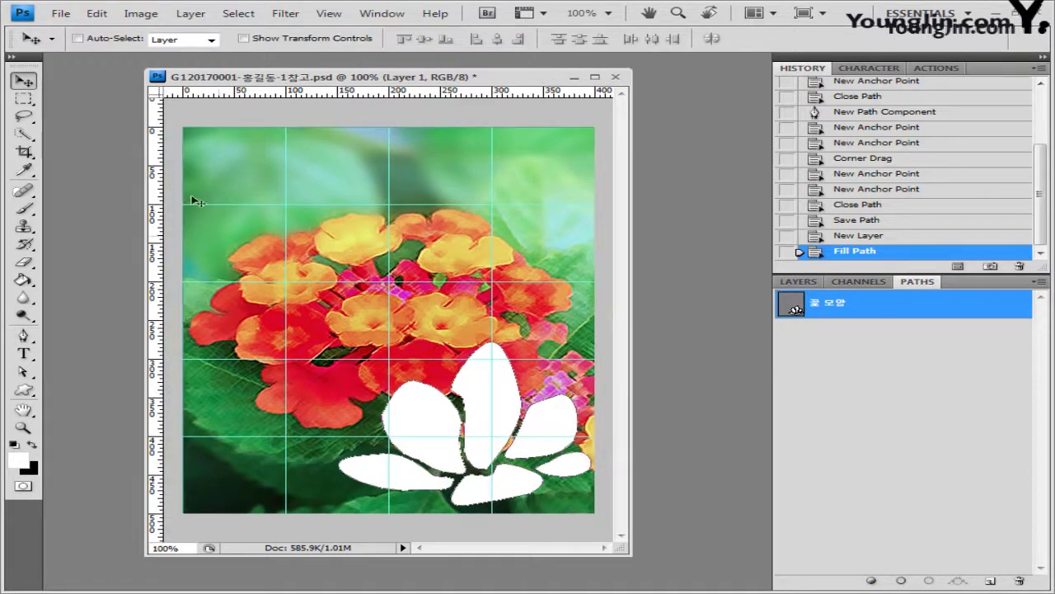
Open the pink flower photo 1급-2.jpg from the Image folder.
left_click(61, 13)
left_click(83, 42)
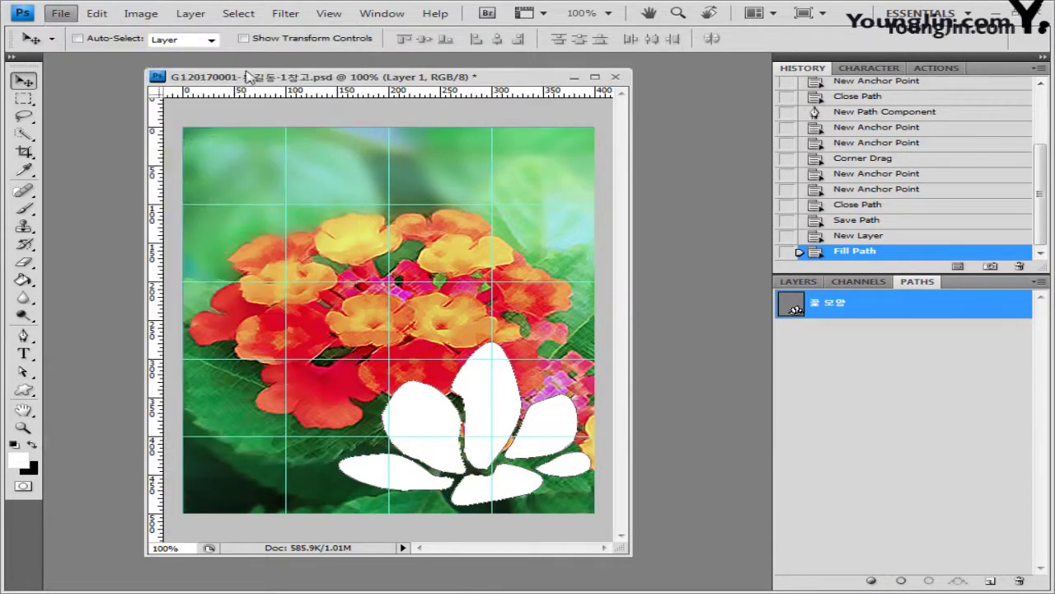
left_click(363, 145)
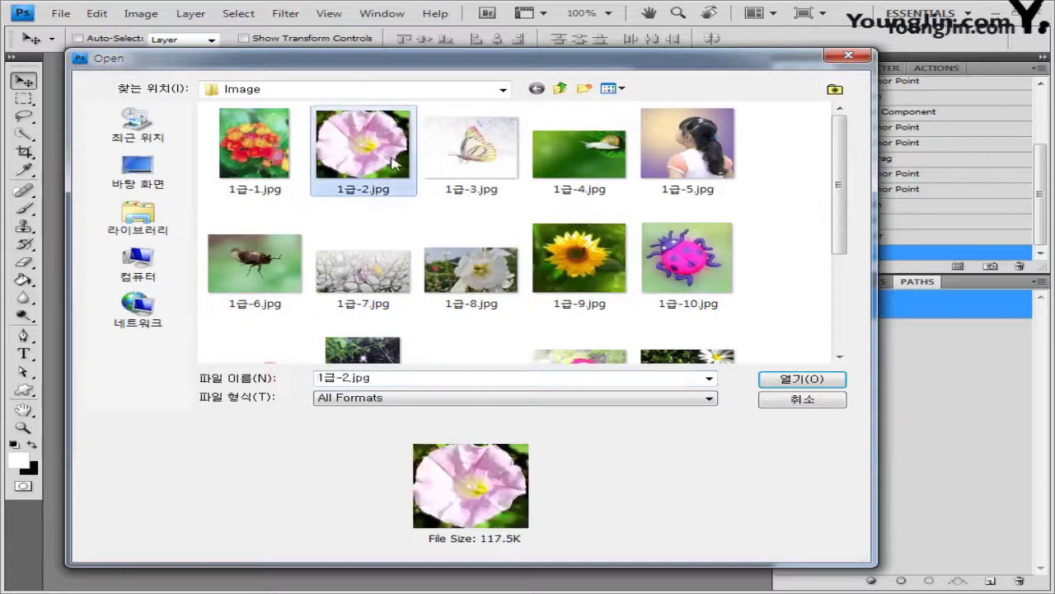
left_click(802, 378)
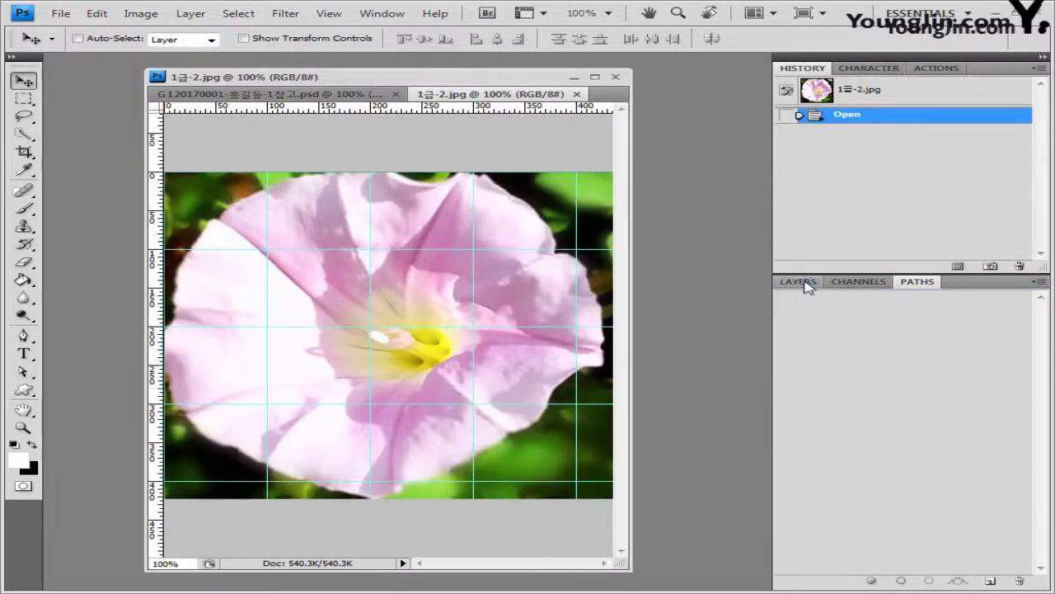
Copy the entire pink flower photo, close it, paste it into the composition and name the layer "1-2".
left_click(798, 282)
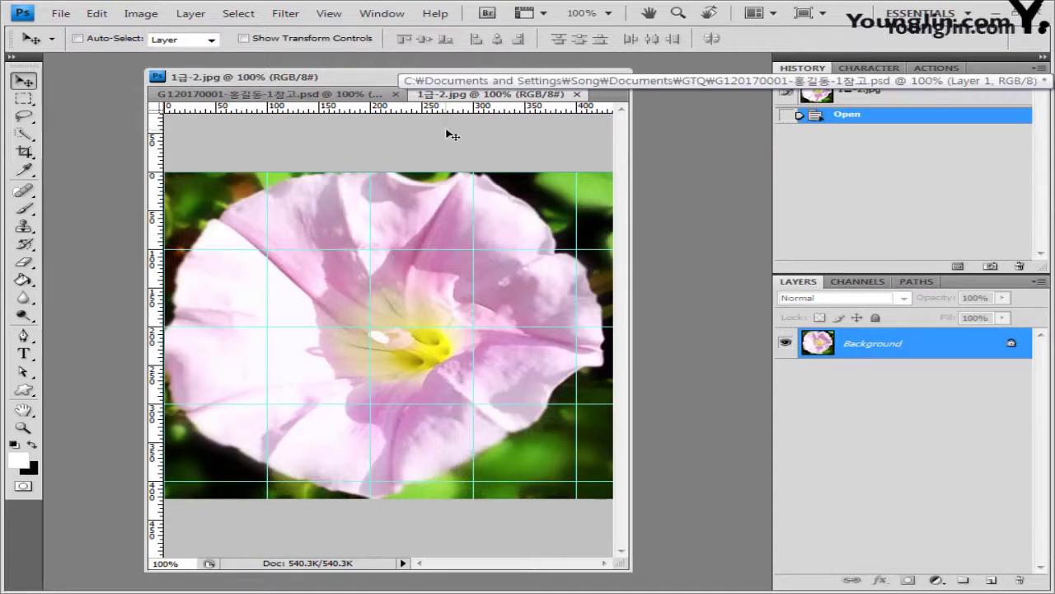
key("ctrl+a")
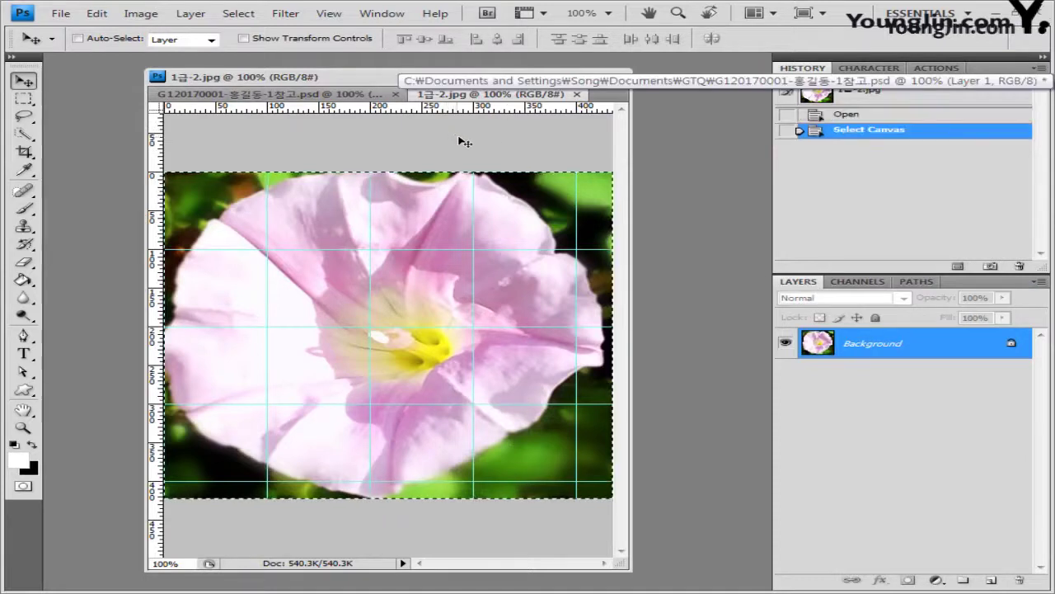
left_click(577, 94)
key("ctrl+v")
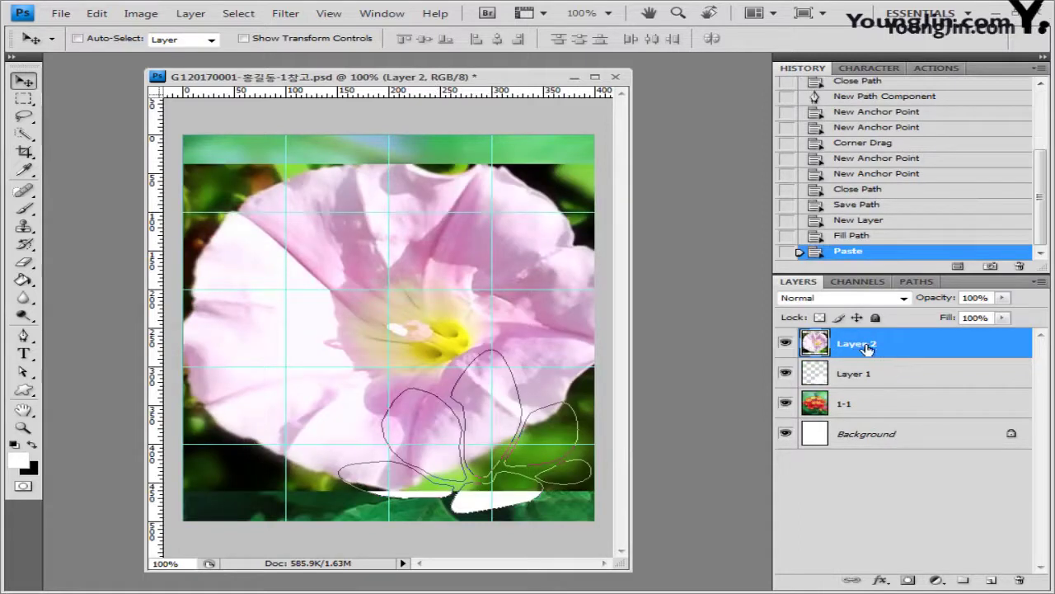
double_click(867, 349)
type("1-2")
key("Return")
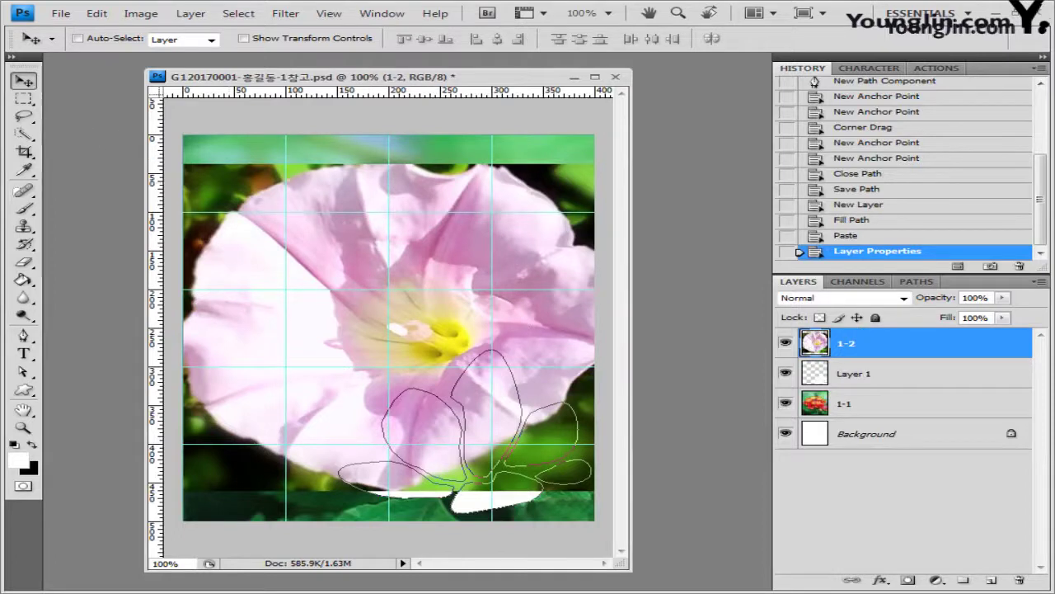
Clip layer 1-2 to the white petal shape in Layer 1 and position the photo so its yellow centre lies between the petals.
left_click_drag(346, 240, 399, 336)
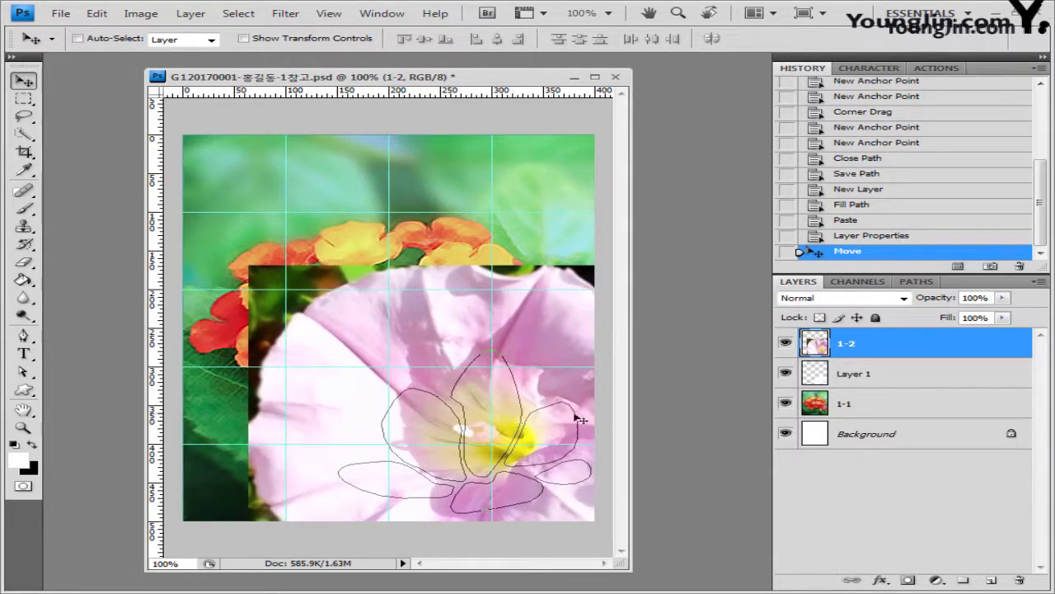
left_click(876, 359, "alt")
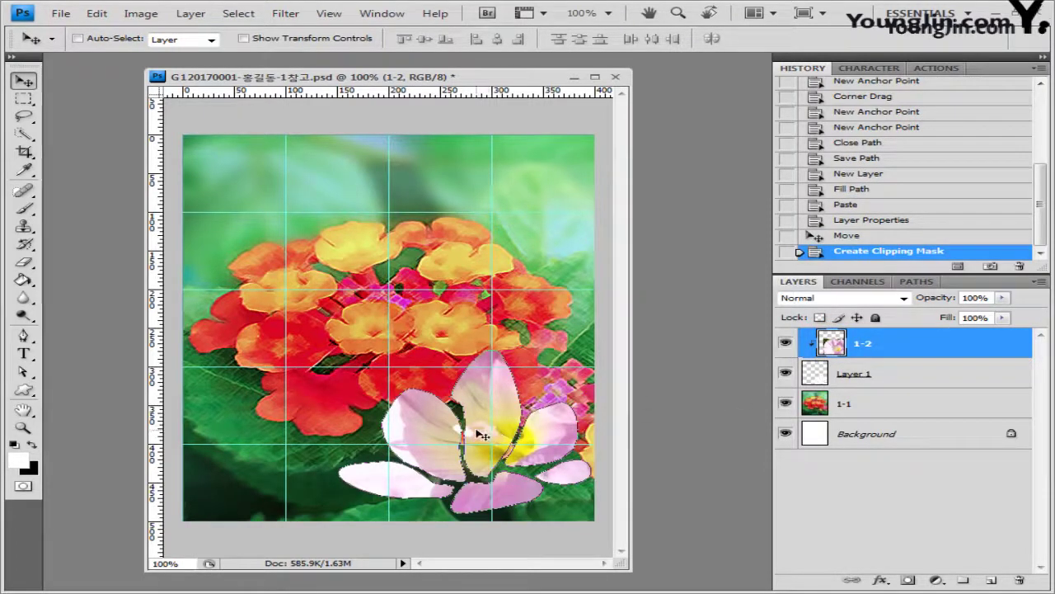
left_click_drag(483, 434, 537, 438)
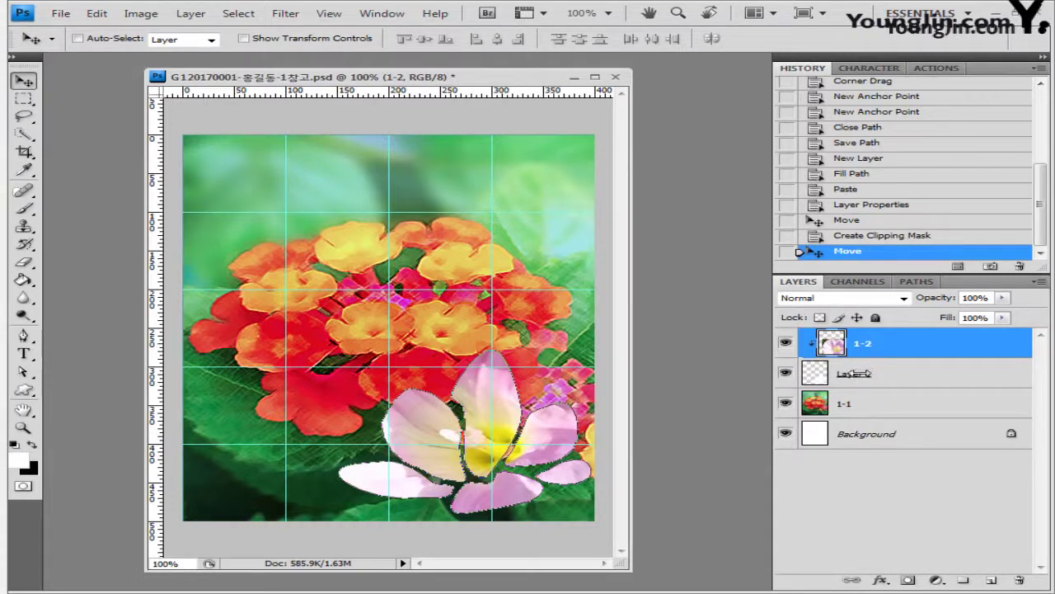
Add an Inner Shadow to Layer 1 with Use Global Light turned off, and collapse its effects list.
left_click(875, 373)
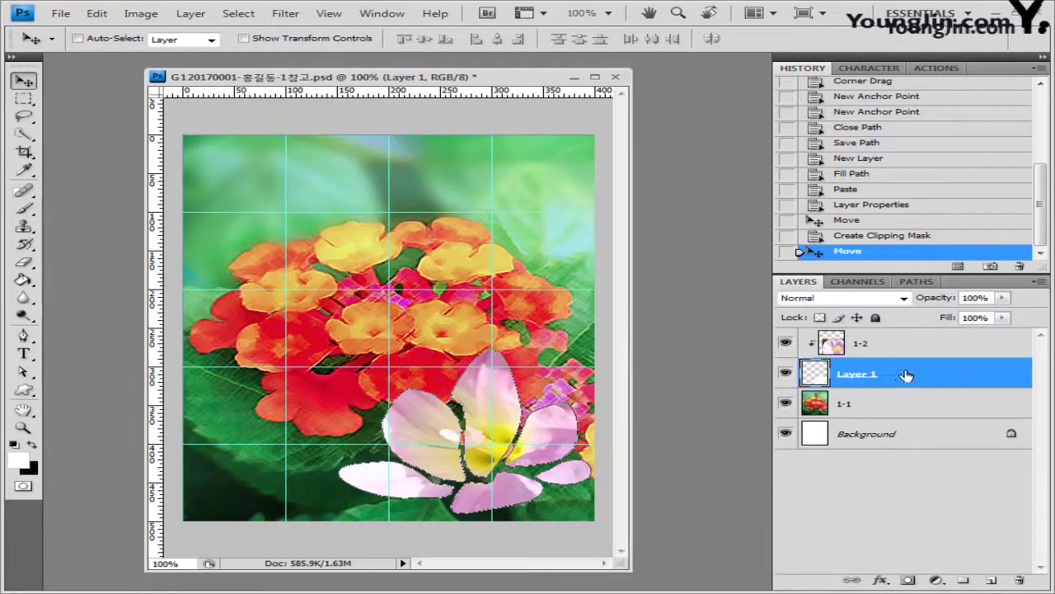
left_click(881, 581)
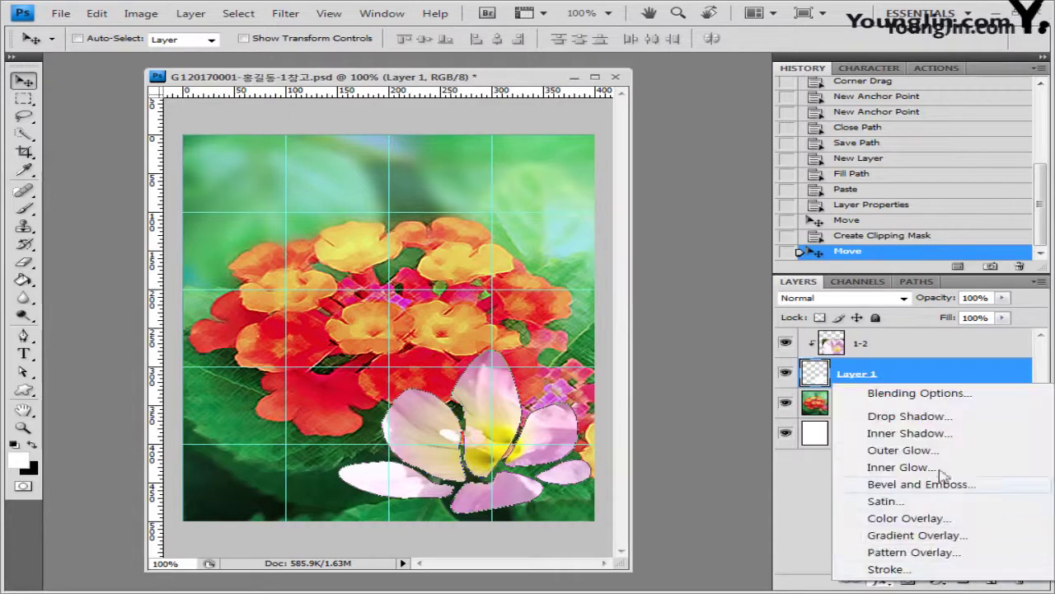
left_click(931, 434)
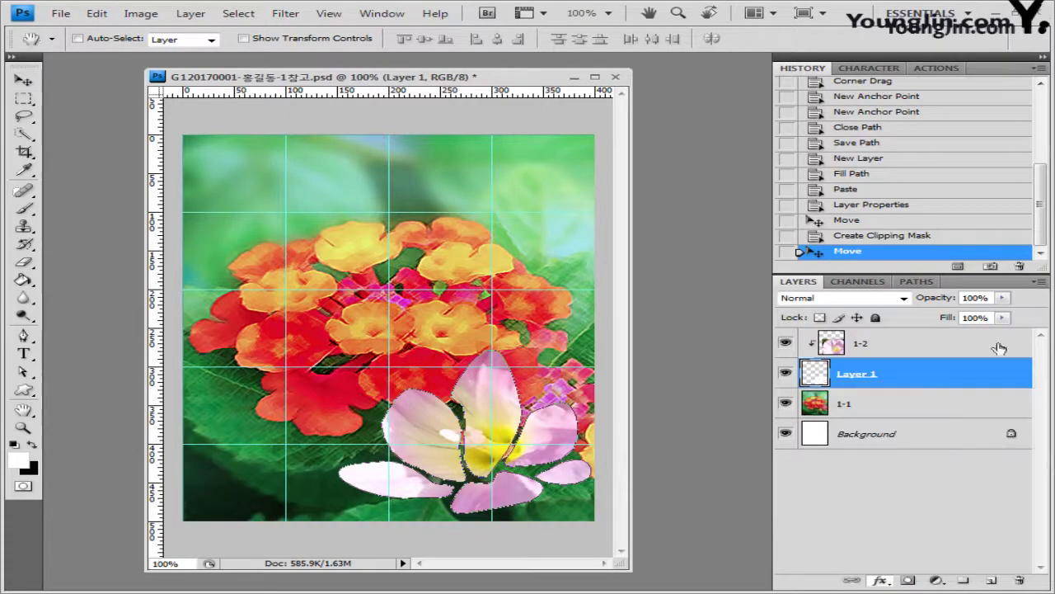
left_click(739, 304)
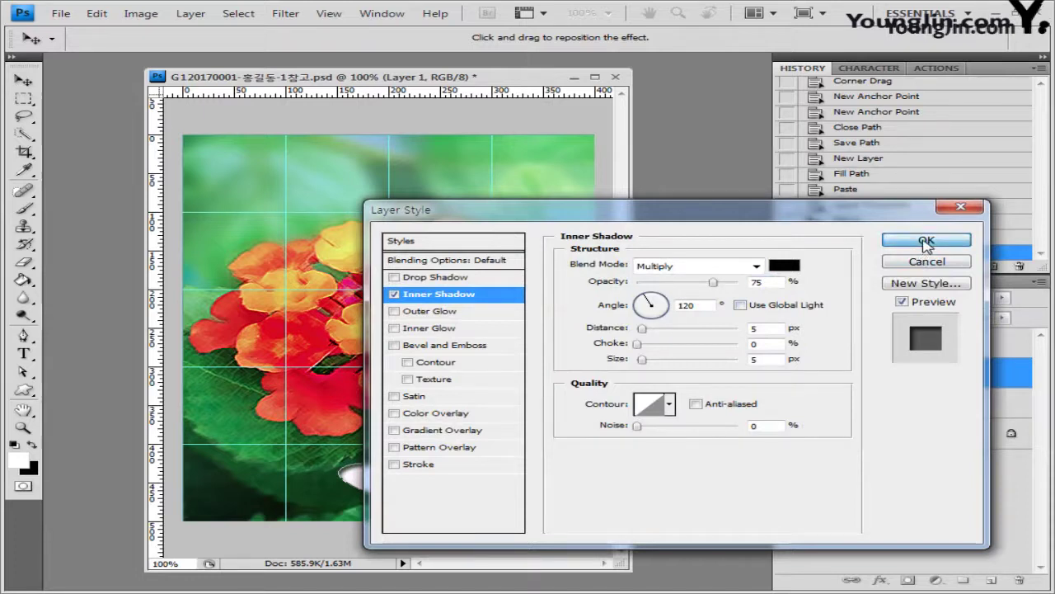
left_click(927, 241)
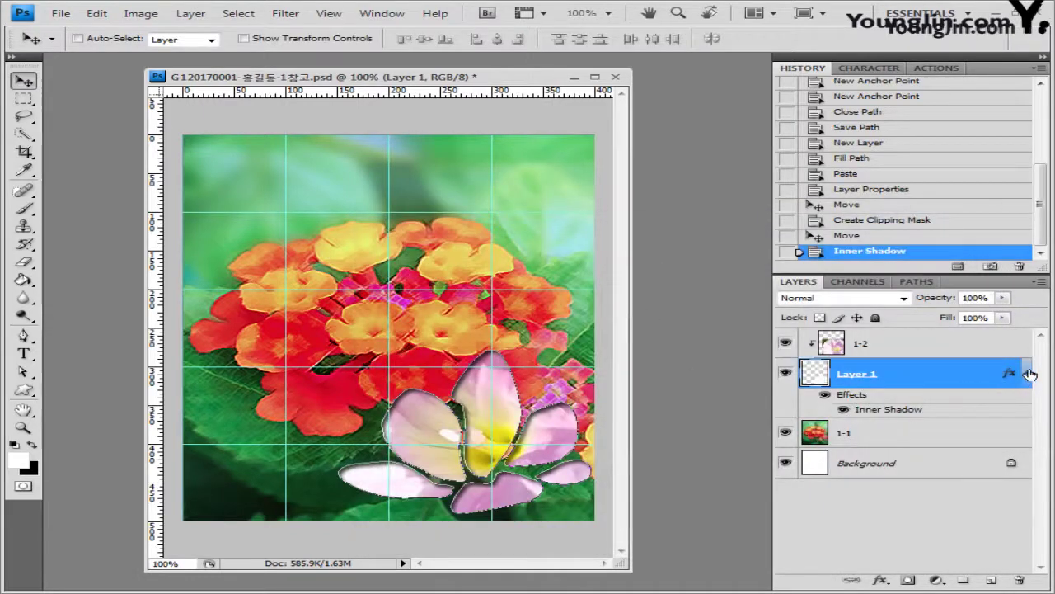
left_click(1029, 374)
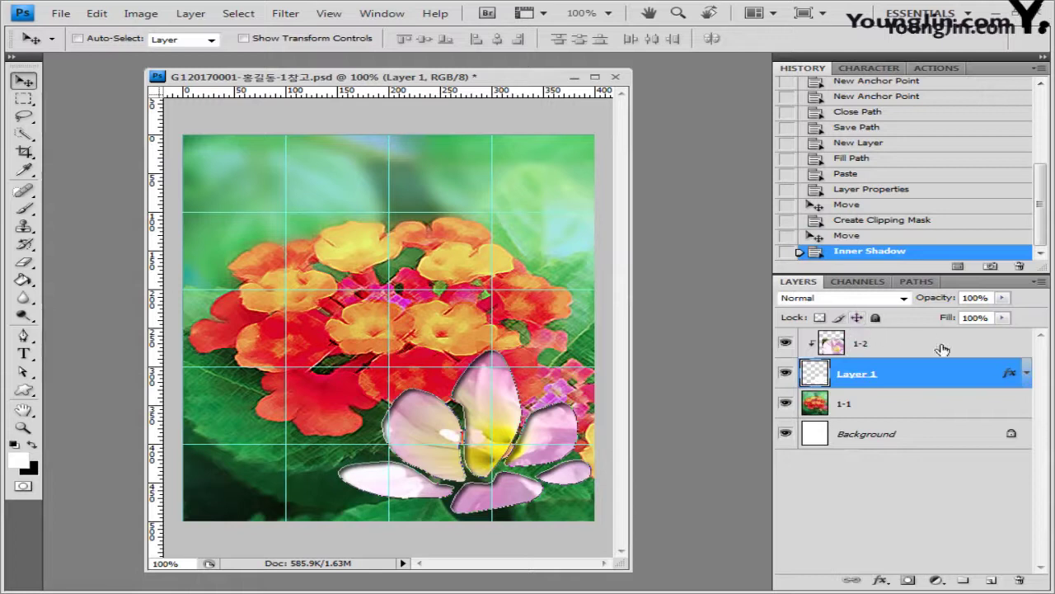
Make layer 1-2 the active layer and open the butterfly photo 1급-3.jpg from the Image folder.
left_click(906, 341)
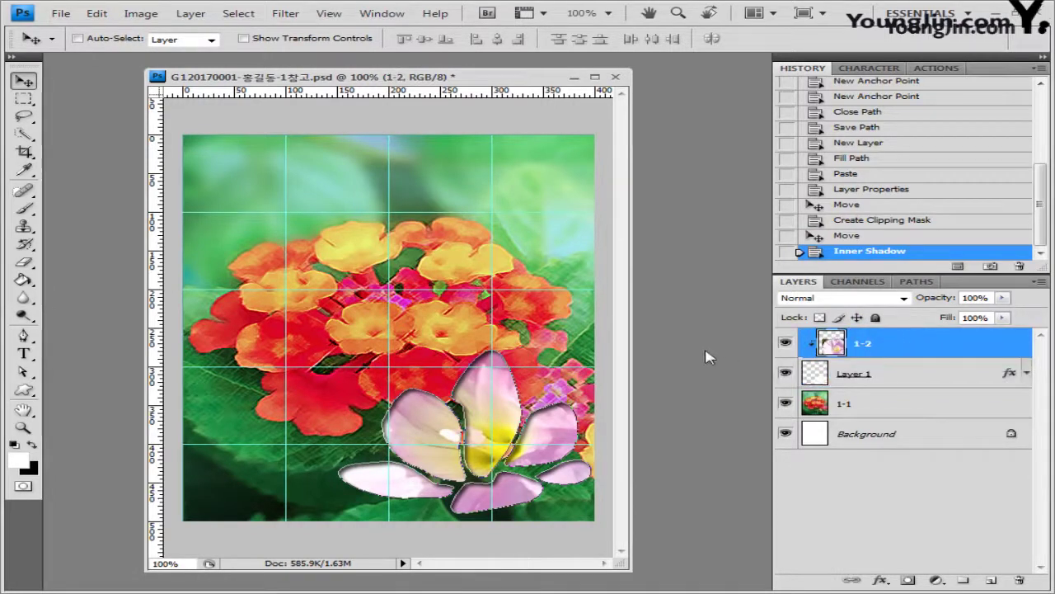
left_click(61, 14)
left_click(68, 42)
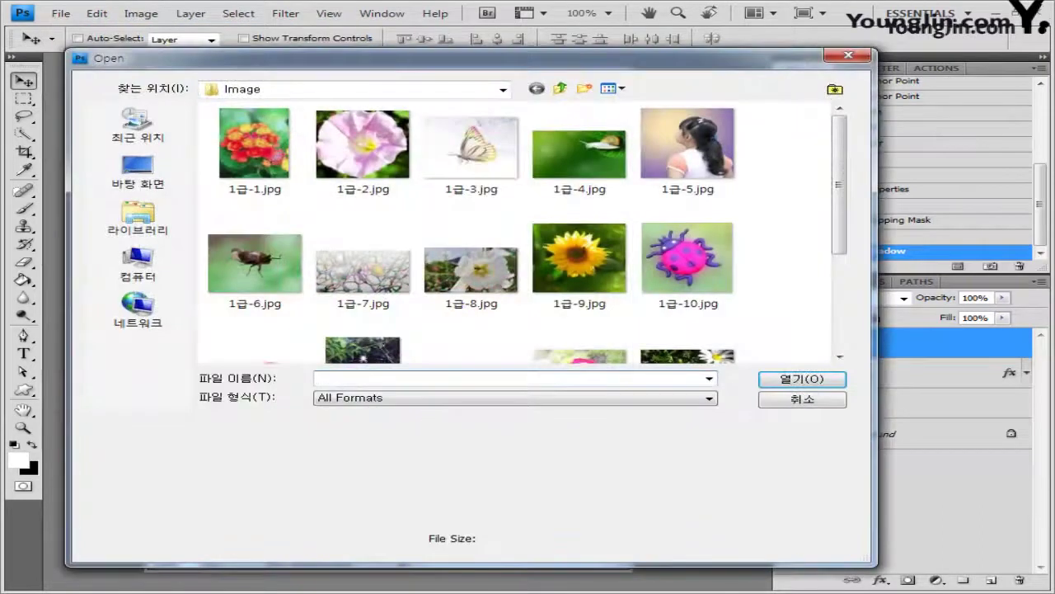
left_click(472, 148)
left_click(829, 408)
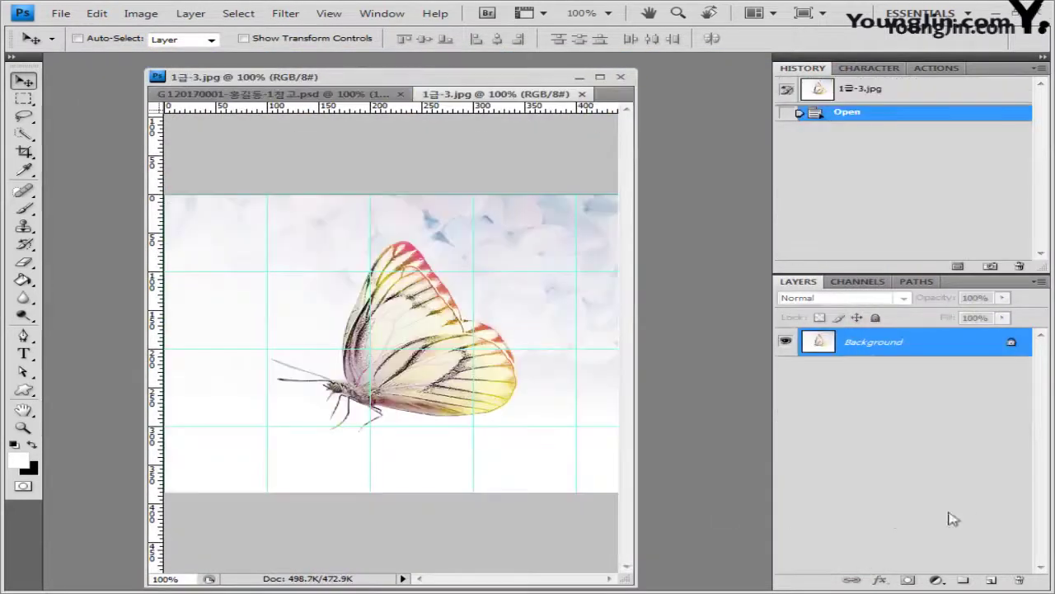
Select the pale background around the butterfly with the Magic Wand in Add to Selection mode at tolerance 12.
left_click_drag(23, 133, 74, 150)
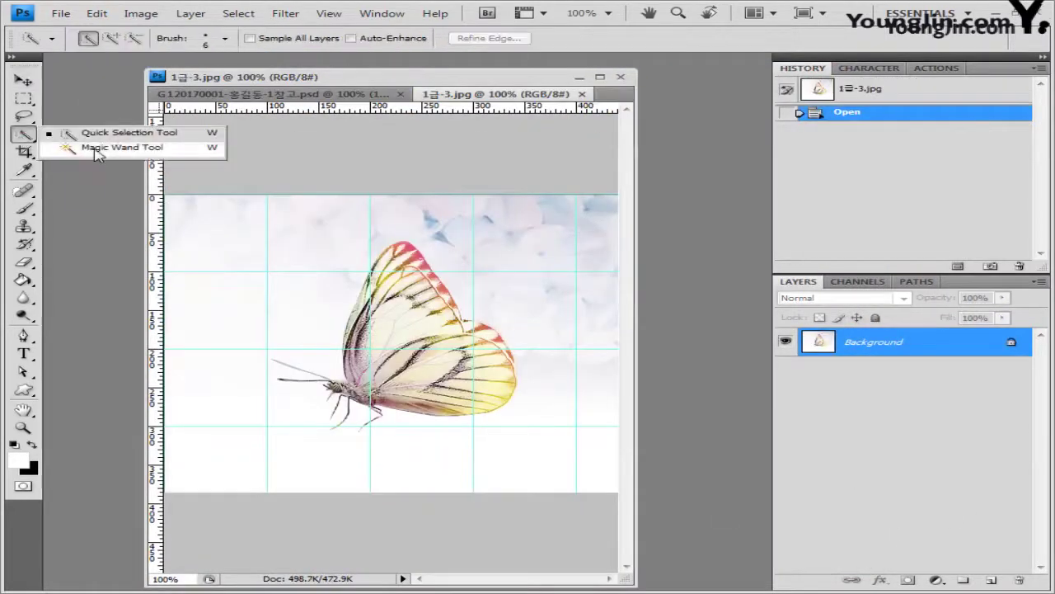
left_click(97, 152)
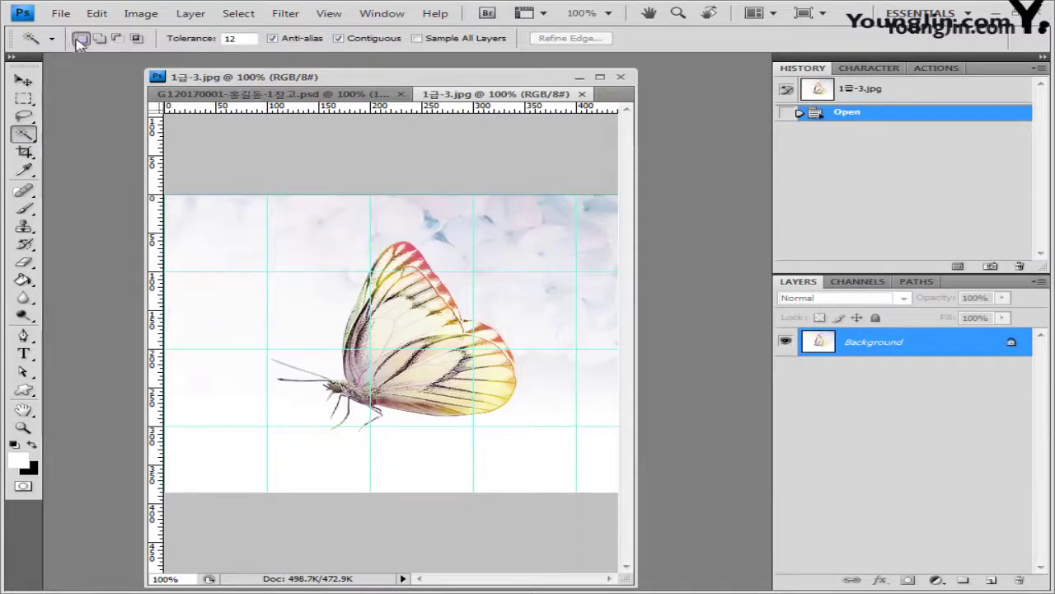
left_click(100, 38)
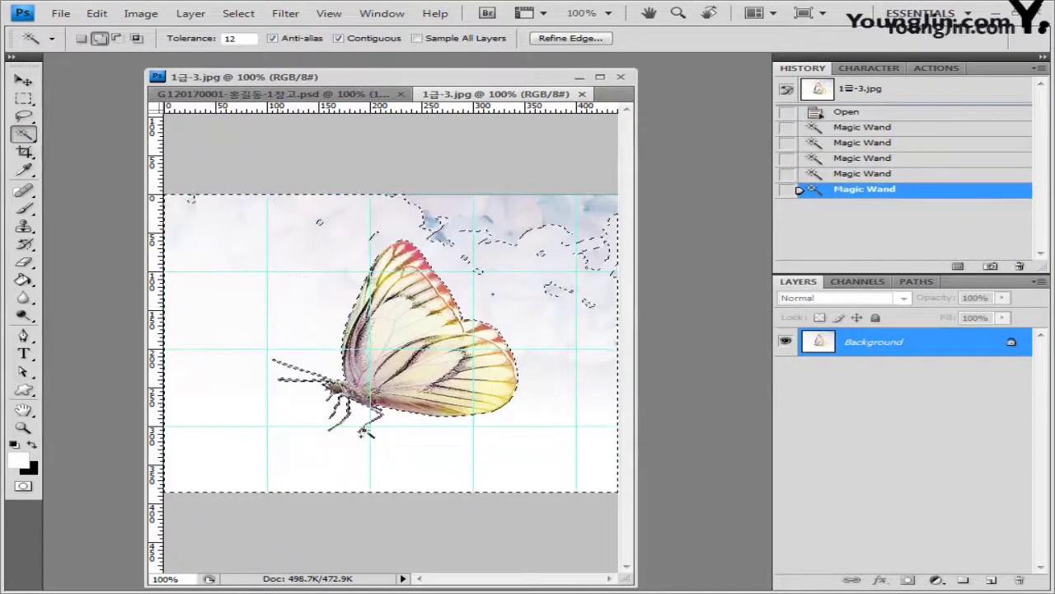
left_click(574, 265)
left_click(569, 206)
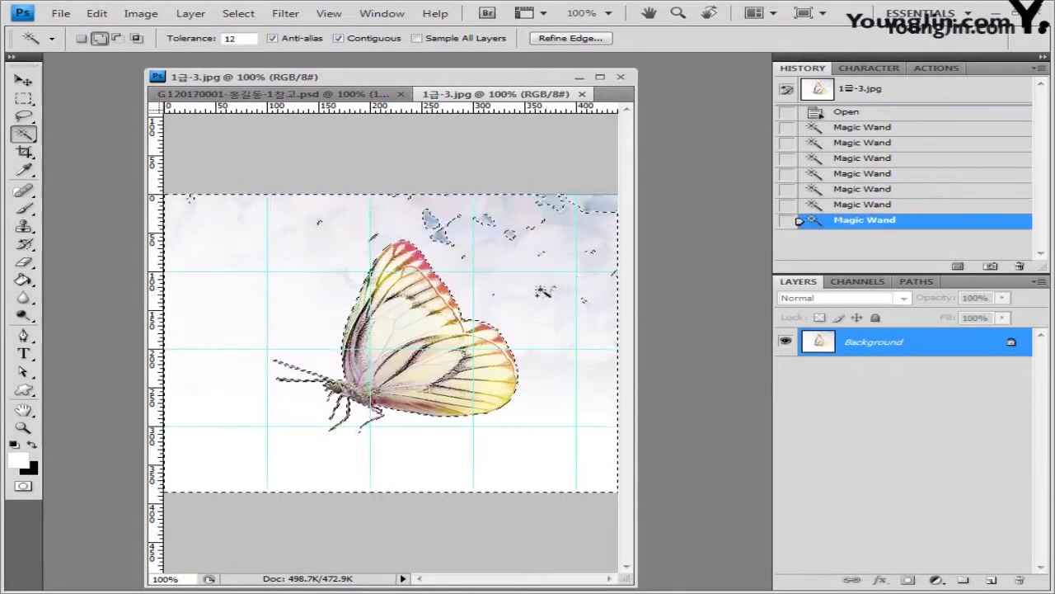
left_click(589, 247)
left_click(600, 295)
left_click(590, 213)
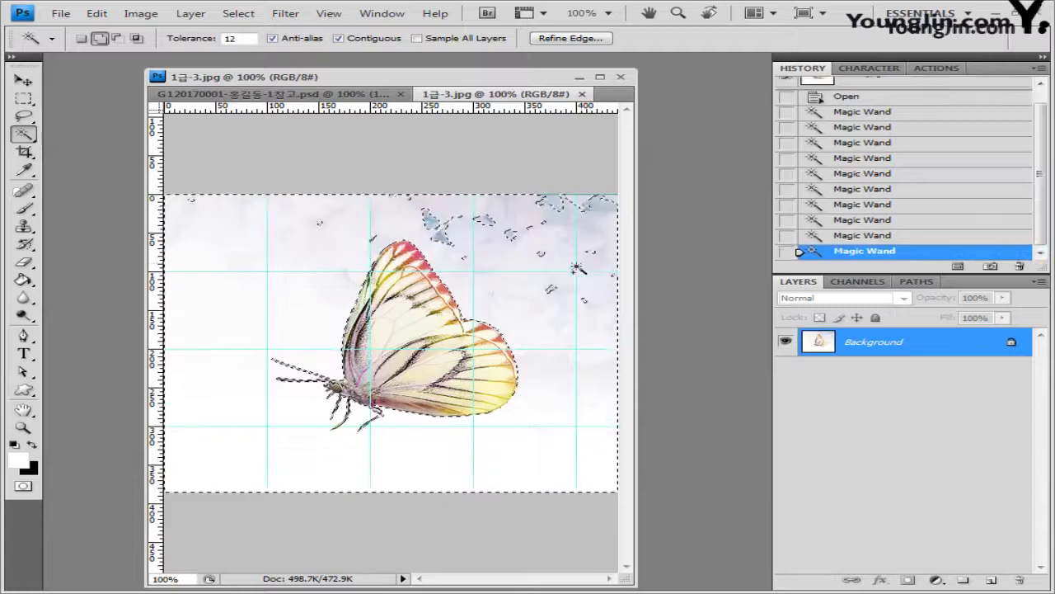
left_click(540, 221)
left_click(489, 230)
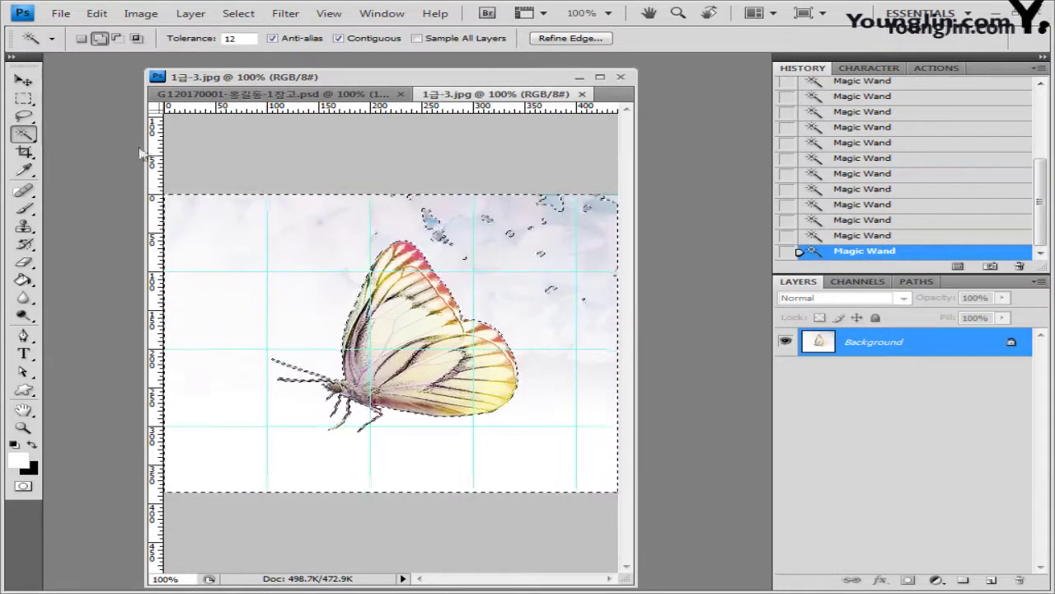
Add the leftover unselected patches above and beside the butterfly to the background selection with the Lasso tool in Add to Selection mode.
left_click(33, 119)
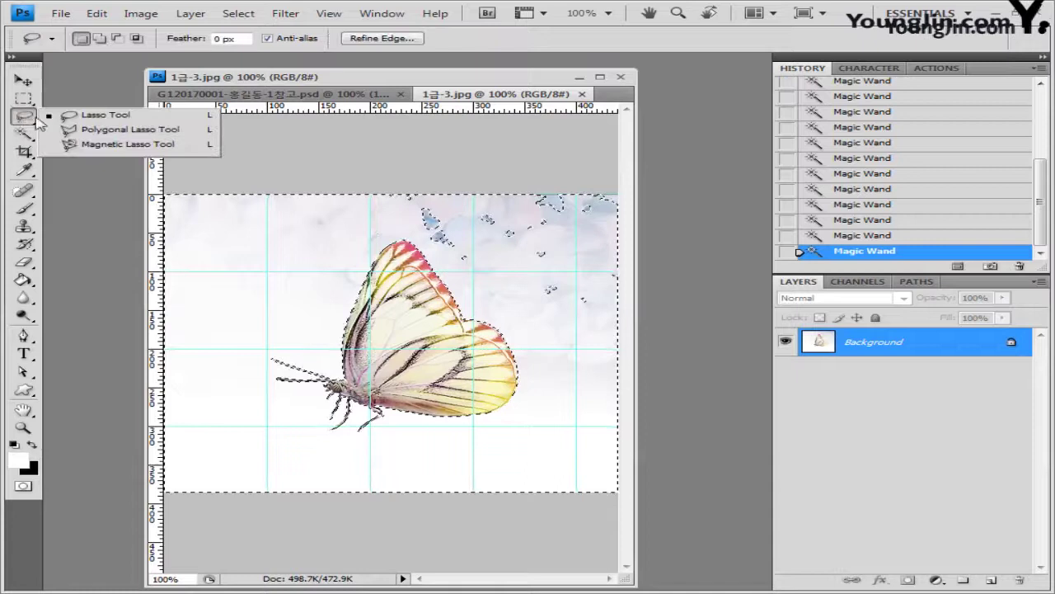
left_click(39, 122)
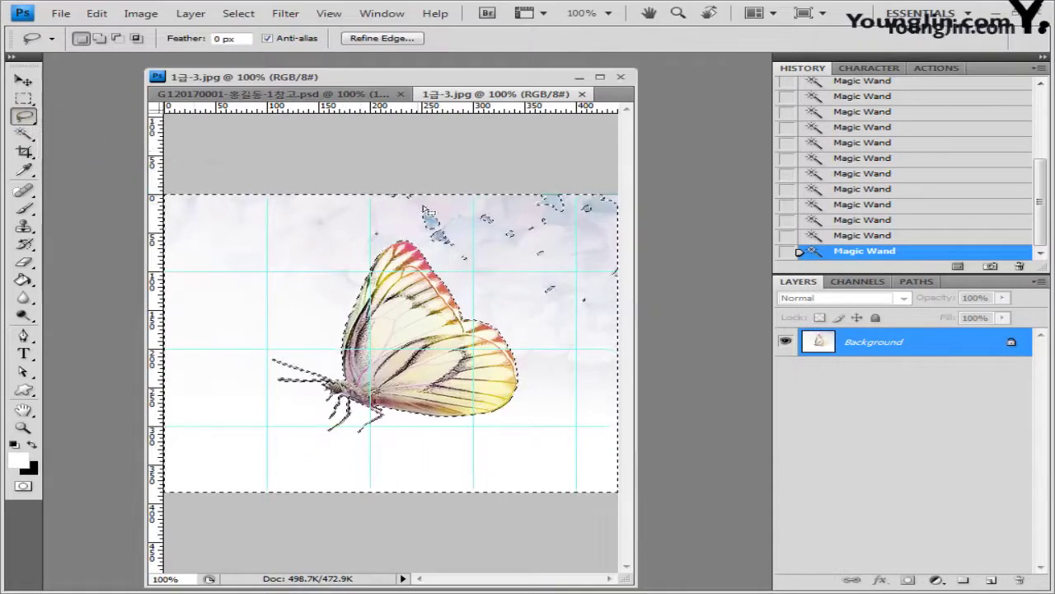
left_click_drag(404, 216, 406, 218)
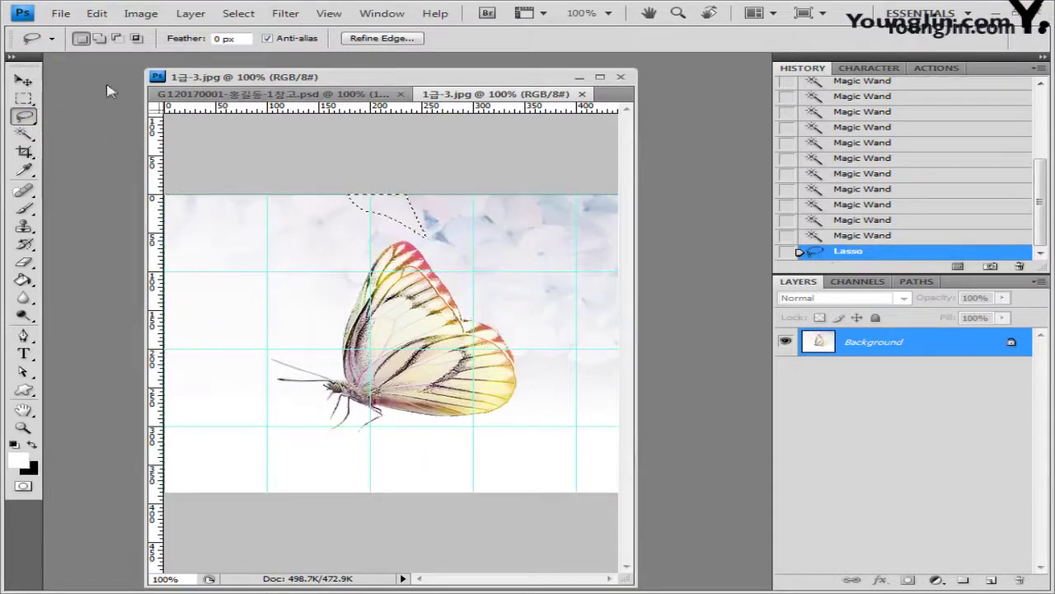
key("ctrl+z")
left_click(99, 38)
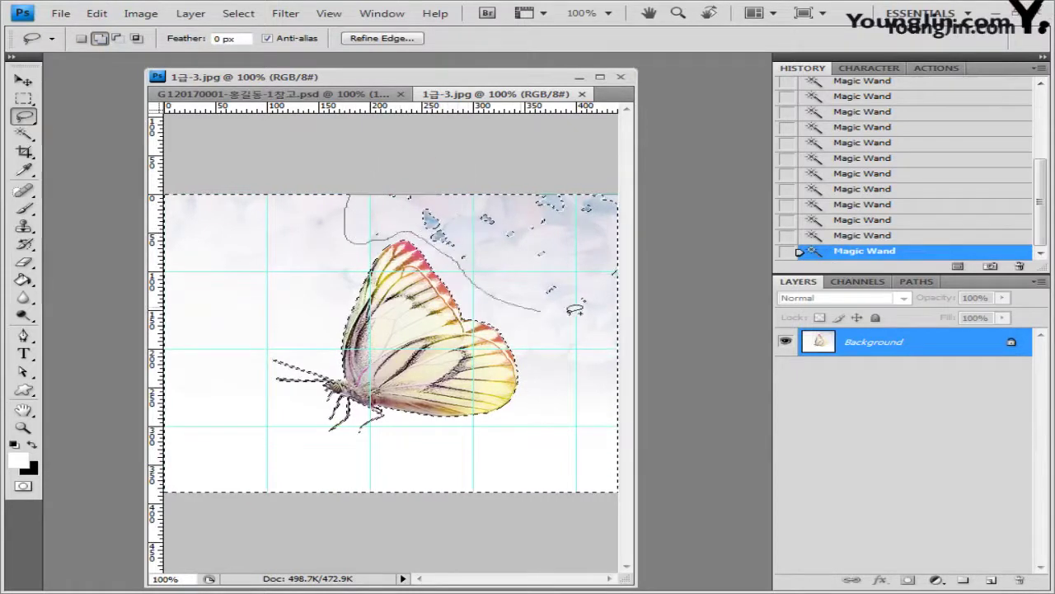
mouse_move(574, 310)
left_mouse_down()
mouse_move(666, 230)
mouse_move(632, 157)
mouse_move(501, 147)
mouse_move(362, 178)
left_mouse_up()
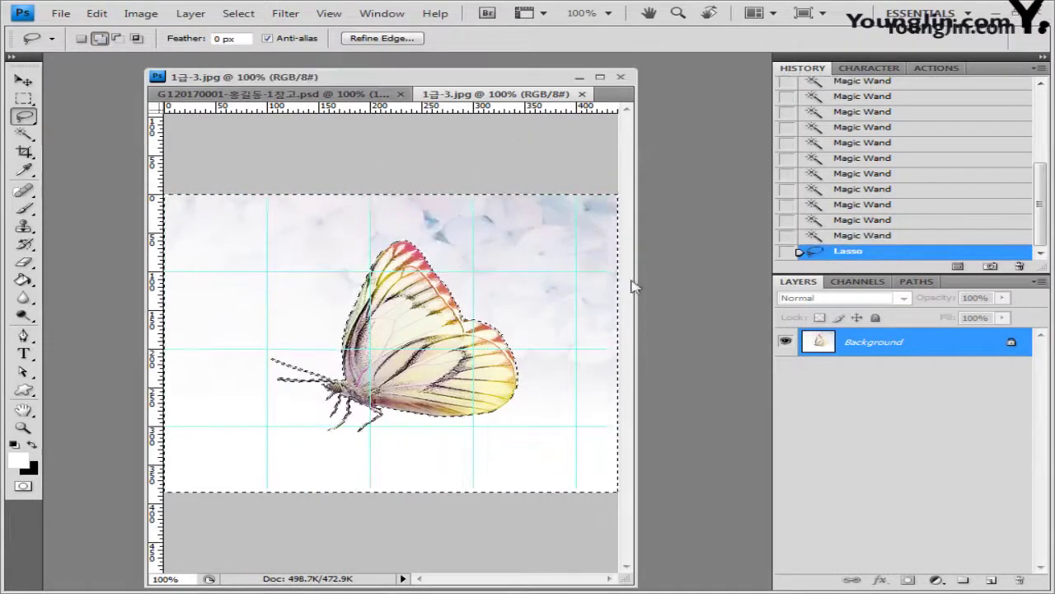
Invert the selection, copy the butterfly from its photo into the composition and move it to just above the petals.
left_click(256, 14)
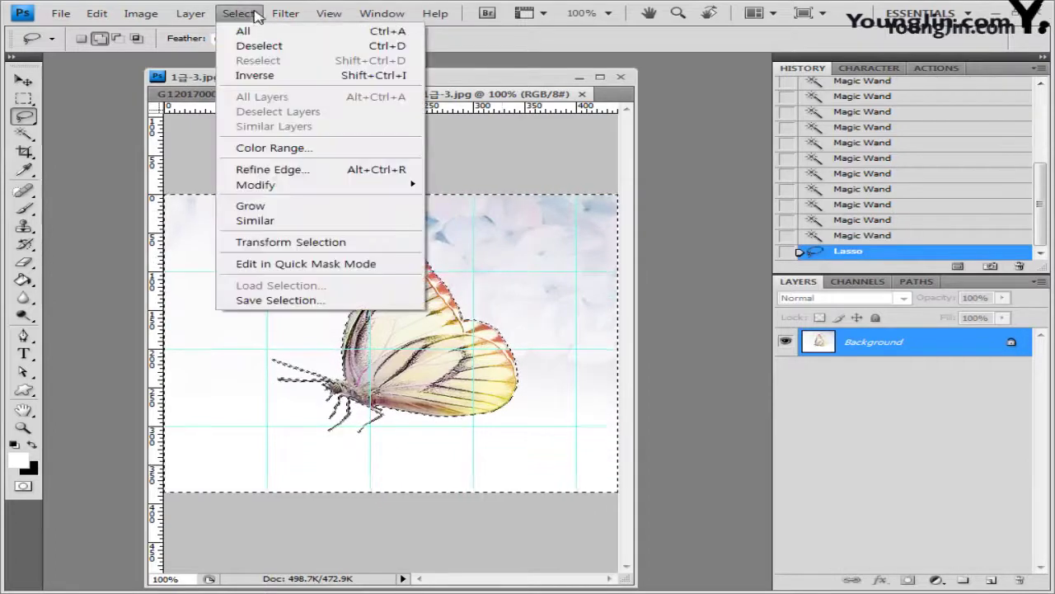
left_click(231, 76)
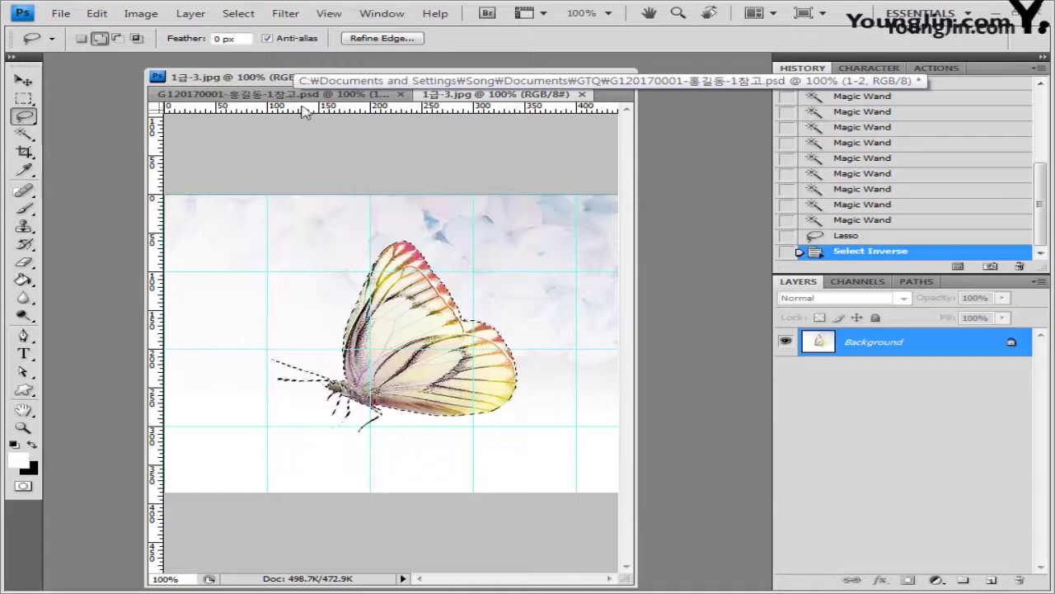
left_click(582, 94)
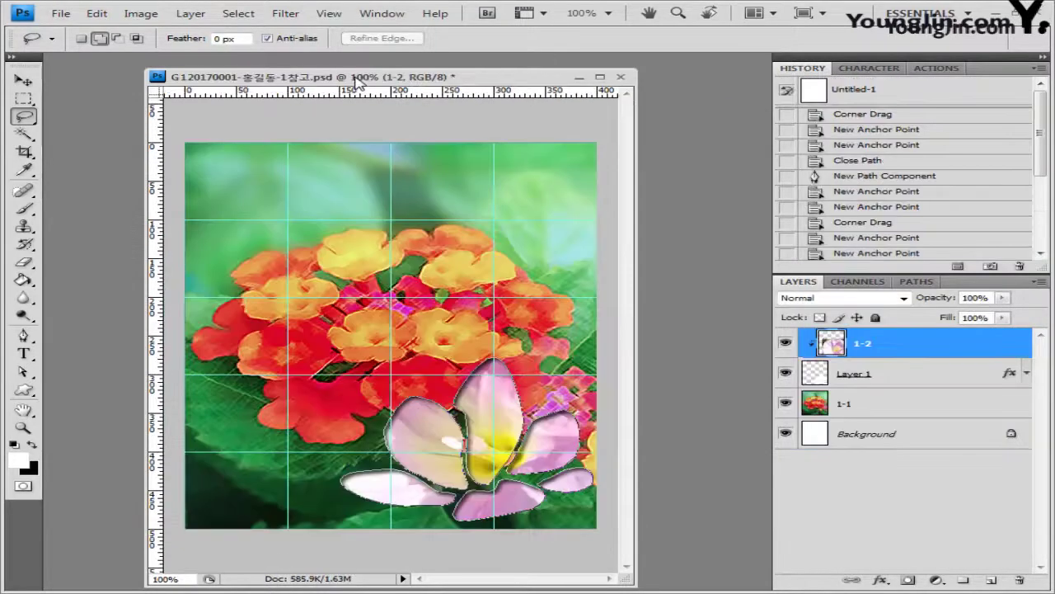
key("ctrl+v")
left_click(23, 80)
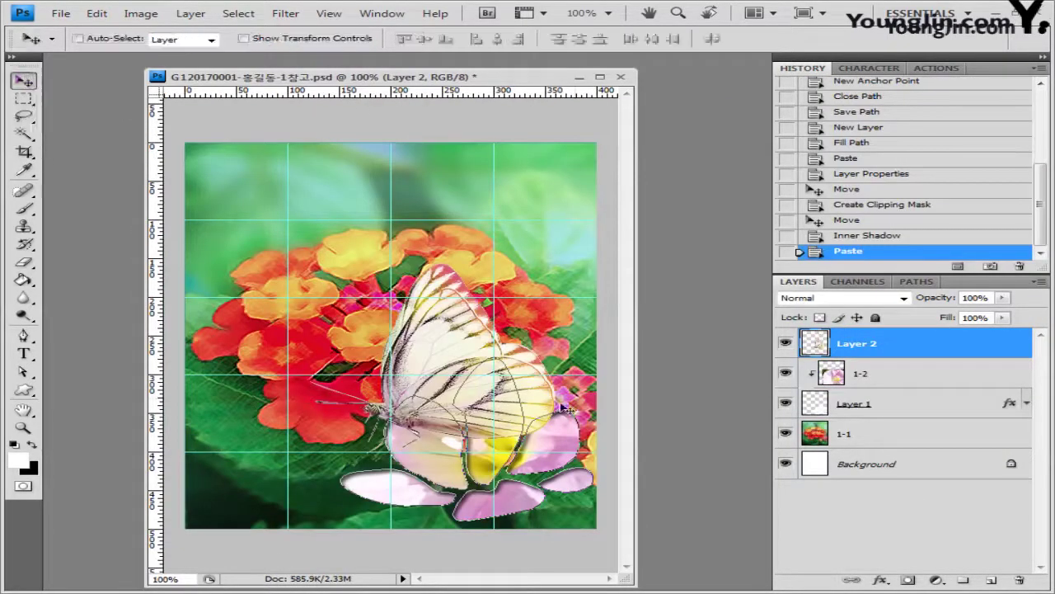
left_click_drag(500, 413, 528, 387)
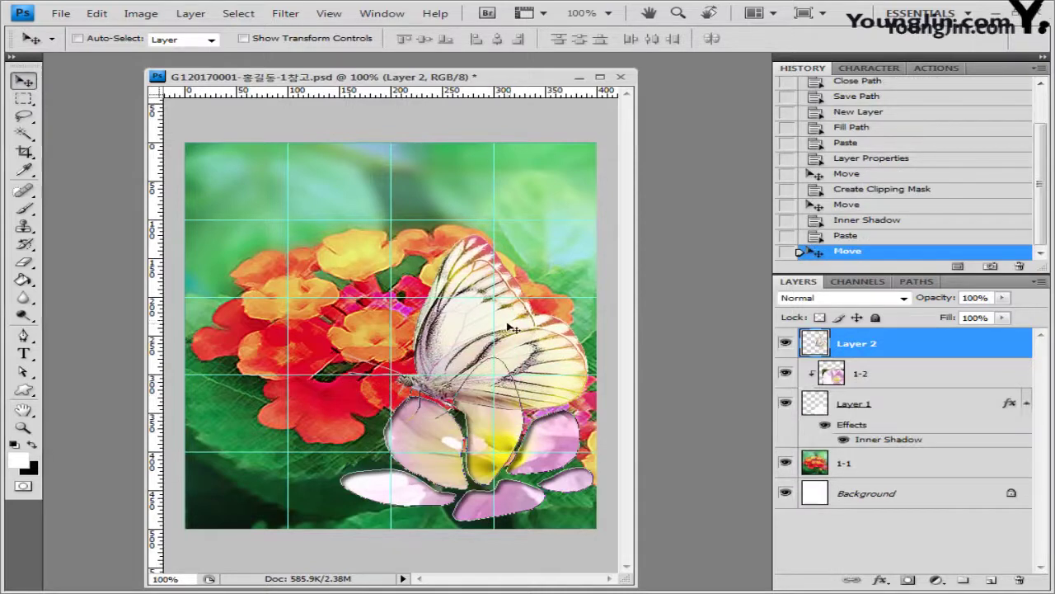
Leave the transform of the petal path and turn off the display of the target path.
key("ctrl+t")
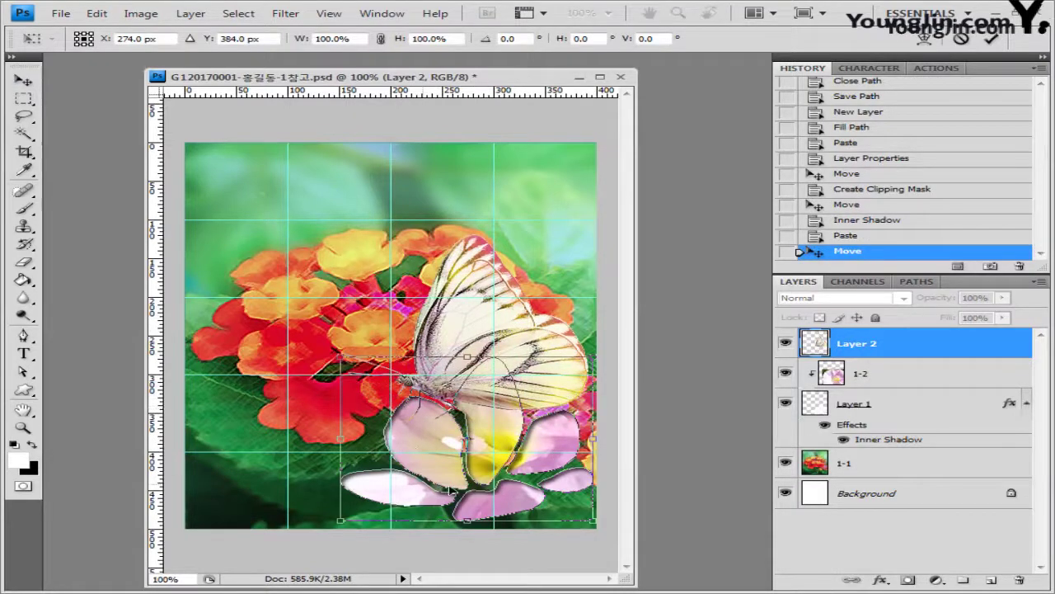
key("Return")
left_click(331, 14)
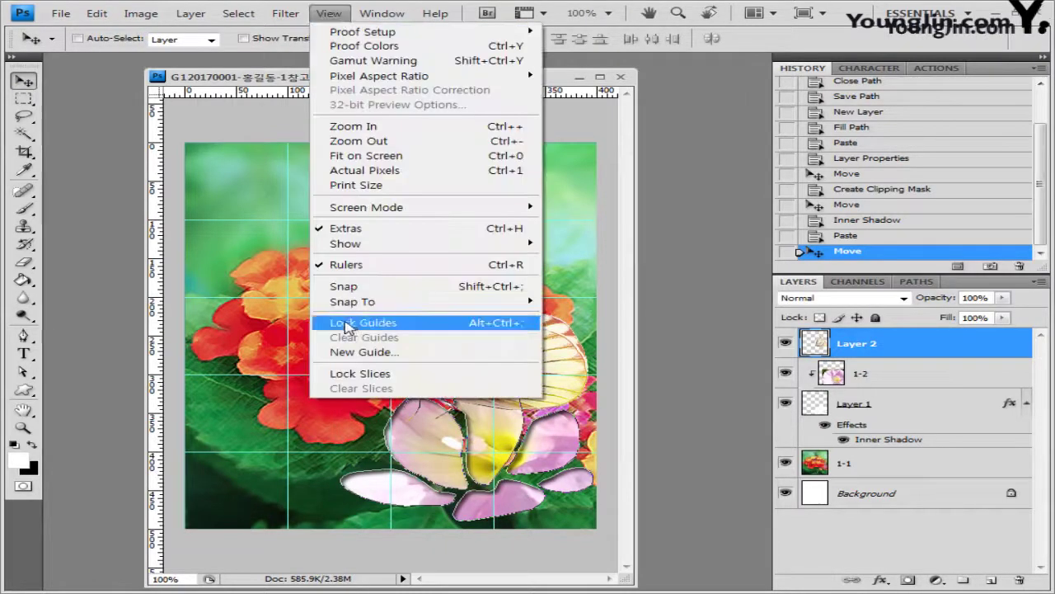
mouse_move(381, 244)
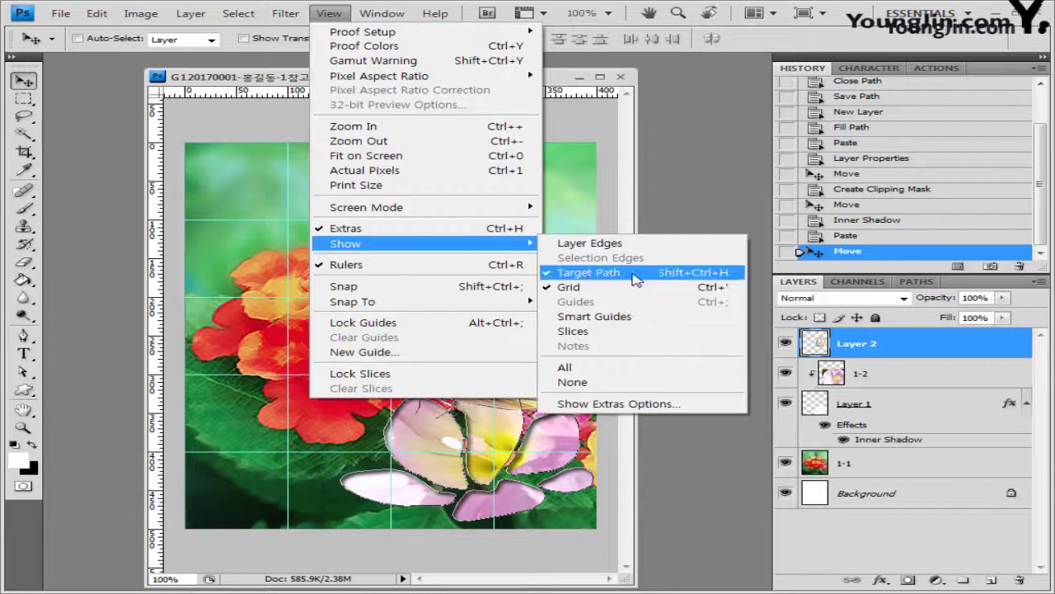
left_click(602, 274)
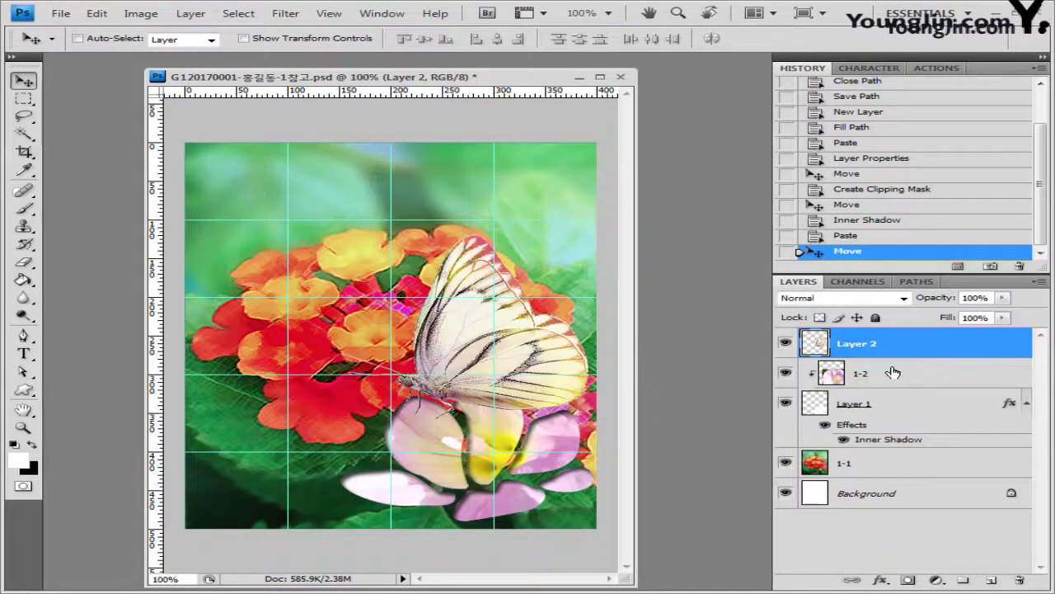
Scale the butterfly down proportionally to 76%, place it over the upper part of the orange flowers and name its layer "1-3".
key("ctrl+t")
left_click_drag(525, 344, 525, 316)
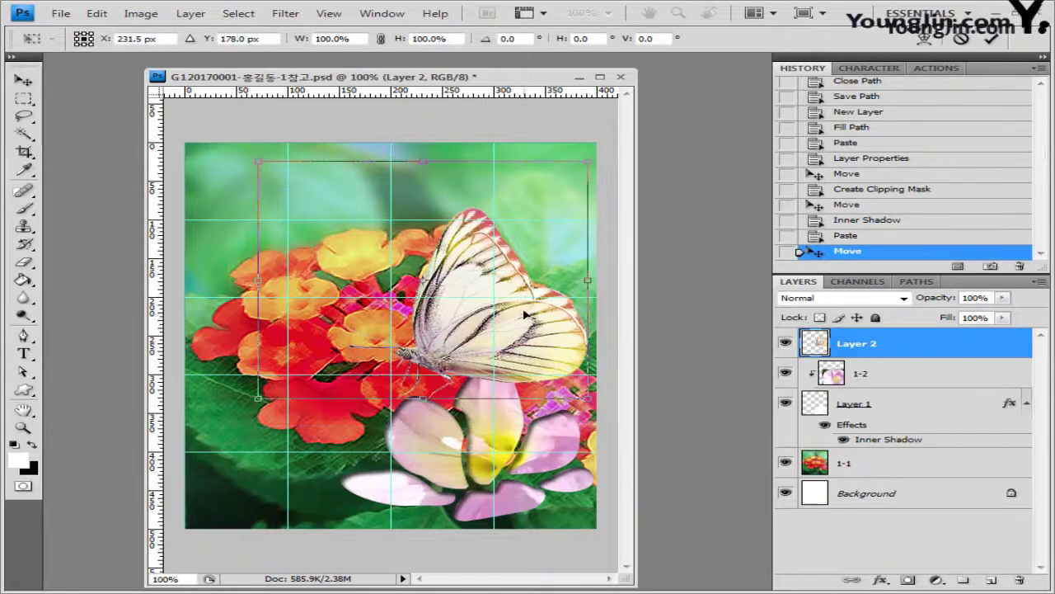
left_click_drag(254, 164, 338, 228)
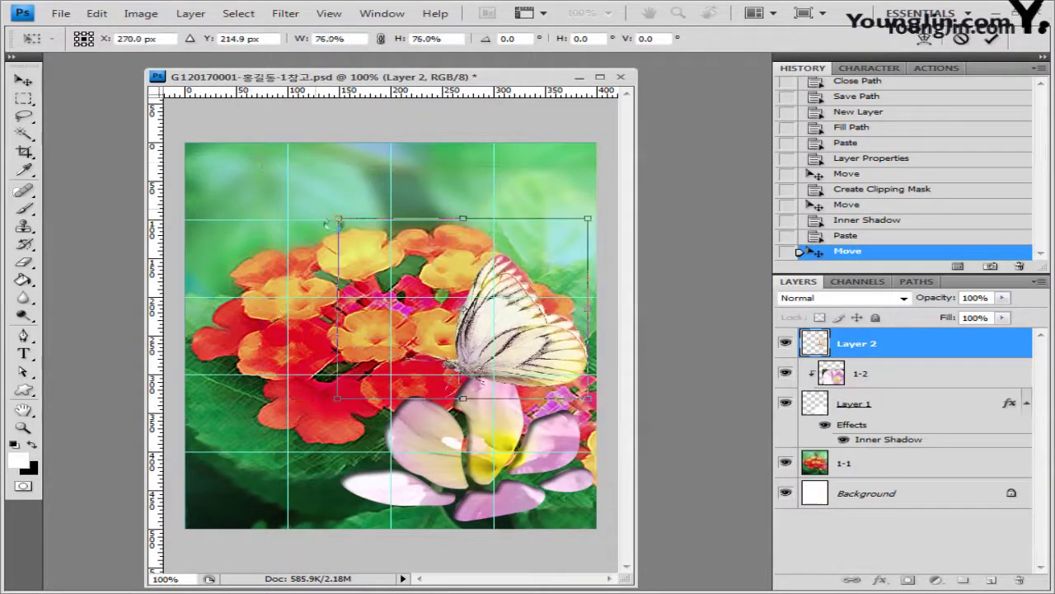
left_click_drag(554, 362, 540, 323)
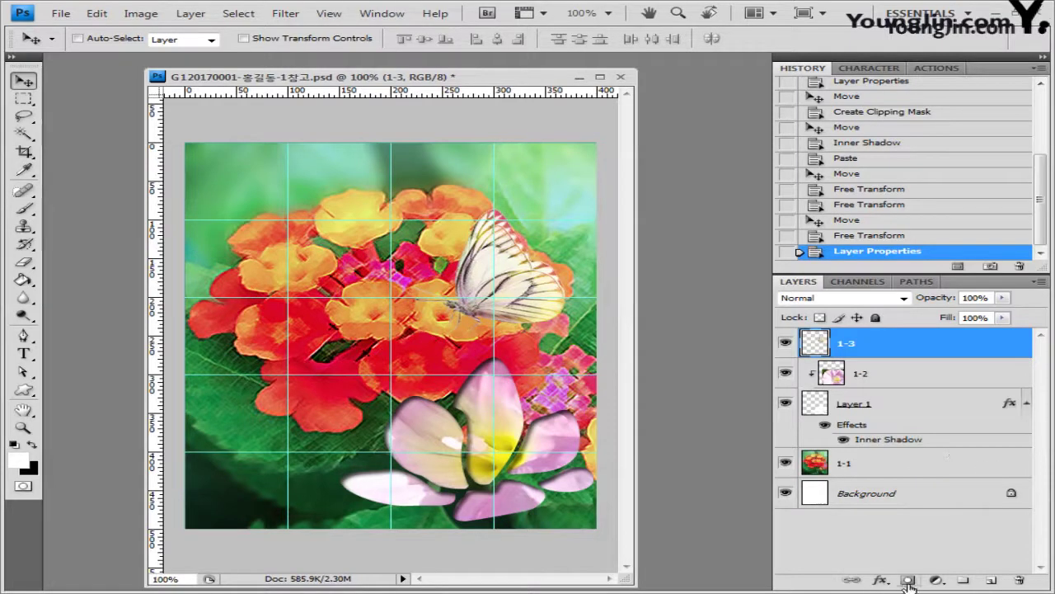
Add an Outer Glow with a size of 10 px to the butterfly layer 1-3.
left_click(883, 581)
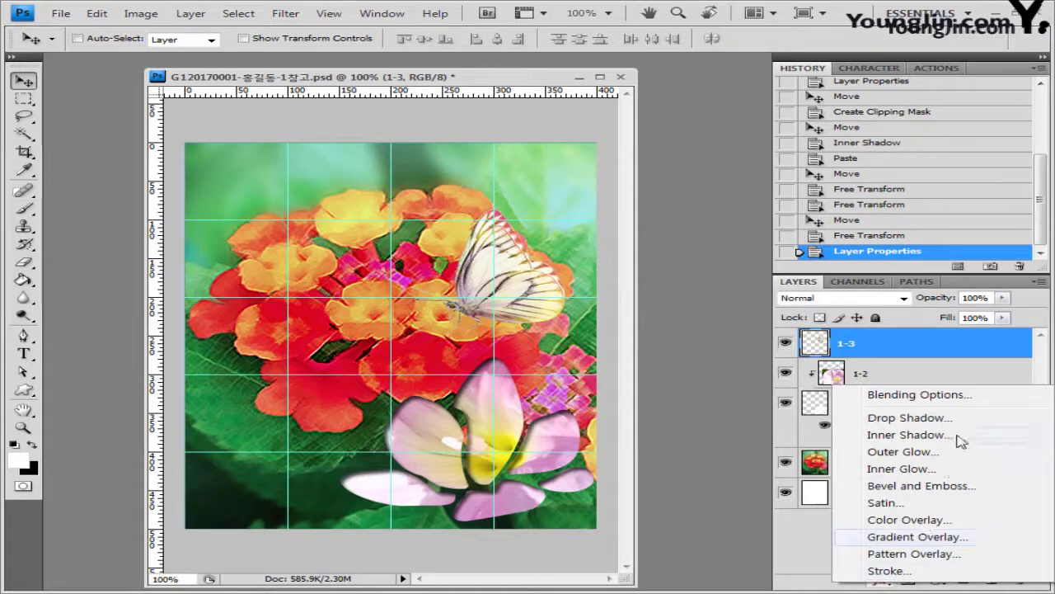
left_click(924, 449)
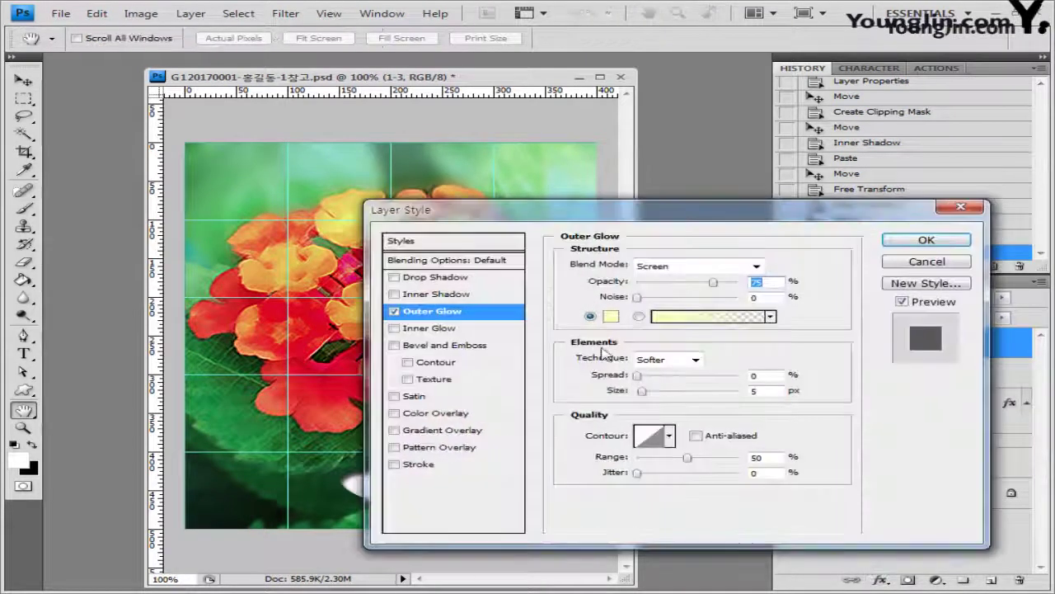
left_click(757, 392)
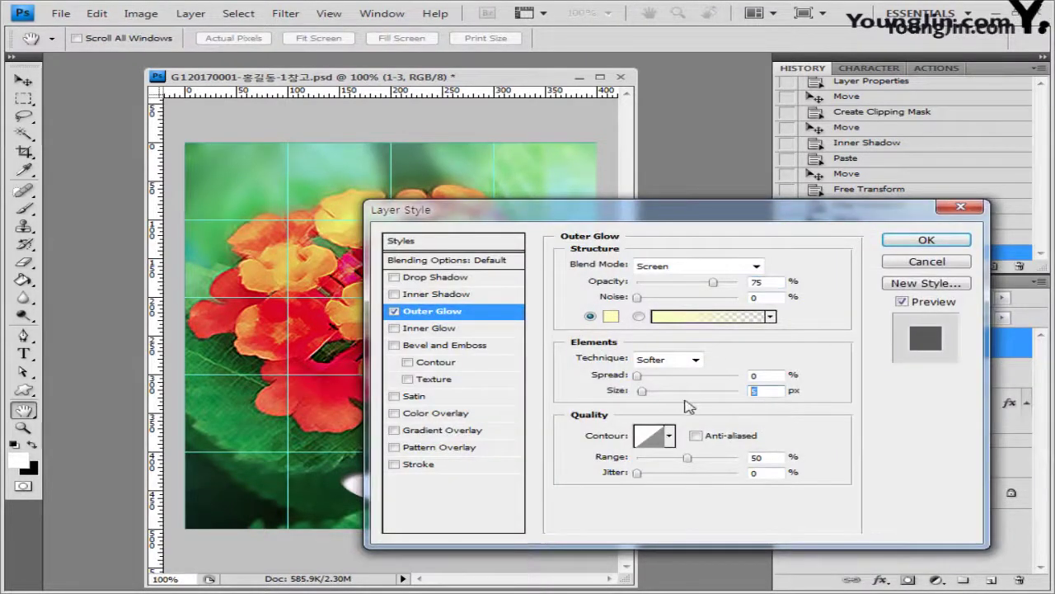
type("10")
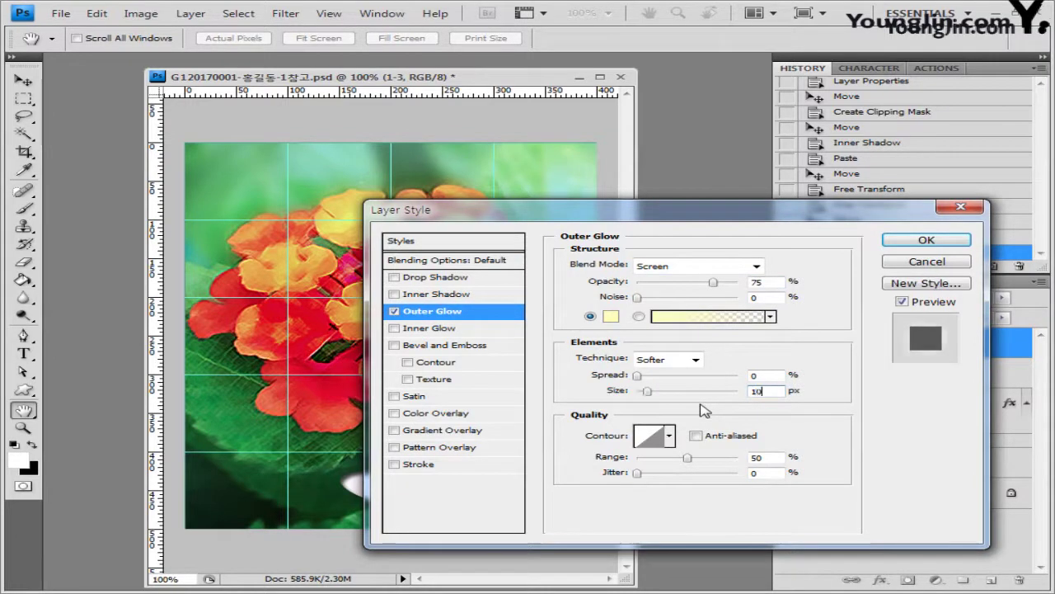
left_click(926, 241)
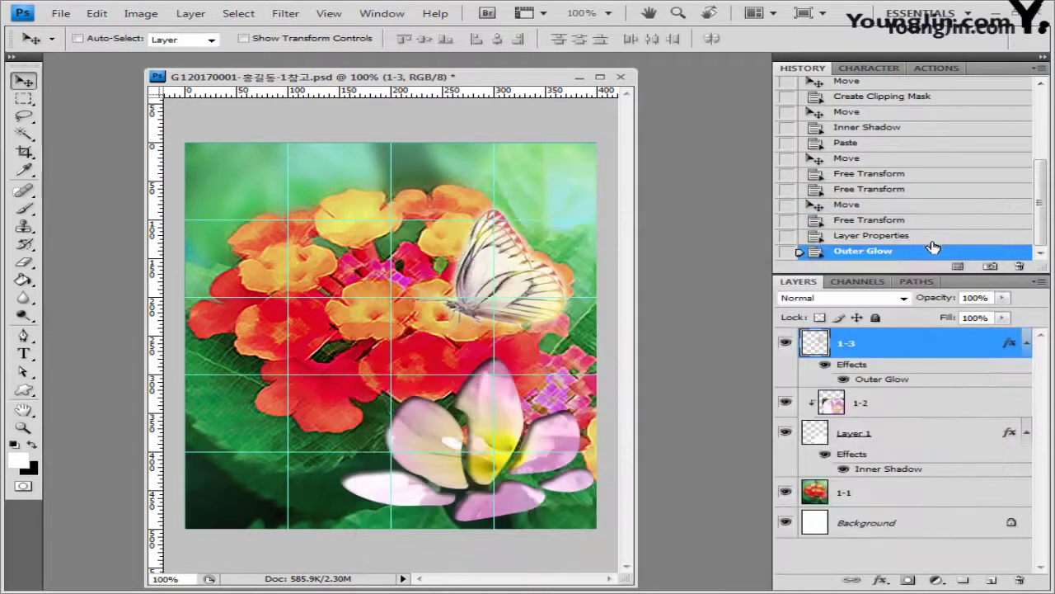
Set the Custom Shape tool to create shape layers, replace the current shapes with the Nature set and choose the butterfly shape.
left_click(24, 389)
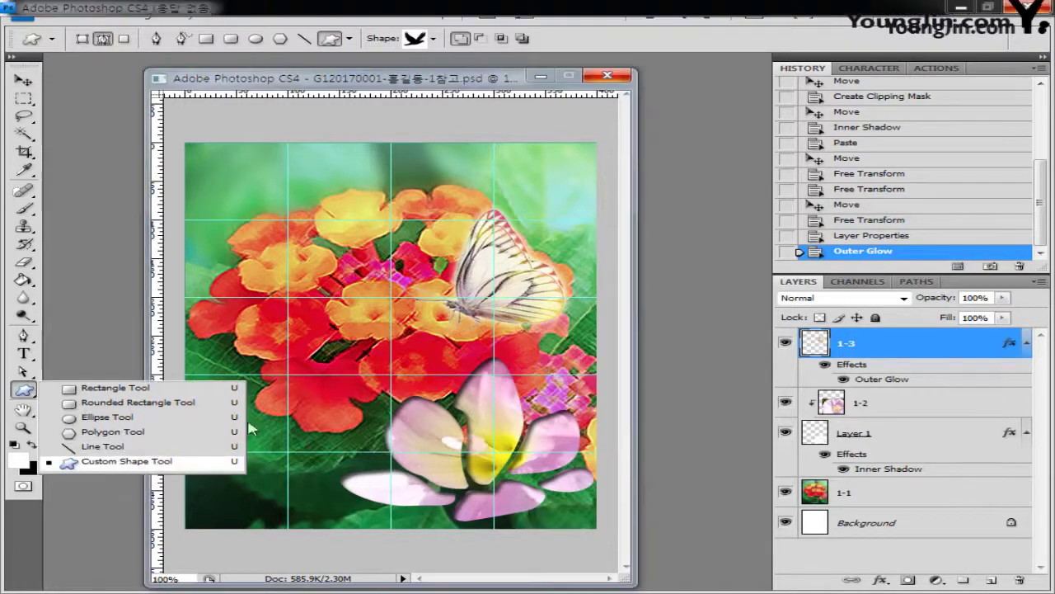
left_click(251, 428)
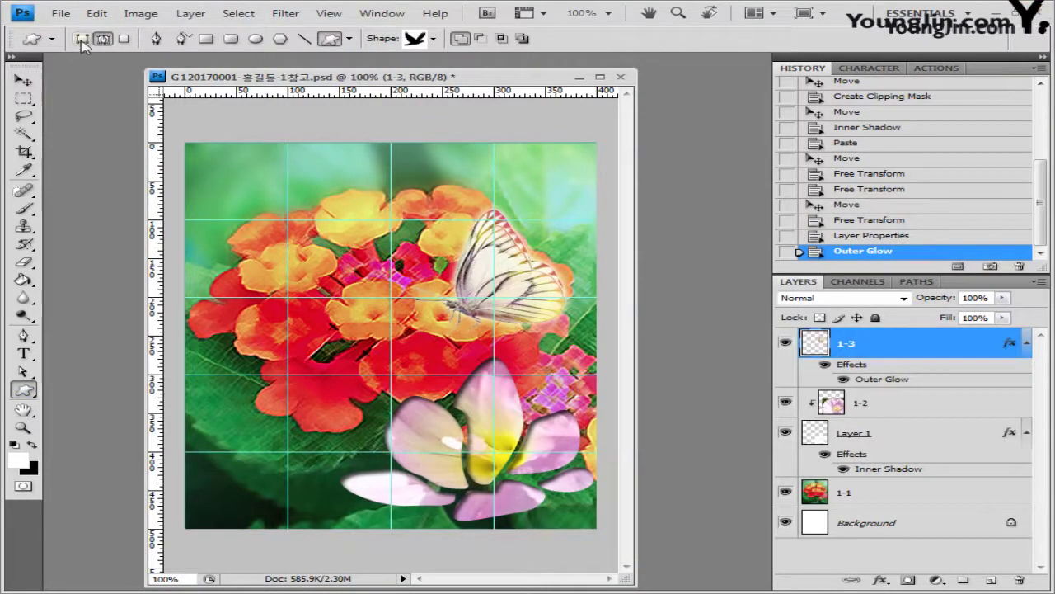
left_click(82, 40)
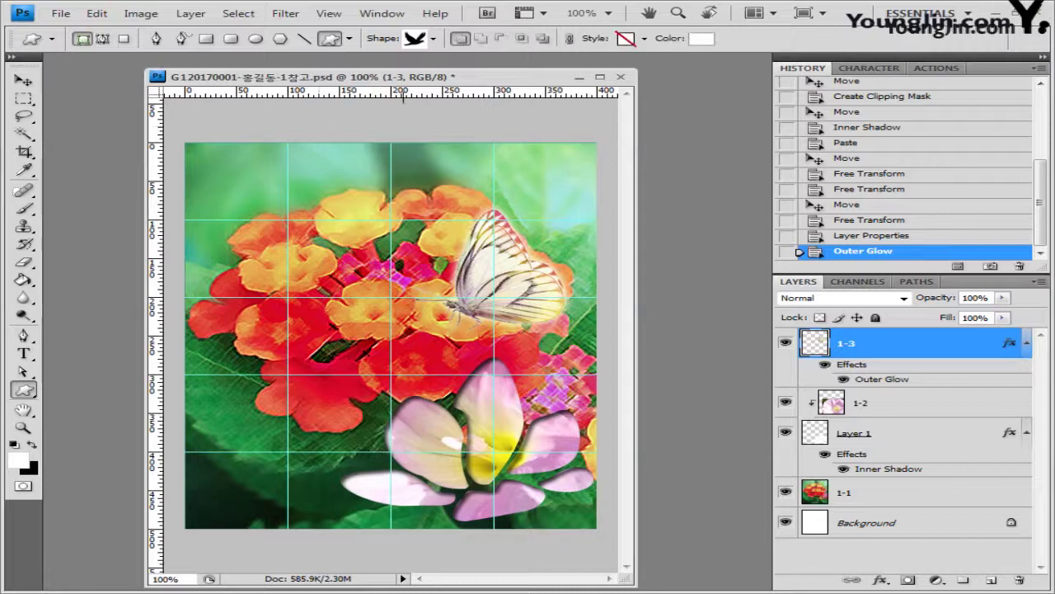
left_click(433, 39)
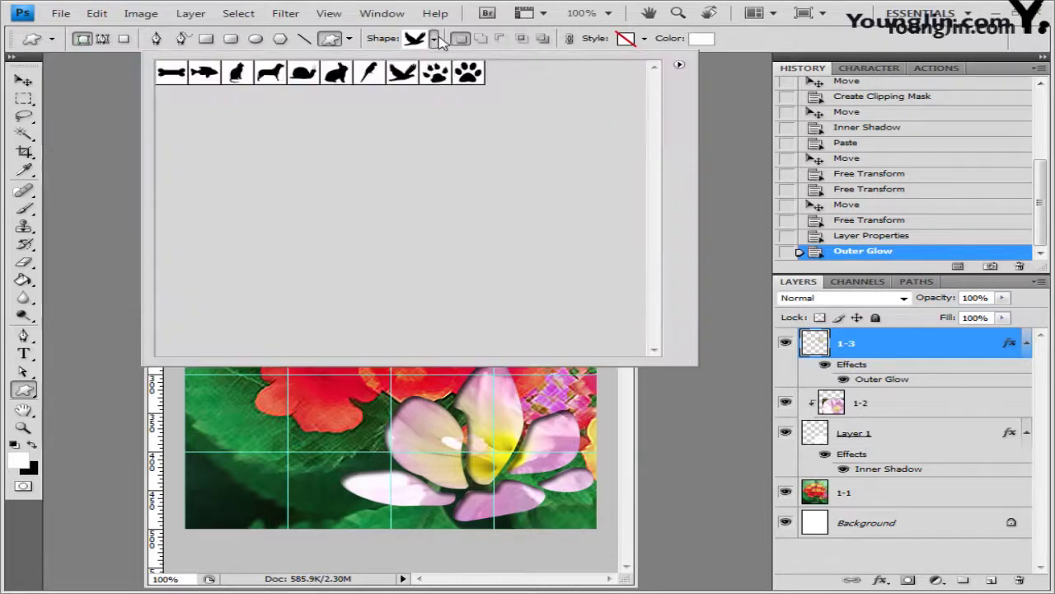
left_click(679, 66)
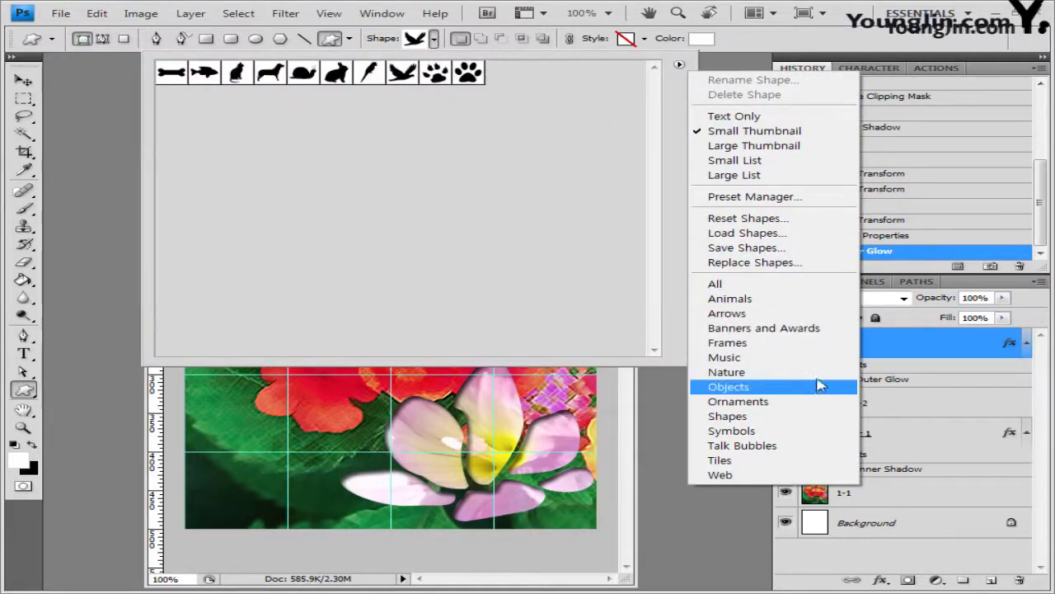
left_click(742, 372)
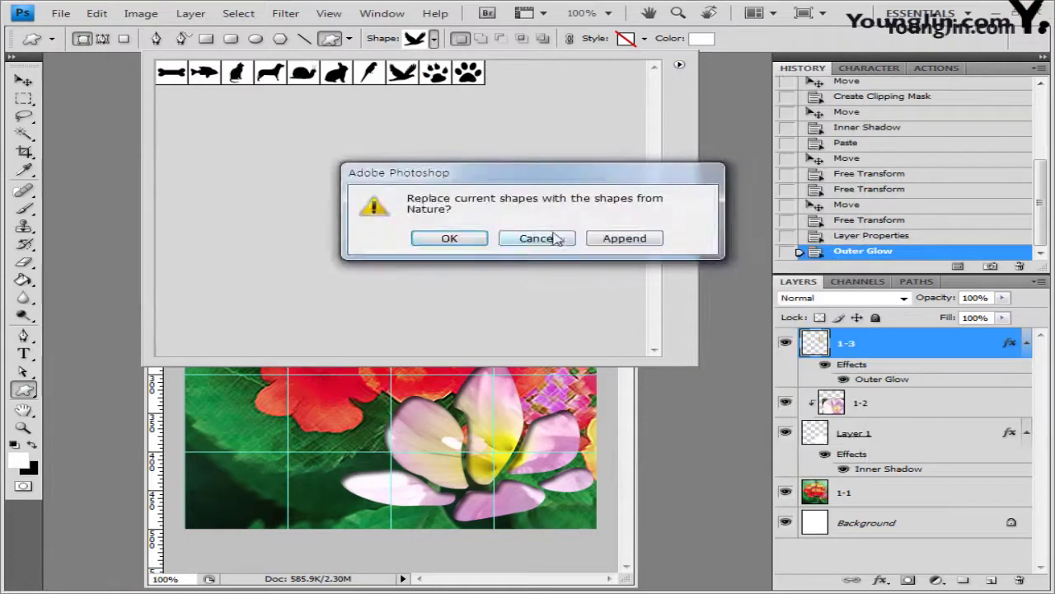
left_click(433, 236)
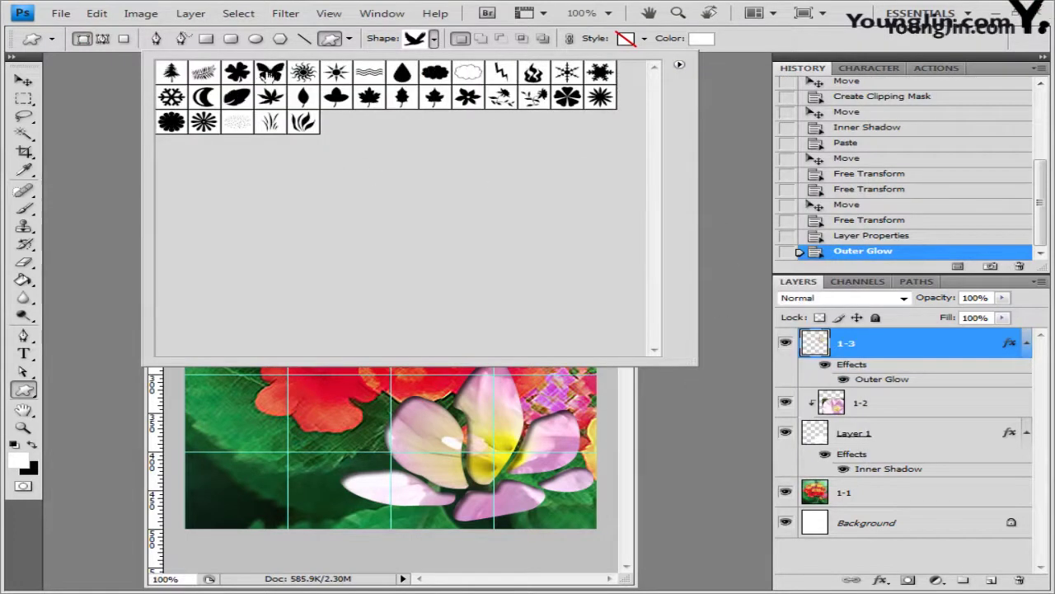
left_click(270, 76)
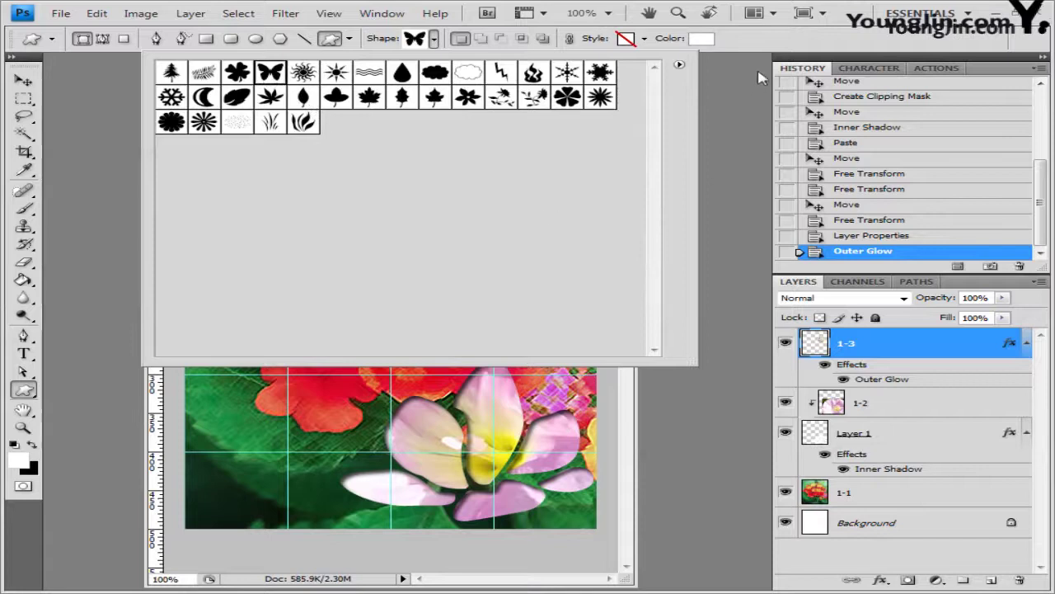
left_click(775, 47)
Draw the butterfly over the red flowers at the image's lower left, scale it to 146.7% by 112.8% and rotate it 21.9°.
left_click_drag(295, 360, 359, 413)
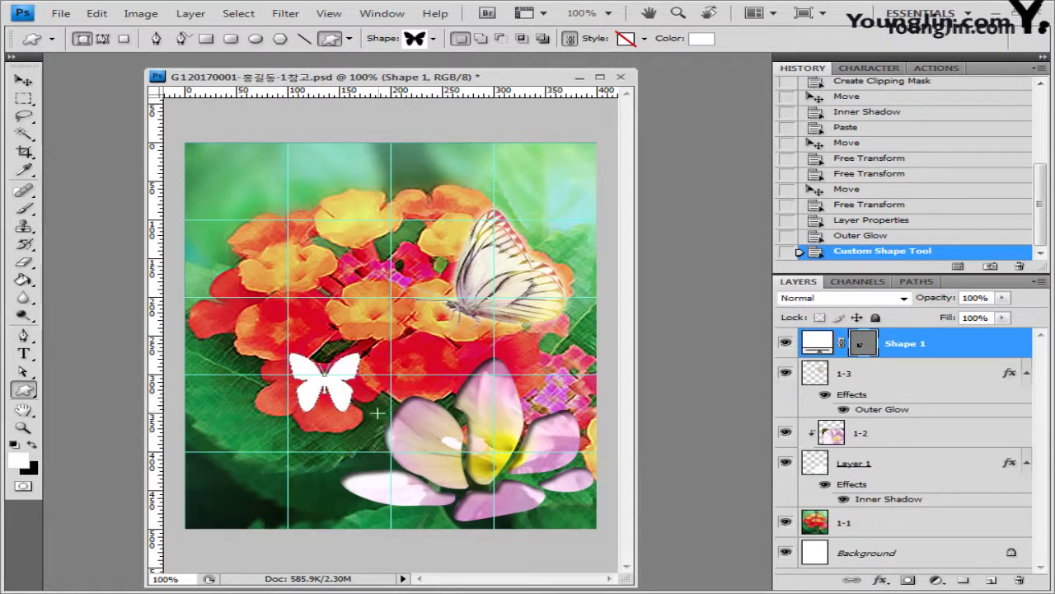
key("ctrl+t")
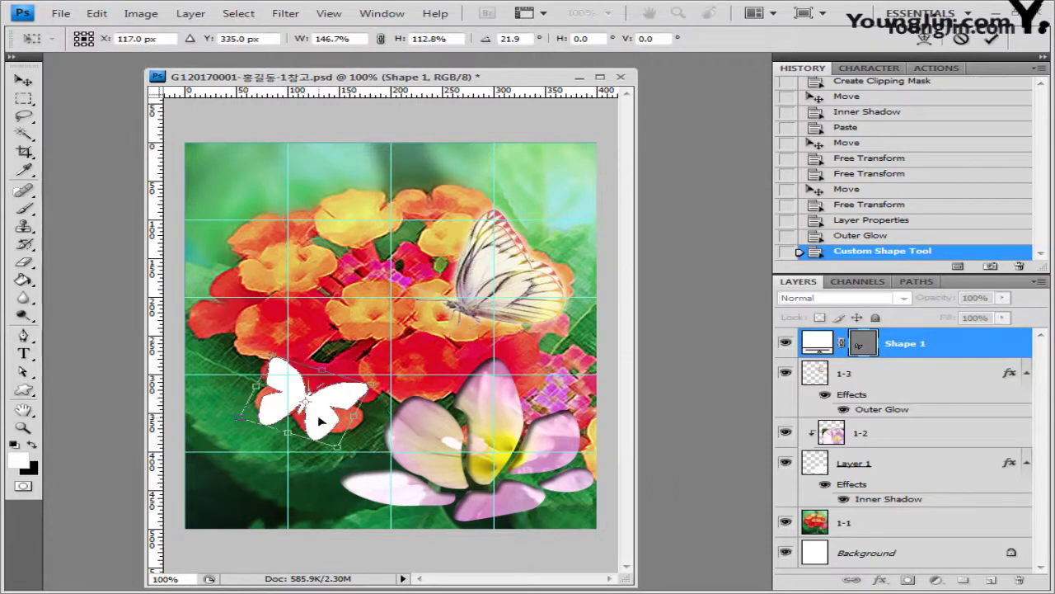
key("Return")
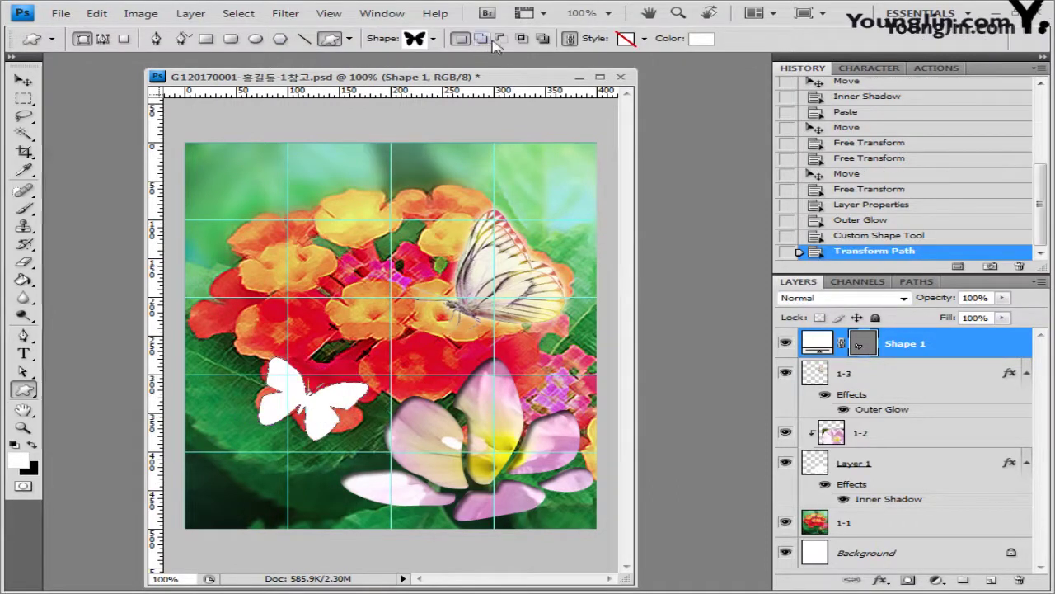
Set the fill color of the drawn butterfly shape to ff9999.
left_click(627, 42)
left_click(648, 50)
left_click(703, 40)
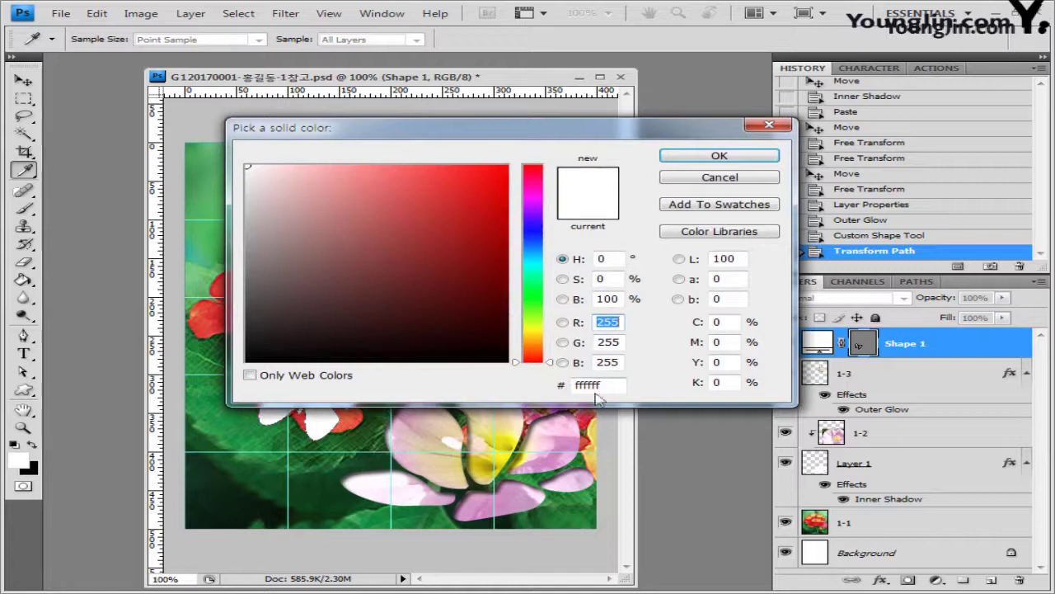
type("ff9999")
left_click(688, 155)
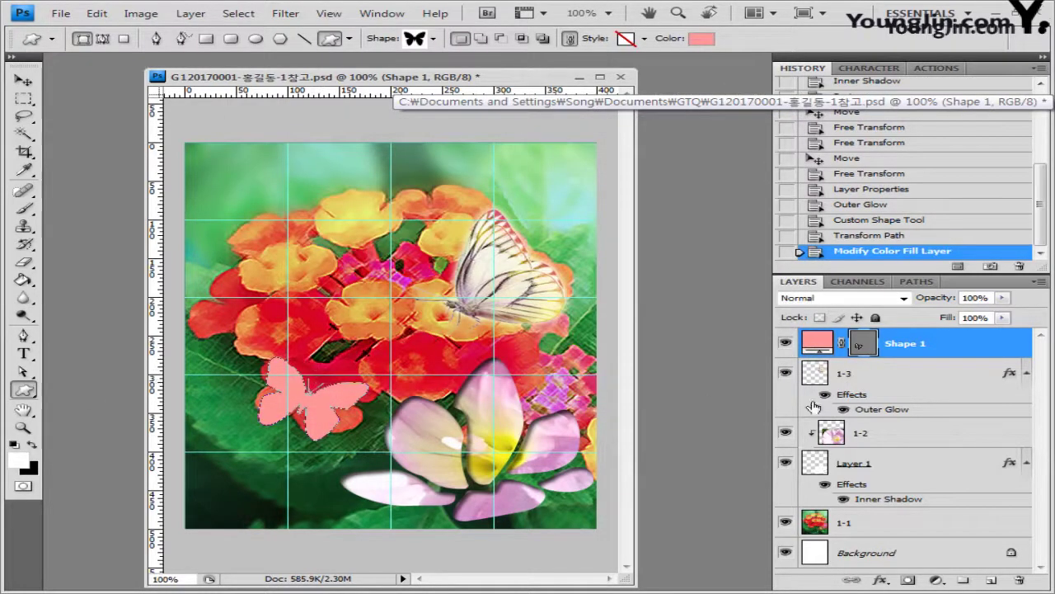
Add an Inner Glow with a size of 10 px to the pink butterfly shape layer.
left_click(881, 580)
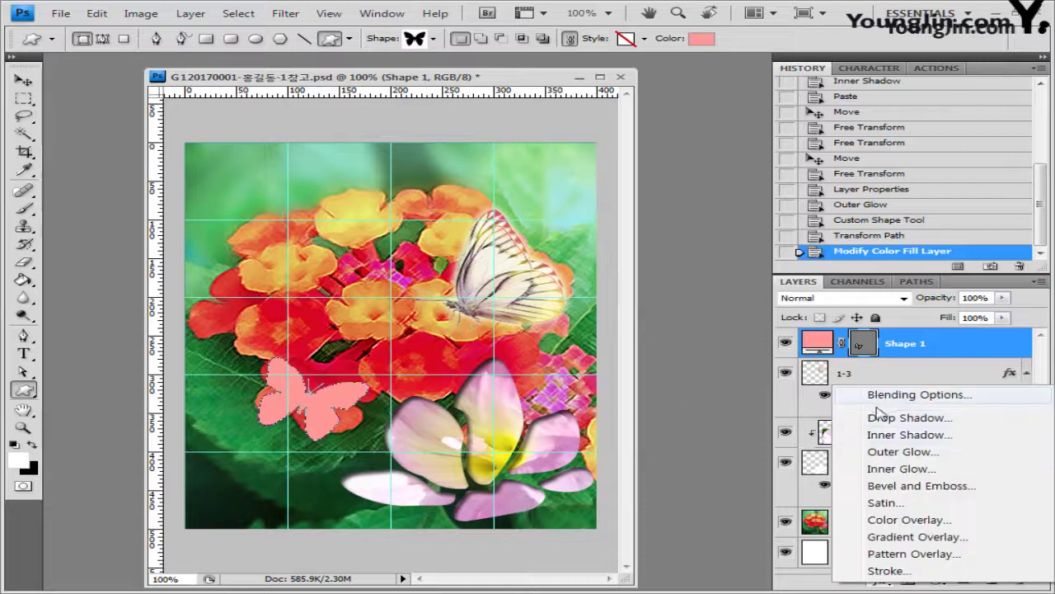
left_click(902, 468)
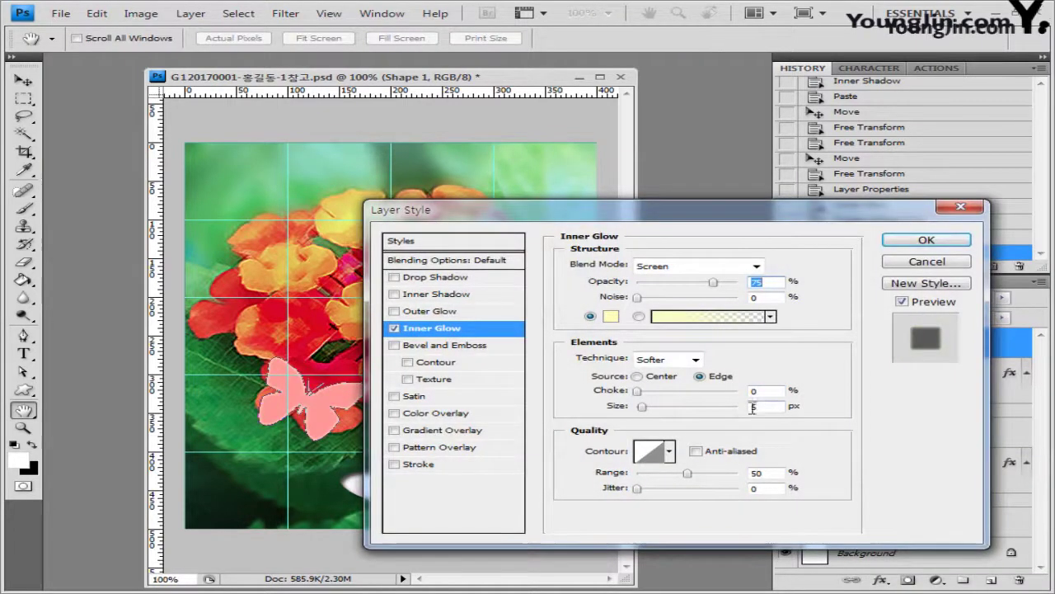
left_click(752, 407)
type("10")
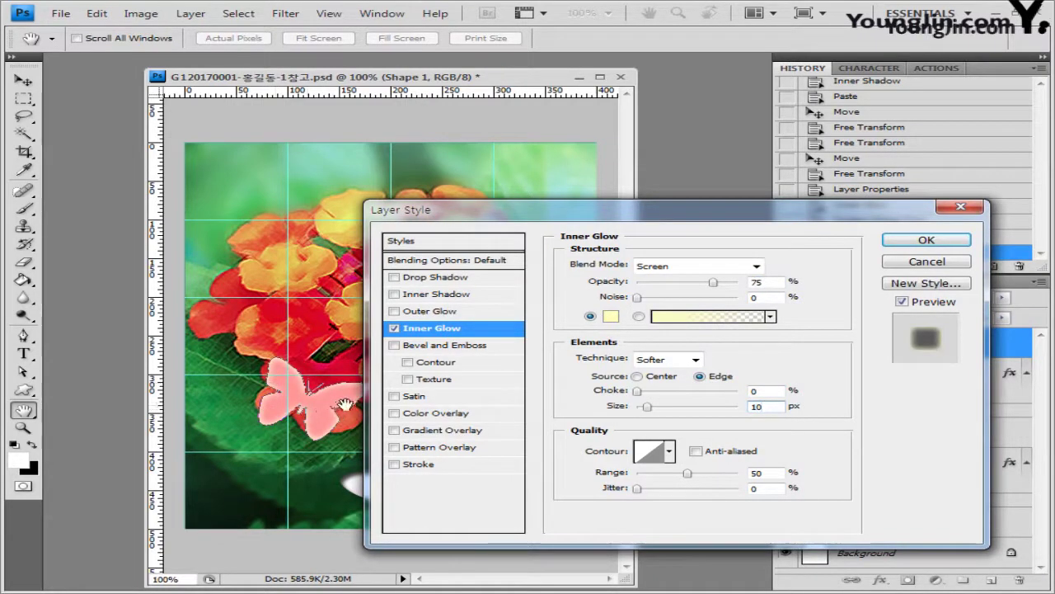
left_click(927, 239)
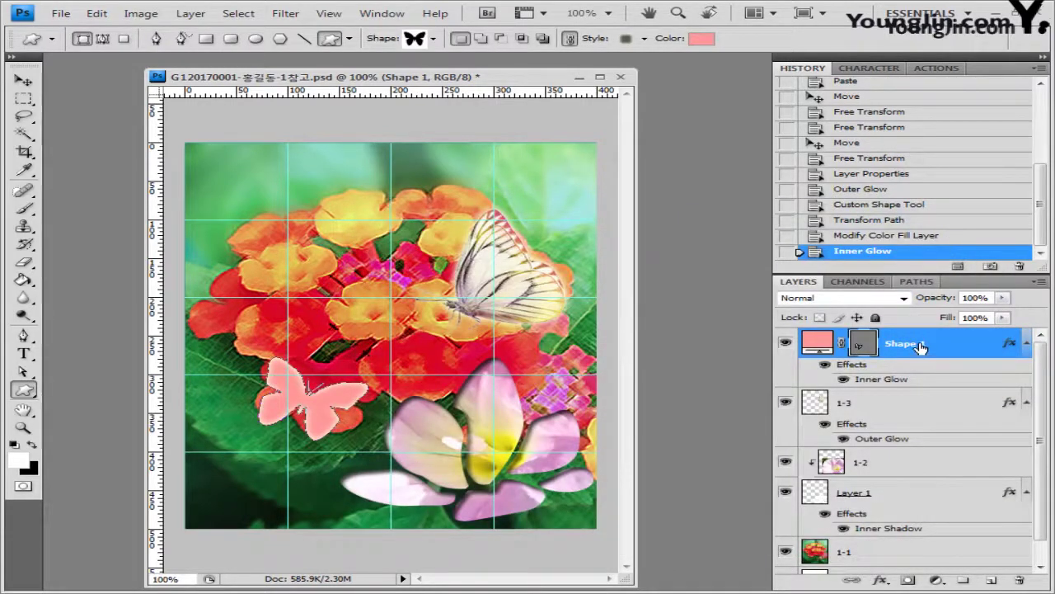
Duplicate the pink butterfly shape layer and set the copy's fill color to ffcc33.
key("ctrl+j")
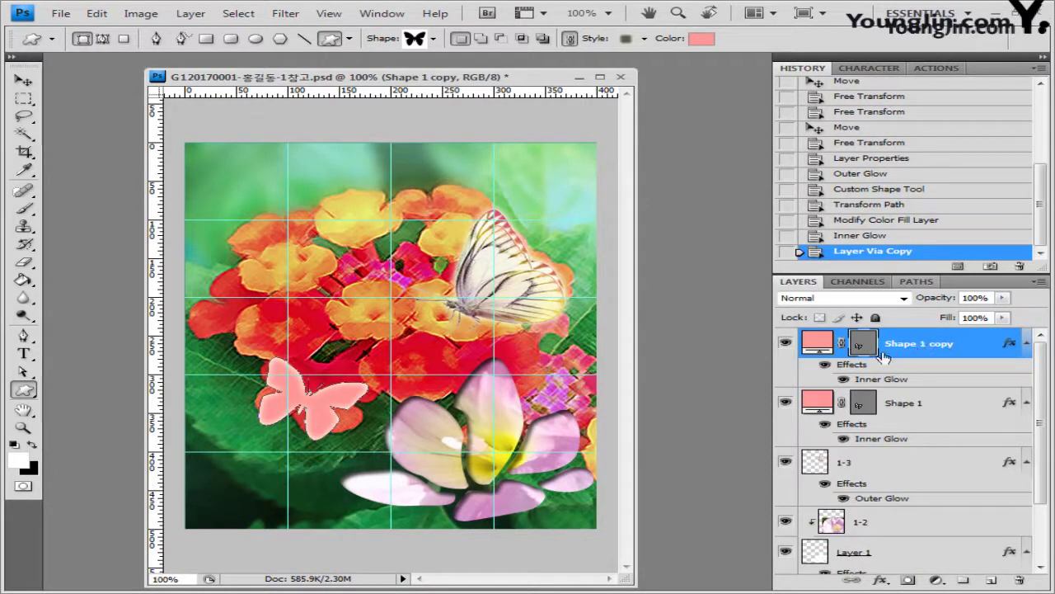
double_click(819, 343)
type("ffcc33")
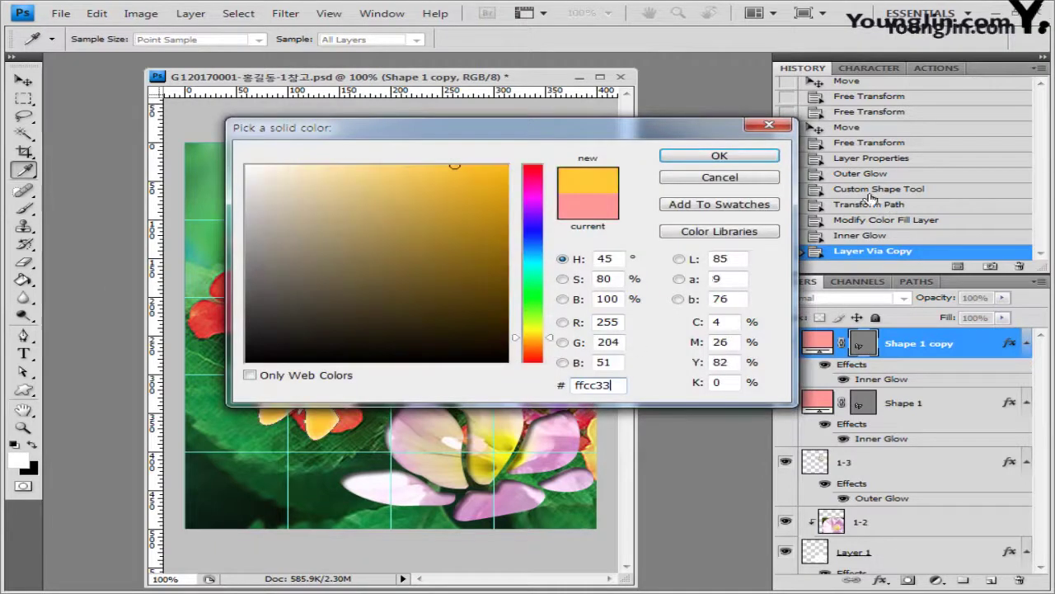
left_click(687, 157)
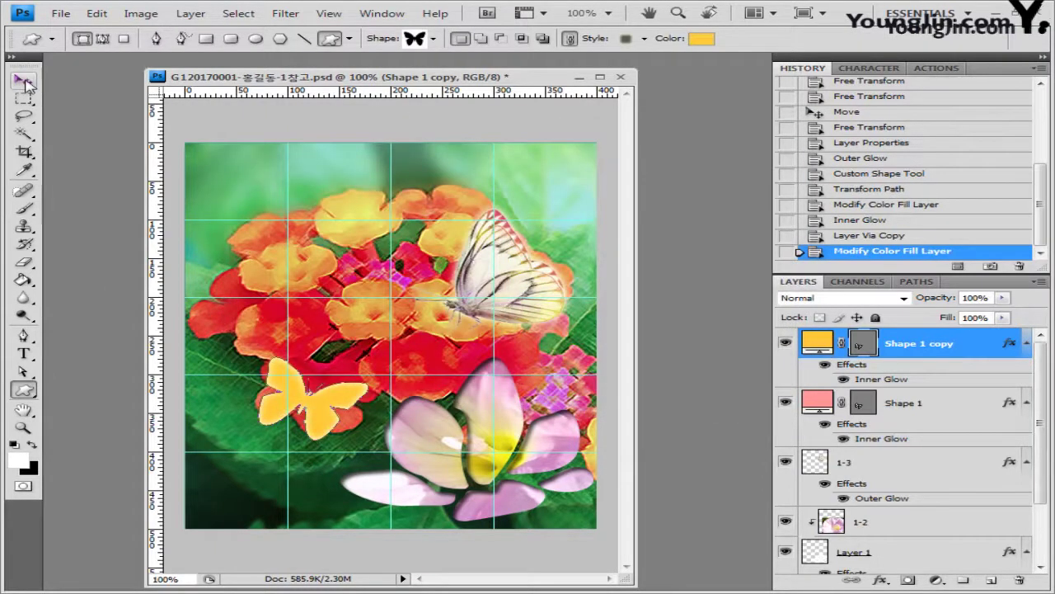
Move the yellow butterfly copy to the upper-right corner of the image, scale it down and rotate it counterclockwise.
left_click(24, 80)
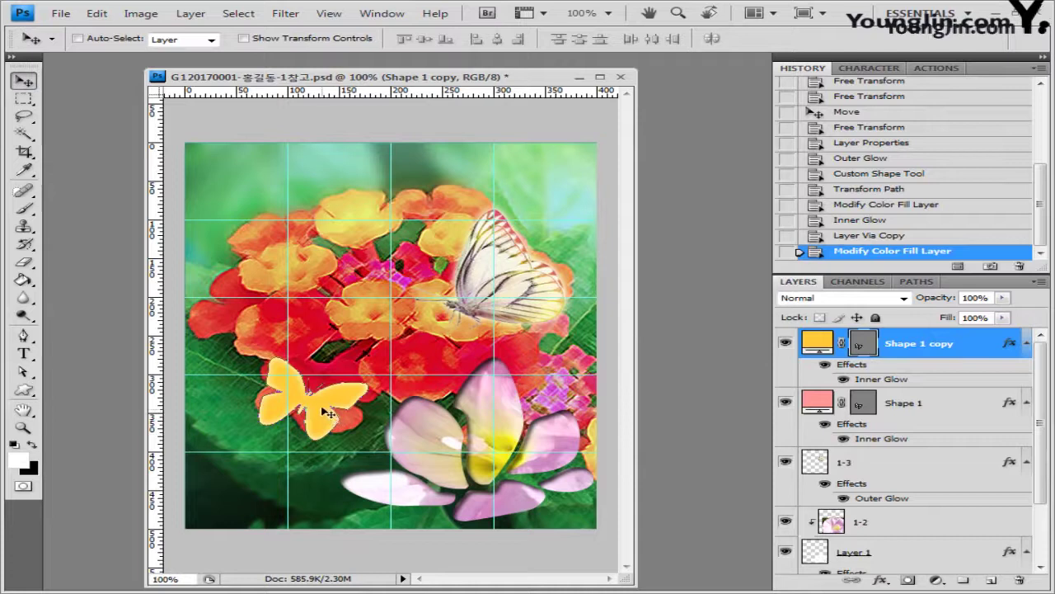
left_click_drag(328, 412, 525, 210)
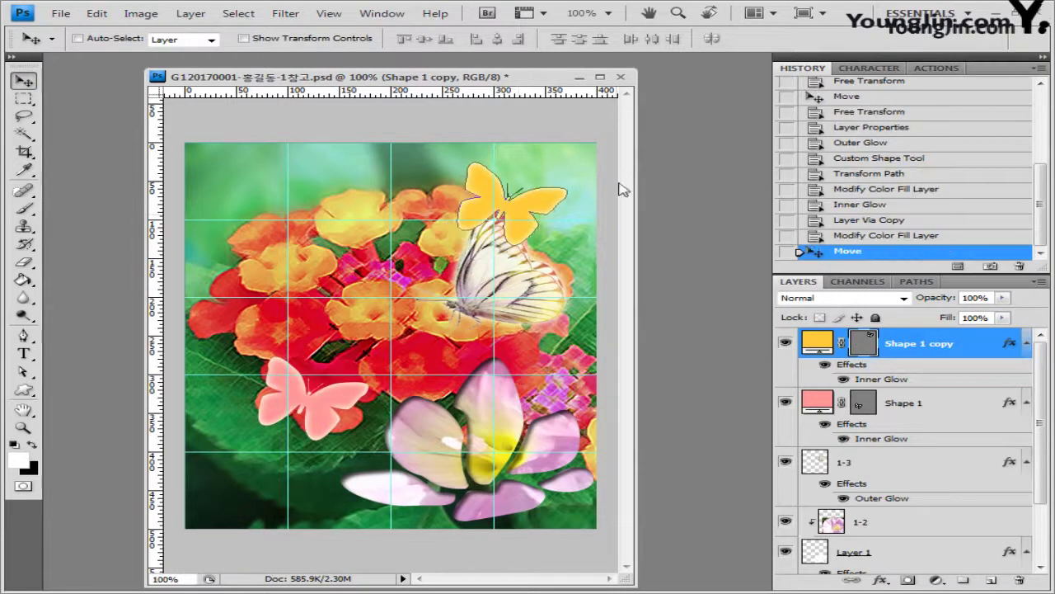
key("ctrl+t")
left_click_drag(567, 262, 559, 182)
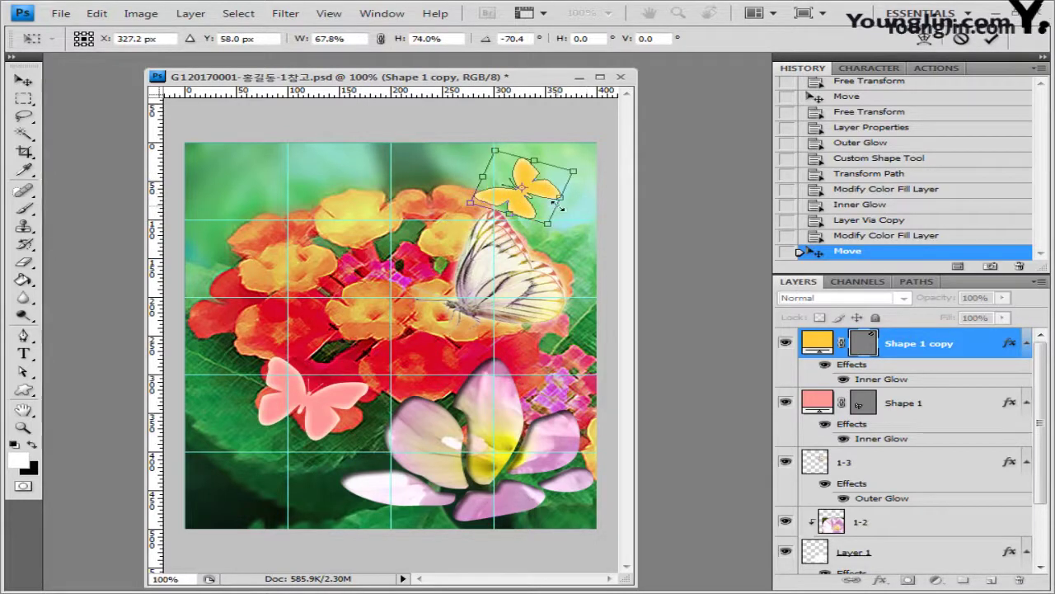
key("Return")
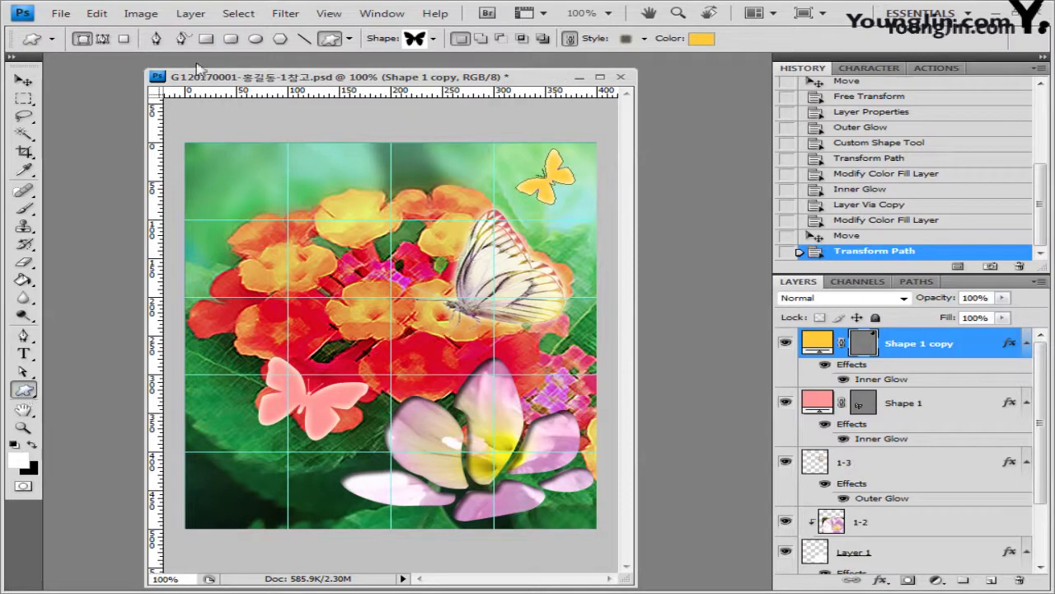
Load the Ornaments shape set in place of the current shapes and draw its leaf ornament about 100 px wide in the image's lower-left corner.
left_click(434, 38)
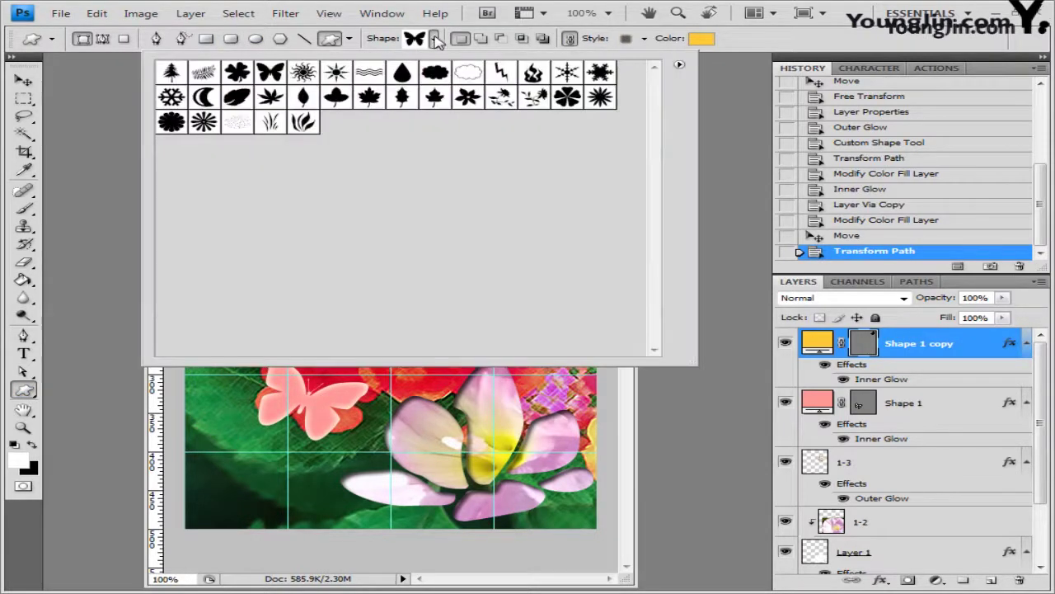
left_click(679, 64)
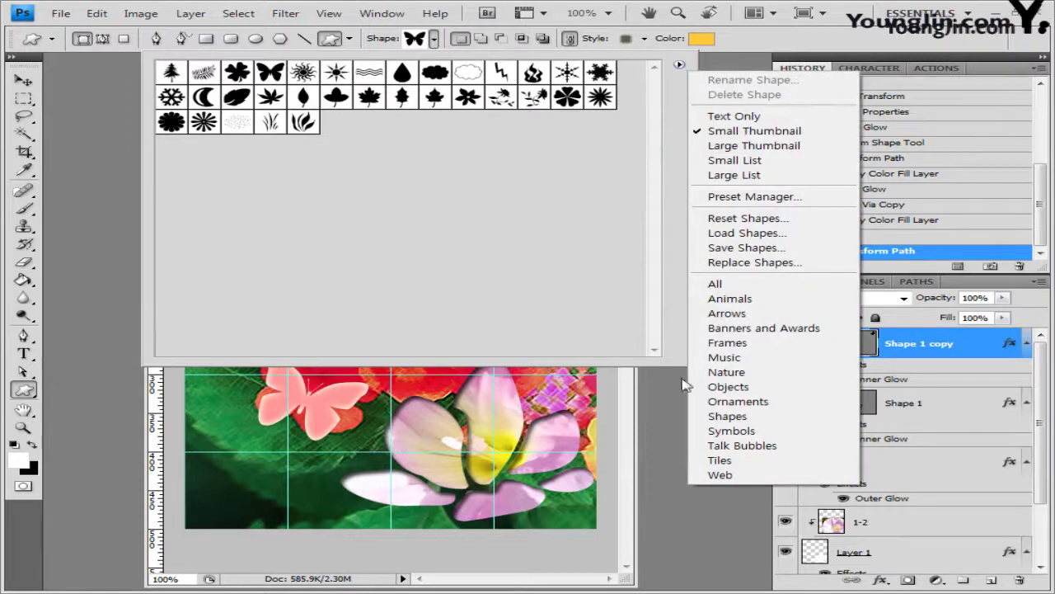
left_click(792, 404)
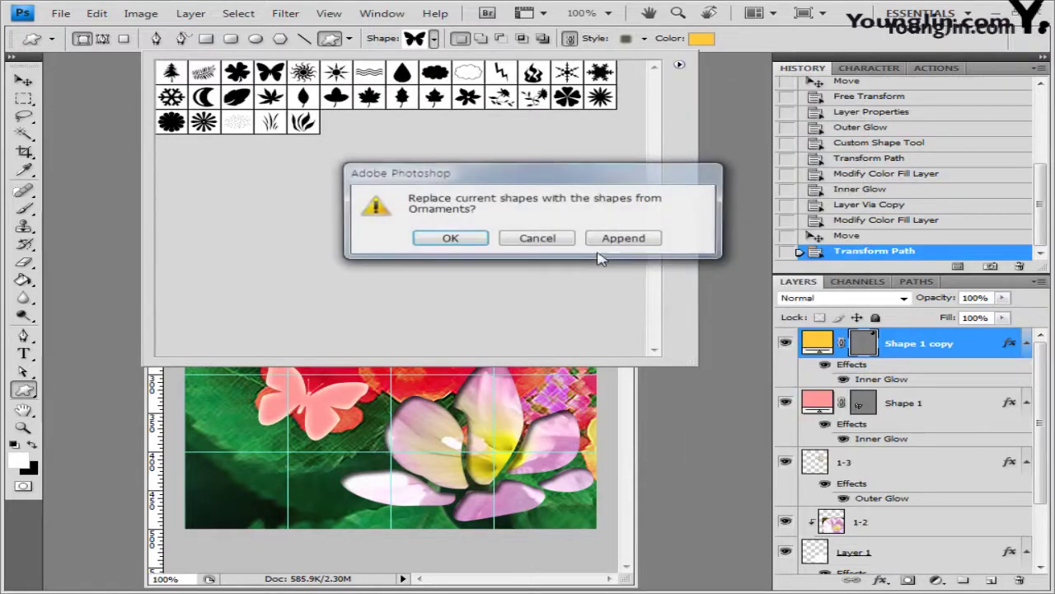
left_click(452, 239)
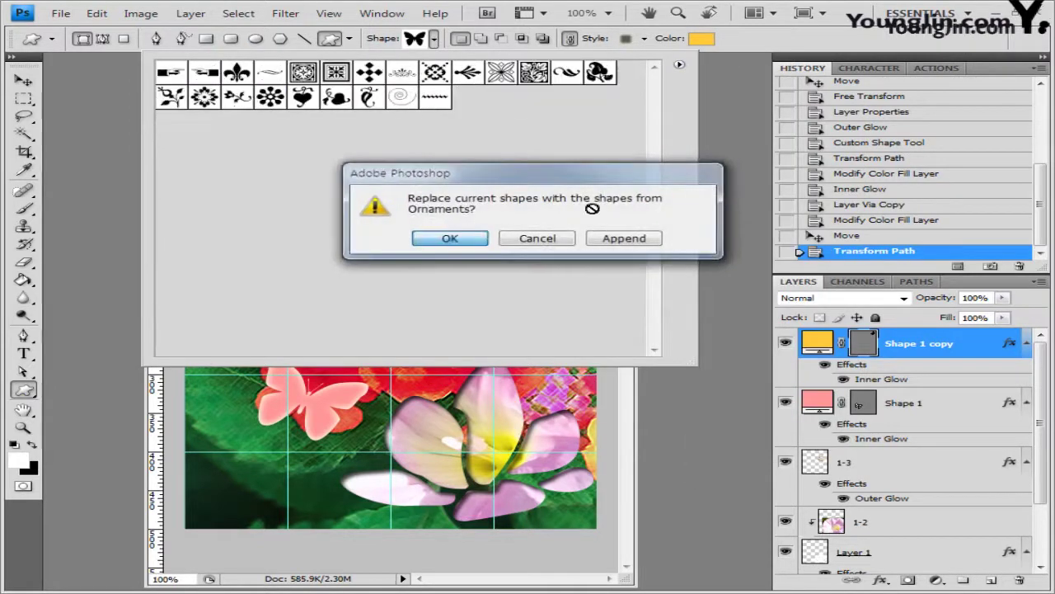
left_click(569, 74)
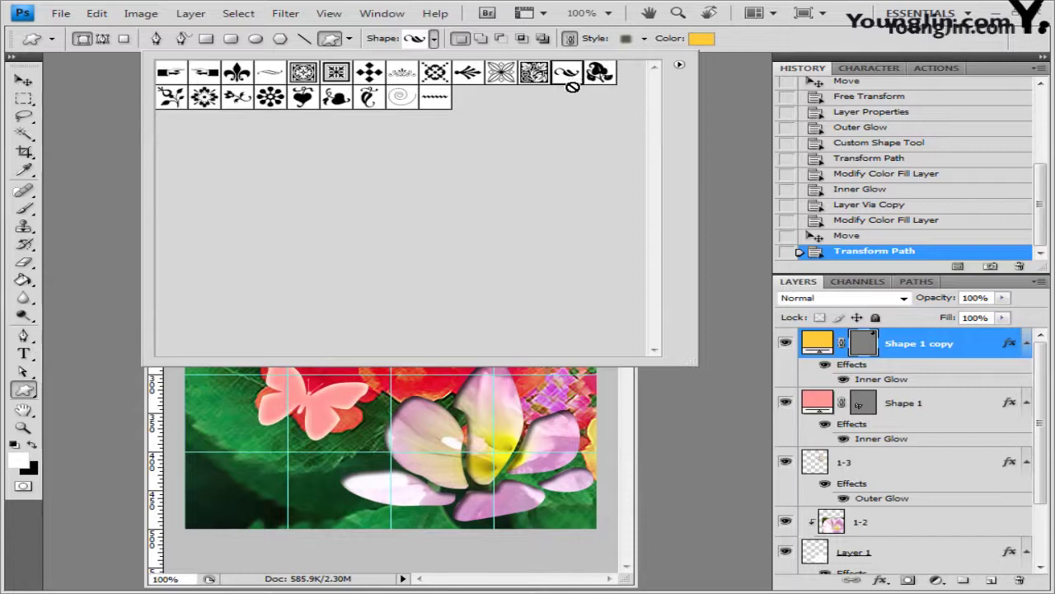
left_click(779, 52)
left_click_drag(186, 459, 290, 502)
left_click(23, 80)
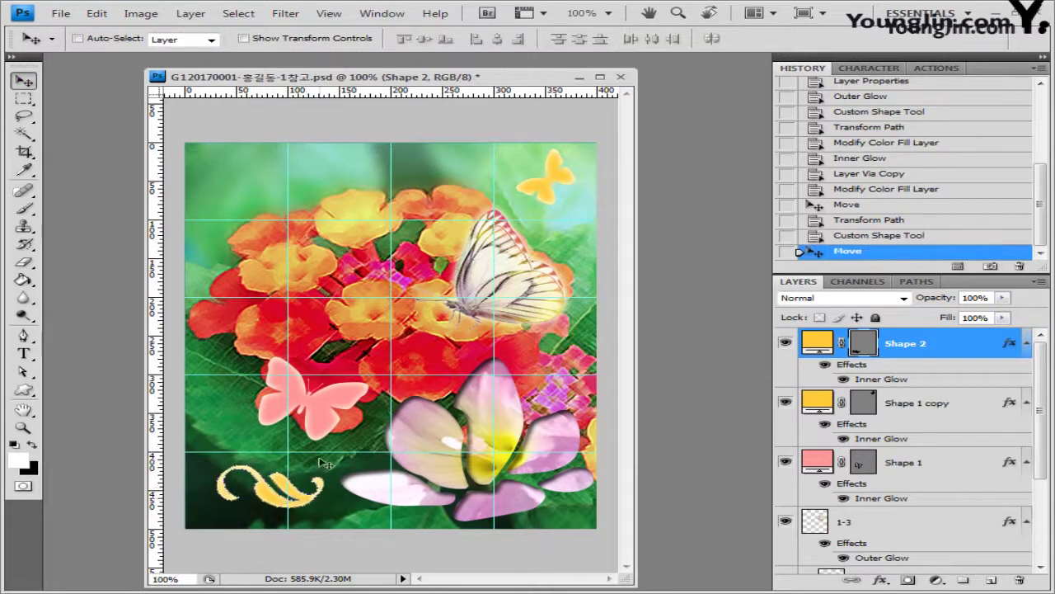
Remove the layer style from the leaf ornament and set its fill color to 99ff33.
left_click(23, 390)
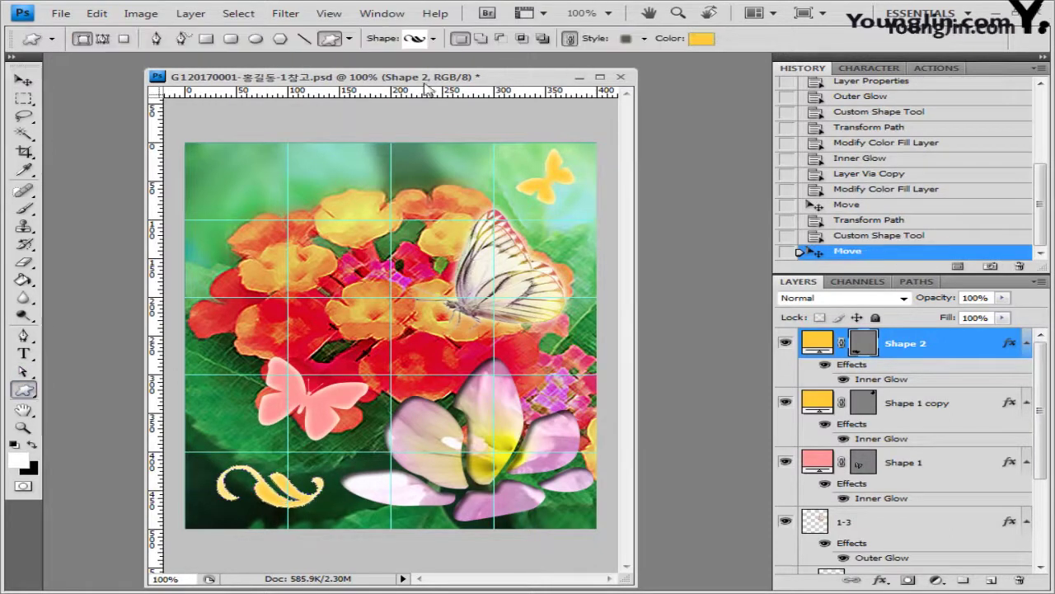
left_click(635, 39)
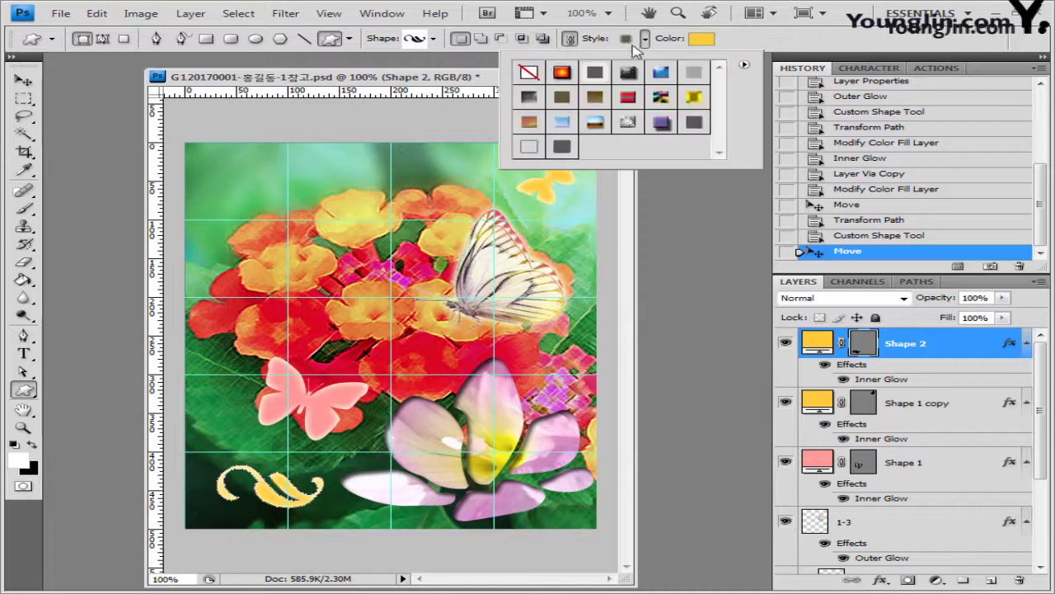
left_click(528, 74)
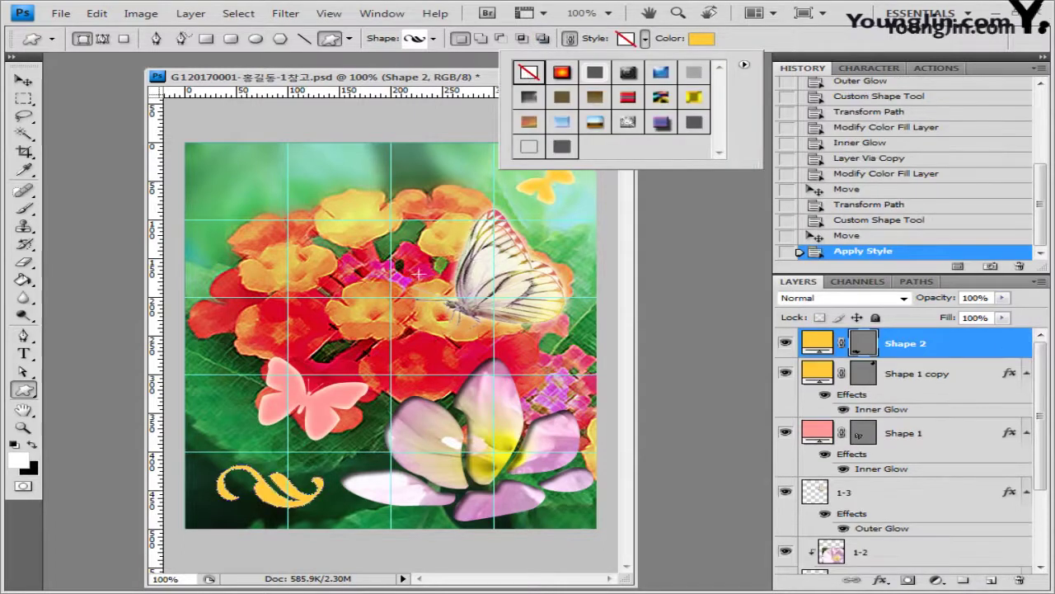
left_click(701, 39)
type("99ff33")
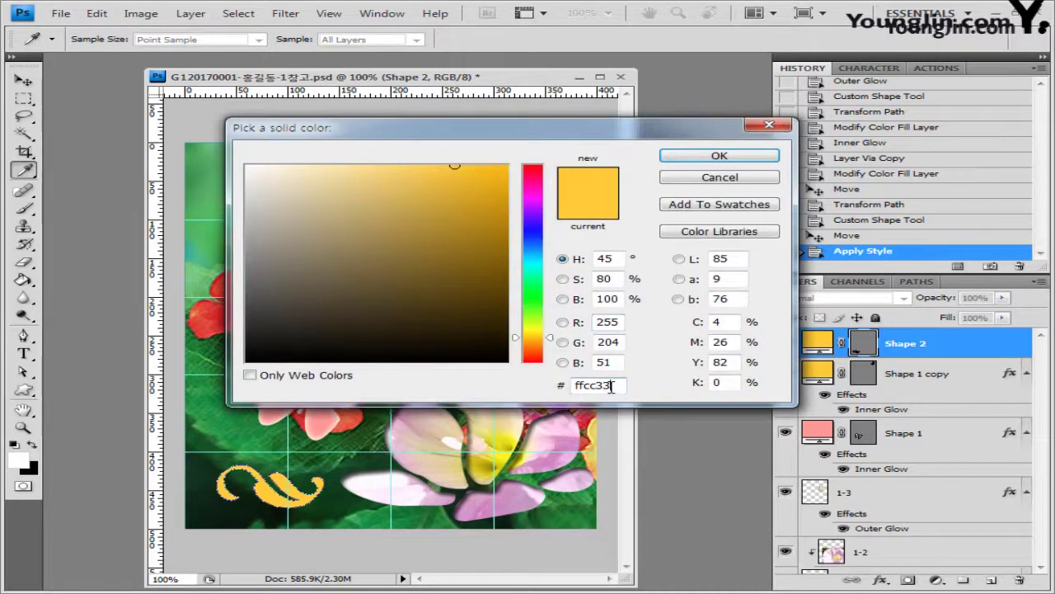
left_click(737, 159)
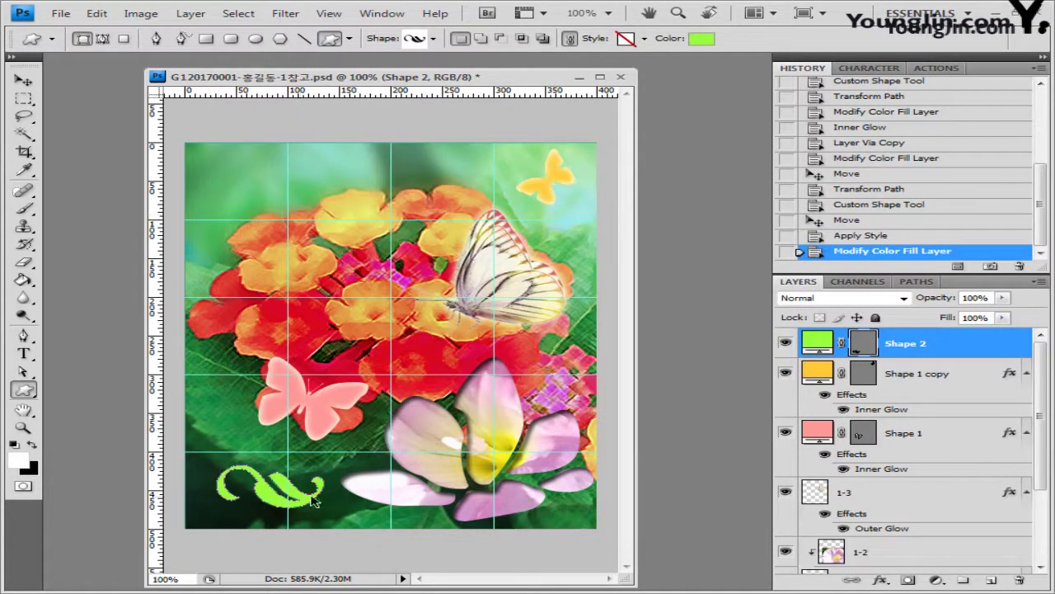
Flip the green leaf ornament horizontally and rotate it about 18 degrees counterclockwise.
key("ctrl+t")
right_click(278, 497)
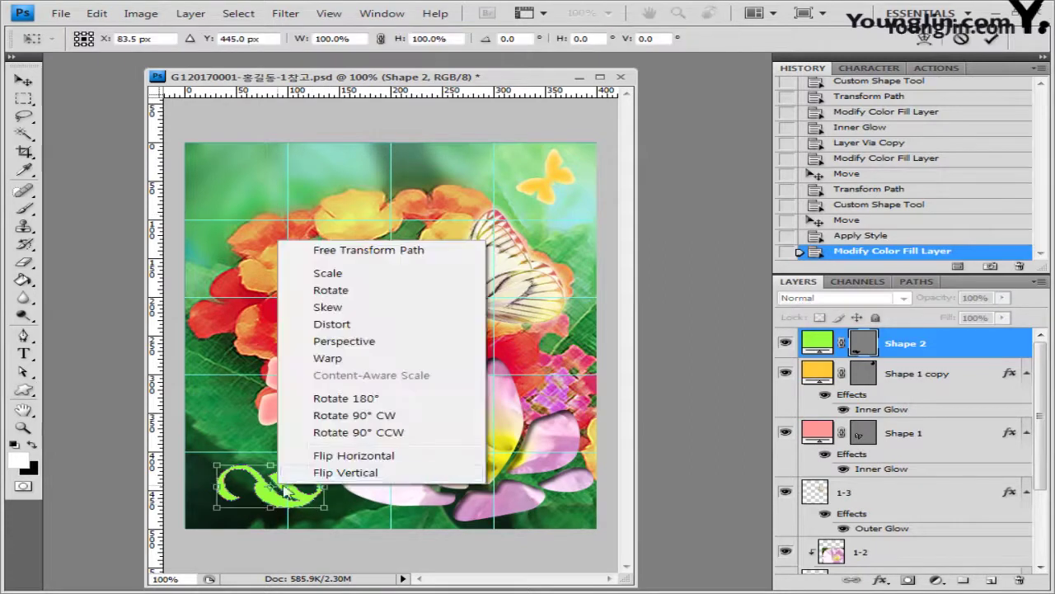
left_click(354, 456)
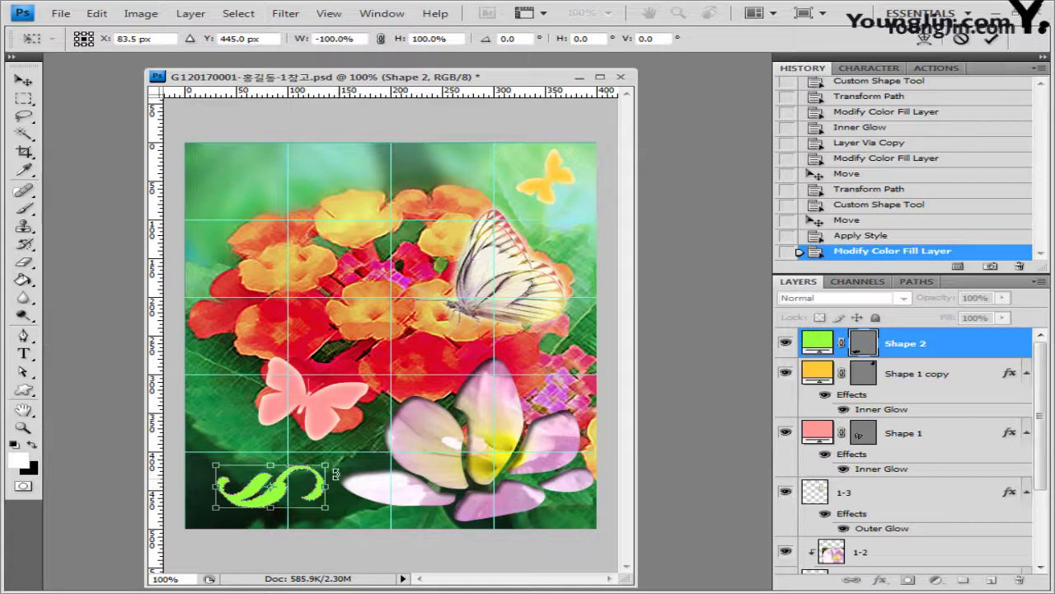
left_click_drag(336, 466, 327, 448)
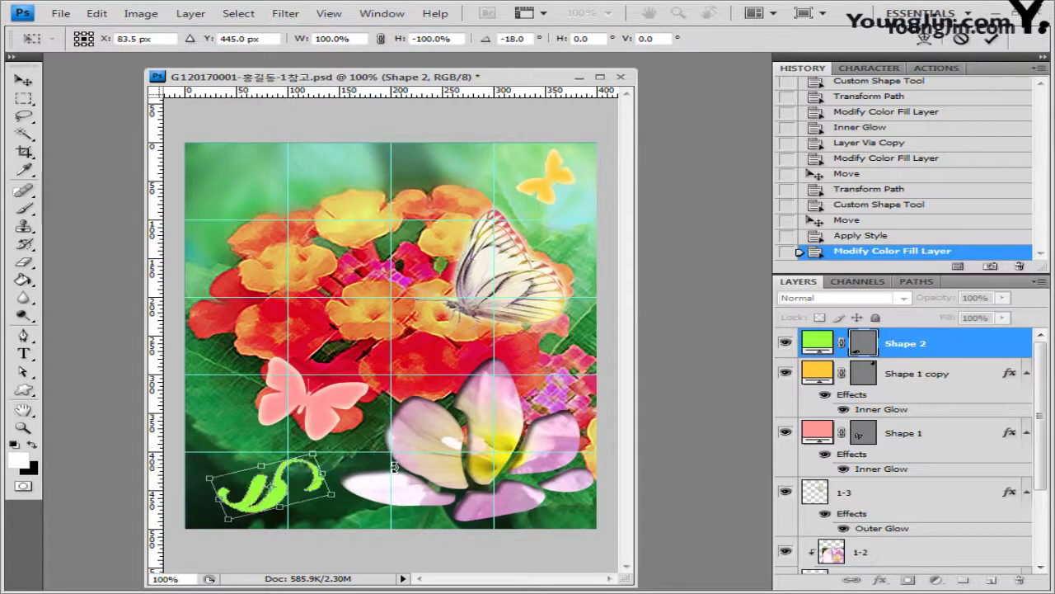
key("Return")
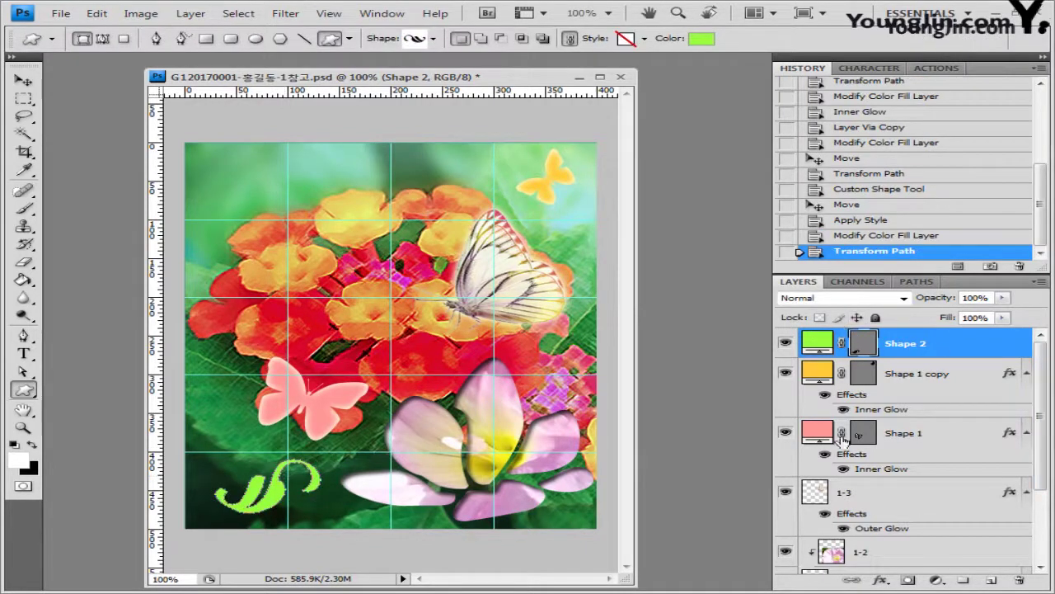
Add a 2 px white outside stroke to the green leaf ornament layer.
left_click(890, 581)
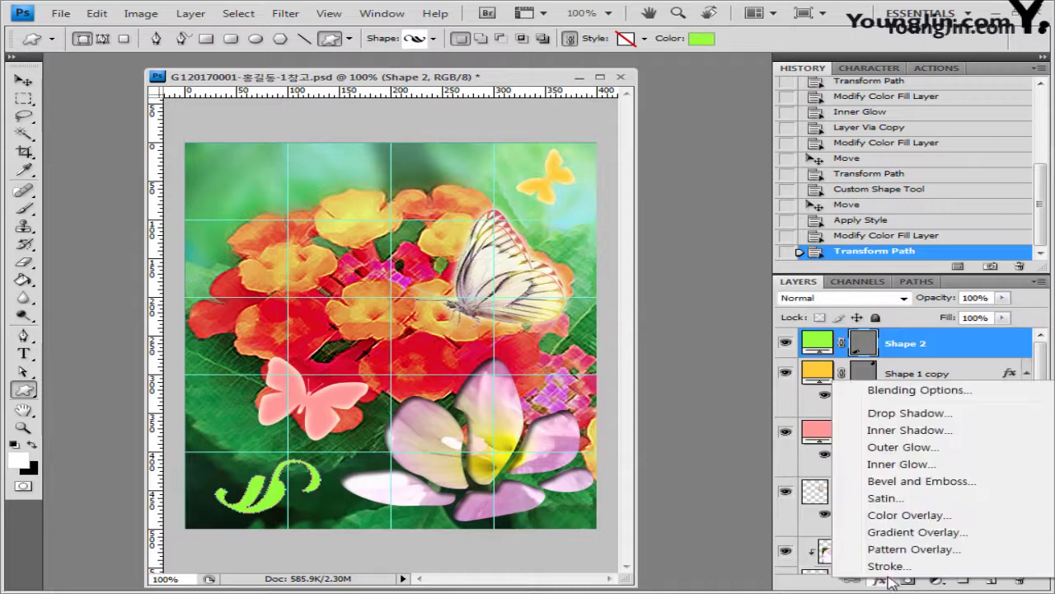
key("Escape")
key("h")
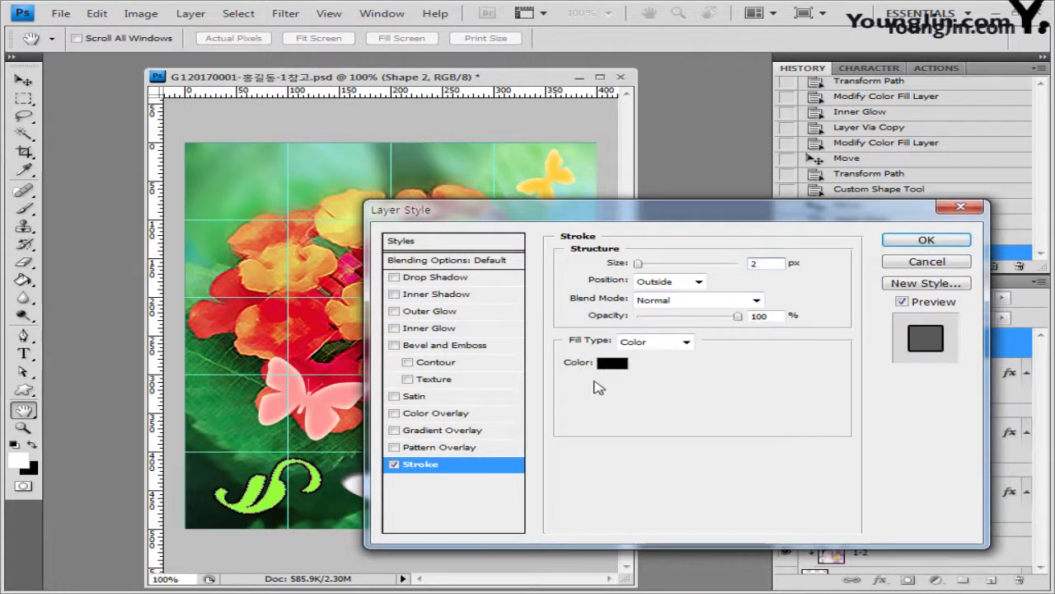
left_click(612, 363)
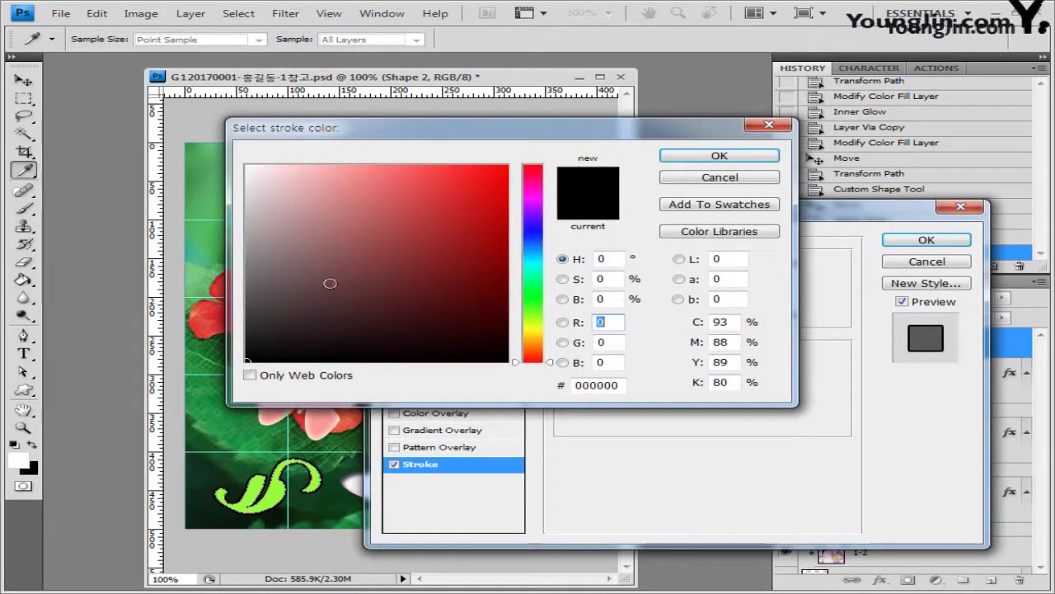
left_click_drag(330, 282, 245, 166)
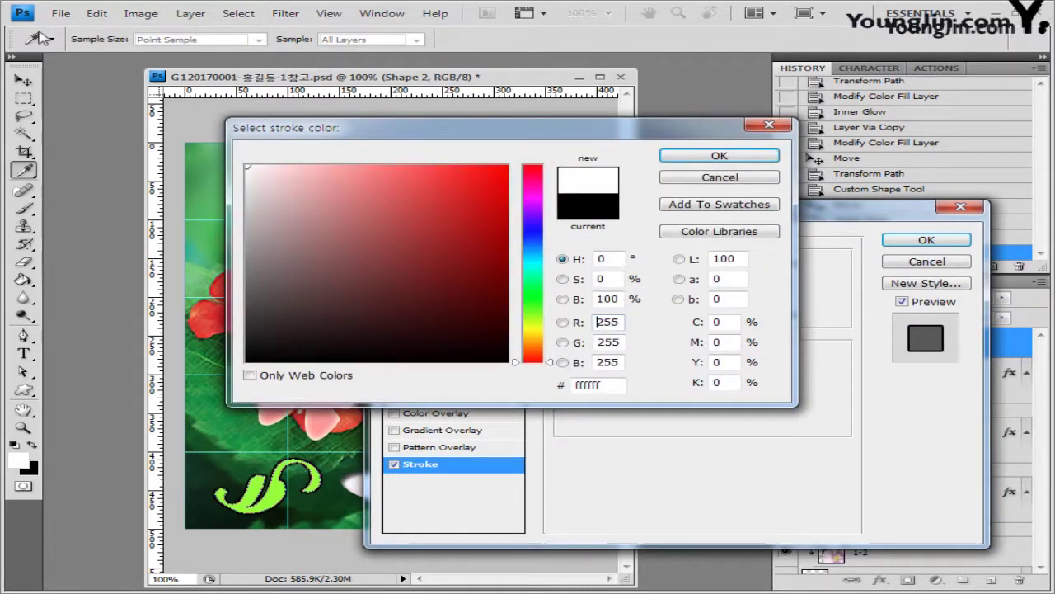
left_click(736, 159)
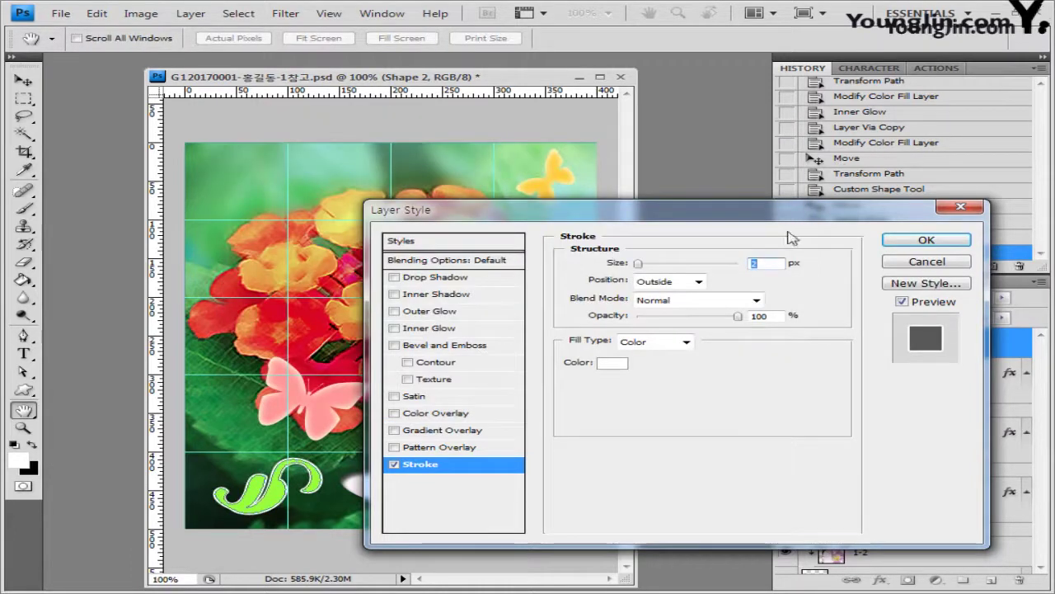
left_click(948, 240)
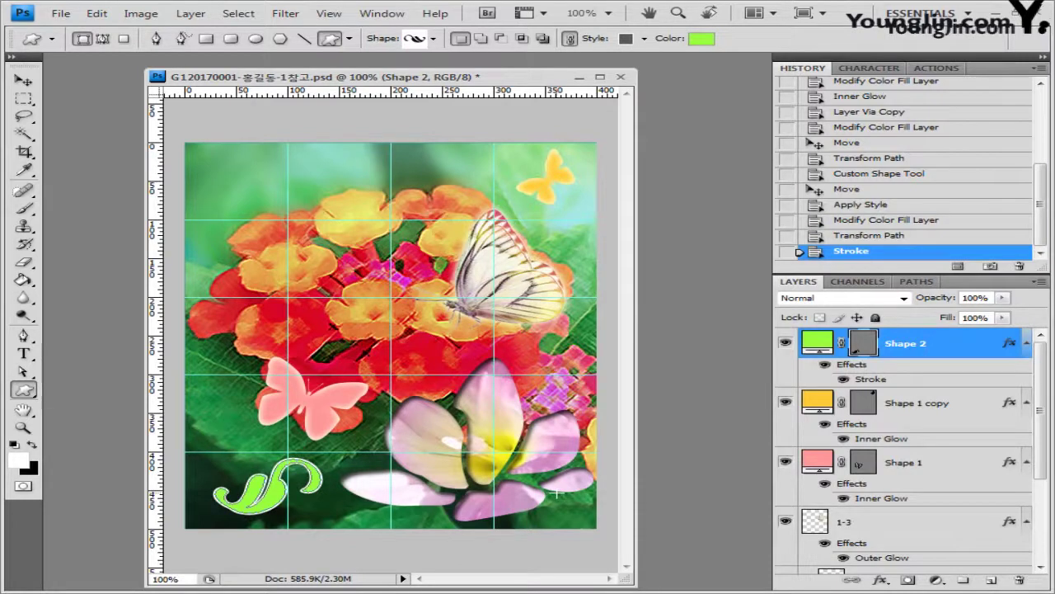
Set up horizontal text in Arial Bold at 40 pt with left alignment.
left_click(23, 353)
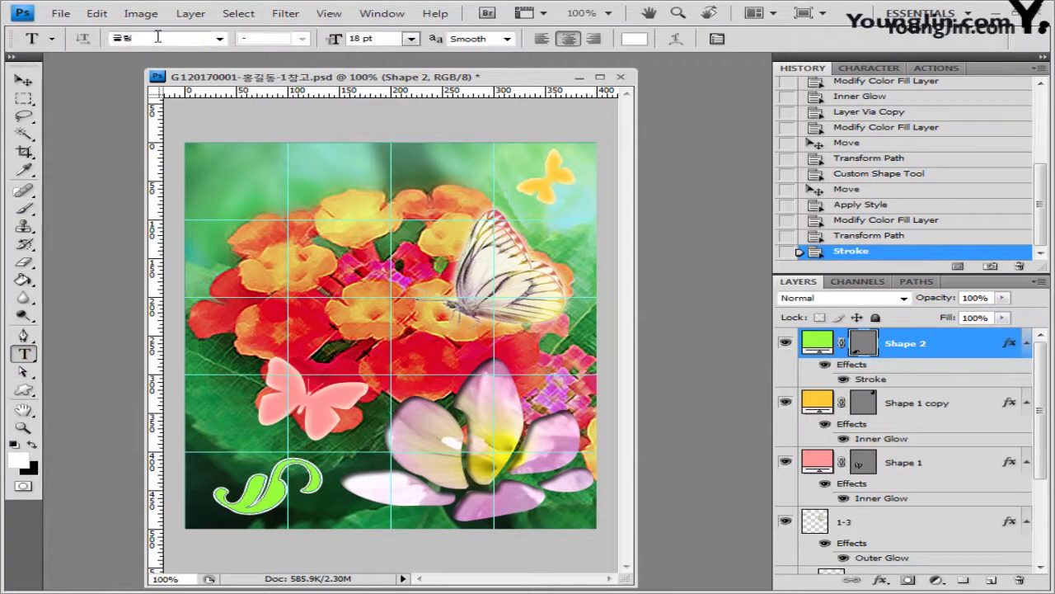
left_click(220, 38)
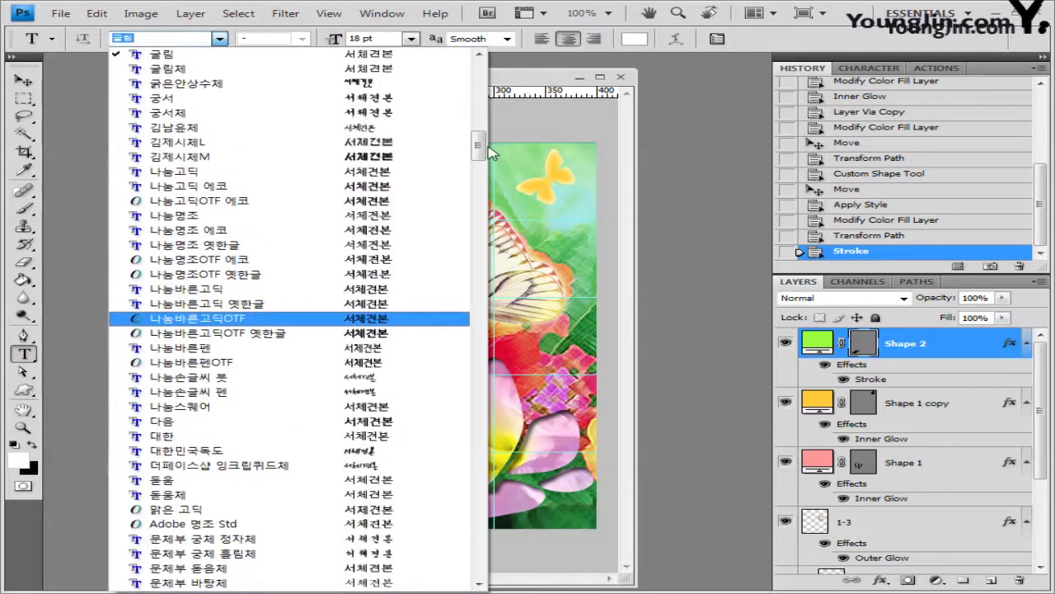
left_click_drag(479, 145, 475, 278)
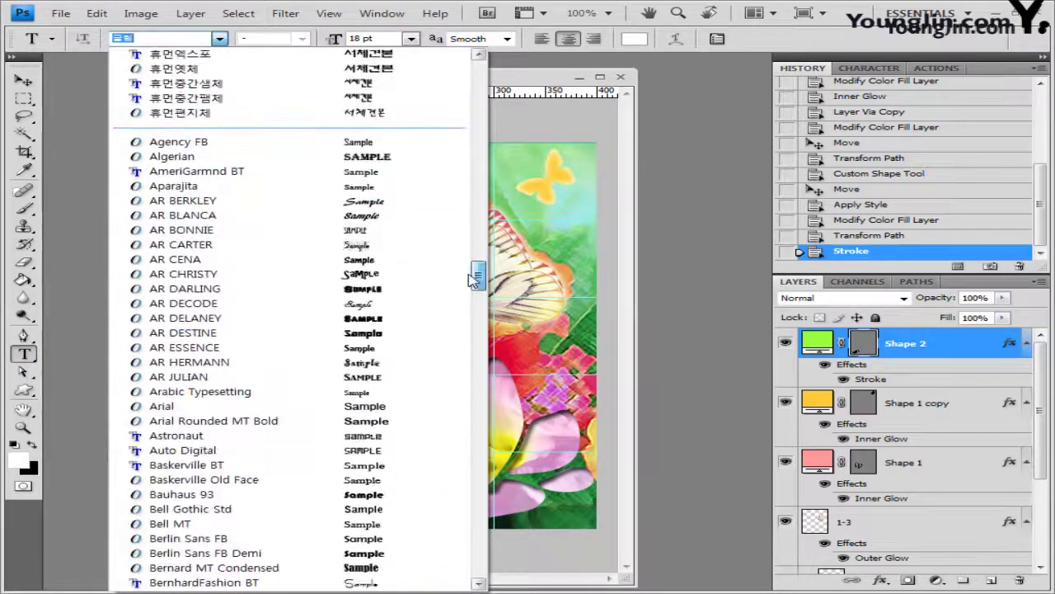
left_click(164, 405)
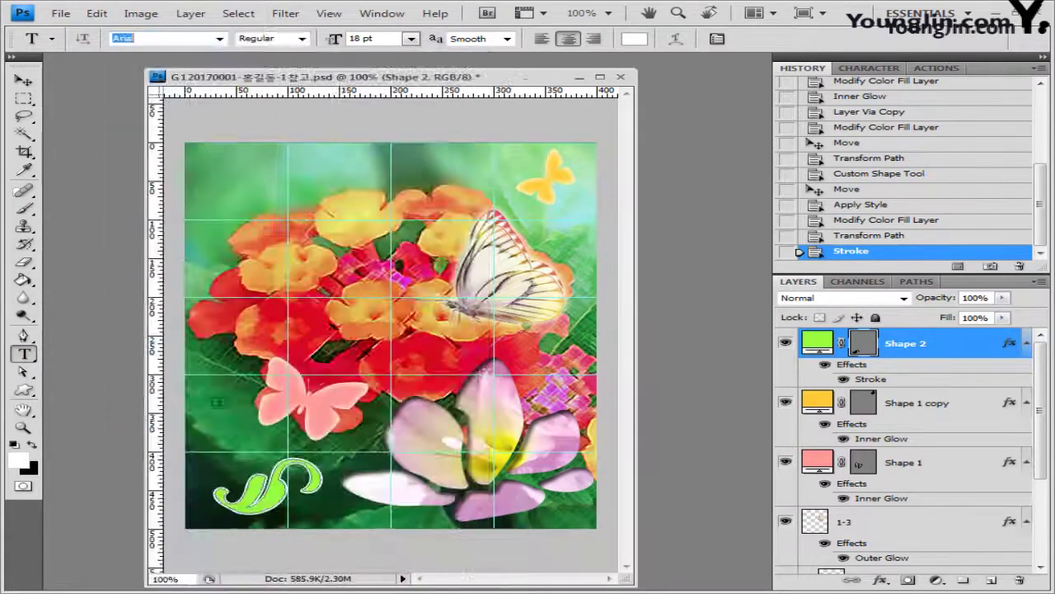
left_click(302, 38)
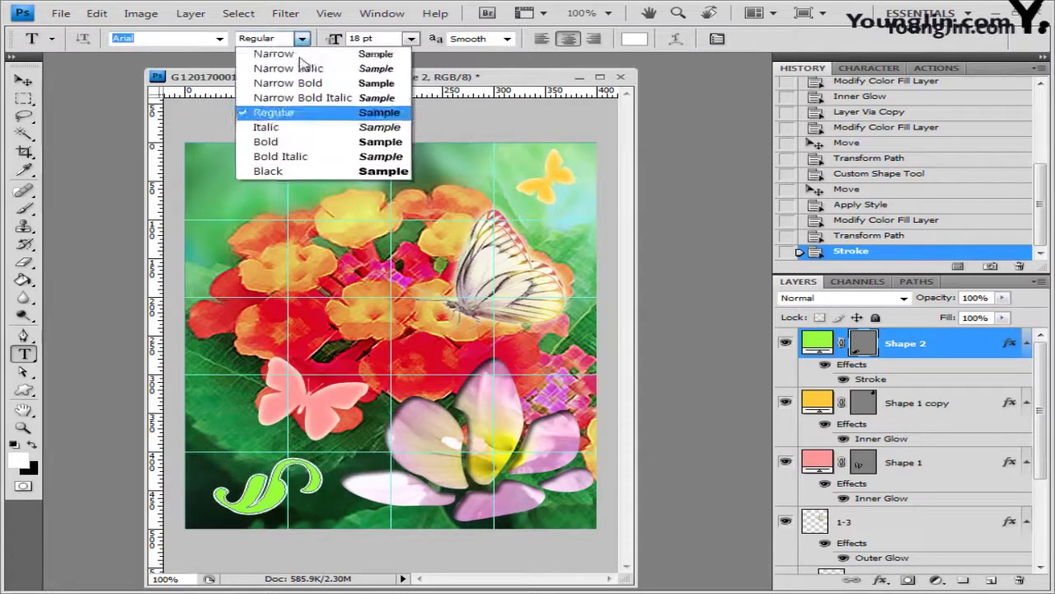
left_click(286, 143)
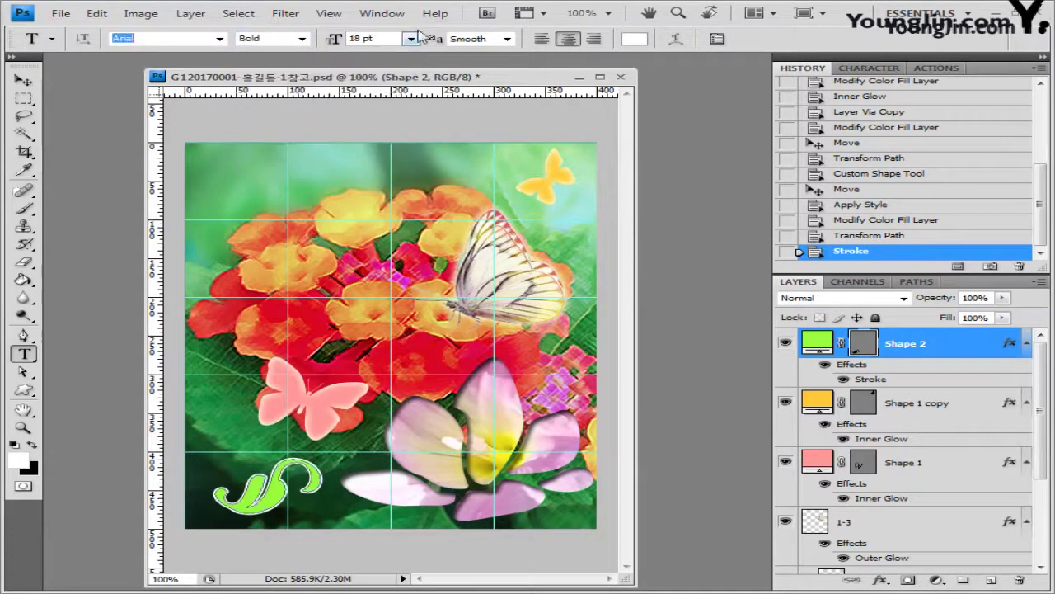
key("Tab")
key("Tab")
type("4")
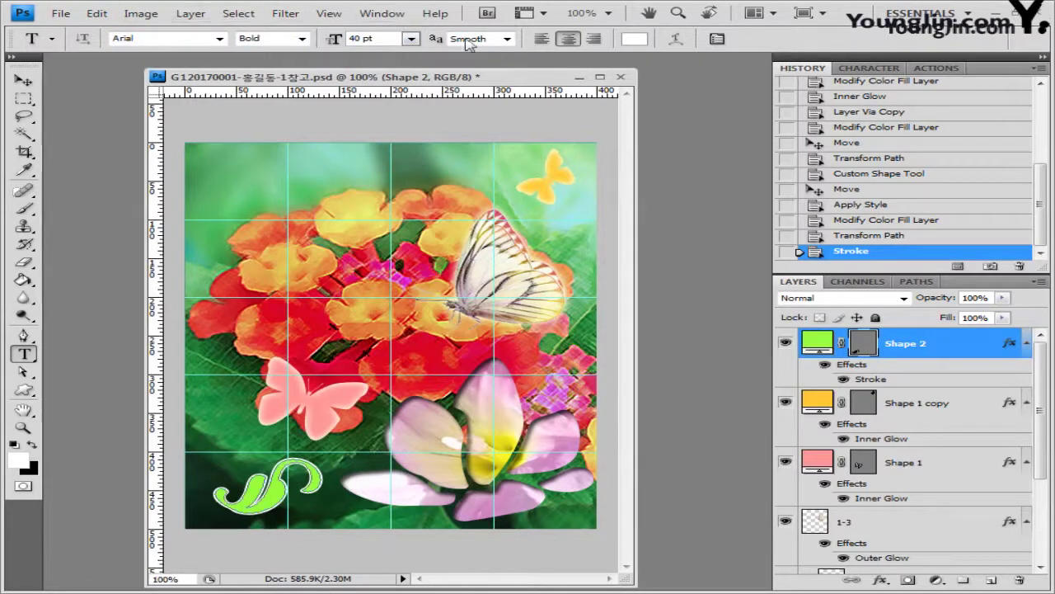
left_click(540, 40)
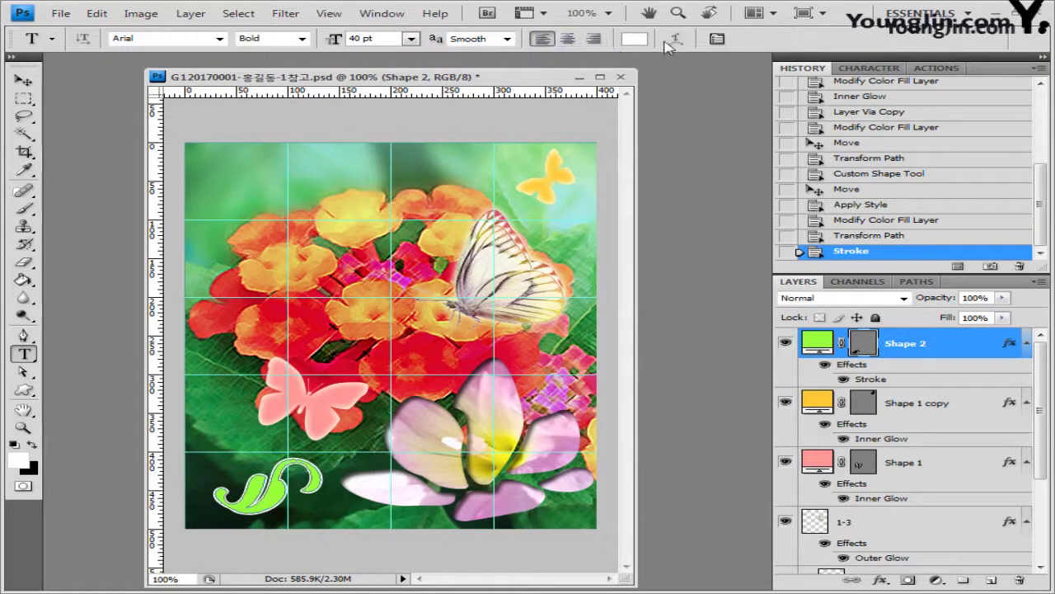
Add the title text "Butterfly & Flower" across the upper part of the image.
left_click(231, 196)
type("Butterfly & Flower")
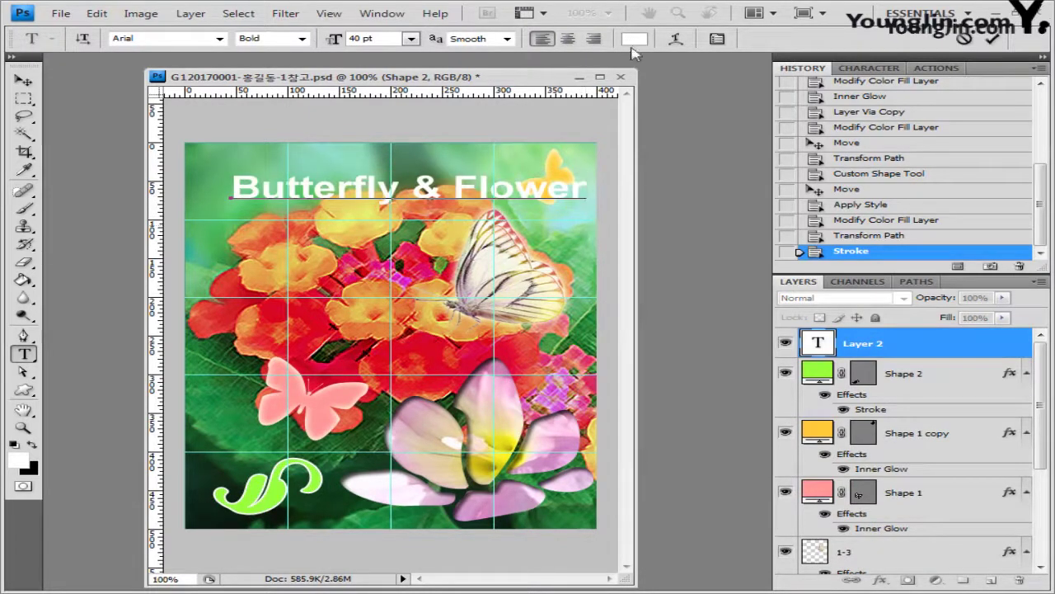
key("ctrl")
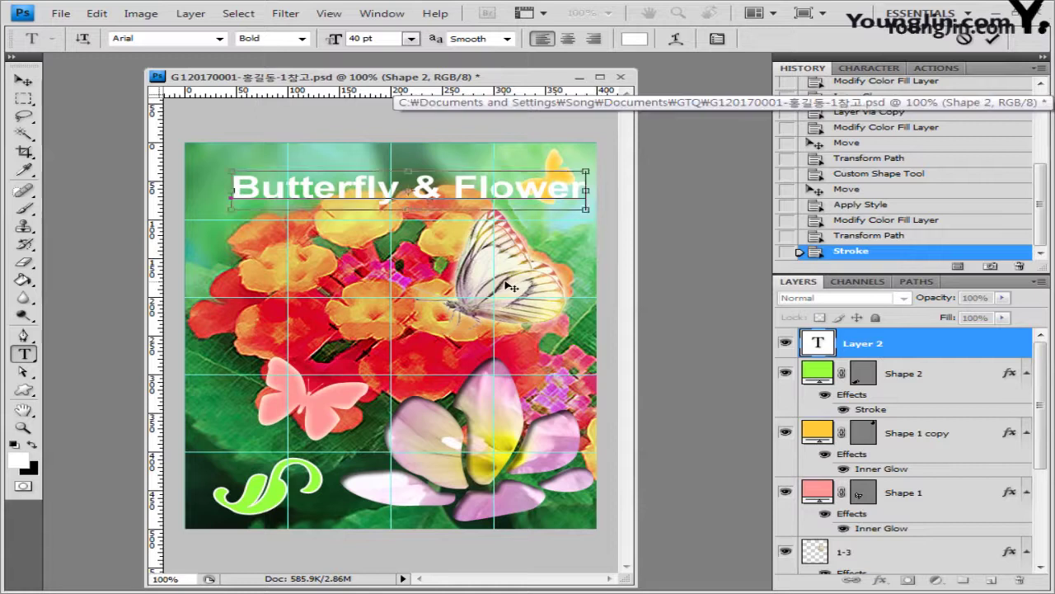
key("ctrl+Return")
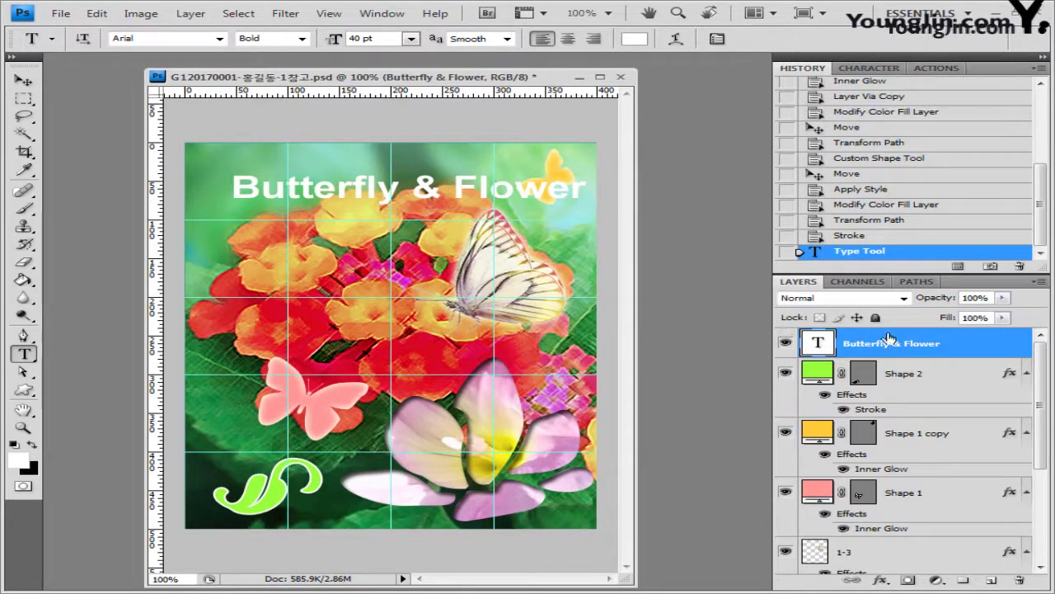
Add a drop shadow to the title text layer with Use Global Light turned off.
left_click(880, 580)
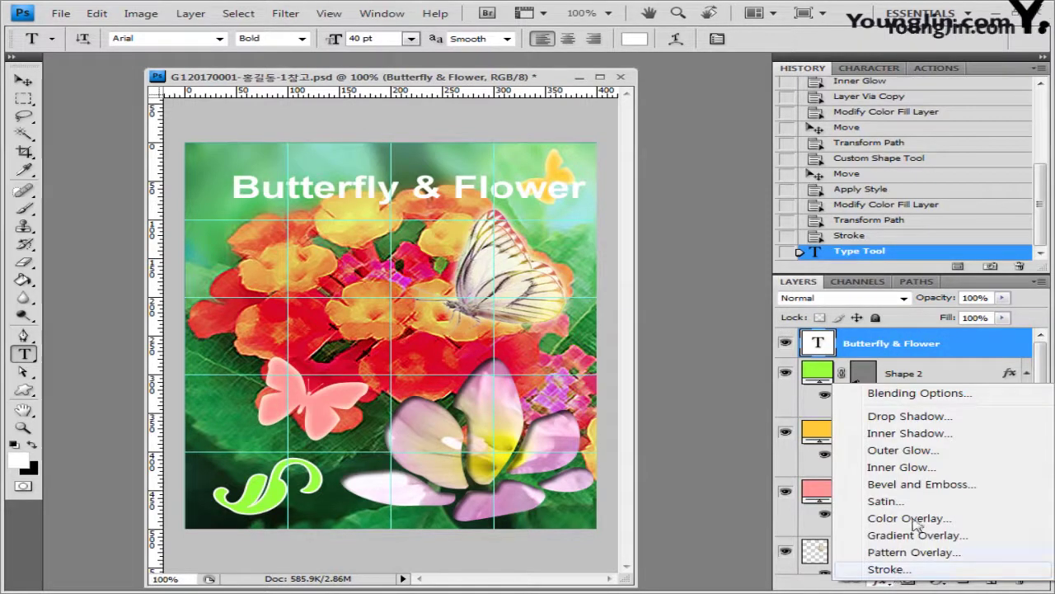
left_click(910, 415)
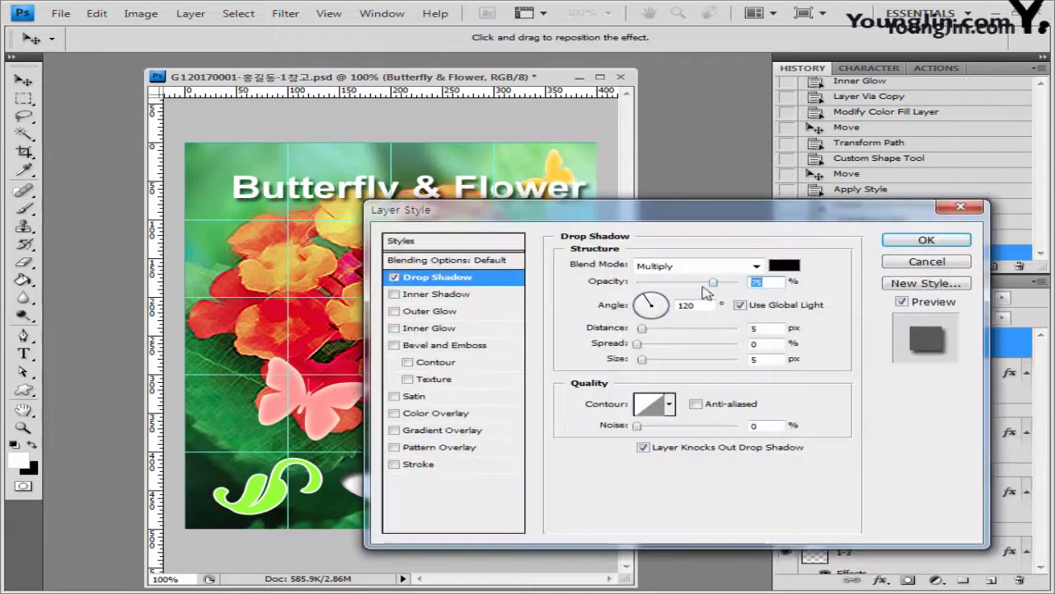
left_click(740, 305)
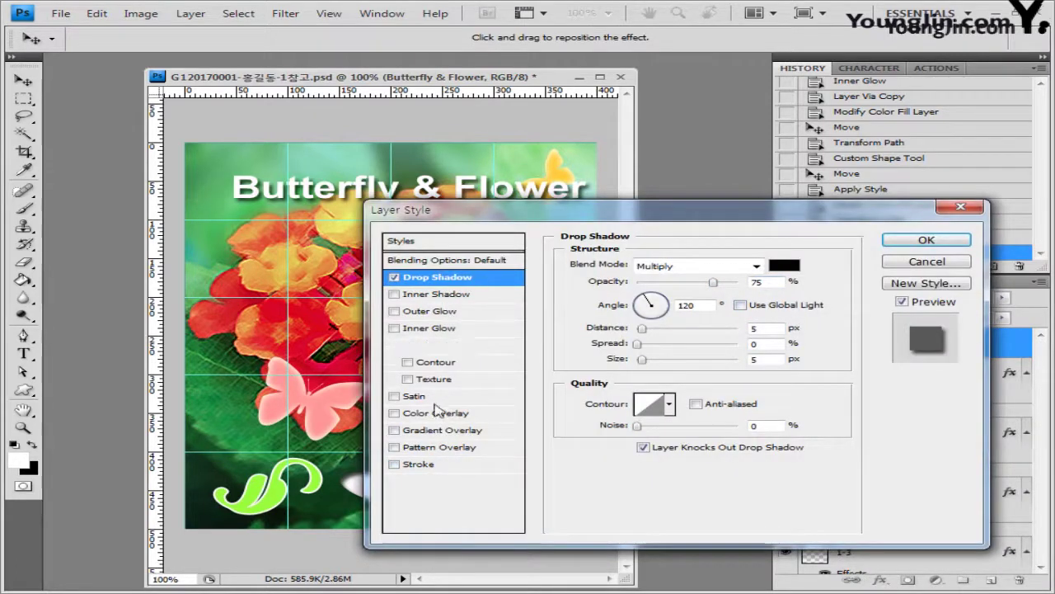
Add a gradient overlay to the title text and set the gradient's starting color to 99ff00.
left_click(443, 430)
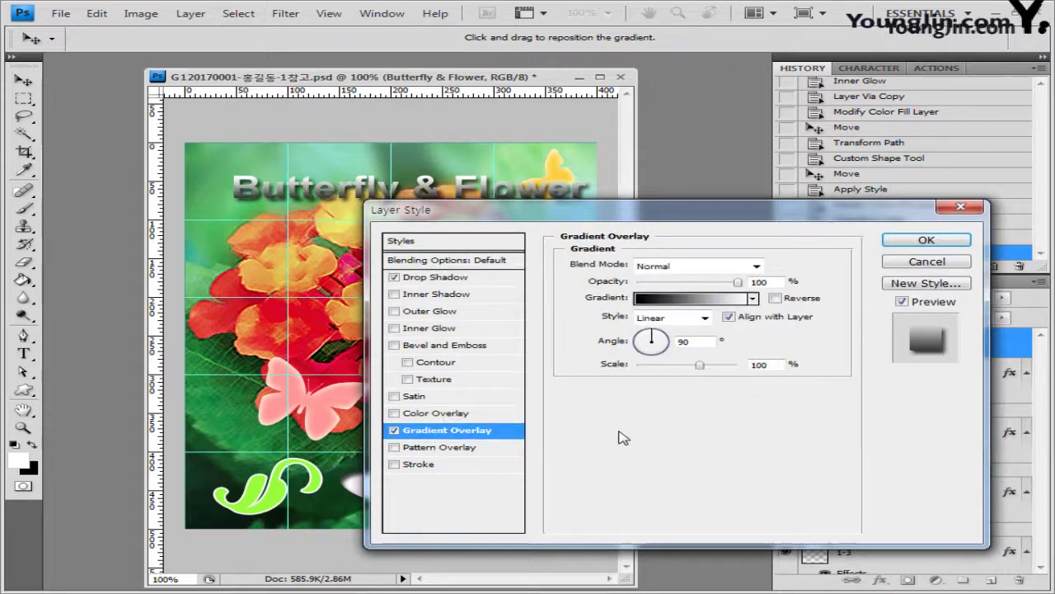
left_click(691, 300)
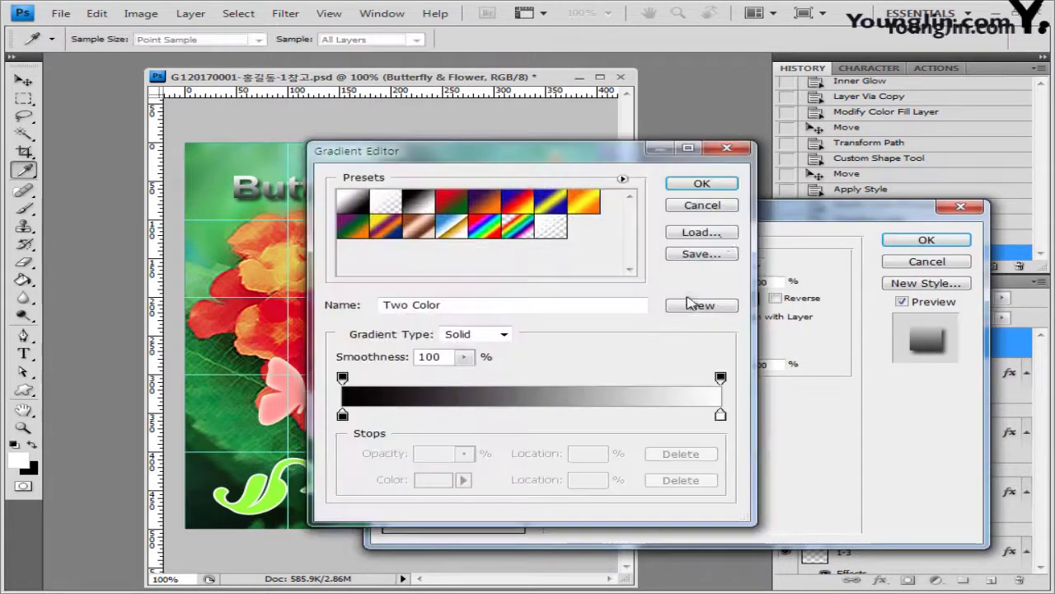
left_click_drag(560, 159, 593, 127)
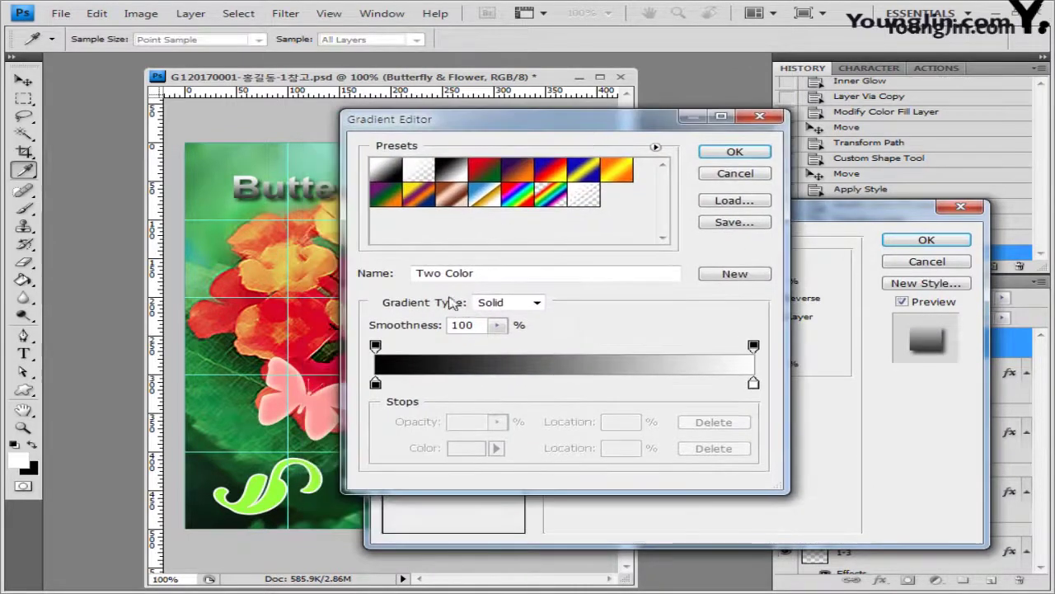
left_click(376, 383)
double_click(376, 384)
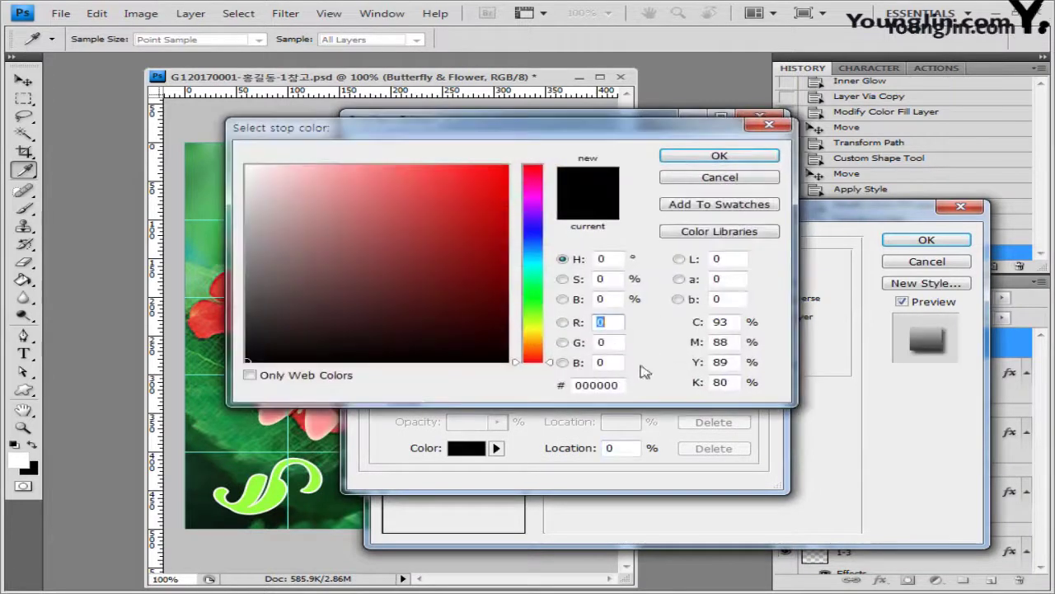
double_click(609, 384)
type("99ff00")
left_click(719, 155)
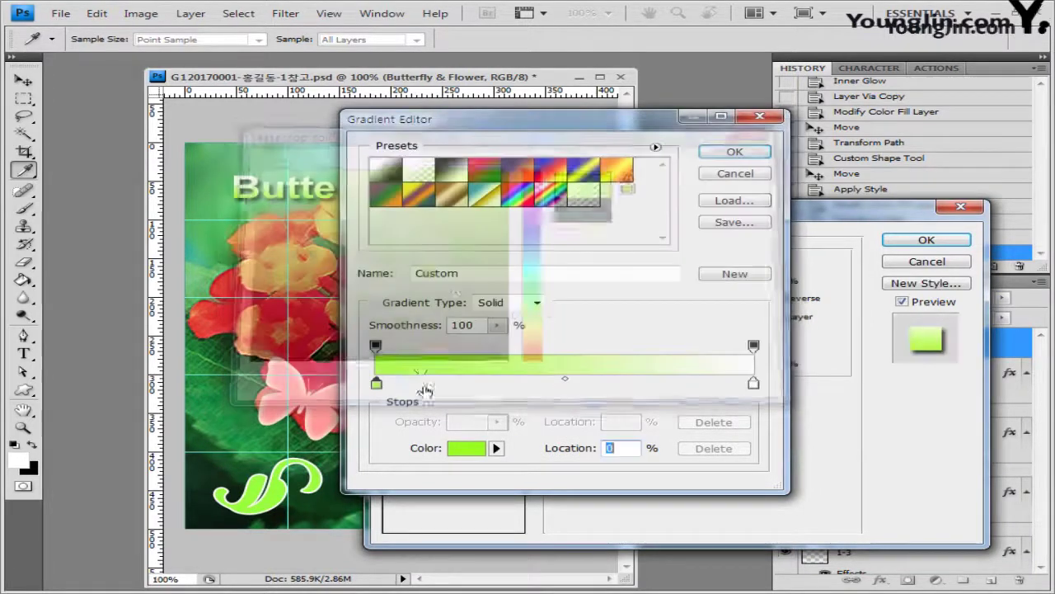
Set the gradient's ending color to ccffff and apply the layer style to the title text.
double_click(754, 383)
double_click(614, 384)
type("ccffff")
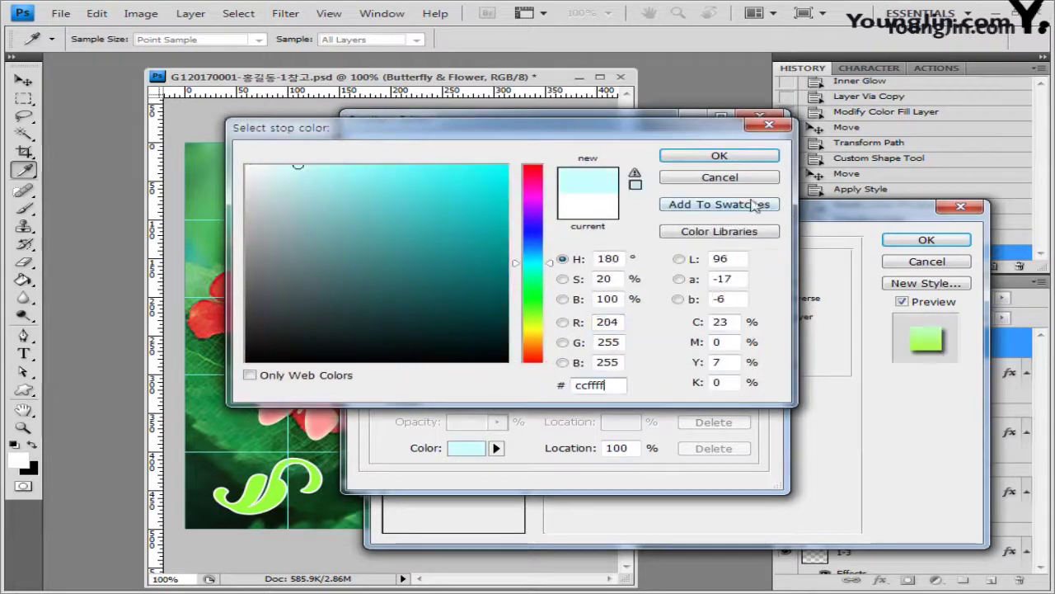
key("Return")
left_click(734, 152)
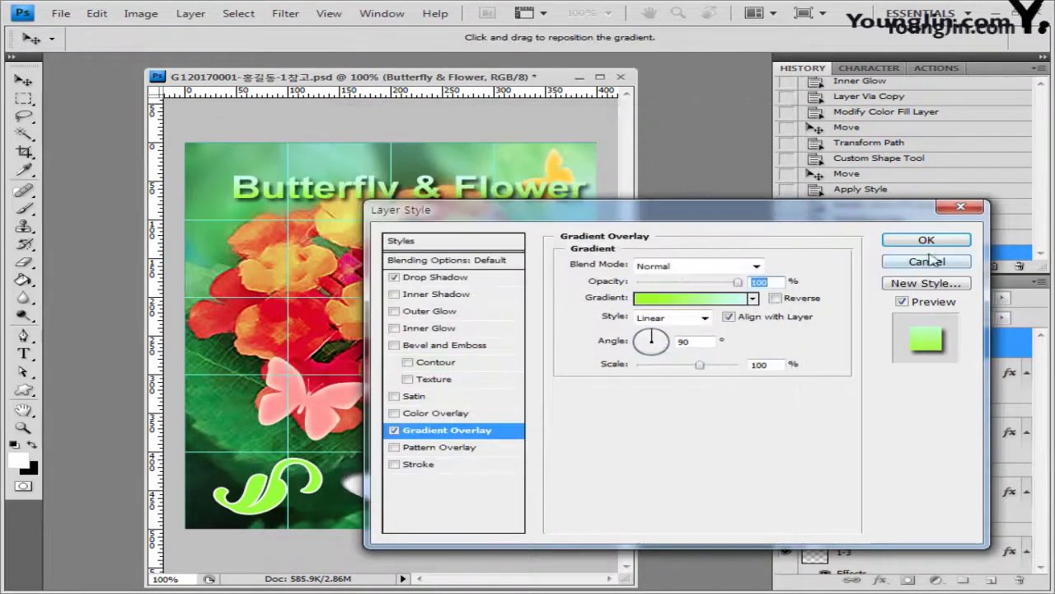
left_click(926, 241)
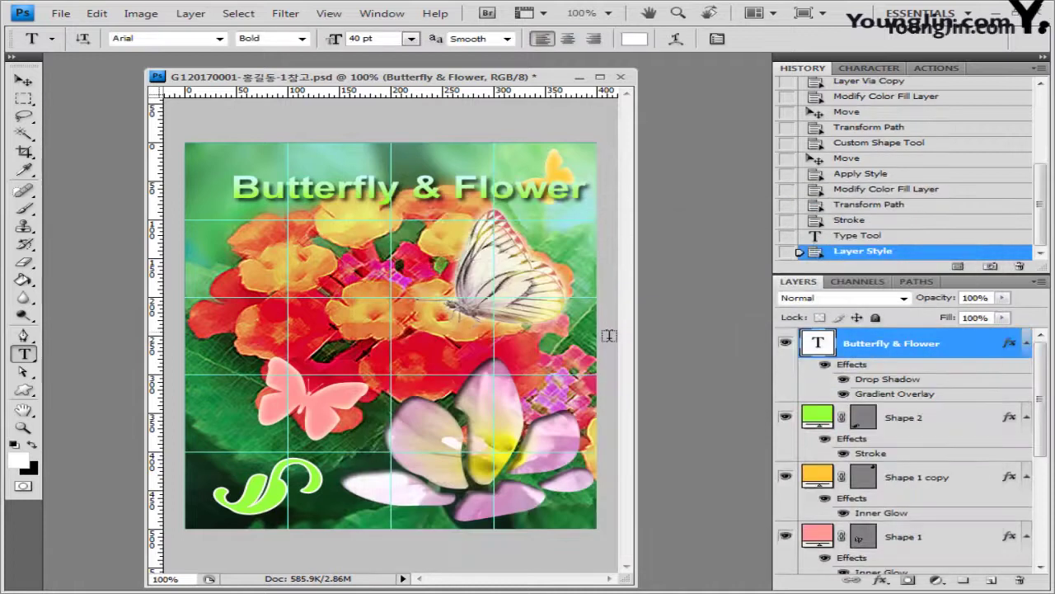
Move the title text slightly left and down, and shift the yellow butterfly slightly to the right.
left_click(23, 80)
left_click_drag(504, 198, 484, 214)
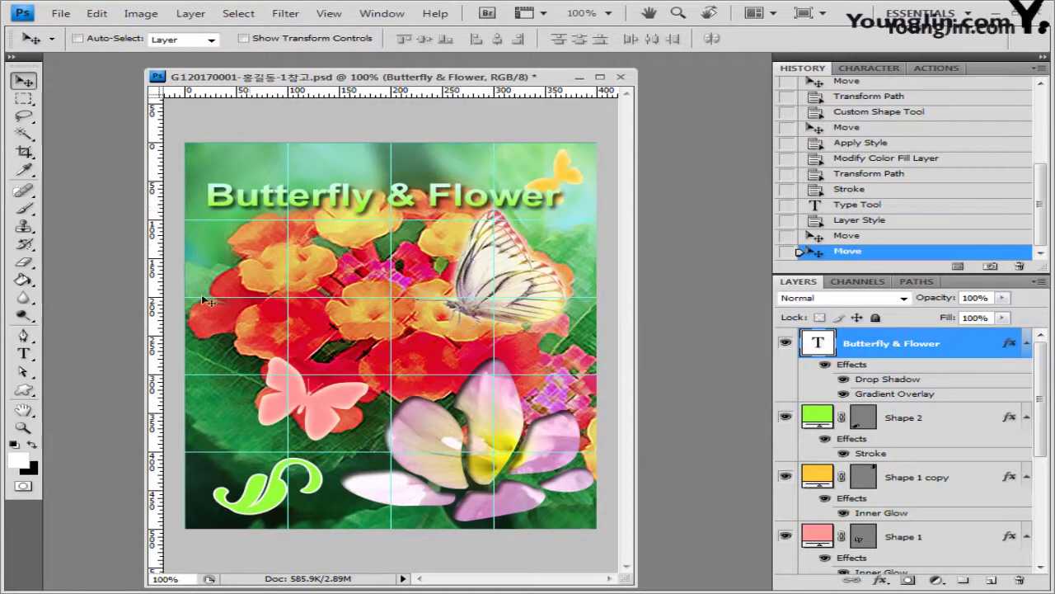
Save the PSD document with Maximize Compatibility on.
left_click(61, 13)
left_click(82, 207)
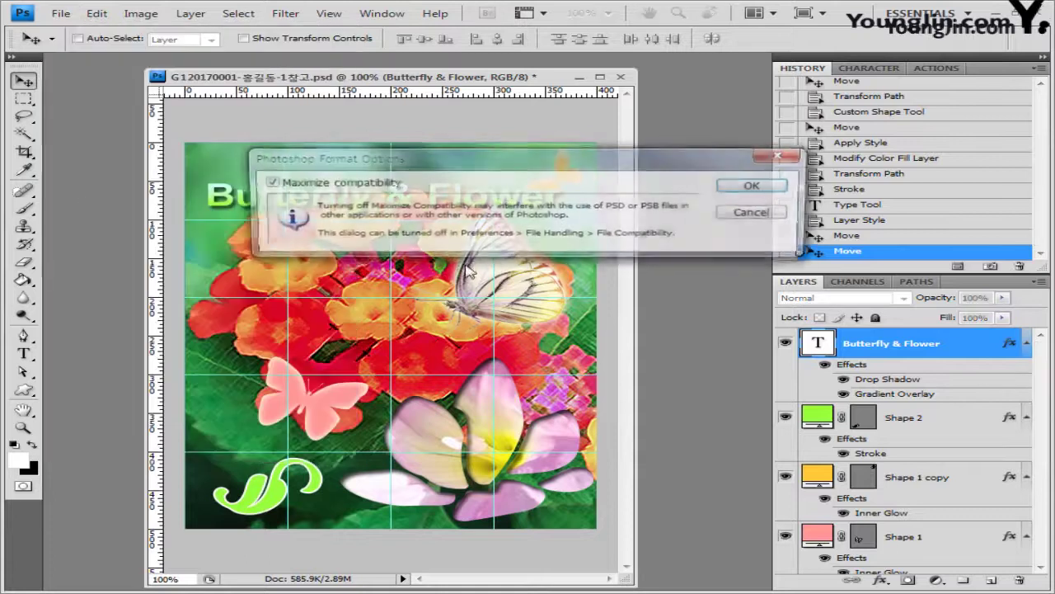
left_click(730, 186)
Save a JPEG copy at Maximum quality 12 with baseline standard format, removing the 참고 suffix from its file name.
left_click(61, 14)
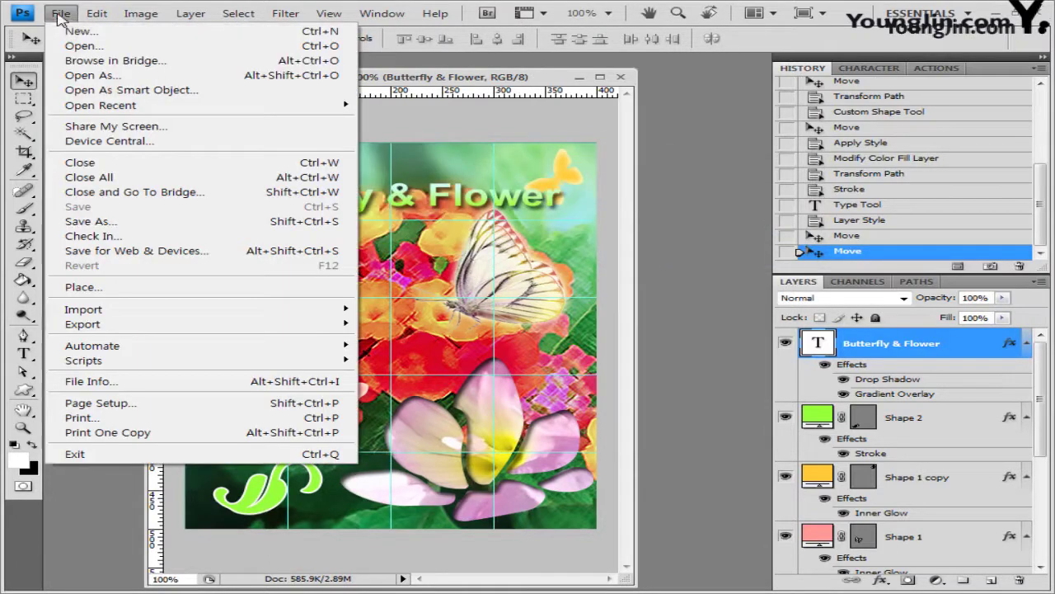
left_click(105, 226)
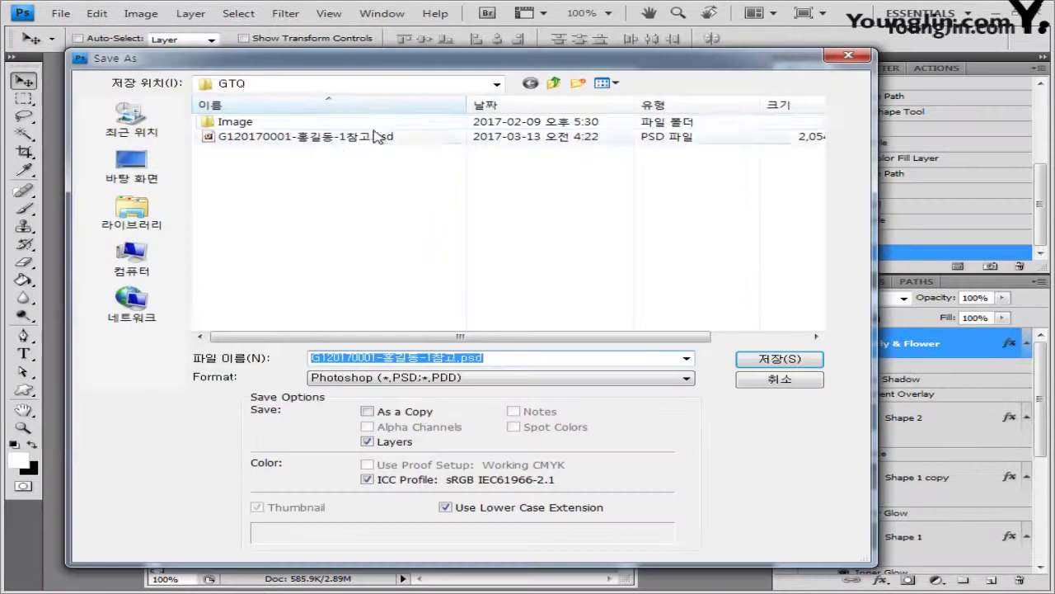
left_click(450, 384)
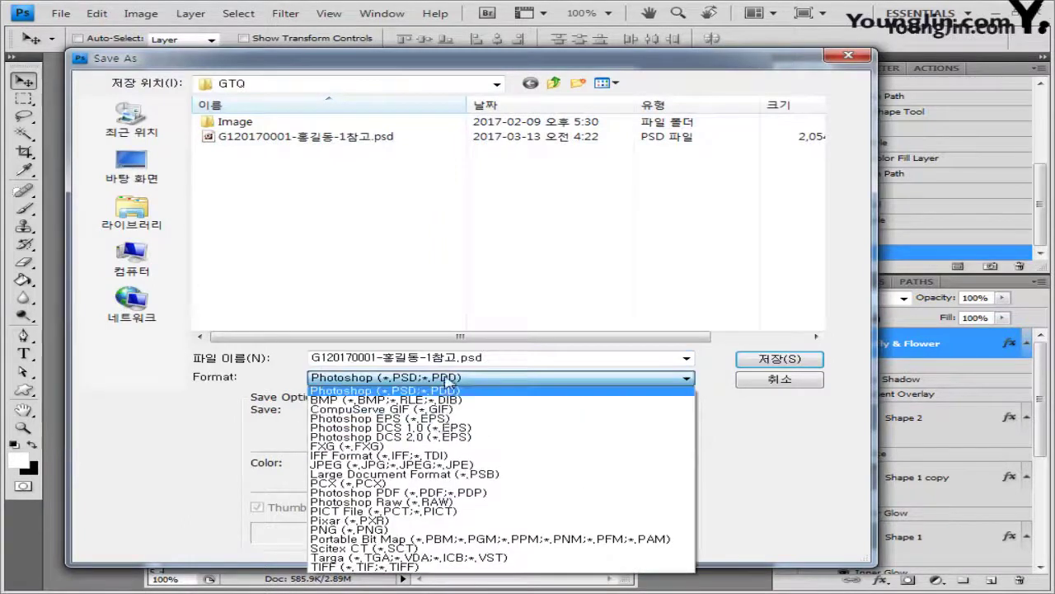
left_click(444, 466)
left_click(447, 360)
left_click_drag(431, 360, 459, 361)
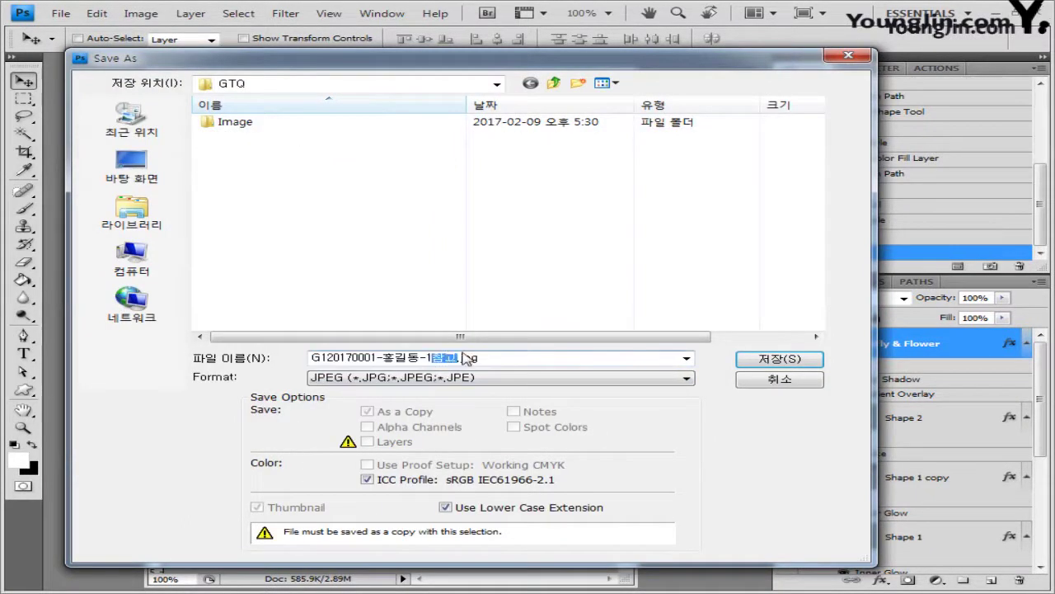
key("BackSpace")
key("Return")
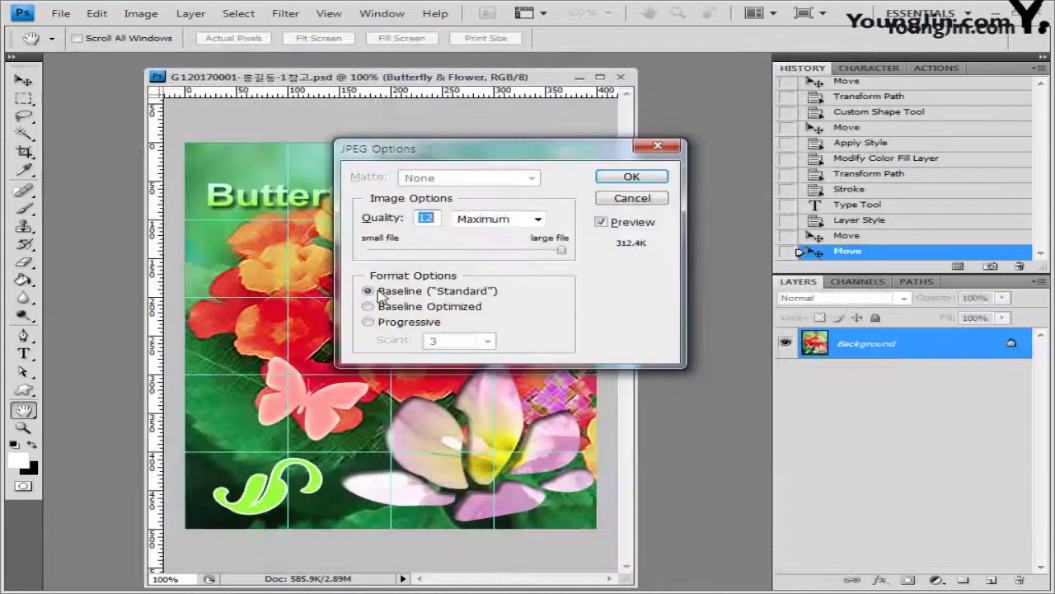
left_click(656, 178)
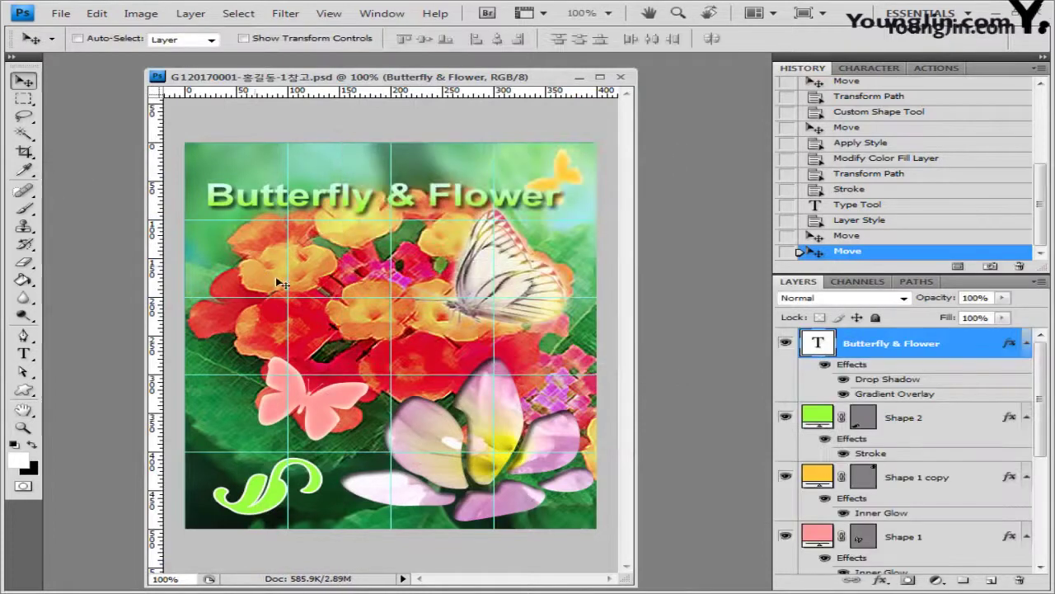
Resize the image to 40 by 50 pixels with its proportions constrained.
left_click(141, 13)
left_click(185, 129)
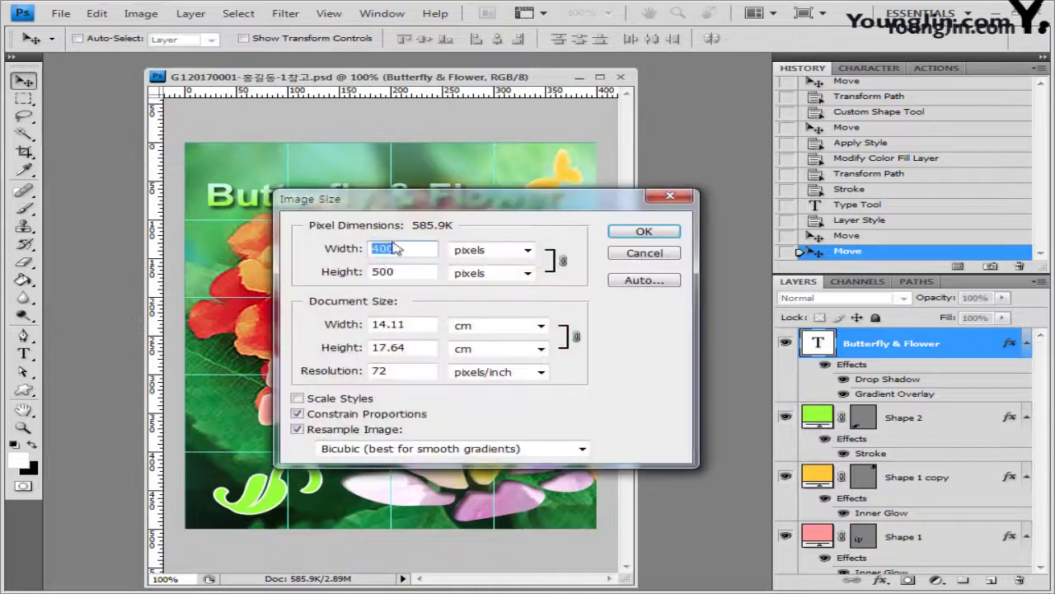
type("40")
key("BackSpace")
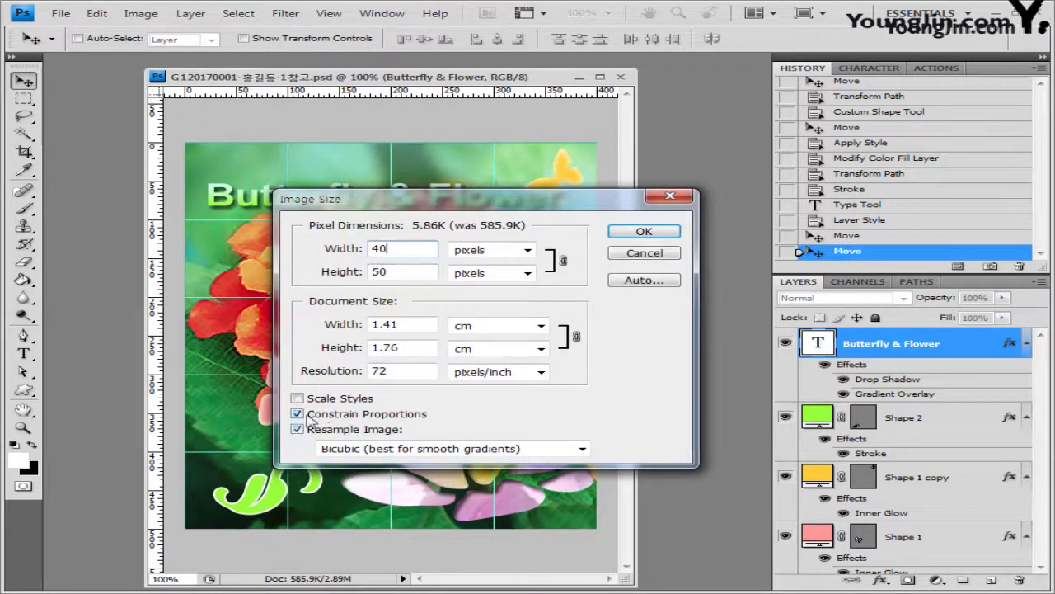
left_click(644, 232)
Save the reduced image as a separate PSD without the 참고 suffix in its name, with Maximize Compatibility on.
left_click(58, 14)
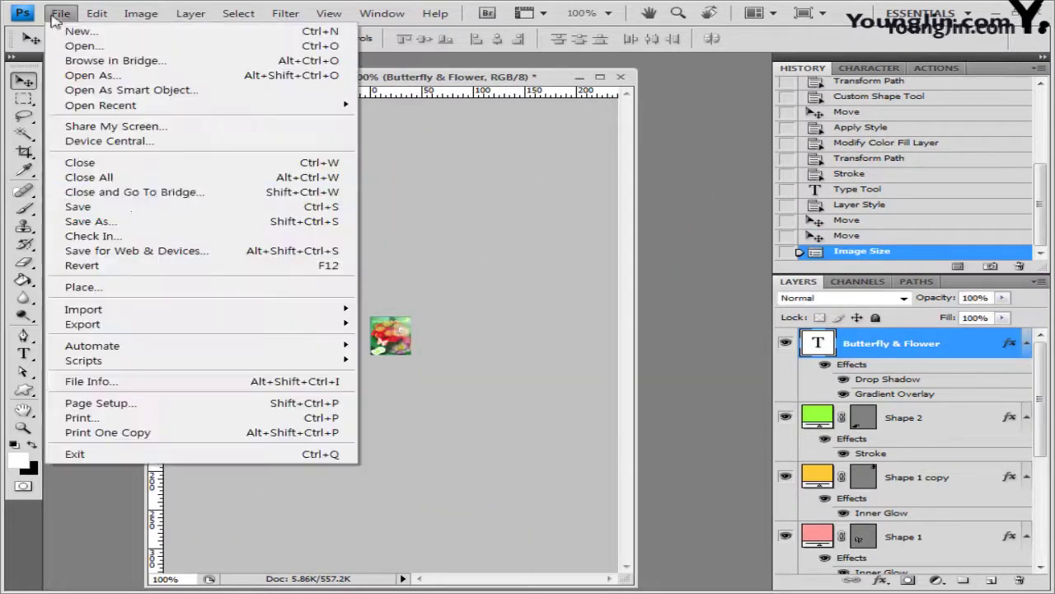
left_click(122, 221)
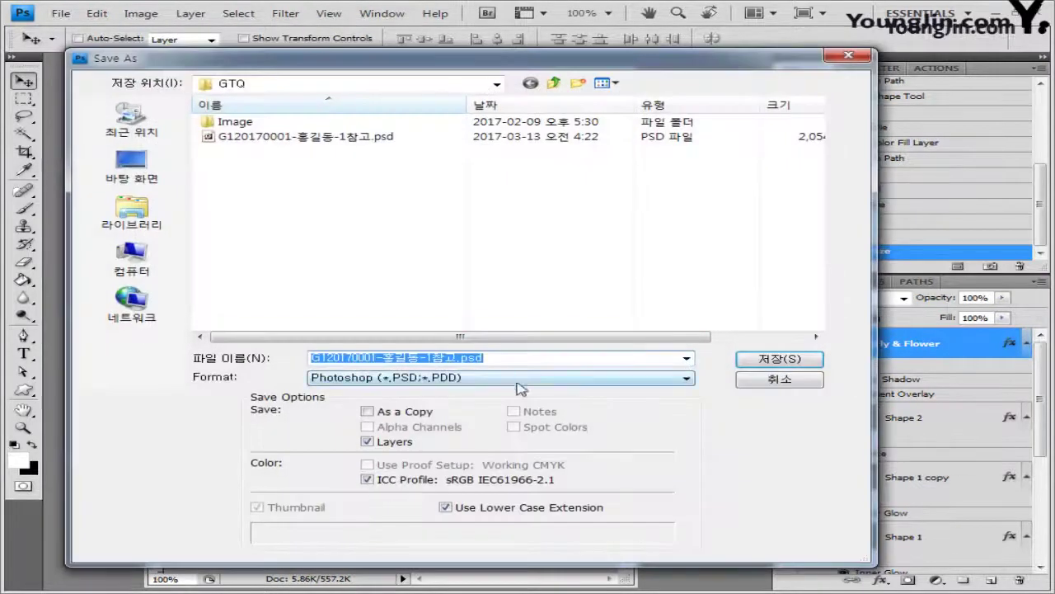
left_click(454, 360)
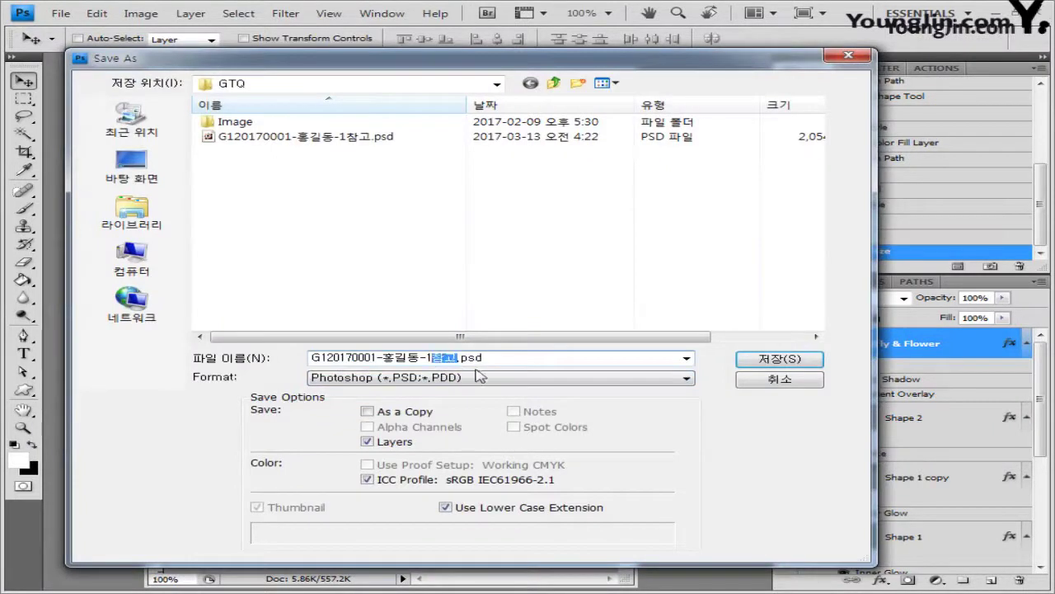
key("Delete")
left_click(502, 379)
left_click(742, 361)
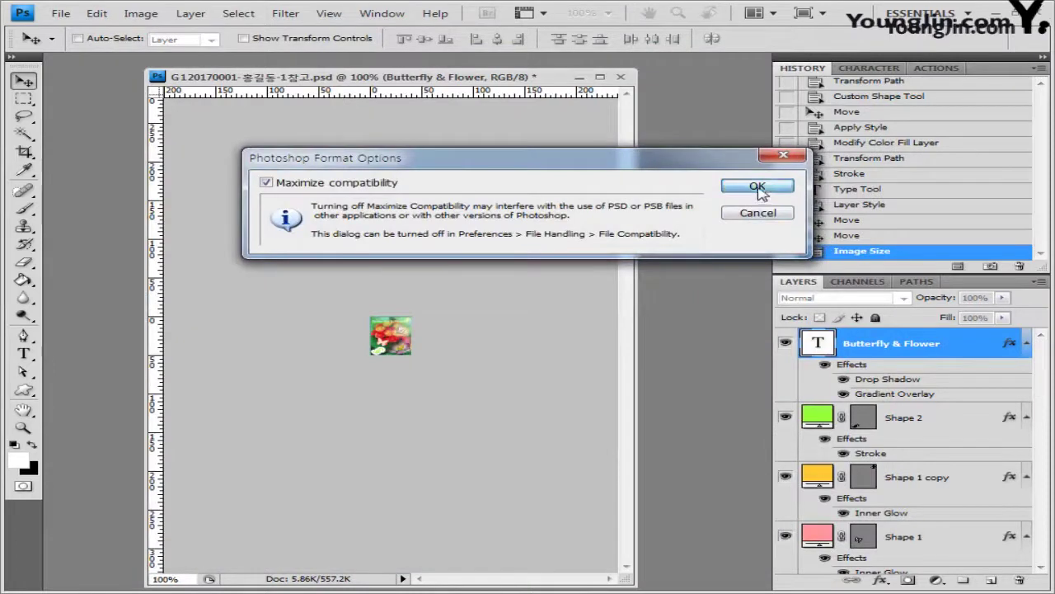
left_click(757, 187)
Check the saved JPG and PSD submission files in the GTQ folder without opening them, and close the document.
key("ctrl+o")
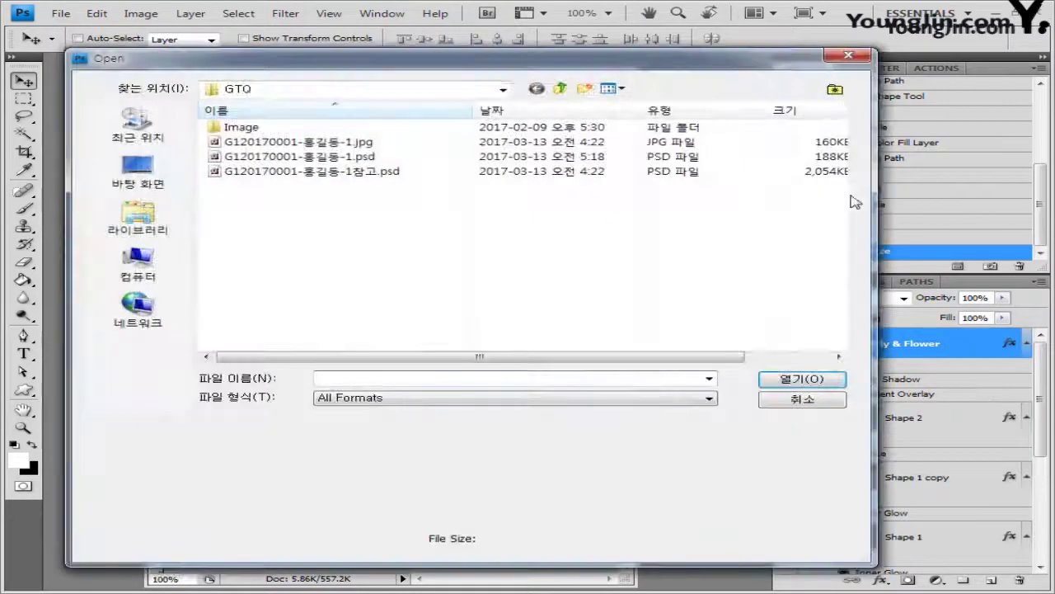
left_click(420, 142)
left_click(420, 156, "shift")
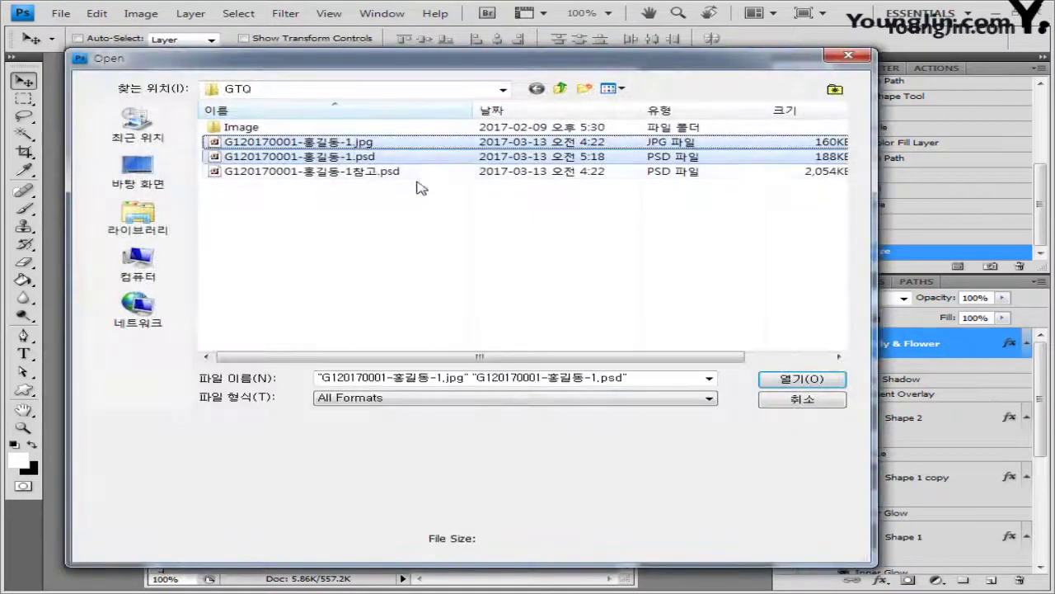
left_click(803, 401)
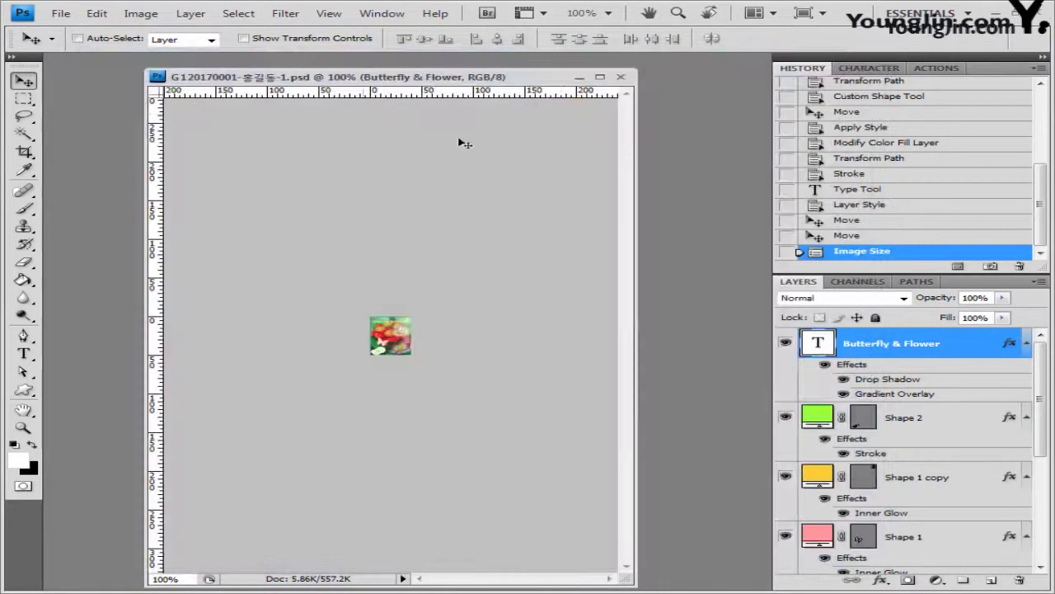
left_click(621, 78)
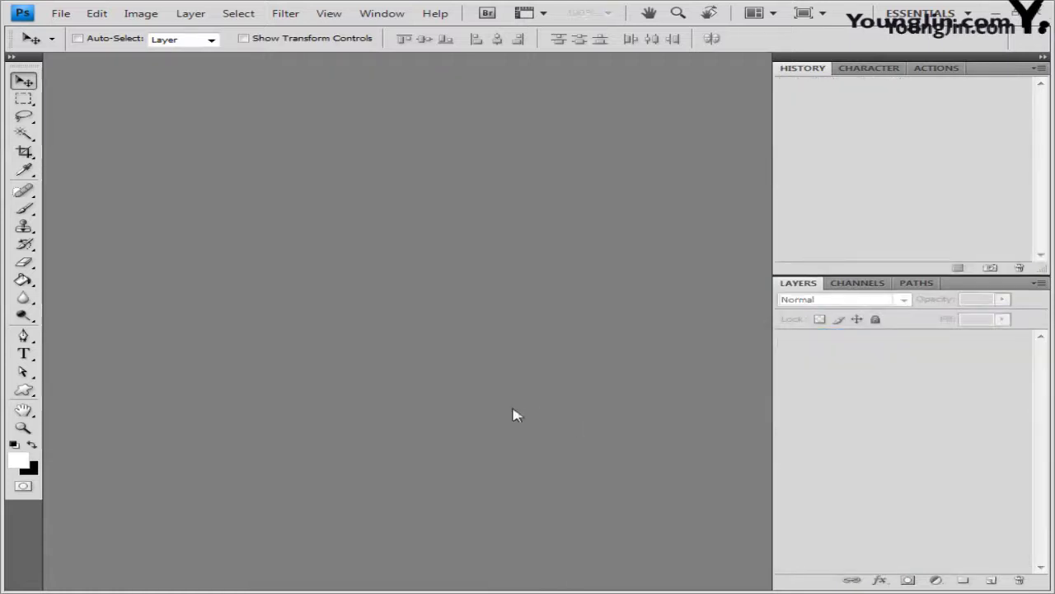
Create a white 400 x 500 pixel RGB document at 72 pixels/inch and float it in its own window.
left_click(61, 13)
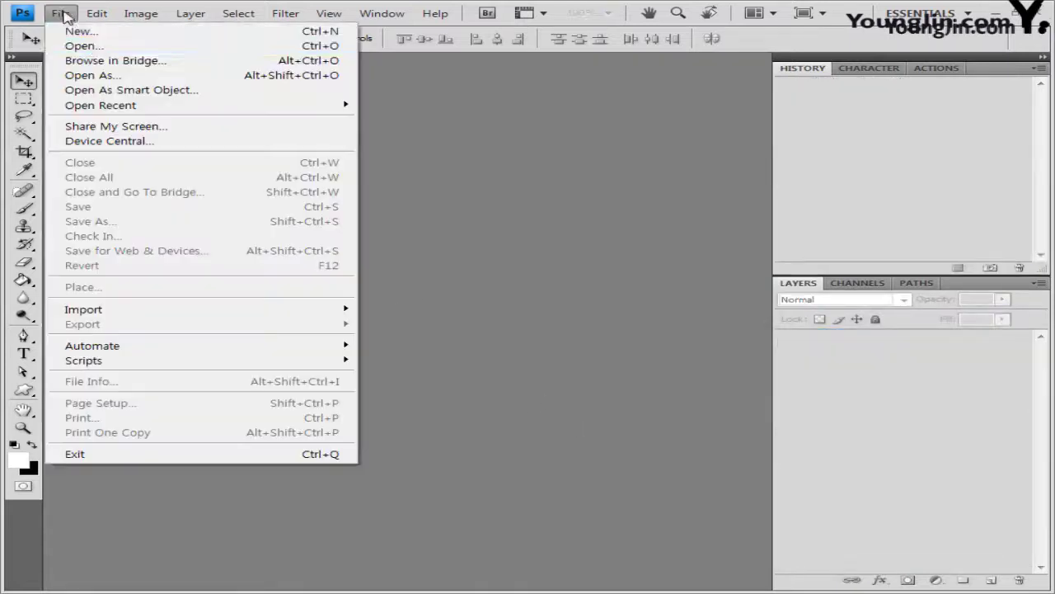
left_click(104, 39)
left_click_drag(371, 223, 192, 226)
left_click(338, 248)
left_click(273, 245)
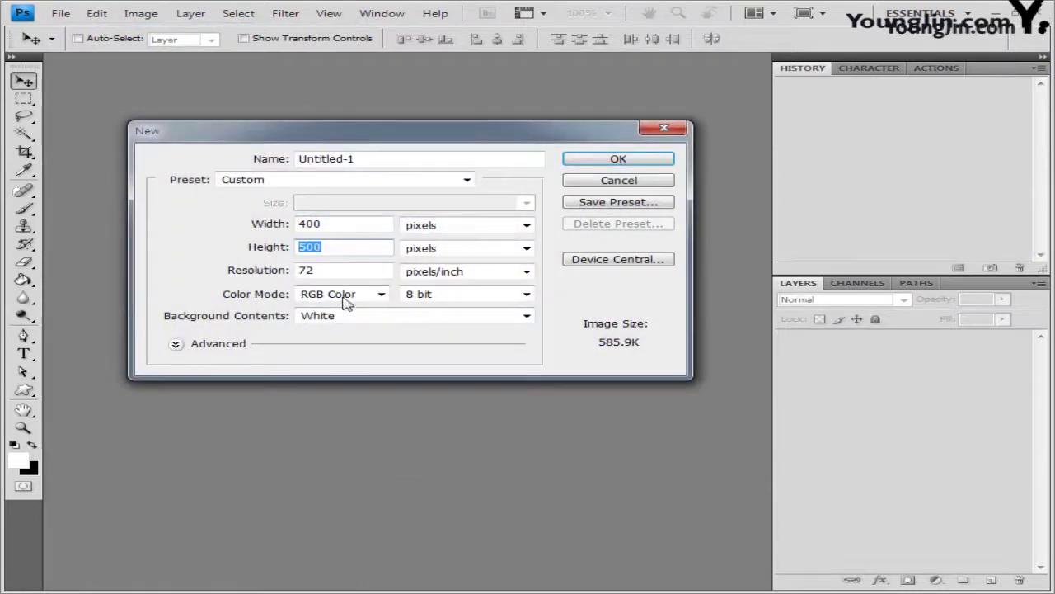
left_click(668, 159)
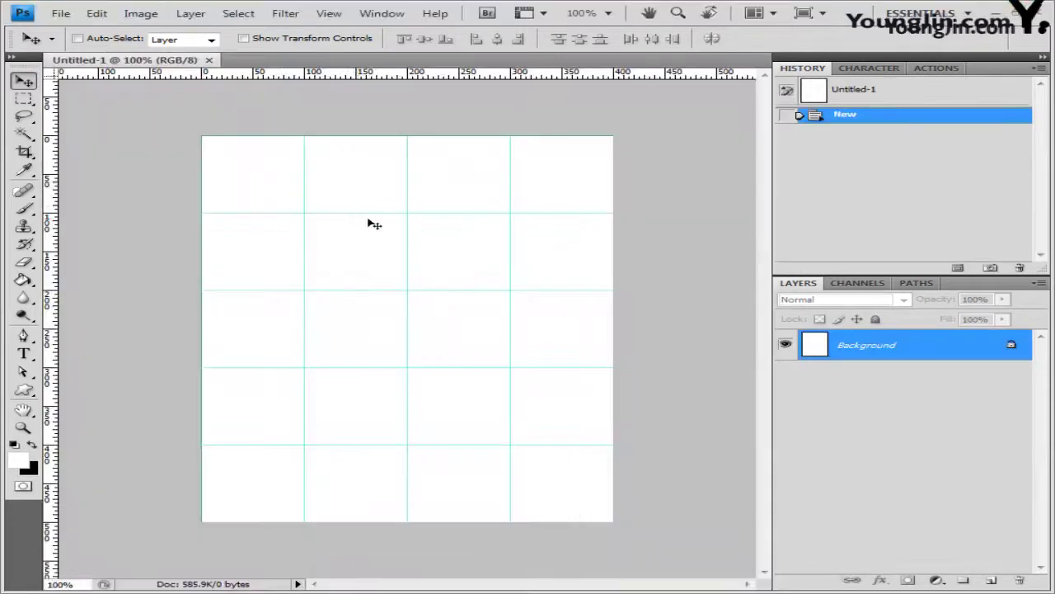
left_click_drag(171, 66, 463, 139)
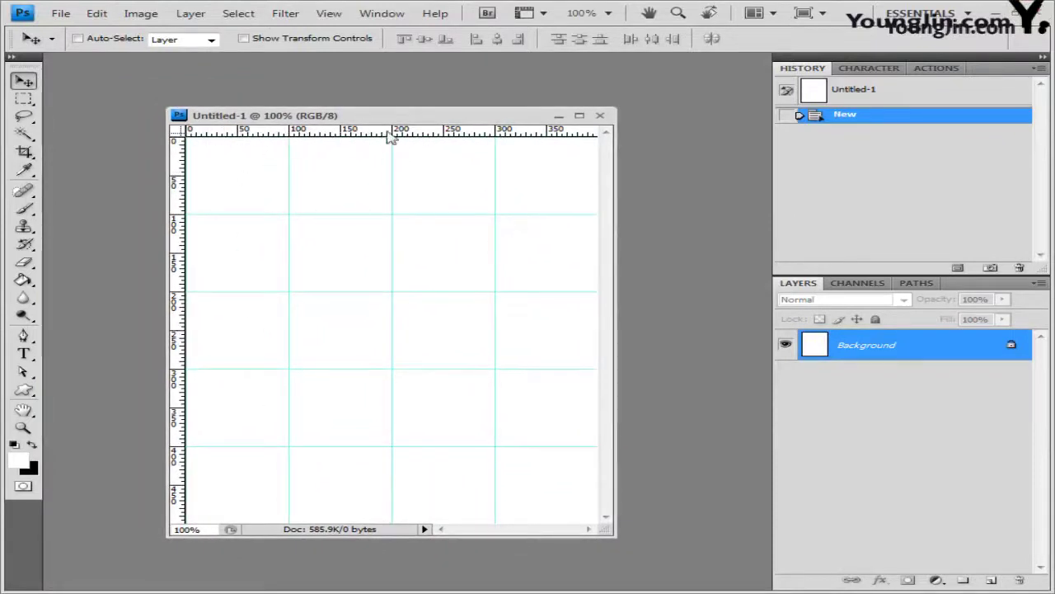
Save the new document as a PSD in the GTQ folder, named with the candidate's number and name plus the ending -2참고.
left_click(60, 14)
left_click(127, 220)
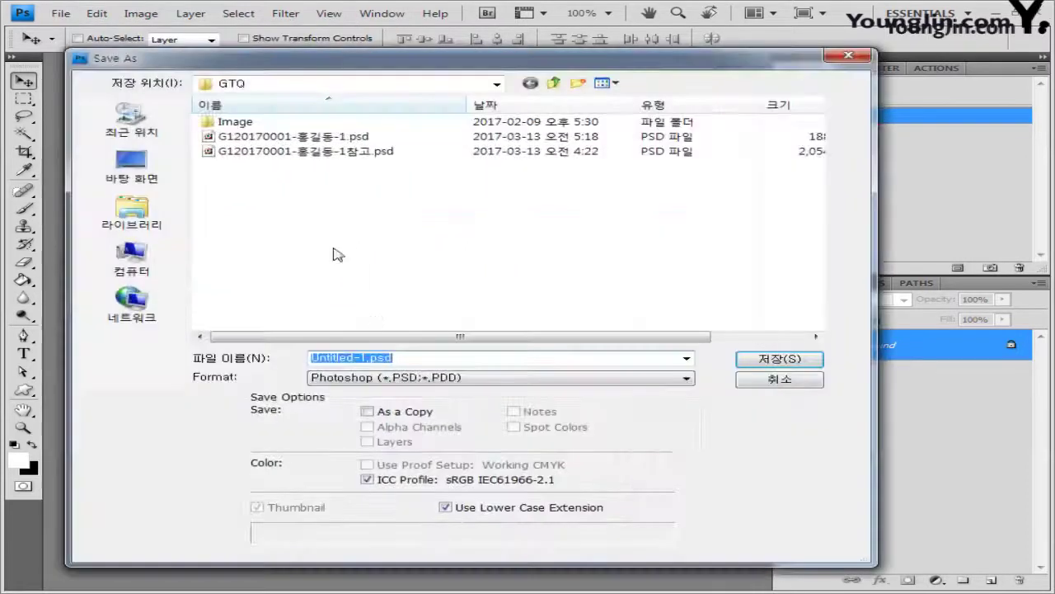
left_click(433, 358)
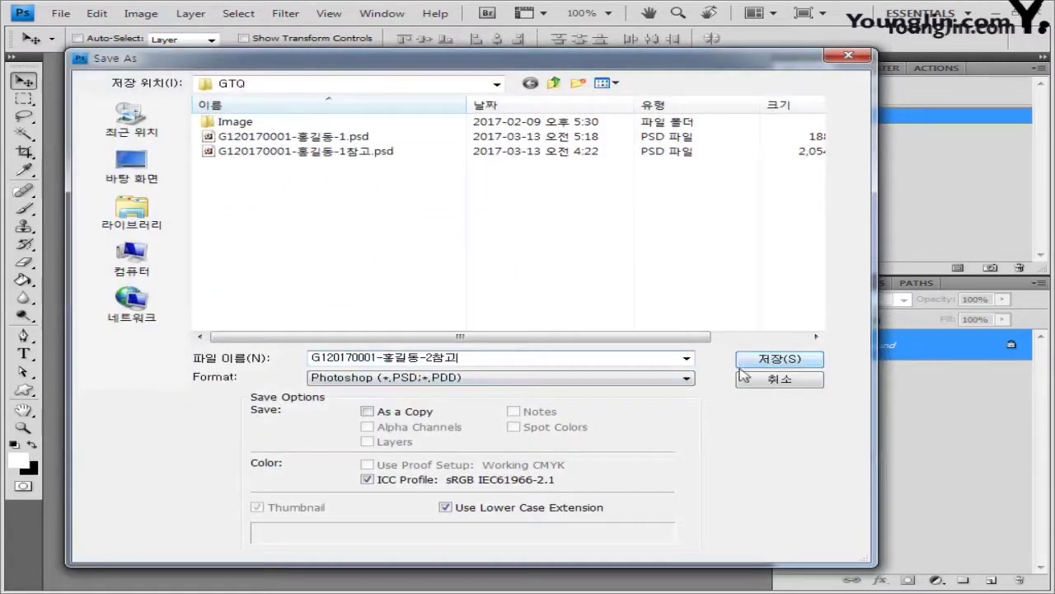
left_click(804, 361)
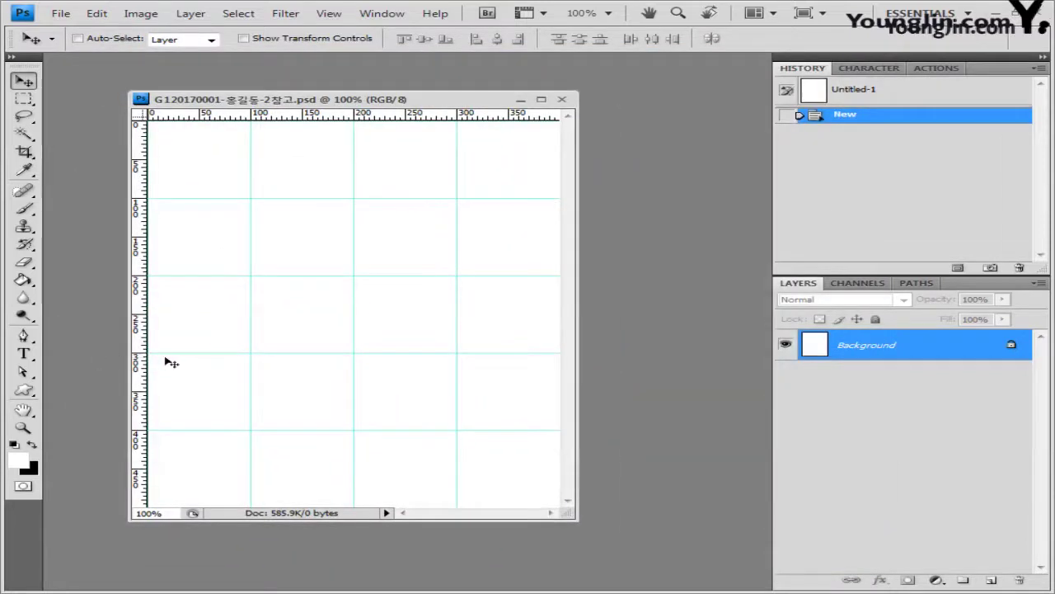
Open the snail photo 1급-4.jpg from the Image folder.
left_click(61, 14)
left_click(83, 39)
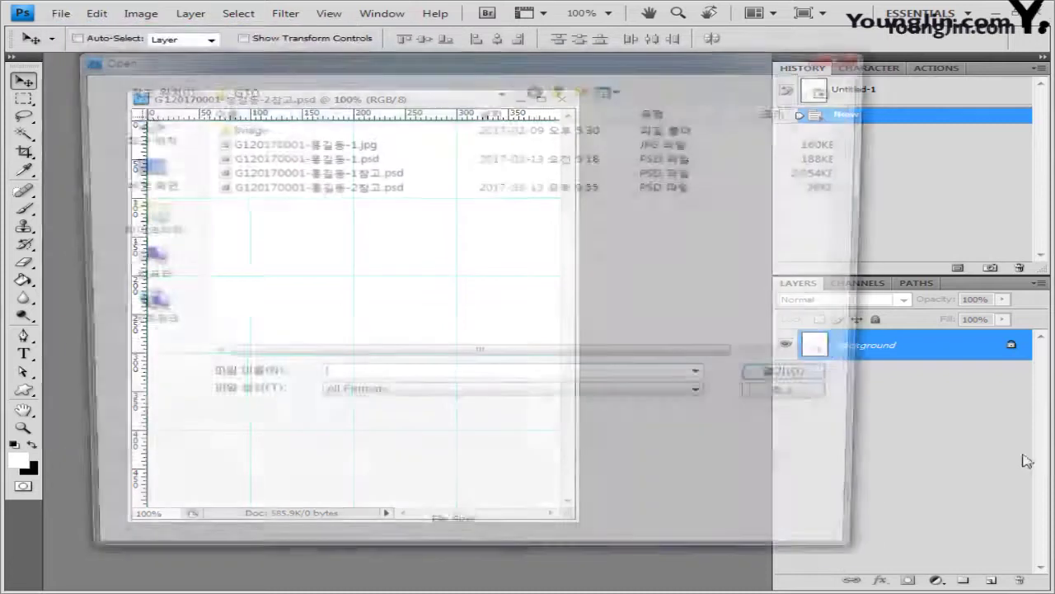
double_click(243, 123)
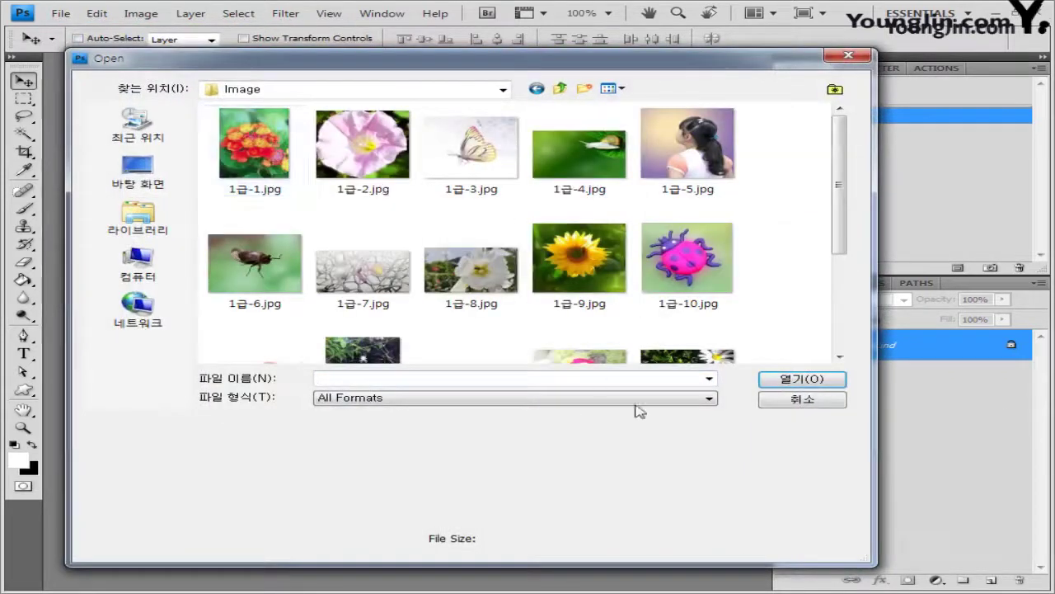
left_click(578, 152)
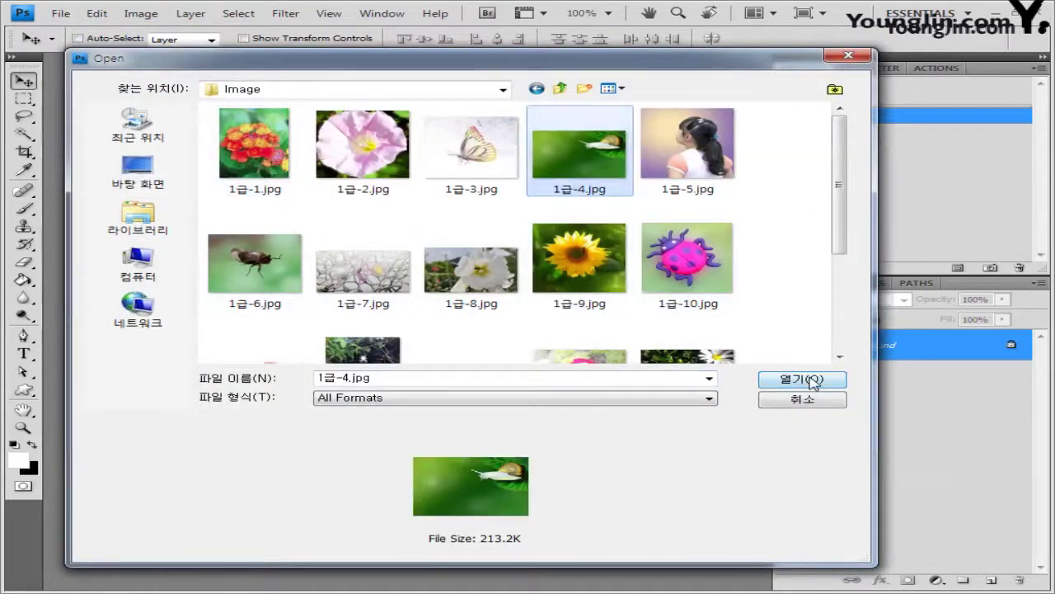
left_click(802, 380)
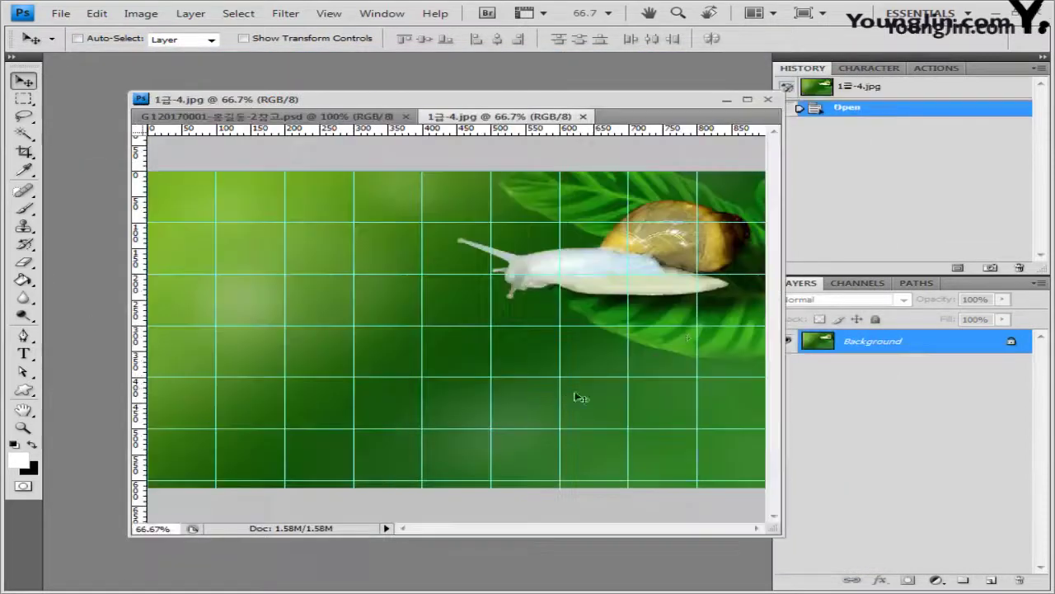
Copy the whole snail photo into the new composition, close the source, and flip the pasted layer horizontally with a 5.6° rotation.
key("ctrl+a")
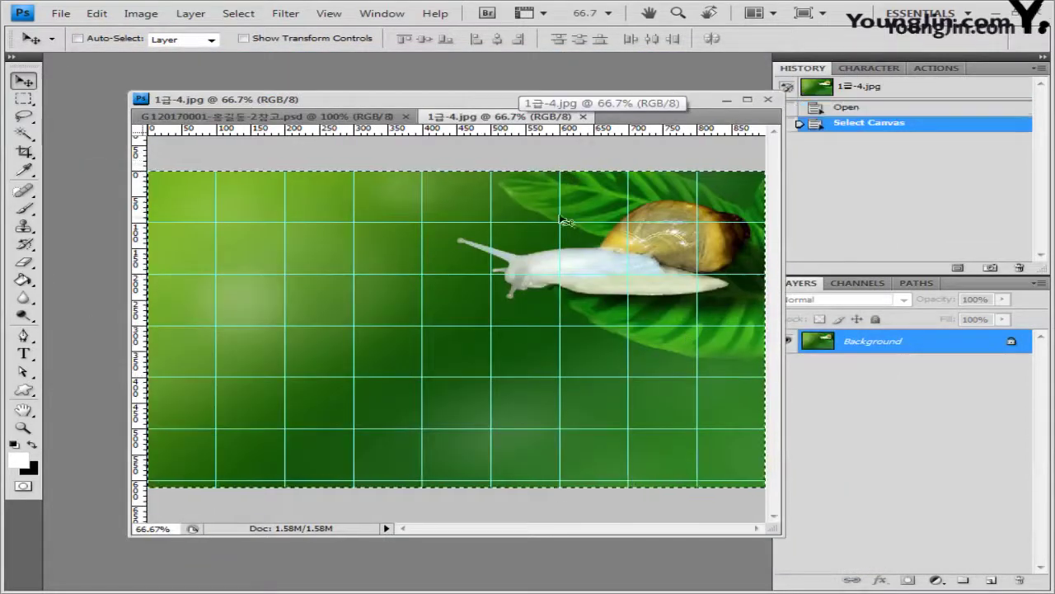
key("ctrl+c")
left_click(583, 117)
key("ctrl+v")
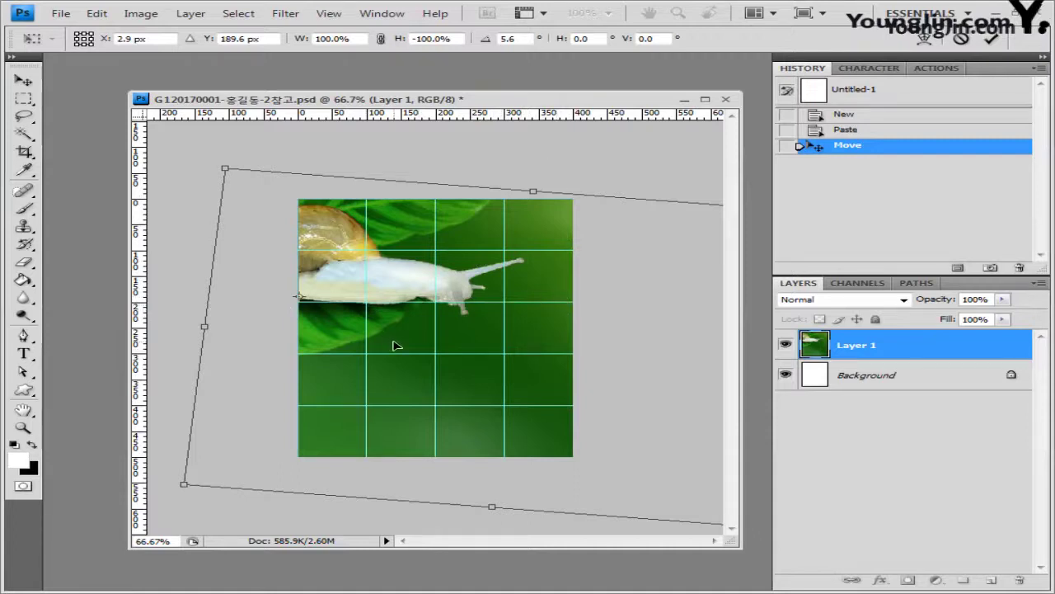
key("Return")
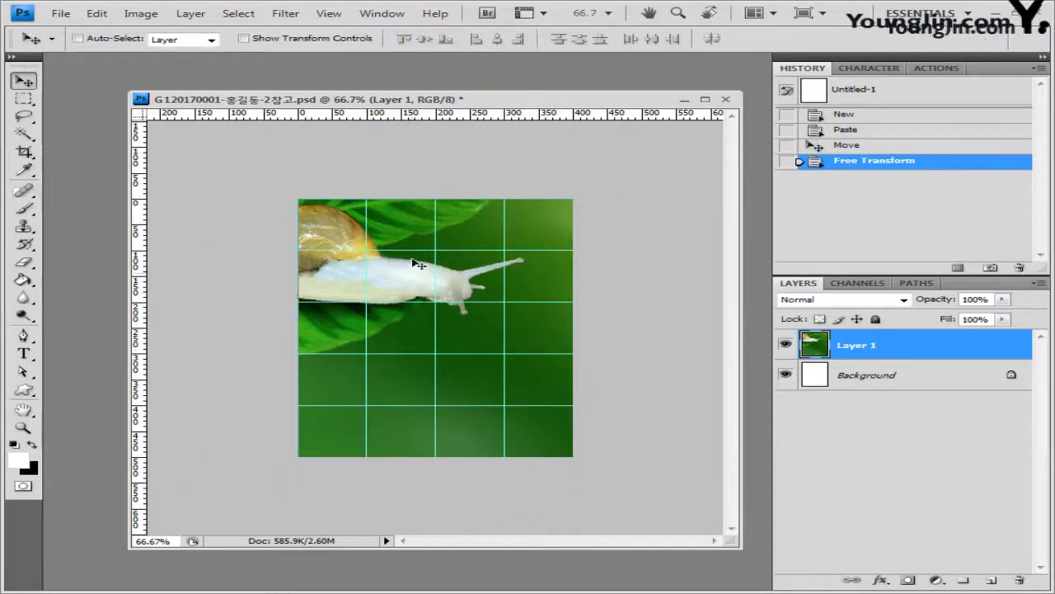
Apply the Dry Brush filter to the snail layer with Brush Size 2, Brush Detail 8 and Texture 1.
left_click(286, 14)
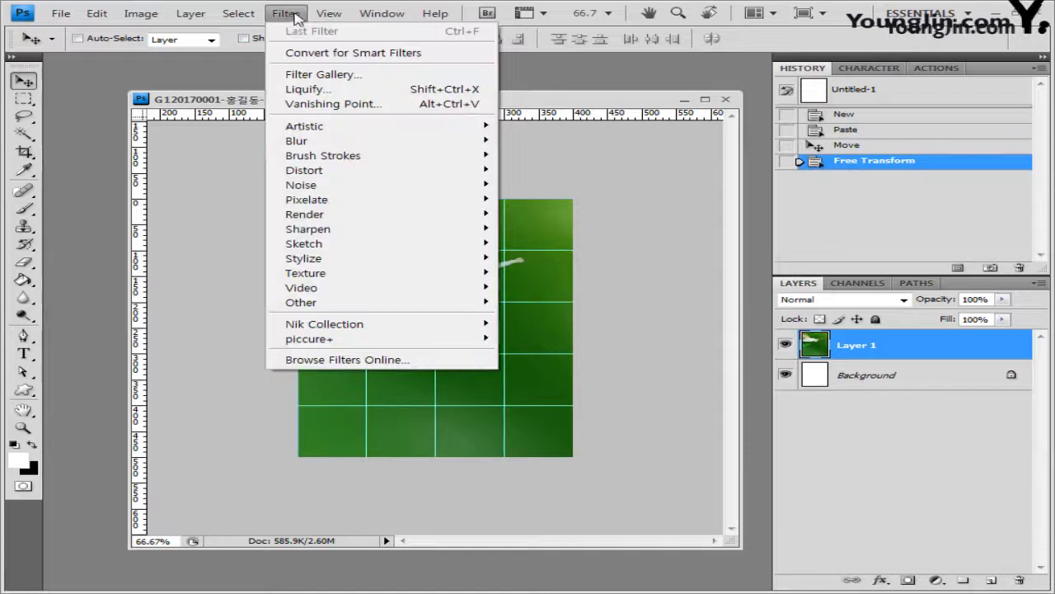
mouse_move(388, 129)
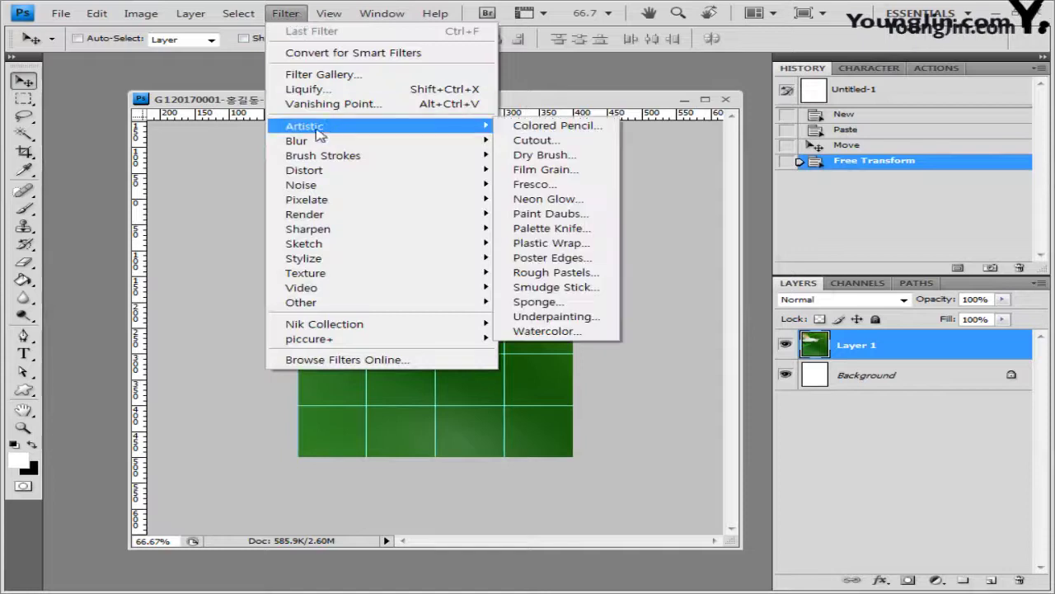
left_click(590, 158)
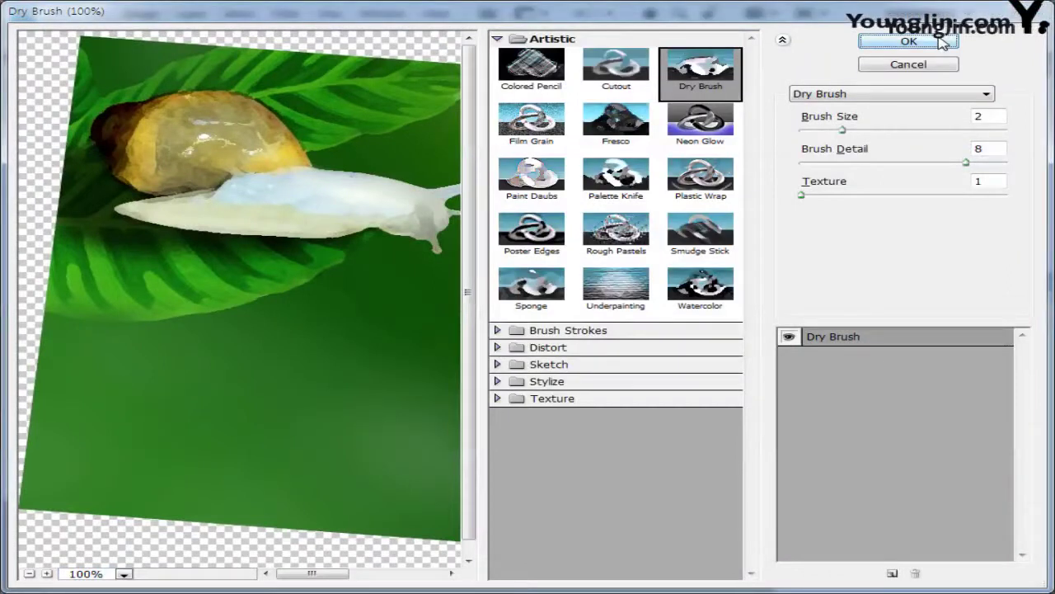
left_click(943, 43)
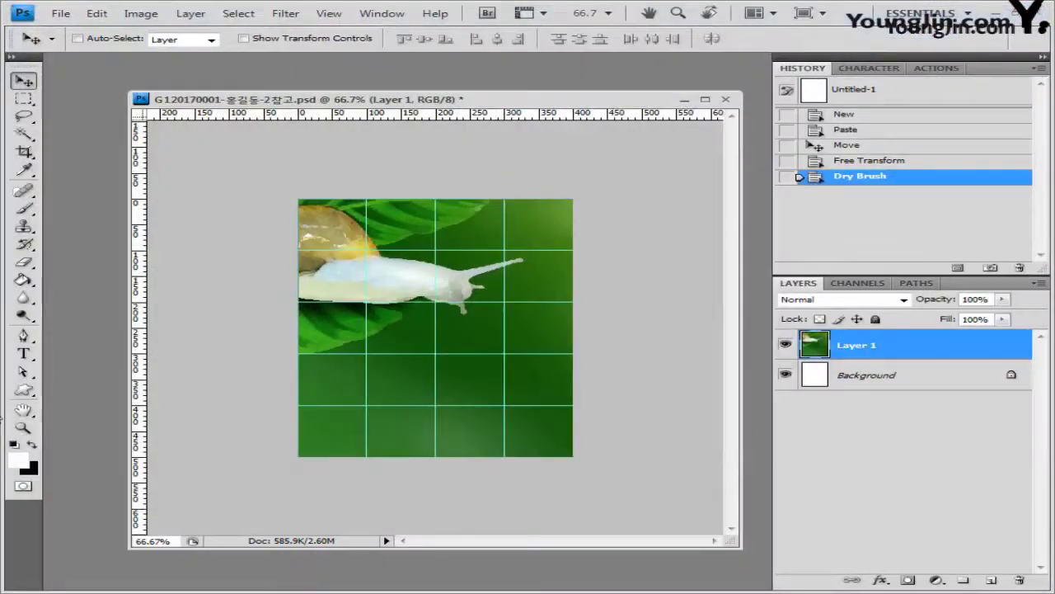
left_click(23, 428)
key("ctrl+plus")
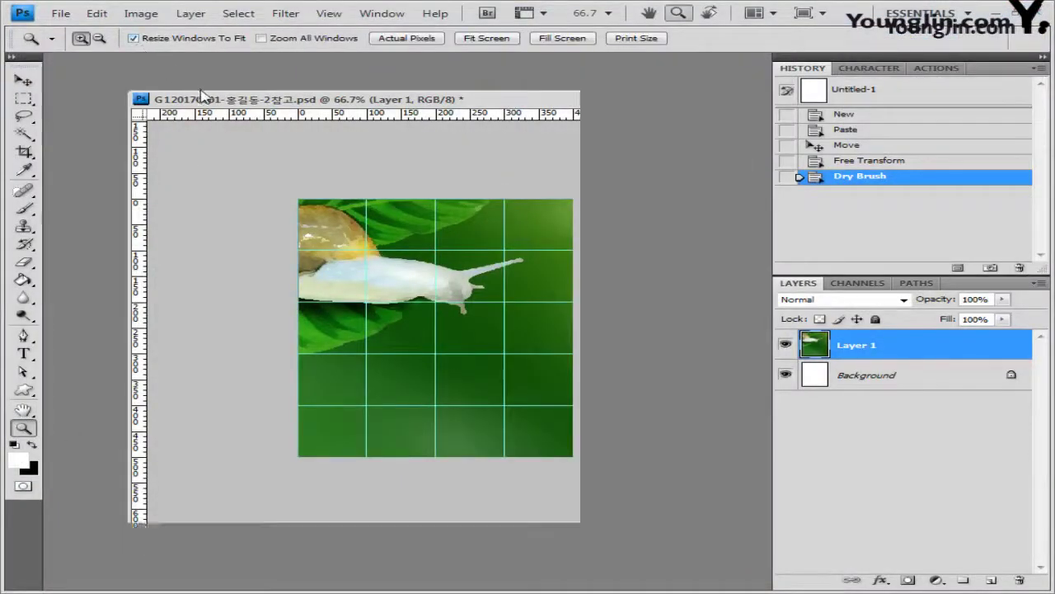
Open the photo of the girl, 1급-5.jpg, from the Image folder.
left_click(60, 13)
key("Escape")
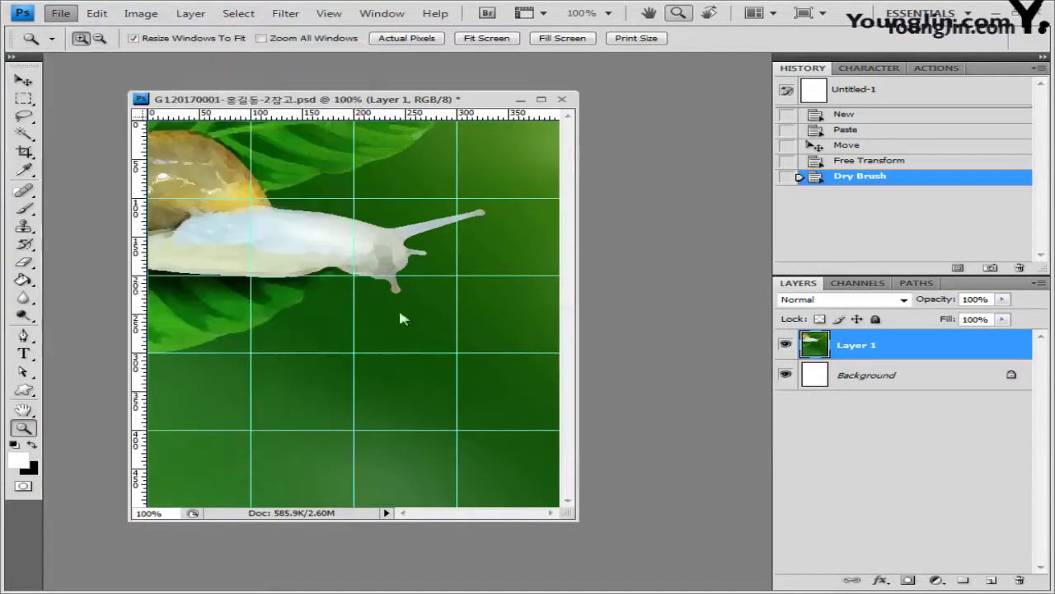
double_click(601, 259)
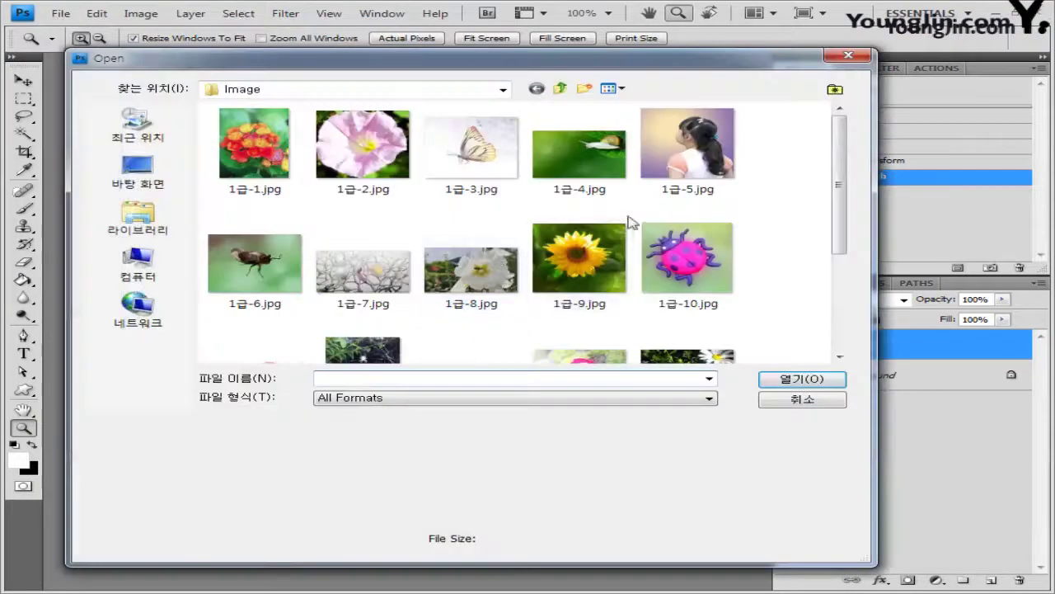
left_click(687, 148)
left_click(801, 379)
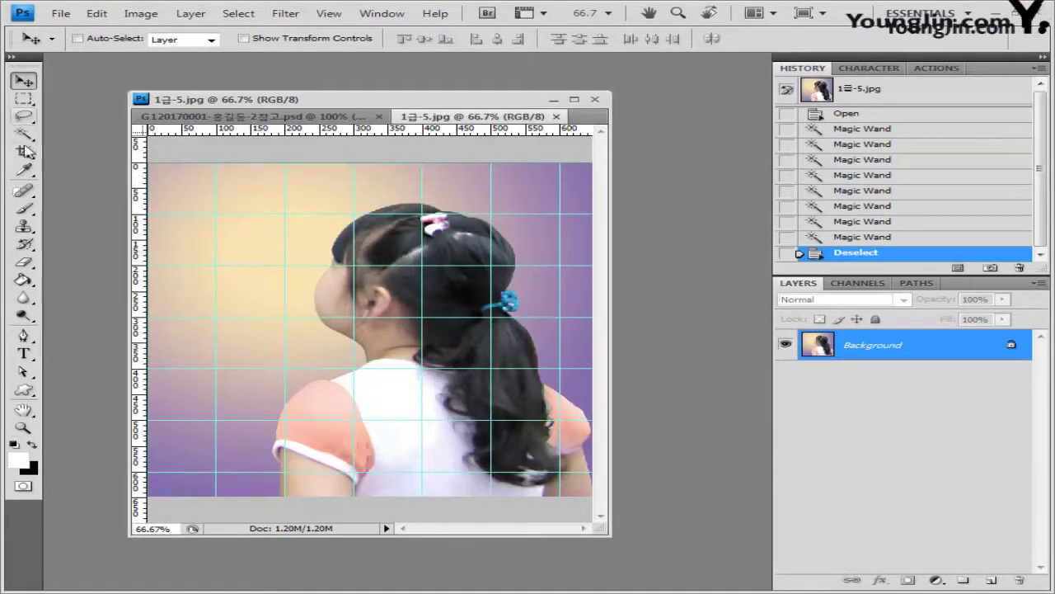
Select the whole background around the girl with the Quick Selection tool, including beside her arm, and invert the selection.
left_click_drag(24, 133, 78, 137)
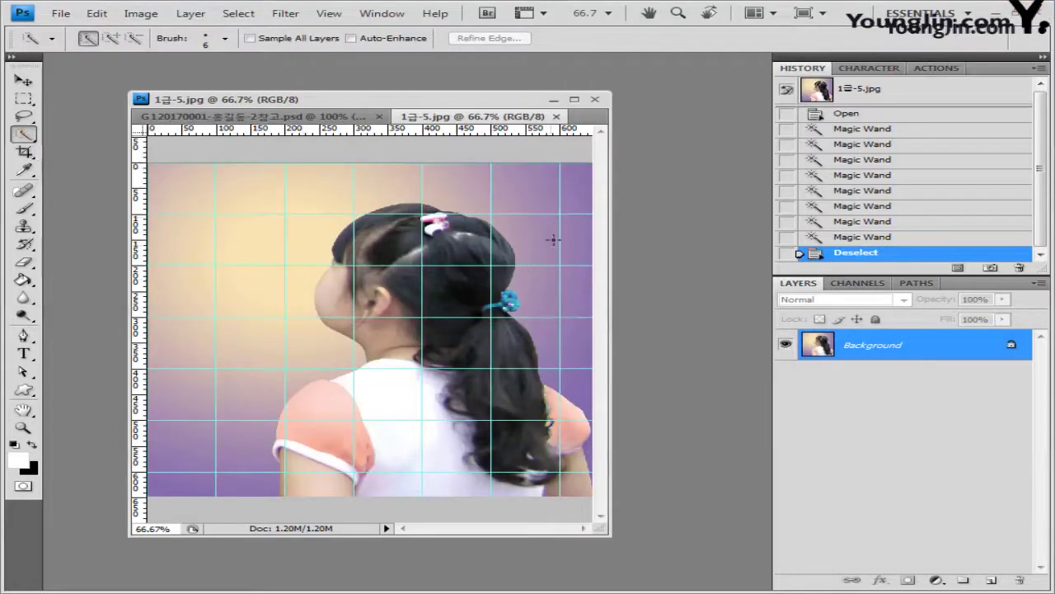
left_click(238, 166)
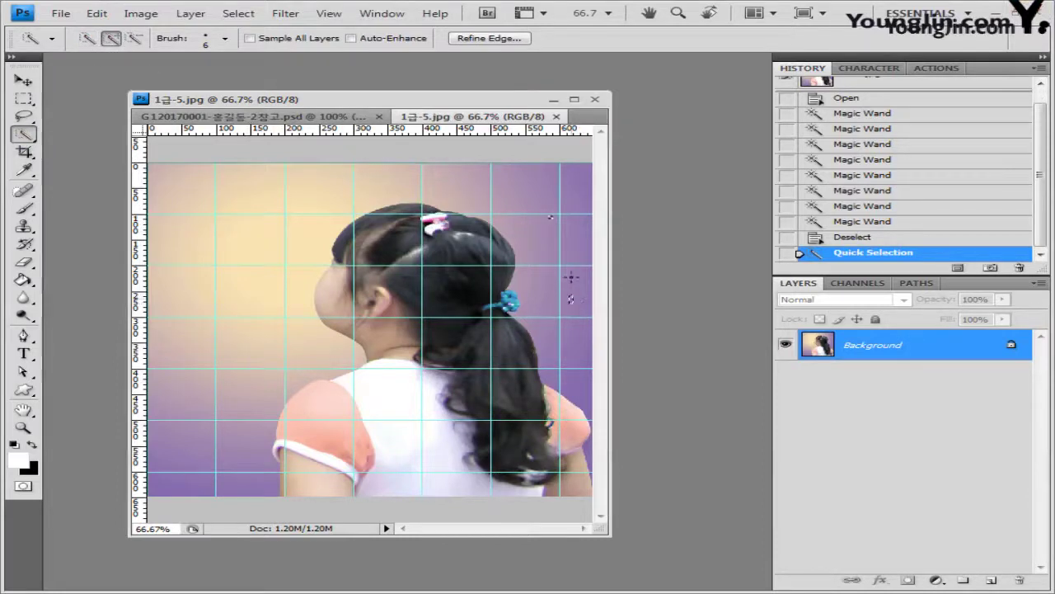
left_click_drag(571, 277, 558, 233)
mouse_move(512, 194)
left_mouse_down()
mouse_move(408, 175)
mouse_move(305, 192)
mouse_move(274, 216)
mouse_move(267, 318)
mouse_move(213, 442)
left_mouse_up()
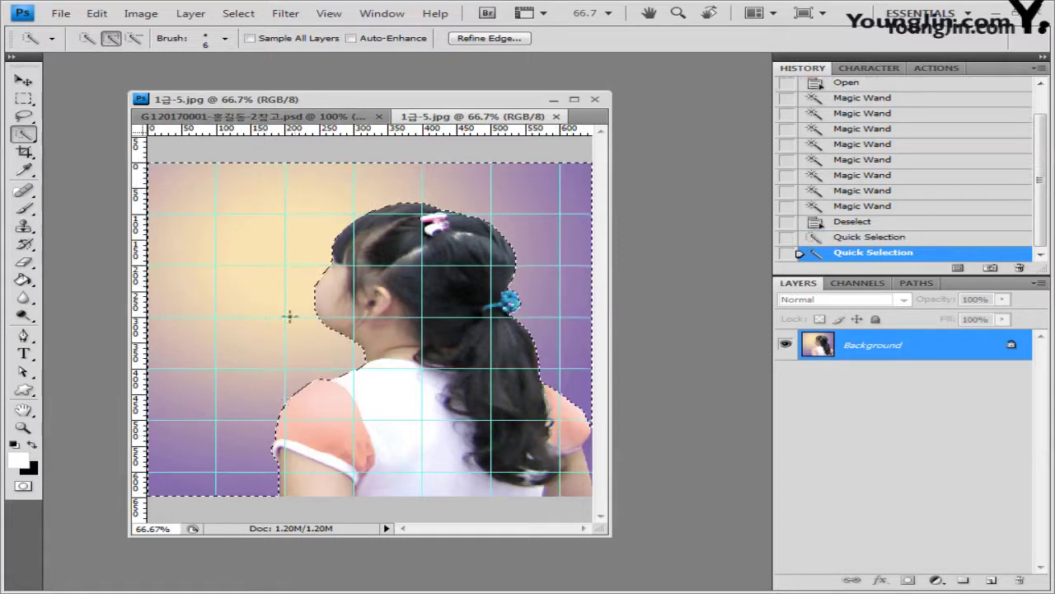
mouse_move(592, 460)
left_mouse_down()
mouse_move(534, 354)
mouse_move(589, 462)
left_mouse_up()
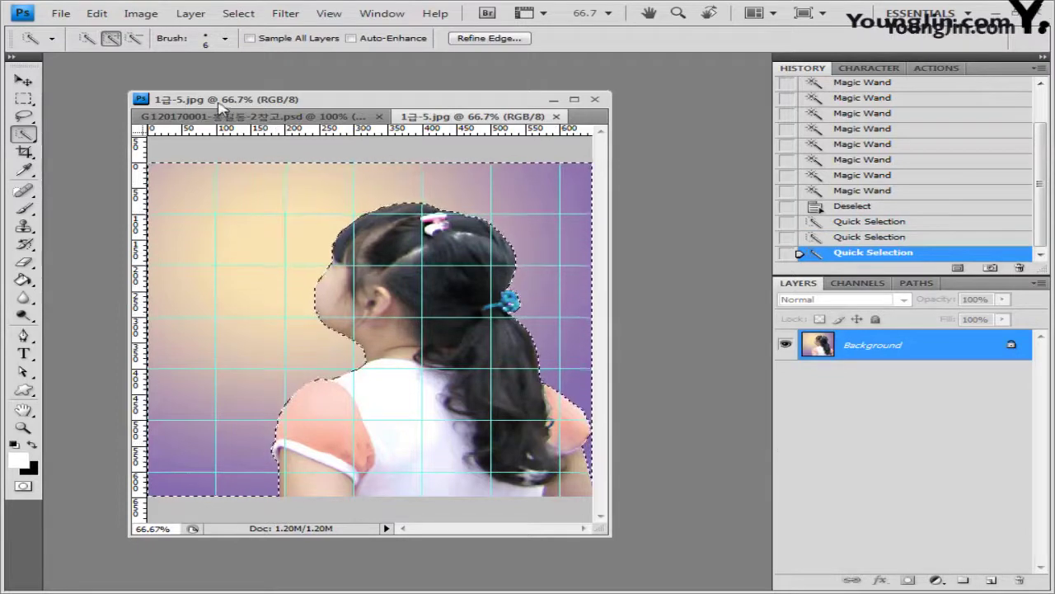
left_click(241, 13)
left_click(261, 75)
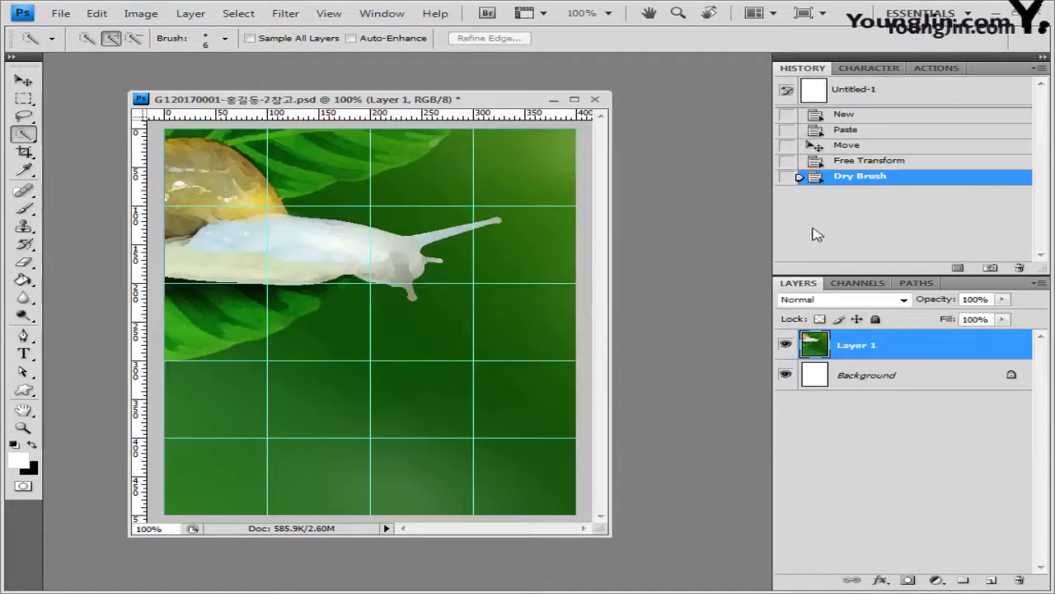
Paste the cut-out girl into the snail composition and scale her down to fit the canvas's lower-right corner.
key("ctrl+v")
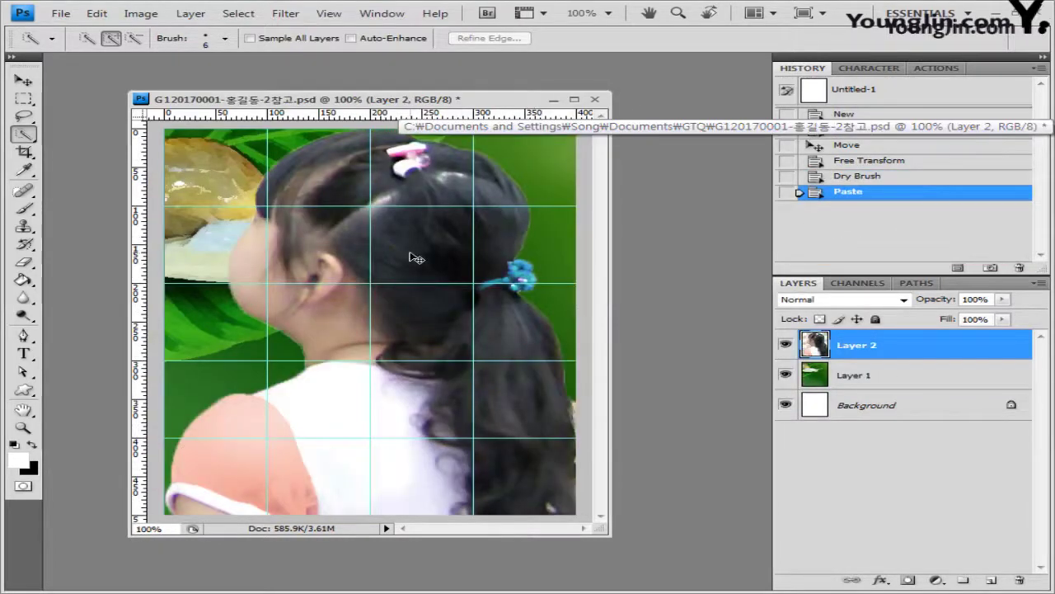
key("ctrl+t")
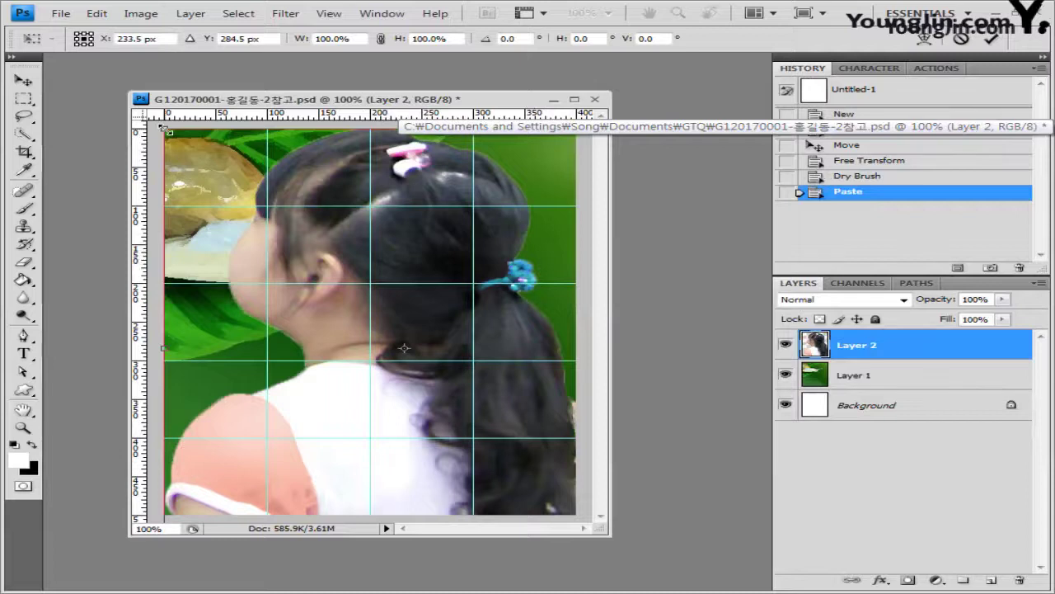
left_click_drag(165, 129, 373, 304)
key("Return")
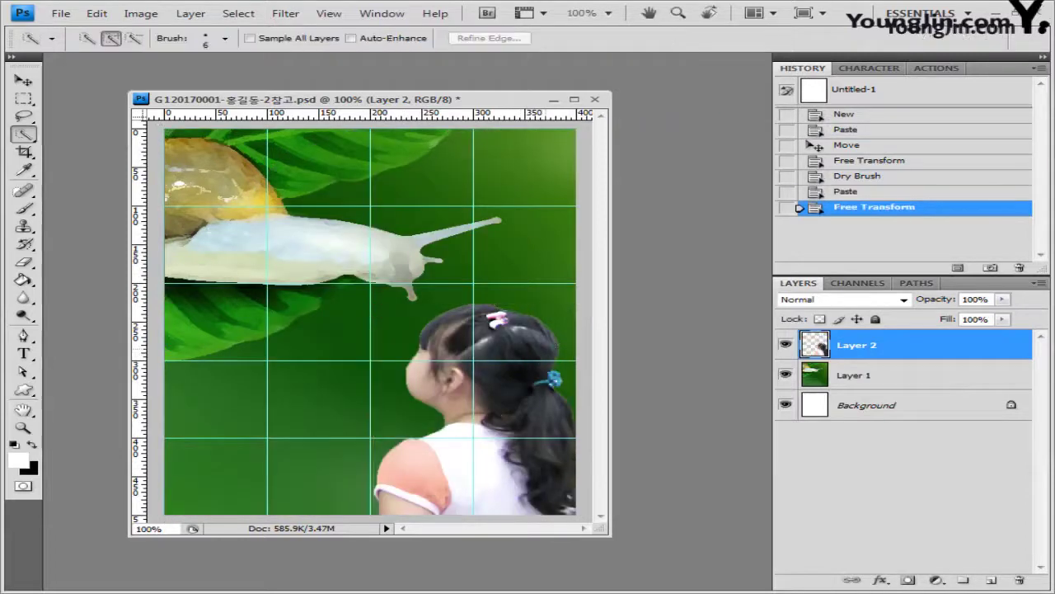
Add a Drop Shadow to the girl layer with the default settings.
left_click(878, 583)
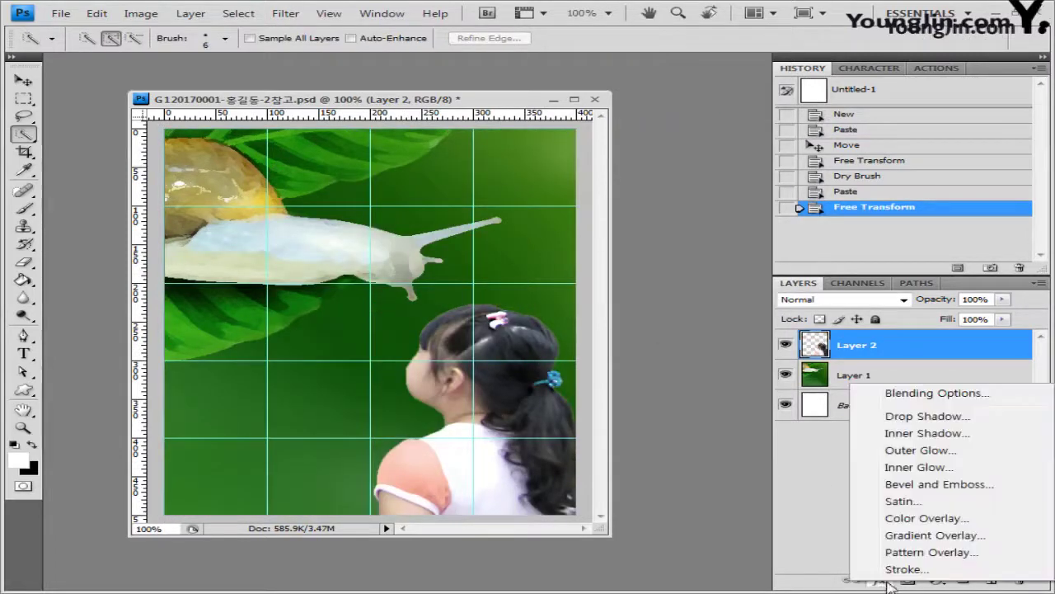
left_click(963, 427)
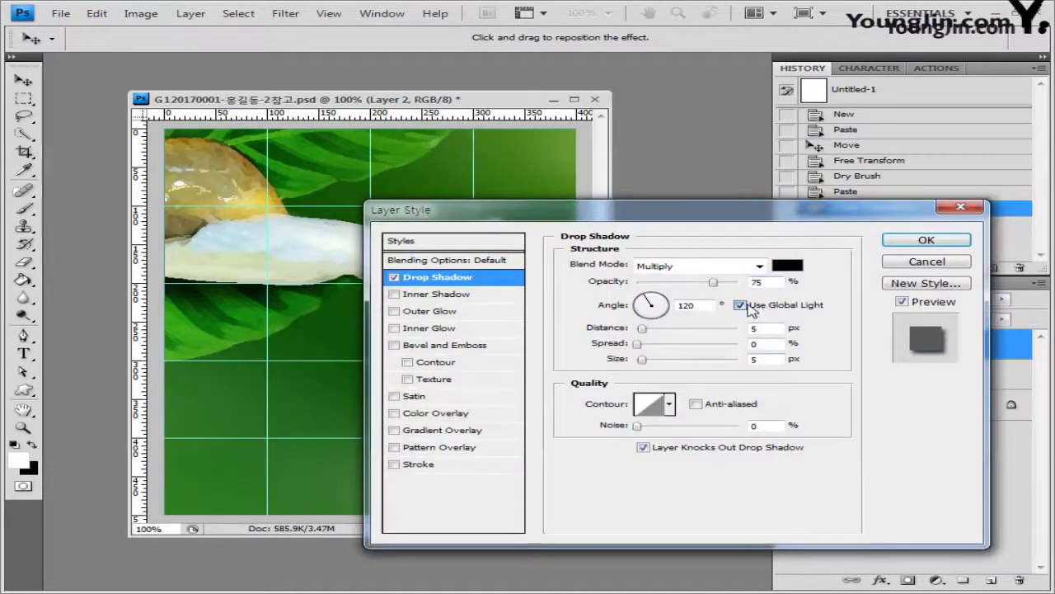
left_click(927, 239)
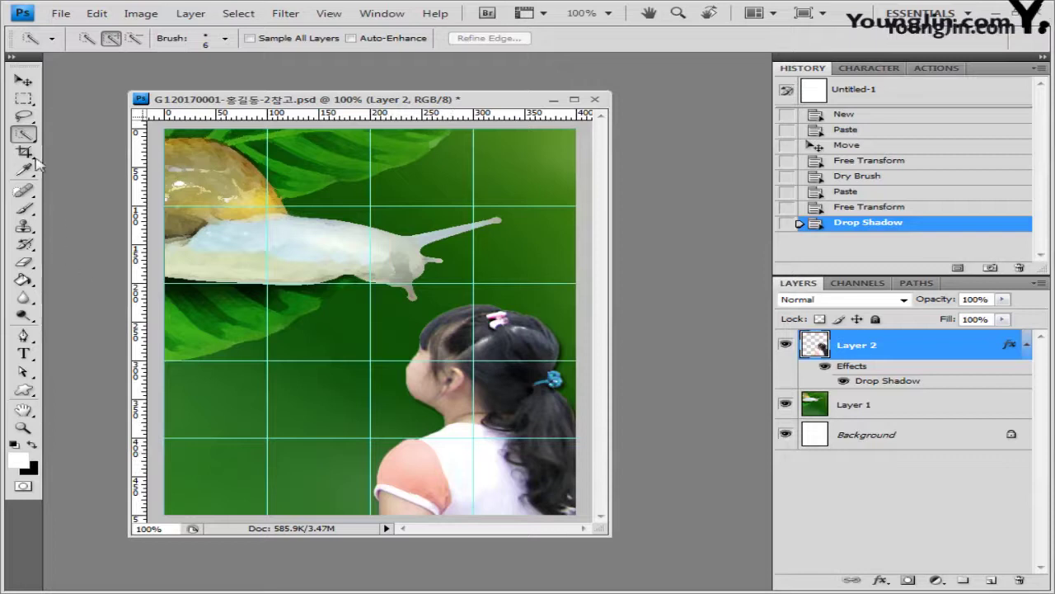
Quick-select the girl's orange sleeve and add a Hue/Saturation adjustment layer masked to it.
left_click(429, 460)
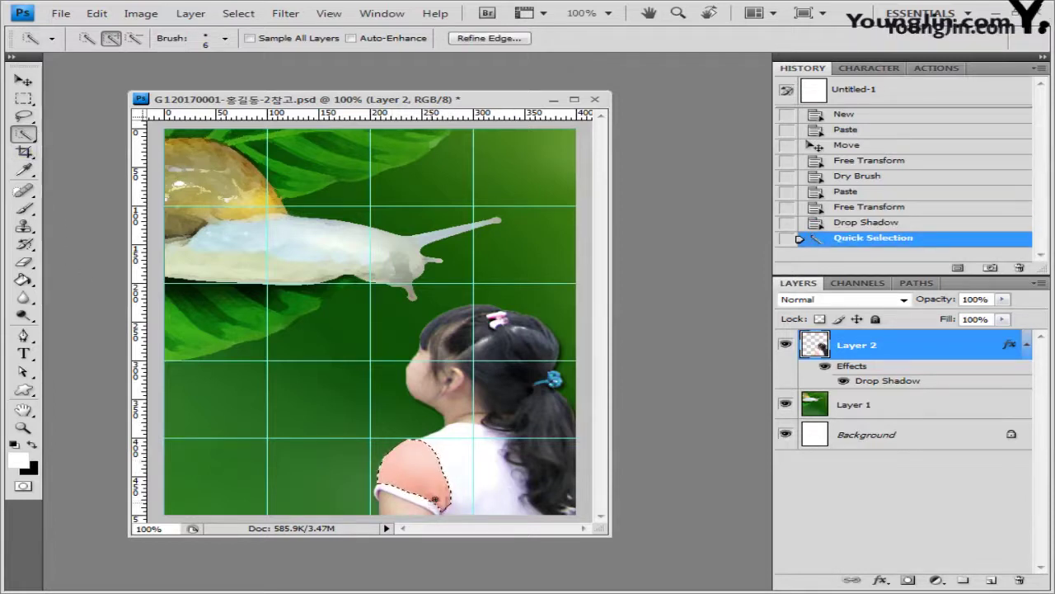
left_click(935, 580)
left_click(954, 416)
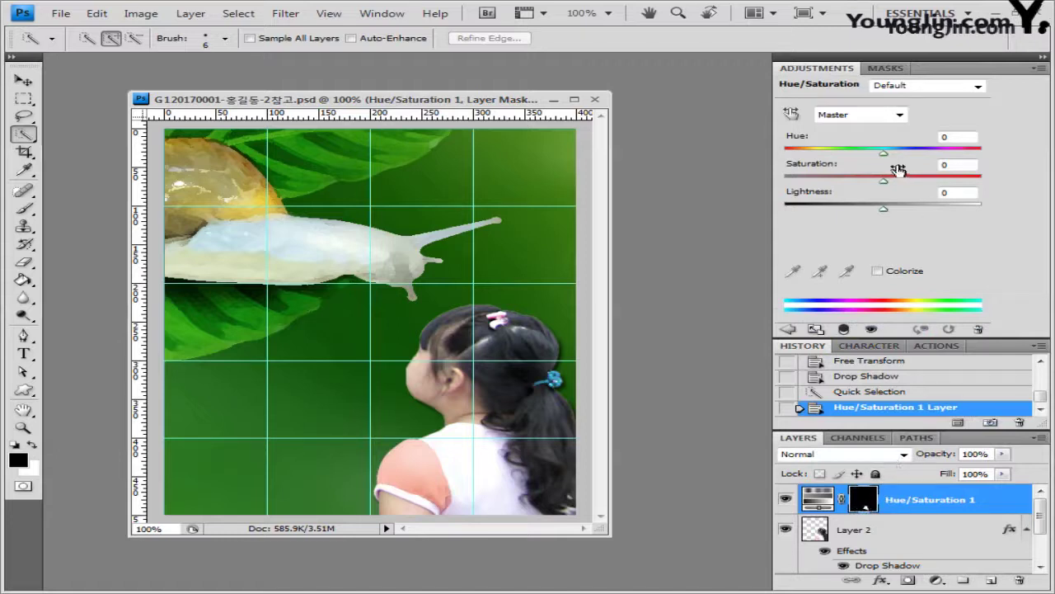
Set the sleeve adjustment to Hue 50, Saturation 50 and Lightness -10, leaving Colorize off.
double_click(952, 137)
type("50")
key("Return")
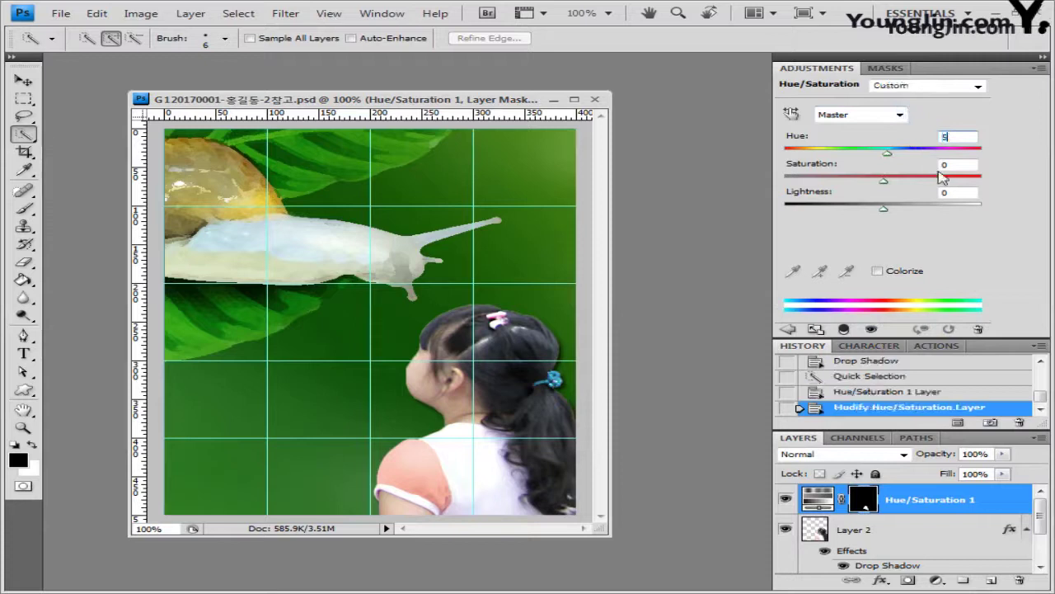
key("Tab")
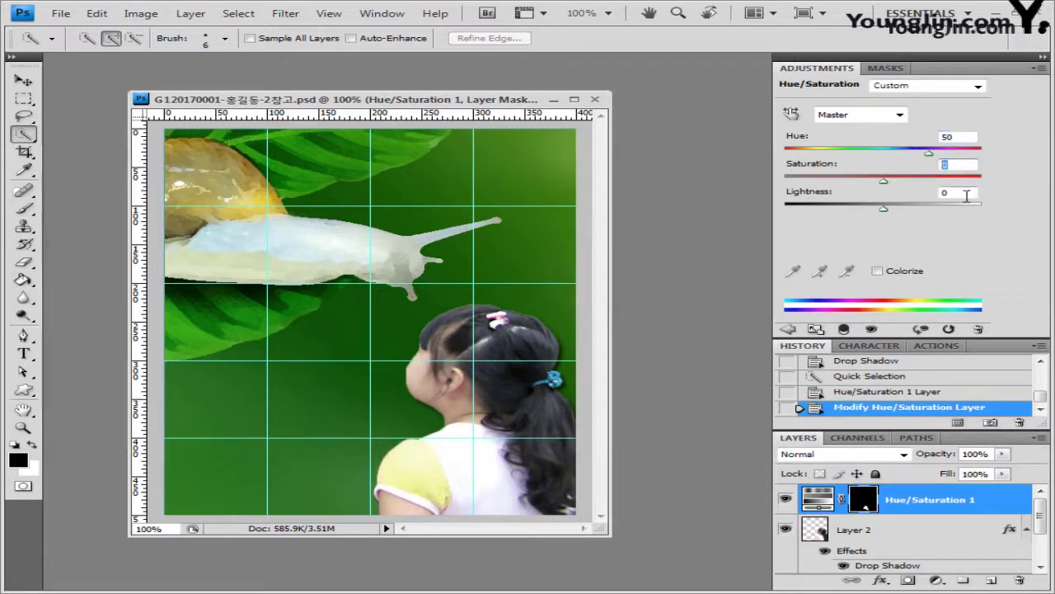
type("50")
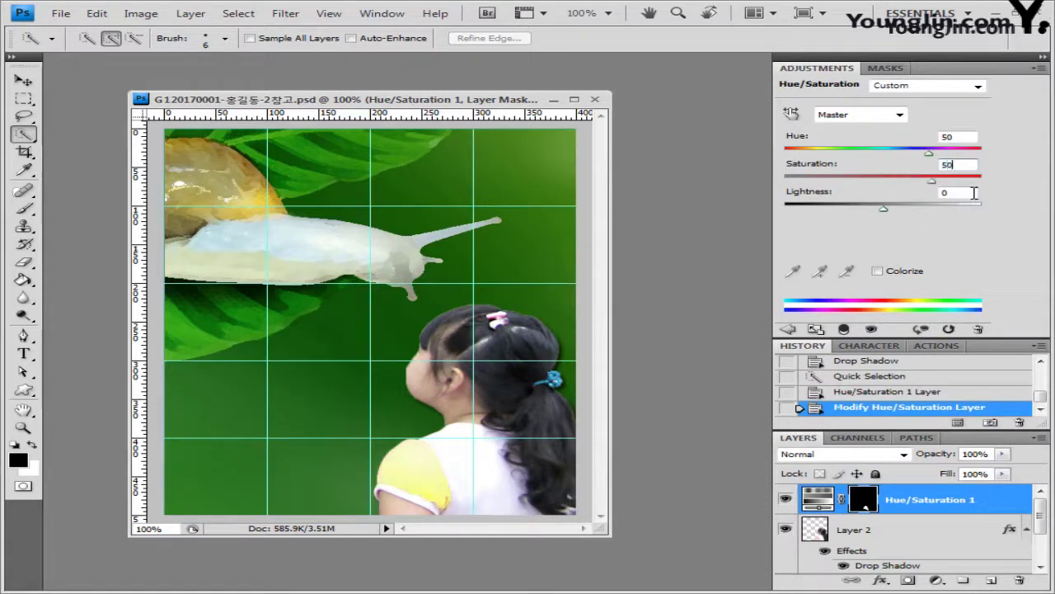
left_click(974, 193)
type("-10")
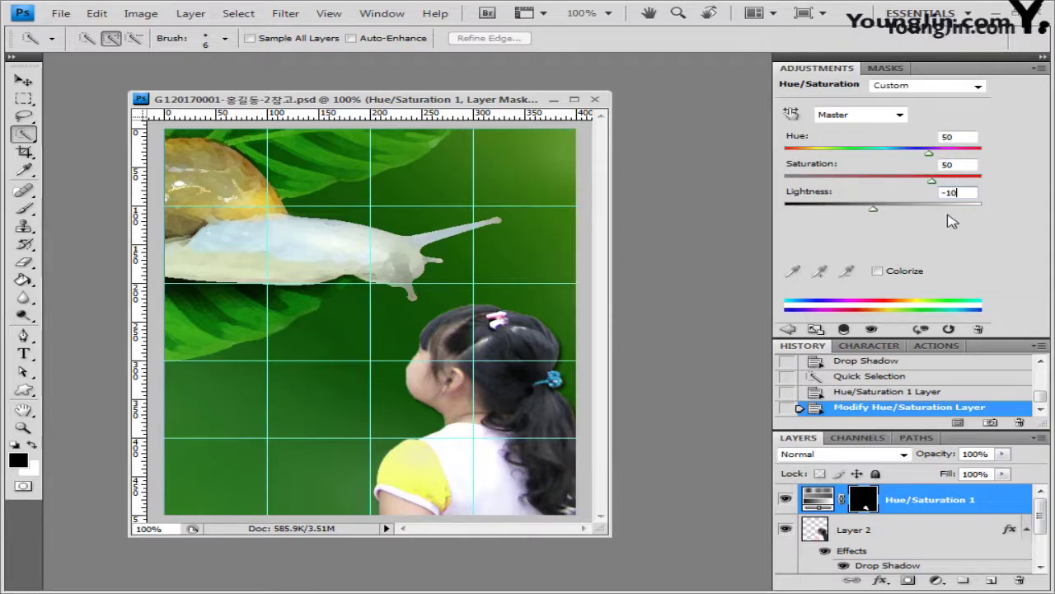
left_click(877, 271)
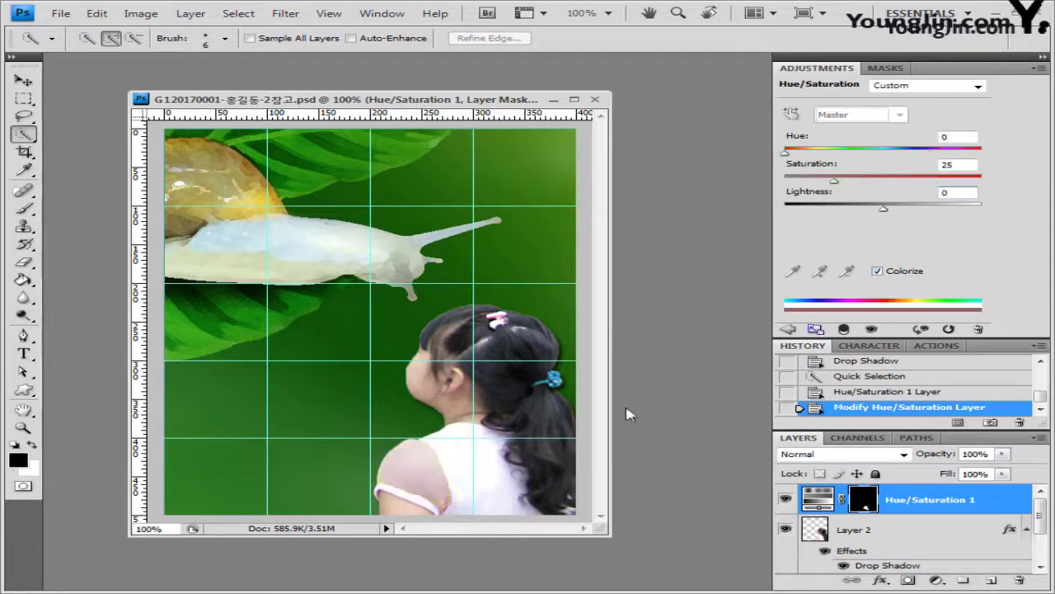
left_click(879, 272)
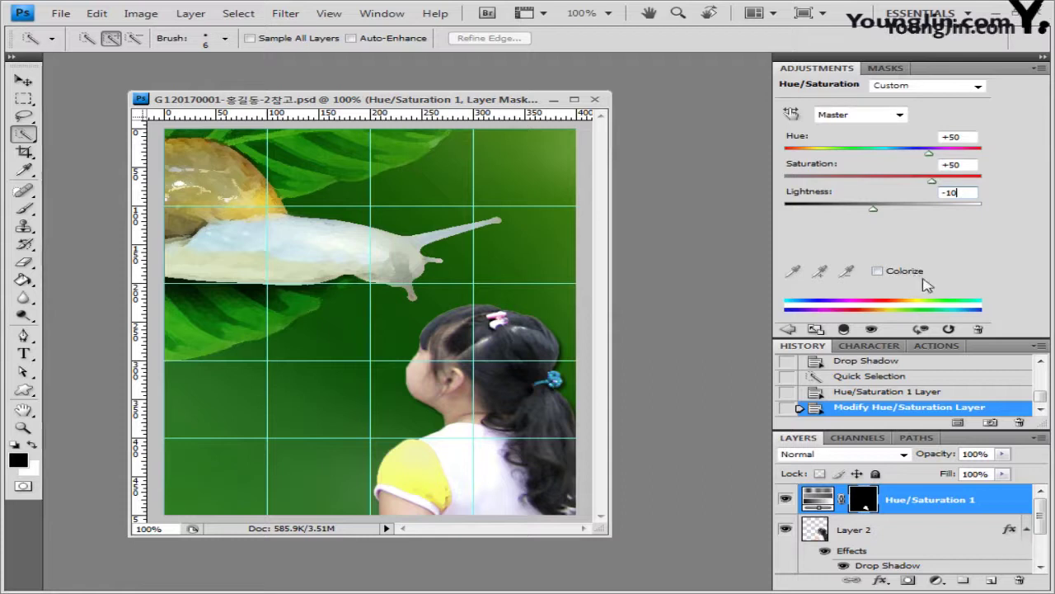
Close the Adjustments and Masks group and enlarge the layer list's display area.
left_click(1039, 69)
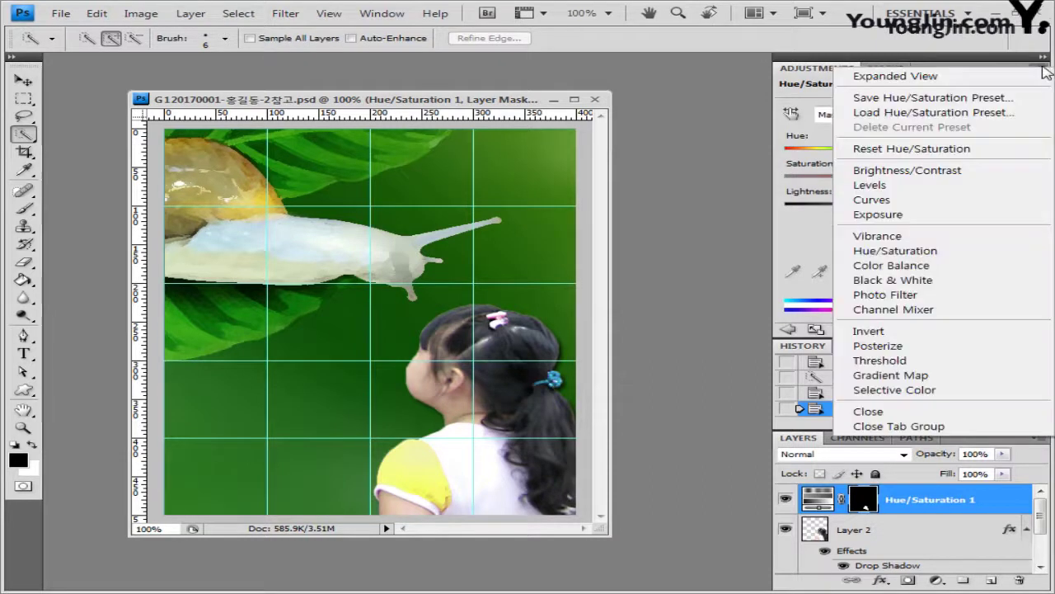
left_click(978, 427)
left_click_drag(920, 427, 920, 292)
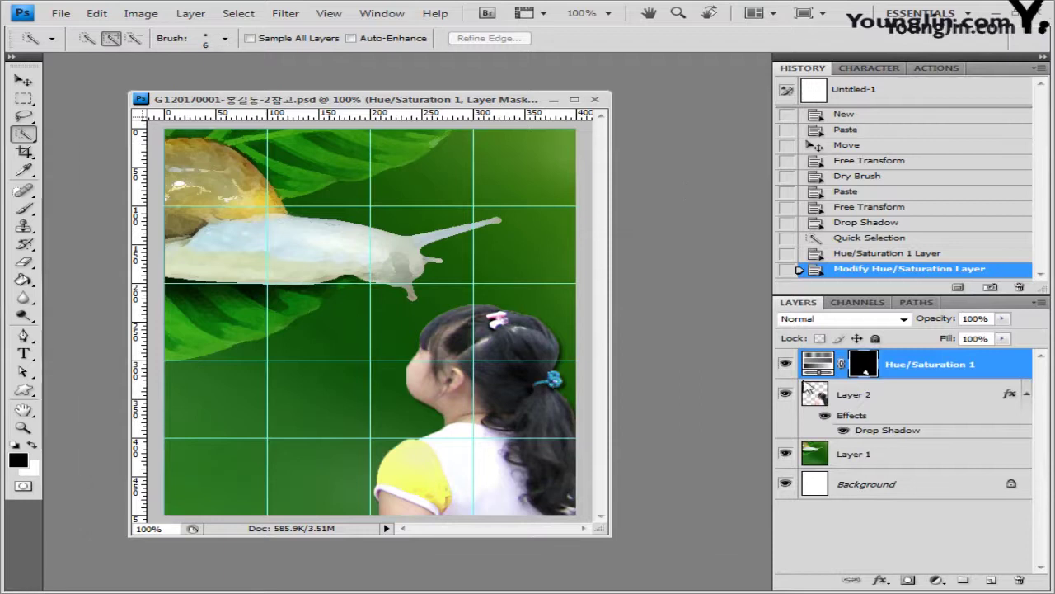
Open the insect photo 1급-6.jpg from the Image folder.
key("ctrl+o")
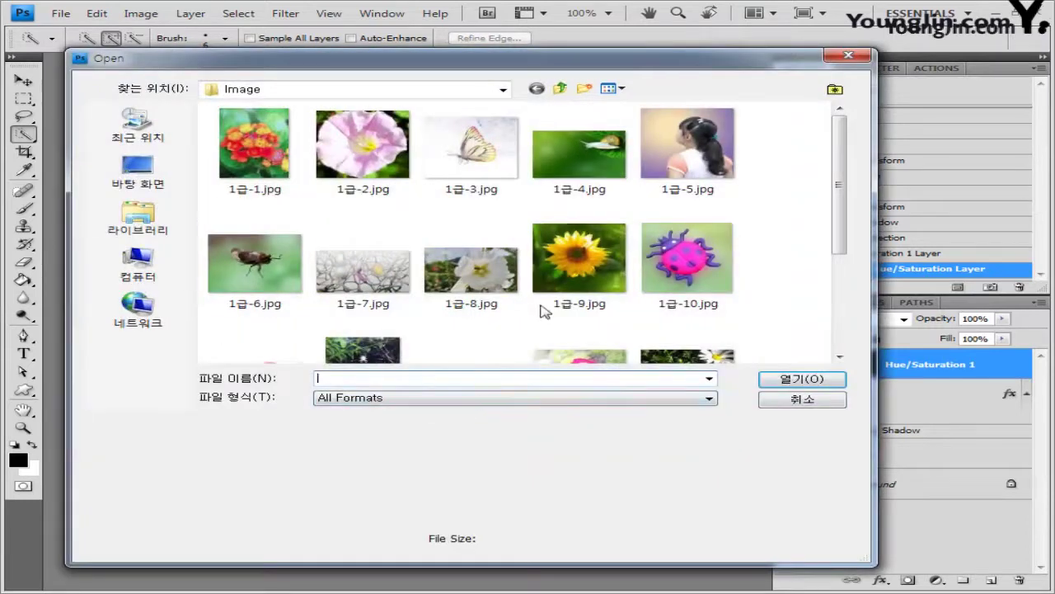
left_click(273, 278)
left_click(796, 381)
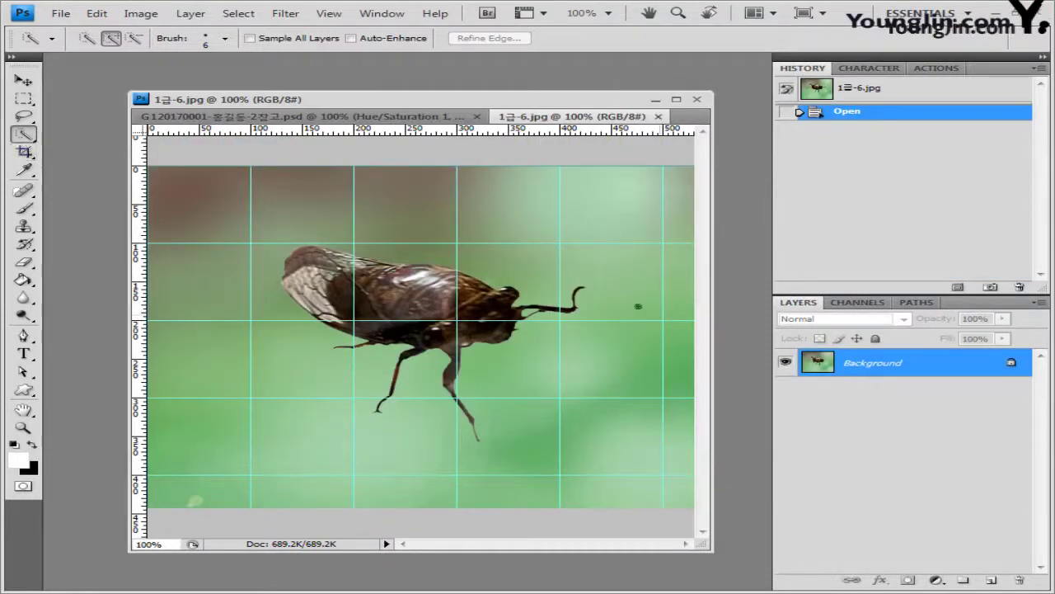
Select the green background around the insect with the Quick Selection tool and invert the selection.
mouse_move(638, 306)
left_mouse_down()
mouse_move(580, 346)
mouse_move(633, 273)
mouse_move(590, 240)
mouse_move(517, 215)
mouse_move(246, 204)
mouse_move(203, 226)
mouse_move(203, 320)
mouse_move(302, 376)
left_mouse_up()
left_click_drag(451, 478, 451, 479)
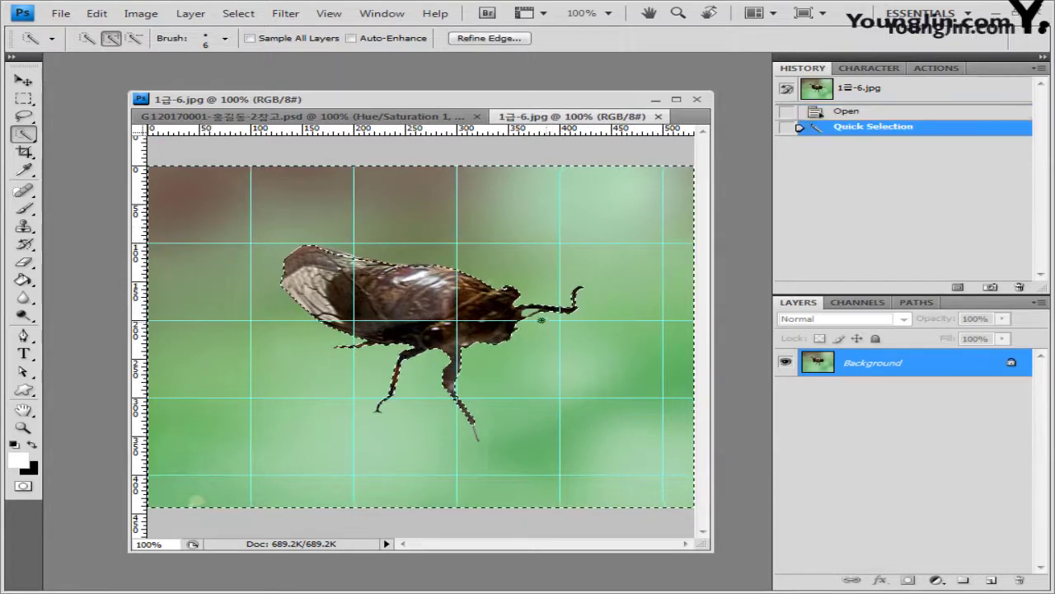
left_click(580, 349)
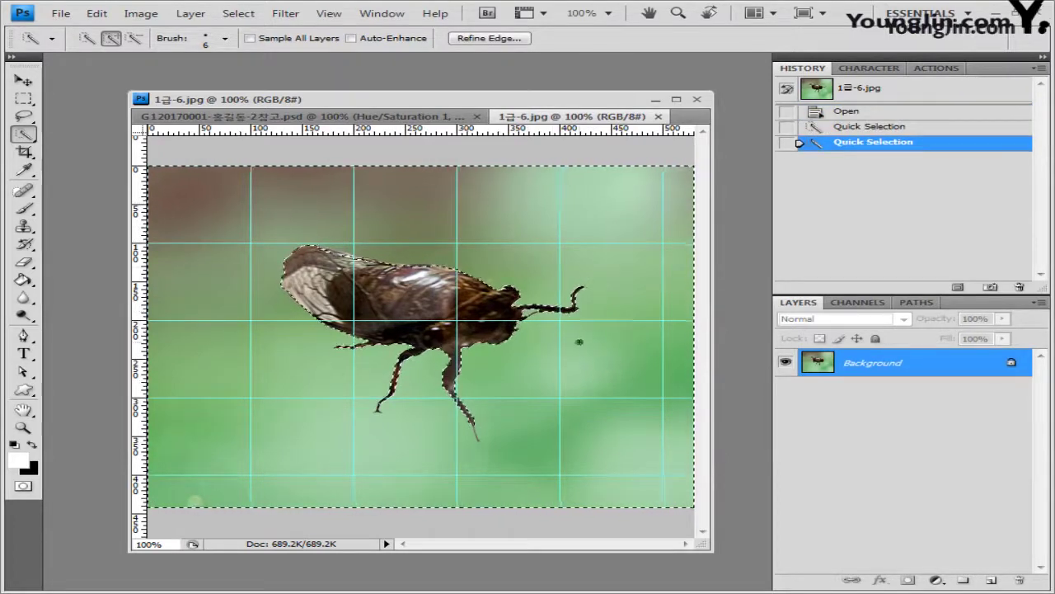
left_click(238, 13)
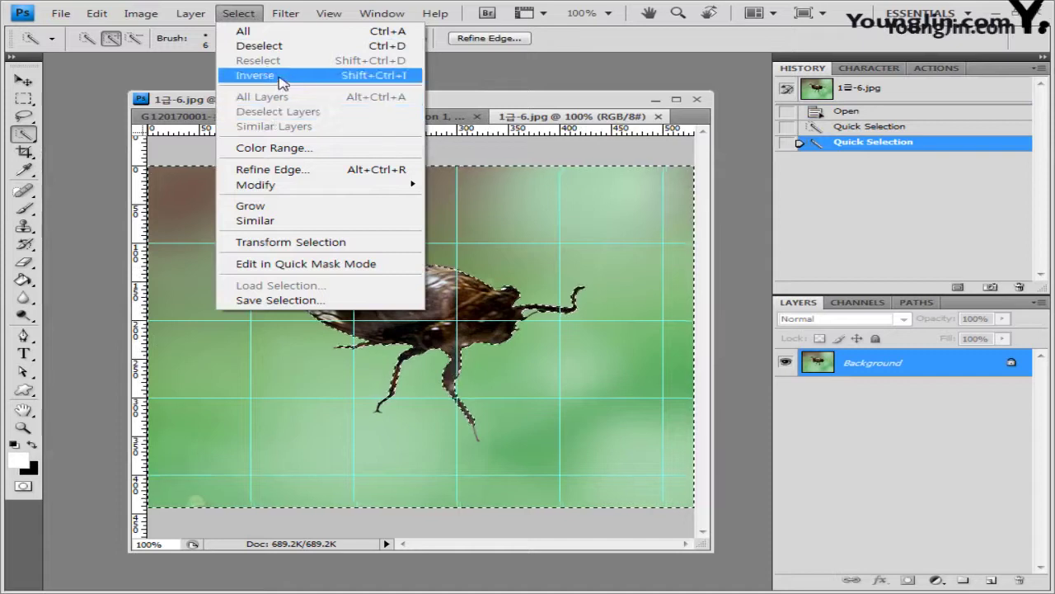
left_click(278, 75)
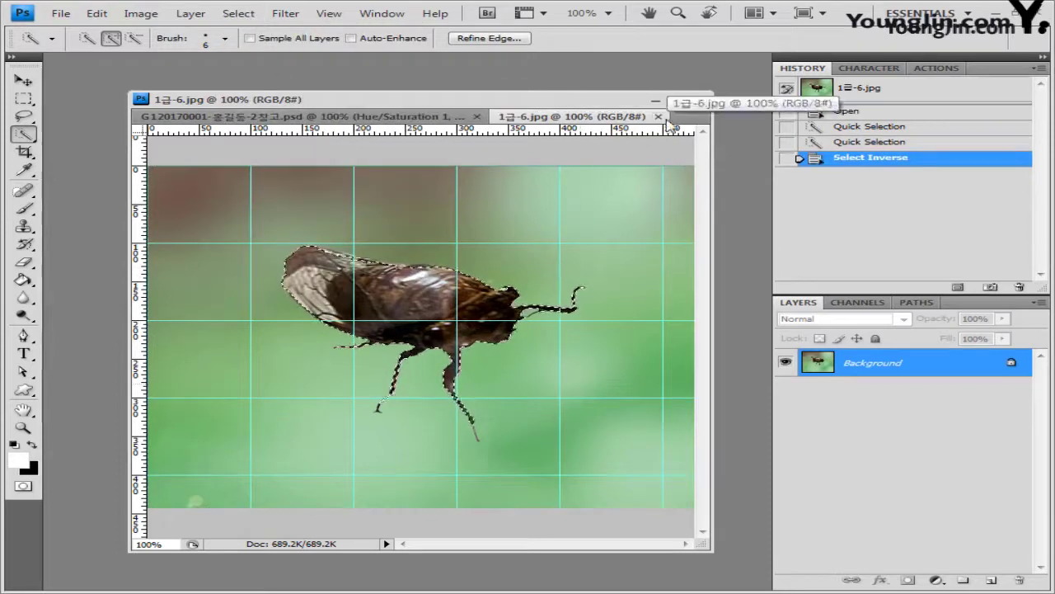
Paste the cut-out insect into the composition, scale it to 51.2% and place it in the canvas's lower-left area.
left_click_drag(569, 116, 472, 118)
key("ctrl+v")
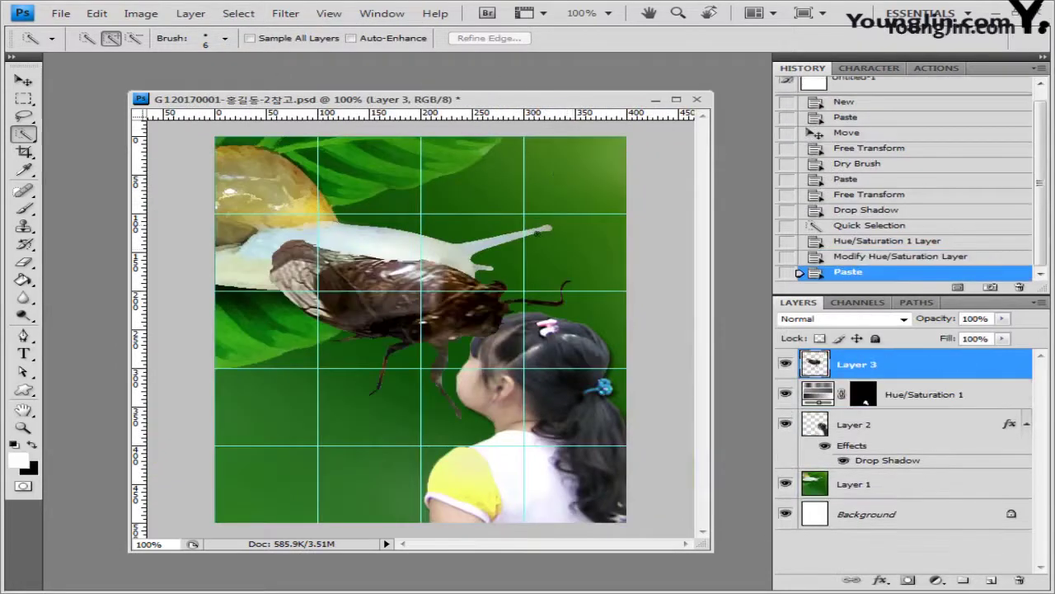
key("ctrl+t")
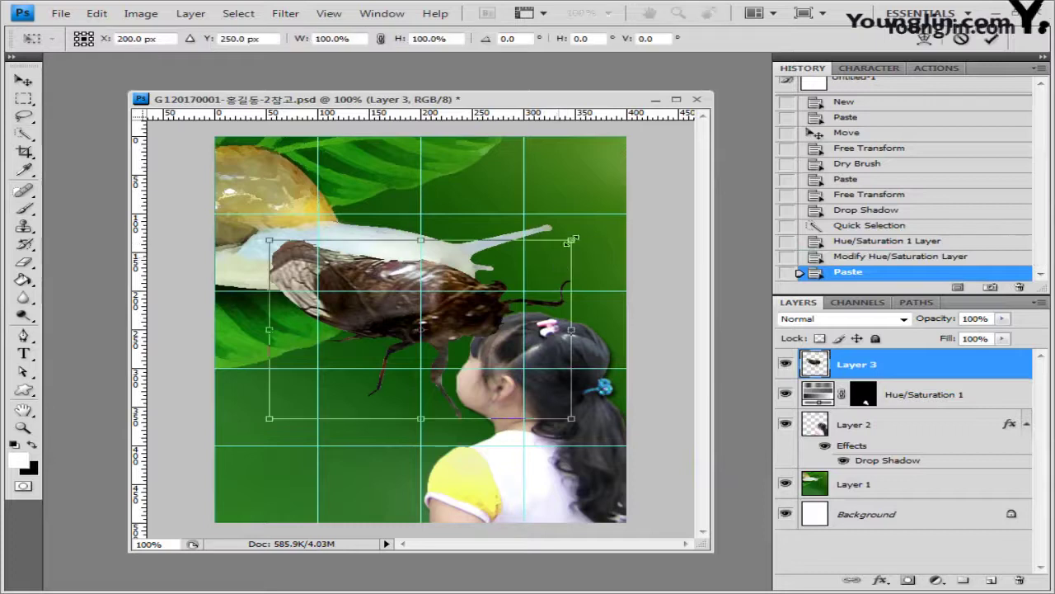
left_click_drag(483, 305, 363, 346)
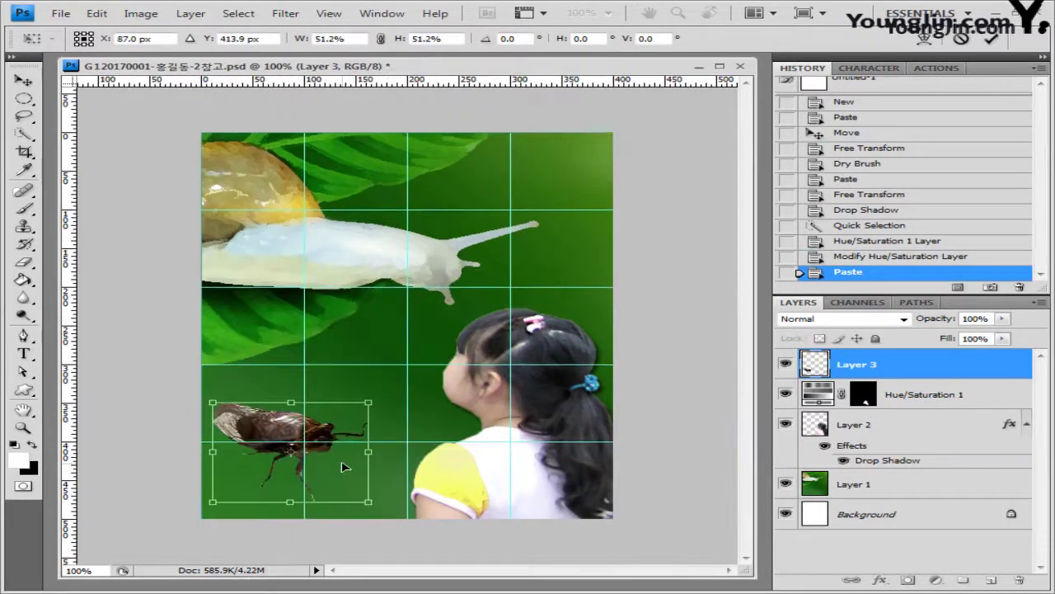
key("Return")
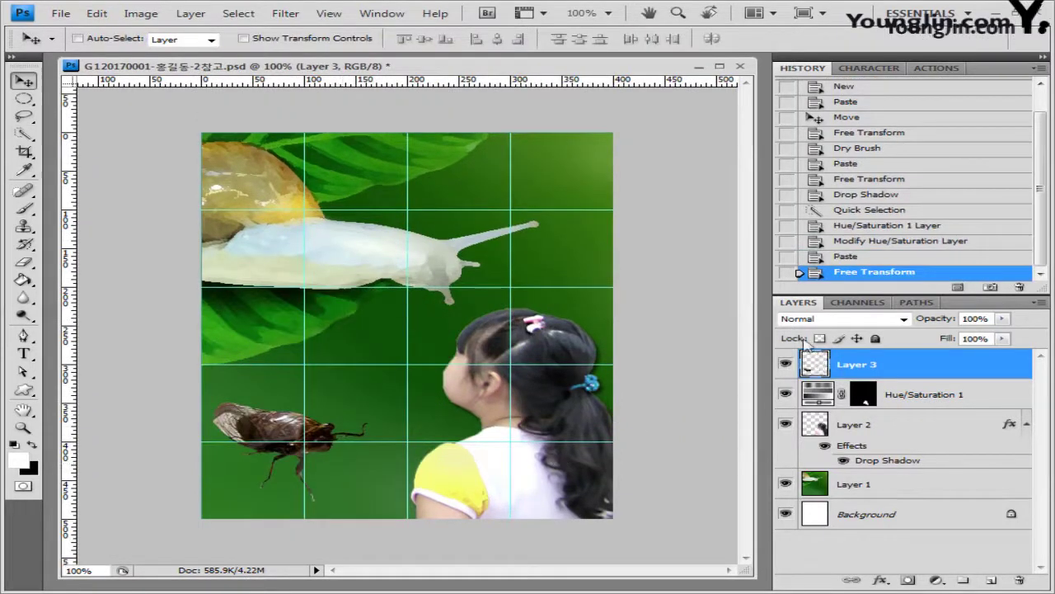
Apply an Inner Bevel to the insect layer with 100% depth and 5 px size, and disable Use Global Light.
left_click(882, 580)
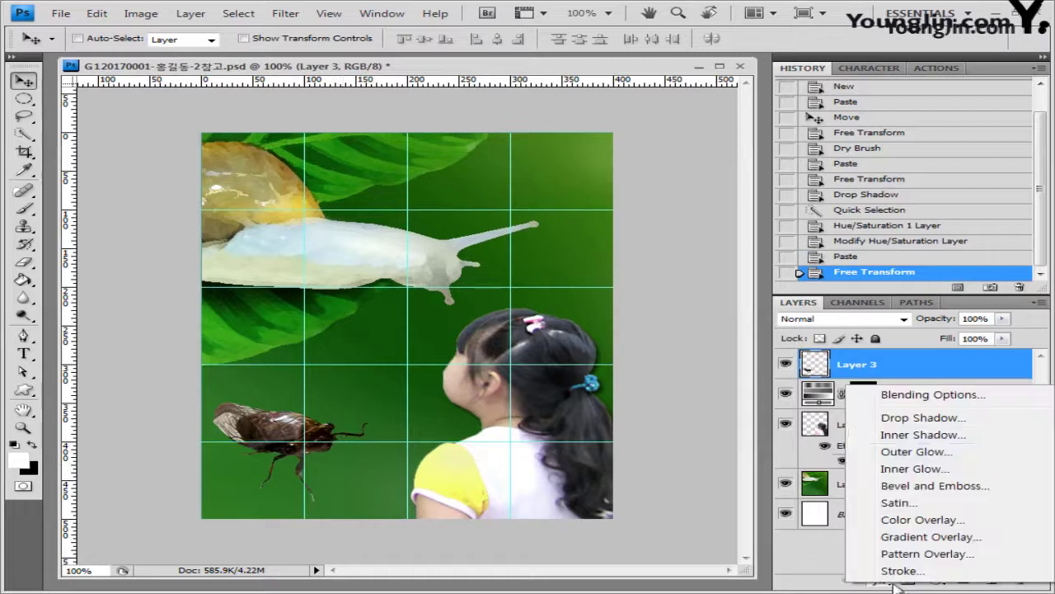
left_click(940, 488)
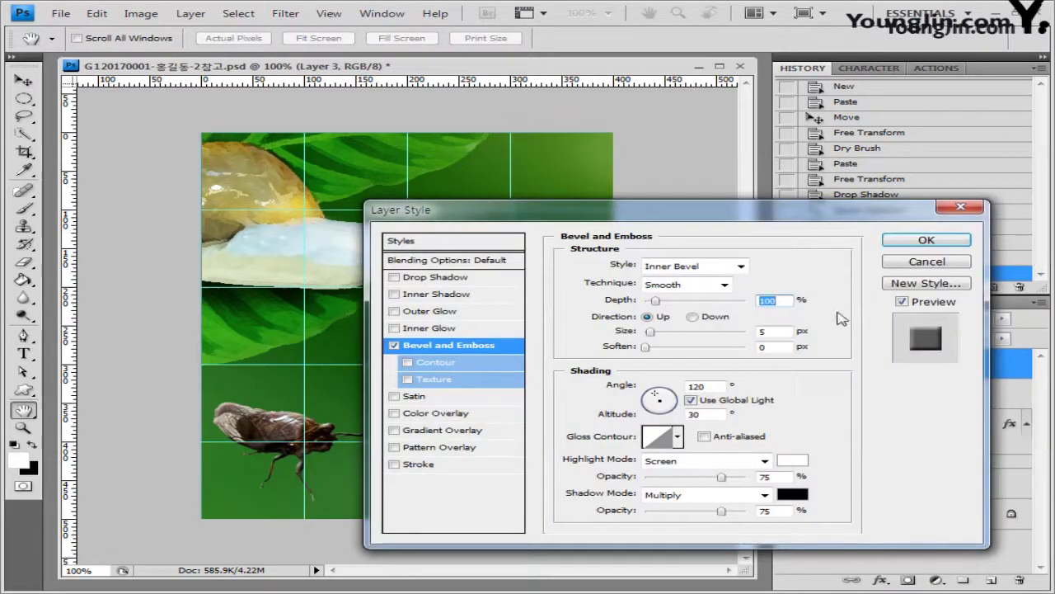
left_click(690, 400)
left_click(927, 239)
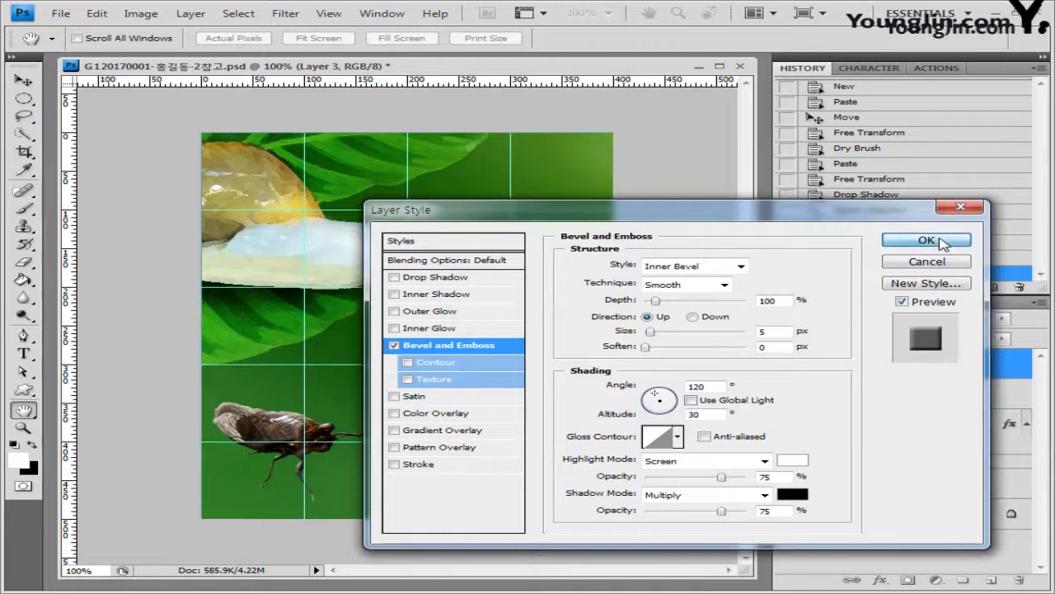
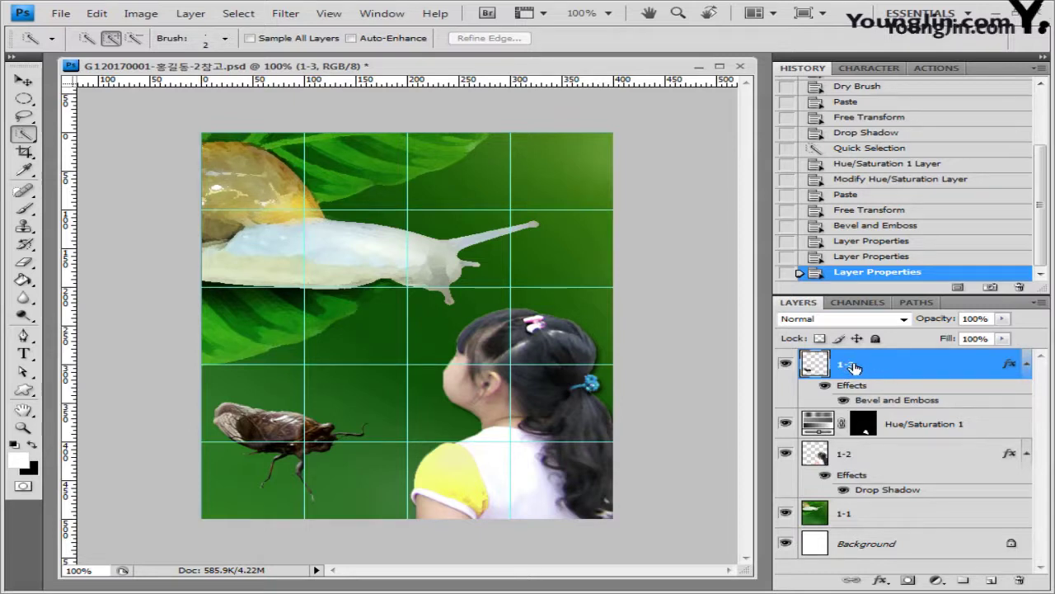
Review the Bevel and Emboss settings in the layer style of layer 1-3 without changing them.
double_click(900, 369)
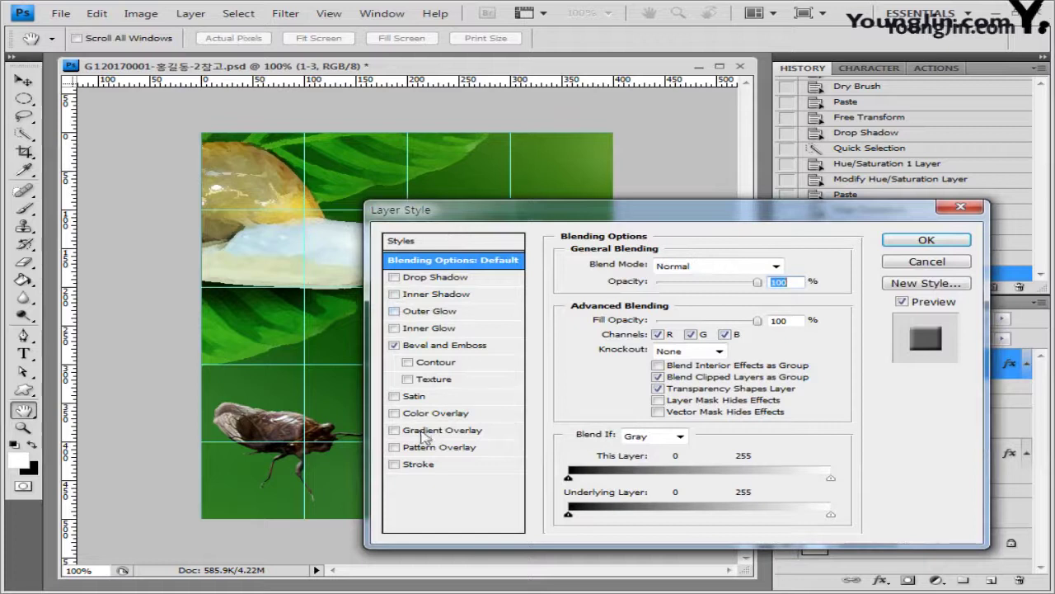
left_click(946, 264)
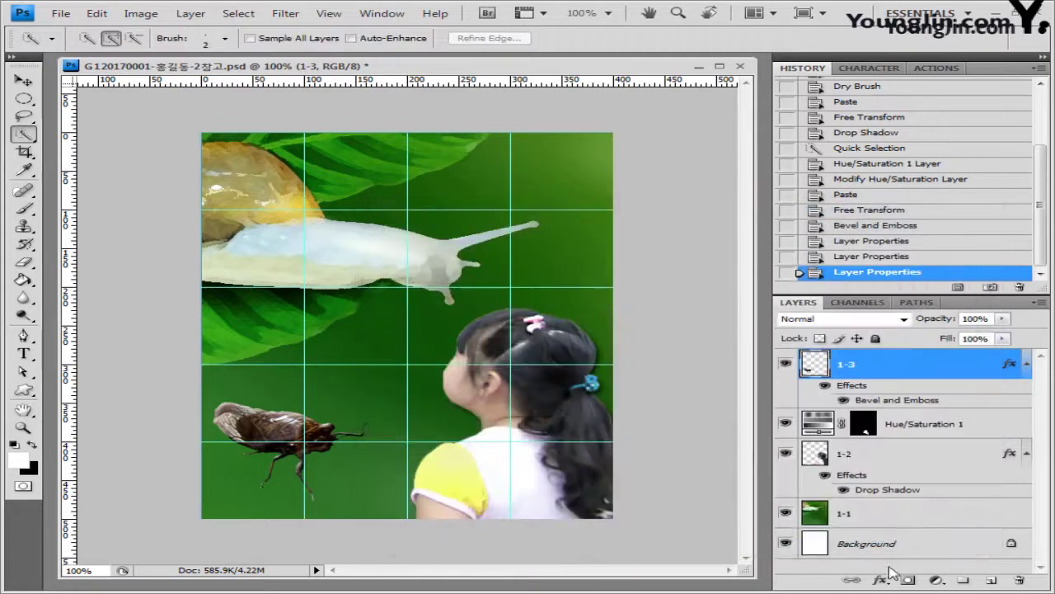
left_click(884, 580)
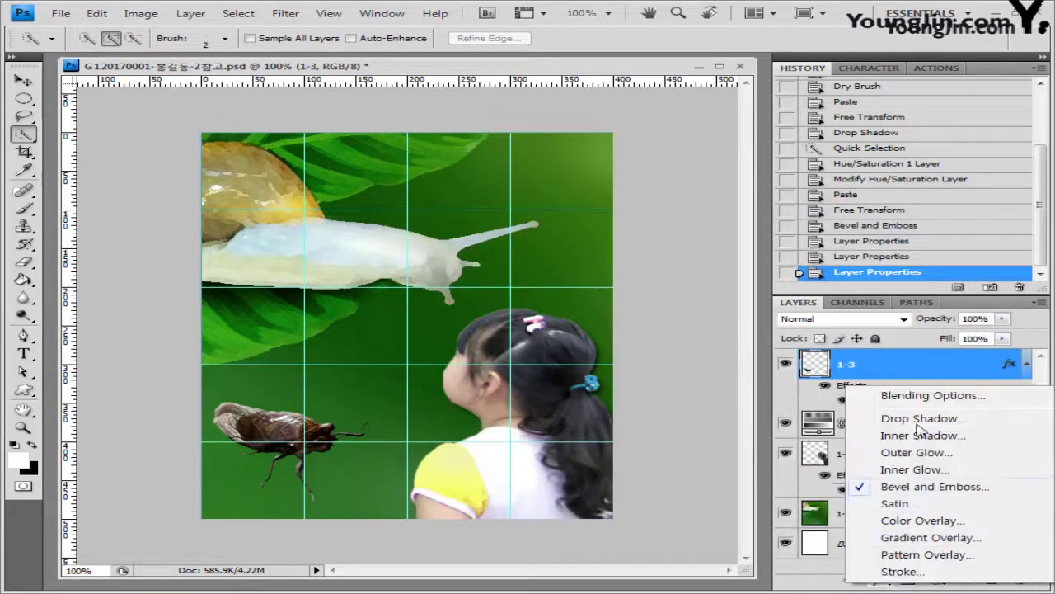
left_click(925, 373)
double_click(907, 371)
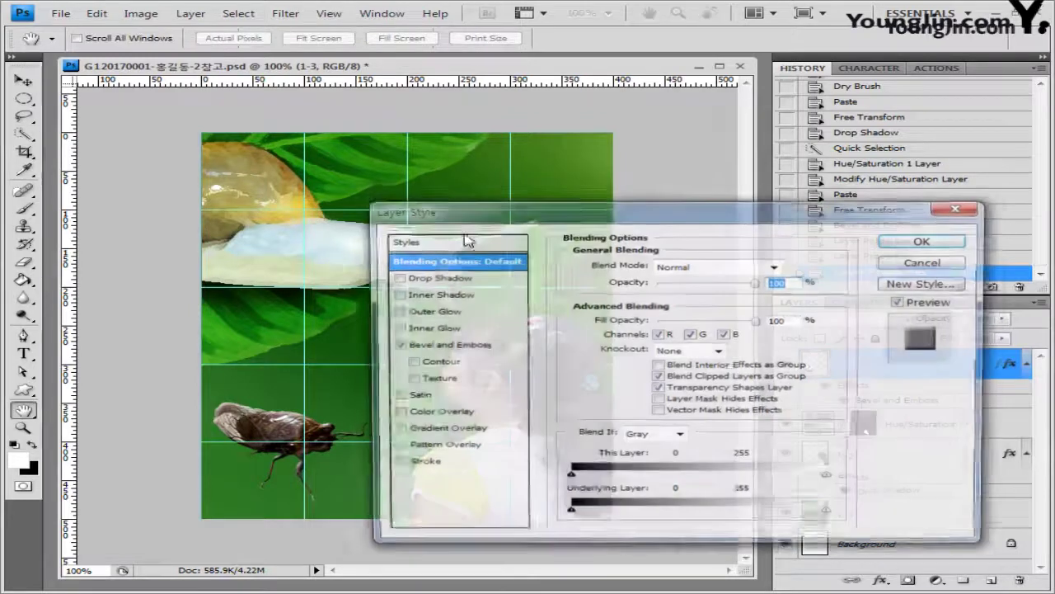
left_click(420, 346)
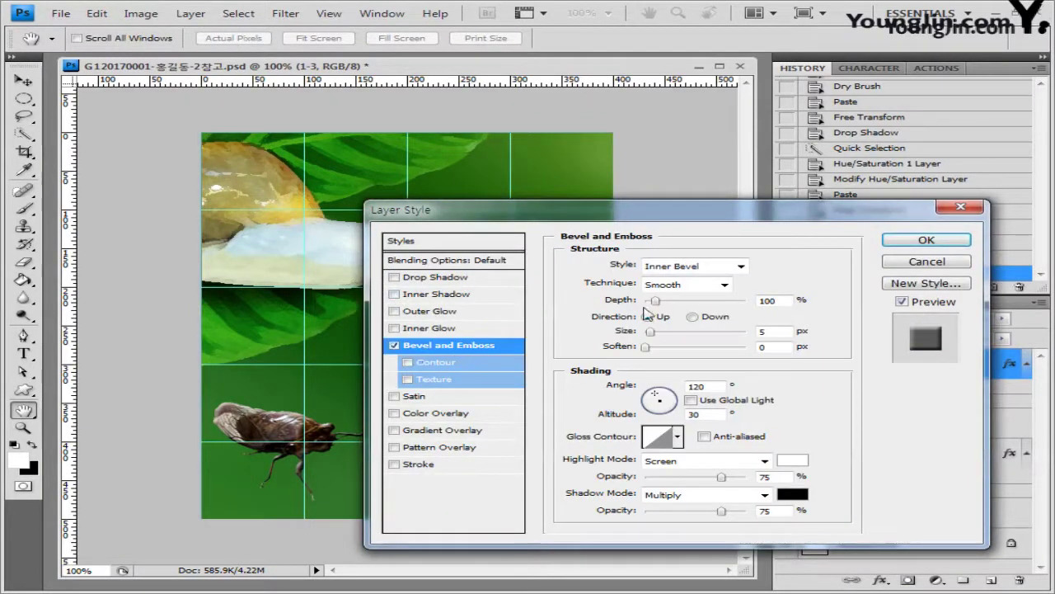
left_click(926, 262)
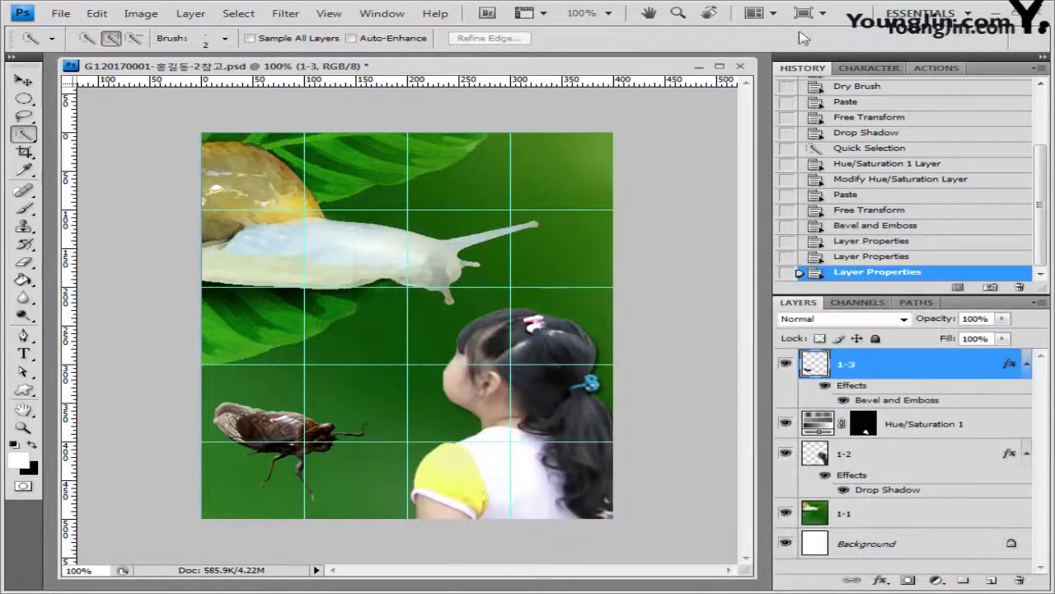
Replace the custom shapes with the Nature set and draw a fern shape layer over the insect.
left_click(24, 390)
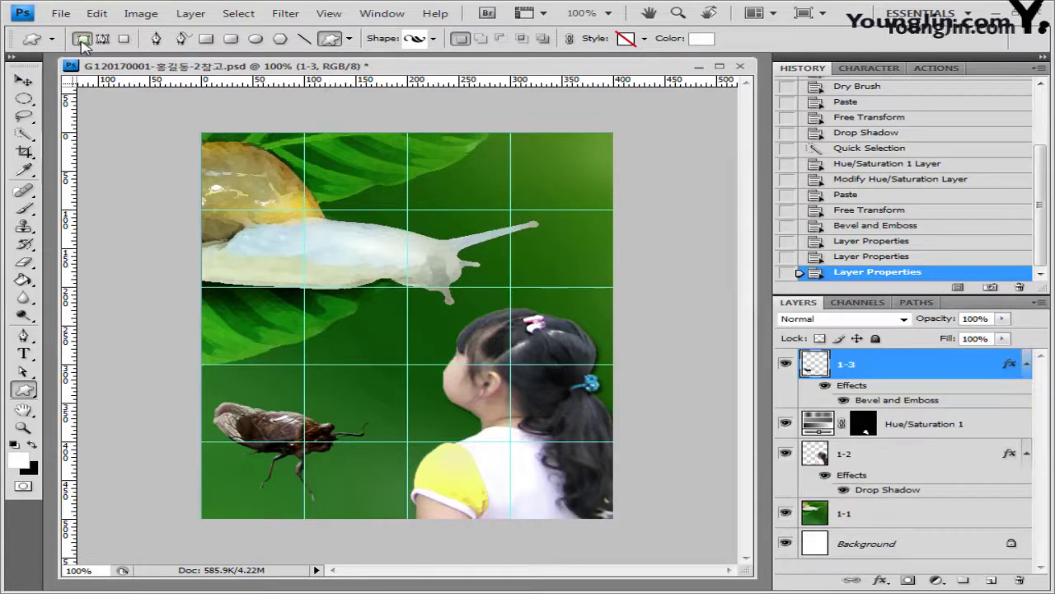
left_click(433, 39)
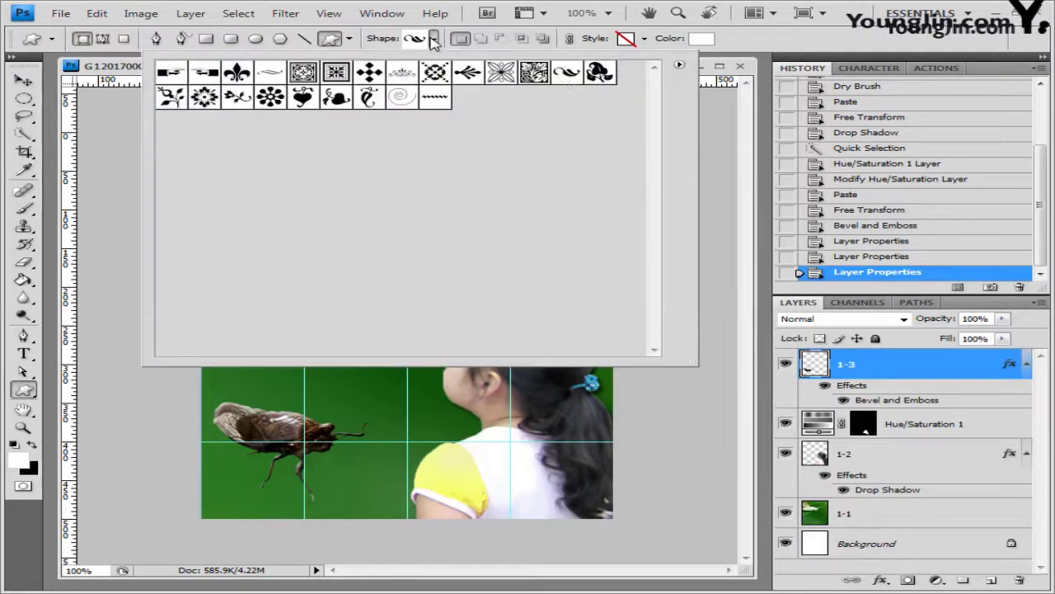
left_click(678, 65)
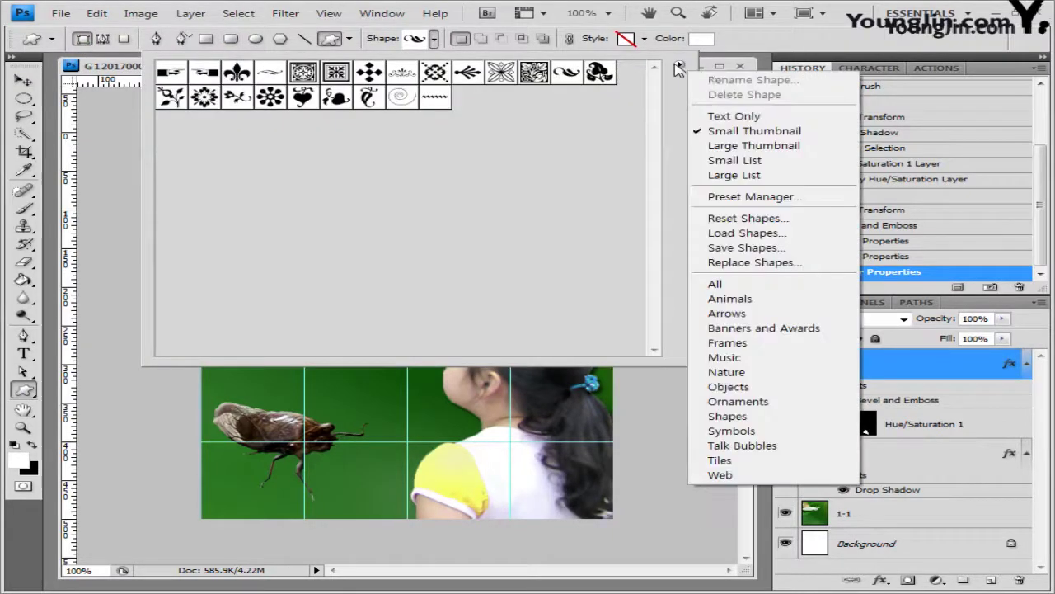
left_click(742, 372)
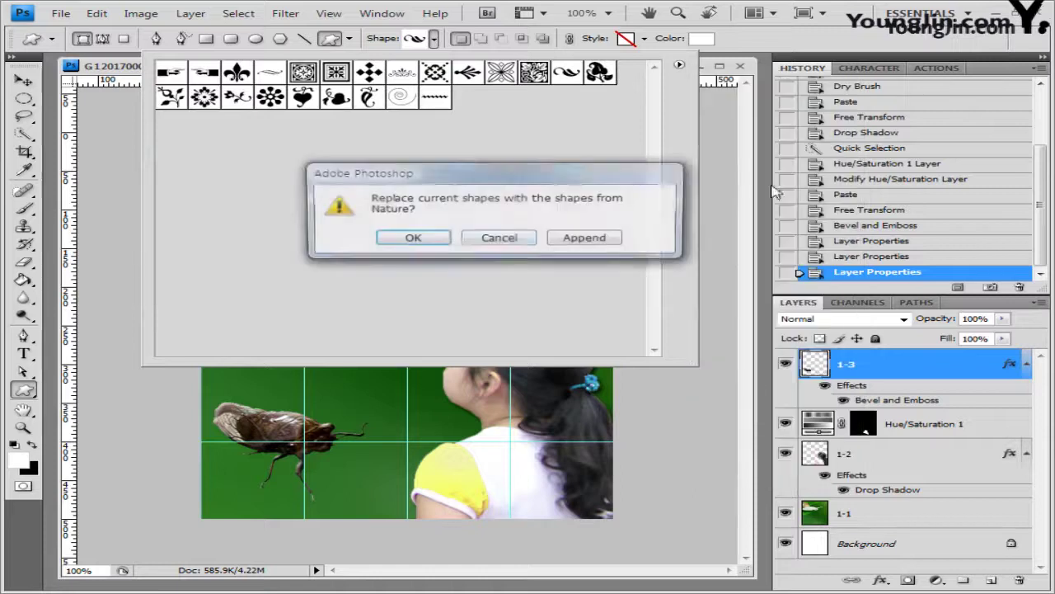
left_click(419, 237)
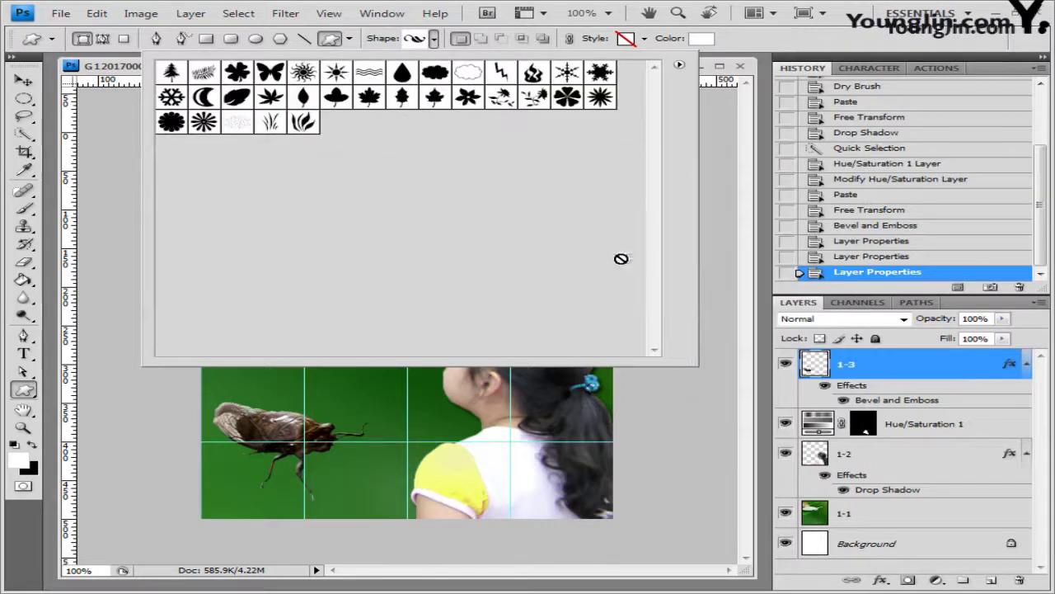
left_click(212, 77)
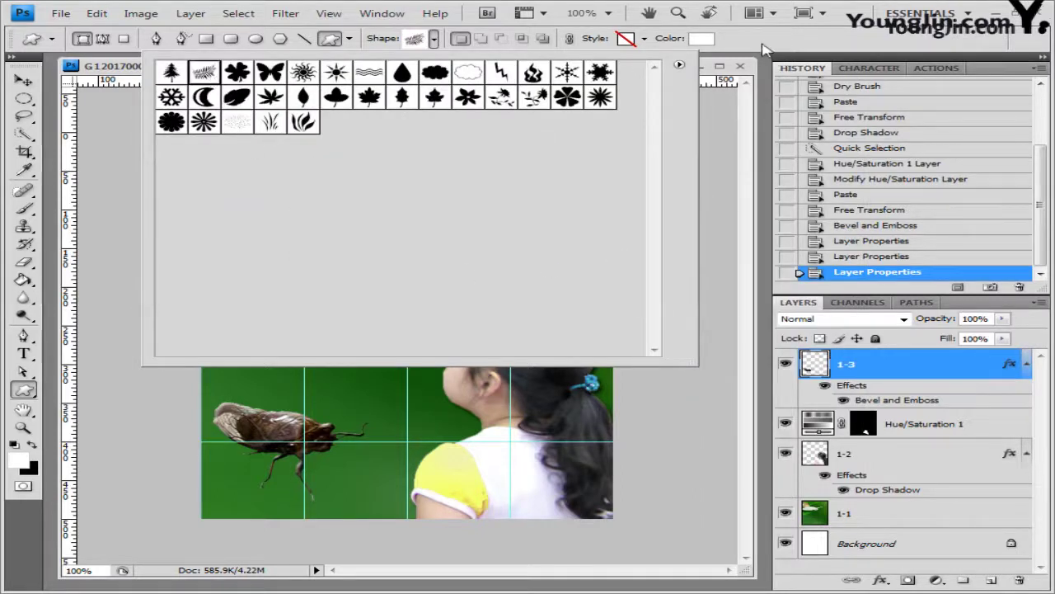
key("Return")
left_click_drag(221, 361, 387, 459)
Transform the fern shape, moving it into the canvas's lower-left corner and enlarging it so it runs past the edges.
key("v")
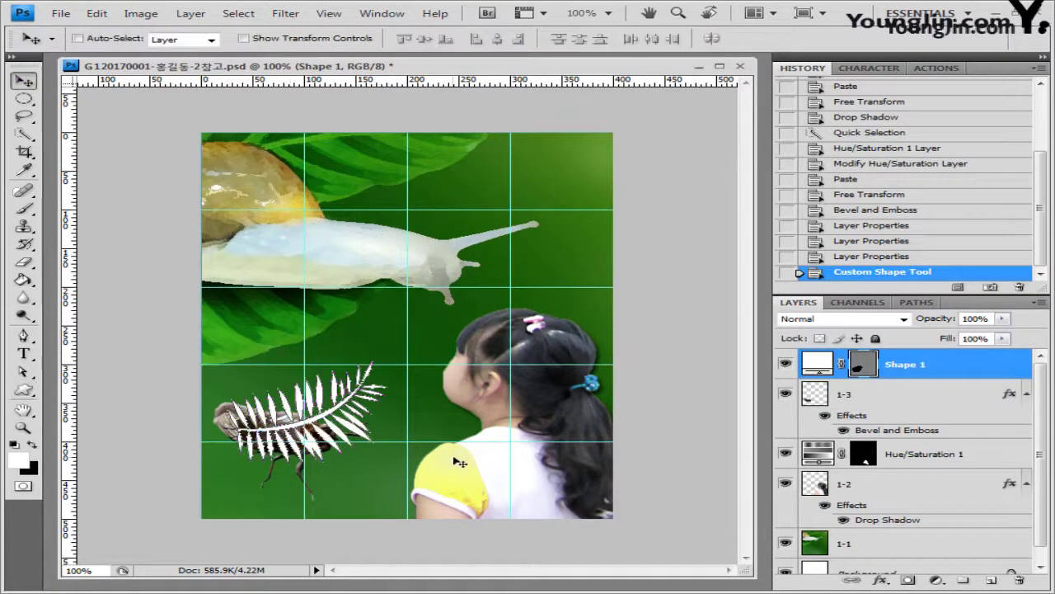
key("ctrl+t")
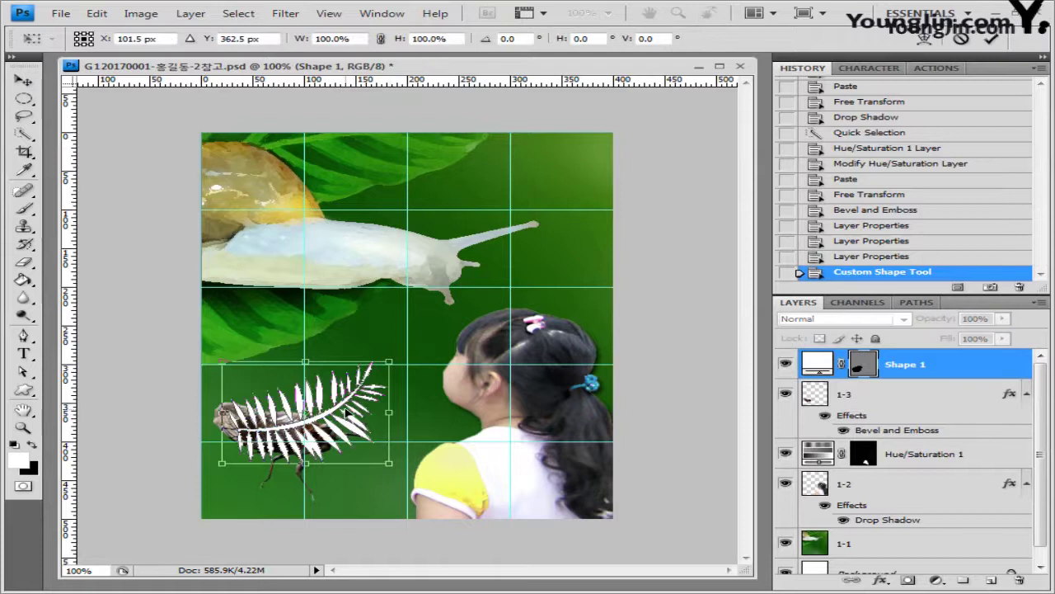
left_click_drag(347, 412, 306, 477)
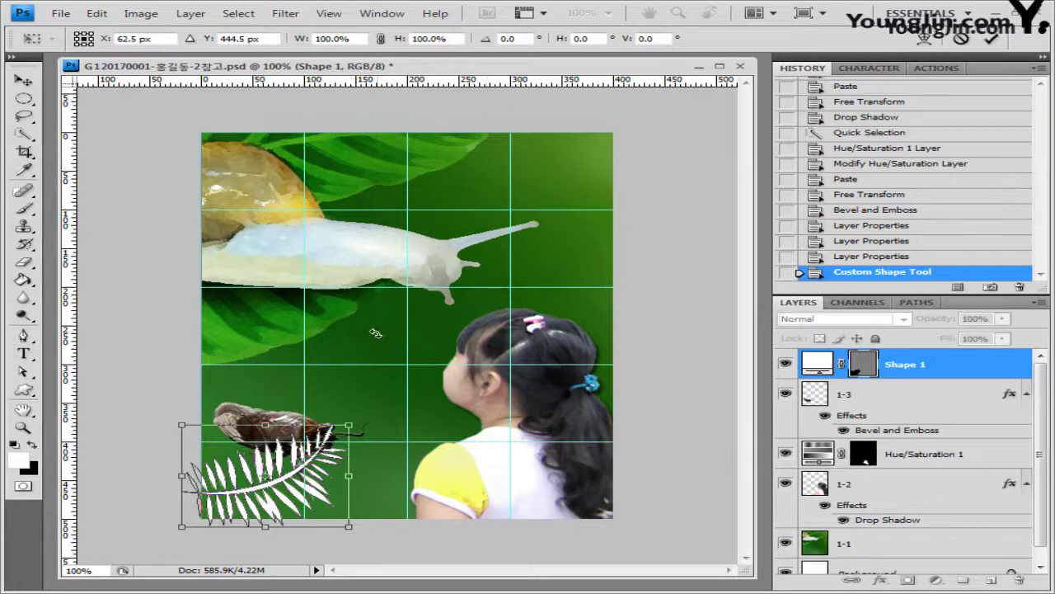
left_click_drag(376, 333, 363, 446)
key("Return")
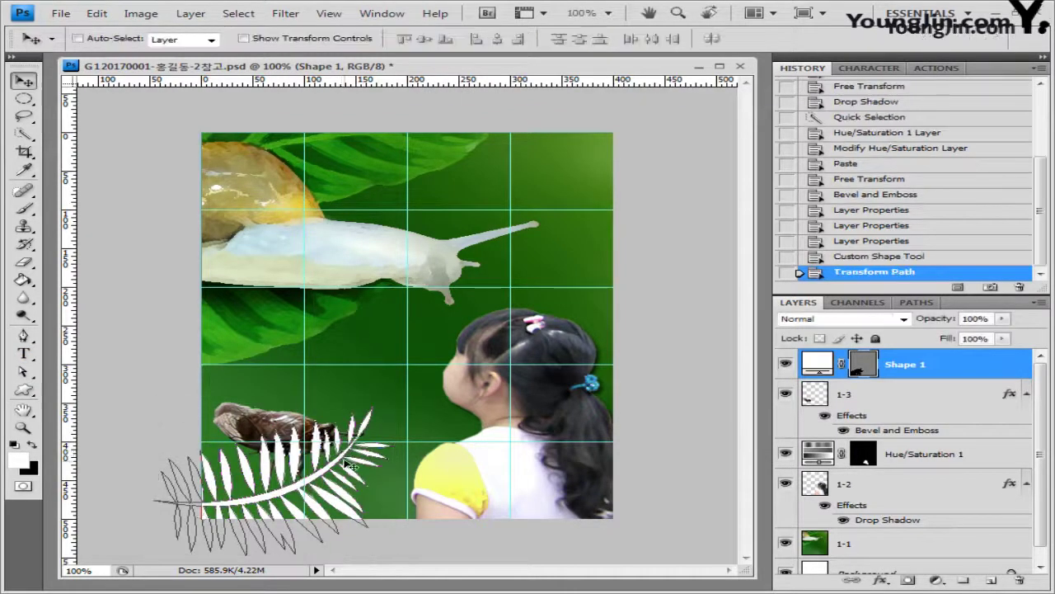
Set the fern shape's style to none and its fill color to ccff33.
left_click(23, 390)
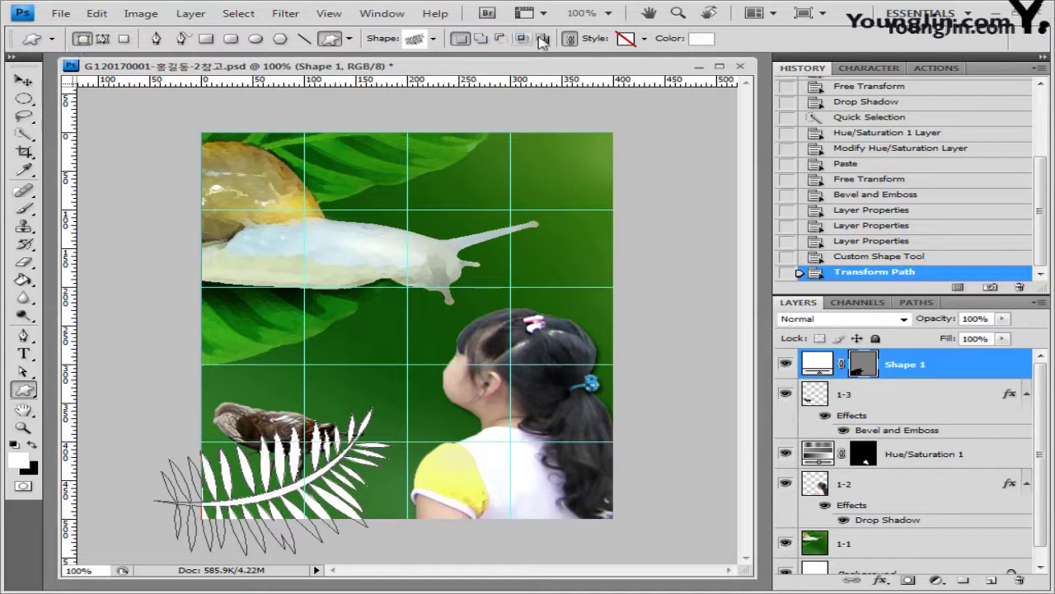
left_click(625, 39)
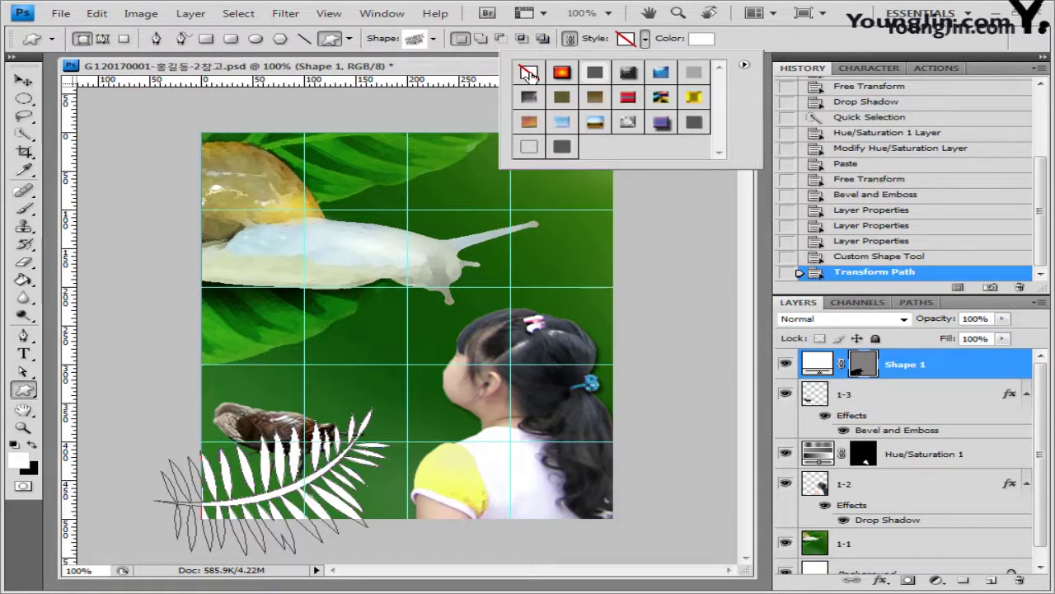
left_click(529, 72)
left_click(699, 39)
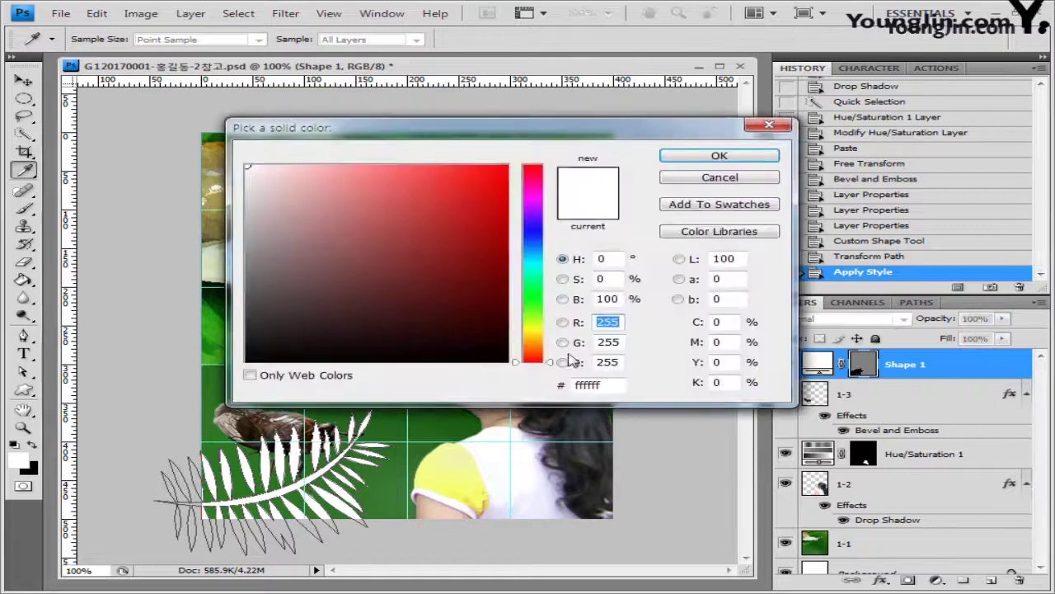
double_click(615, 384)
type("ccff33")
left_click(719, 155)
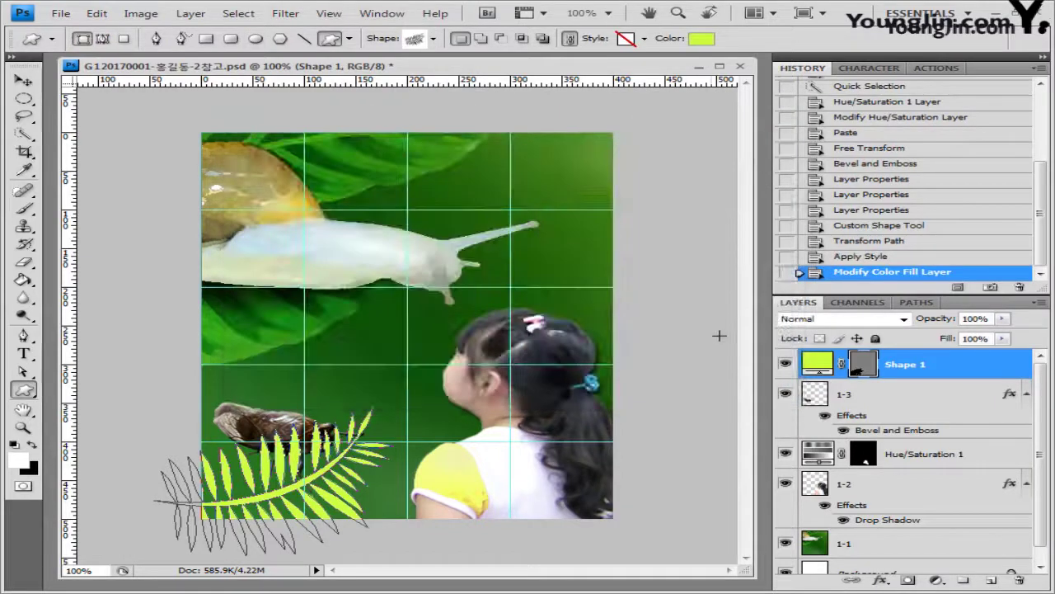
Add an Inner Shadow to the fern shape with 2 px distance and 2 px size, and disable Use Global Light.
double_click(961, 371)
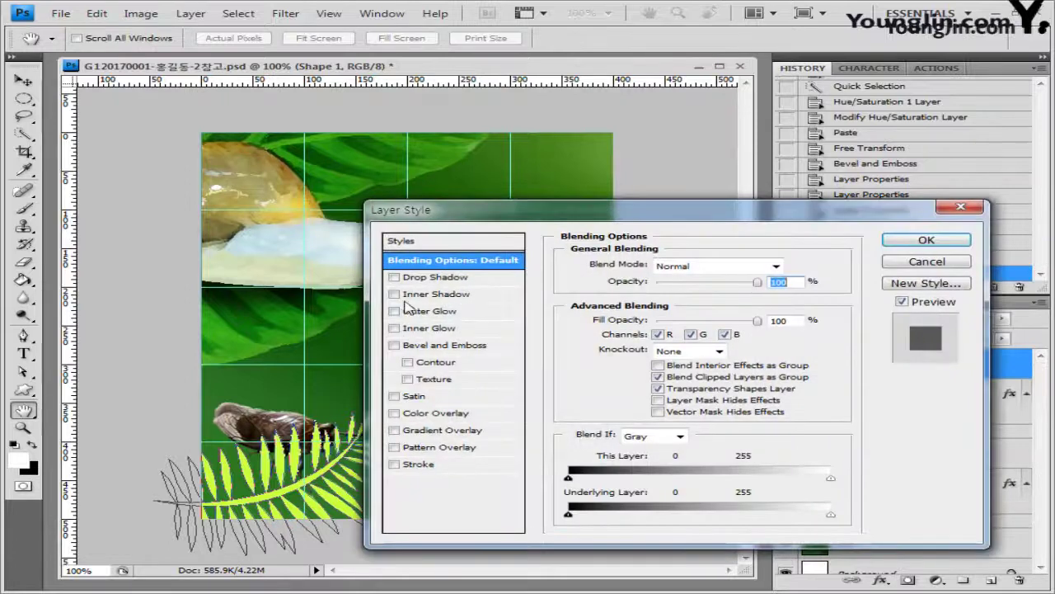
left_click(415, 295)
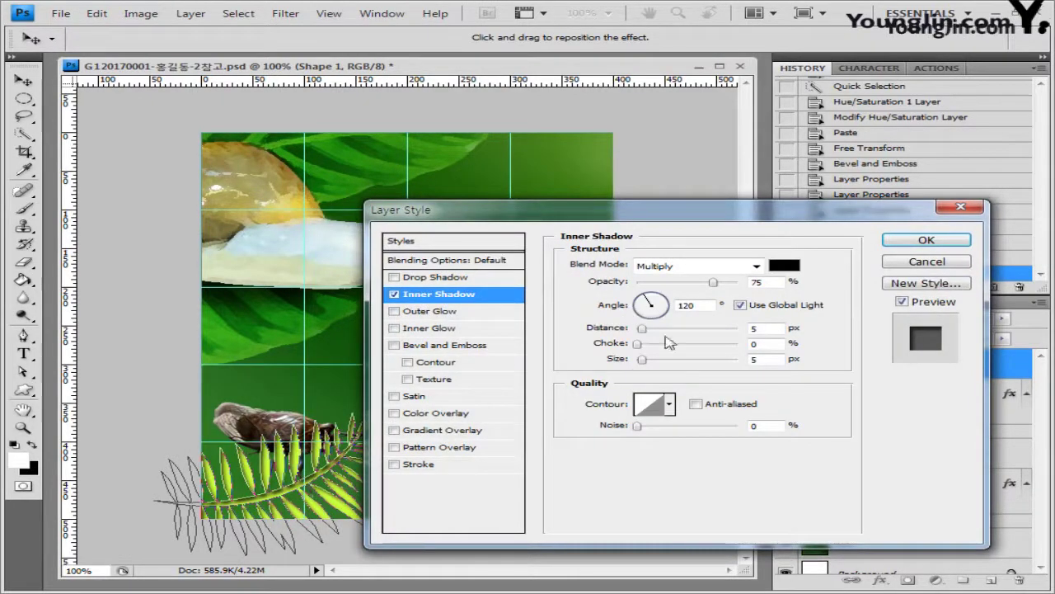
type("2")
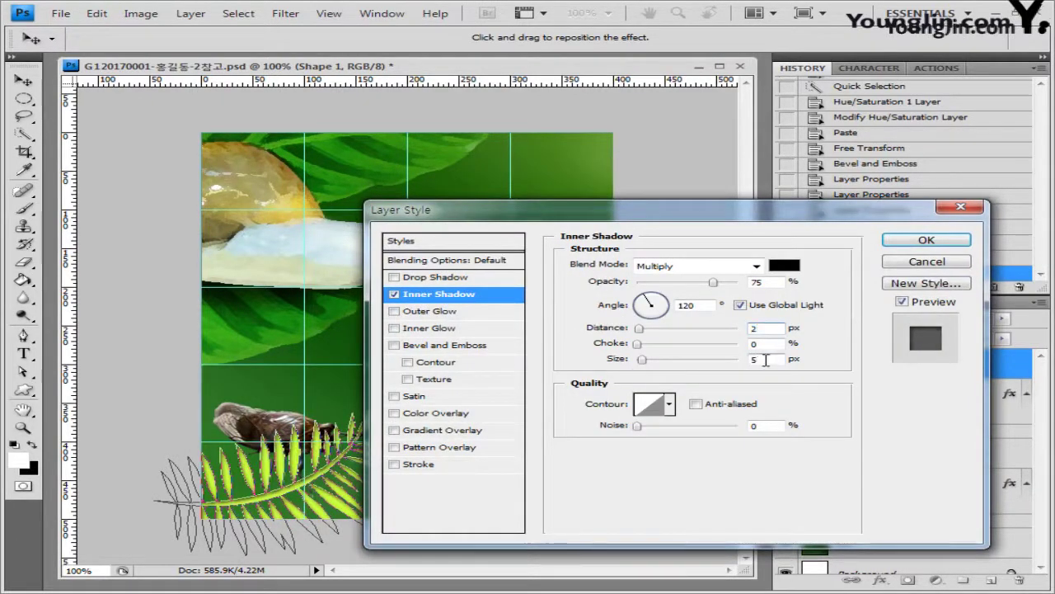
double_click(764, 360)
type("2")
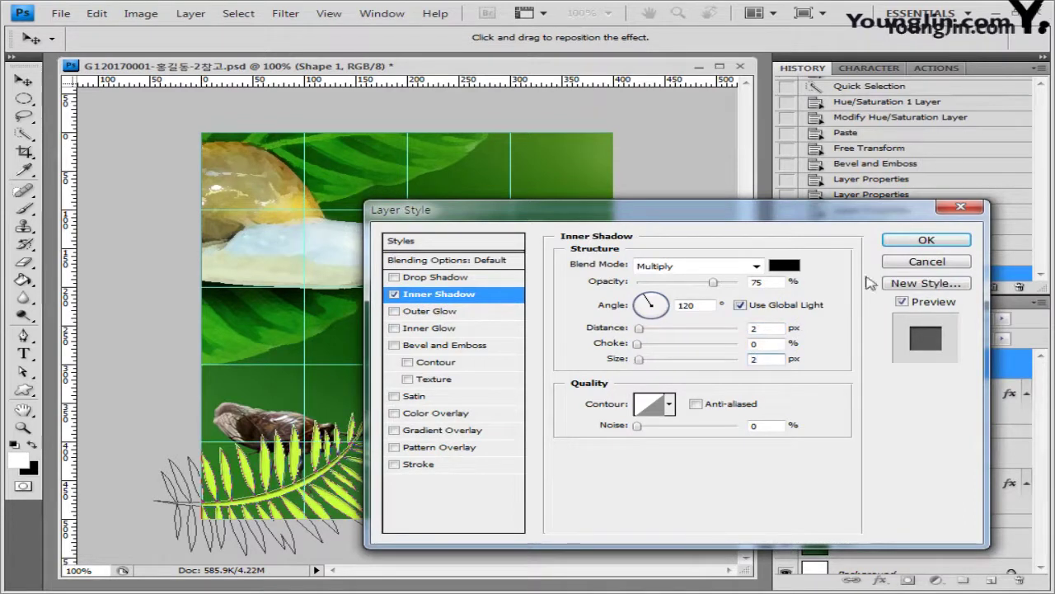
left_click(743, 305)
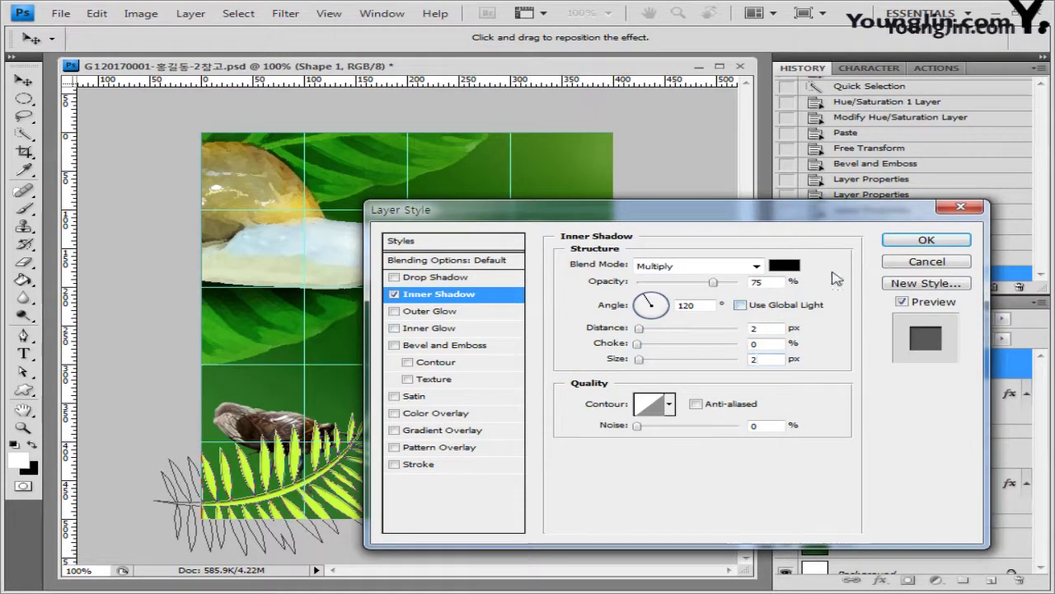
left_click(925, 240)
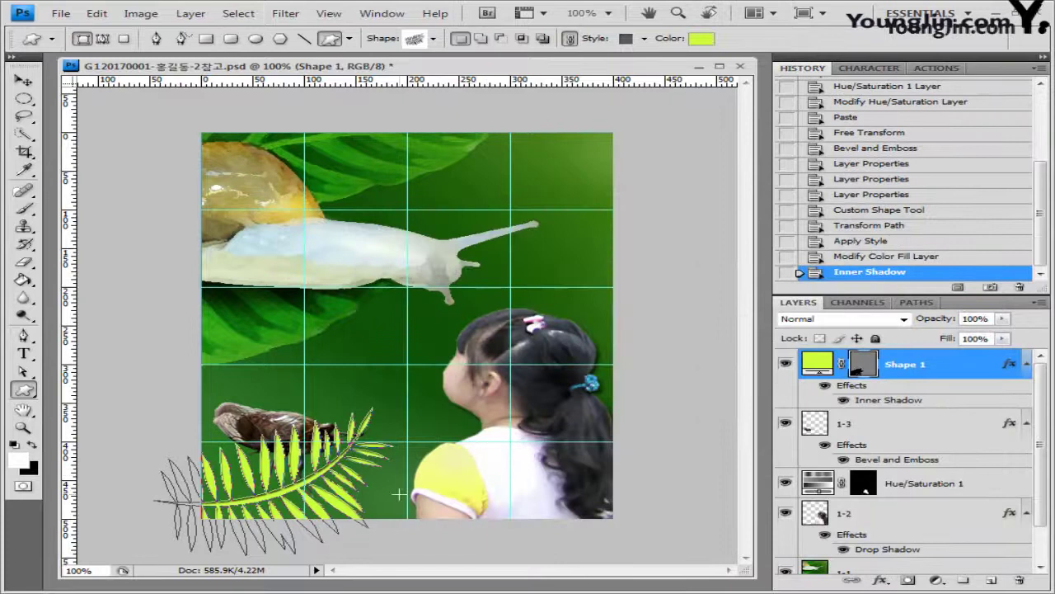
Select layer 1-3 and replace the current custom shapes with the Ornaments set.
left_click(860, 429)
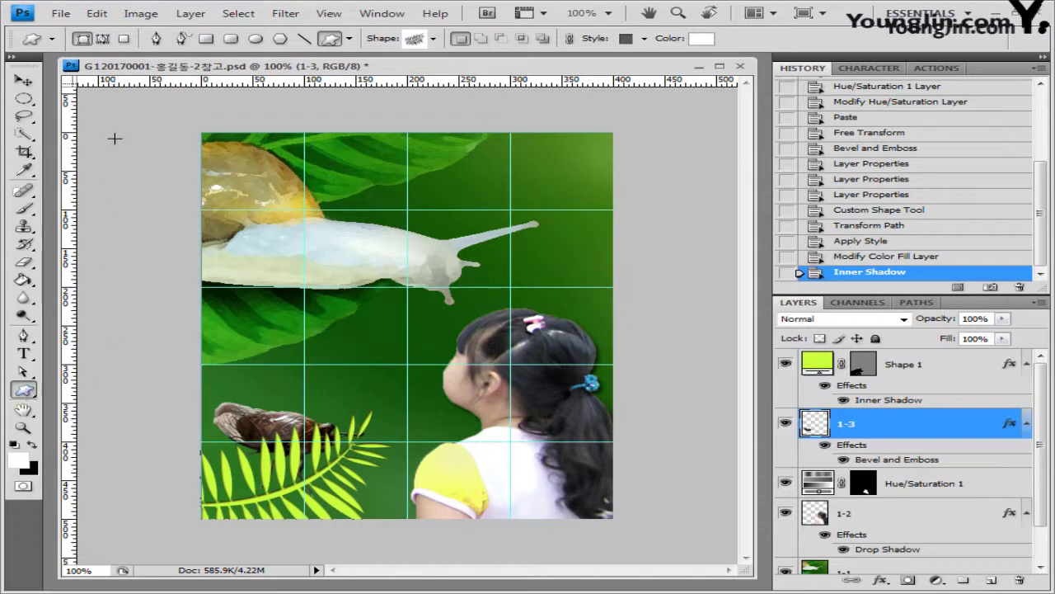
left_click(433, 39)
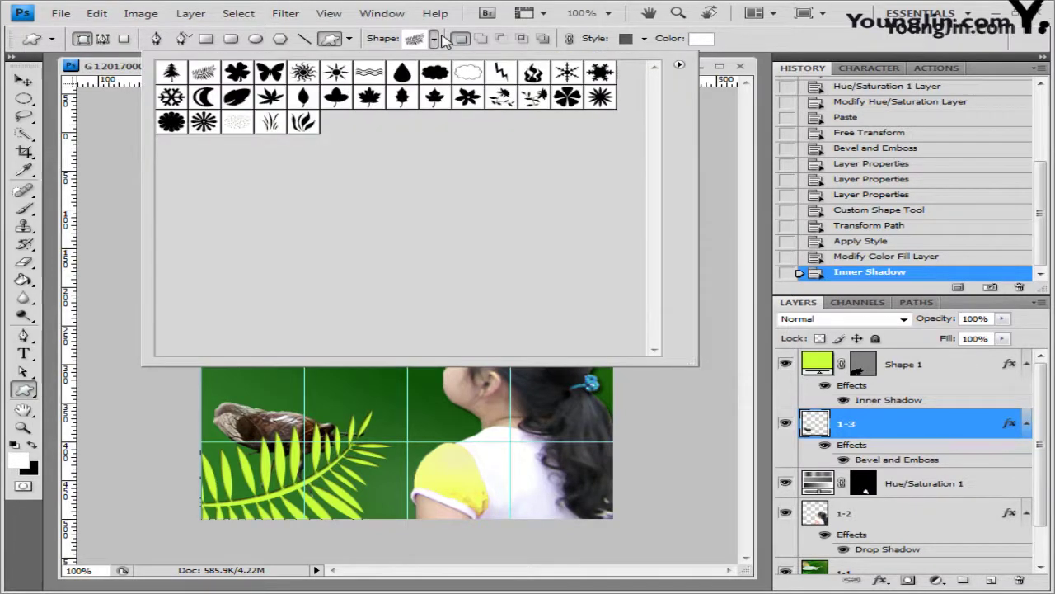
left_click(679, 64)
left_click(750, 406)
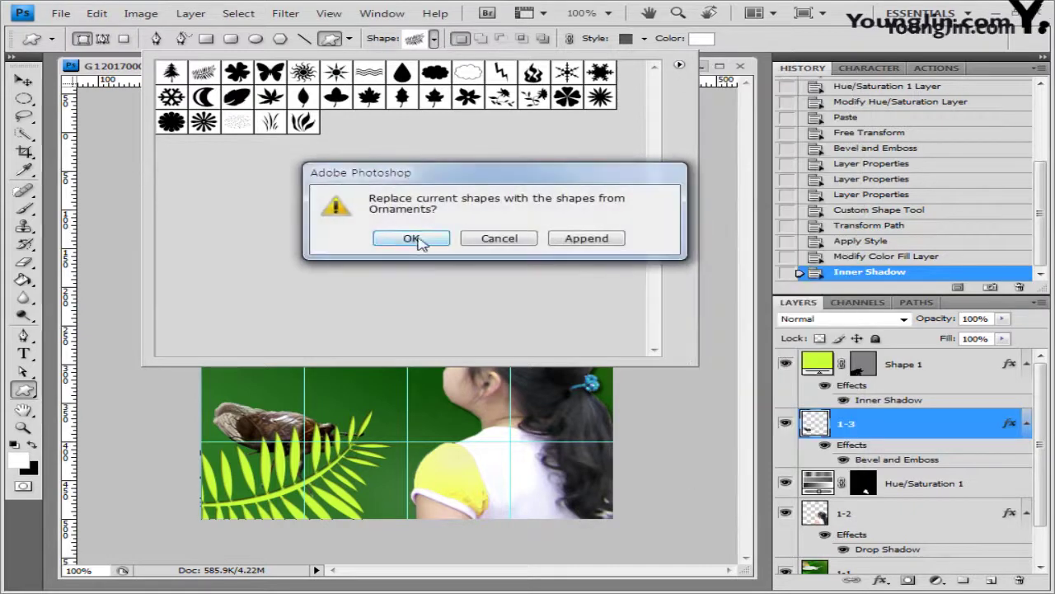
left_click(414, 239)
double_click(328, 102)
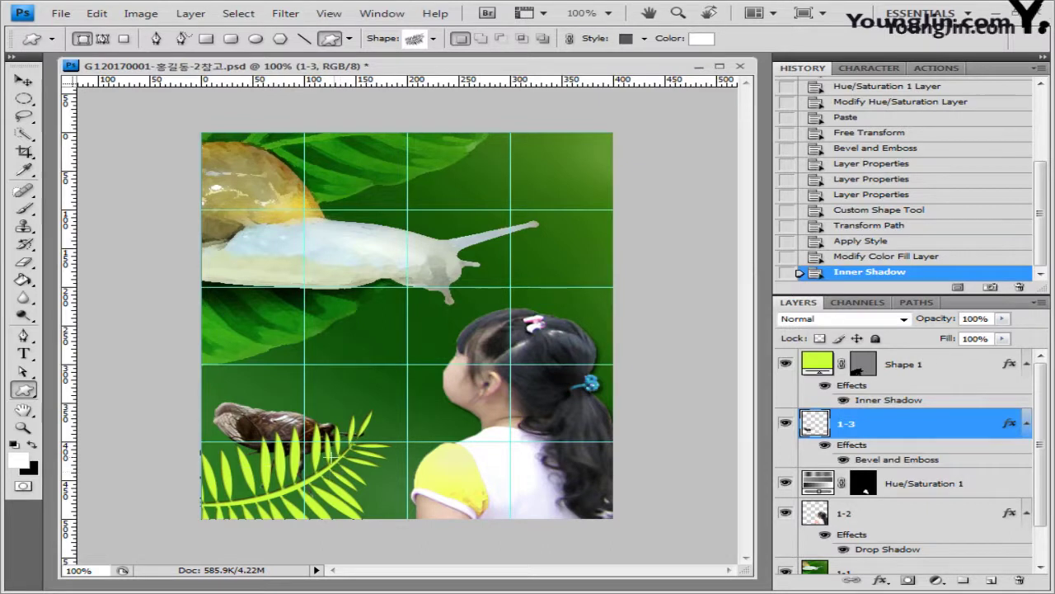
Move the fern's Shape 1 layer beneath the insect layer 1-3 and select layer 1-3.
left_click_drag(915, 365, 929, 468)
left_click(892, 368)
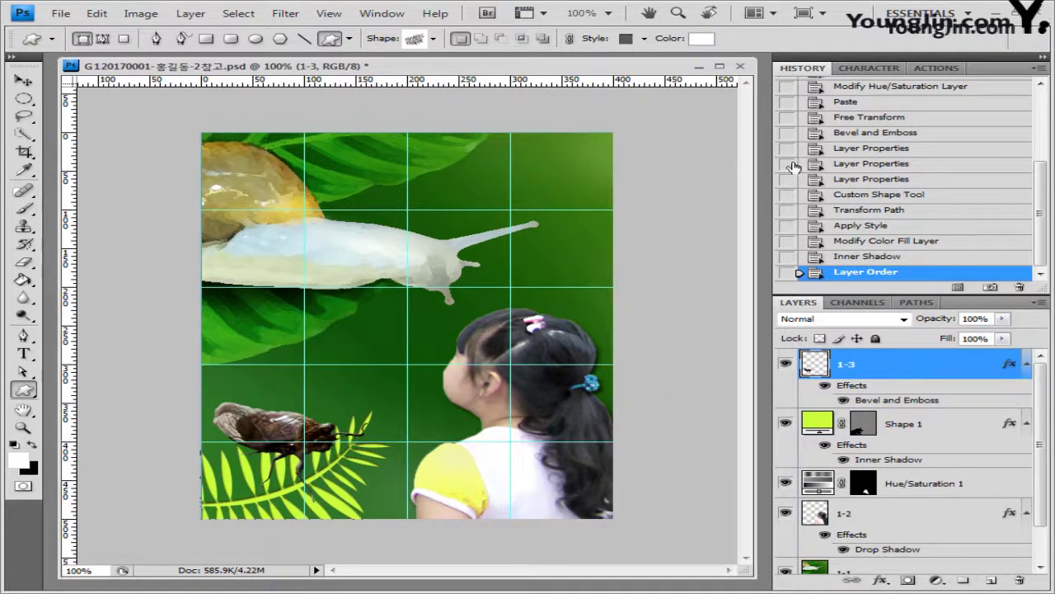
Draw the leaf ornament custom shape above the girl's head, scale it to about 86.5% by 70.3% and place it over her hair.
left_click_drag(505, 268, 594, 349)
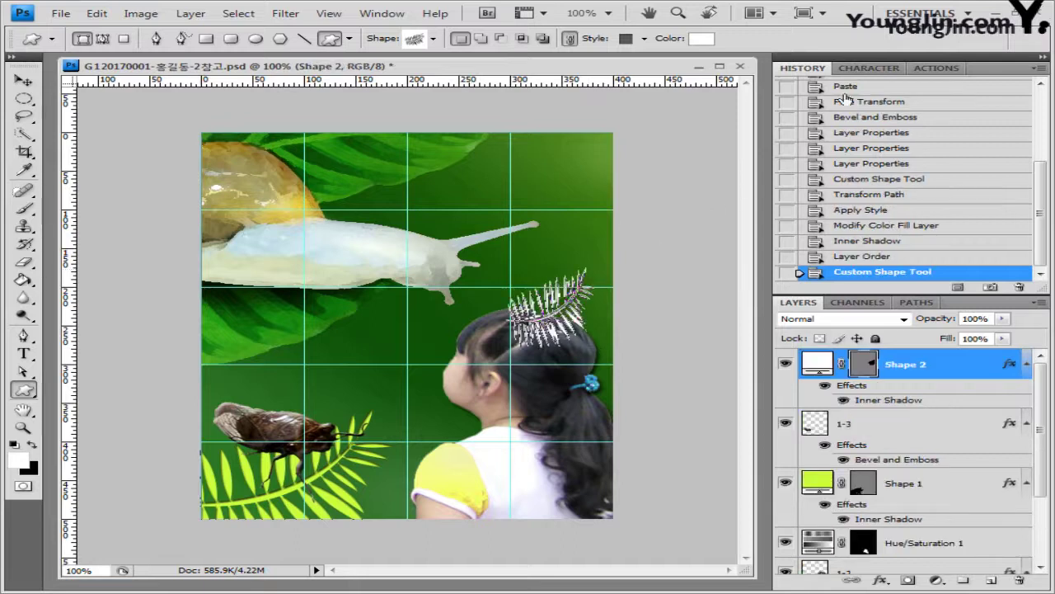
key("ctrl+z")
left_click(432, 38)
left_click(600, 73)
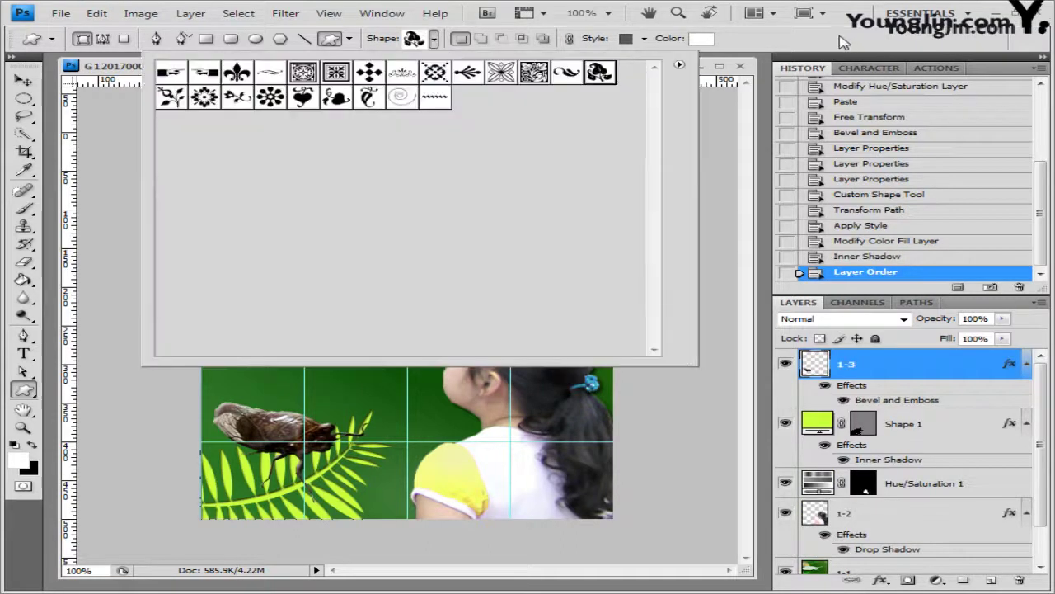
key("Return")
left_click_drag(480, 252, 574, 346)
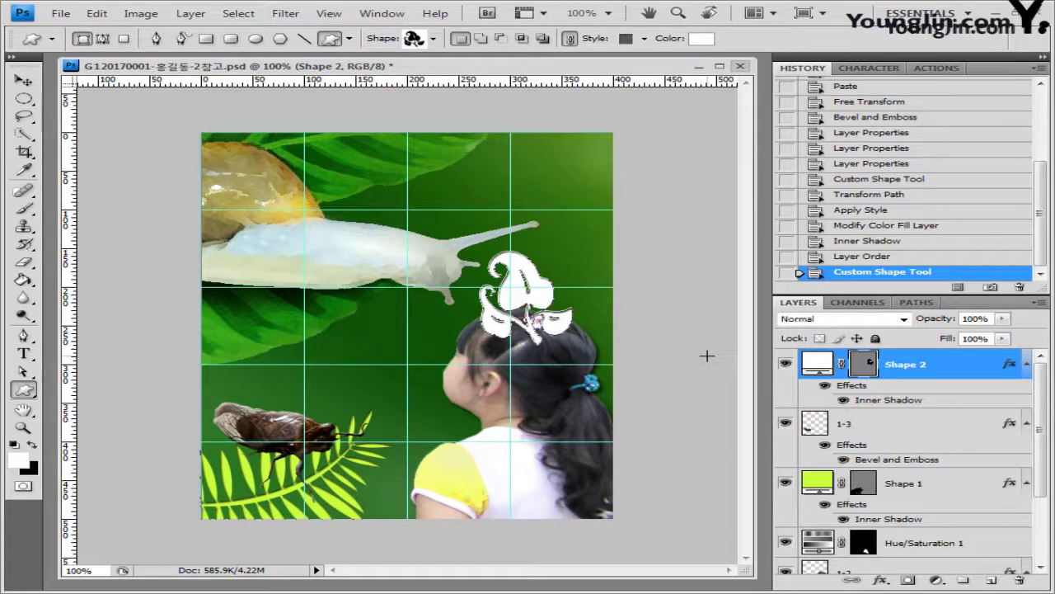
key("ctrl+t")
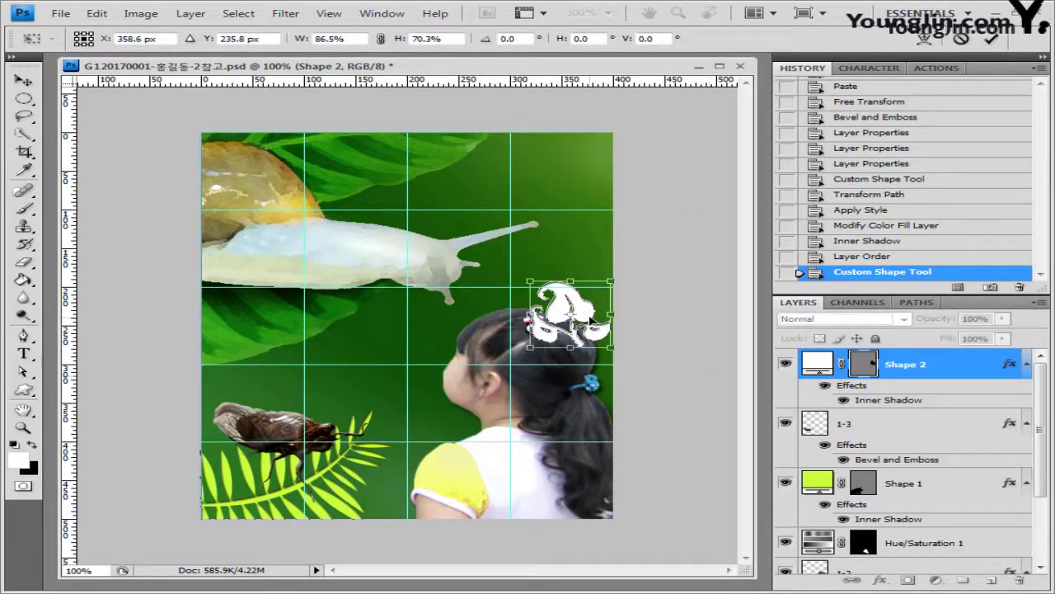
key("Return")
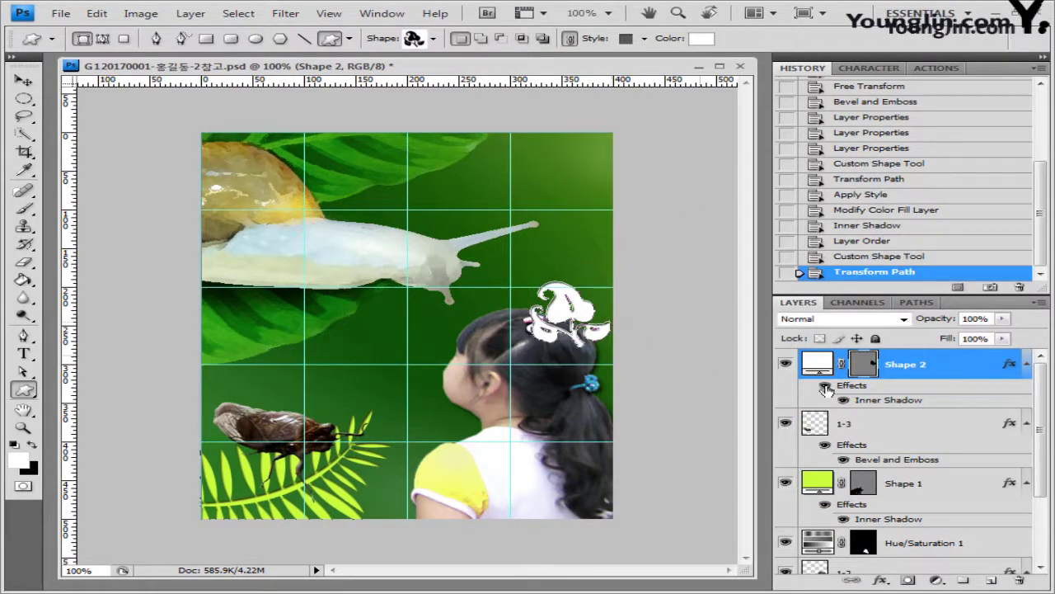
Set the leaf ornament shape's style to none.
double_click(970, 368)
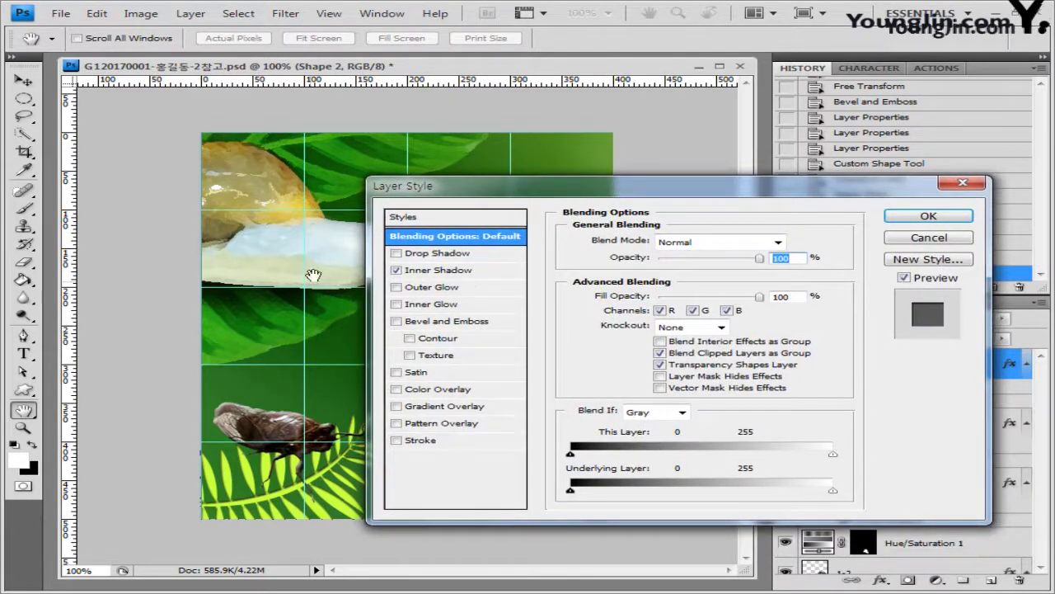
left_click(929, 239)
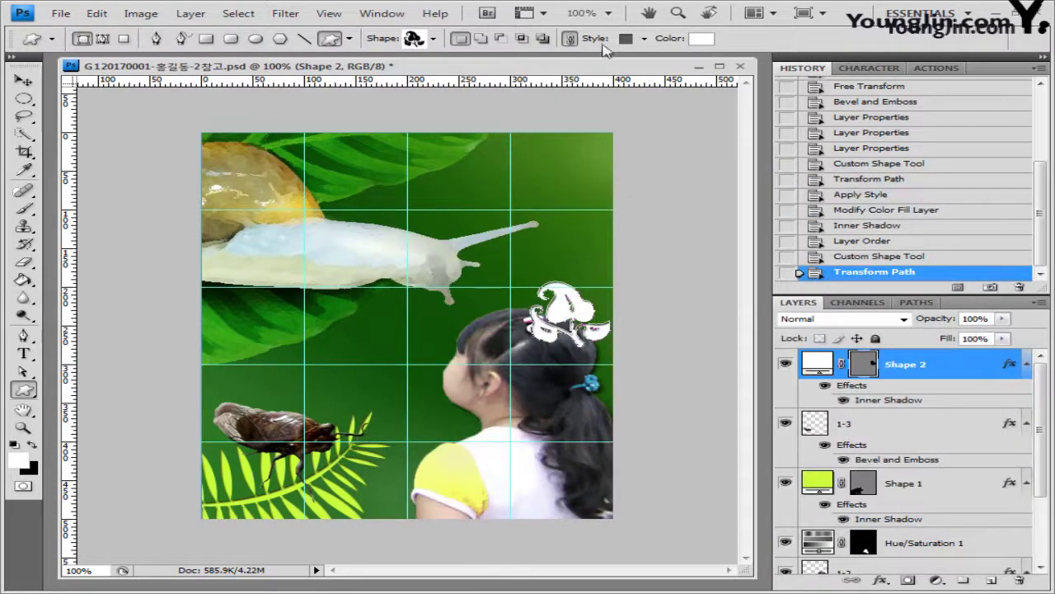
left_click(644, 38)
left_click(529, 72)
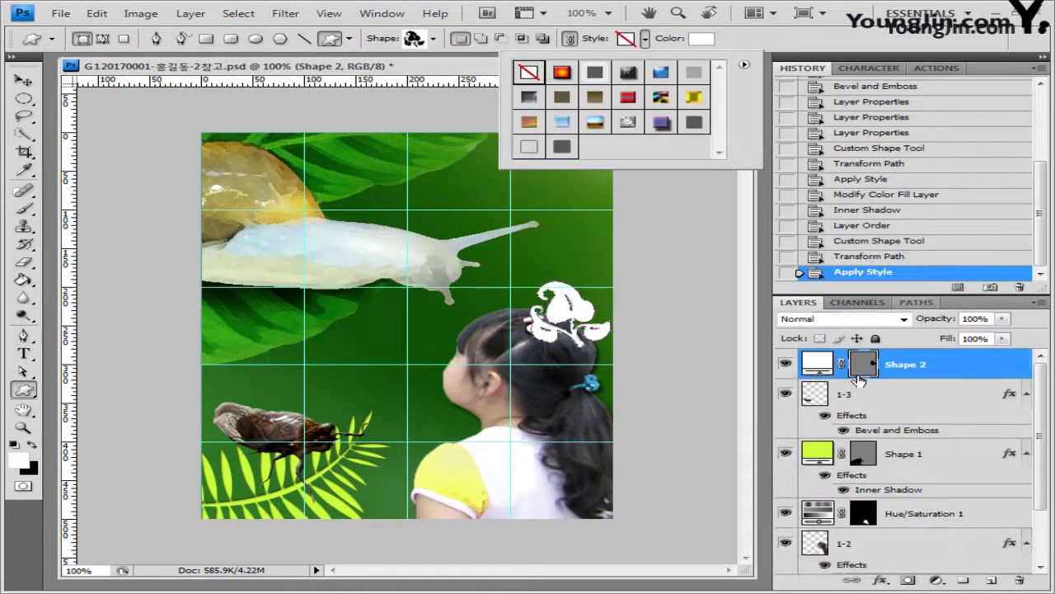
Enable the Inner Shadow and Gradient Overlay effects for the leaf ornament's Shape 2 layer.
left_click(986, 366)
double_click(986, 367)
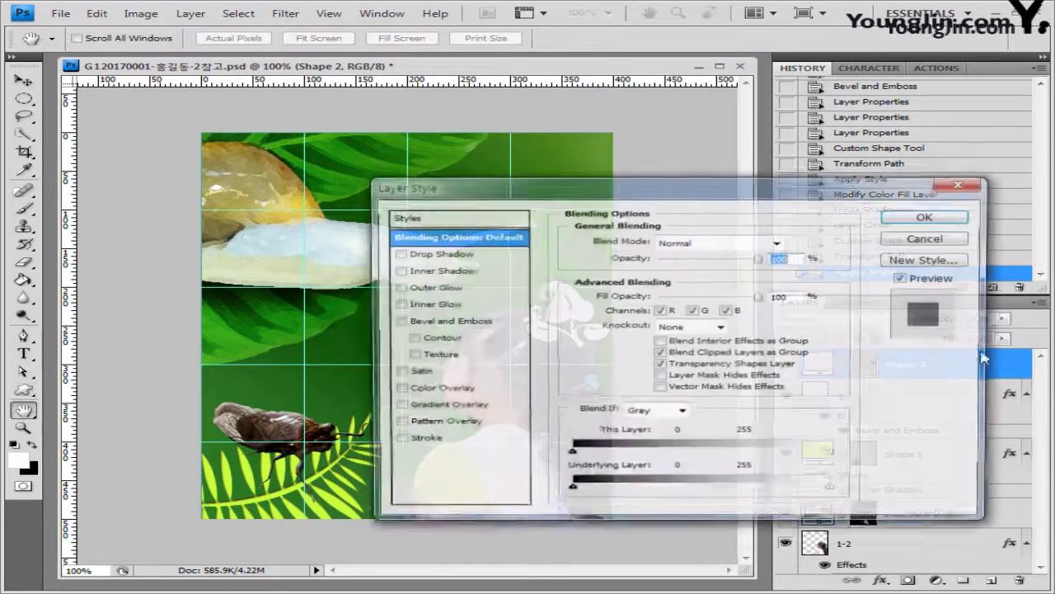
left_click(415, 272)
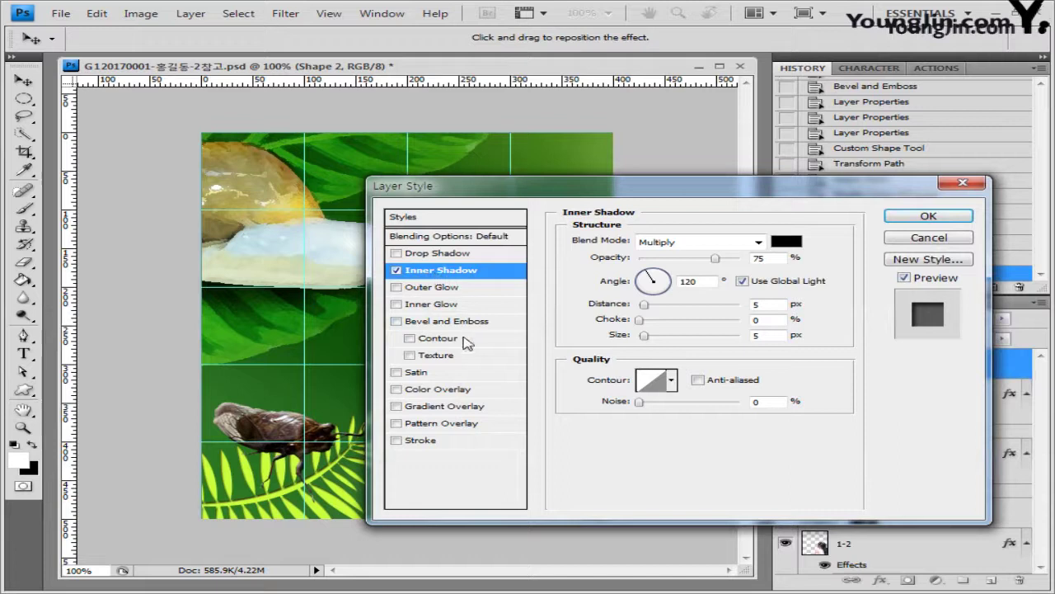
left_click(449, 408)
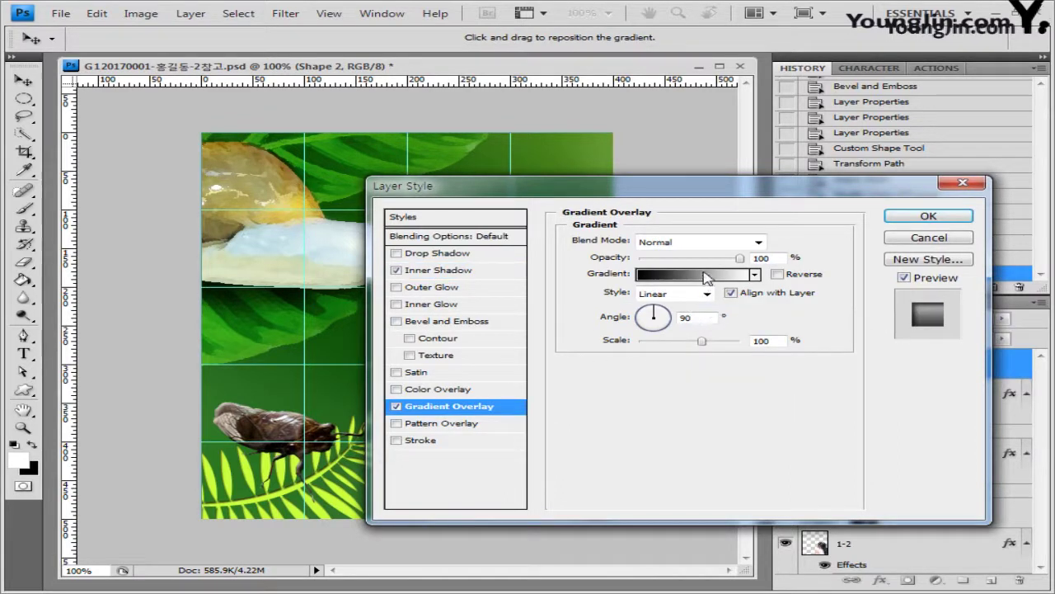
Set the ornament's Gradient Overlay to run from ff6600 to ffff99 and apply the layer style.
left_click(705, 275)
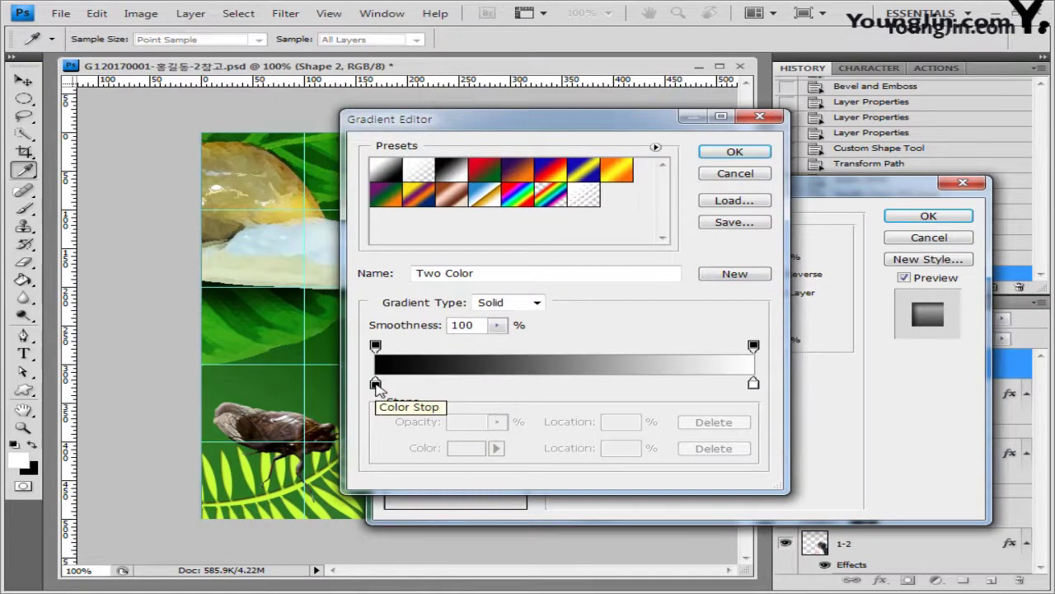
double_click(375, 384)
double_click(593, 385)
type("ff6600")
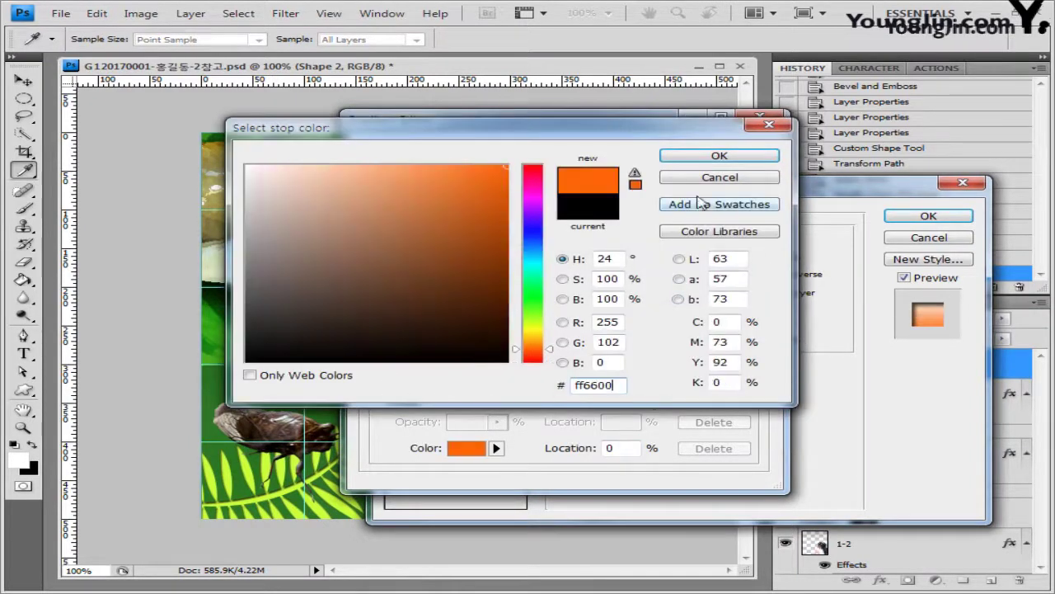
left_click(720, 157)
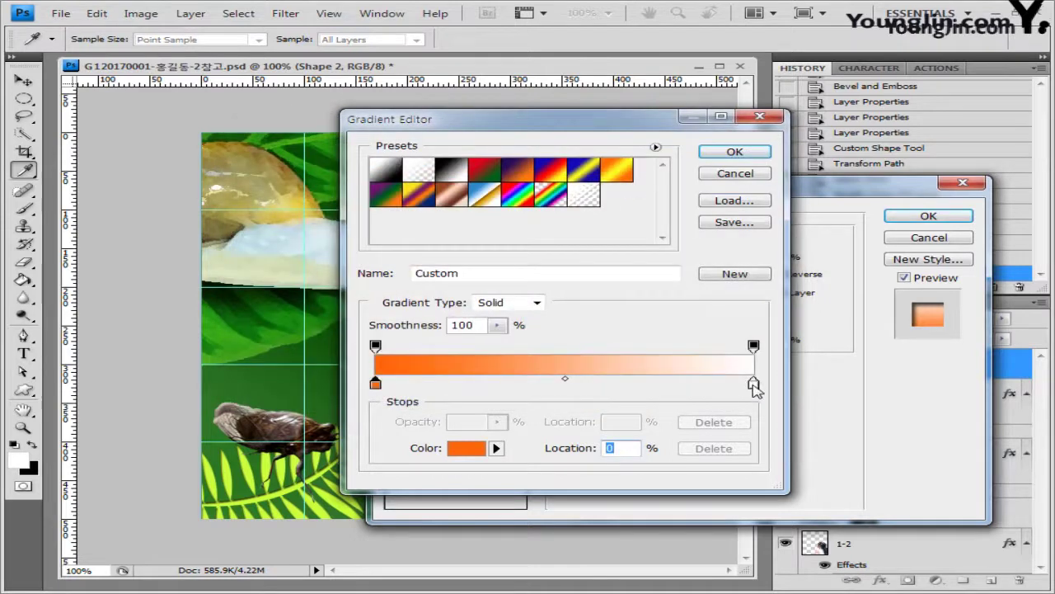
double_click(754, 384)
double_click(594, 385)
type("ffff99")
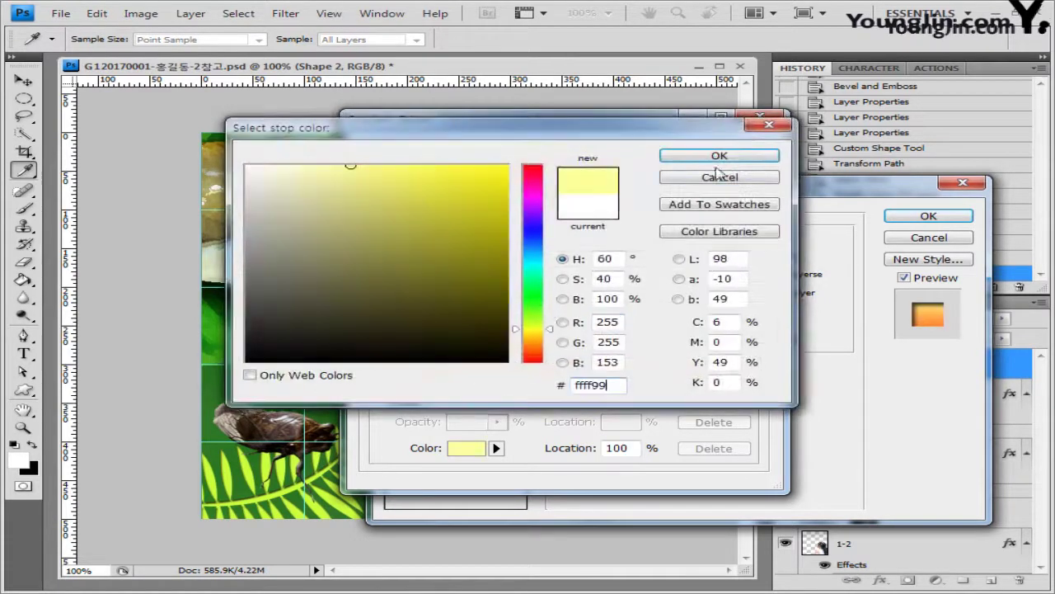
left_click(718, 158)
left_click(734, 151)
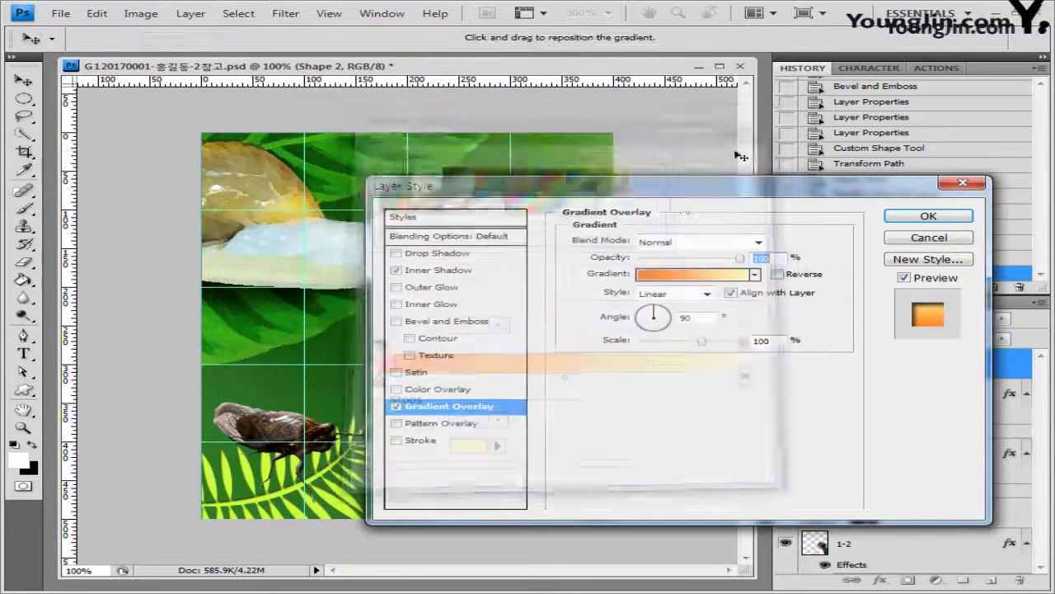
left_click(927, 216)
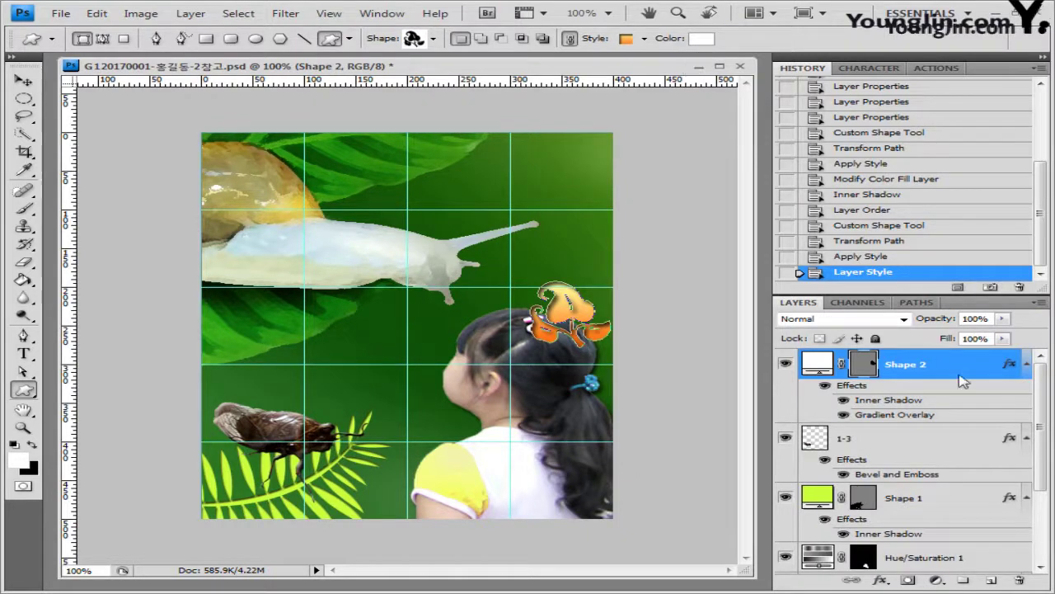
Set the leaf ornament's Inner Shadow to 3 px distance and 2 px size.
double_click(907, 402)
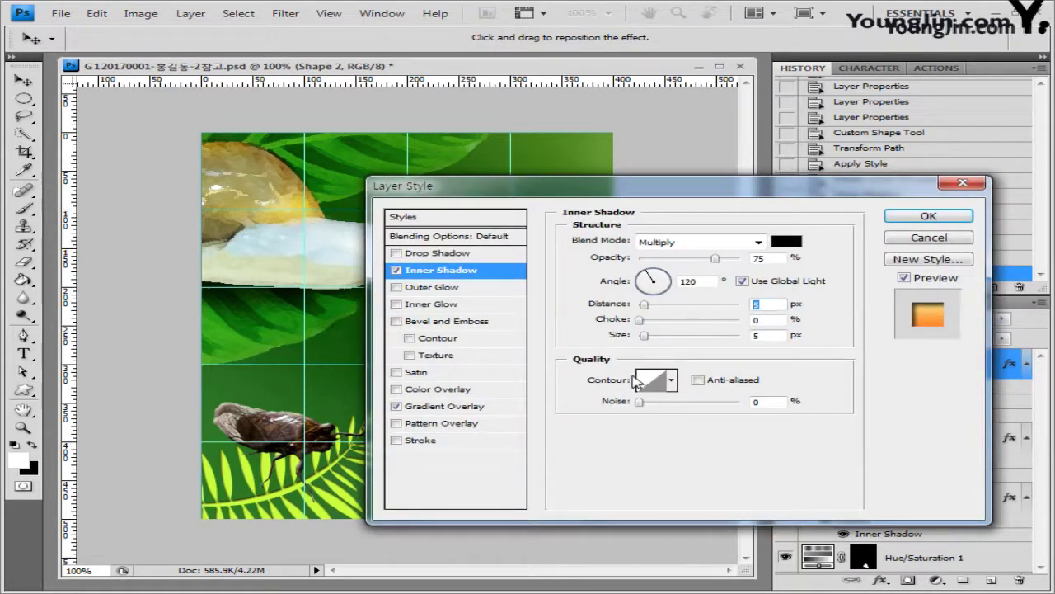
type("3")
double_click(763, 335)
type("2")
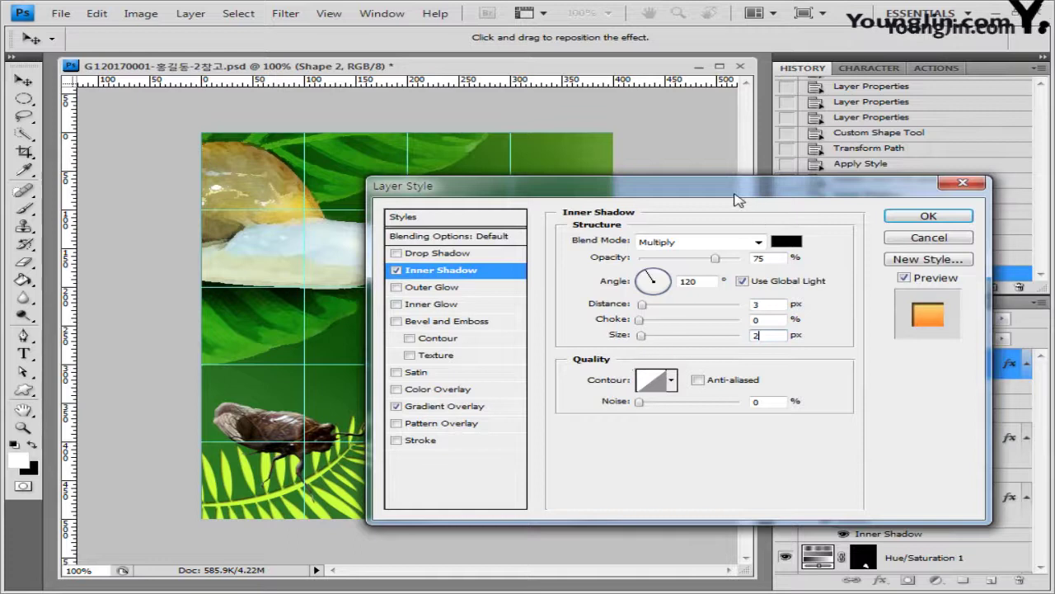
left_click_drag(736, 188, 628, 239)
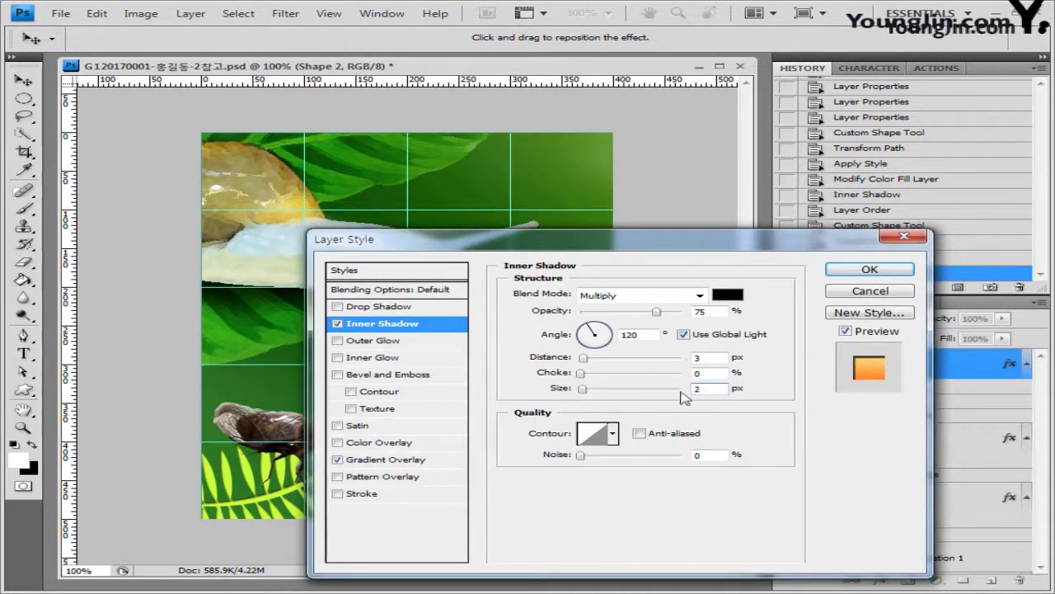
left_click(906, 268)
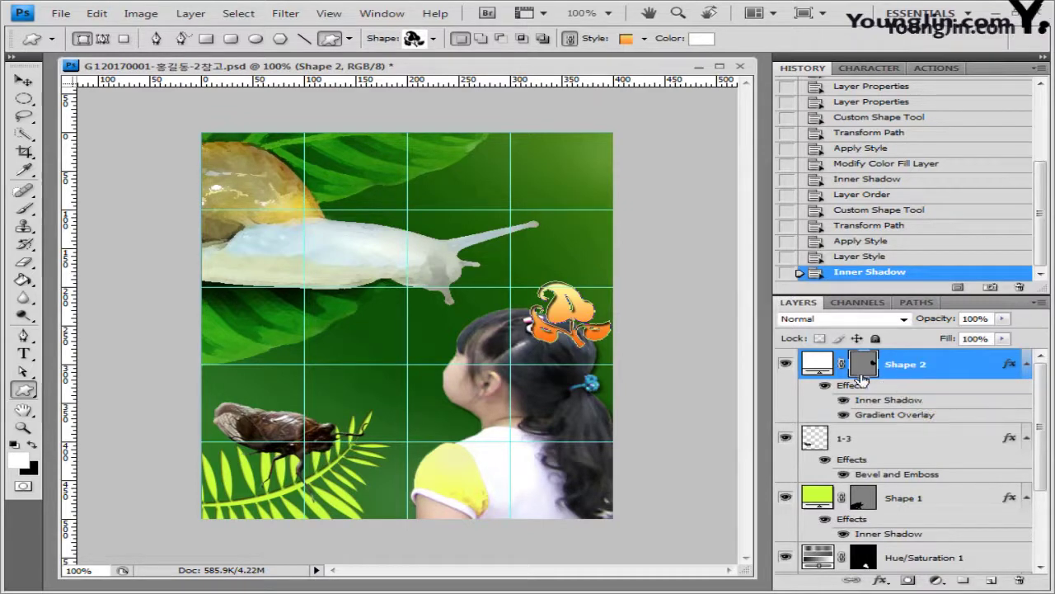
Fit the document window around the image at 100% zoom and reposition it in the workspace.
key("v")
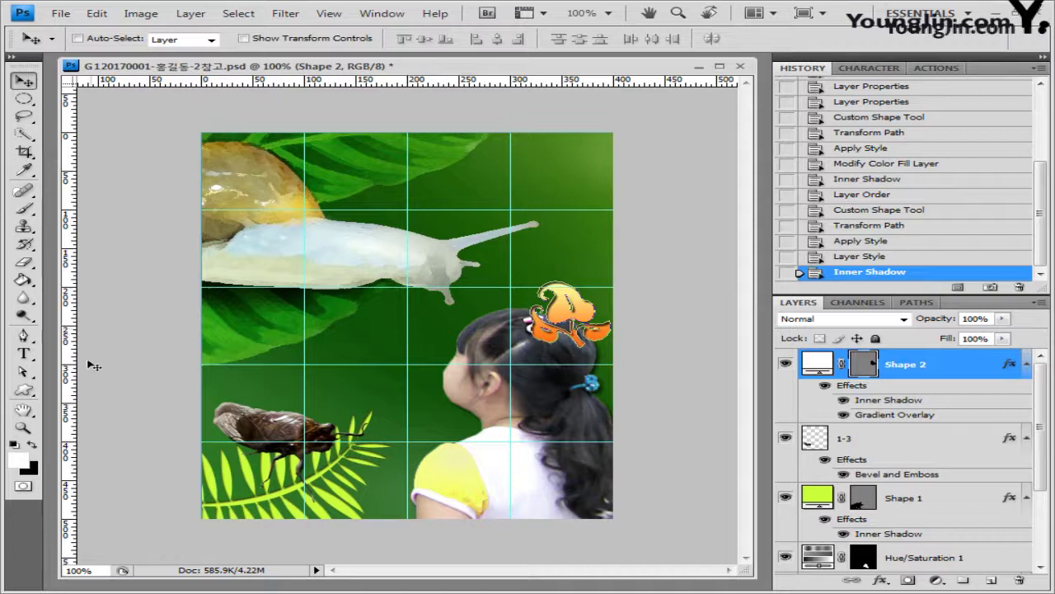
left_click(23, 427)
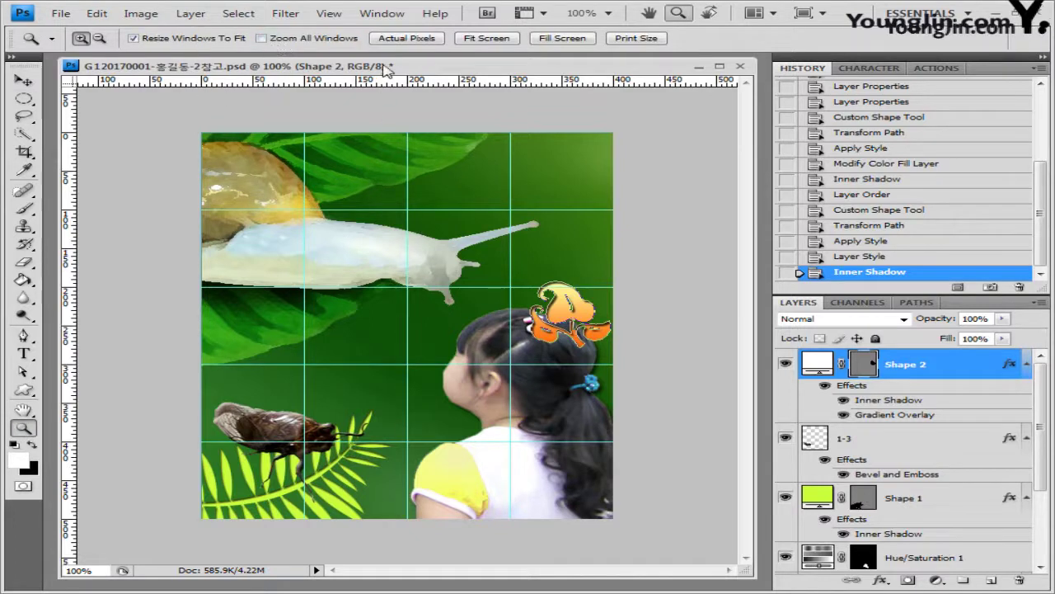
key("ctrl+minus")
key("ctrl+plus")
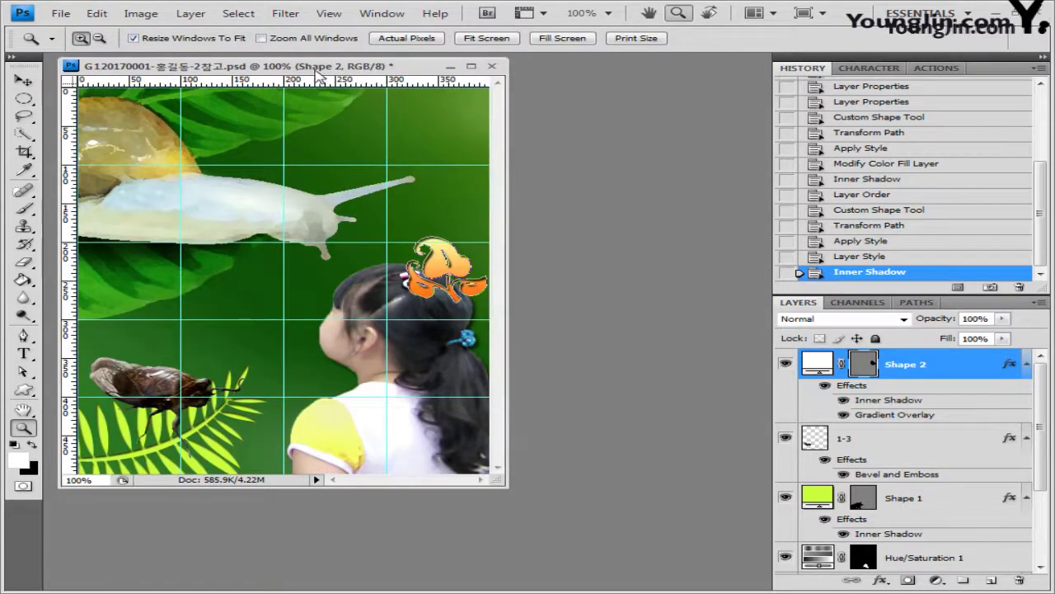
left_click_drag(320, 76, 453, 95)
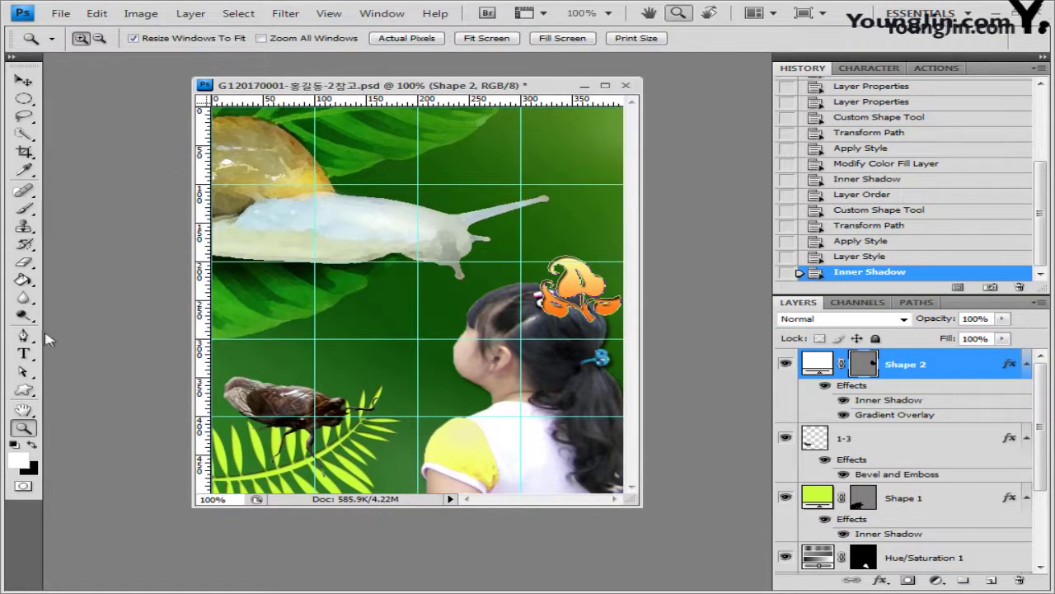
Add the horizontal text "신비한 곤충의 세계" above the snail in the 바탕 font, 35 pt, white ffffff.
key("t")
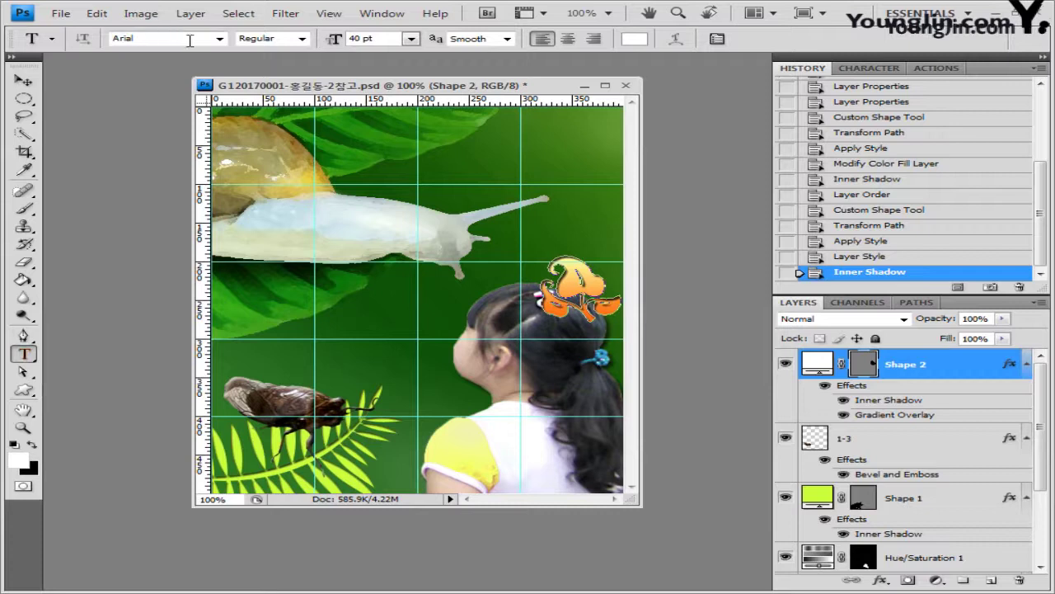
left_click(189, 41)
type("qkxkd")
left_click(220, 39)
left_click(212, 62)
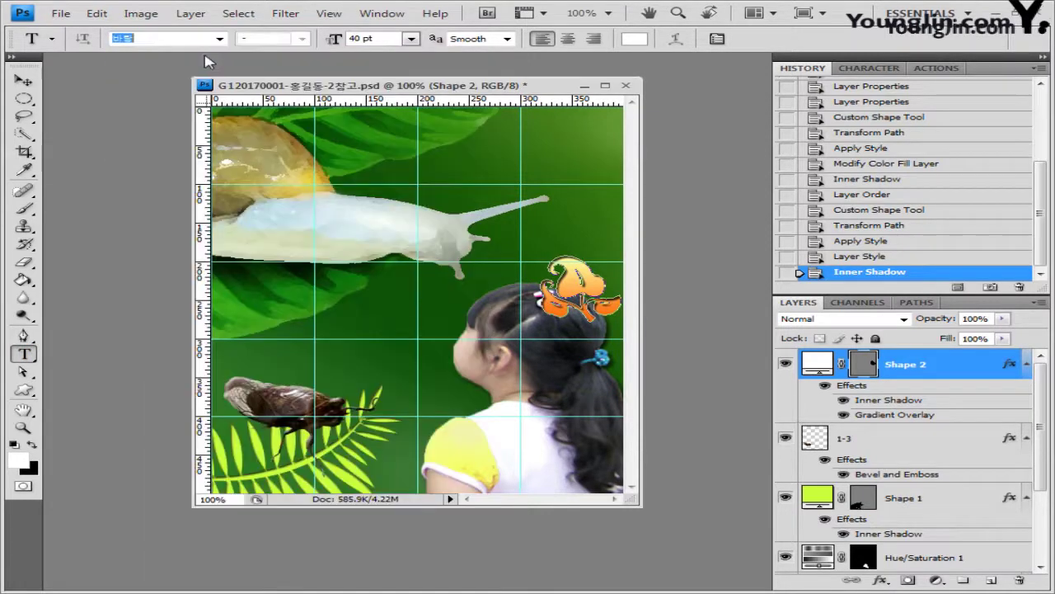
left_click(384, 38)
type("35")
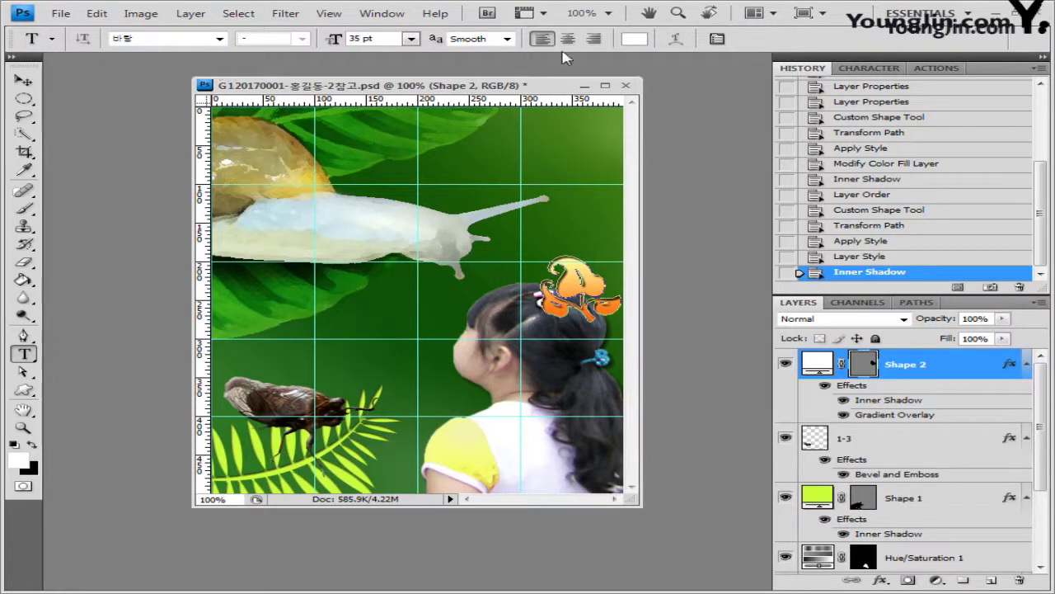
left_click(634, 39)
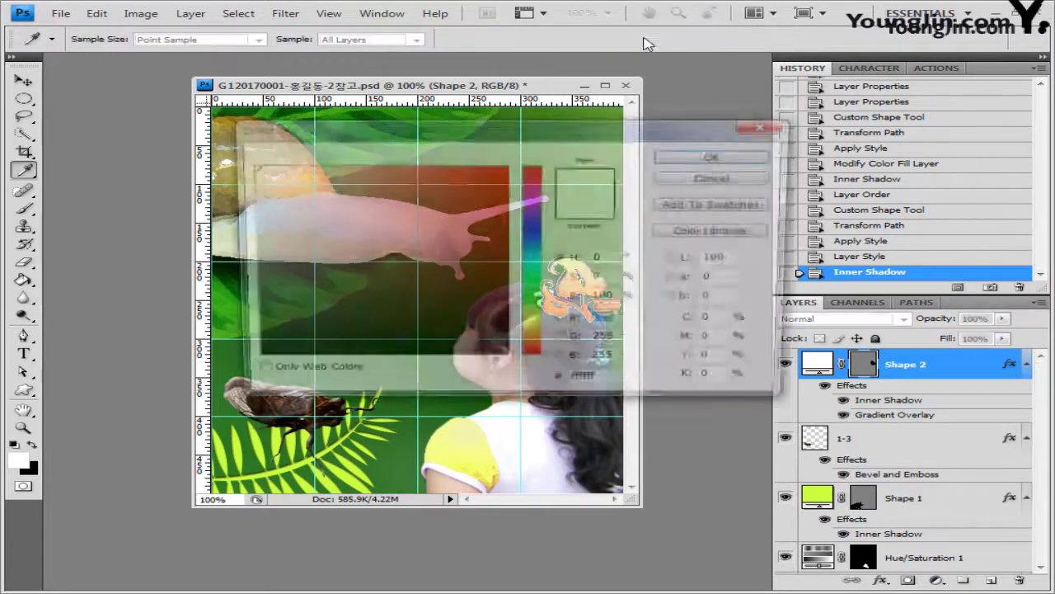
left_click(733, 159)
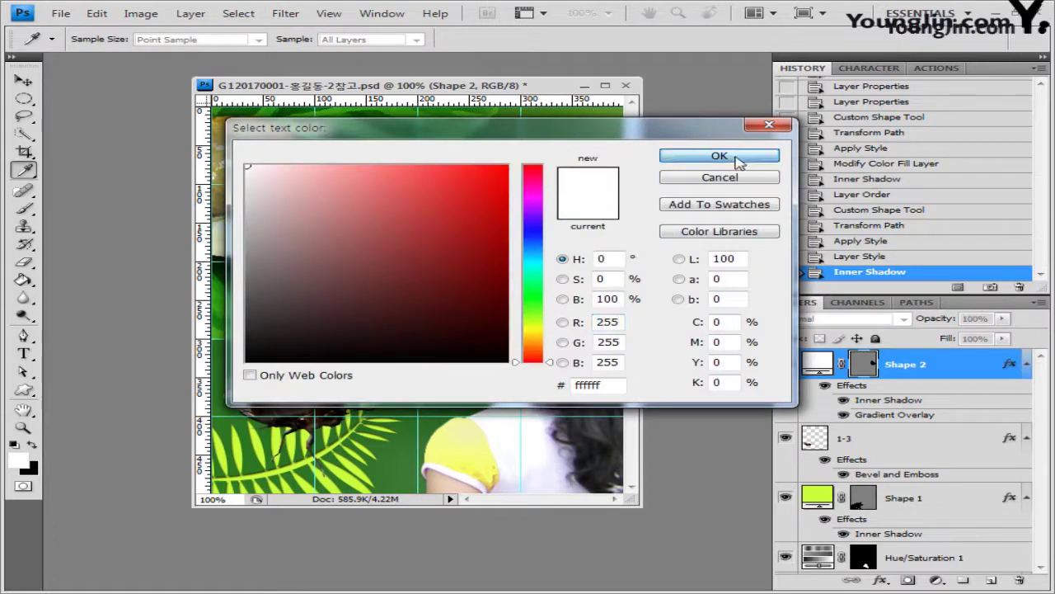
left_click(430, 206)
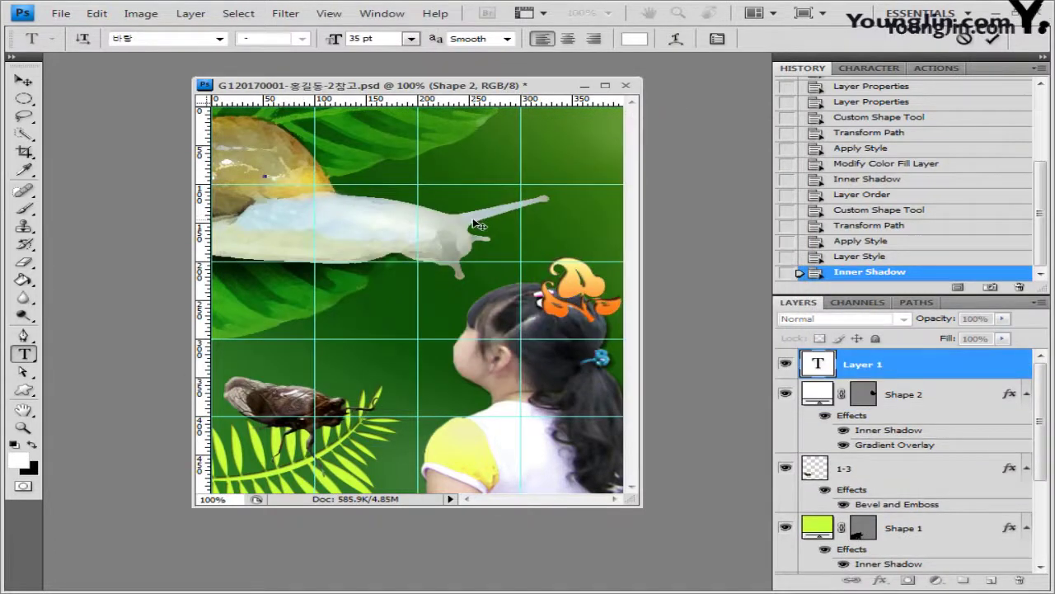
type("신비한 곤충의 세계")
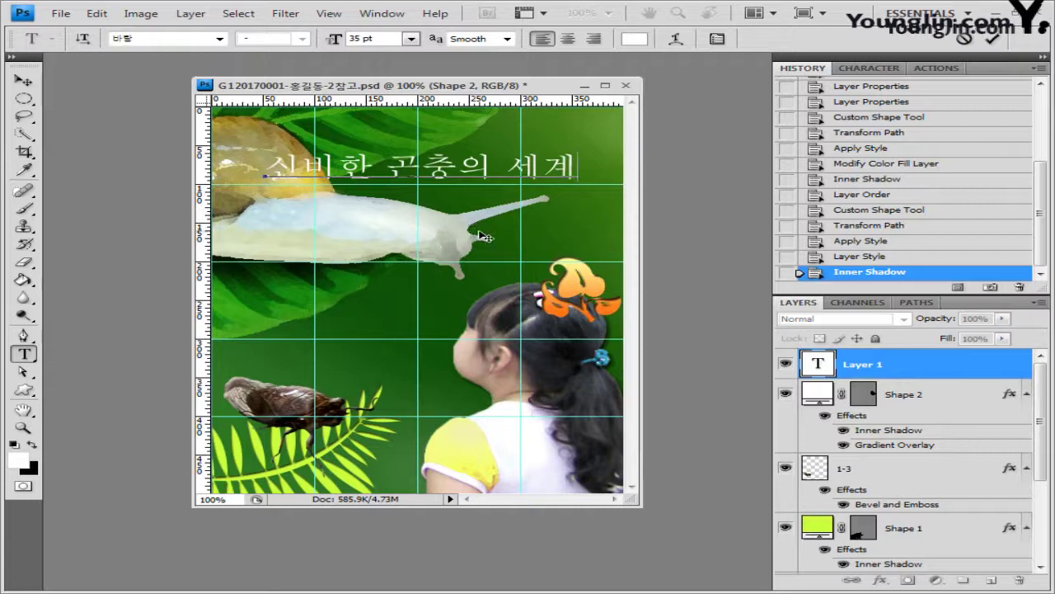
Warp the title text with the Shell Upper style at a horizontal bend of 30% and commit the text.
left_click(675, 40)
left_click(443, 295)
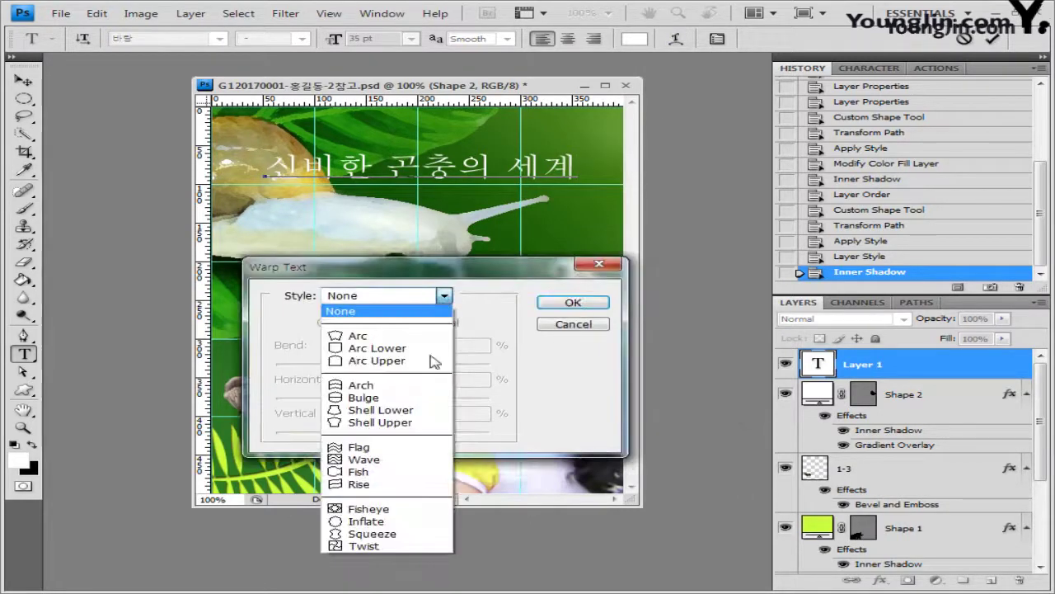
left_click(380, 410)
left_click(404, 296)
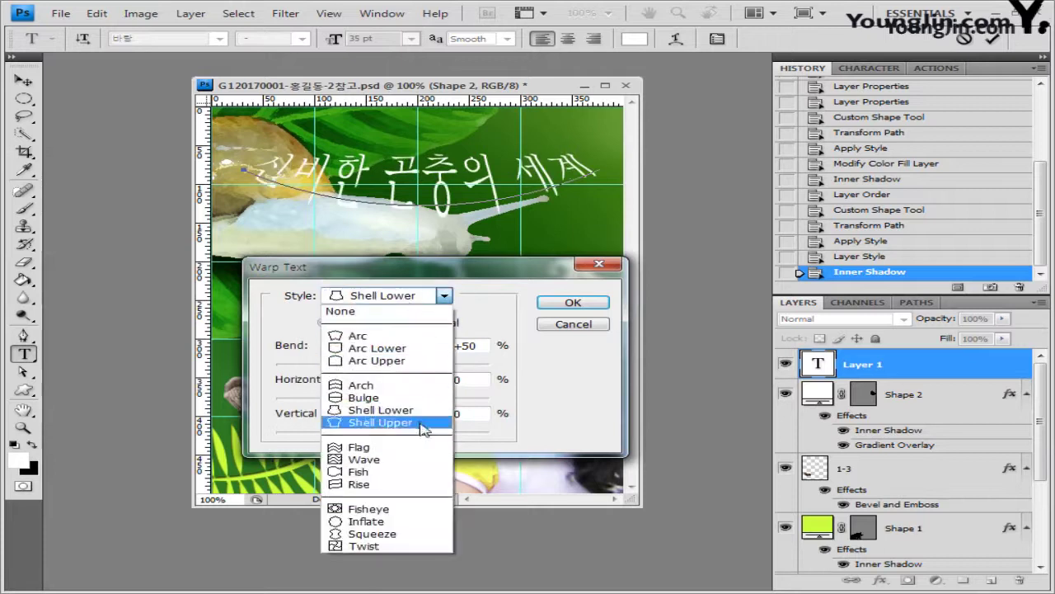
left_click(380, 424)
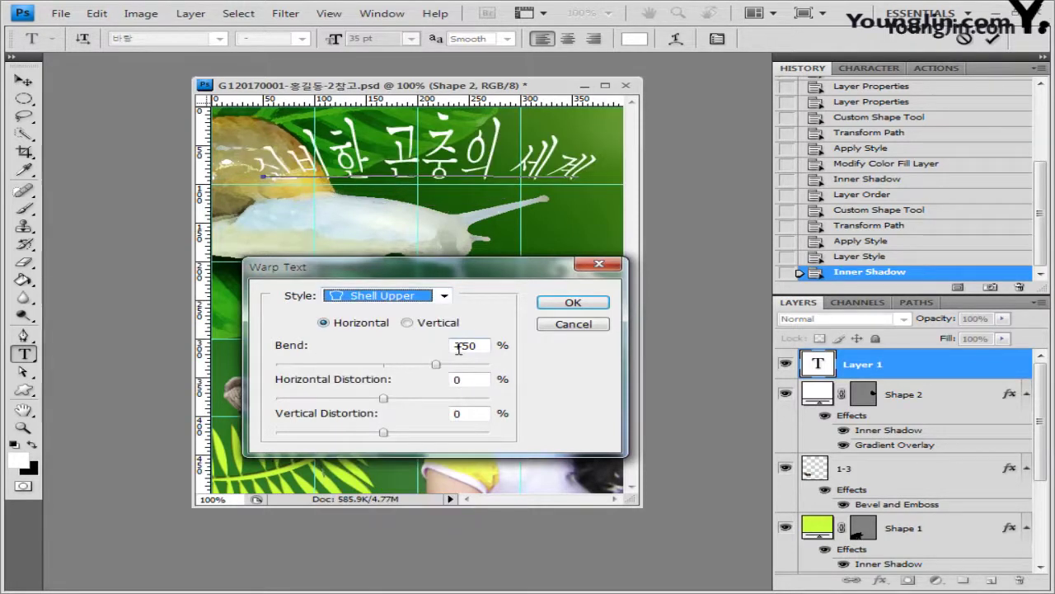
double_click(487, 345)
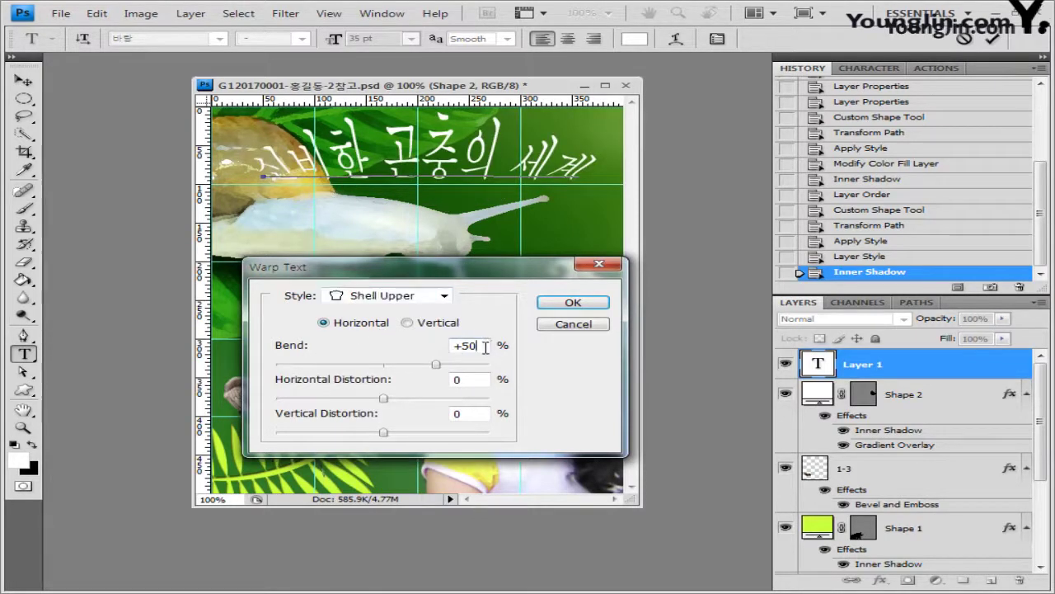
type("30")
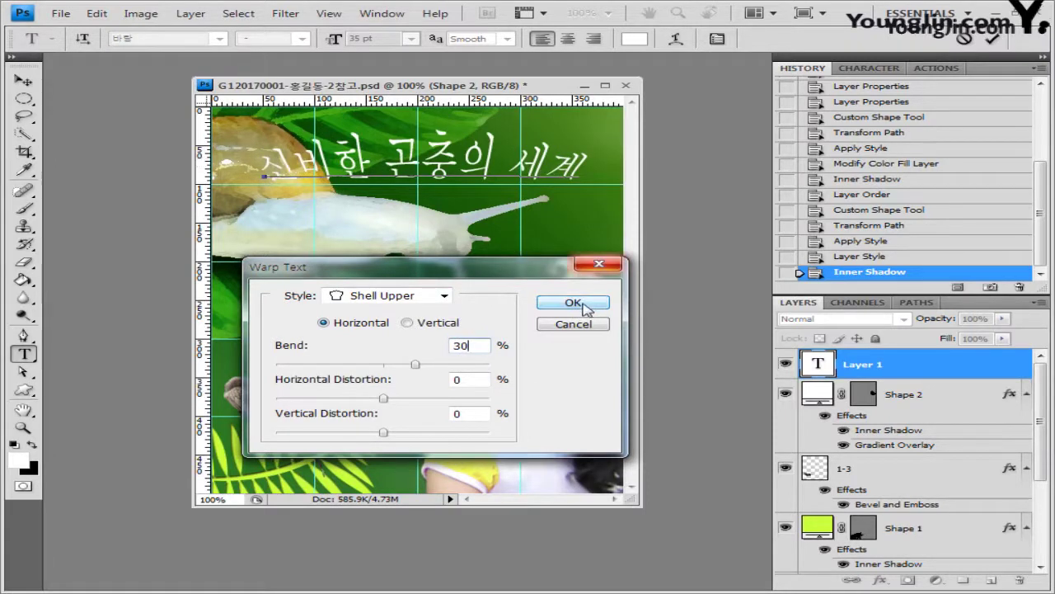
left_click(578, 304)
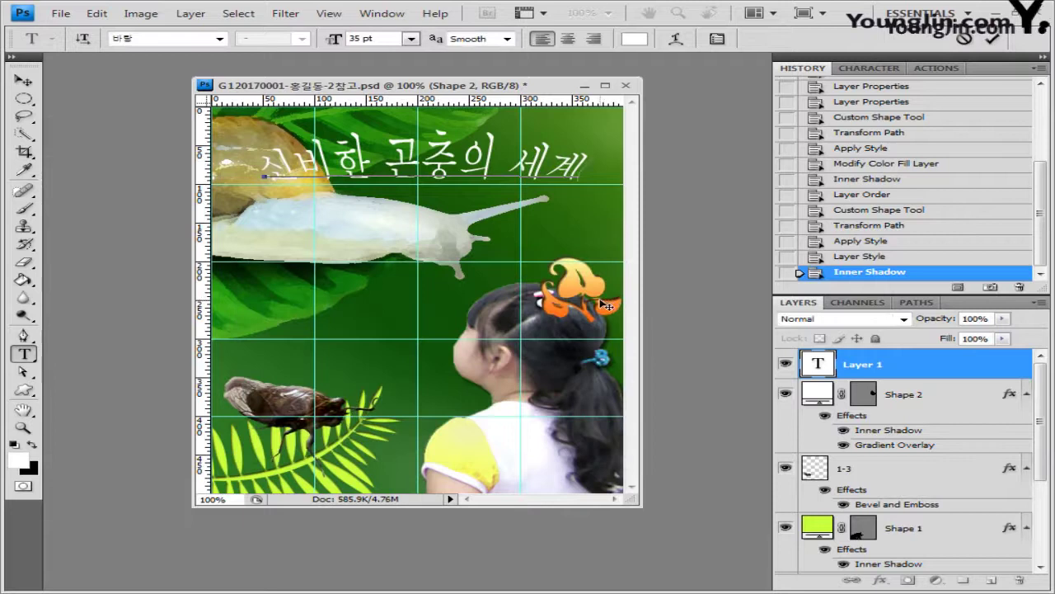
left_click(928, 371)
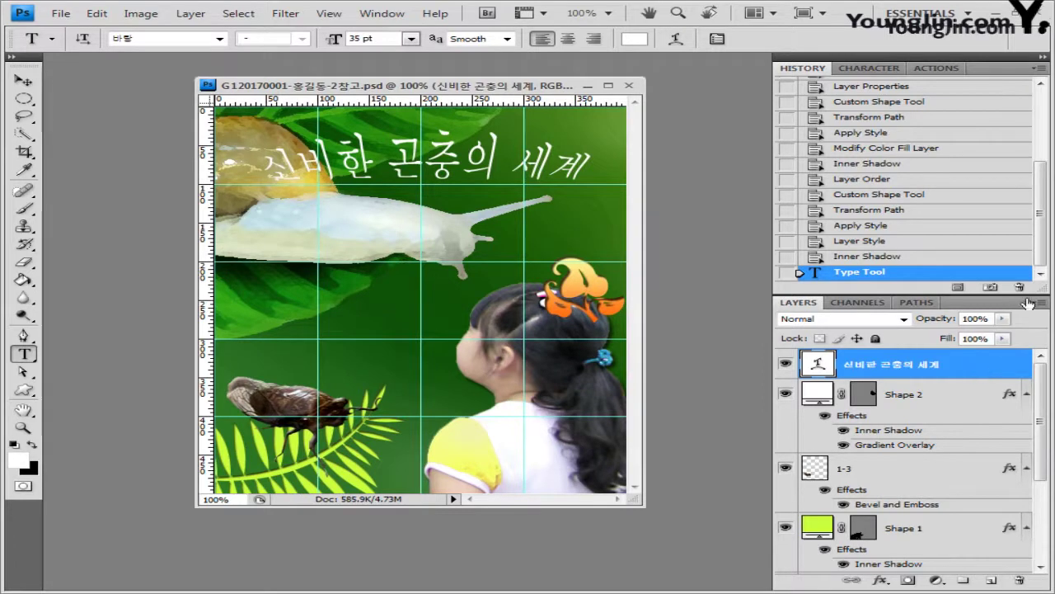
Add a 3 px outside Stroke to the title text layer and set its fill type to Gradient.
double_click(978, 372)
left_click_drag(571, 241, 464, 229)
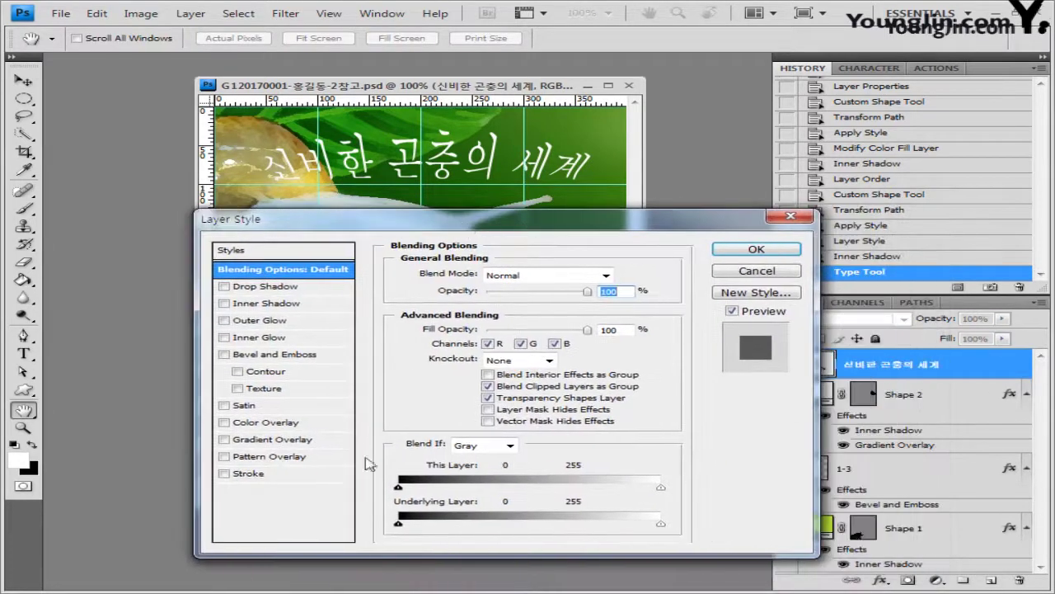
left_click(245, 474)
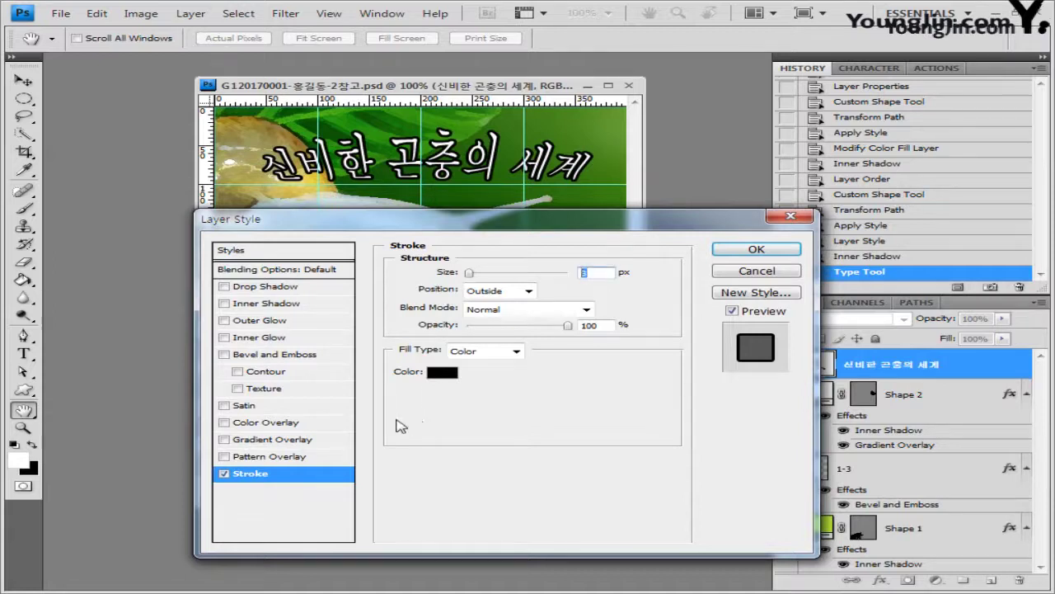
left_click(516, 351)
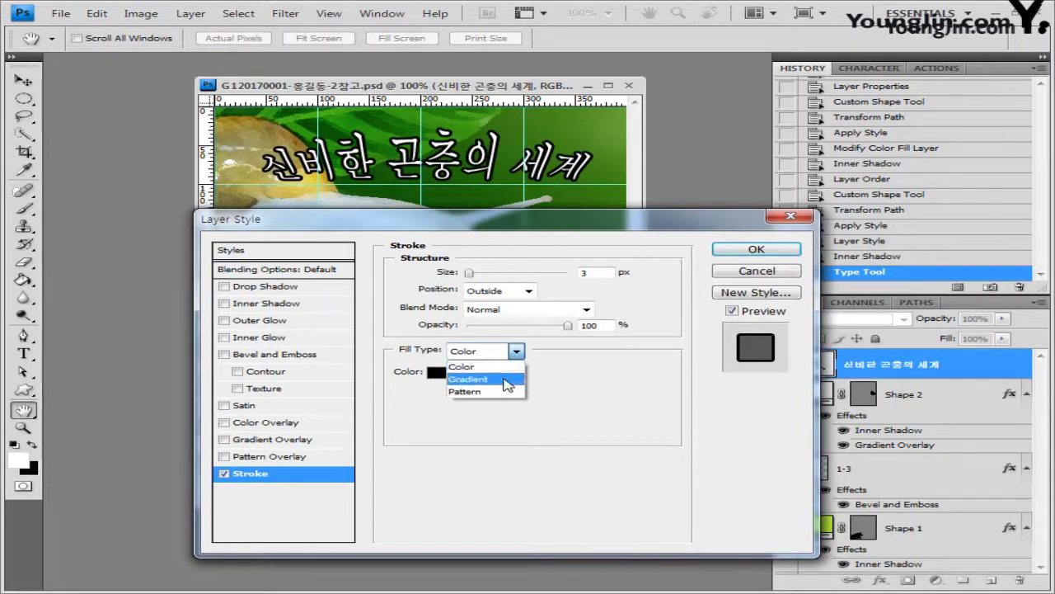
left_click(506, 381)
Set the title's stroke gradient to run from 003399 to cc0000 and apply the layer style.
left_click(505, 377)
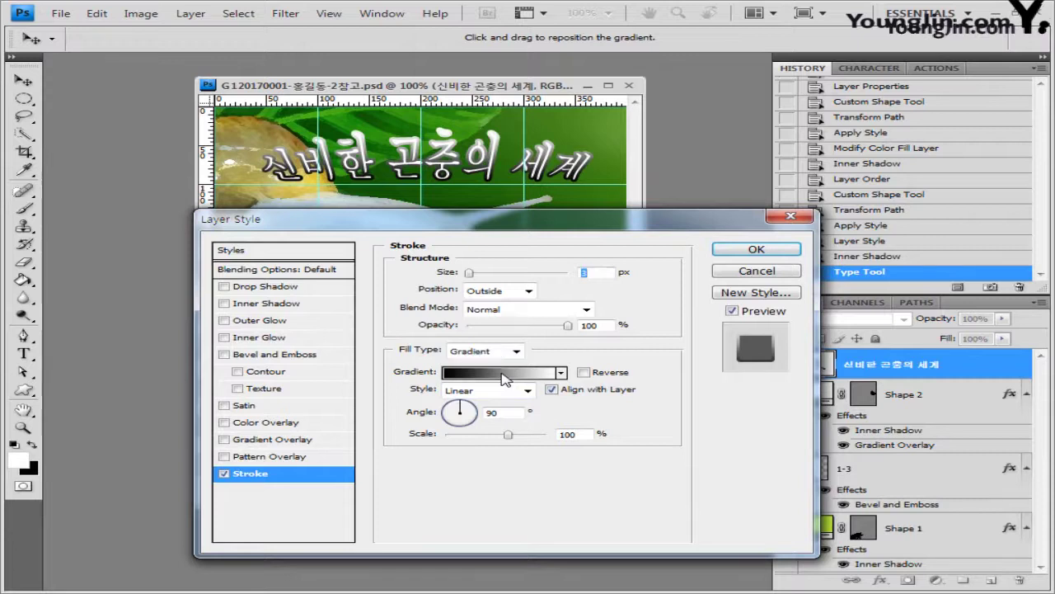
double_click(376, 383)
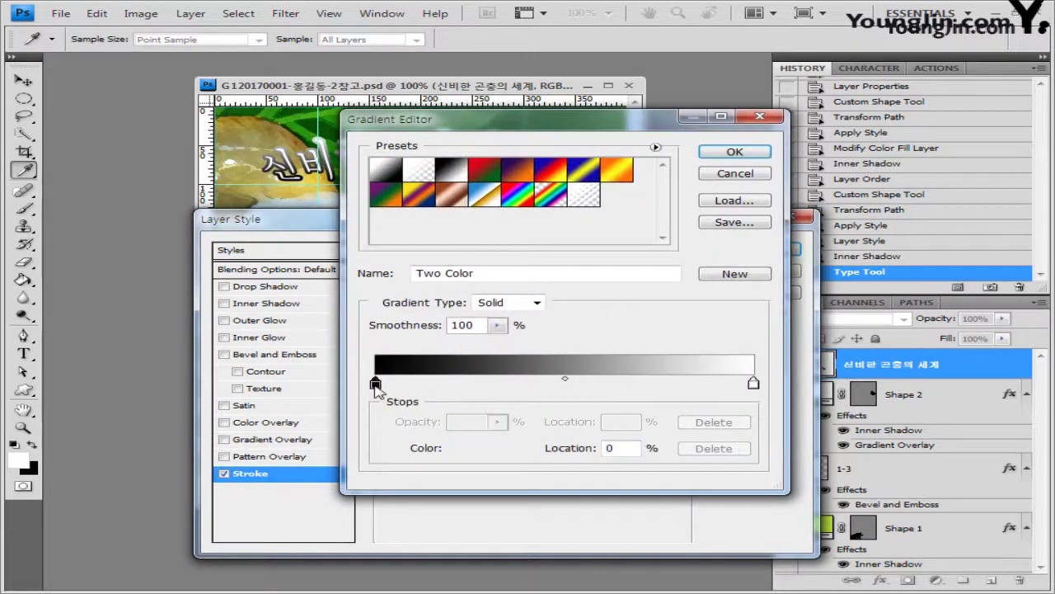
type("003399")
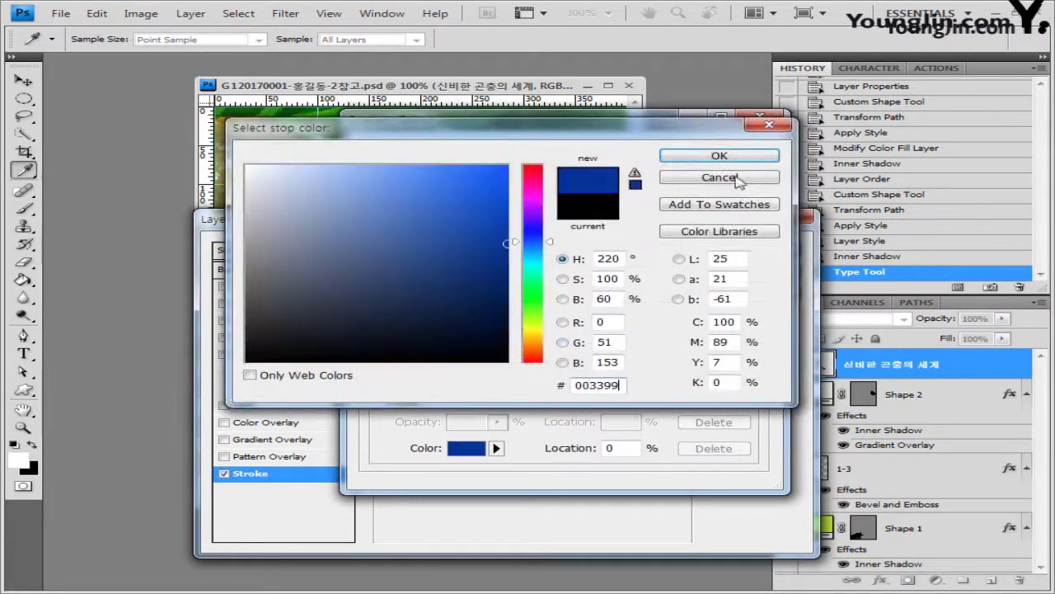
left_click(747, 155)
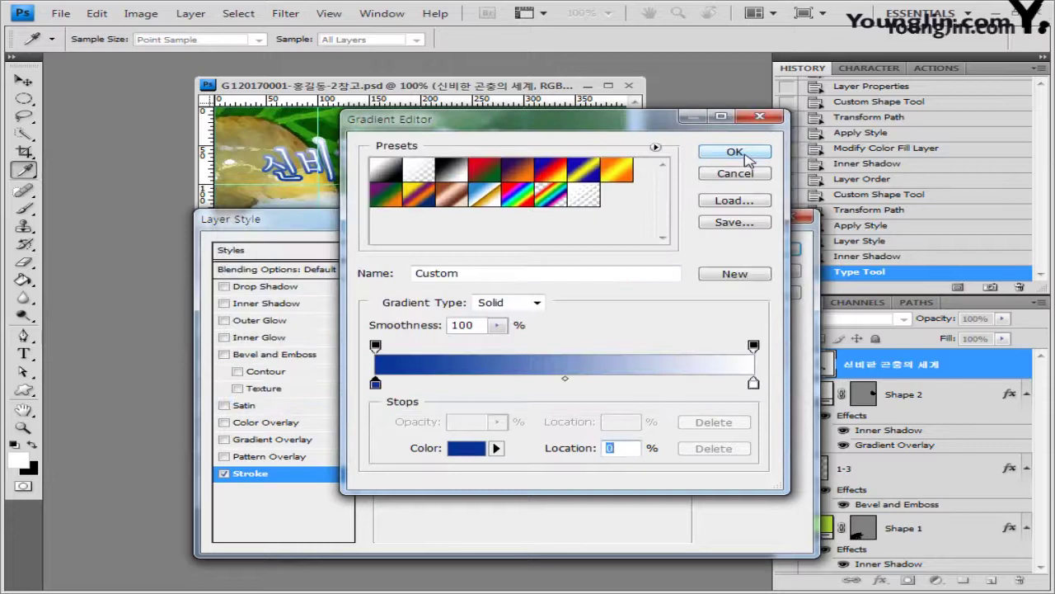
double_click(753, 385)
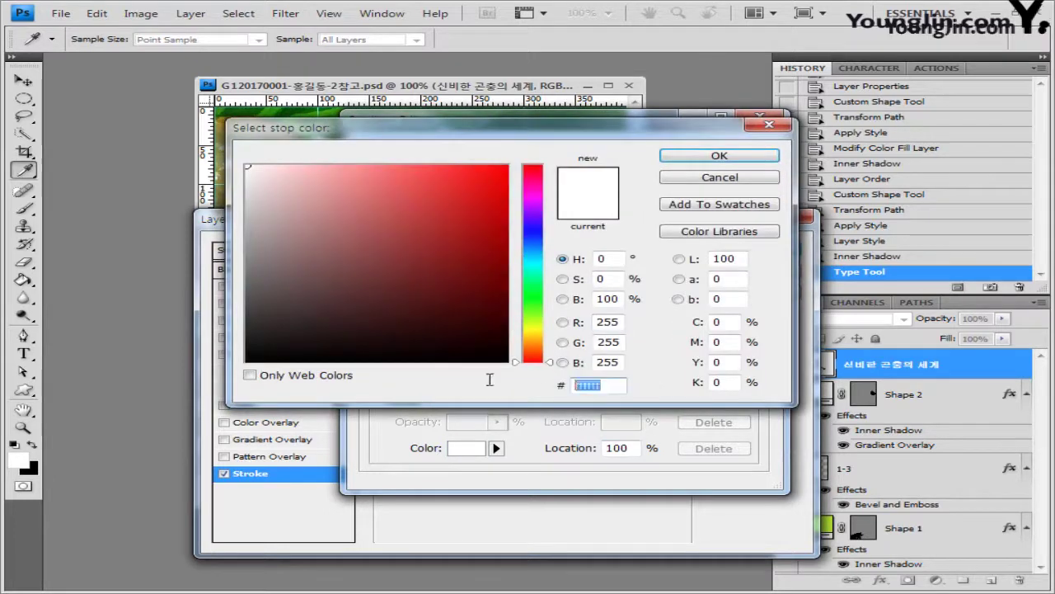
type("cc0000")
left_click(743, 155)
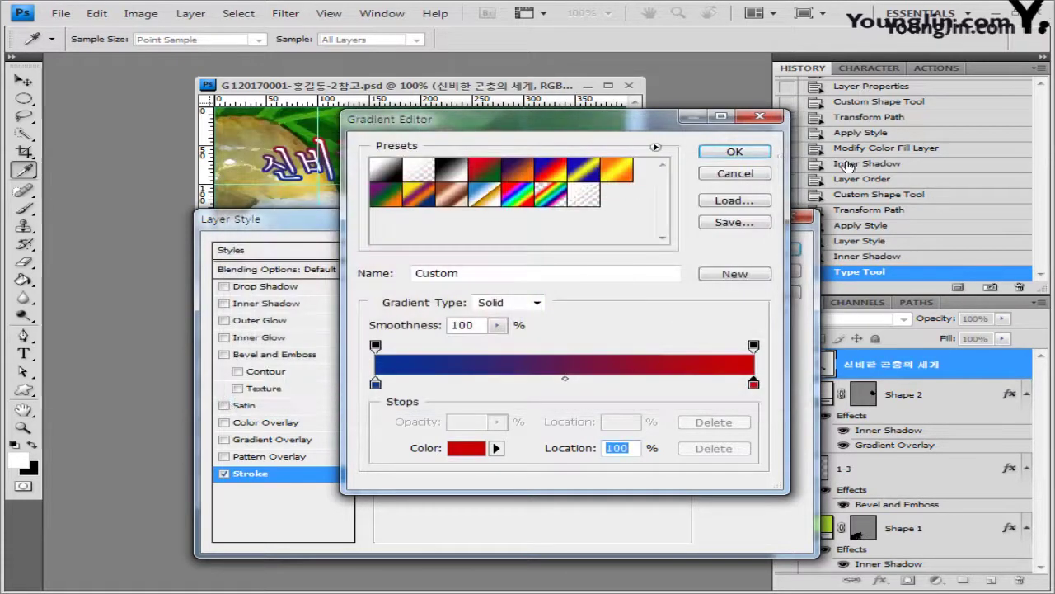
left_click(762, 157)
left_click(792, 252)
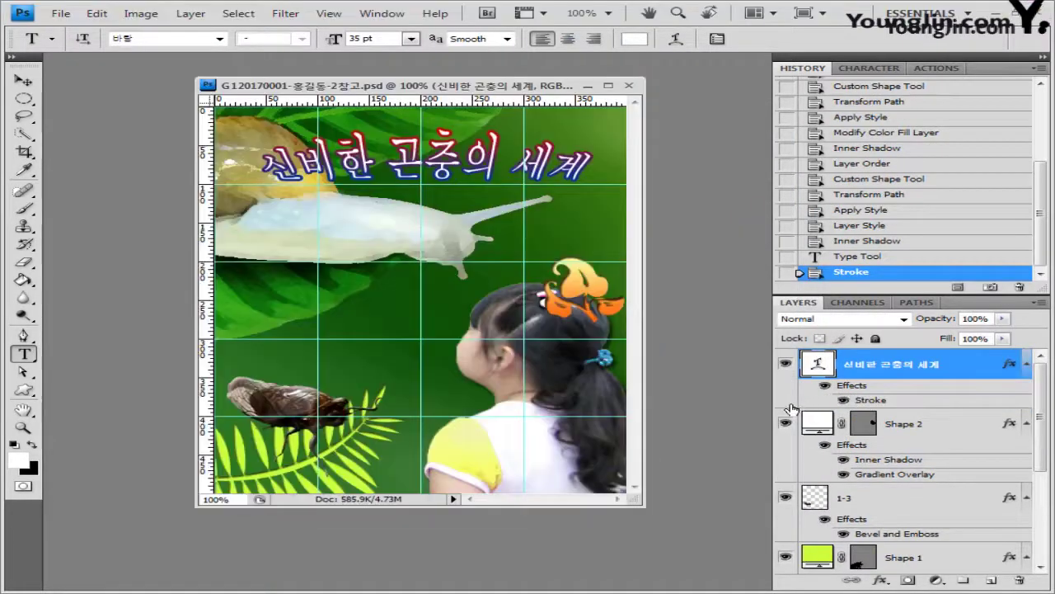
Save the layered PSD document and accept the Photoshop format compatibility options.
left_click(60, 13)
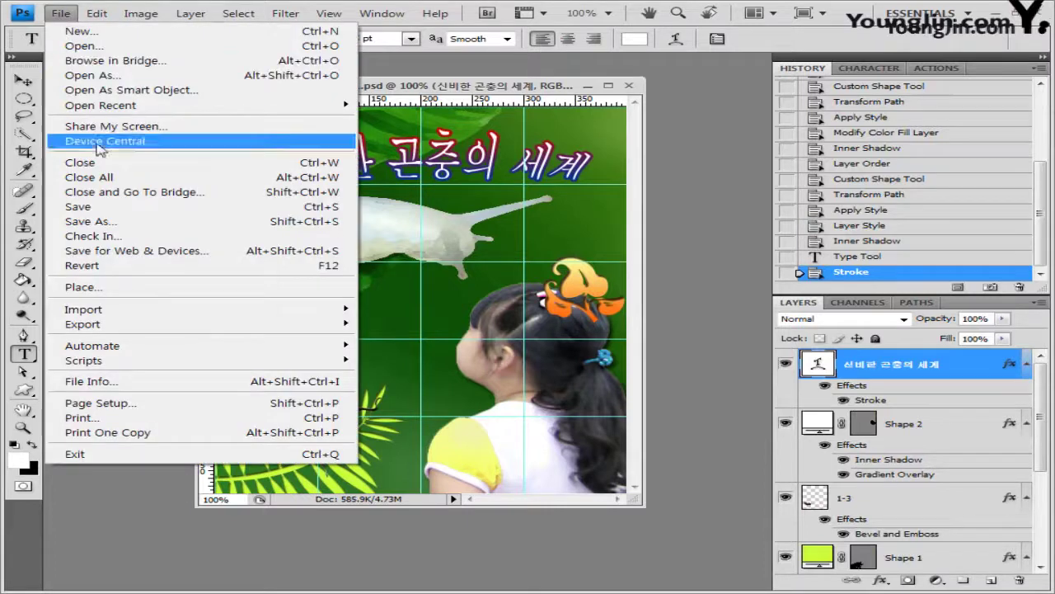
left_click(66, 205)
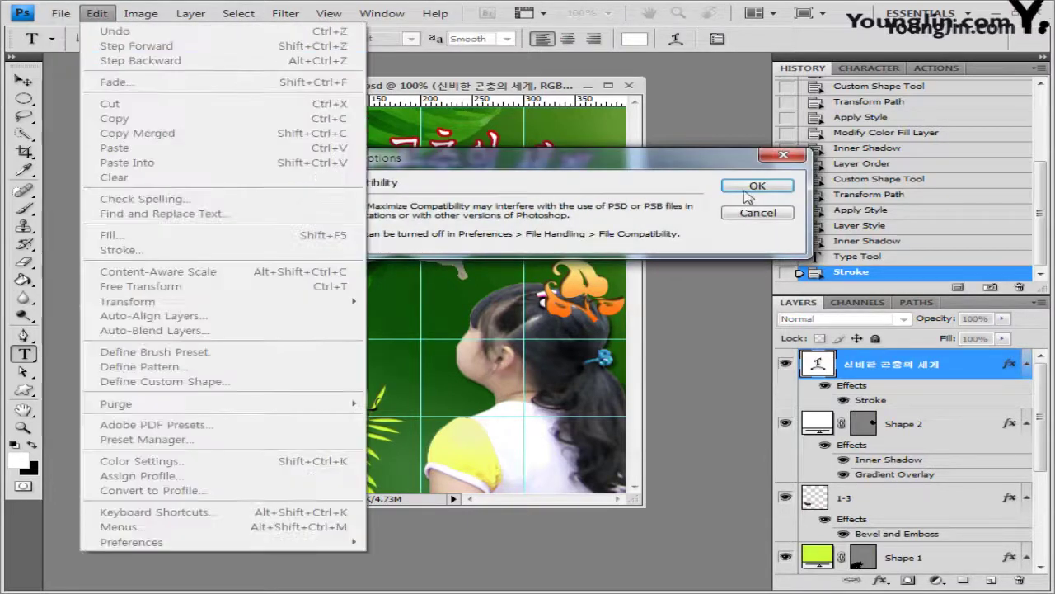
left_click(746, 187)
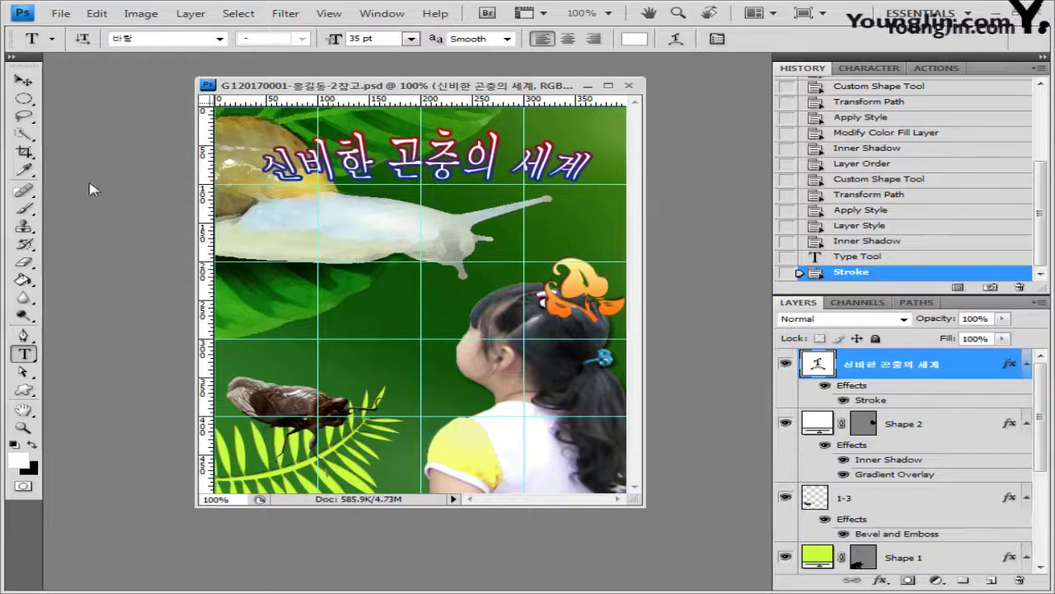
Save a JPEG copy in the GTQ folder, removing "참고" from the file name, at Maximum quality 12 with Baseline ("Standard") format.
left_click(60, 14)
left_click(99, 226)
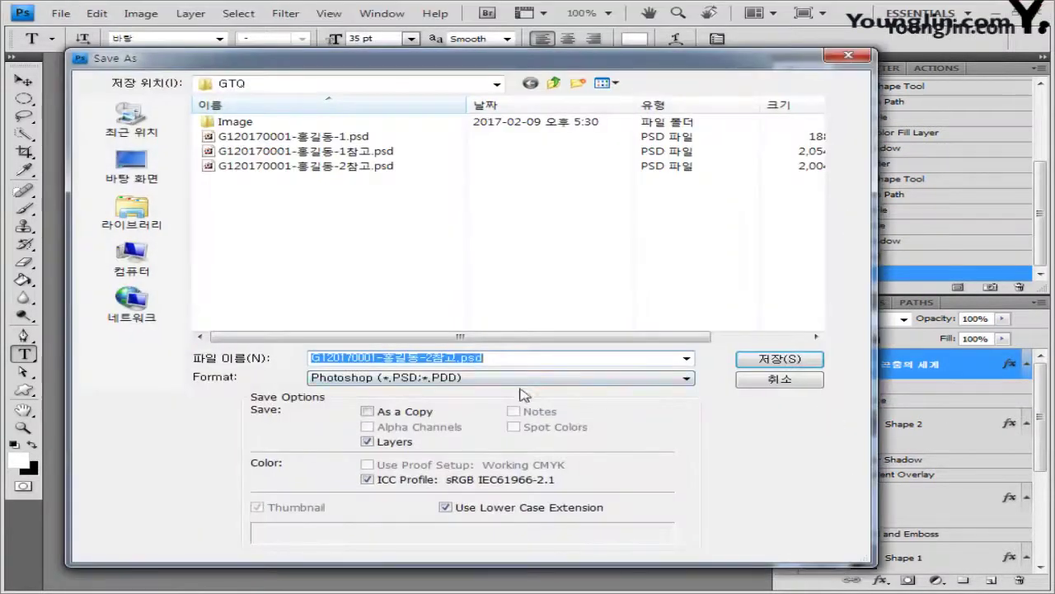
left_click(521, 377)
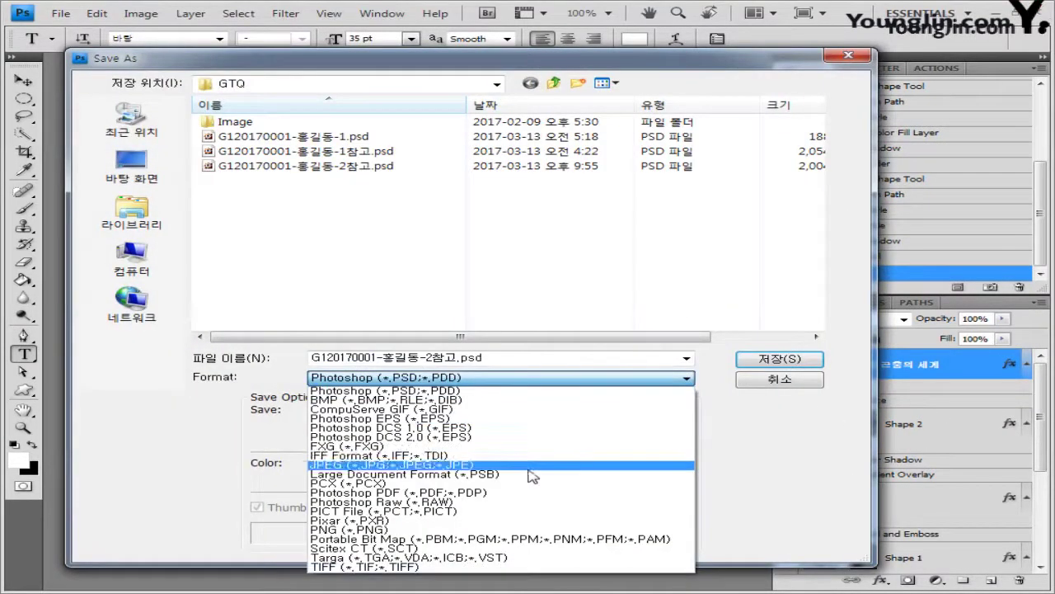
left_click(530, 466)
left_click(454, 359)
left_click(453, 359)
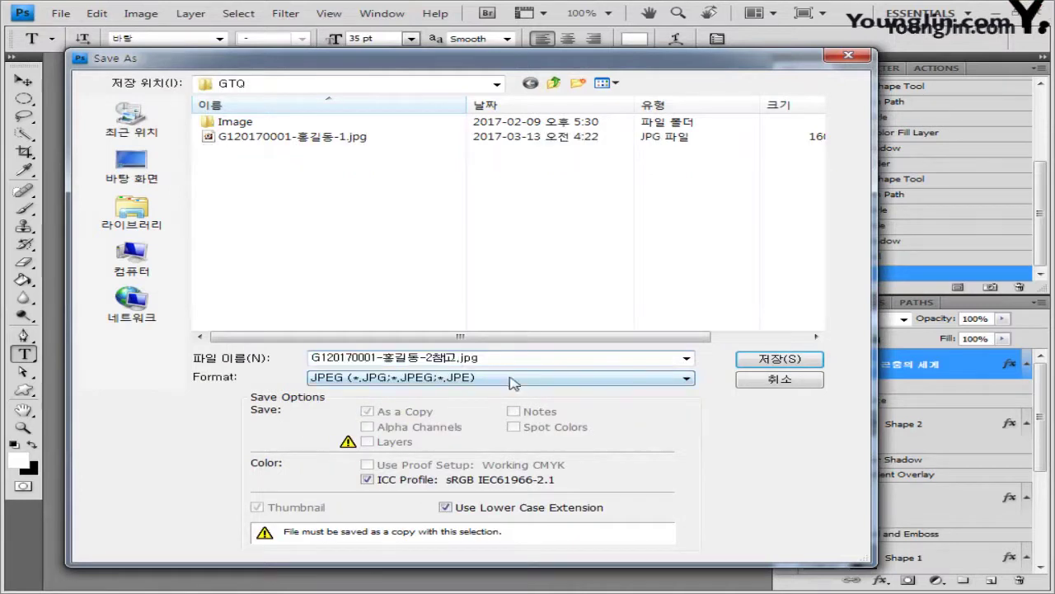
key("BackSpace")
key("Delete")
left_click(807, 359)
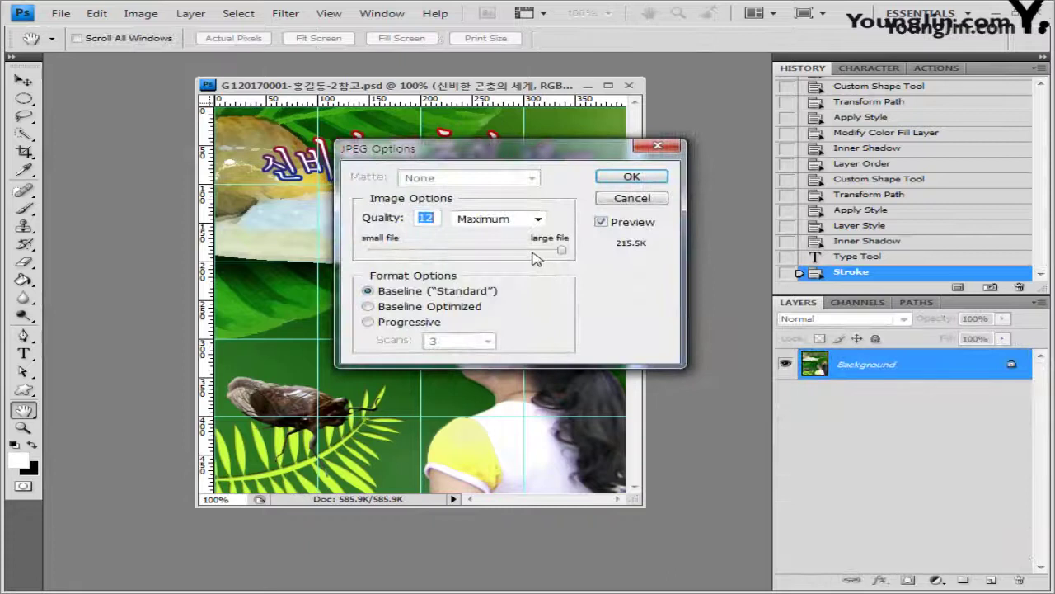
left_click(631, 177)
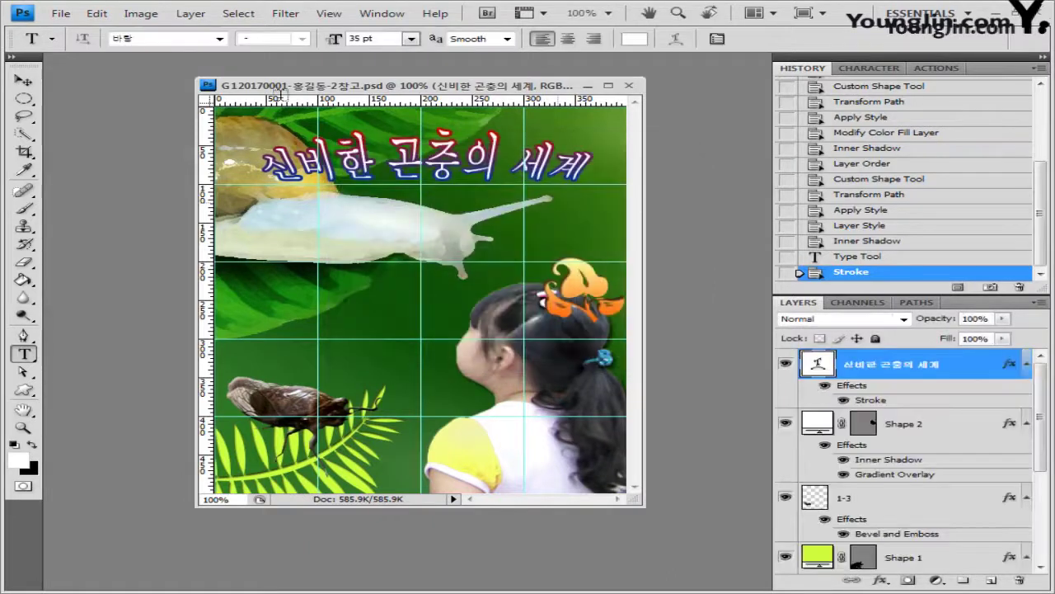
Resize the image to 40 pixels wide with constrained proportions.
left_click(141, 13)
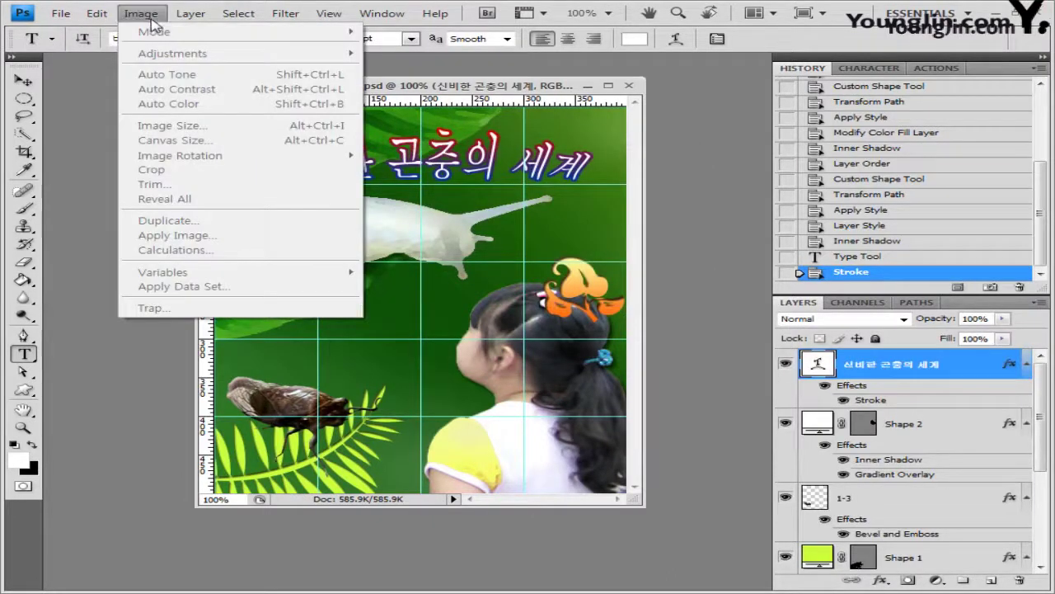
key("alt+ctrl+i")
left_click(393, 247)
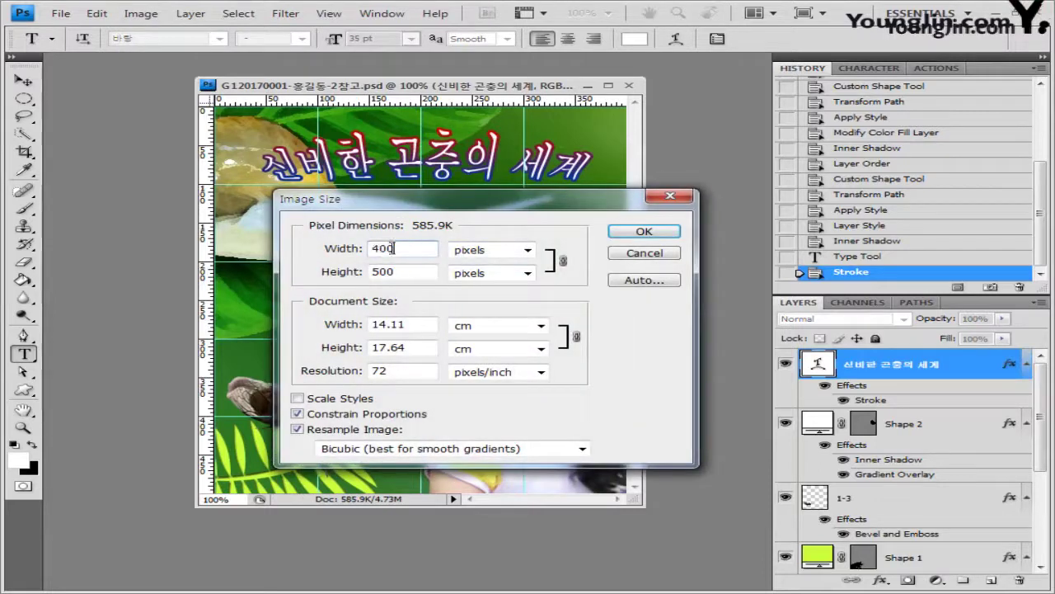
key("BackSpace")
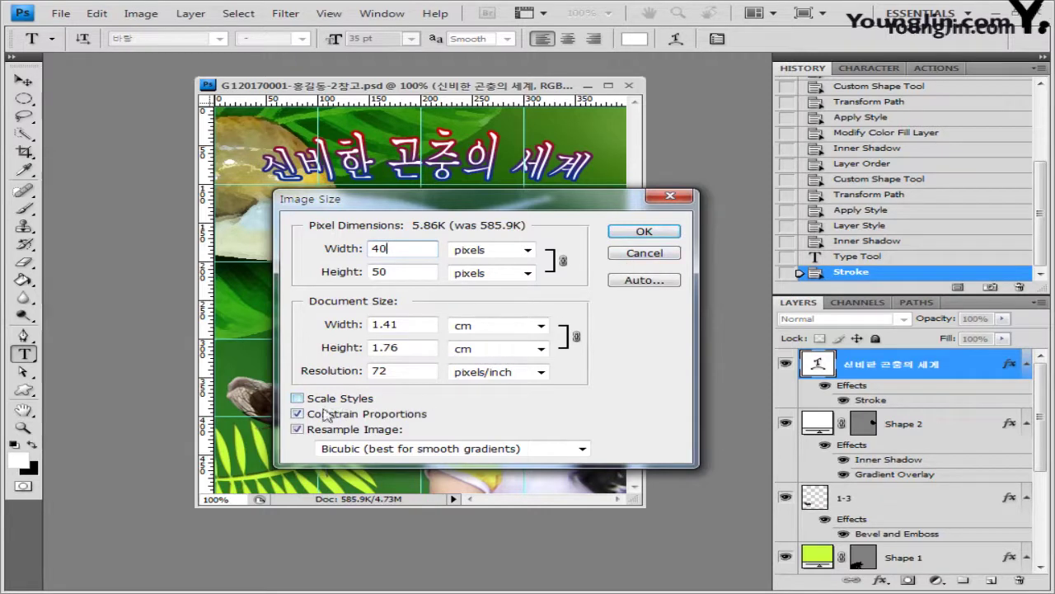
left_click(644, 231)
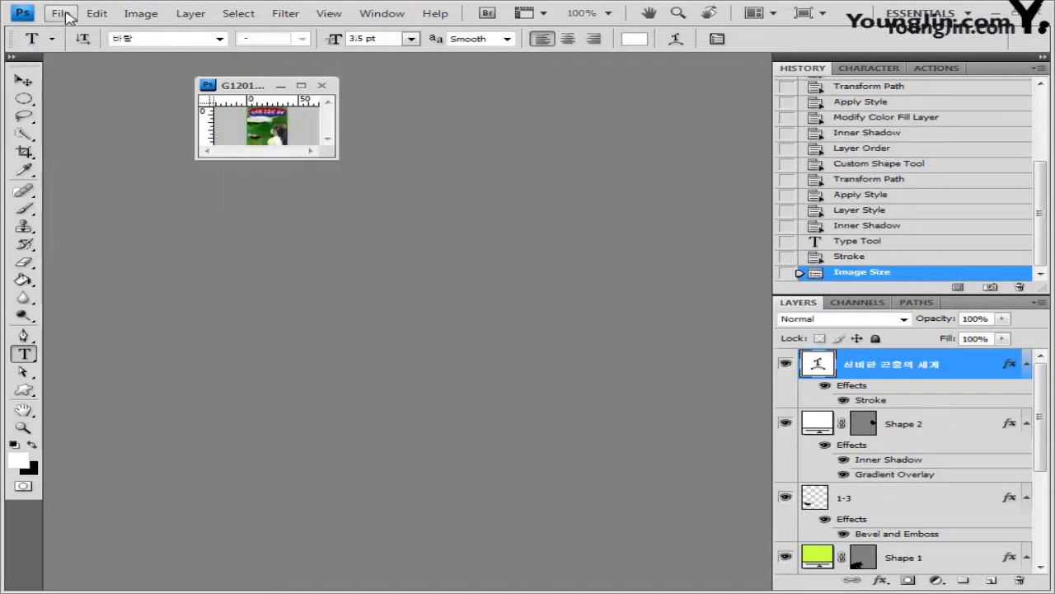
Save the reduced image as a separate PSD, removing "참고" from the file name so it ends in "-2", with maximum compatibility.
left_click(61, 13)
left_click(82, 209)
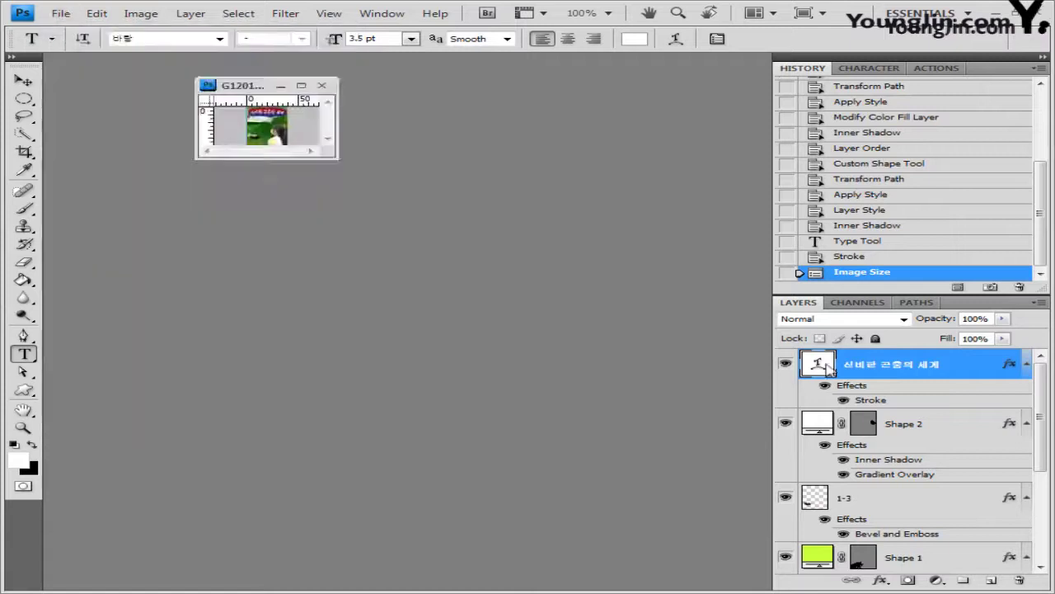
left_click(452, 356)
key("BackSpace")
key("BackSpace")
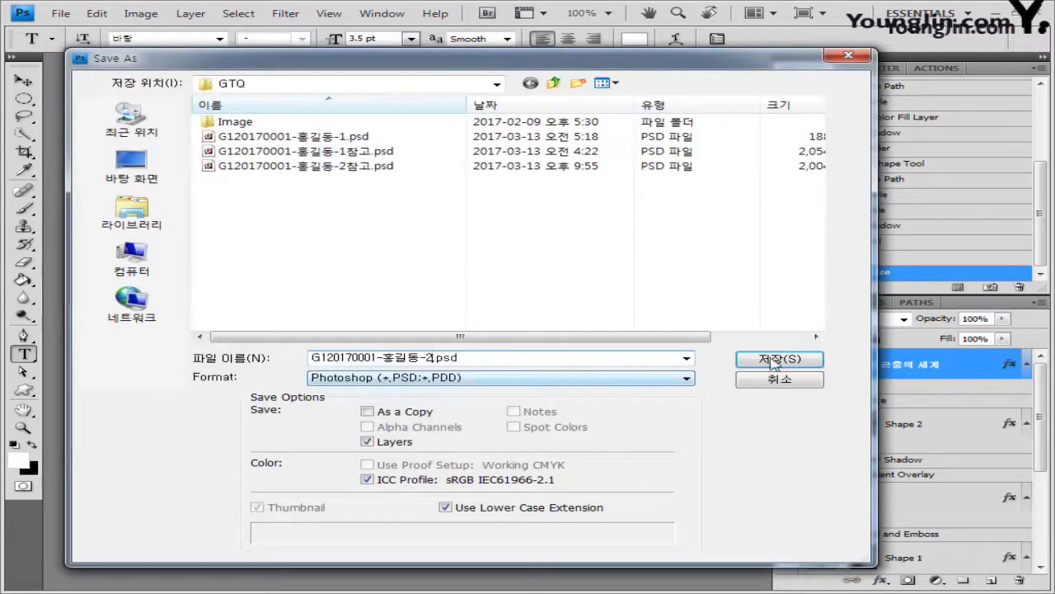
left_click(808, 362)
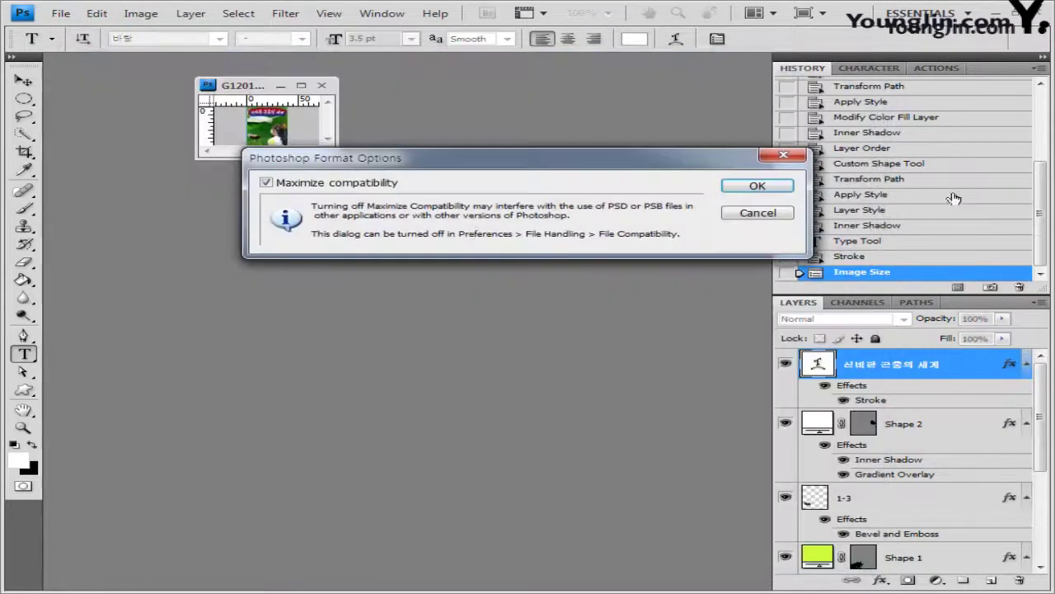
left_click(765, 190)
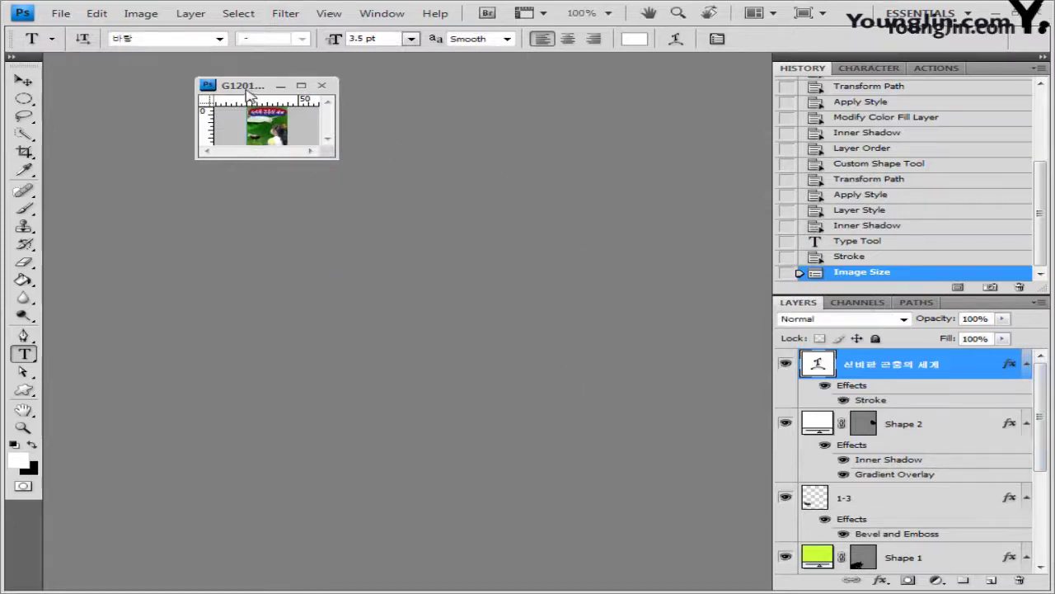
Close the reduced image document and switch to the Move tool.
left_click_drag(250, 95, 288, 134)
left_click(359, 124)
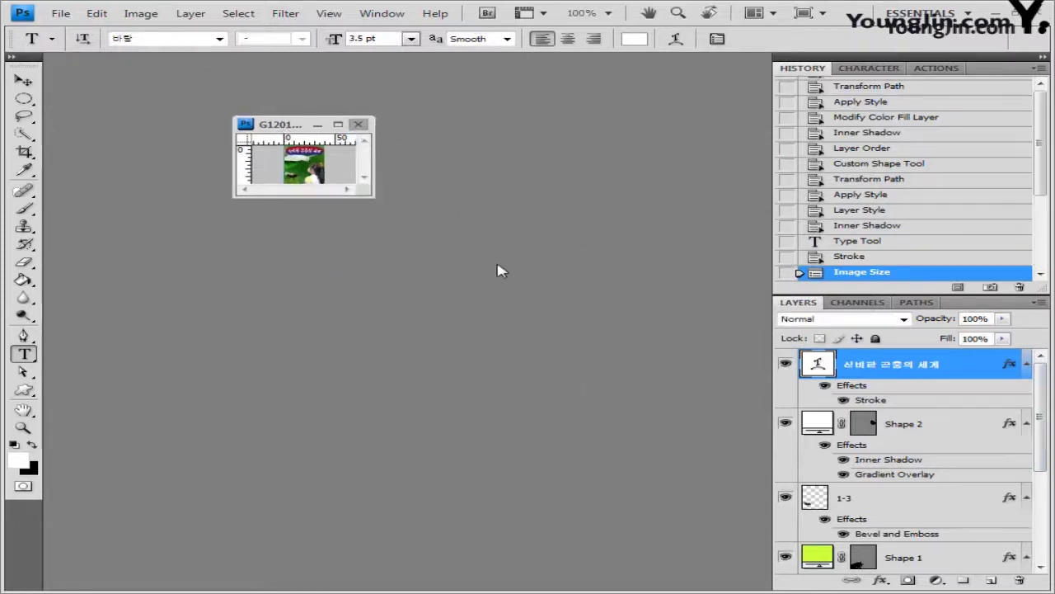
key("v")
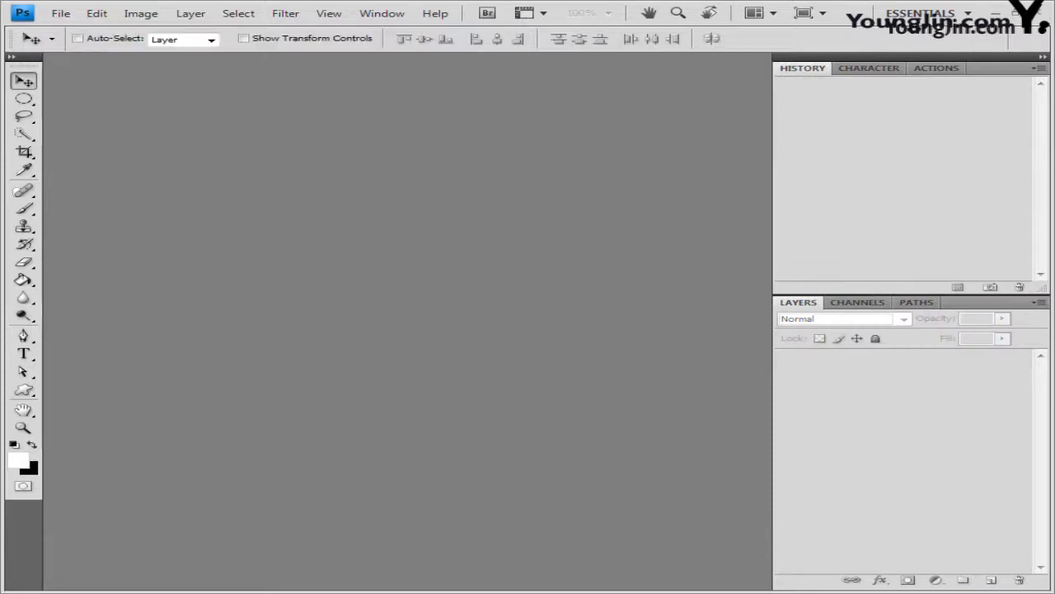
Create a new document 600 pixels wide and 400 pixels high, and float it in its own window.
left_click(61, 14)
left_click(72, 25)
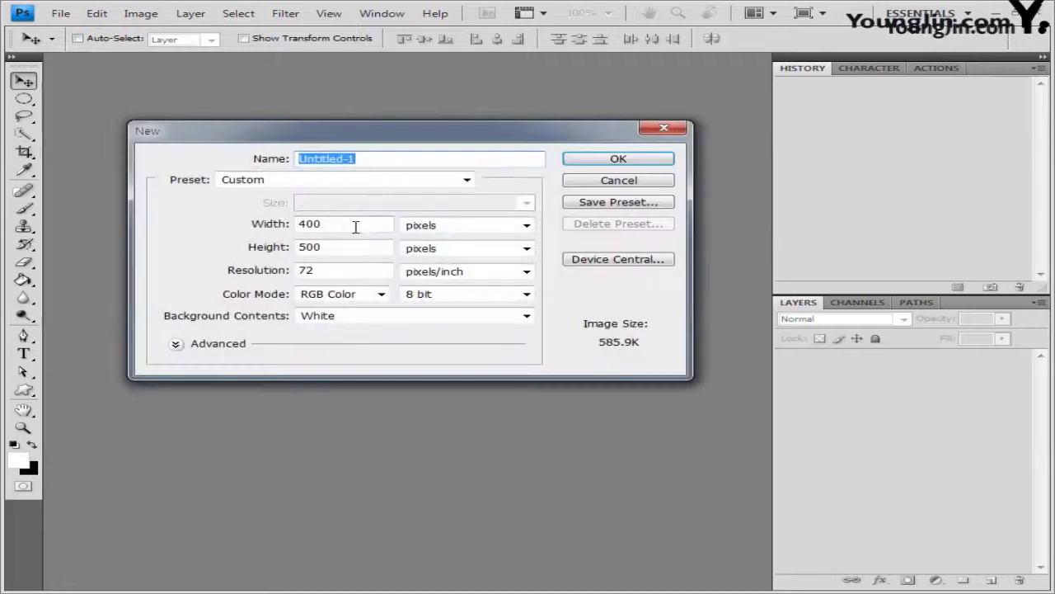
double_click(354, 225)
type("600")
key("Tab")
key("Tab")
type("400")
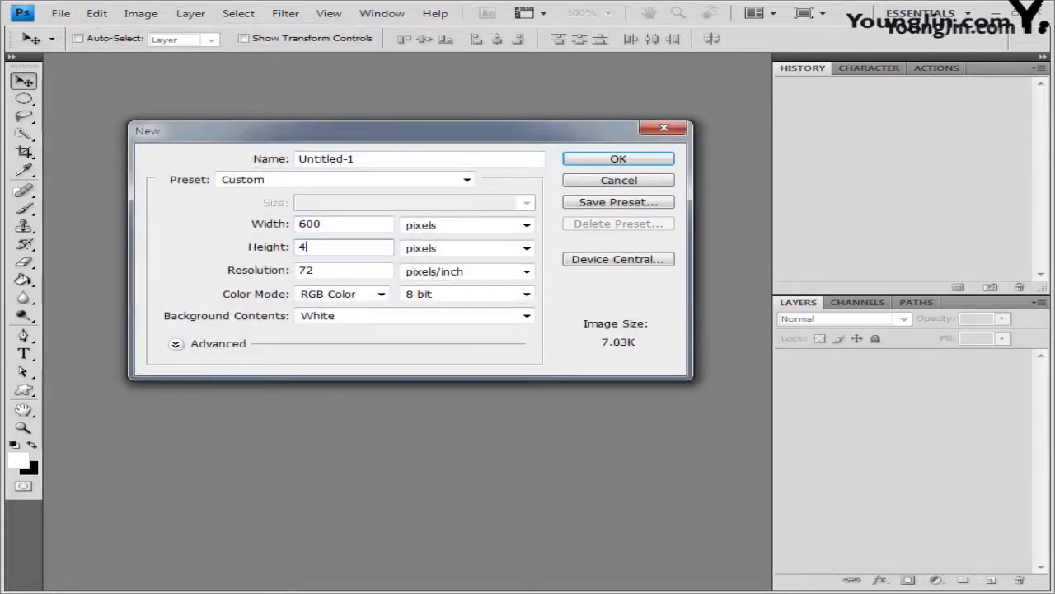
left_click(578, 158)
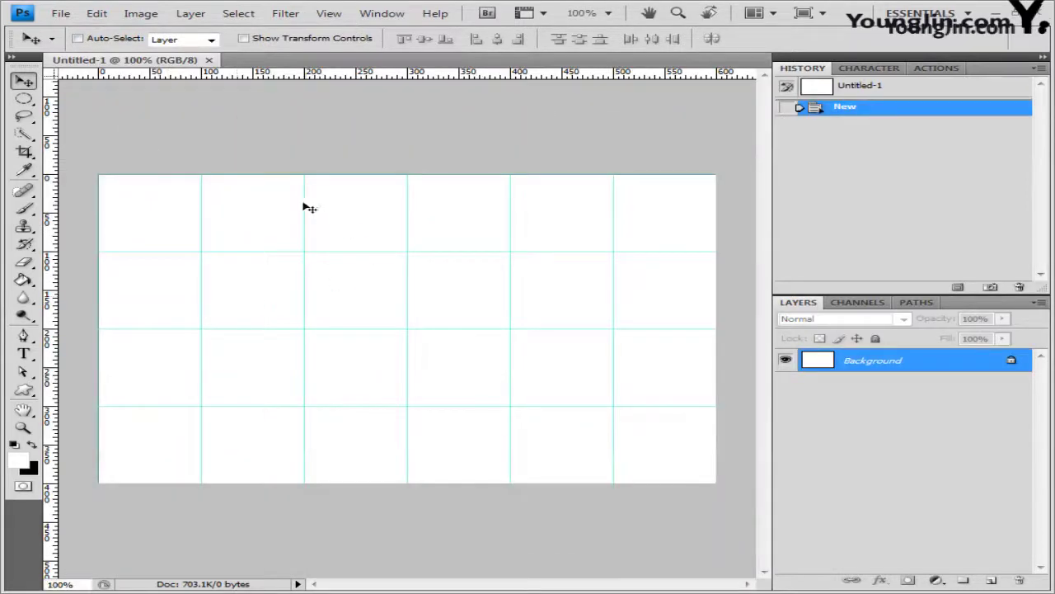
left_click_drag(154, 66, 244, 147)
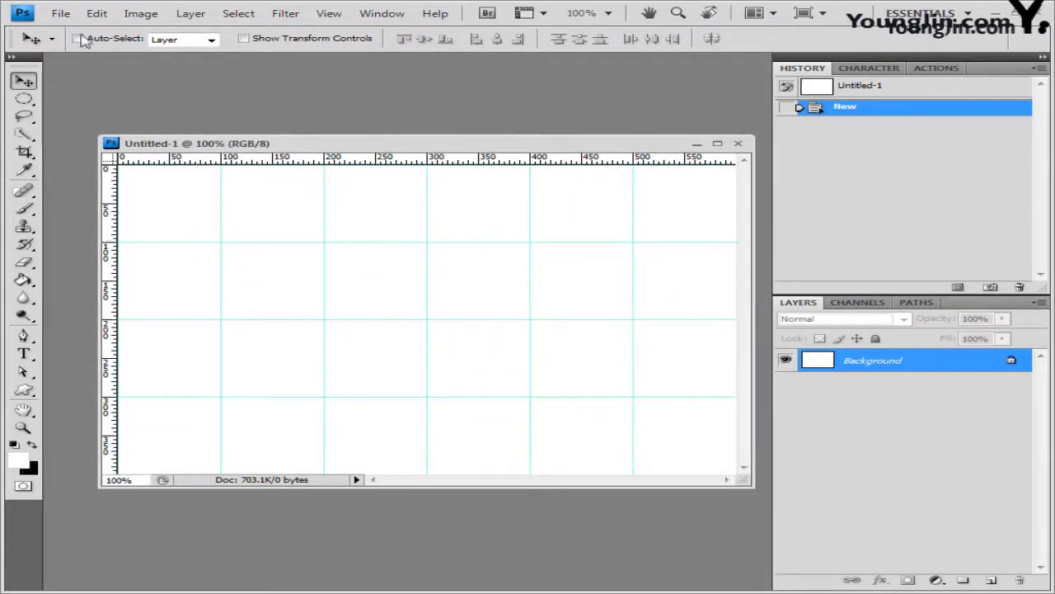
Save the new document as a PSD in the GTQ folder, following the existing naming pattern with the ending "-3참고".
left_click(60, 14)
left_click(113, 228)
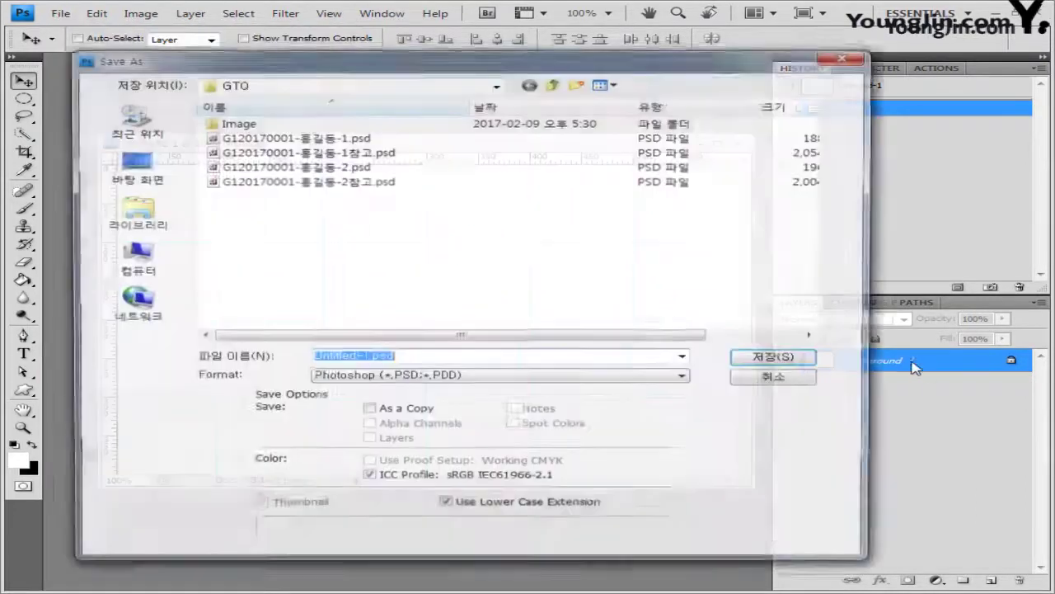
type("G120170001-홍길동-3참고")
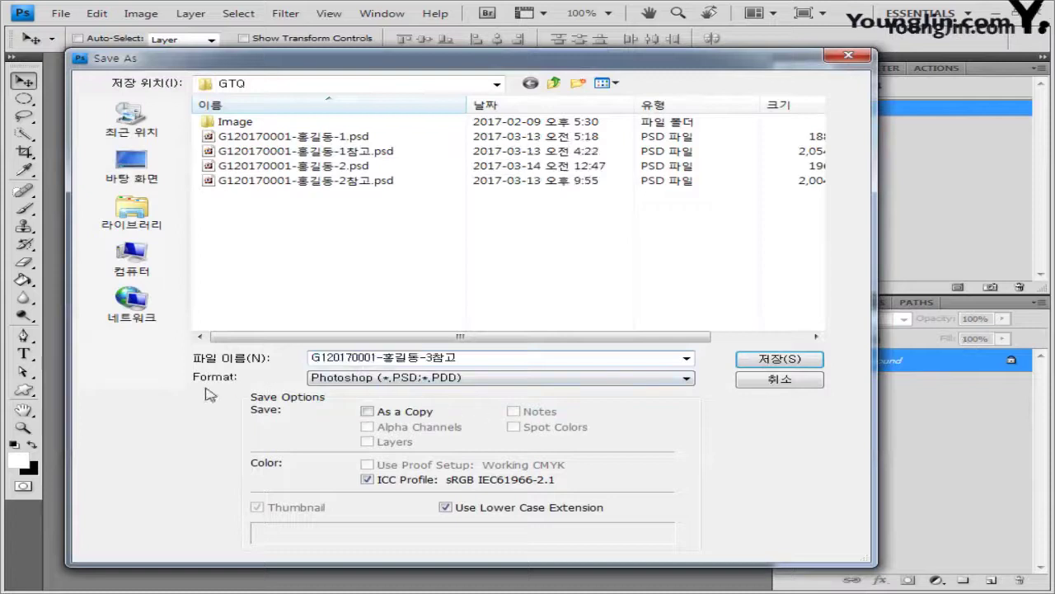
left_click(799, 363)
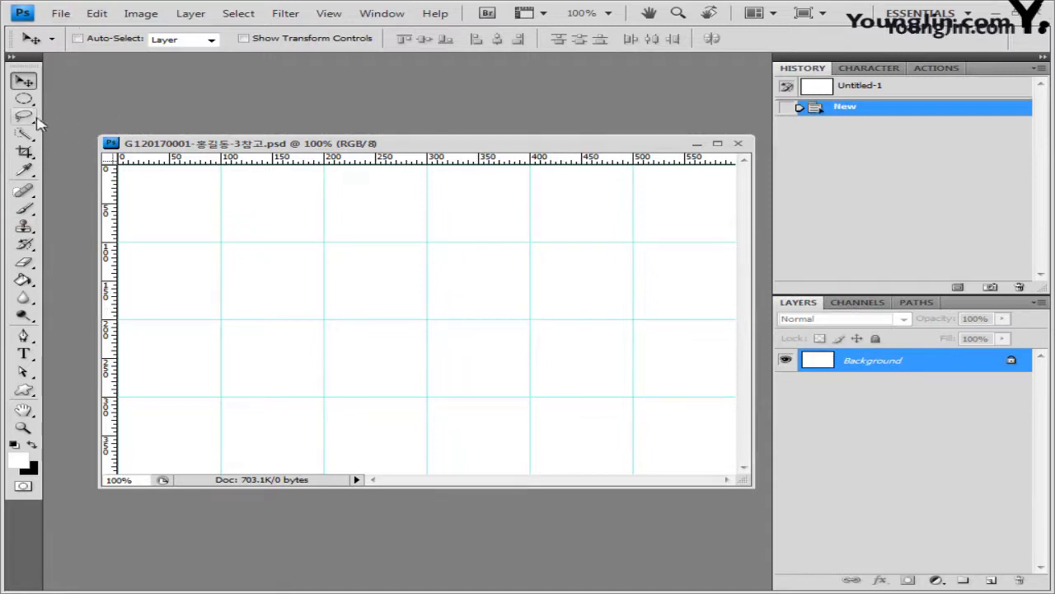
Activate the Gradient tool with the Foreground to Background preset.
left_click(23, 280)
mouse_move(28, 282)
left_mouse_down()
mouse_move(88, 287)
mouse_move(91, 278)
left_mouse_up()
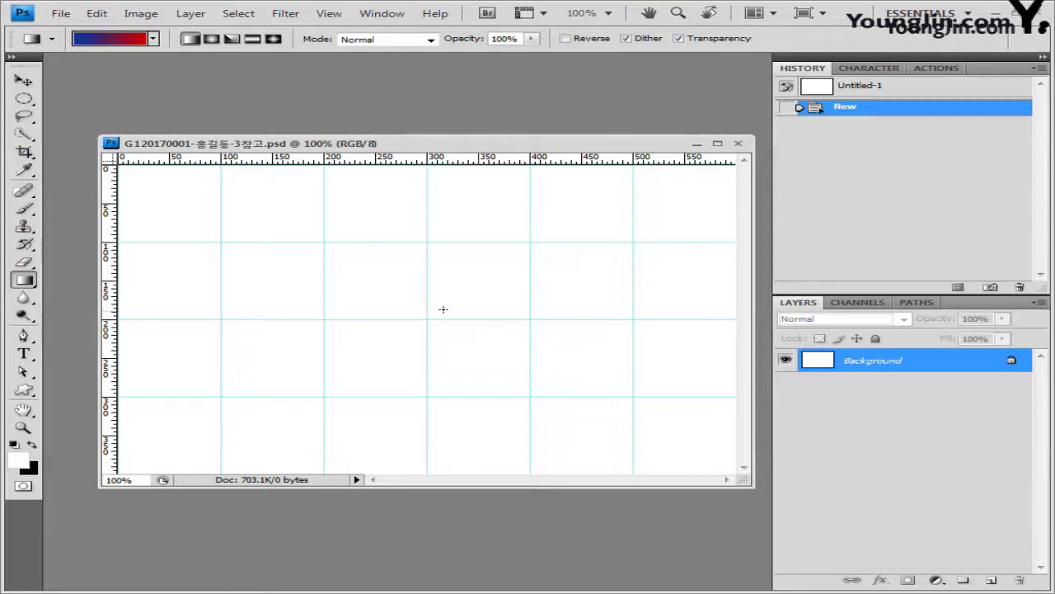
left_click(153, 38)
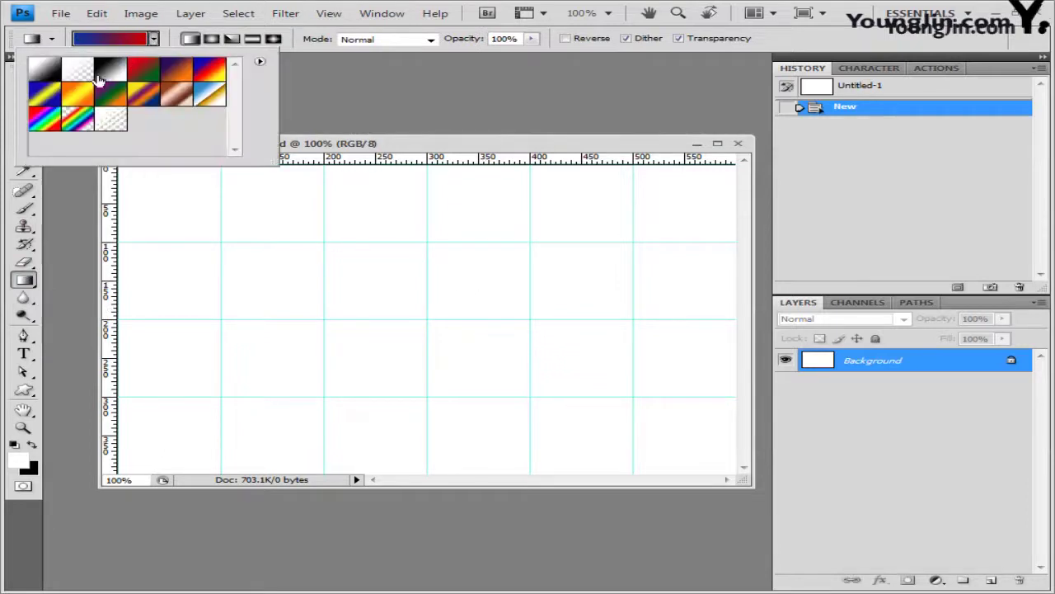
left_click(41, 74)
left_click(327, 149)
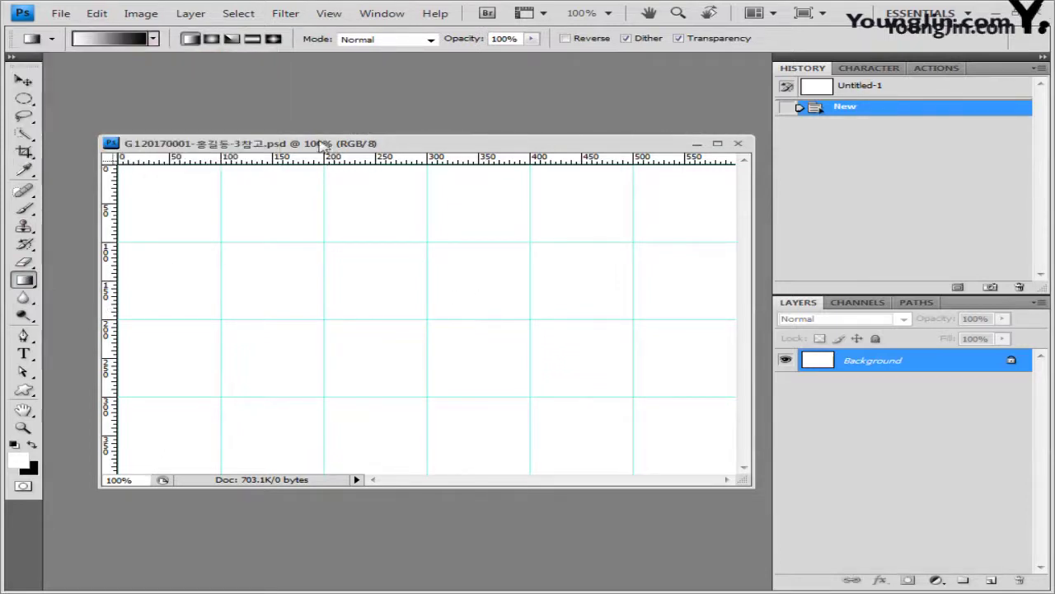
Edit the gradient and set its starting color stop to 003399.
left_click(99, 40)
left_click_drag(466, 125, 335, 119)
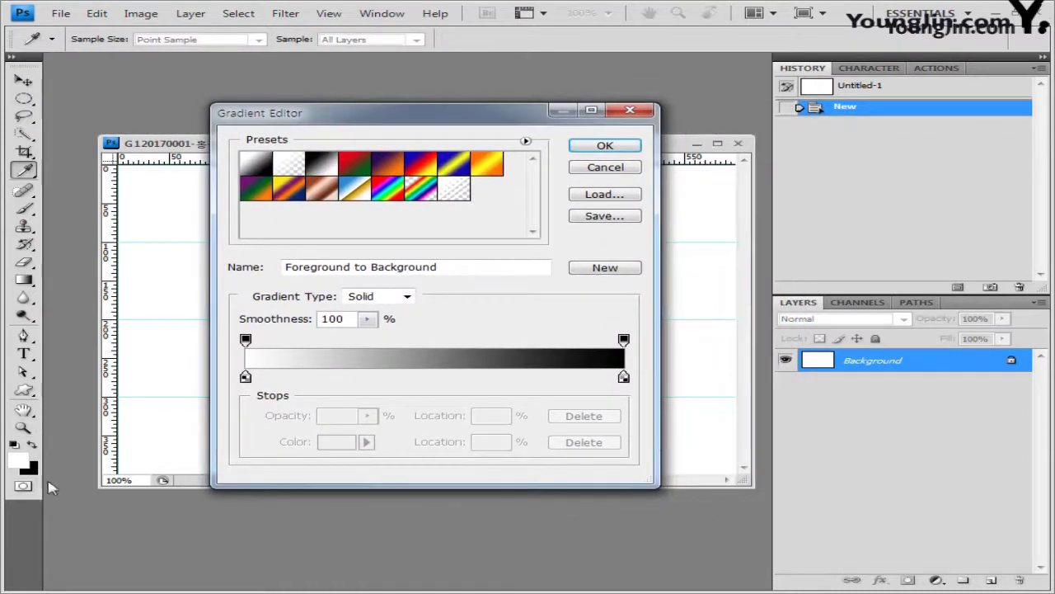
double_click(245, 378)
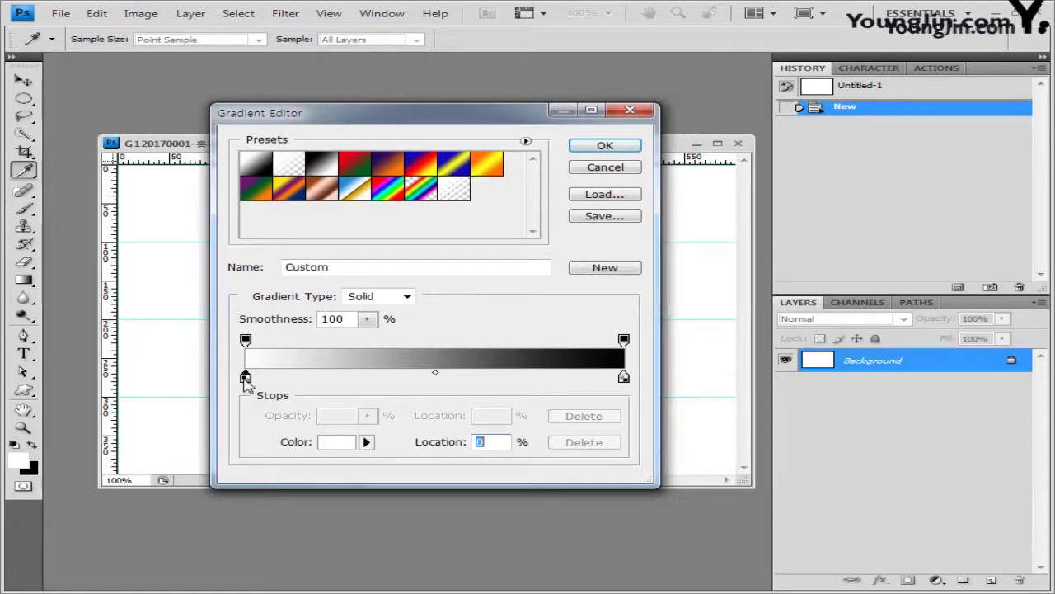
left_click(596, 393)
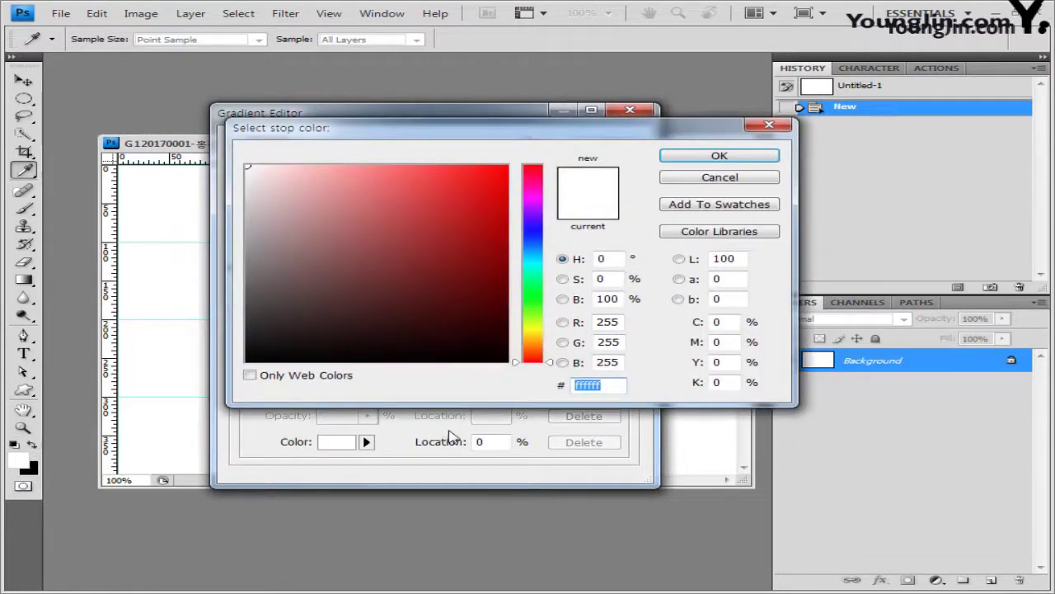
type("003399")
key("Return")
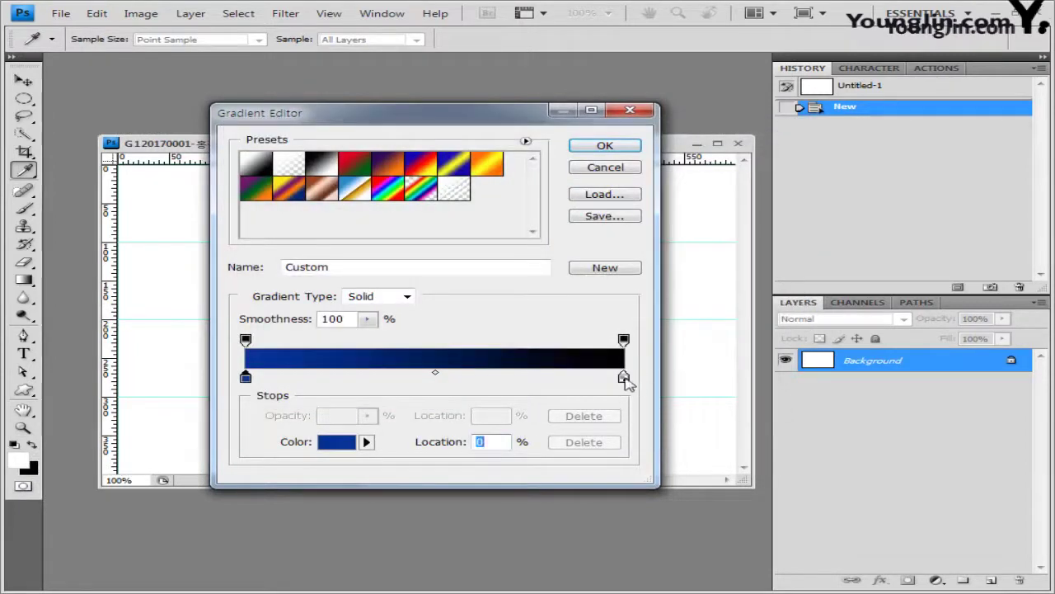
Set the gradient's end color stop to cccccc and accept the edited gradient.
double_click(625, 378)
left_click(614, 385)
type("cc")
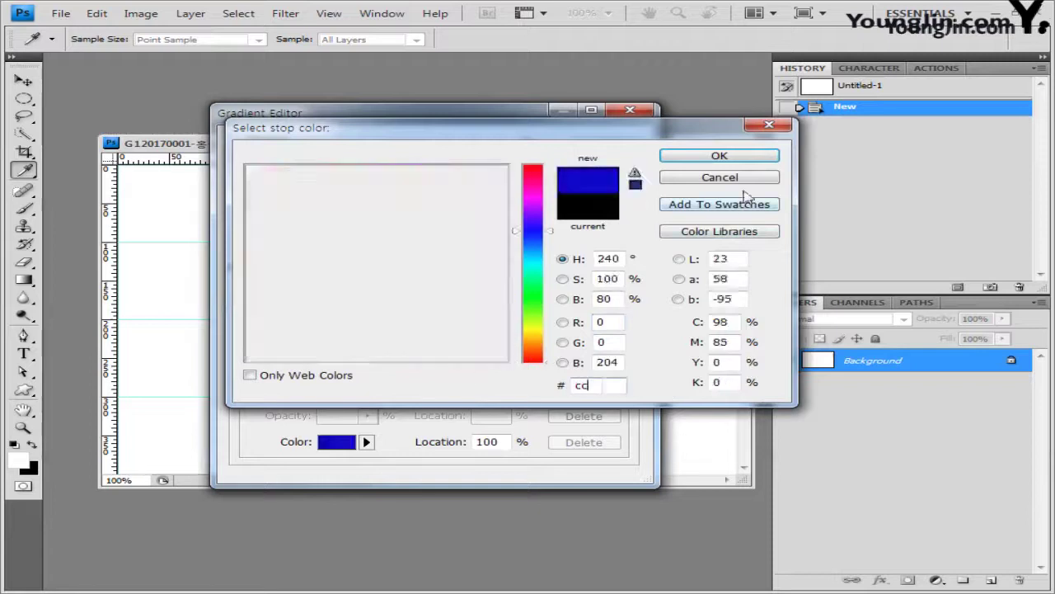
type("cccc")
left_click(719, 155)
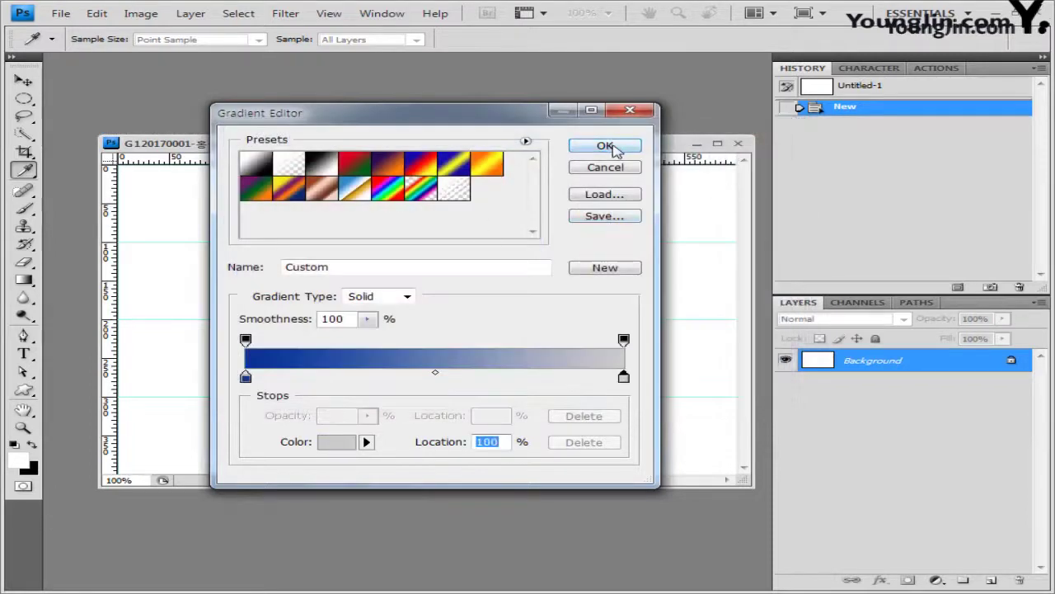
left_click(606, 146)
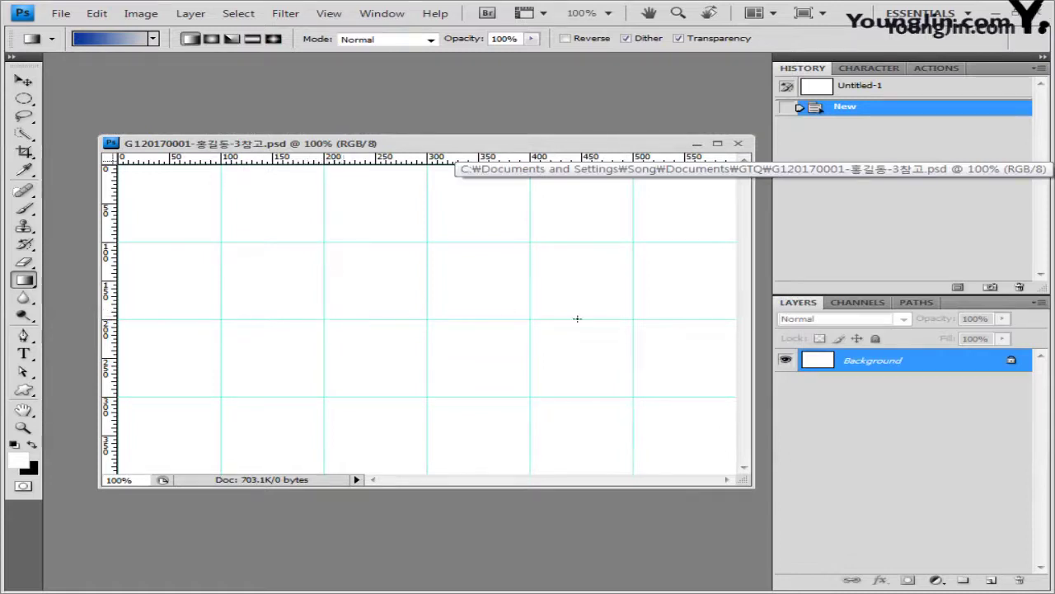
Fill the Background with a horizontal linear gradient running left to right from about 210 to 480 pixels.
left_click_drag(333, 319, 611, 319)
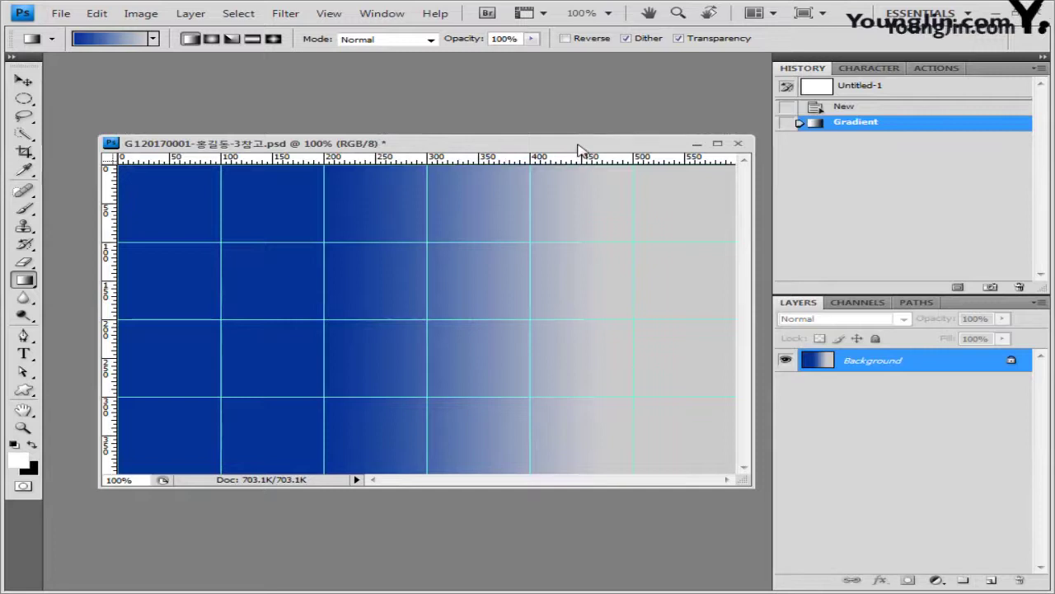
left_click_drag(578, 144, 576, 138)
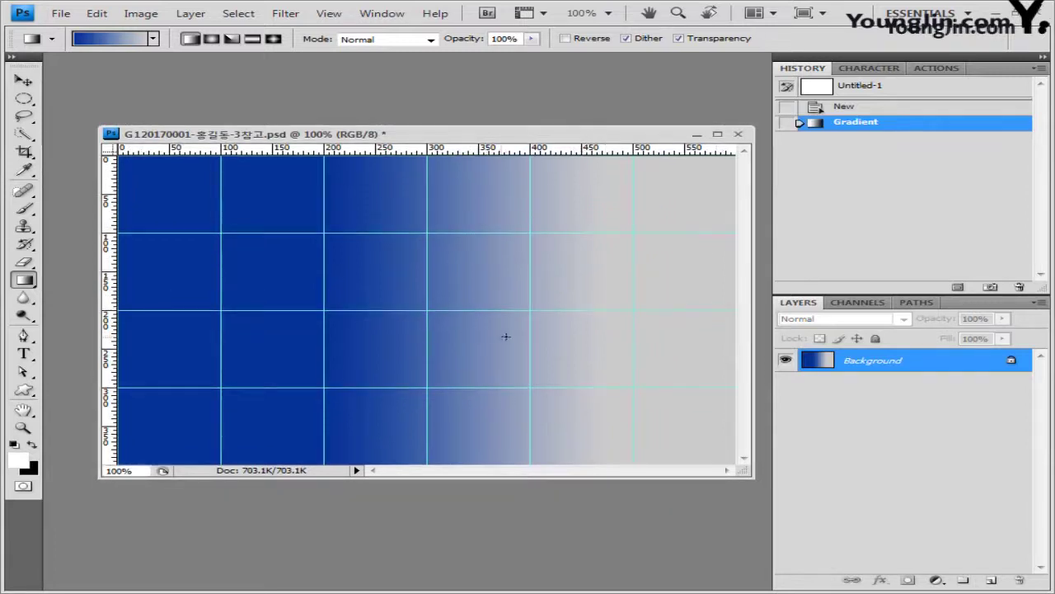
left_click_drag(546, 132, 536, 121)
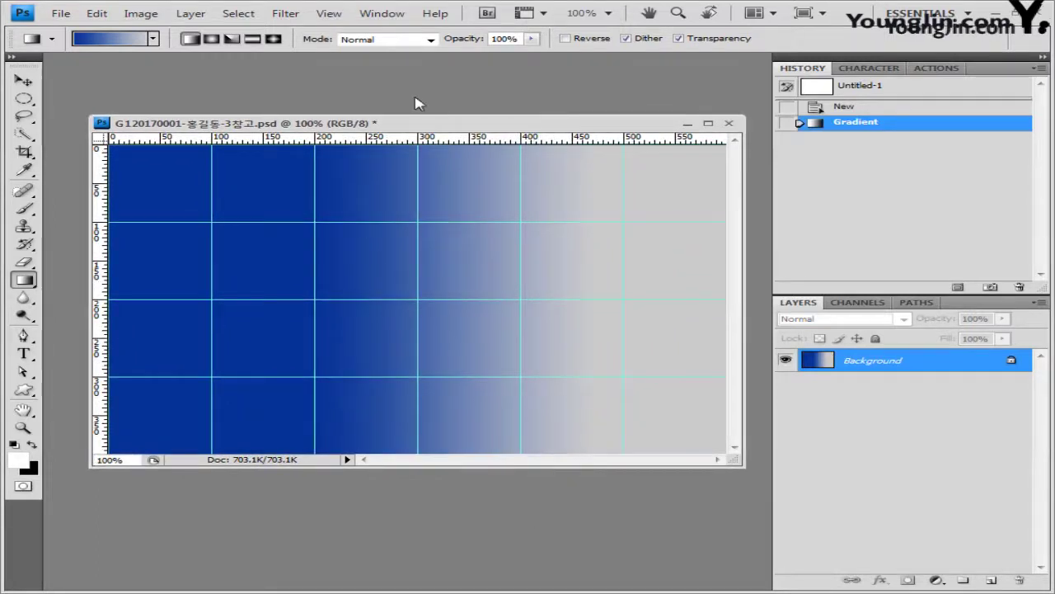
Open the picture 1급-7.jpg from the Image folder.
key("ctrl+o")
left_click(258, 129)
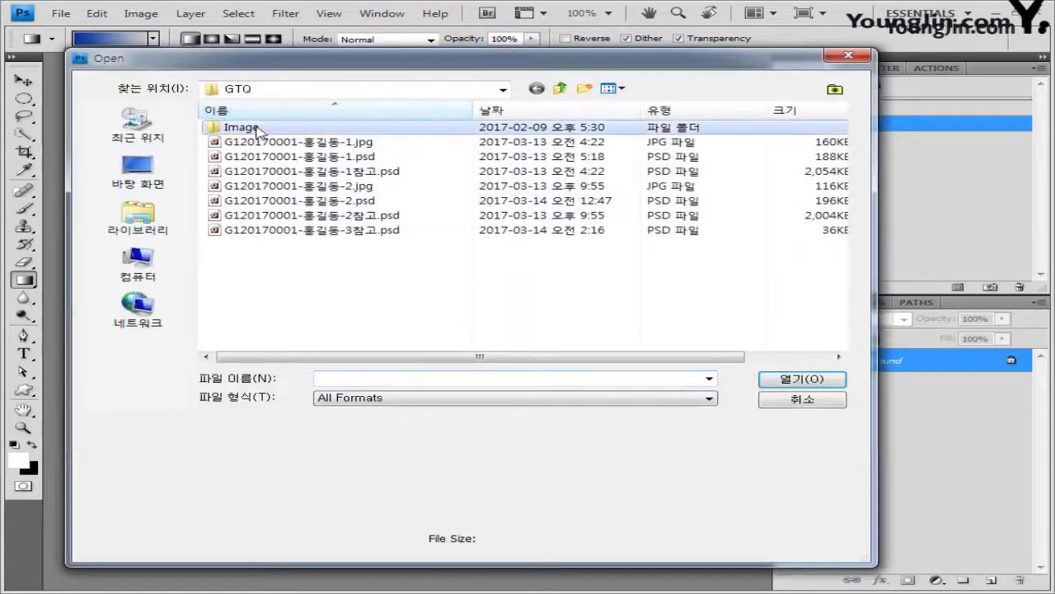
double_click(258, 130)
double_click(363, 272)
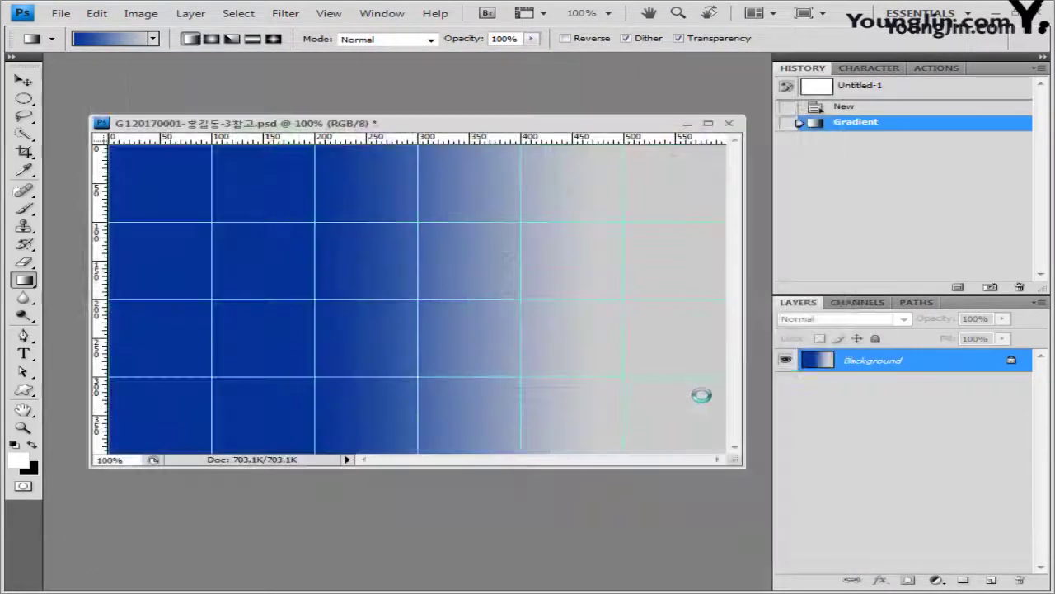
Copy the whole 1급-7.jpg picture, close it, and paste it as a layer over the gradient background.
key("ctrl+a")
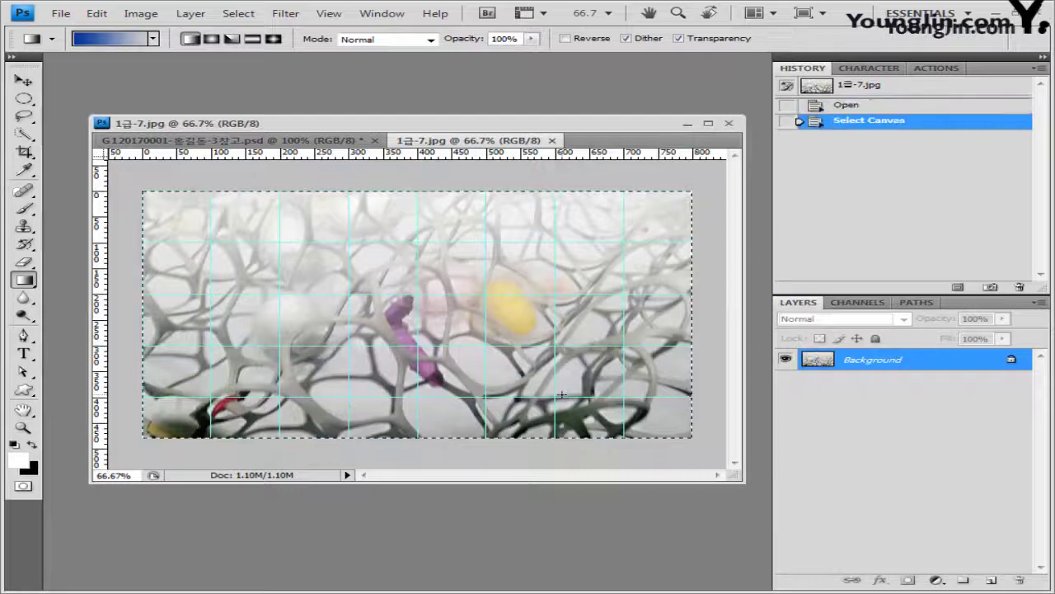
left_click(551, 140)
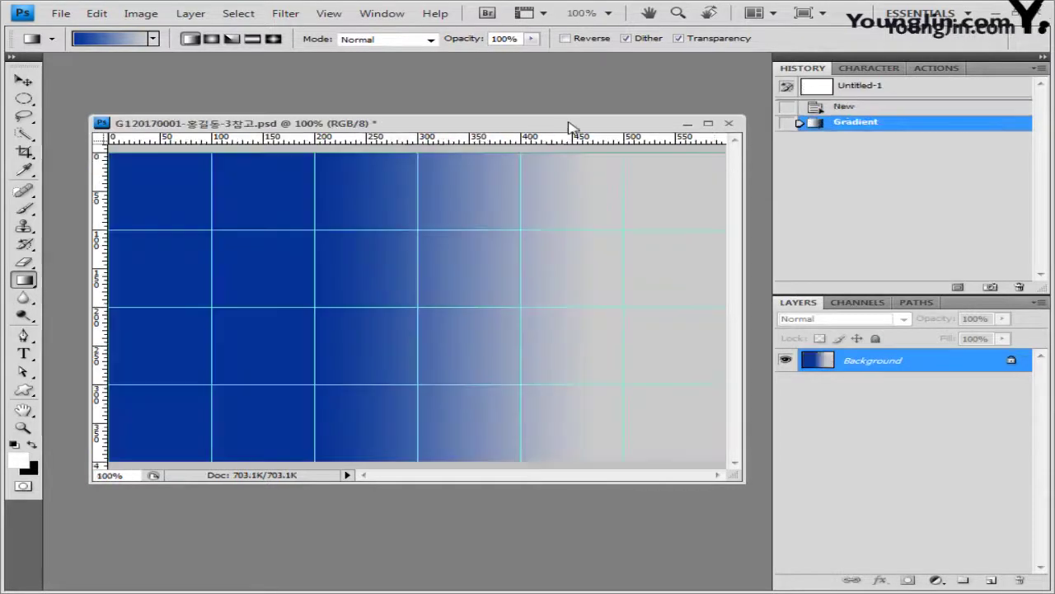
key("ctrl+v")
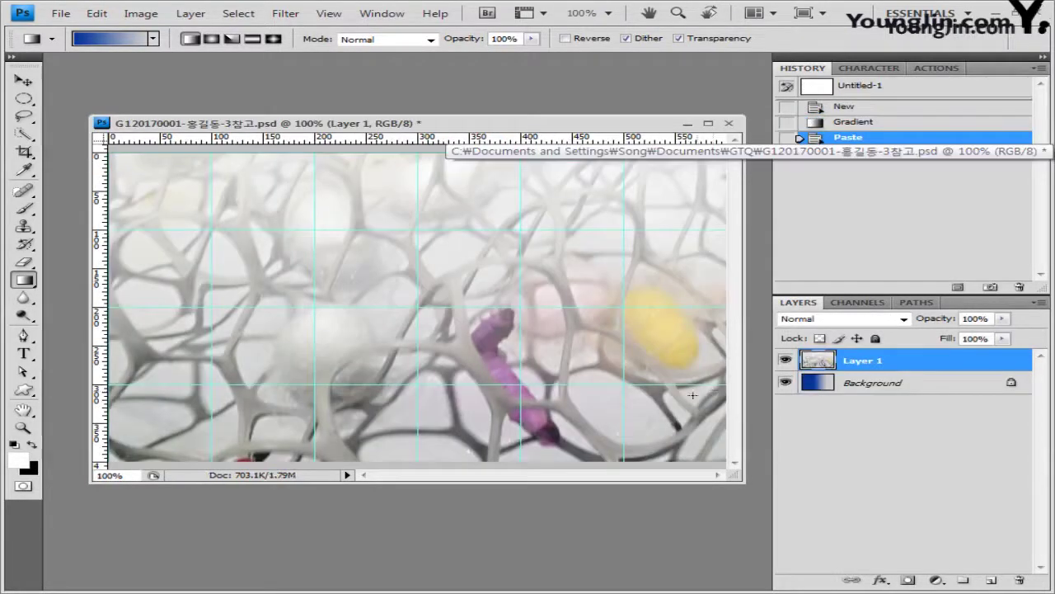
Rename the pasted photo layer as 1-7.
double_click(869, 362)
type("1-7")
key("Return")
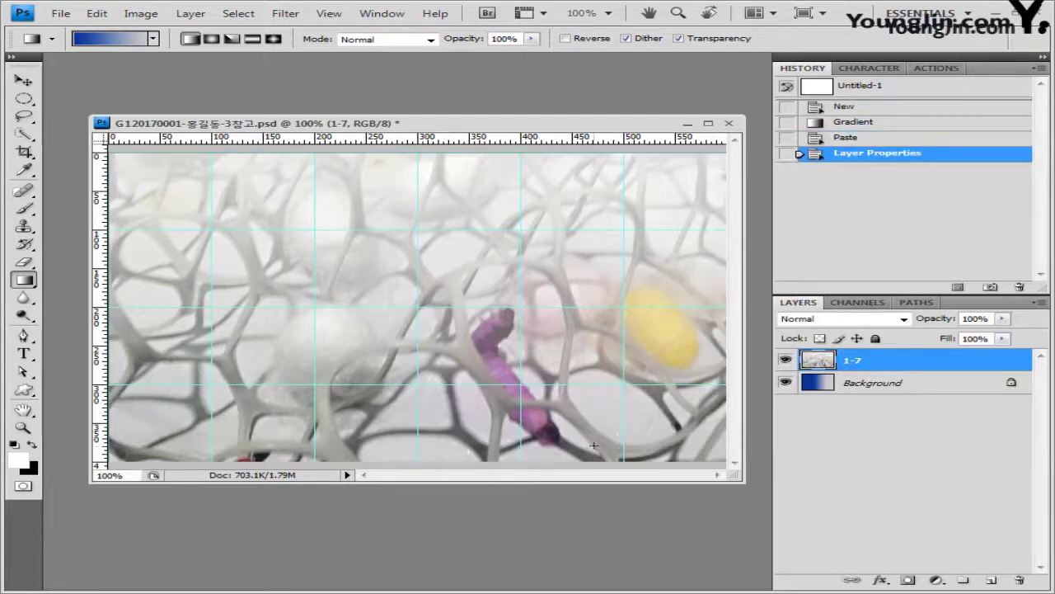
Scale layer 1-7 proportionally to about 88.5% and position it so the photo covers the whole canvas.
key("ctrl+t")
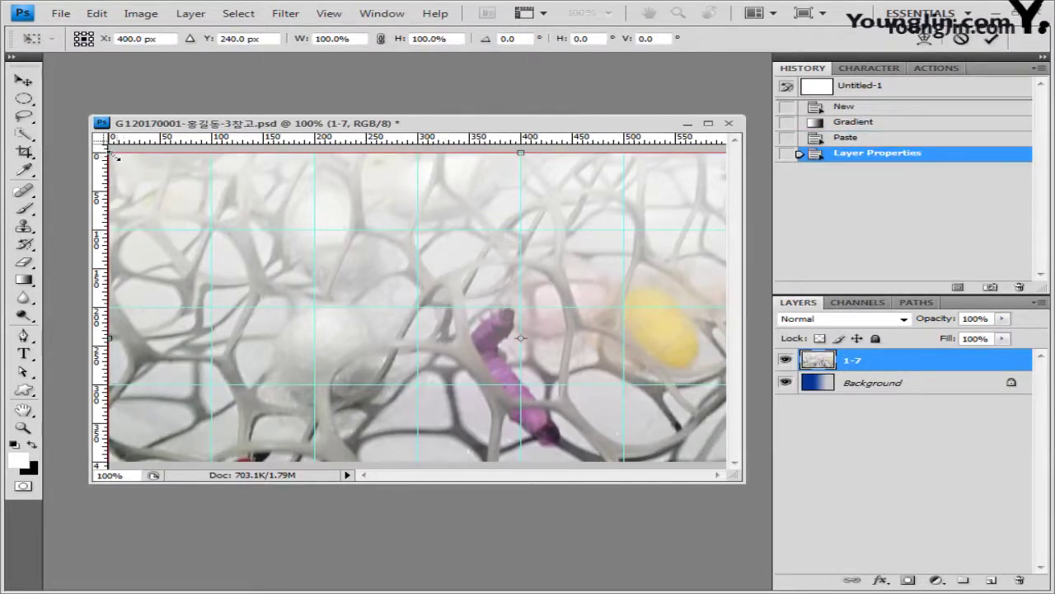
left_click_drag(122, 159, 255, 217)
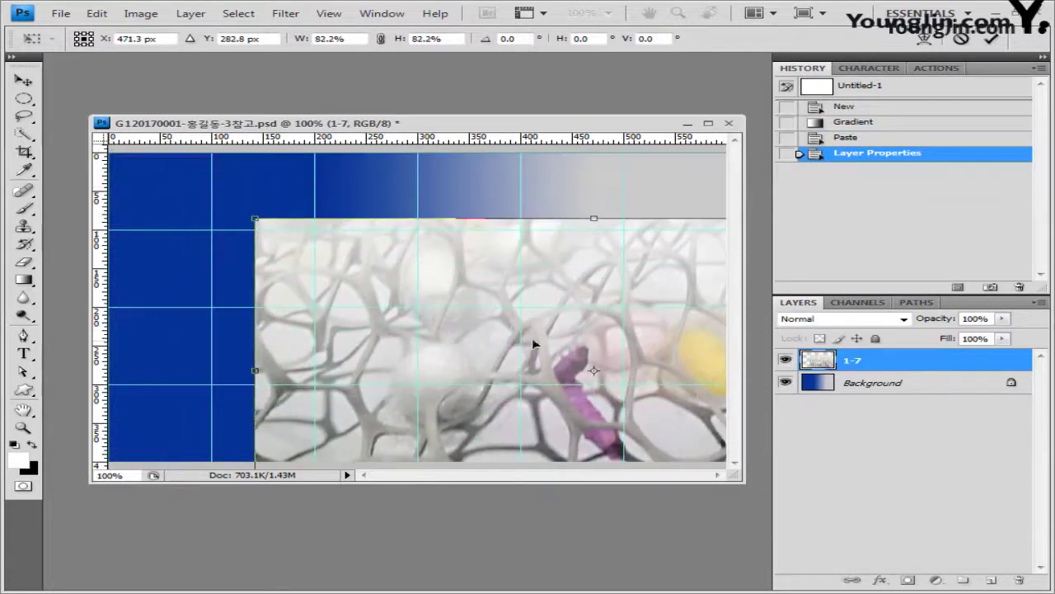
left_click_drag(537, 349, 405, 288)
key("ctrl+minus")
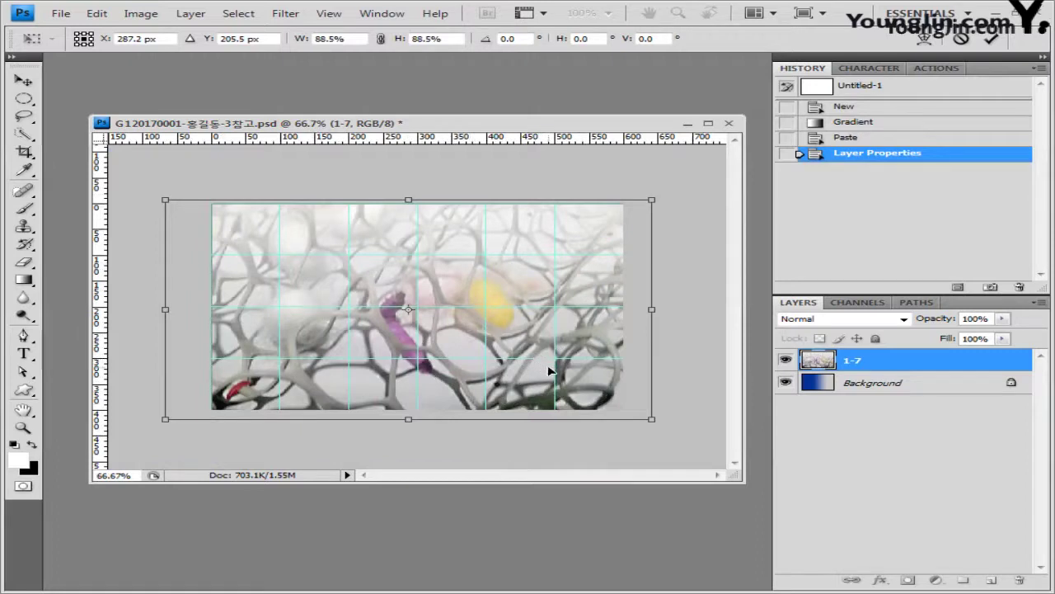
key("Return")
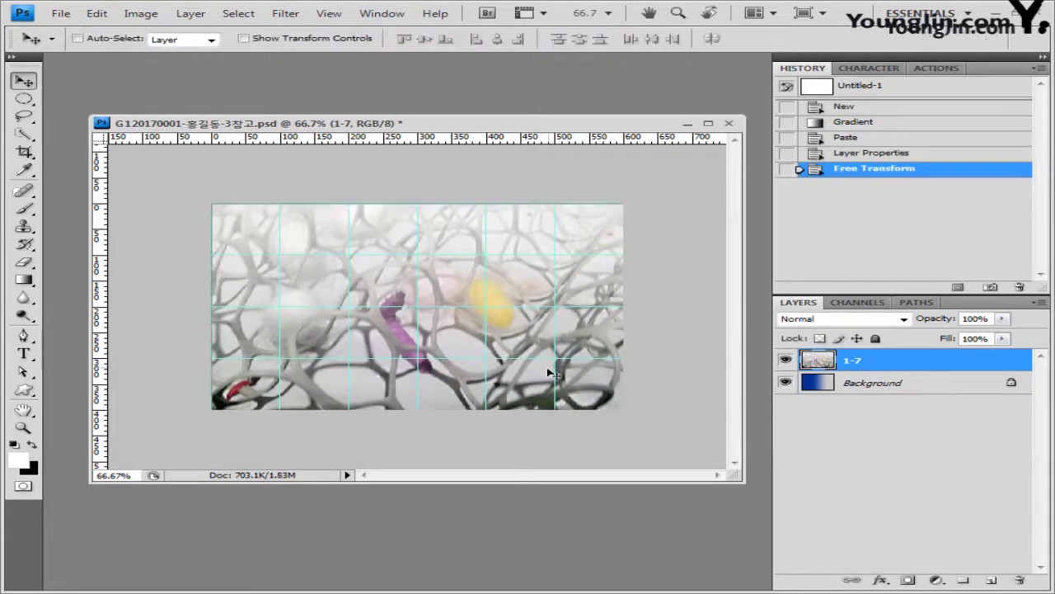
Set layer 1-7 to the Color Burn blending mode with 60% opacity.
left_click(904, 319)
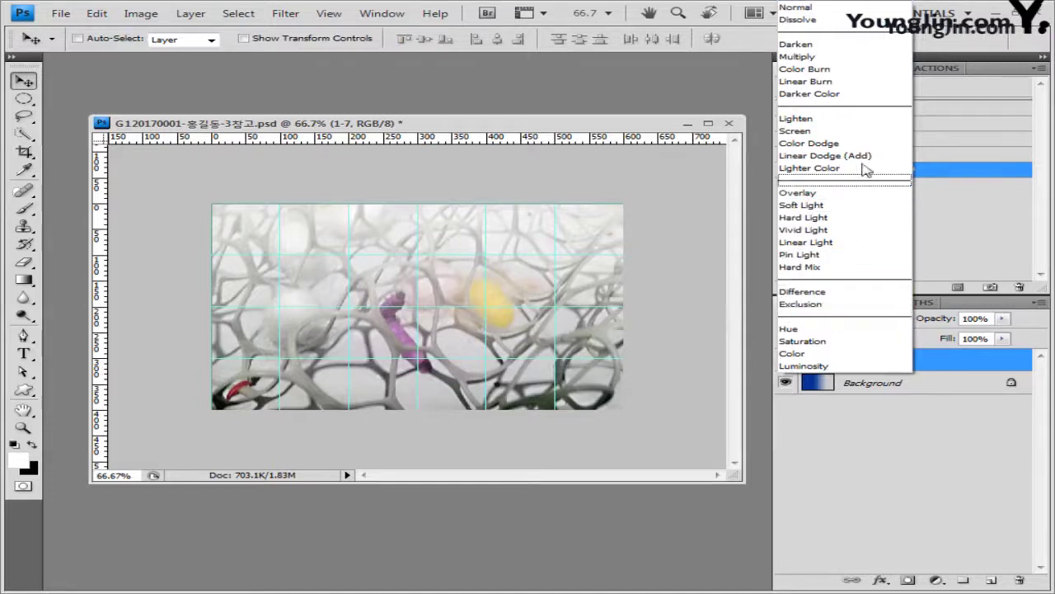
left_click(866, 69)
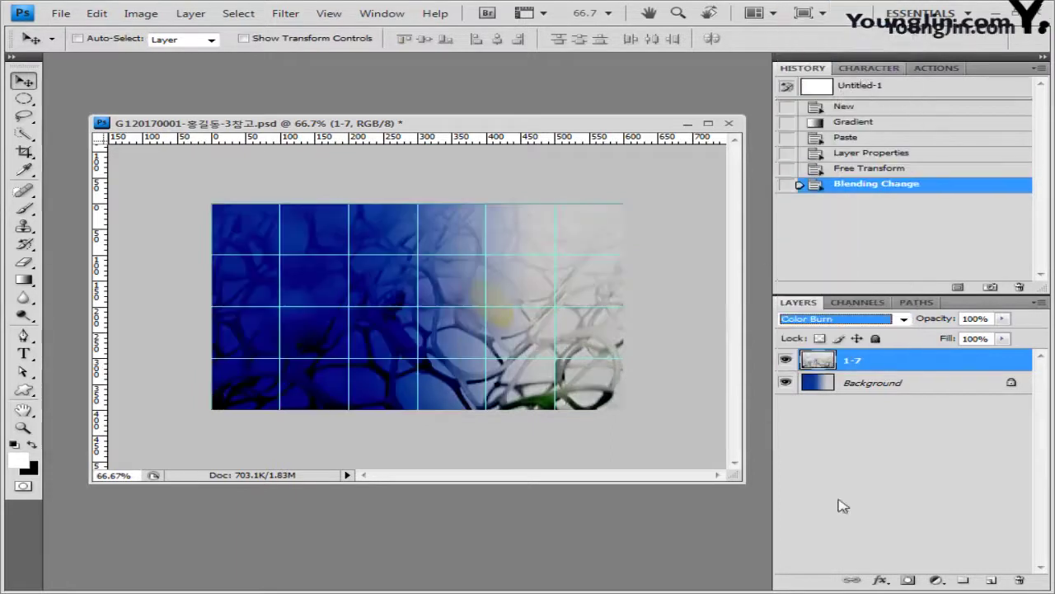
left_click(992, 318)
type("60")
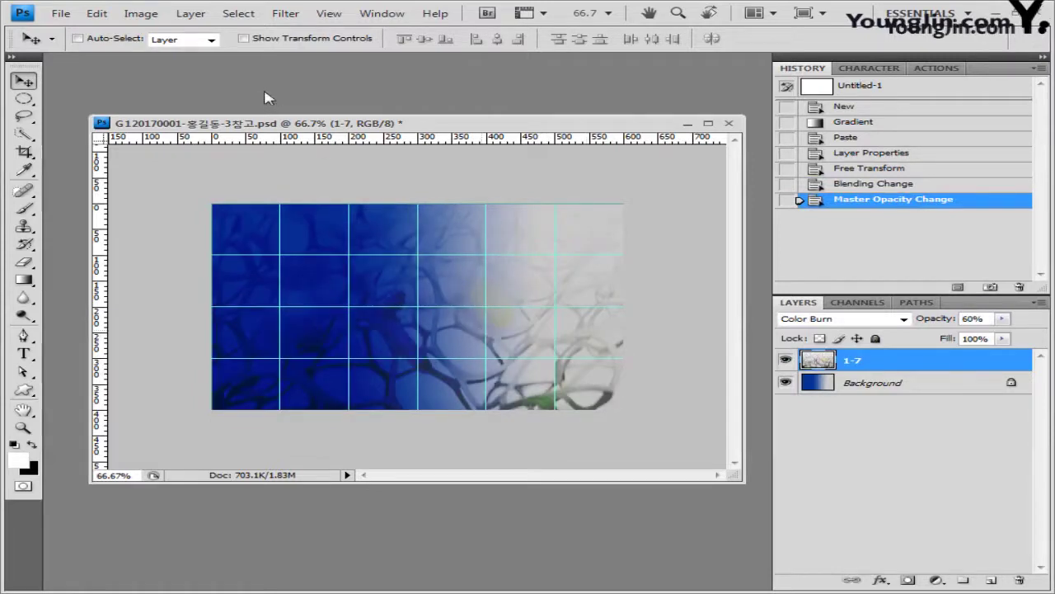
Open 1급-8.jpg from the Image folder, copy the whole picture, close it, and paste it as a layer above 1-7.
key("ctrl+o")
left_click(487, 276)
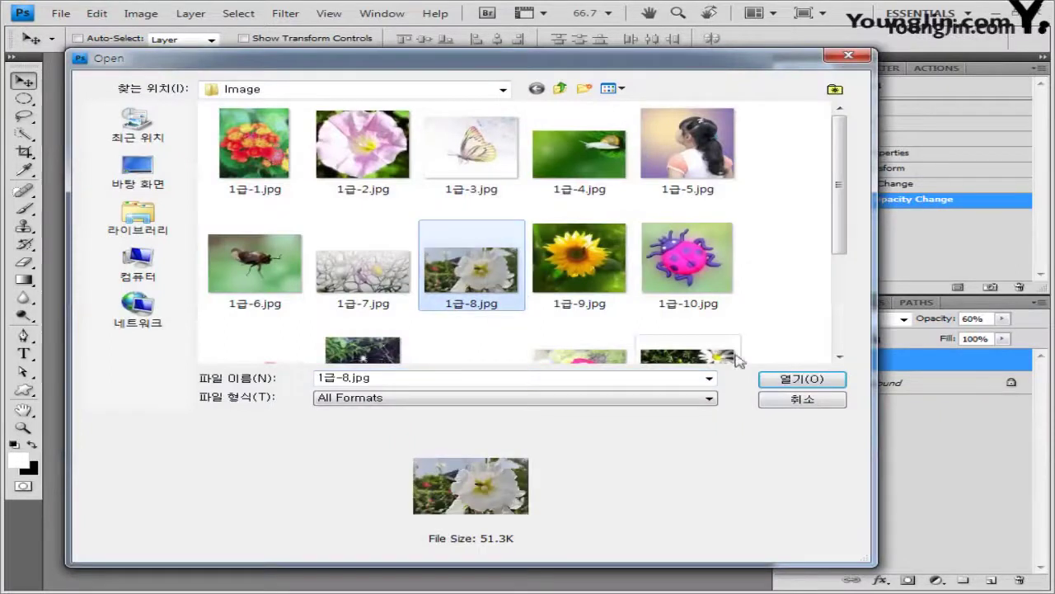
left_click(803, 378)
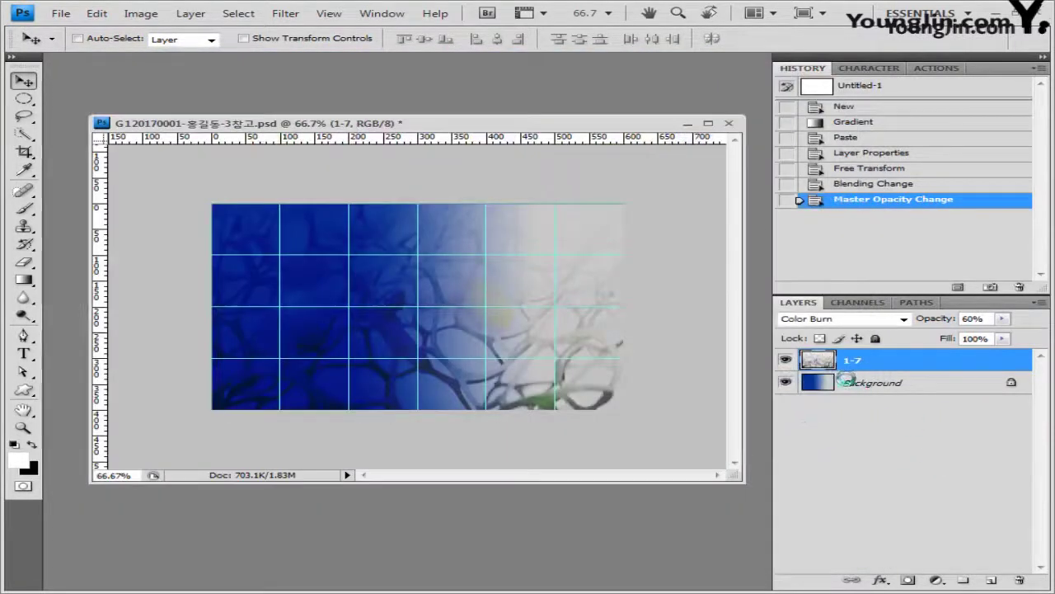
key("ctrl+a")
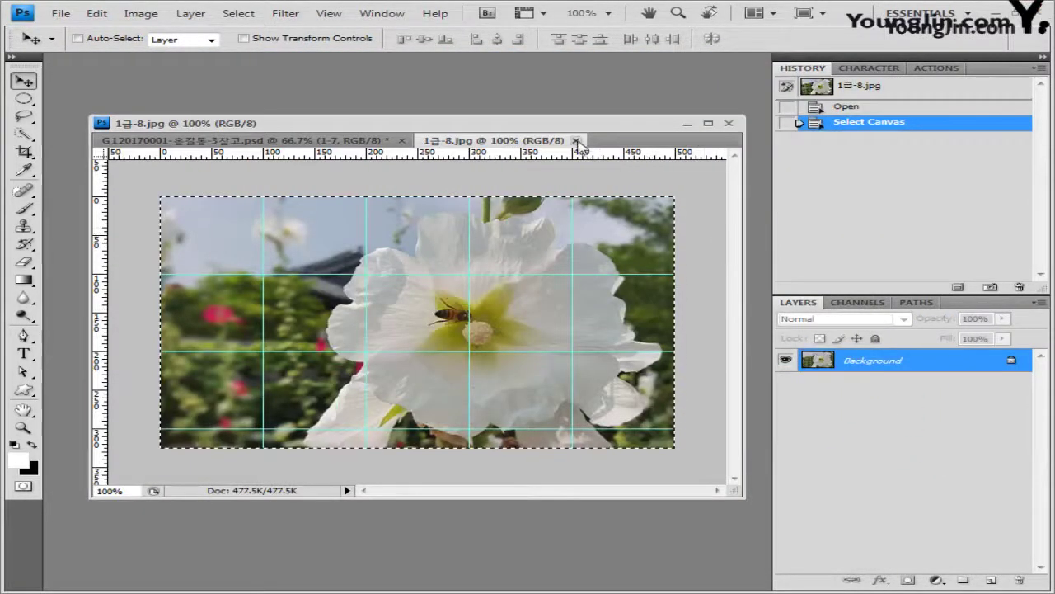
left_click(576, 141)
key("ctrl+v")
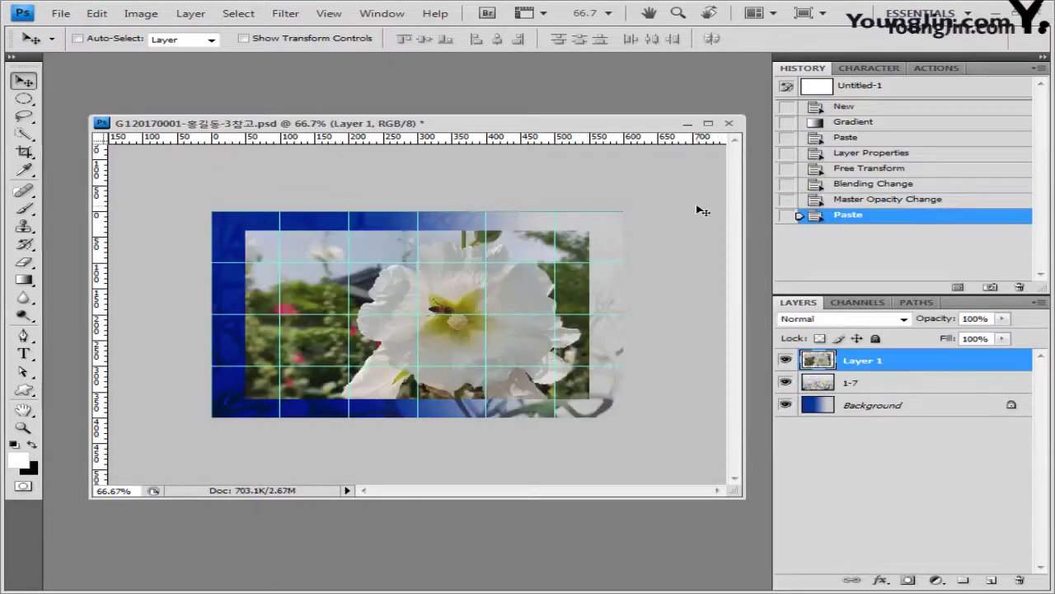
Enlarge the pasted white flower photo to cover the canvas, with the bloom over the composition's right half.
key("ctrl+t")
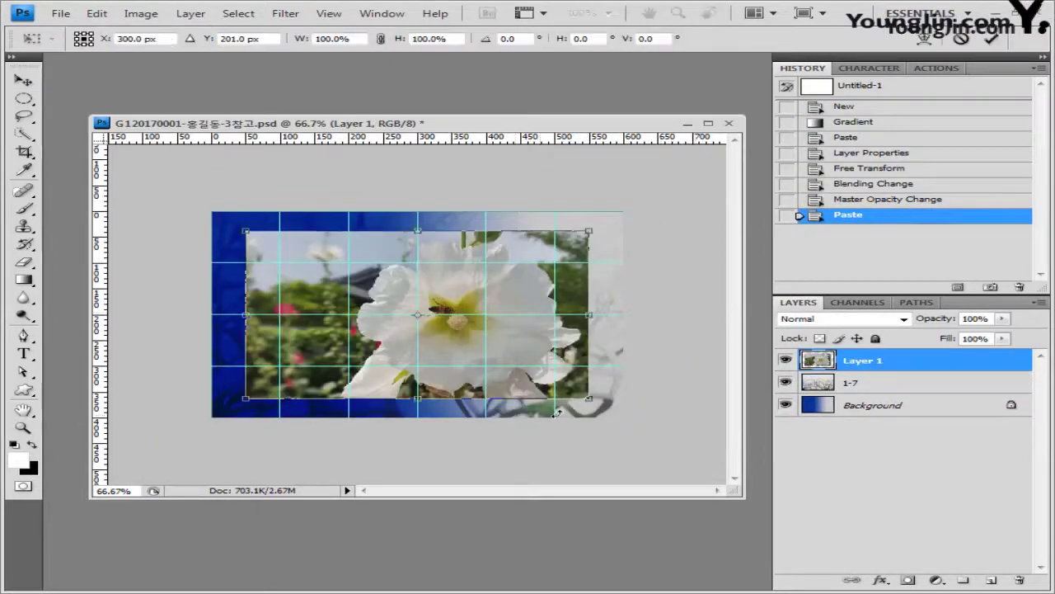
left_click_drag(512, 334, 599, 394)
key("Return")
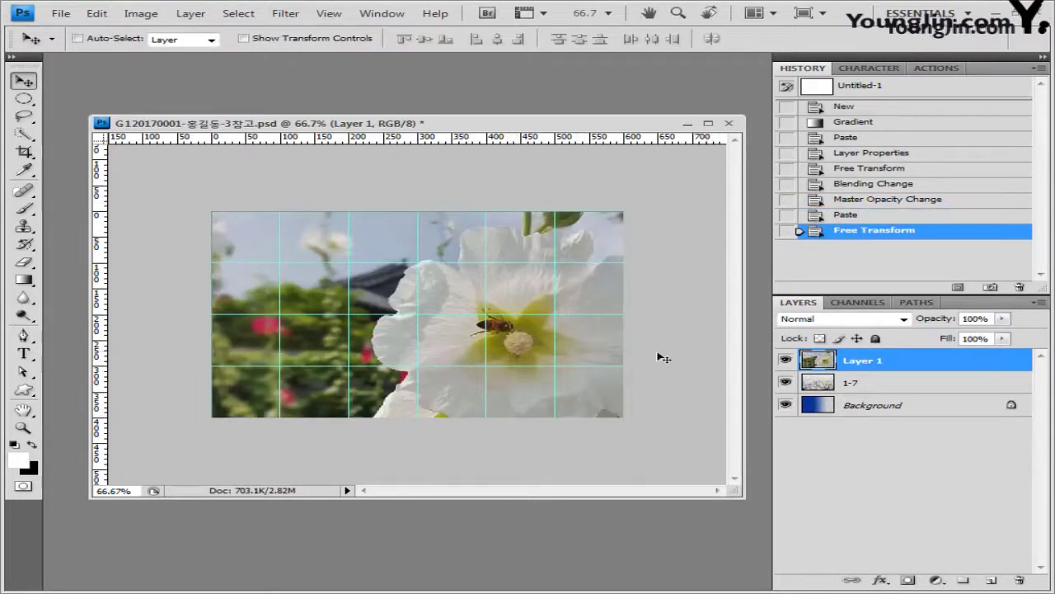
Set the flower photo layer to the Linear Light blending mode with 60% opacity.
left_click(903, 319)
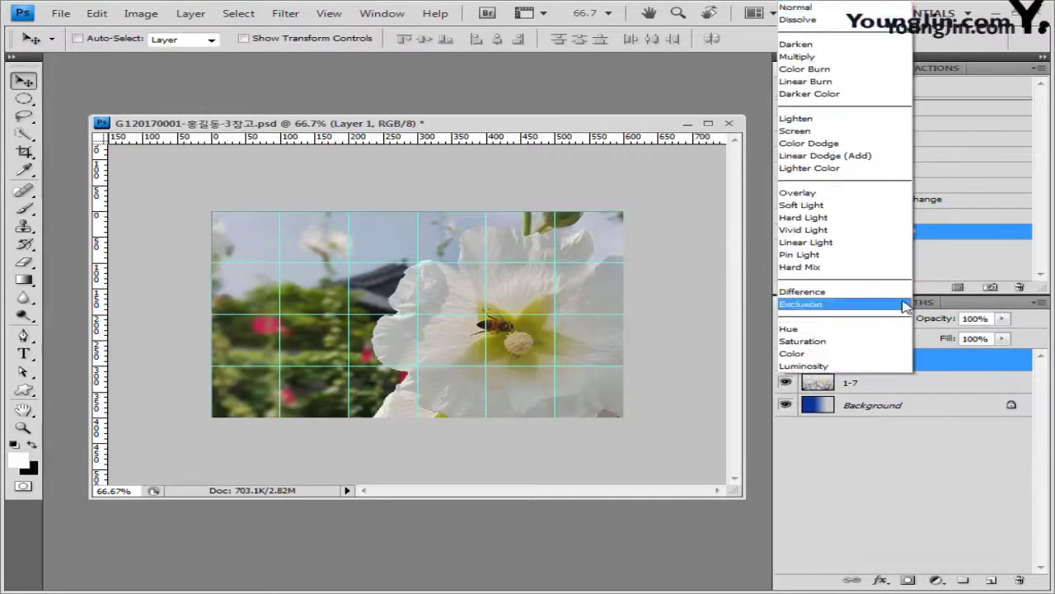
left_click(887, 242)
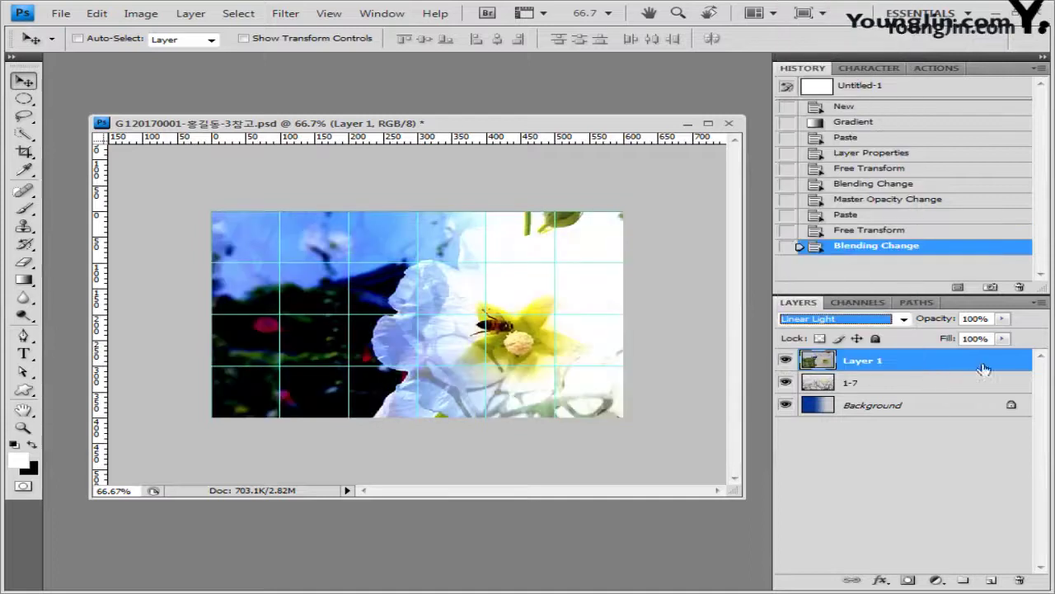
left_click(1001, 320)
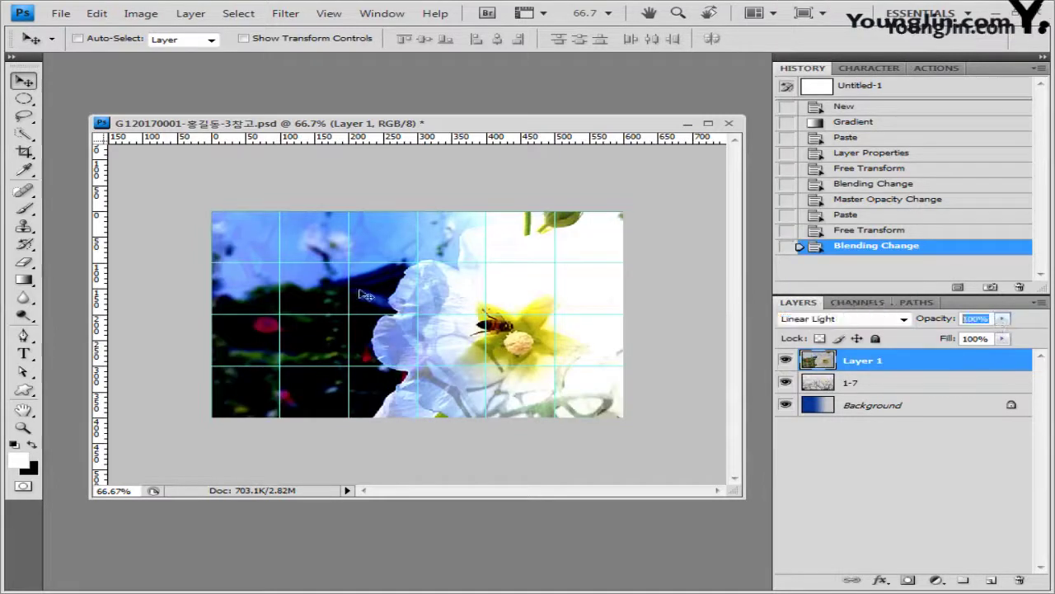
type("60")
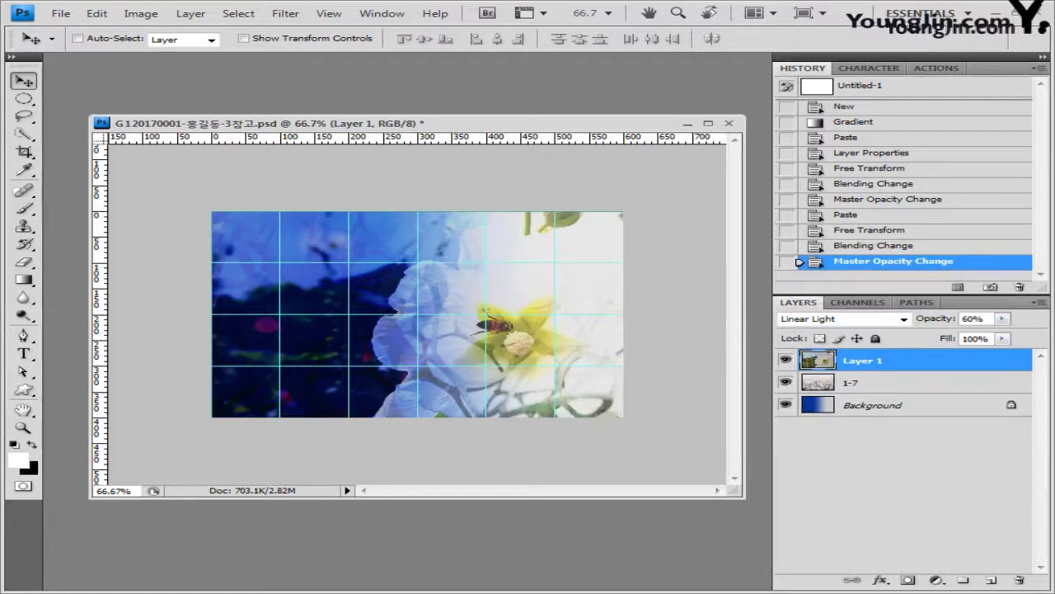
Rename the flower photo layer as 1-8.
double_click(877, 363)
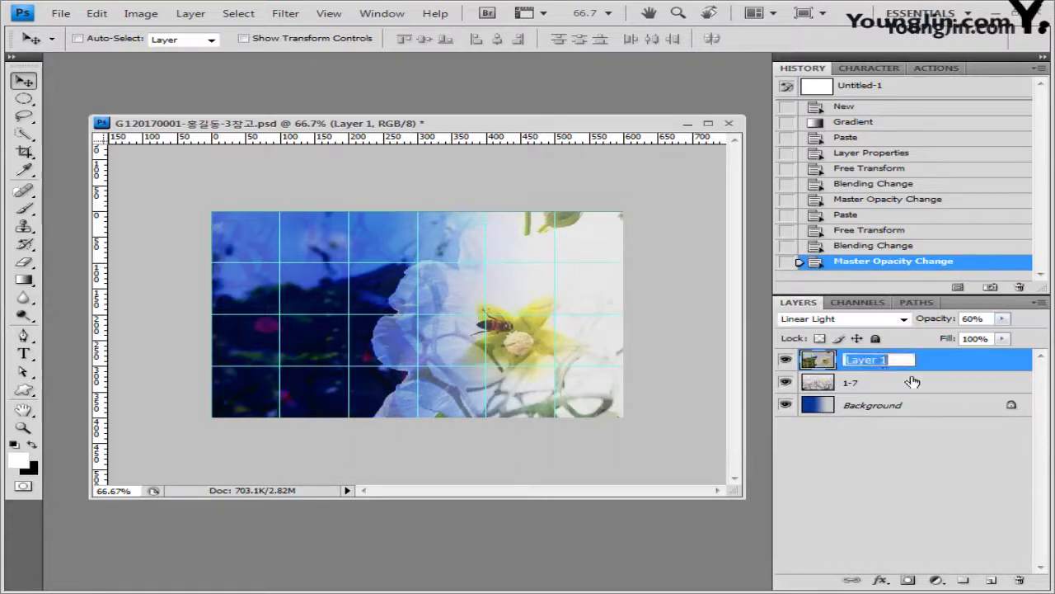
type("1-8")
key("Return")
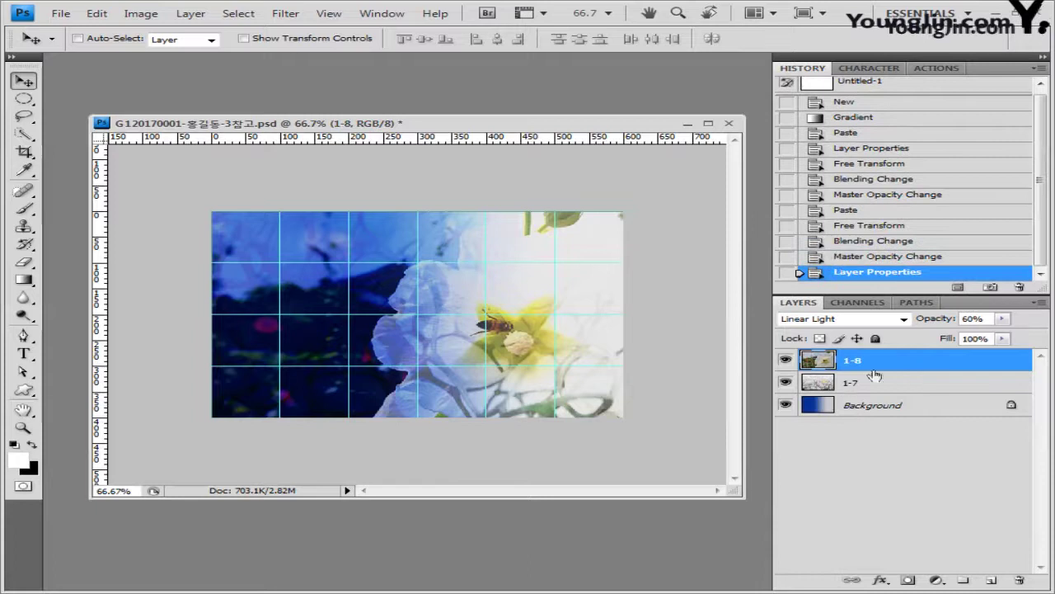
Add a layer mask to layer 1-8 and load the Foreground to Background preset for editing with the Gradient tool.
left_click(907, 581)
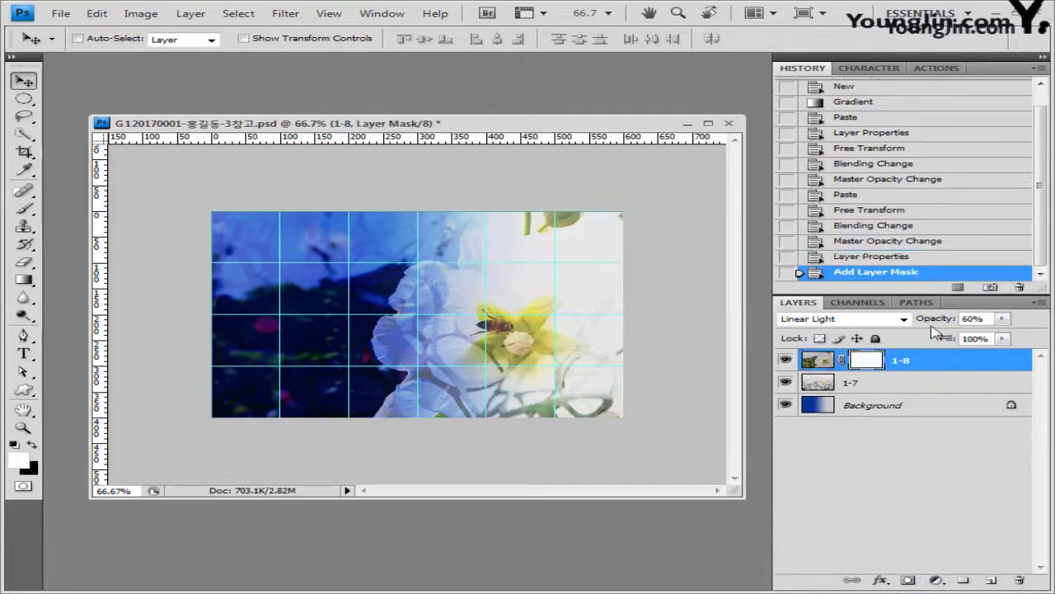
left_click(27, 281)
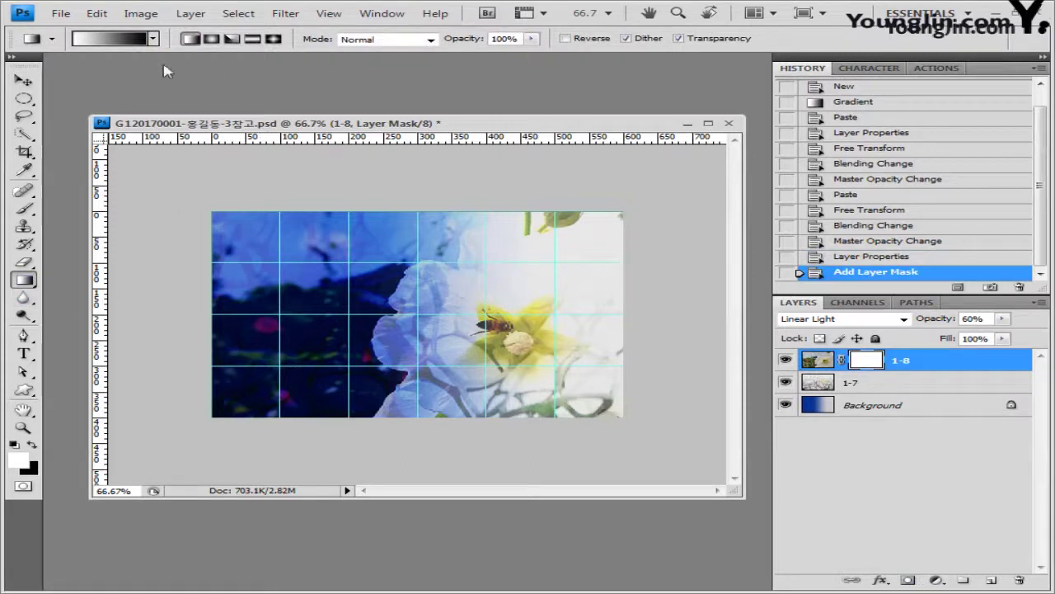
left_click(113, 39)
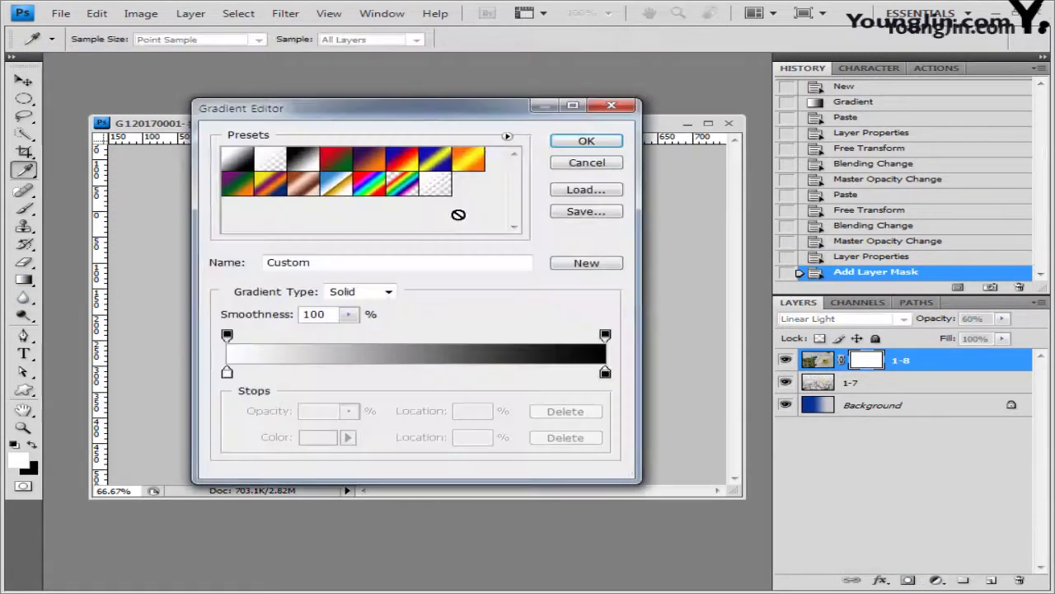
left_click_drag(419, 123, 431, 141)
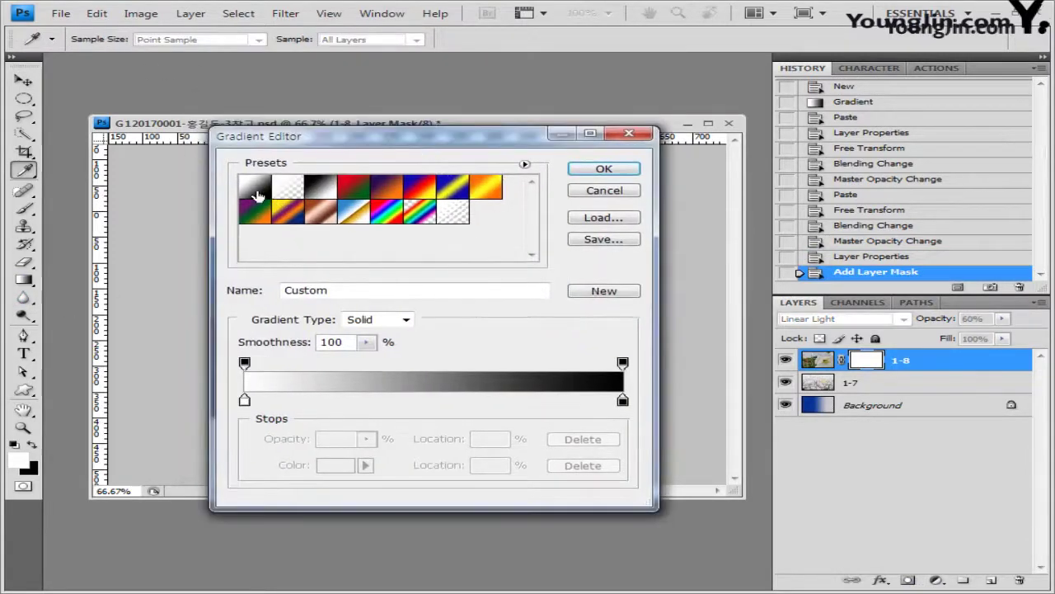
left_click(257, 195)
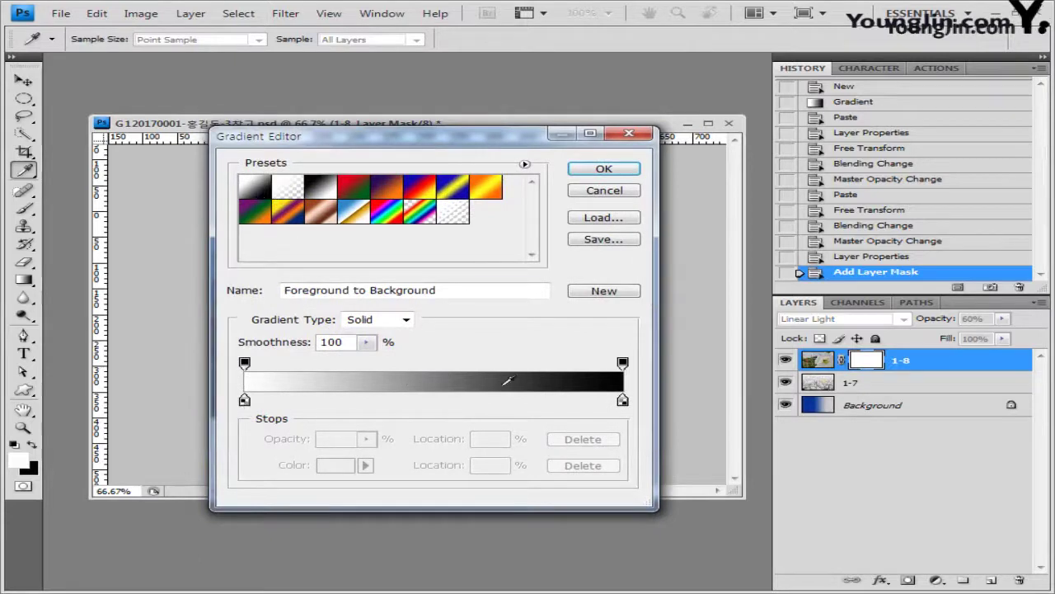
Set the gradient's start color stop to black 000000 and its end stop to white ffffff, and accept the gradient.
double_click(244, 400)
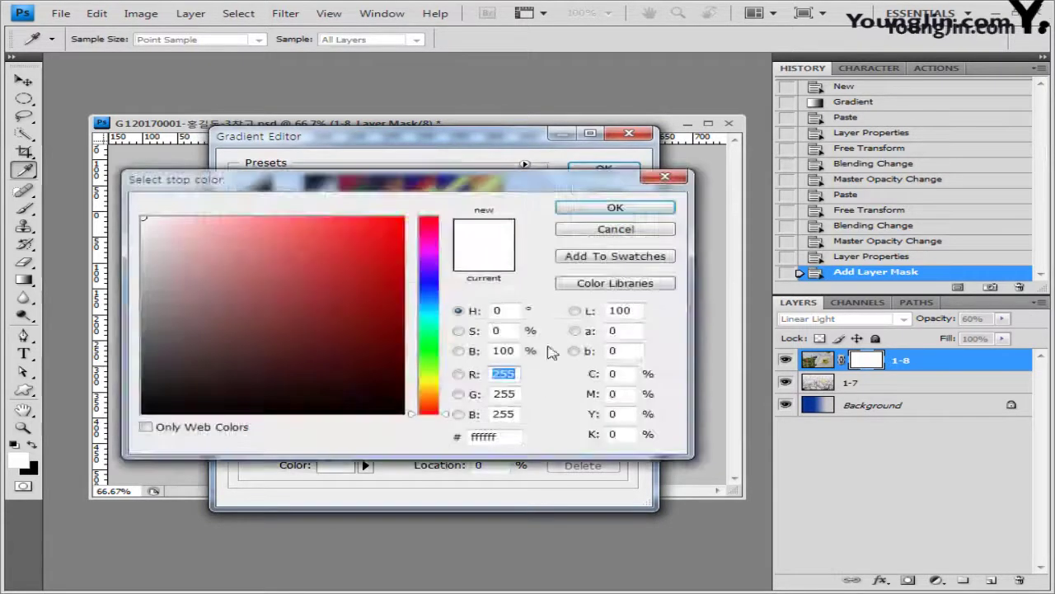
left_click(143, 413)
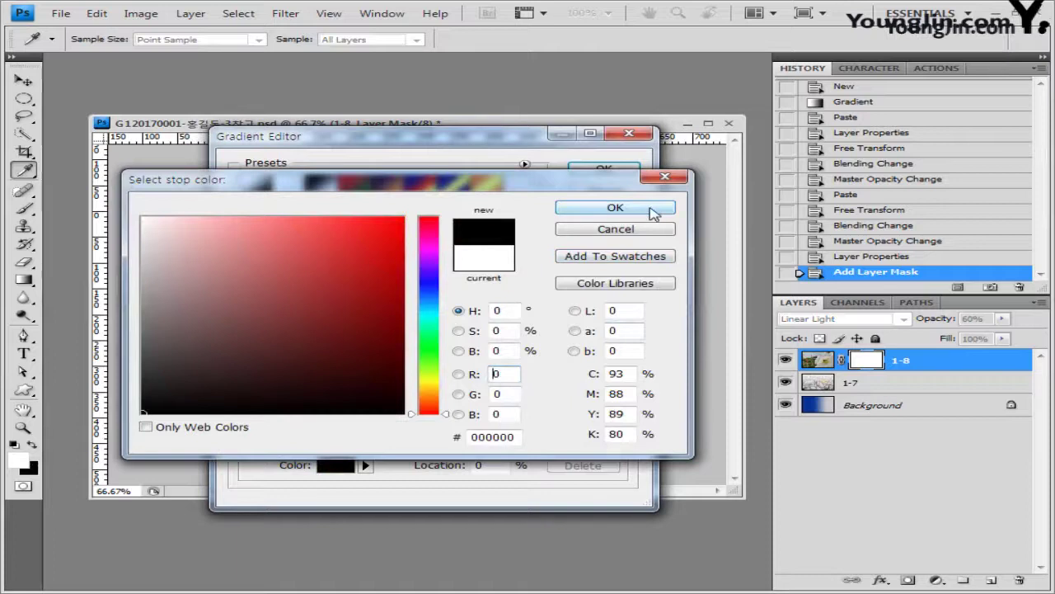
left_click(612, 208)
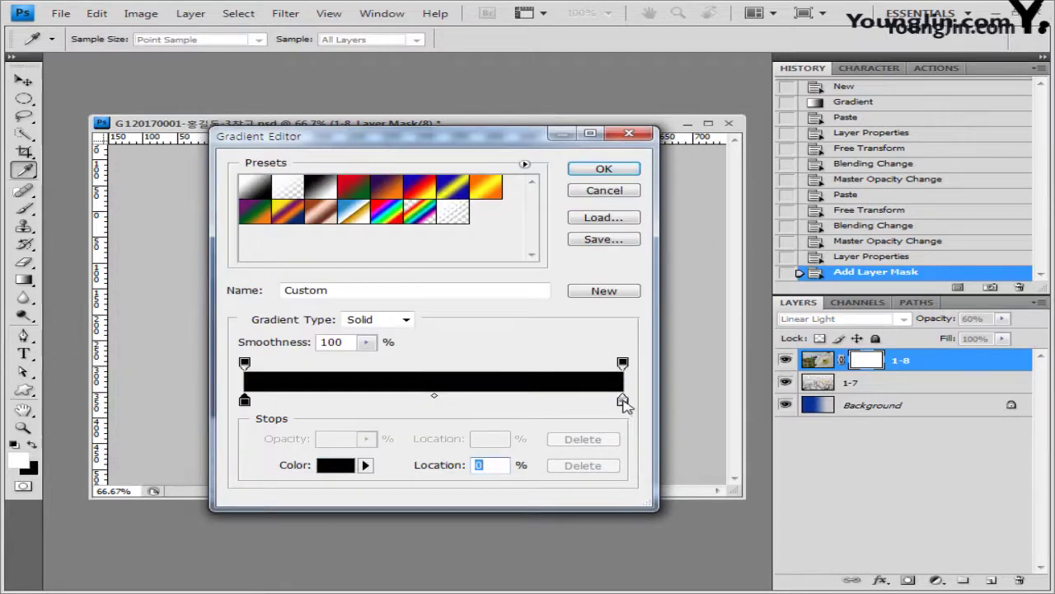
double_click(623, 401)
left_click(143, 219)
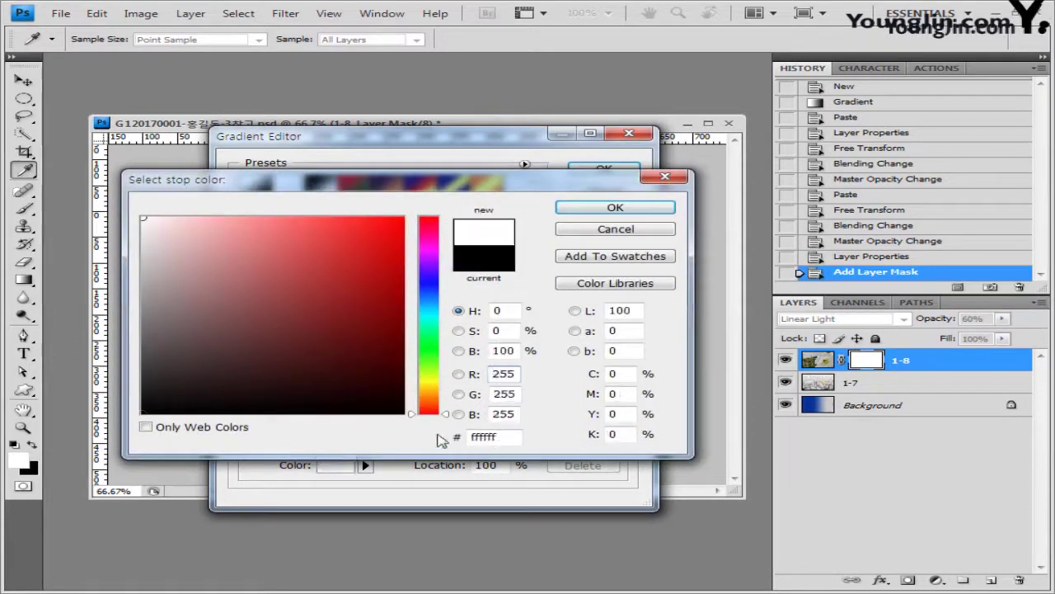
left_click(647, 210)
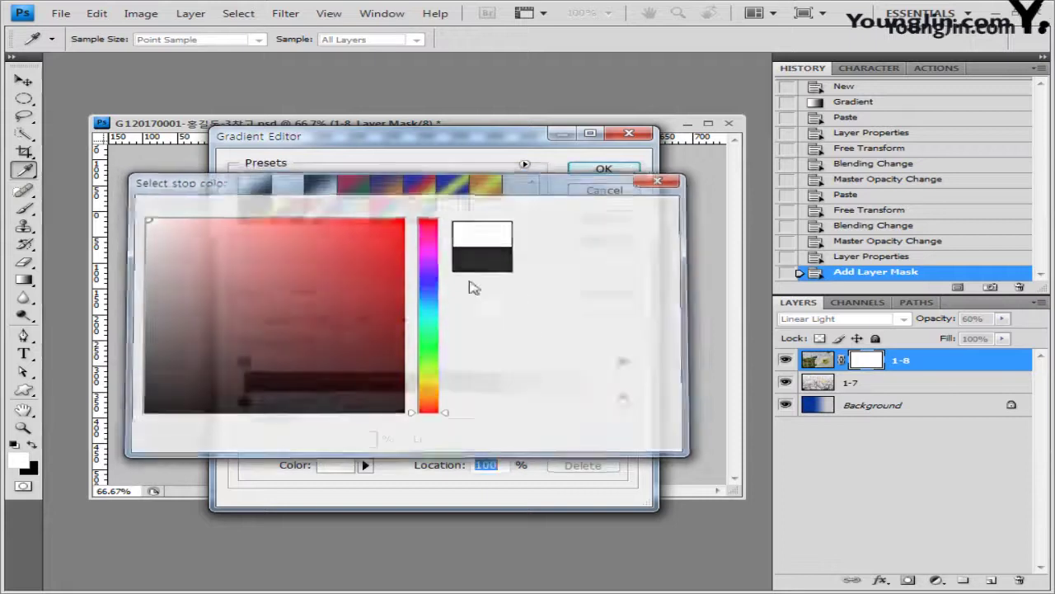
left_click(614, 170)
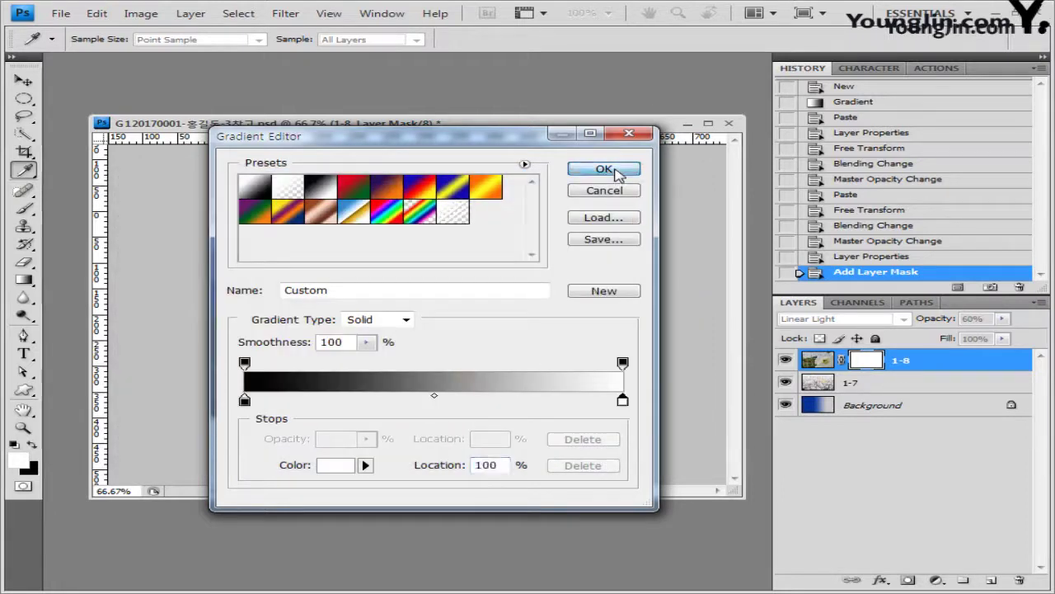
Fill layer 1-8's mask with a horizontal black-to-white linear gradient, redrawing it until the photo's left side fades smoothly.
key("ctrl+plus")
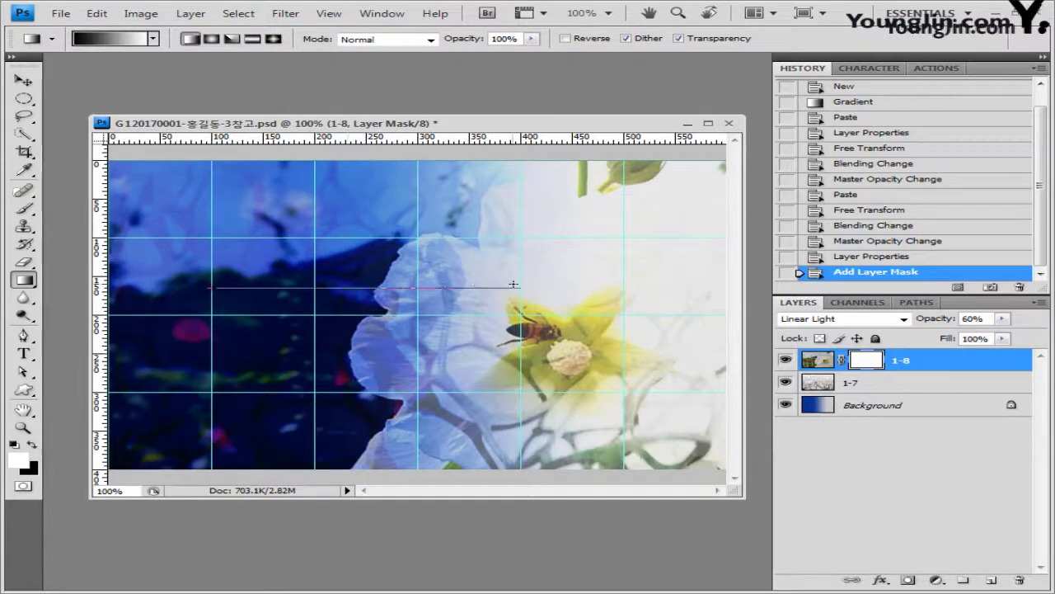
left_click_drag(513, 283, 515, 285)
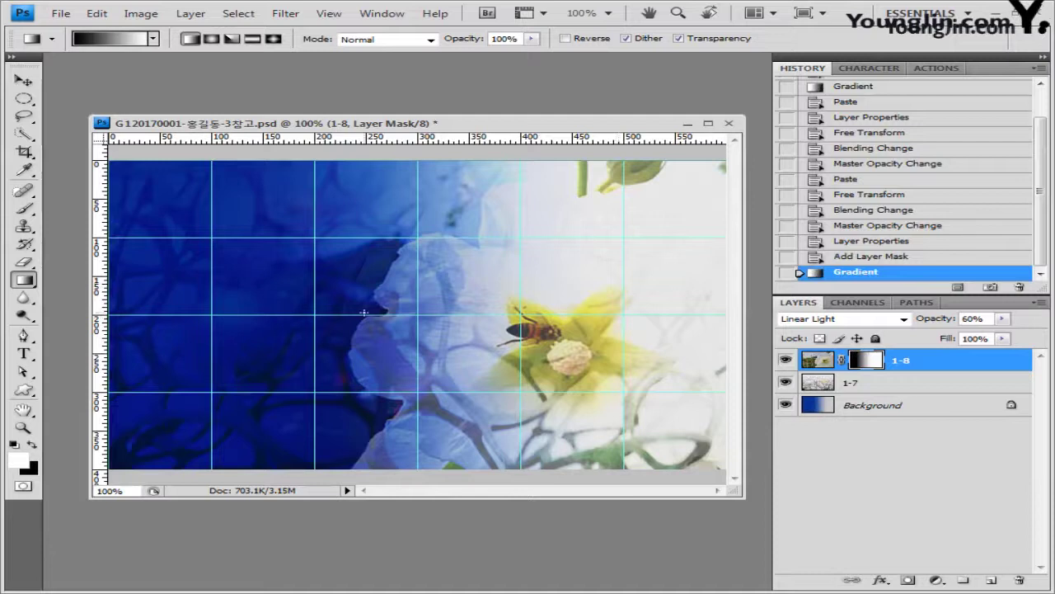
left_click_drag(261, 294, 594, 295)
left_click_drag(493, 349, 564, 353)
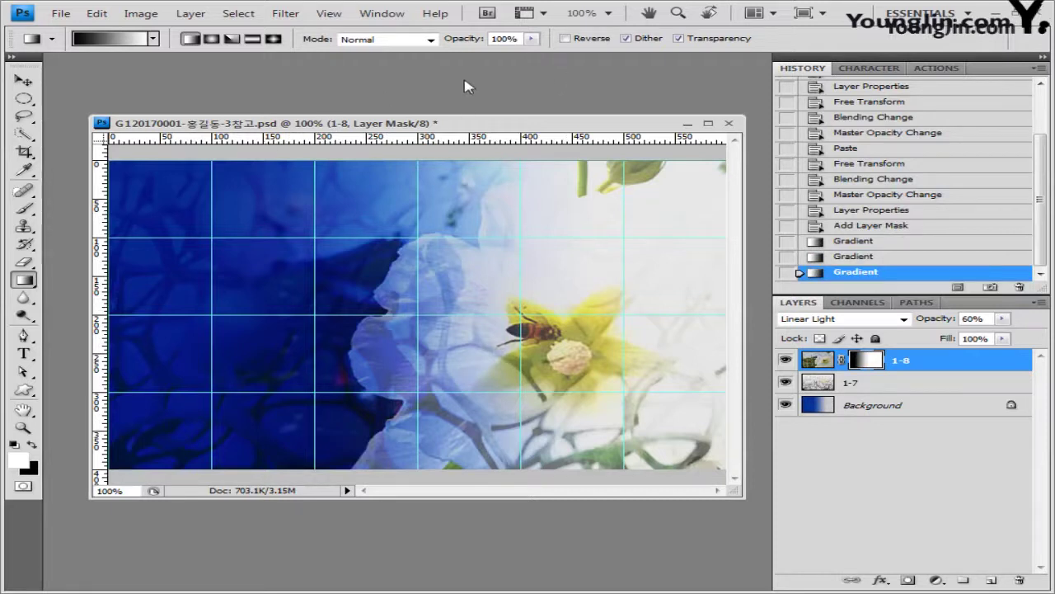
key("ctrl+o")
left_click(608, 279)
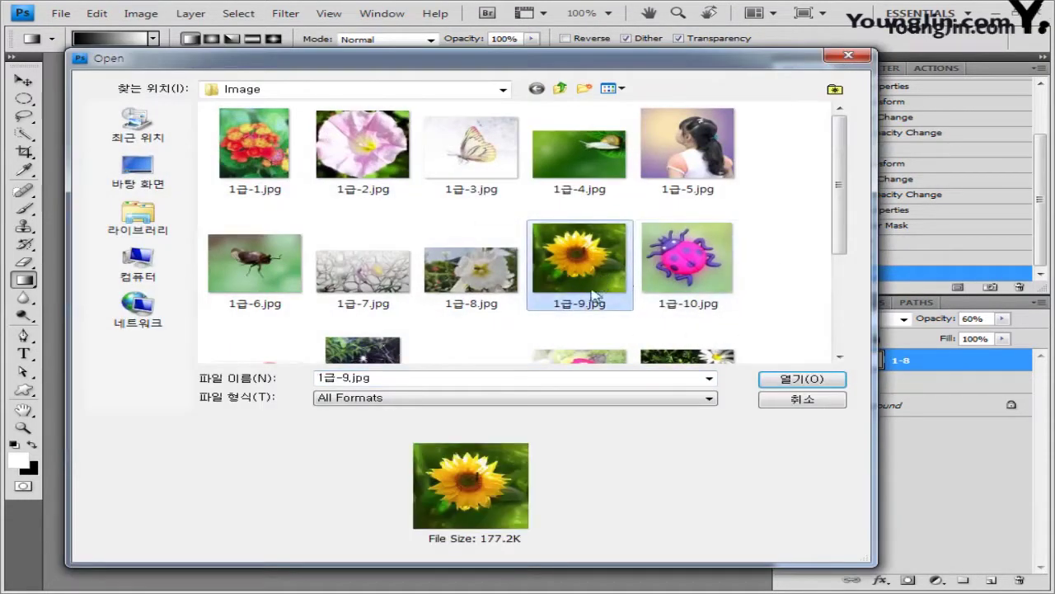
left_click(810, 403)
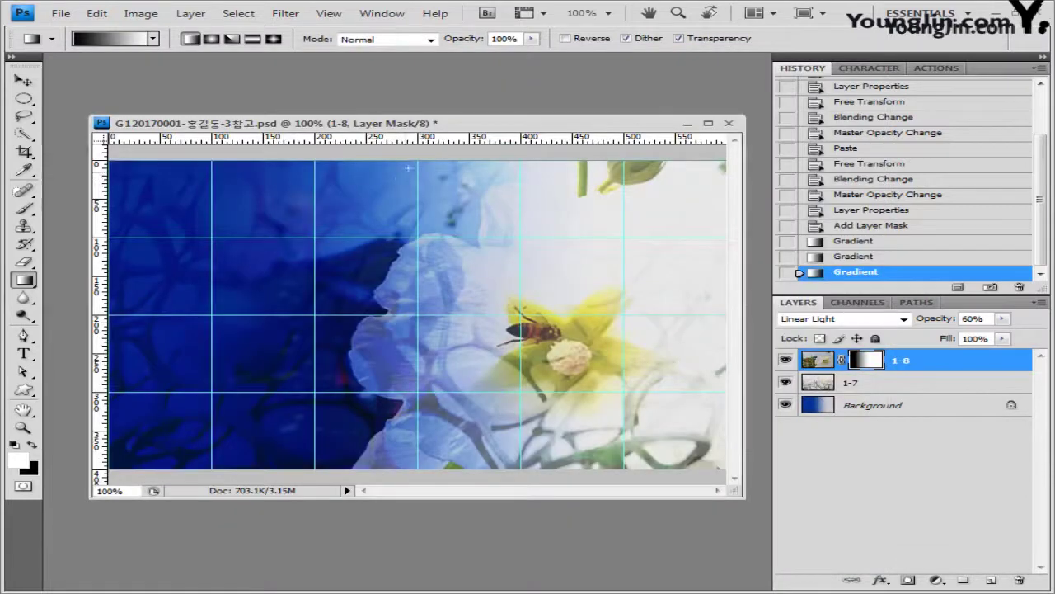
Load the Objects custom shape set in place of the current shapes and choose the solid postage stamp shape.
left_click(23, 390)
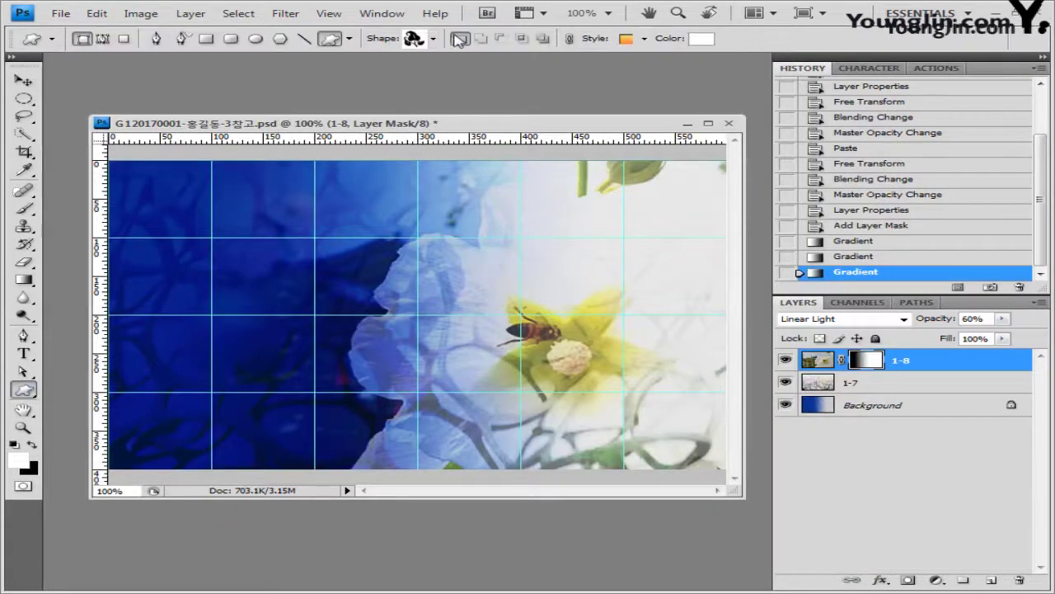
left_click(433, 39)
left_click(679, 65)
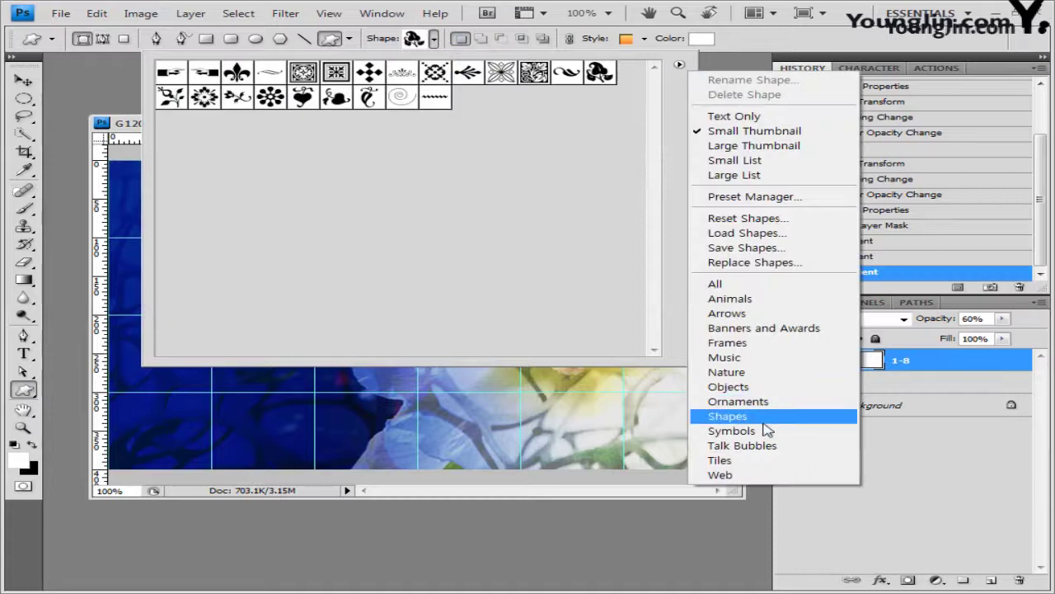
left_click(759, 394)
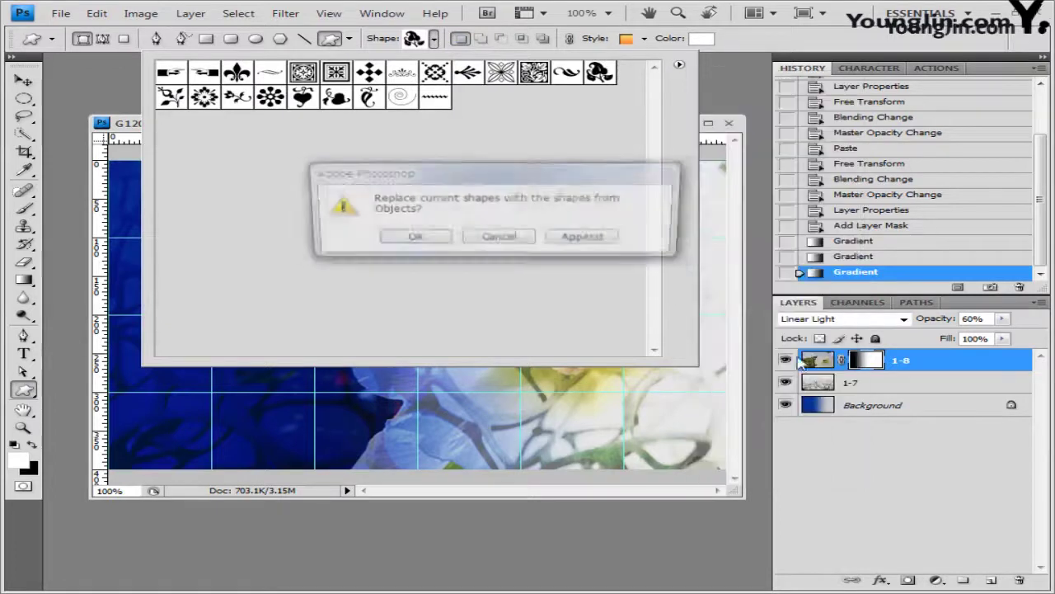
left_click(411, 239)
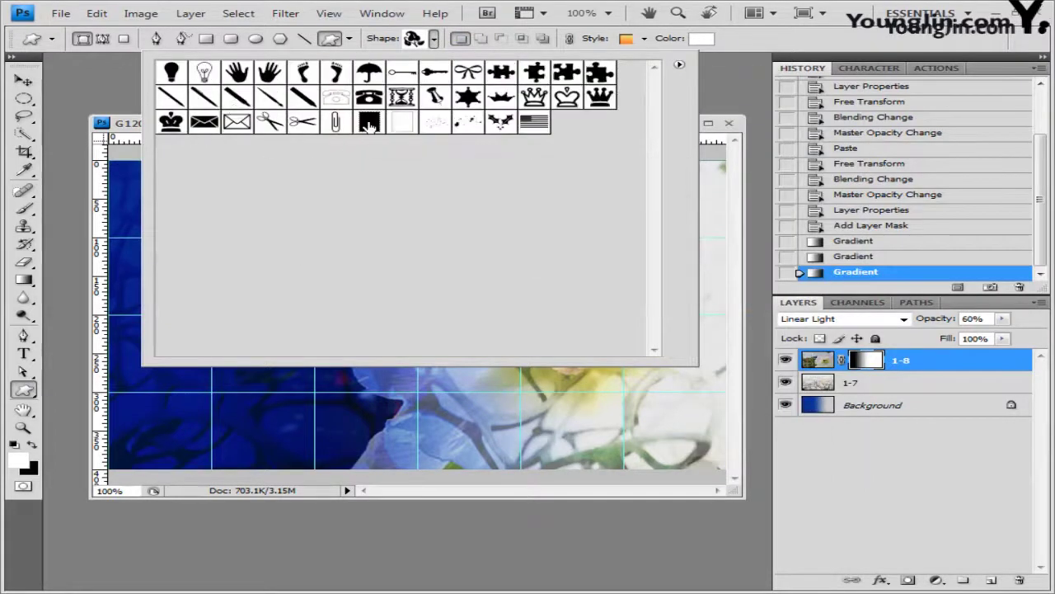
double_click(369, 124)
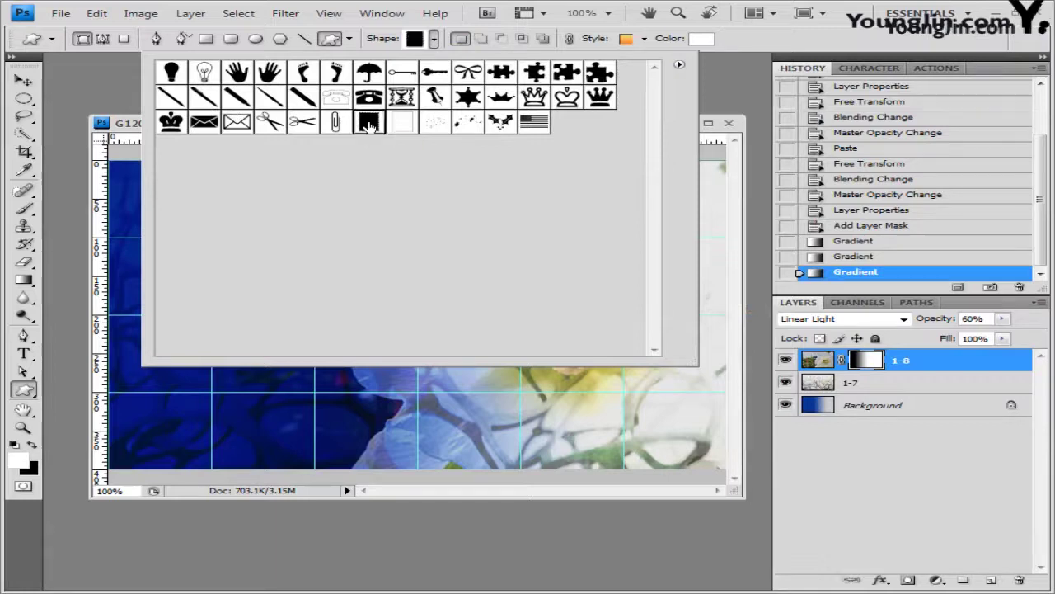
Draw a white stamp shape with no layer style and transform it into a diamond about 200 × 150 px at the image's lower right.
left_click(645, 38)
left_click(528, 72)
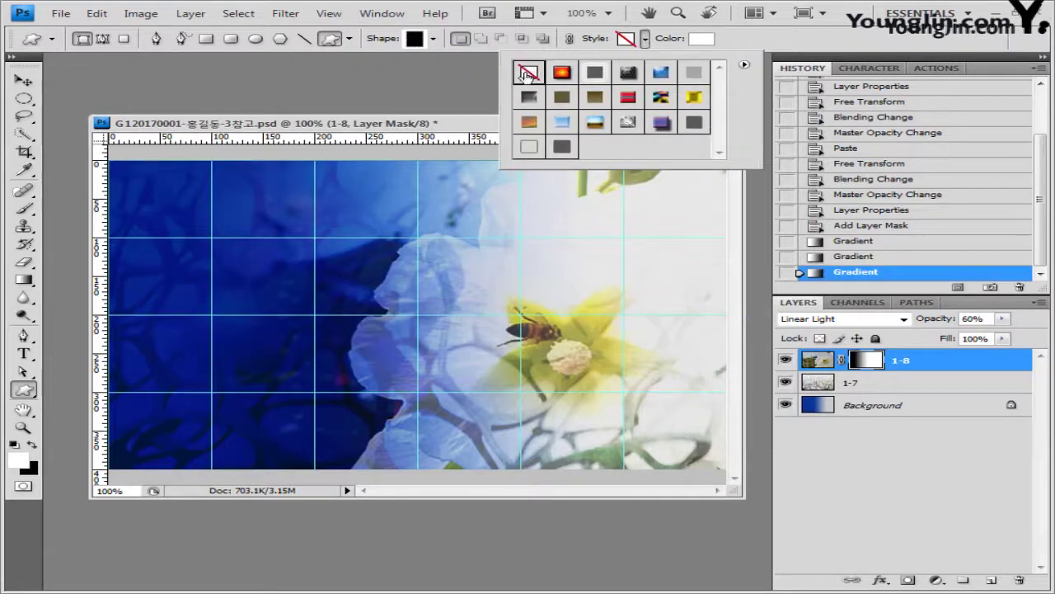
left_click(702, 39)
left_click_drag(429, 367, 429, 319)
left_click_drag(368, 226, 362, 220)
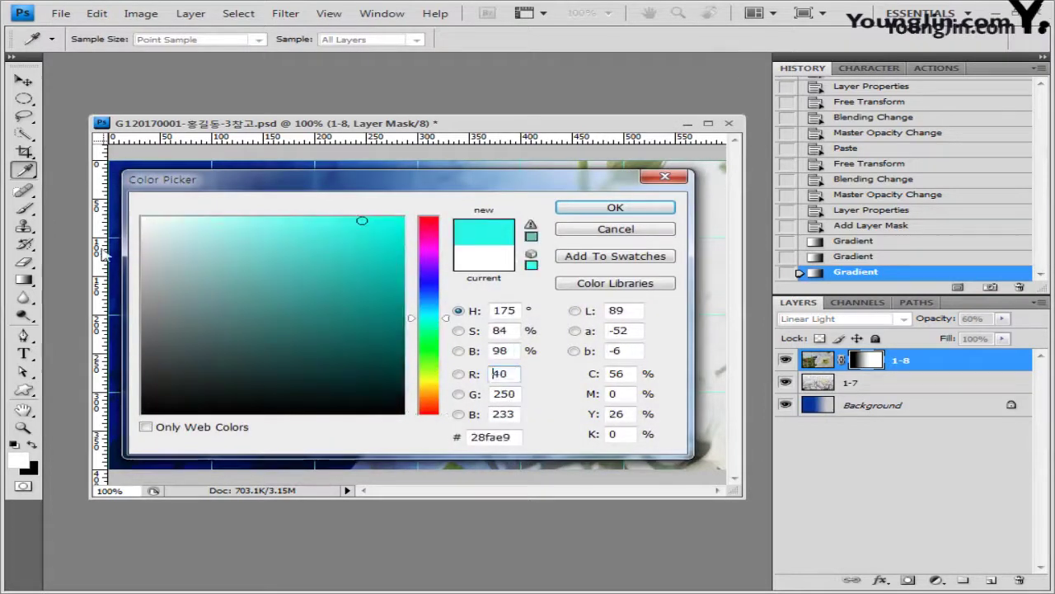
left_click(616, 209)
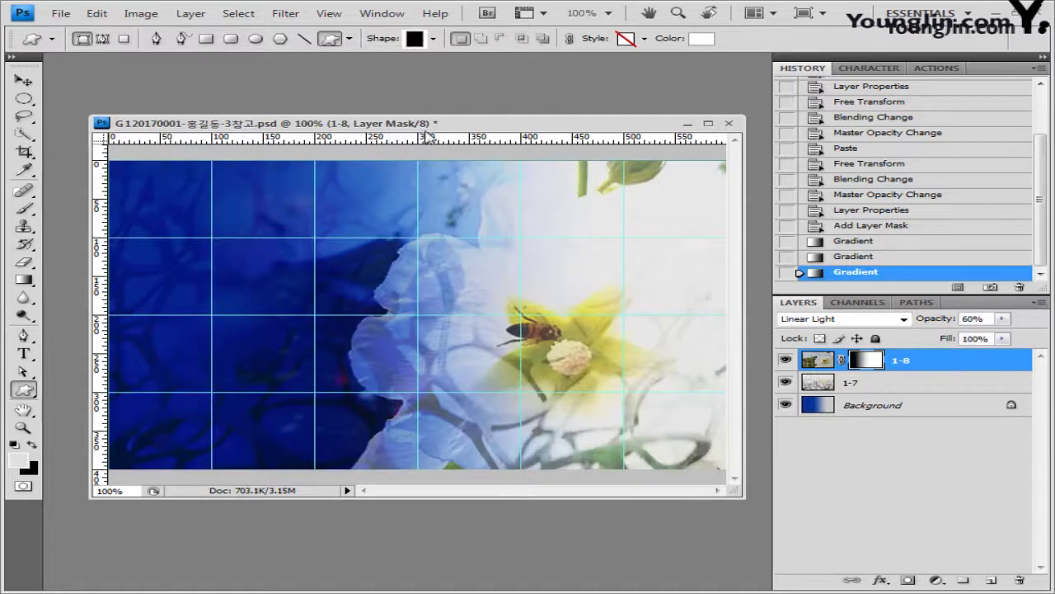
left_click_drag(567, 237, 683, 348)
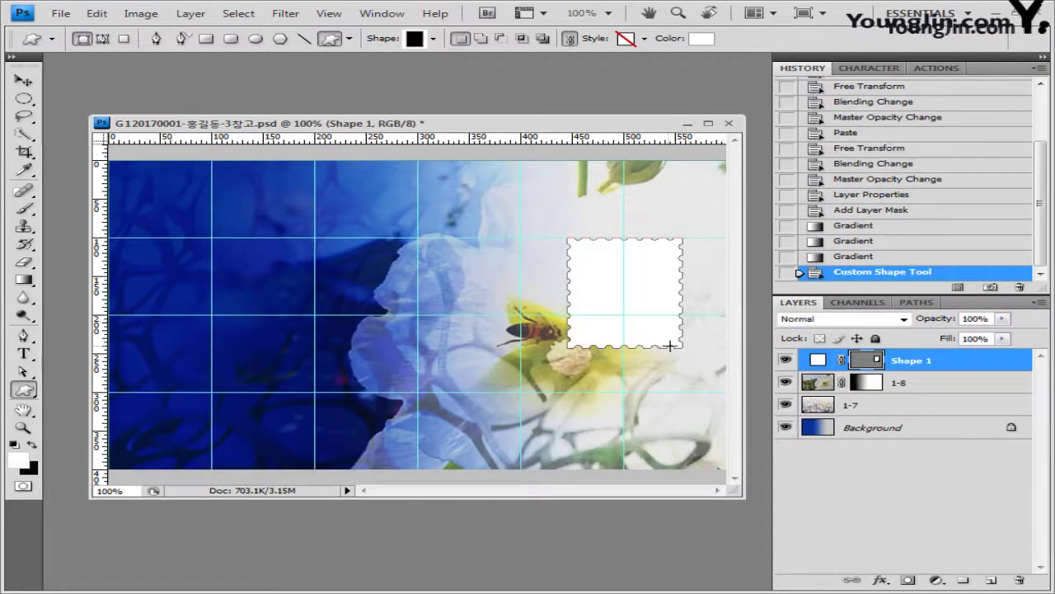
key("ctrl+t")
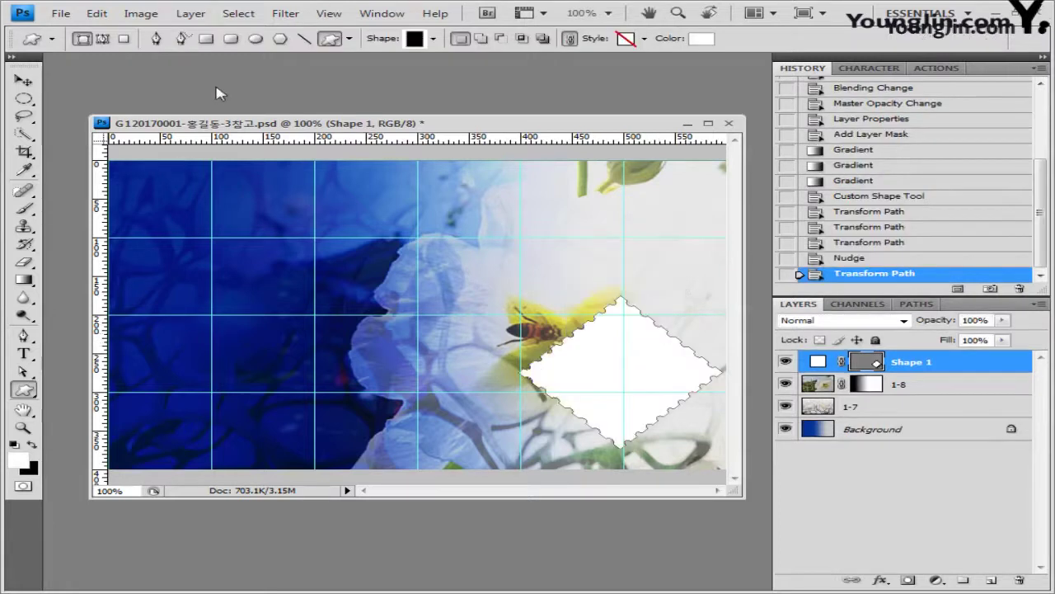
Copy the whole 1급-9.jpg sunflower photo, close it, and paste the copy into the composition.
key("ctrl+o")
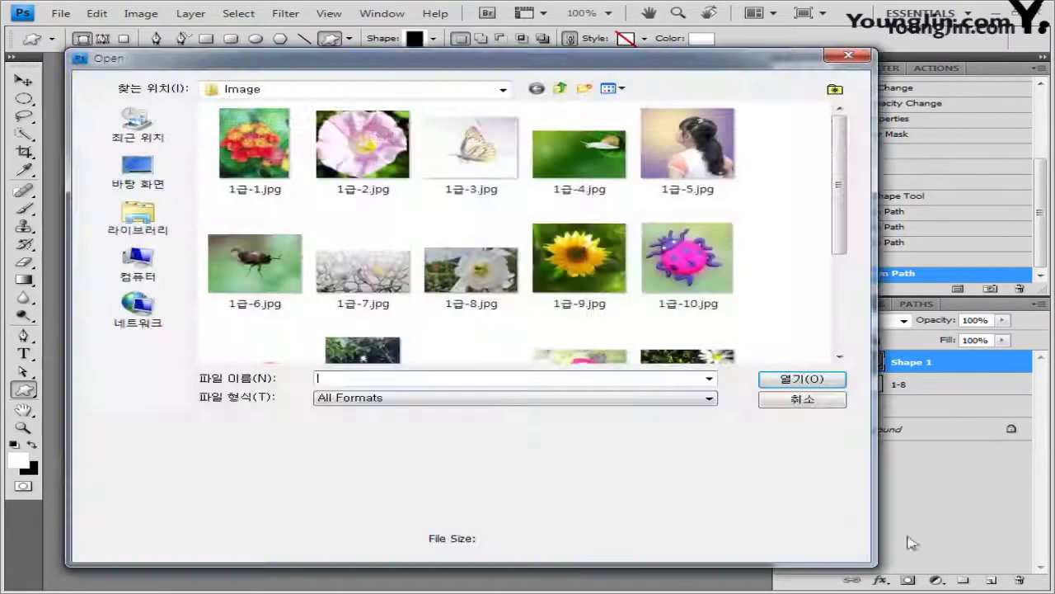
double_click(614, 301)
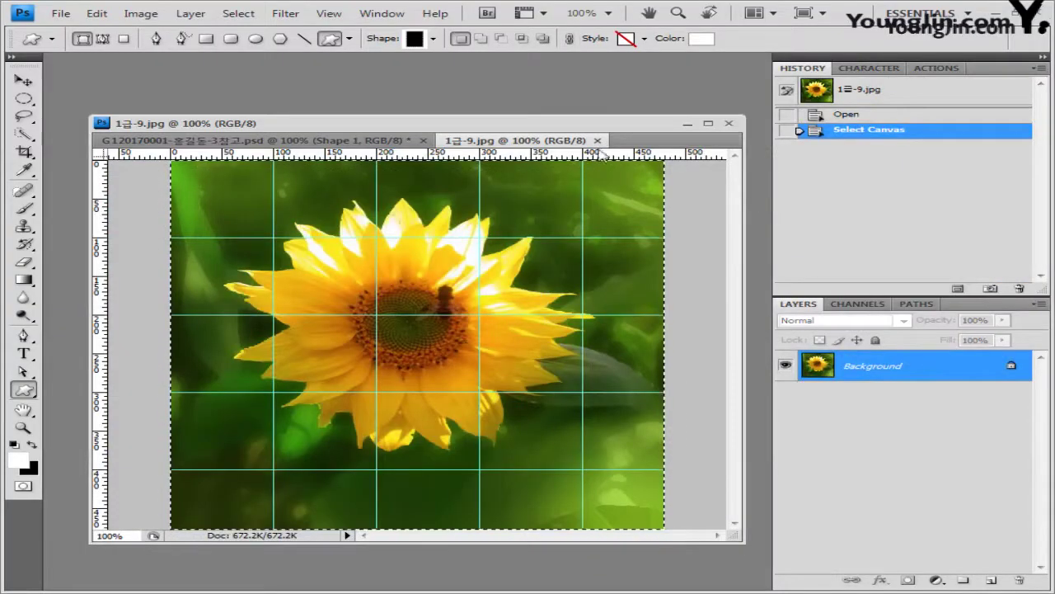
left_click(597, 142)
key("ctrl+v")
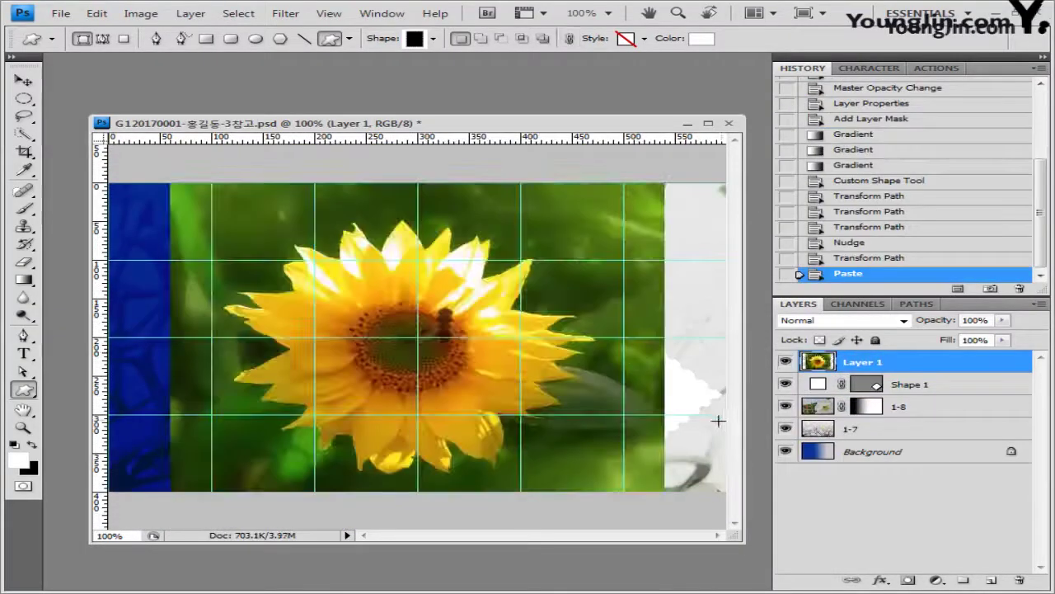
Shrink the pasted sunflower photo with Free Transform and place it over the diamond stamp shape.
key("ctrl+t")
left_click_drag(169, 184, 345, 314)
left_click_drag(585, 397, 668, 377)
key("Return")
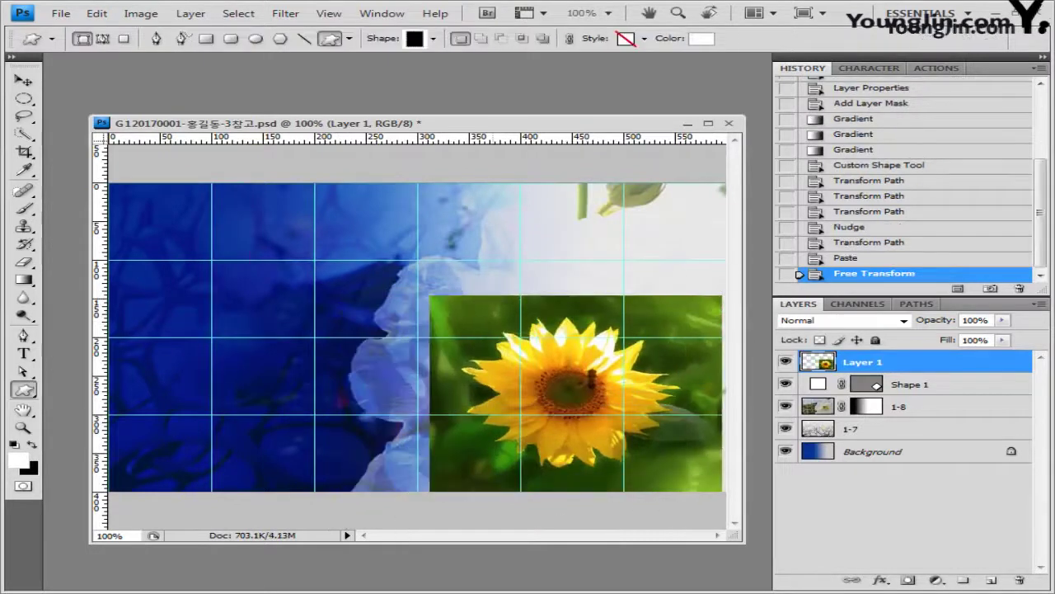
Apply the Texturizer filter to the sunflower layer with Canvas texture, 100% scaling, relief 4 and light from the top.
left_click(285, 13)
mouse_move(349, 275)
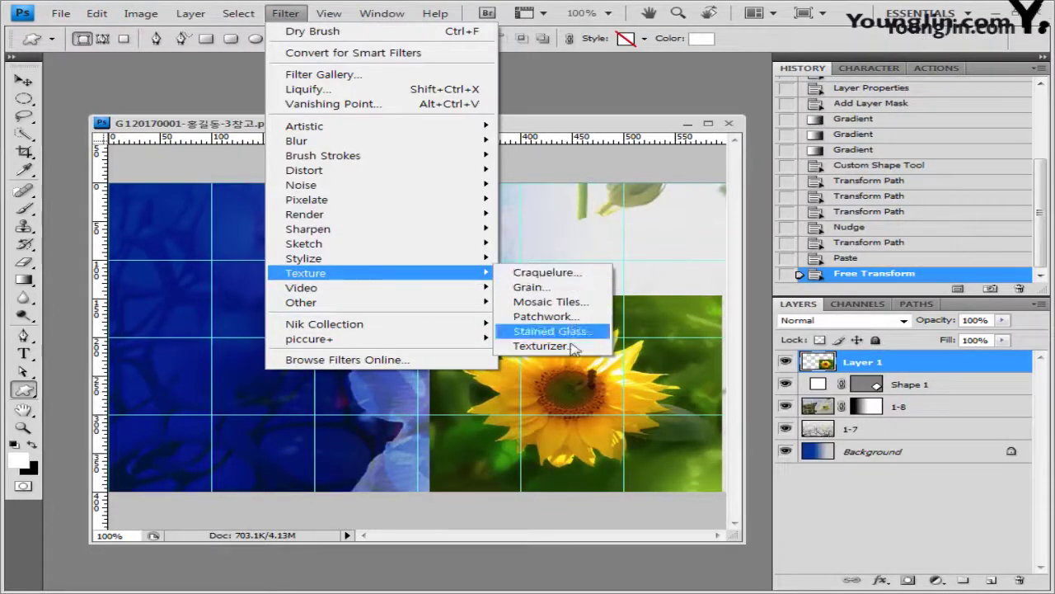
left_click(544, 346)
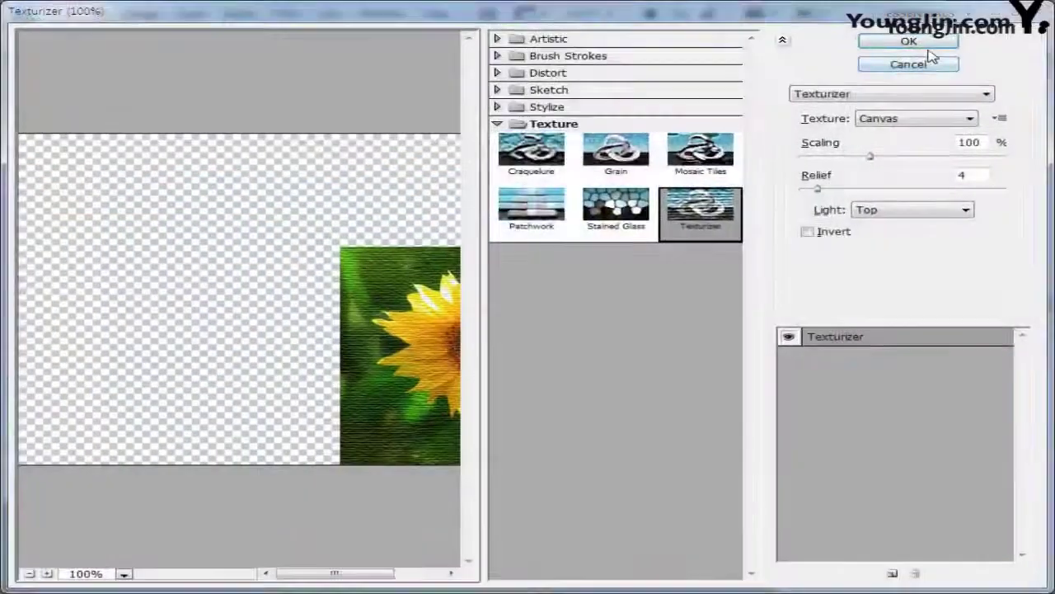
left_click(917, 43)
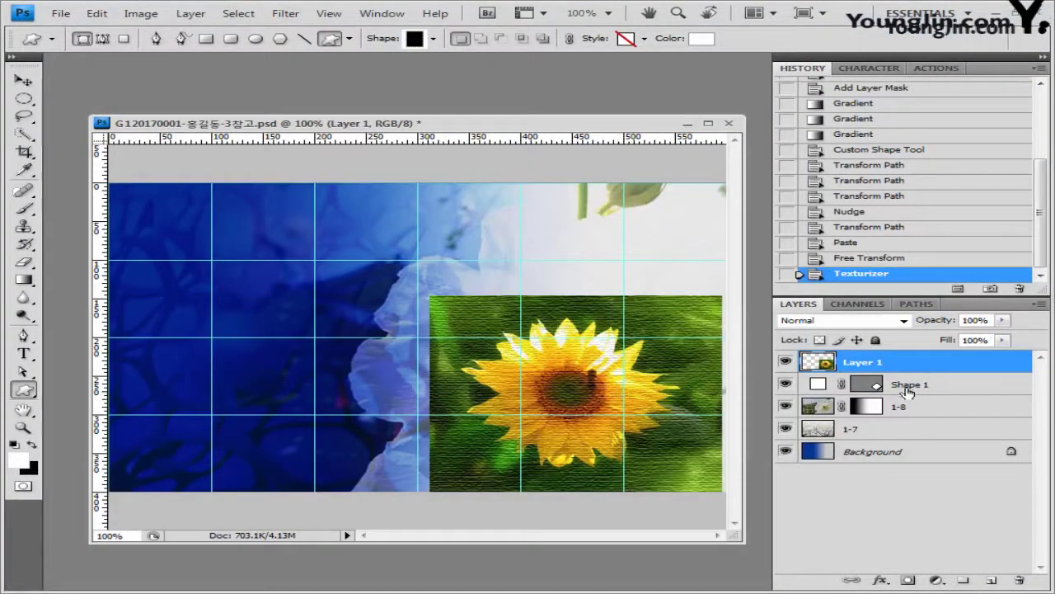
Rename the sunflower layer 1-9 and clip it to the diamond stamp shape with a clipping mask.
double_click(863, 363)
type("1-9")
key("Return")
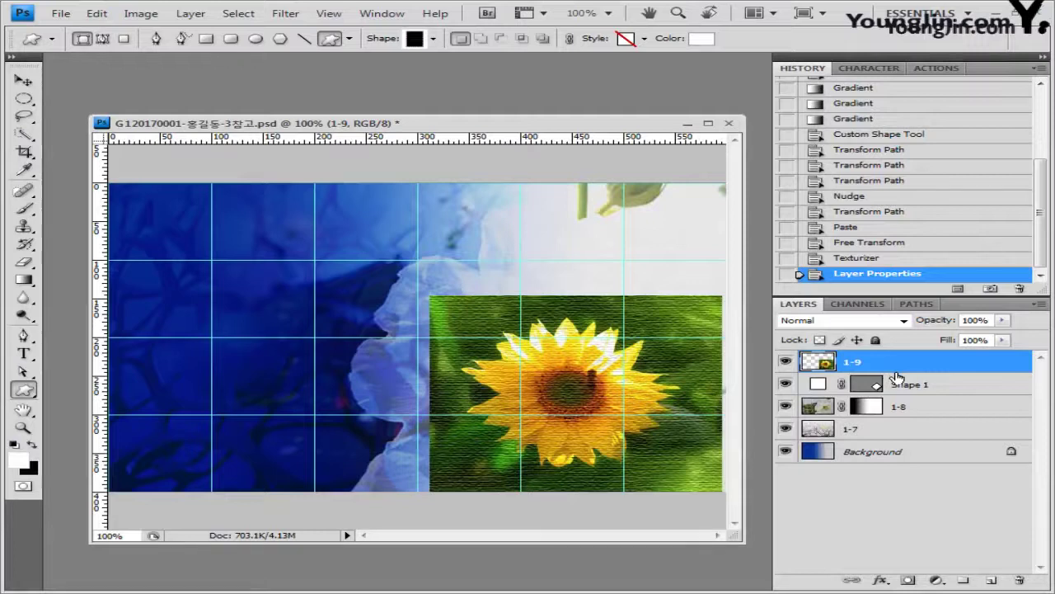
left_click(898, 374, "alt")
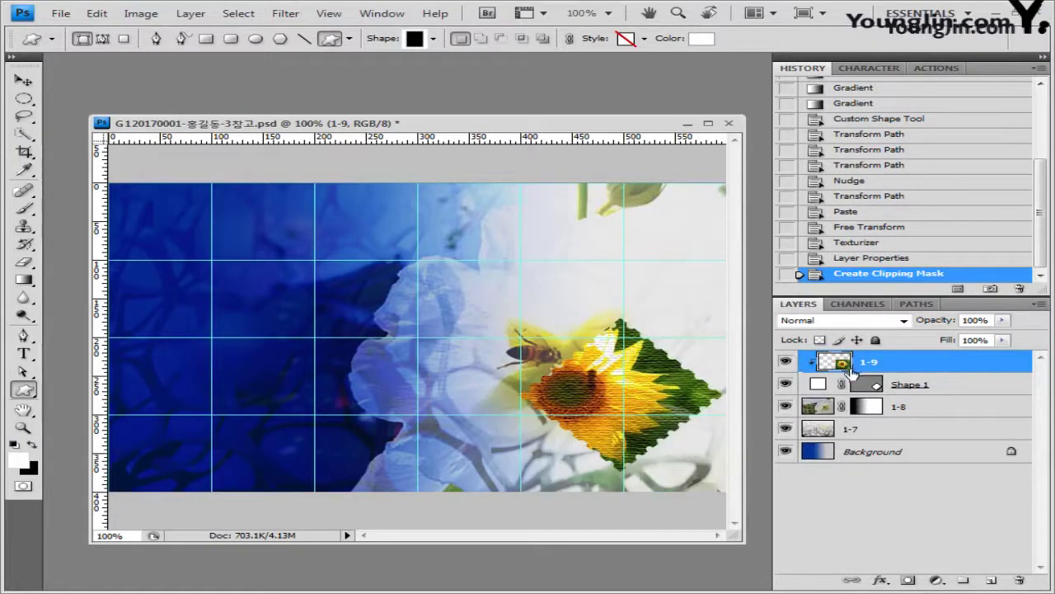
Shift the clipped sunflower toward the diamond's center and try enlarging it to about 117%.
left_click(24, 80)
left_click_drag(588, 391, 620, 393)
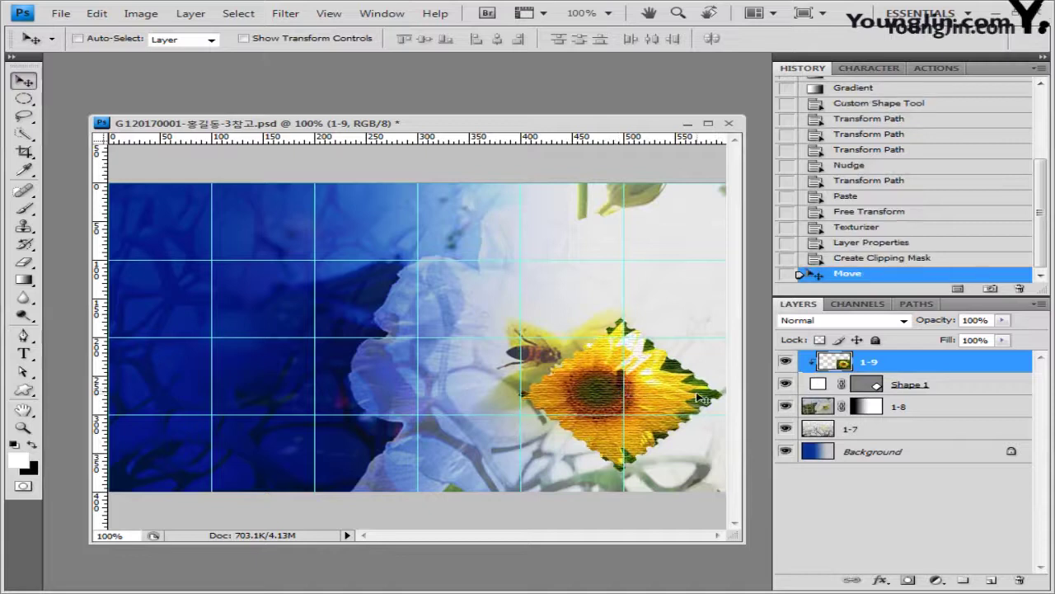
key("ctrl+t")
left_click_drag(460, 297, 441, 283)
left_click_drag(672, 407, 671, 398)
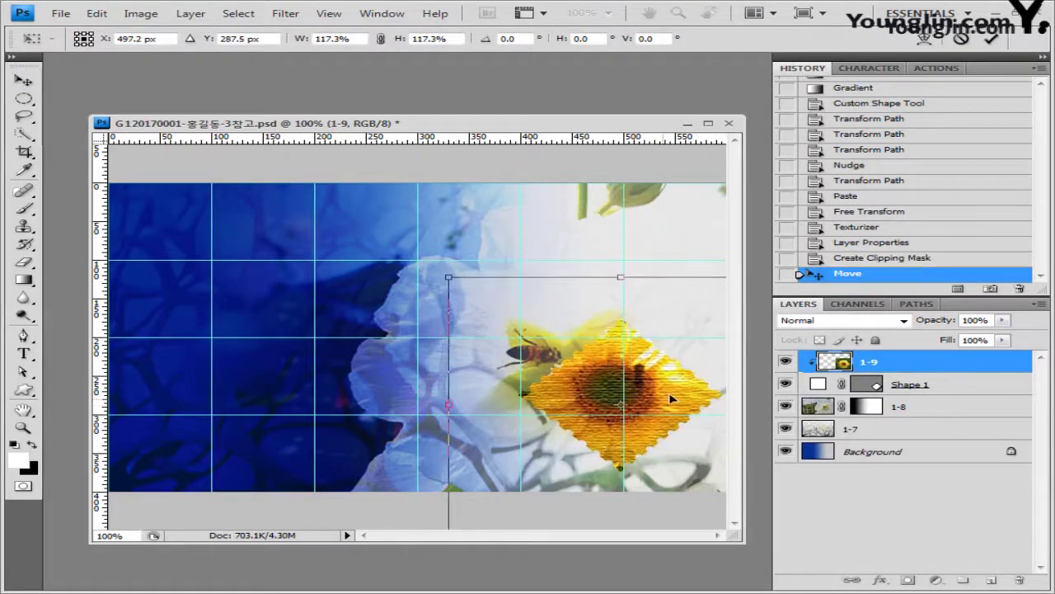
key("Return")
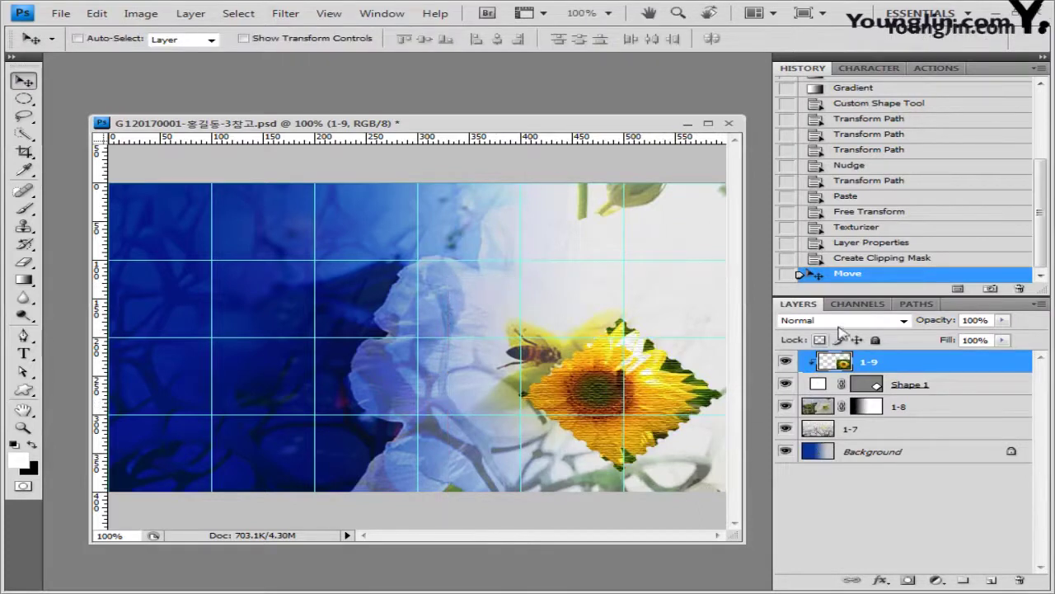
Revert the document's history to the state right after the sunflower photo was pasted.
left_click(894, 232)
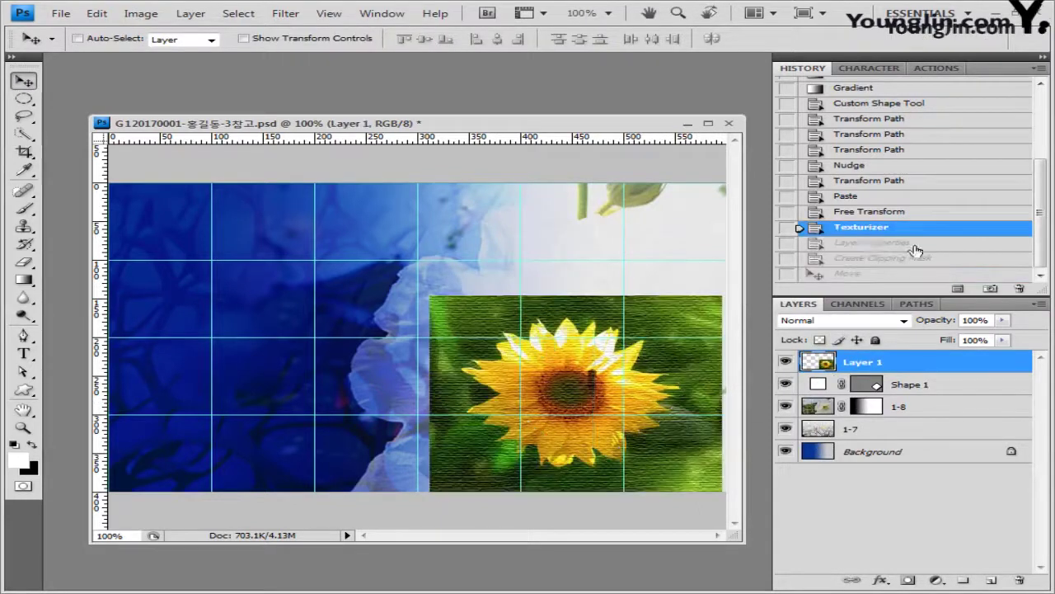
left_click(890, 213)
left_click(891, 198)
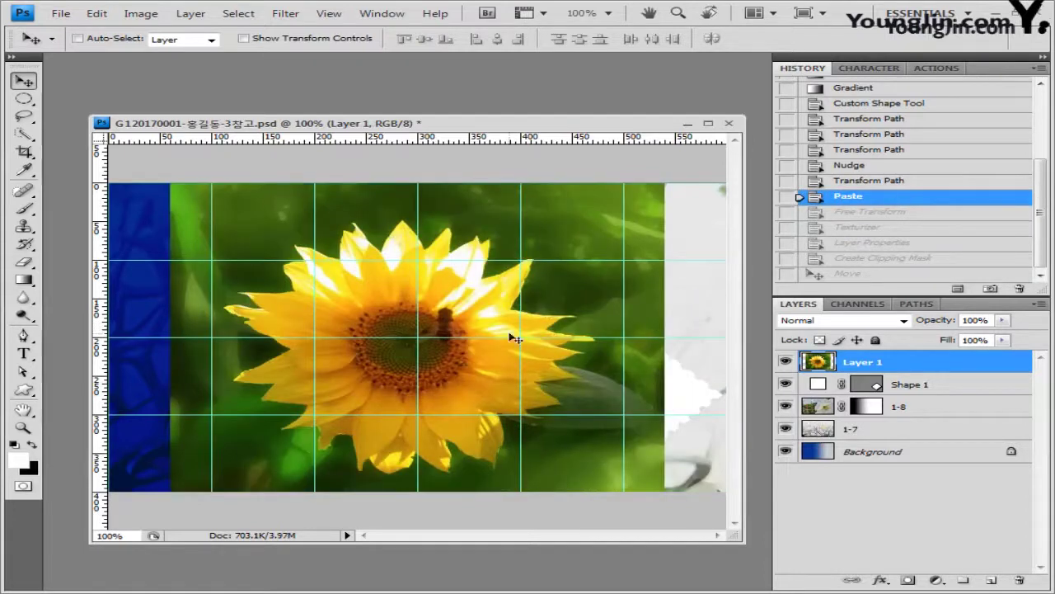
Lower the sunflower layer's opacity to 22% and move the flower's center over the diamond stamp shape.
left_click_drag(542, 313, 609, 337)
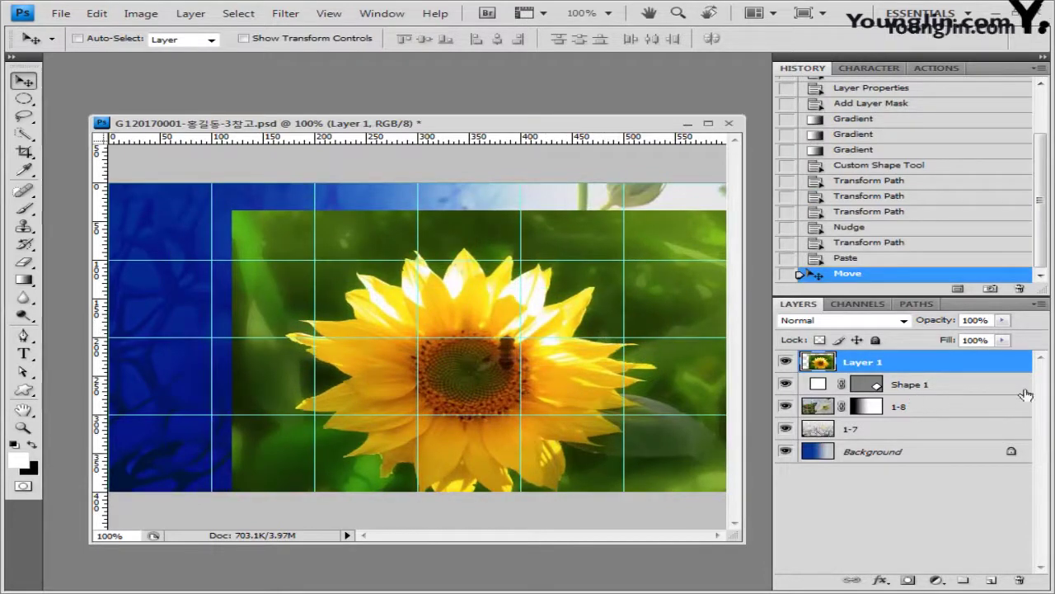
left_click(1003, 321)
left_click(957, 339)
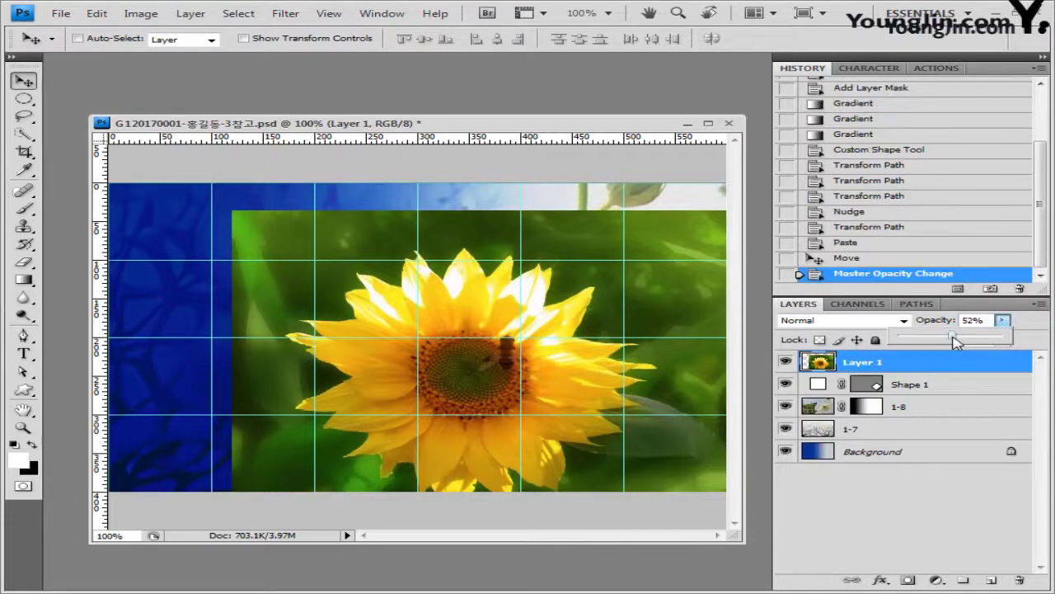
left_click_drag(536, 381, 524, 414)
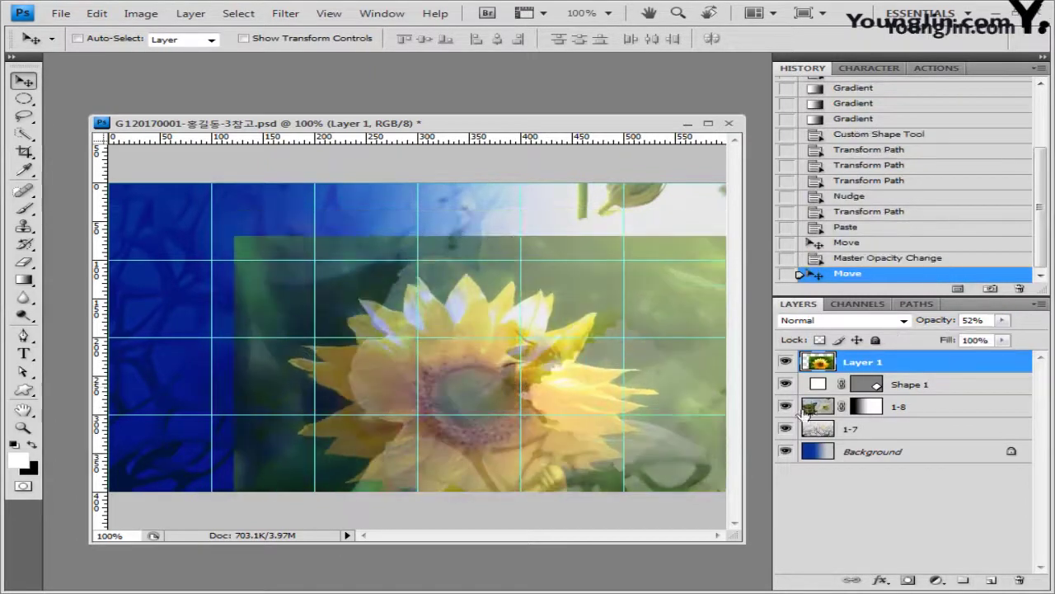
left_click(1003, 320)
left_click(957, 342)
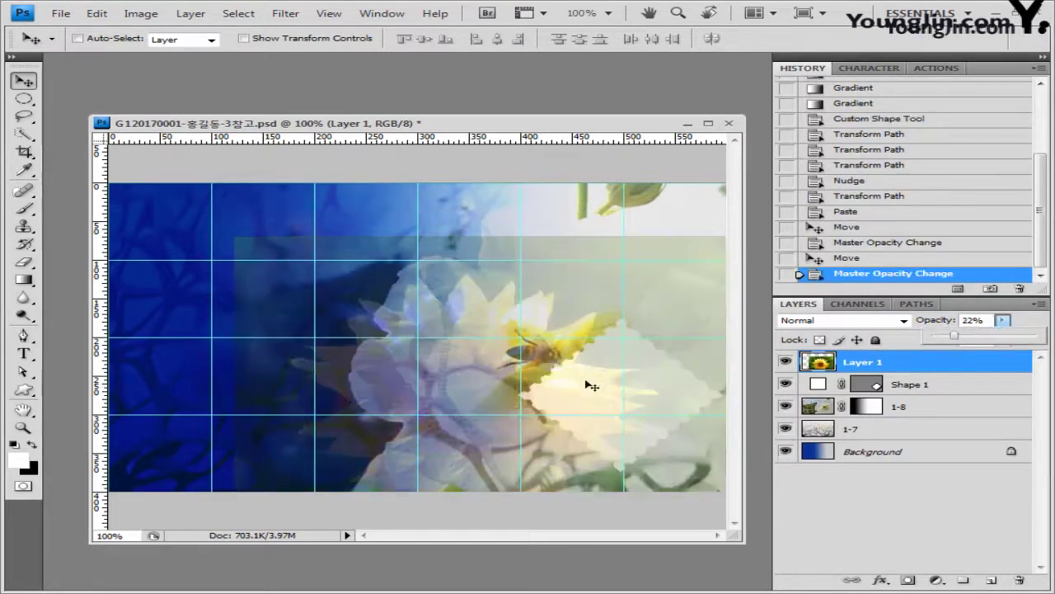
left_click_drag(565, 384, 695, 377)
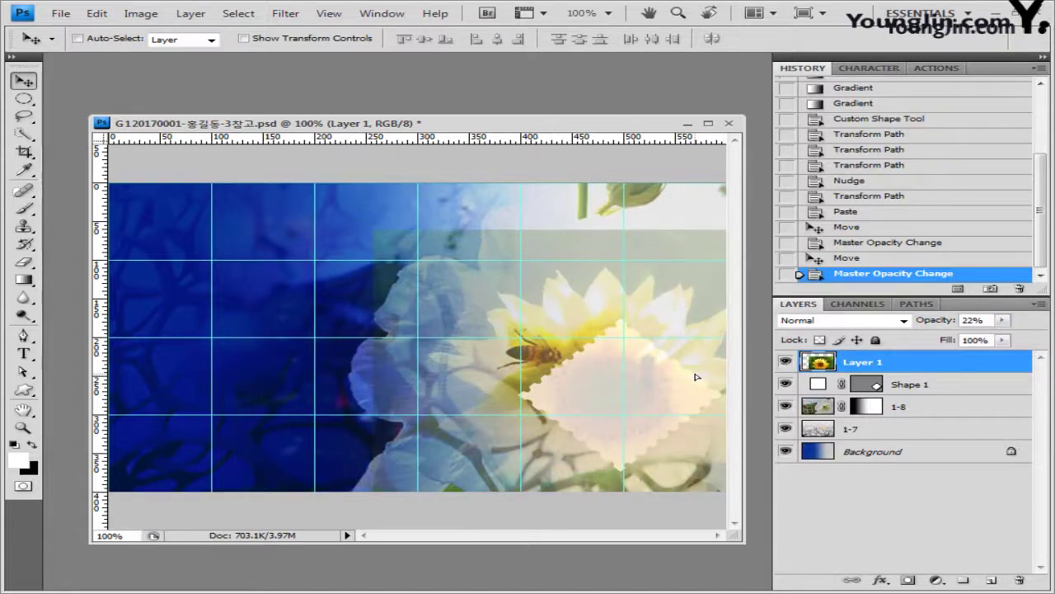
Scale the sunflower photo to about 83%, align the flower with the diamond, and restore the layer's opacity to 100%.
key("ctrl+t")
left_click_drag(387, 233, 428, 249)
left_click_drag(640, 409, 622, 403)
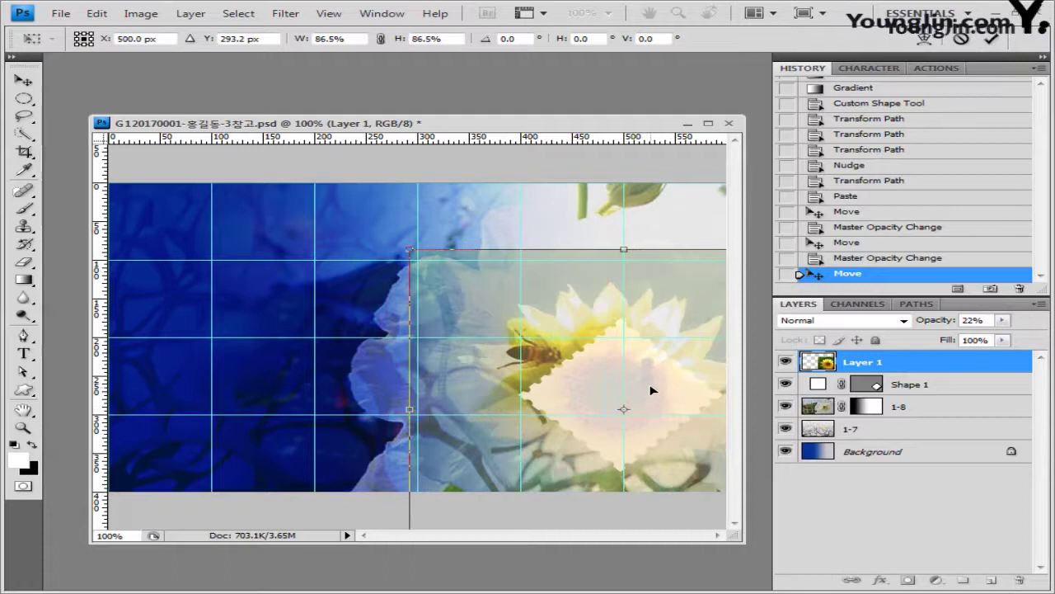
left_click_drag(413, 240, 423, 249)
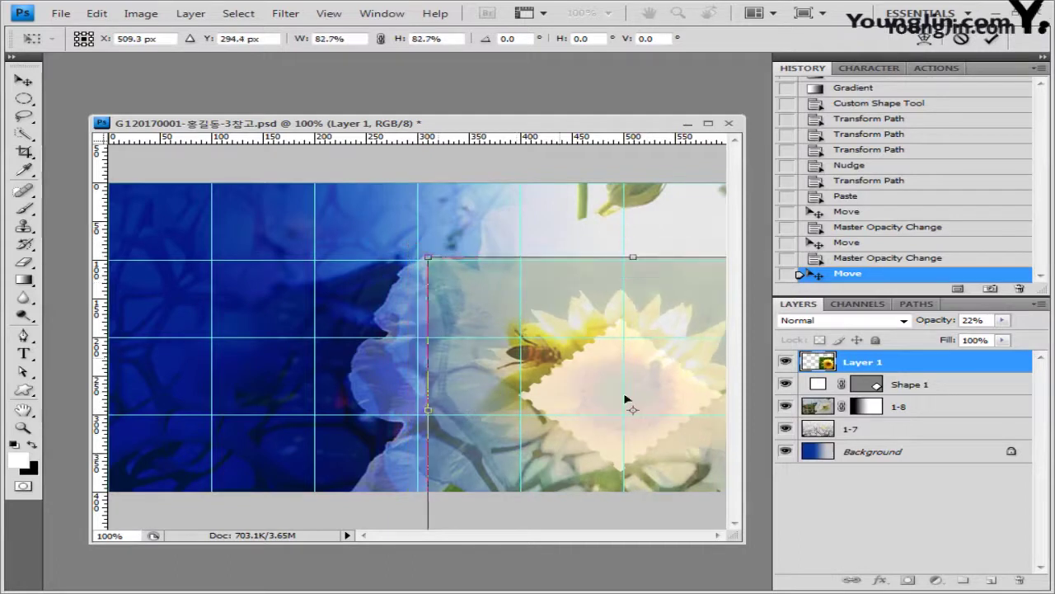
key("Return")
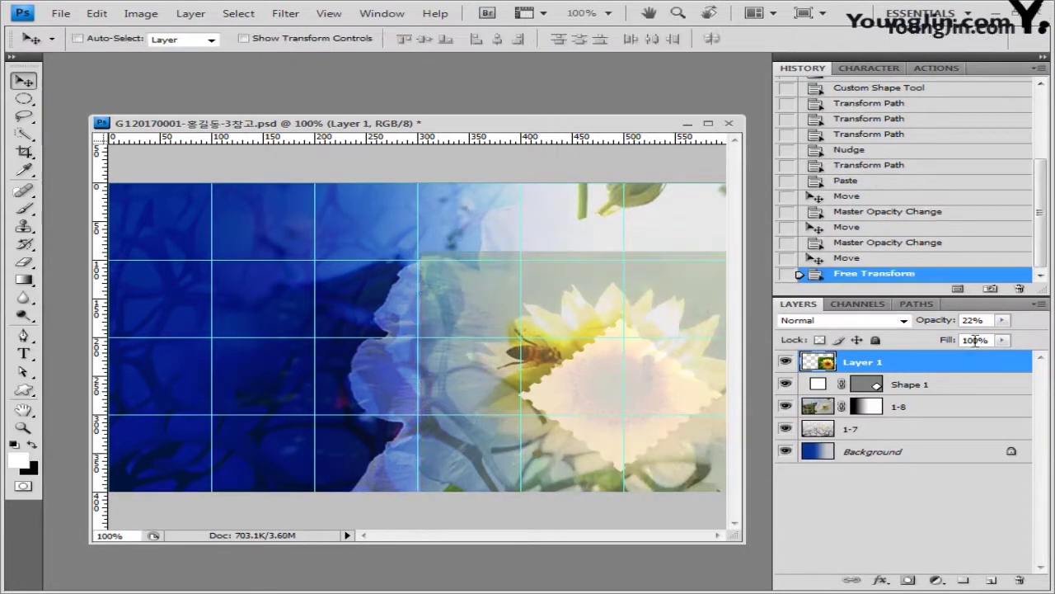
left_click(1003, 320)
key("0")
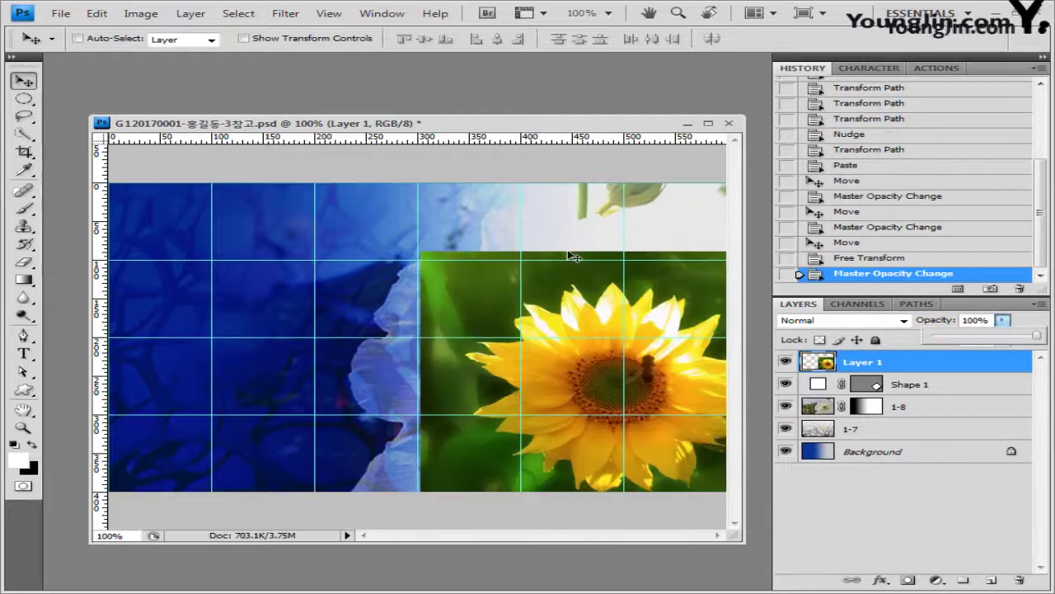
Apply the Texturizer filter to the sunflower layer and clip that layer to the diamond stamp shape below it.
left_click(285, 13)
mouse_move(347, 289)
mouse_move(462, 273)
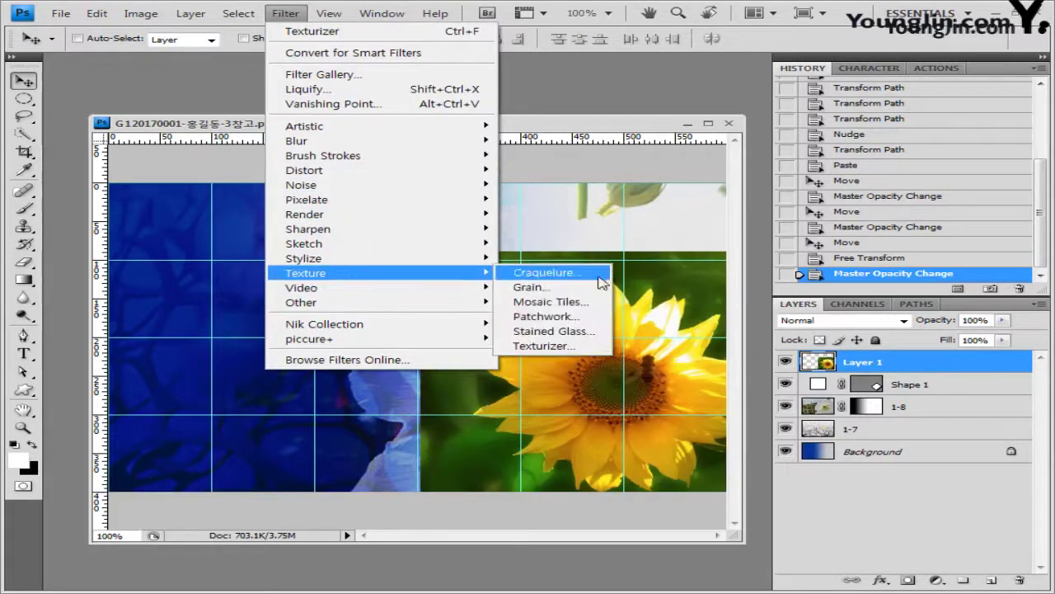
left_click(545, 347)
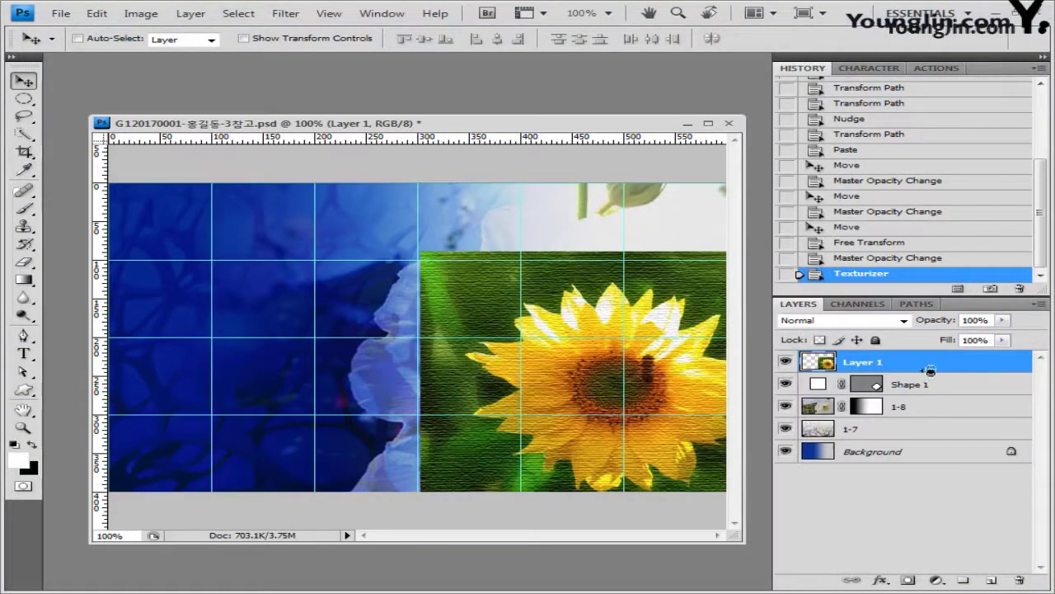
left_click(923, 372, "alt")
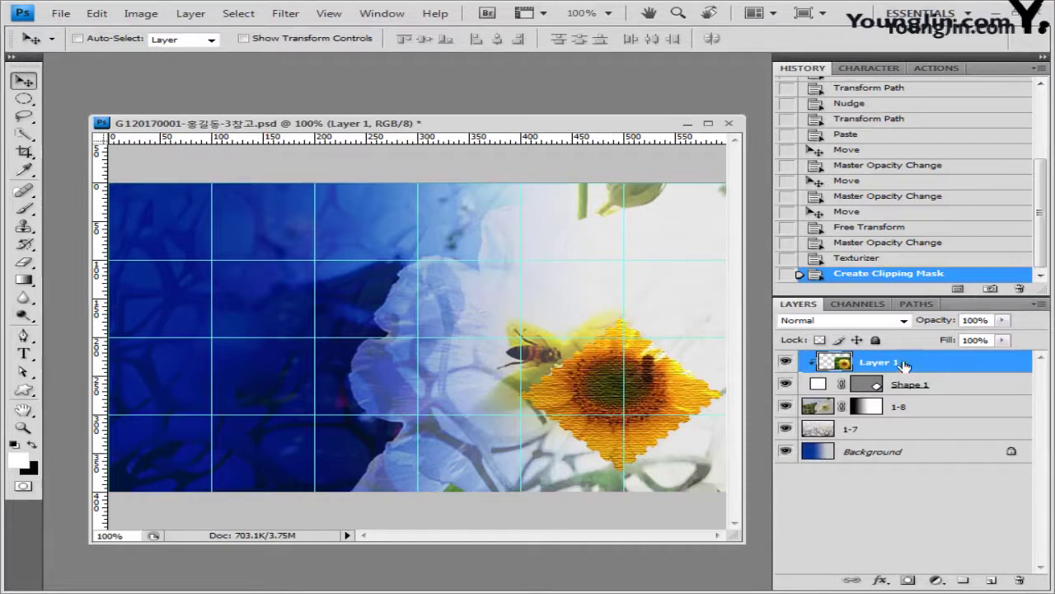
Rename the clipped sunflower layer as 1-9.
double_click(876, 366)
type("1")
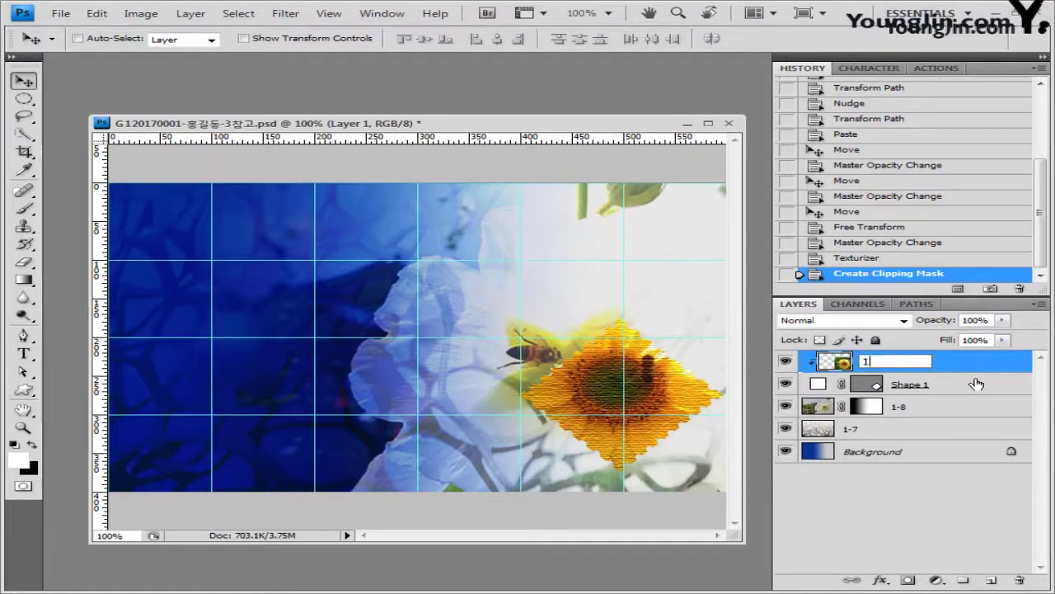
type("-9")
key("Return")
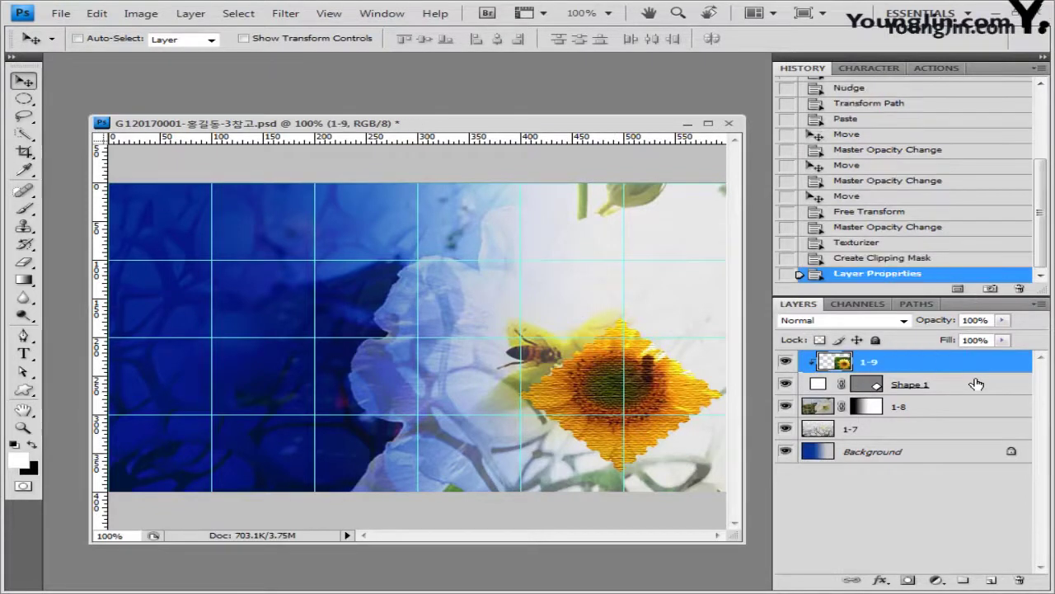
Give the diamond stamp shape layer a 2 px white (ffffff) outside stroke and an inner shadow.
left_click(918, 385)
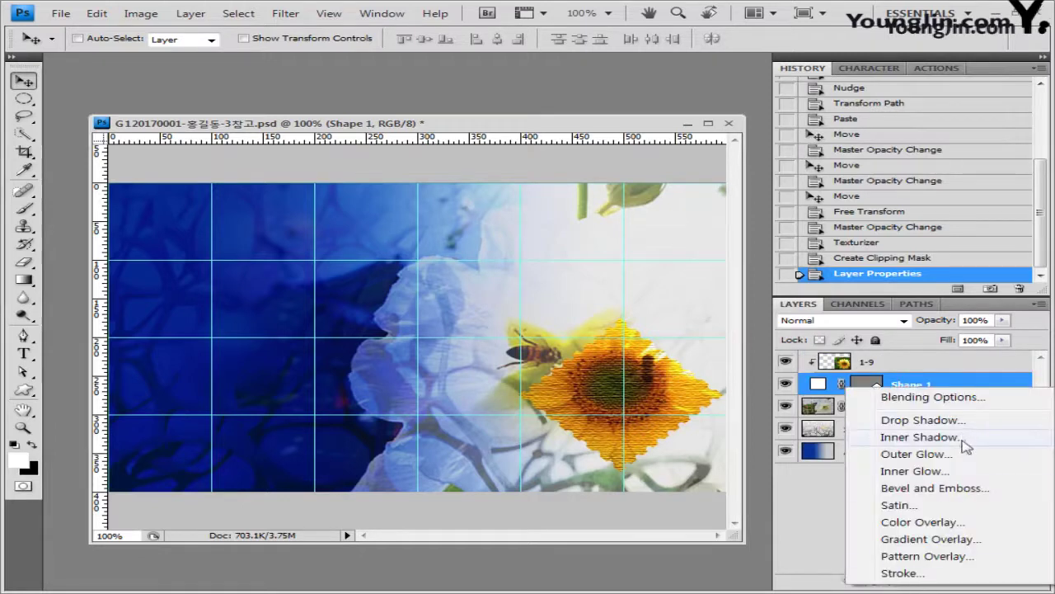
left_click(939, 575)
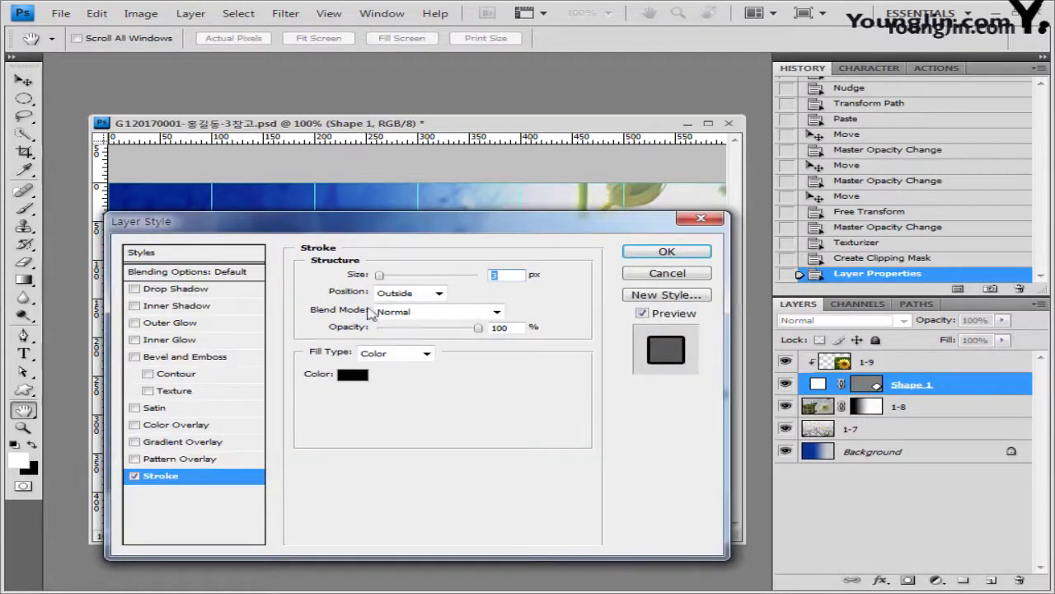
type("2")
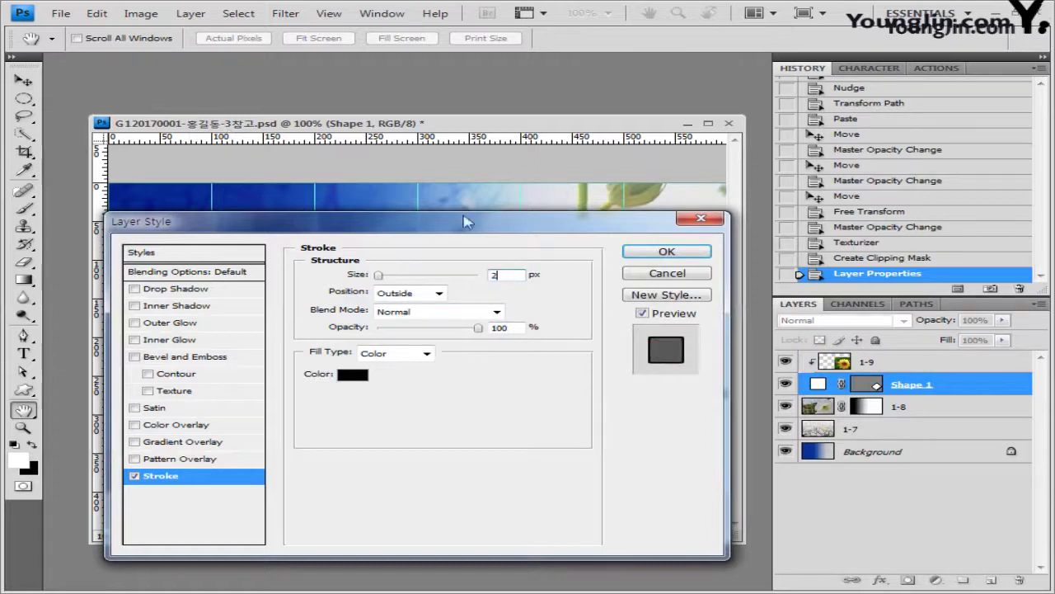
left_click(351, 378)
left_click_drag(503, 436, 409, 433)
type("ffffff")
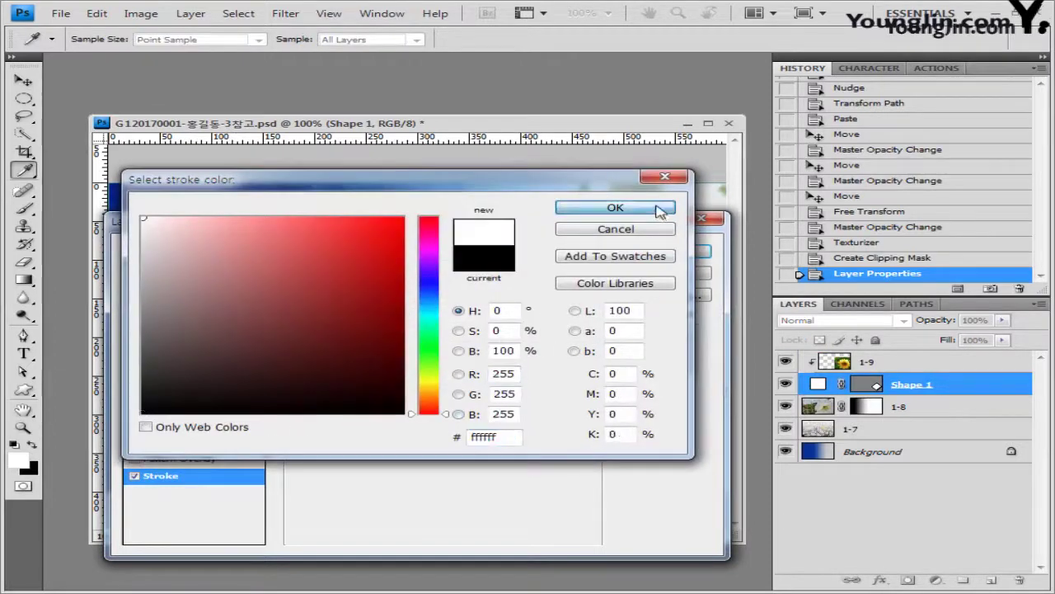
left_click(658, 208)
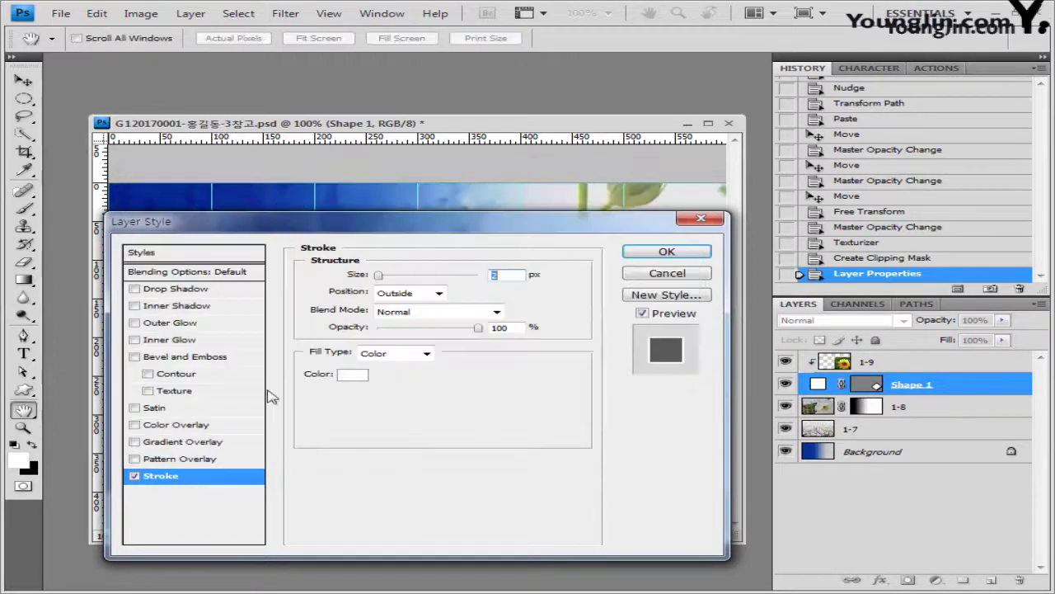
left_click(181, 310)
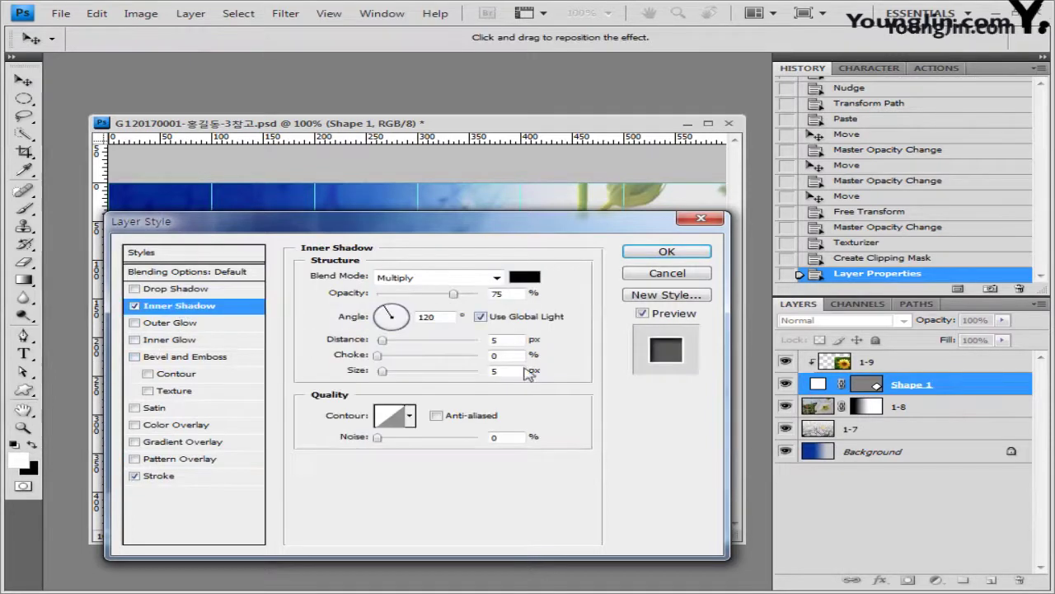
left_click(670, 252)
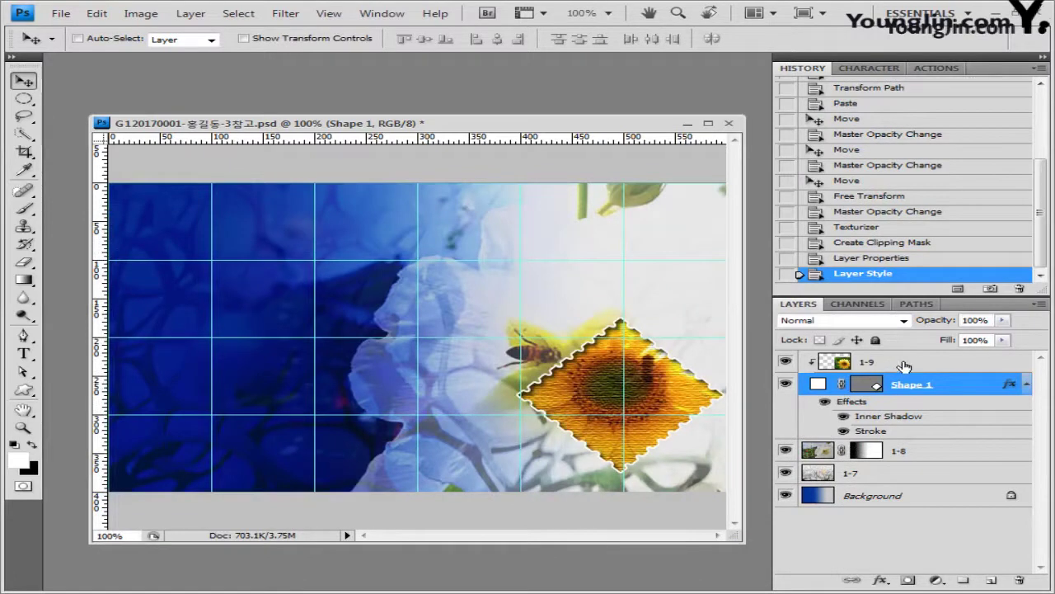
Make layer 1-9 active and open the ladybug photo 1급-10.jpg from the Image folder.
left_click(904, 364)
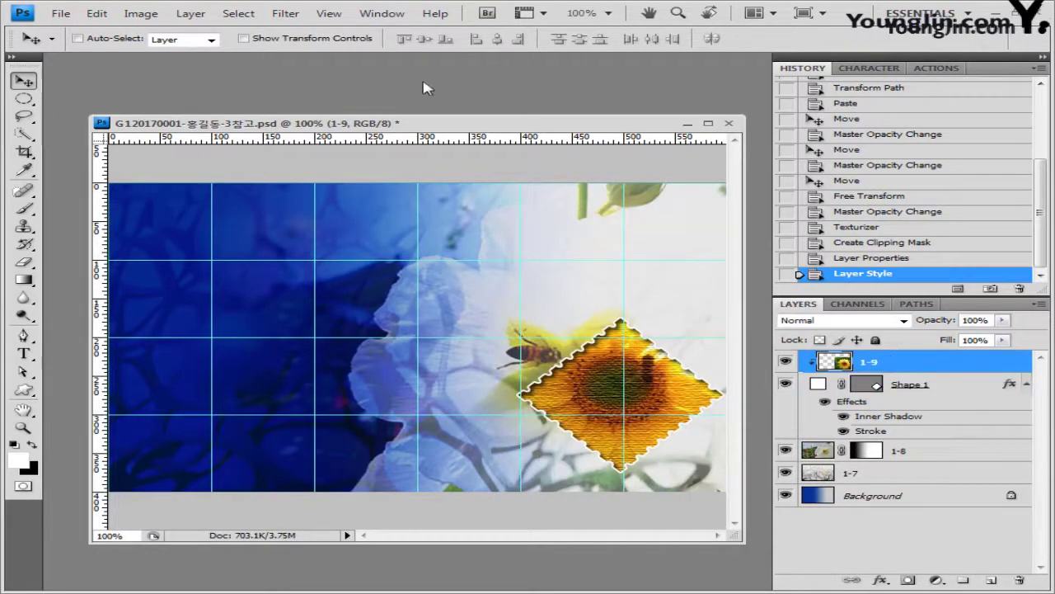
key("ctrl+o")
left_click(684, 259)
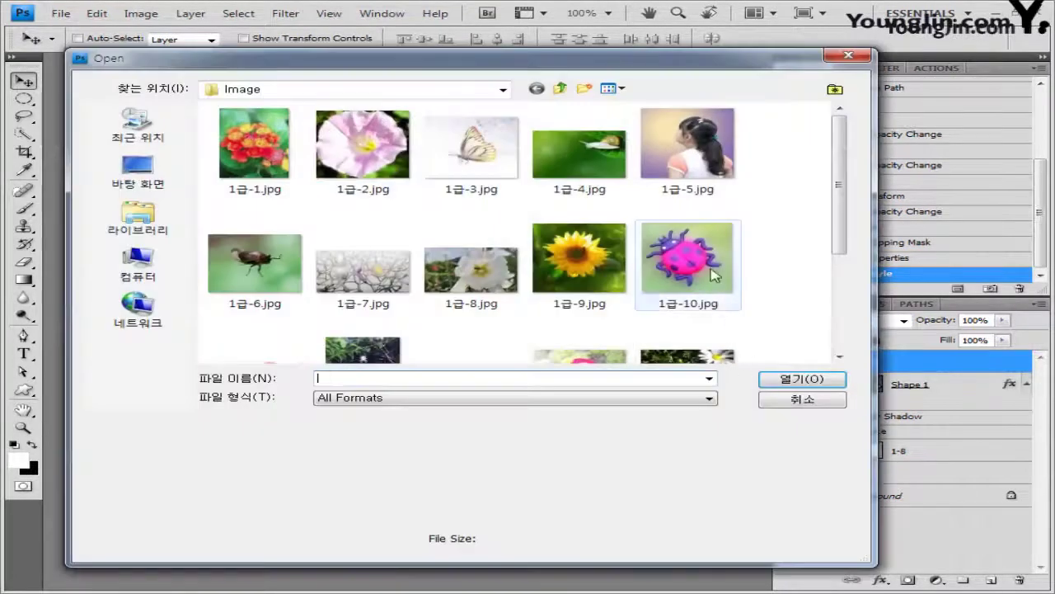
left_click(827, 379)
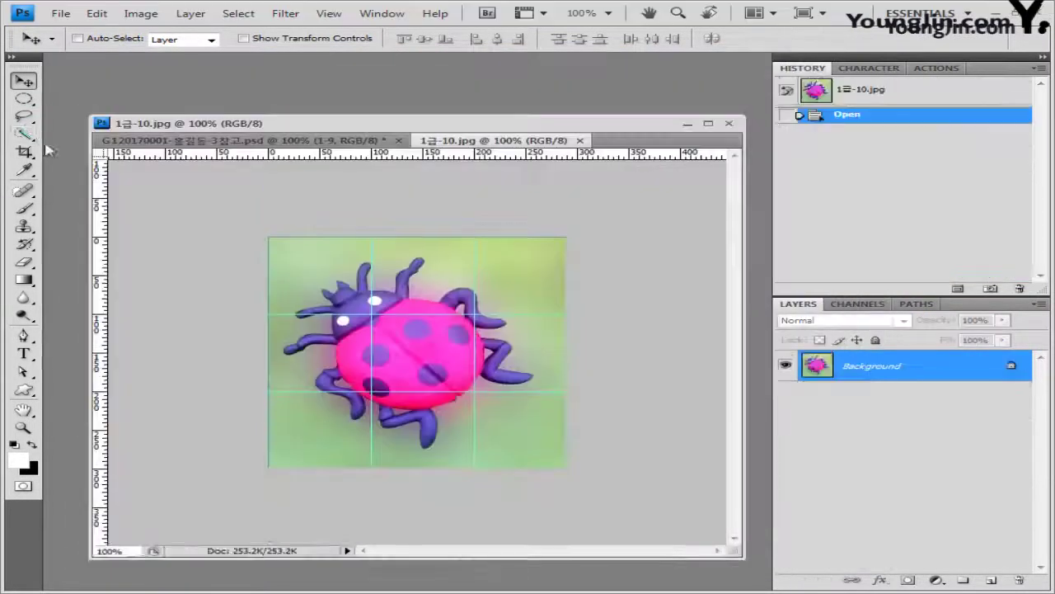
Select the whole background around the ladybug with the Magic Wand in add-to-selection mode, raising the tolerance to 50.
left_click(23, 134)
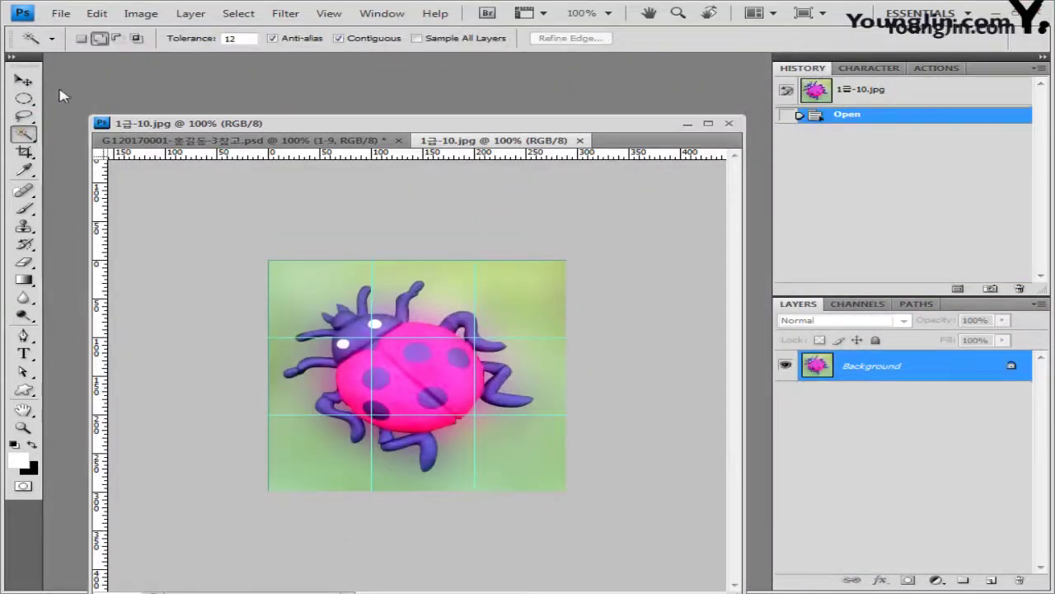
left_click(81, 38)
left_click(99, 38)
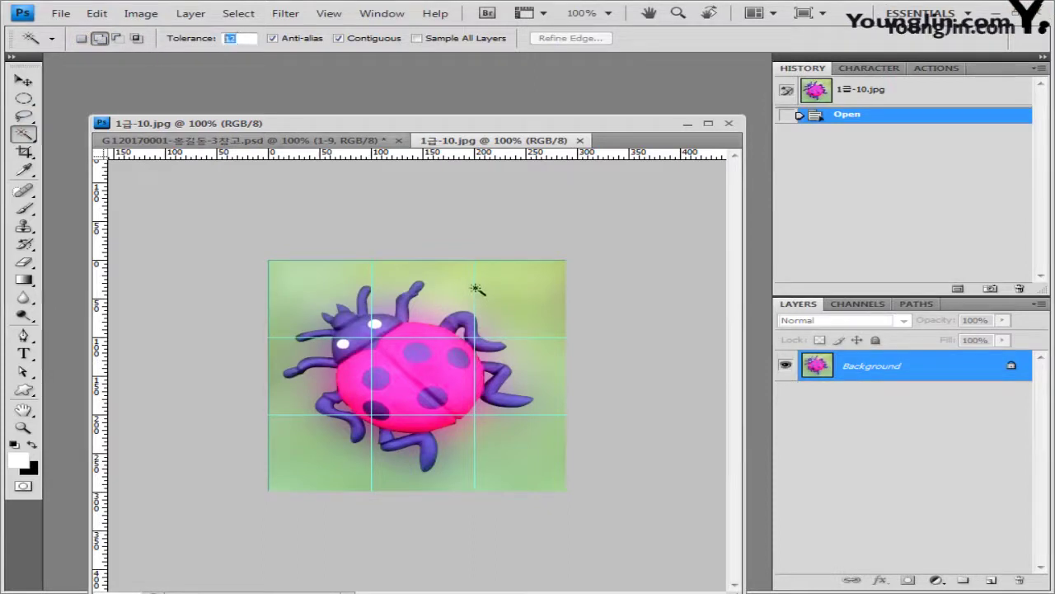
left_click(521, 305)
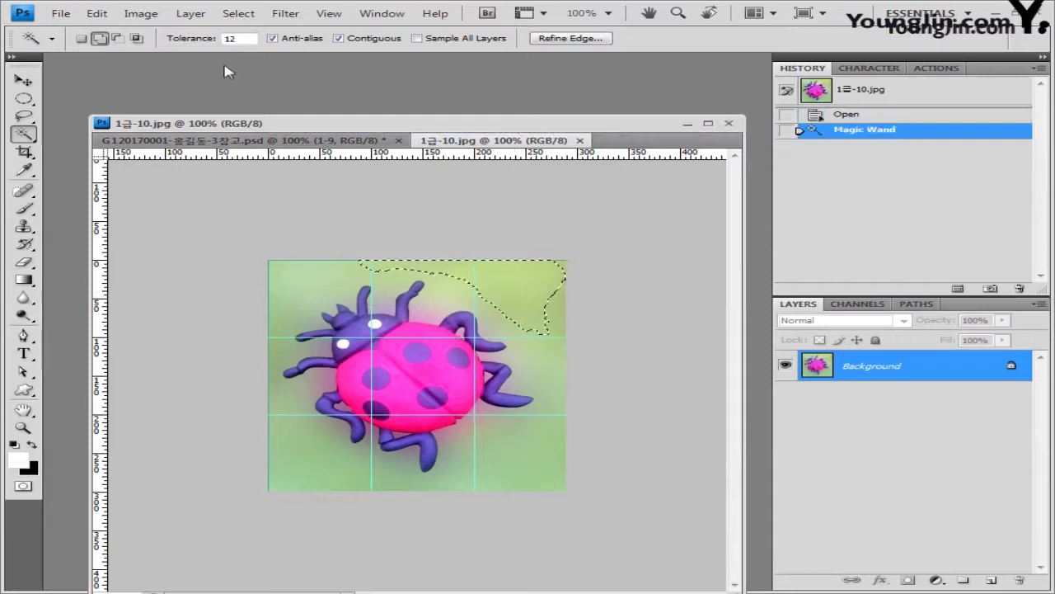
left_click(232, 39)
type("50")
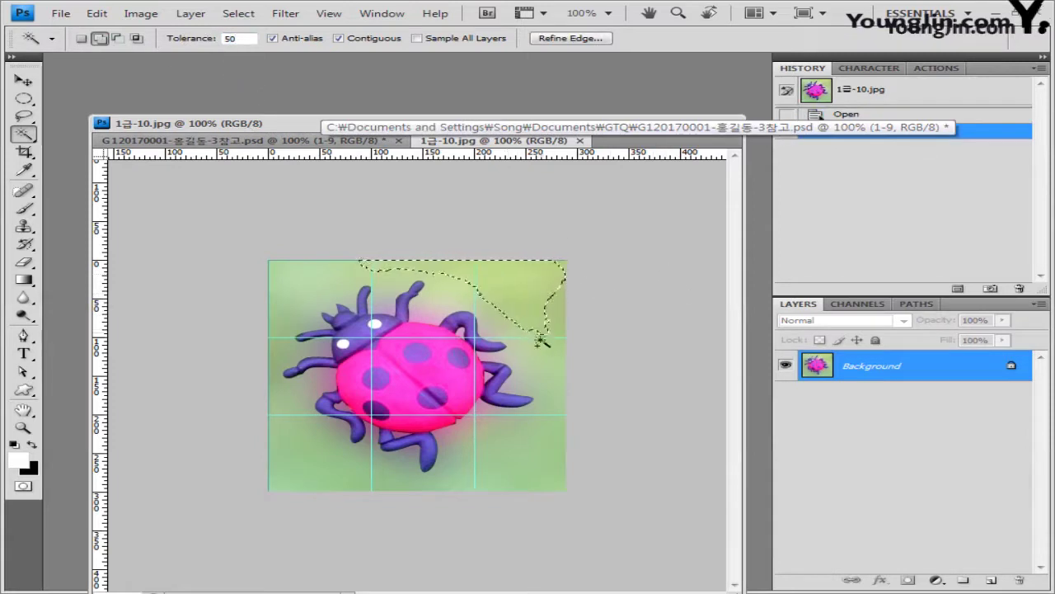
left_click(558, 369)
left_click(317, 389)
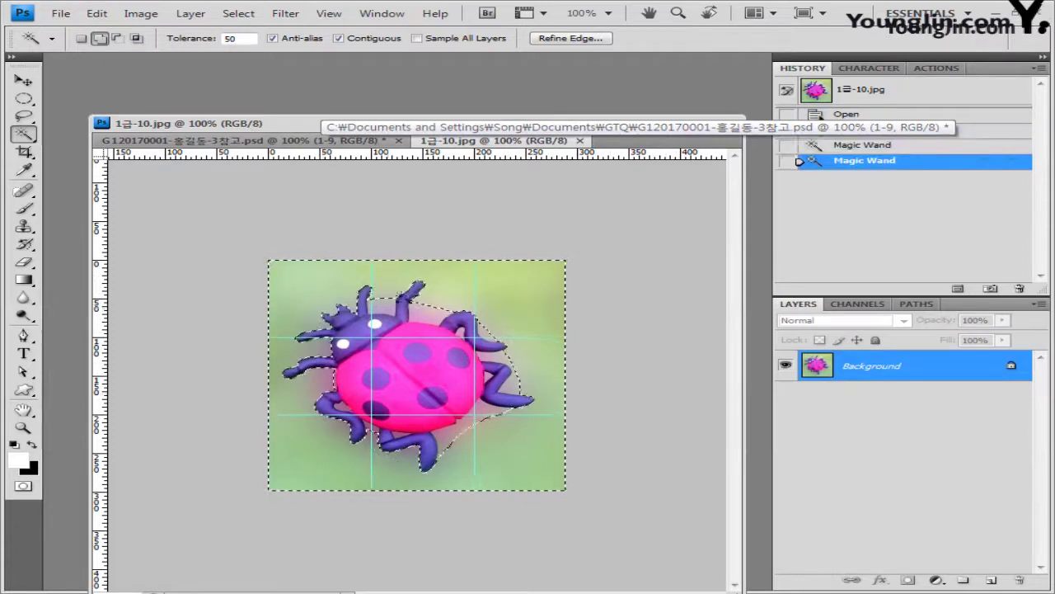
left_click(480, 424)
left_click(510, 384)
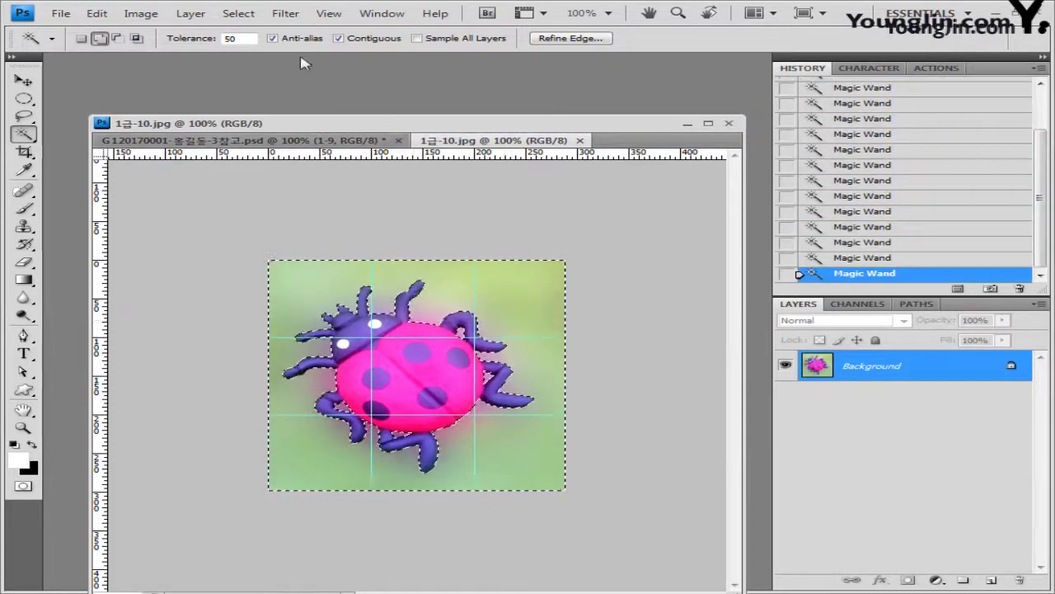
Invert the selection to isolate the ladybug and copy it into the composition document as a new layer.
left_click(240, 14)
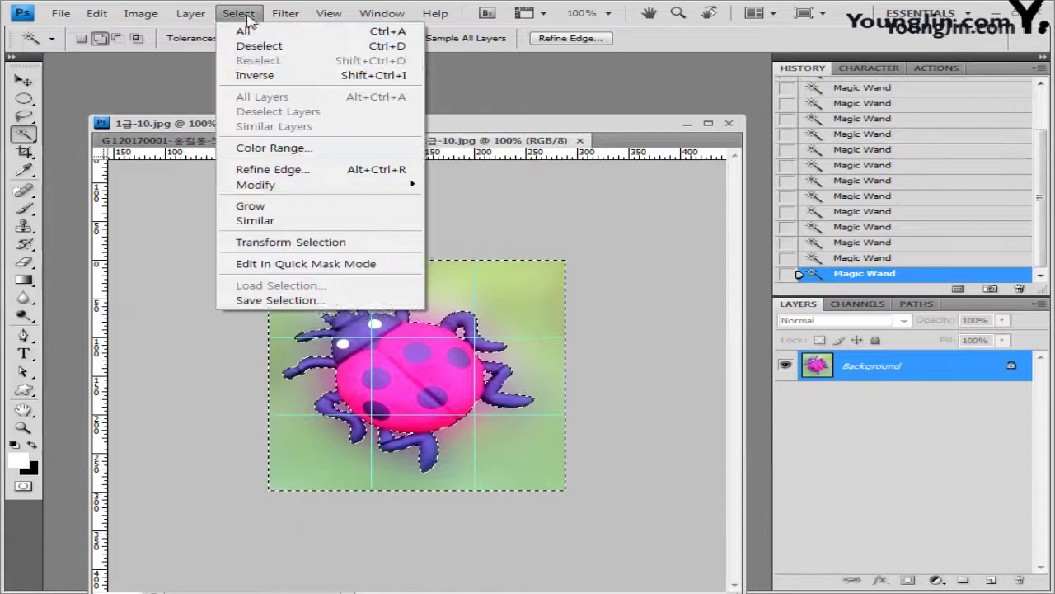
left_click(260, 76)
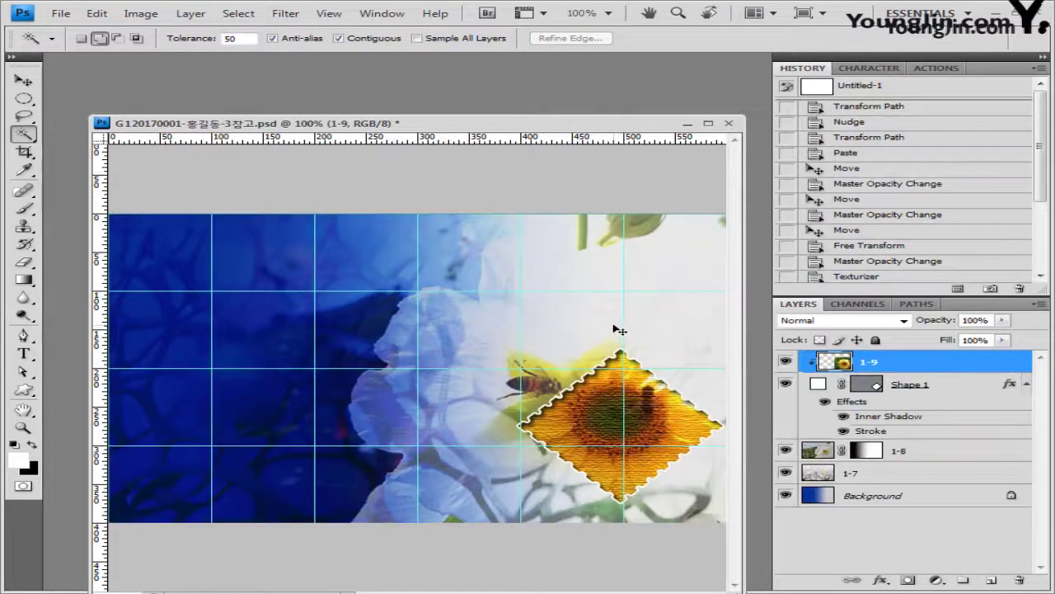
key("ctrl+v")
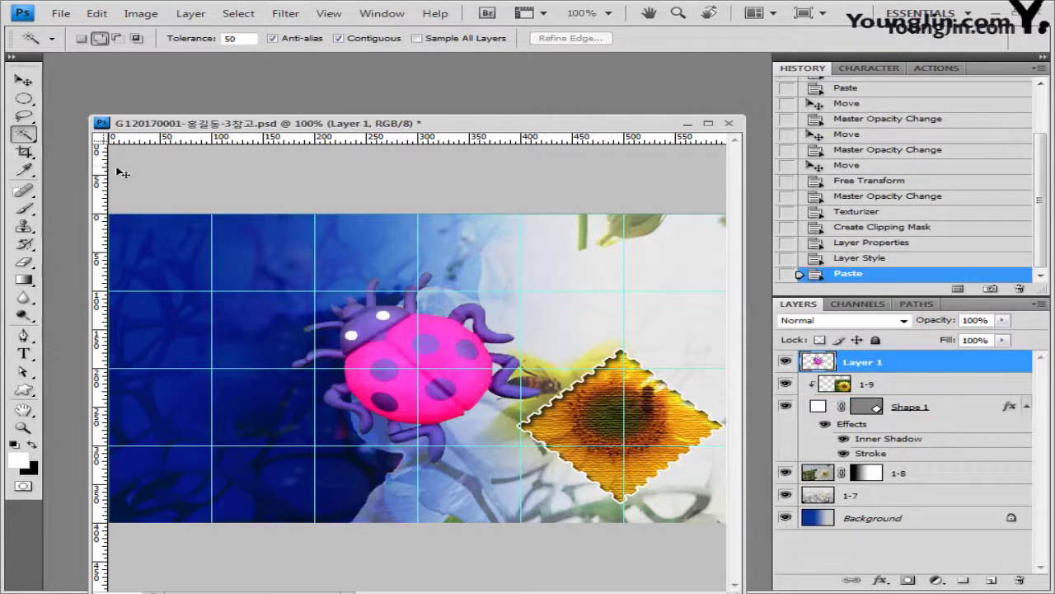
Shrink the ladybug to about 85 px wide, turn its head toward the upper right, and place it in the image's upper-left corner.
key("ctrl+t")
left_click_drag(293, 271, 355, 320)
left_click_drag(407, 366, 253, 286)
left_click_drag(415, 246, 407, 230)
key("Return")
key("w")
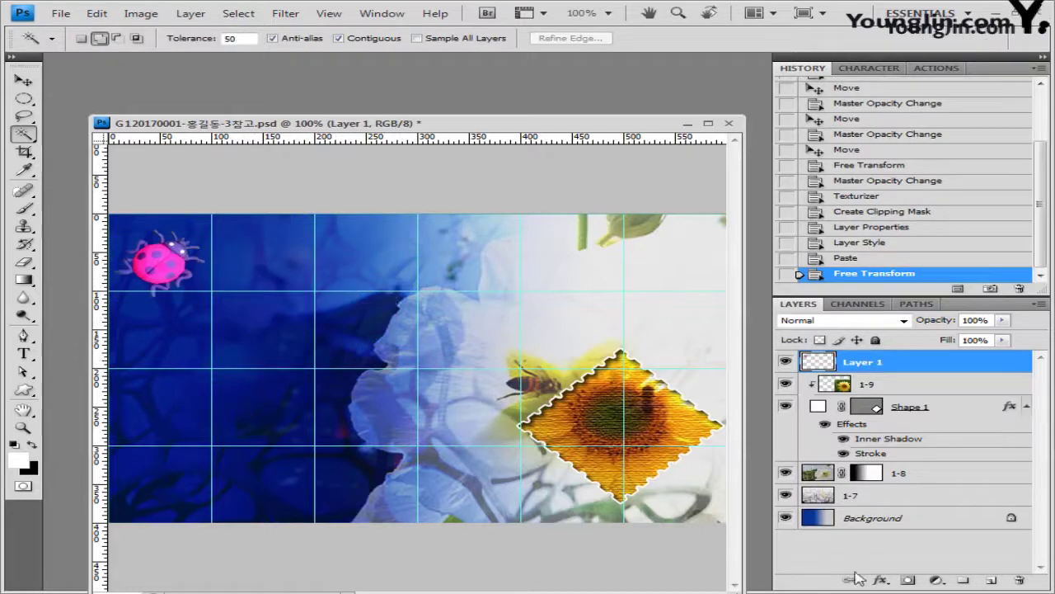
Add an Outer Glow with the default settings to the ladybug layer.
left_click(881, 580)
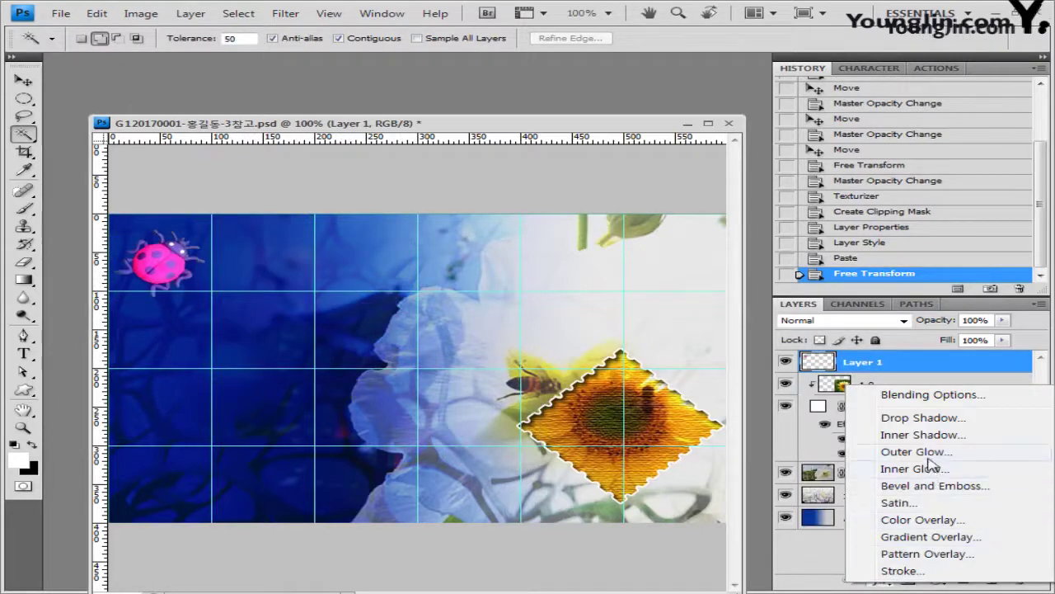
key("Escape")
key("h")
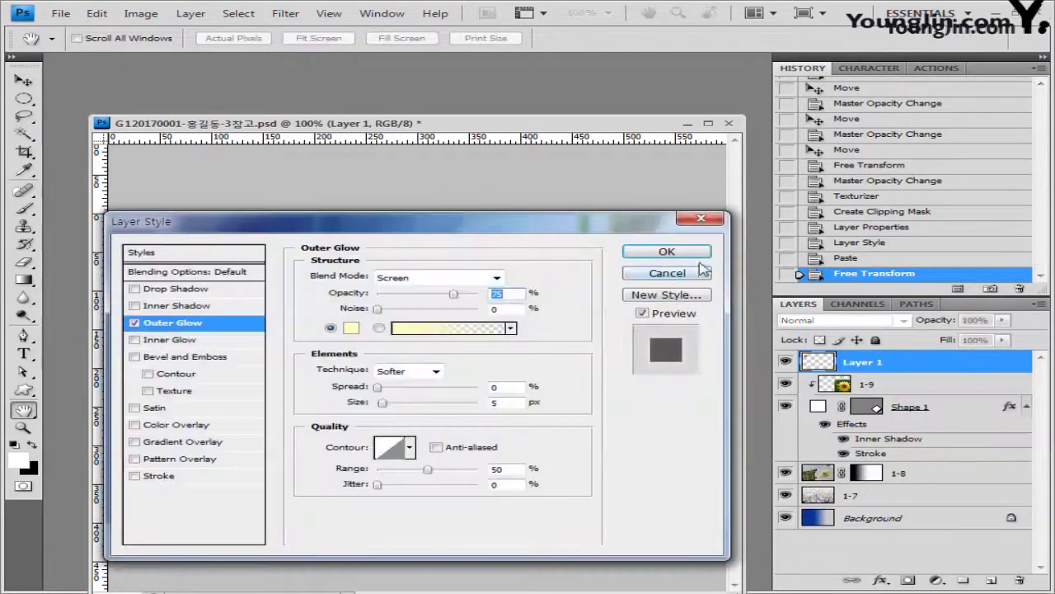
left_click(667, 250)
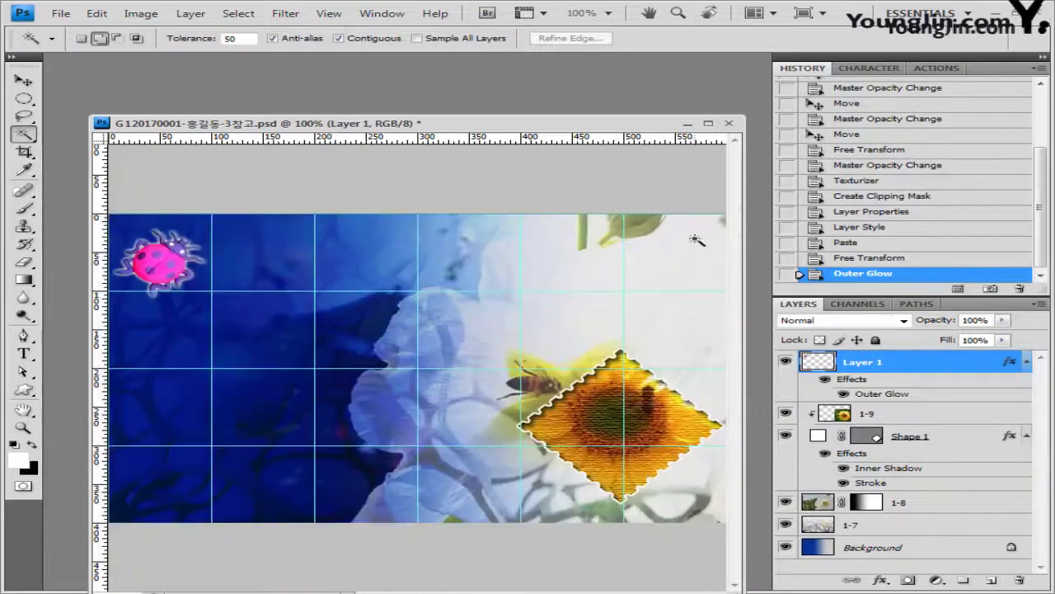
Open the beetle photo 1급-11.jpg from the Image folder.
key("ctrl+o")
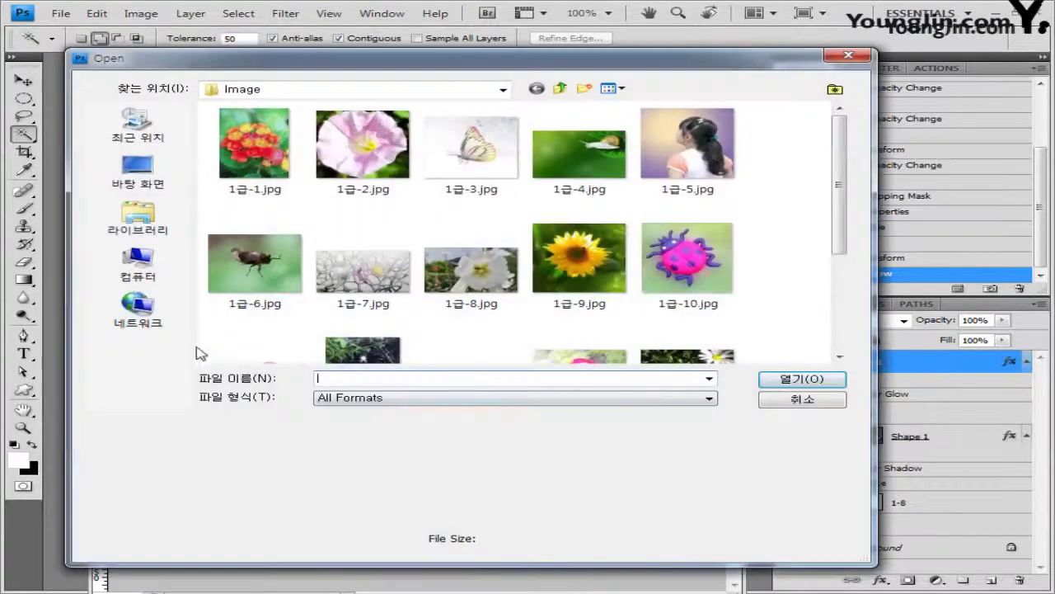
left_click(247, 350)
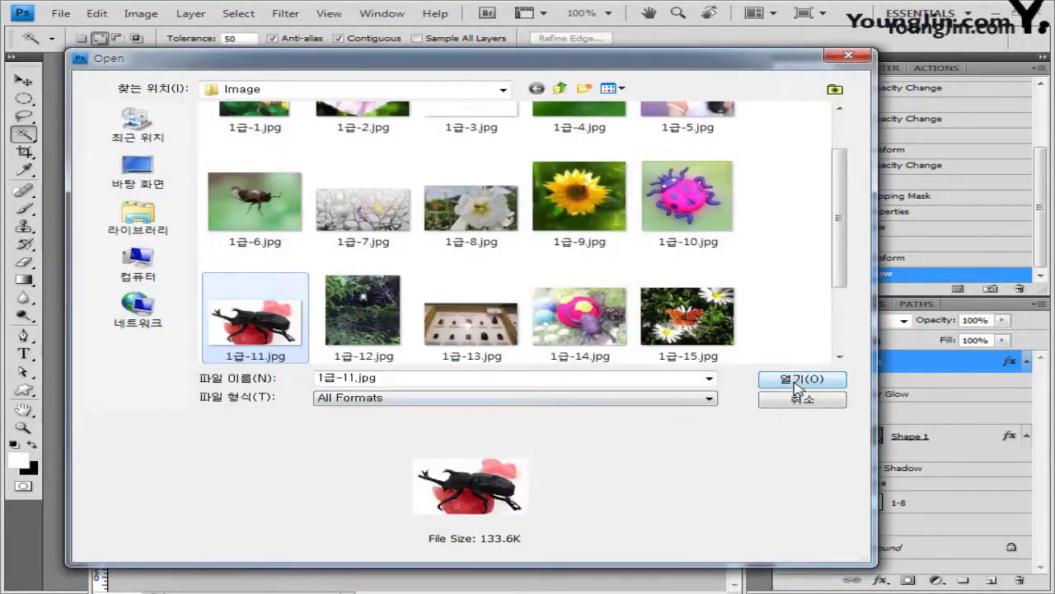
left_click(798, 381)
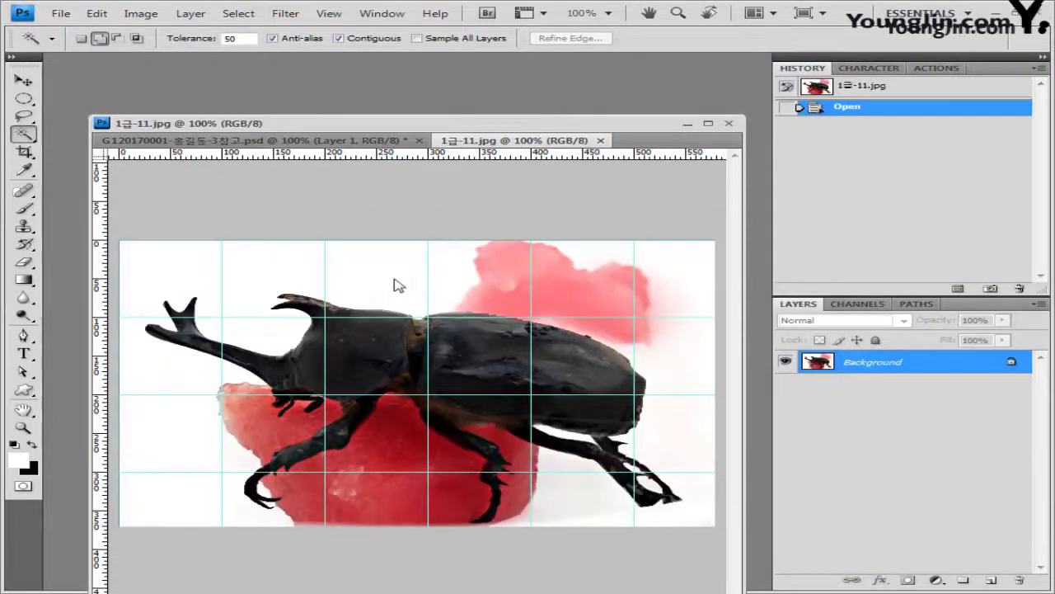
Select the white background and the pink petals above the beetle with the Magic Wand, adding to the selection at tolerance 50.
left_click(349, 280)
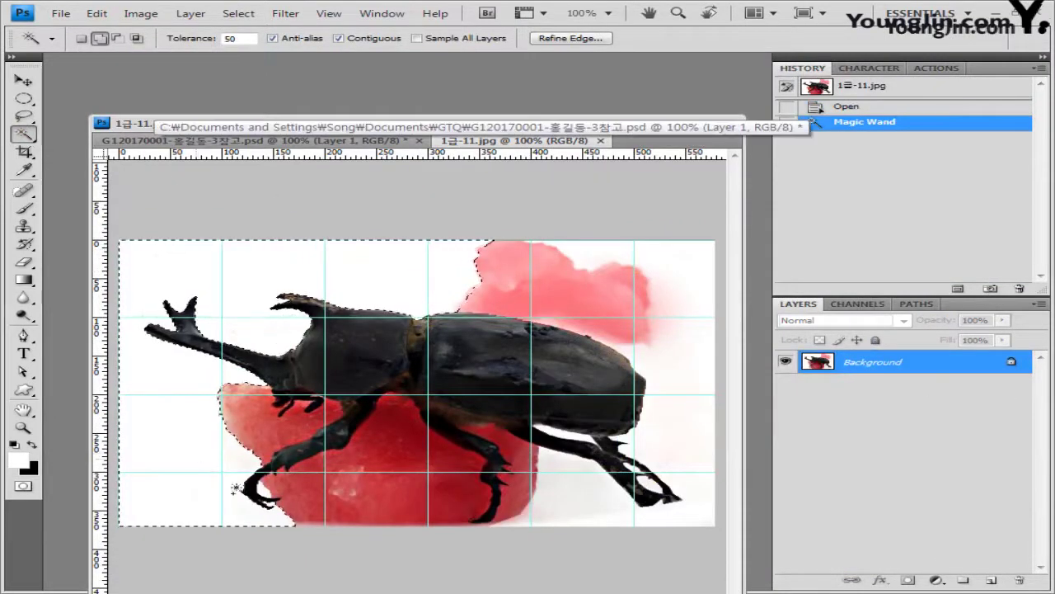
left_click(488, 242)
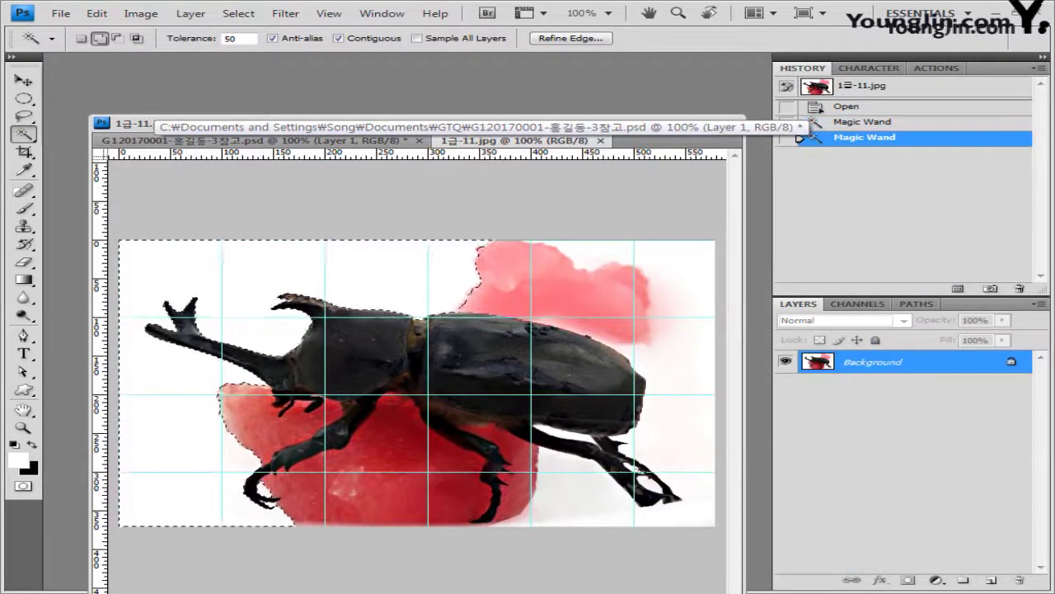
left_click(591, 443)
left_click(571, 488)
left_click(637, 476)
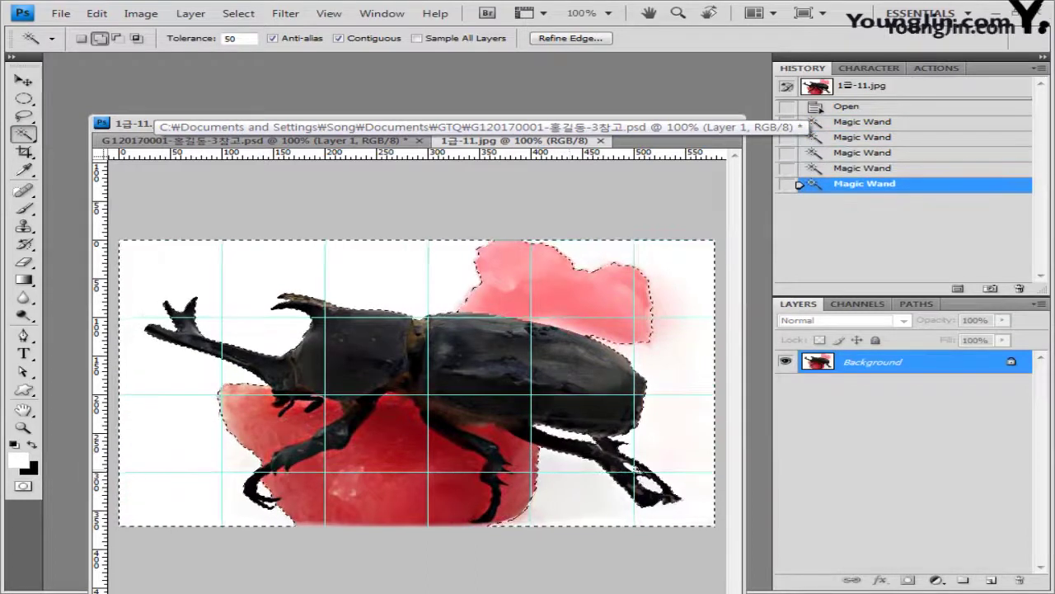
left_click(633, 469)
left_click(521, 289)
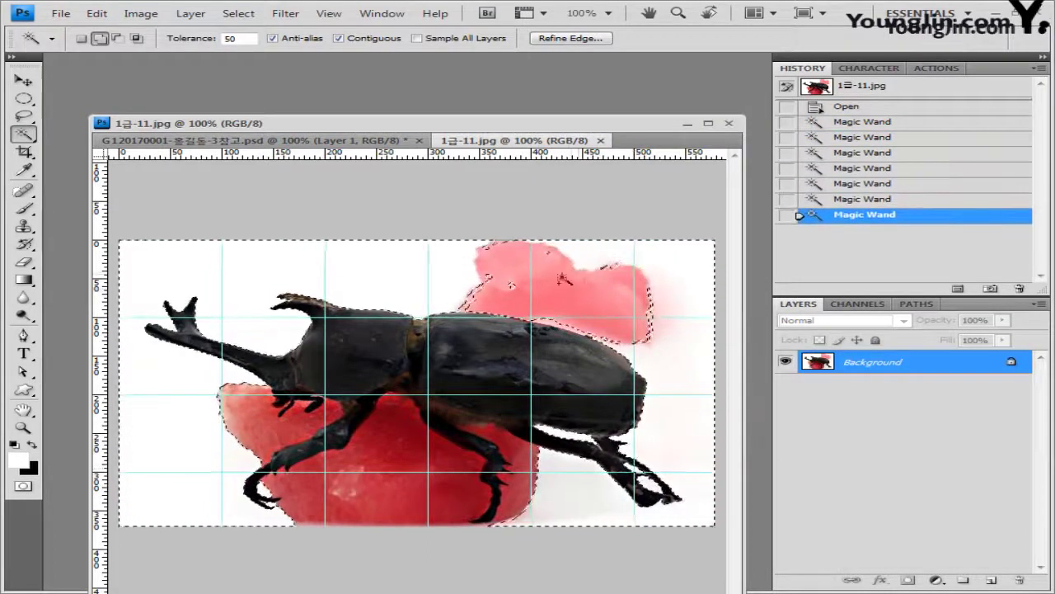
left_click(511, 291)
left_click(512, 288)
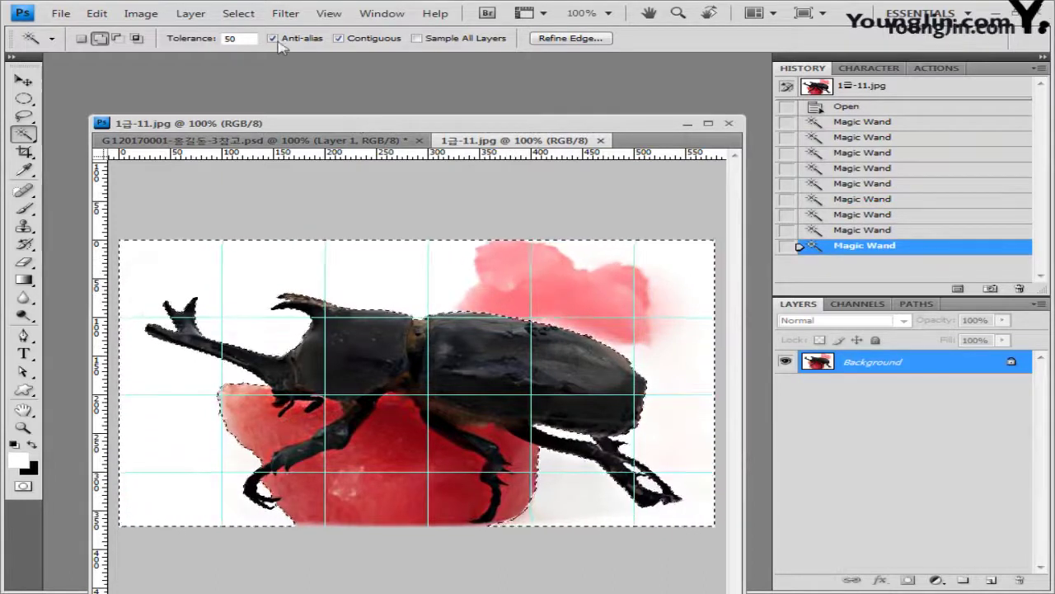
Invert the selection, copy the beetle with its red fruit, close the photo, and paste it into the composition as a new layer.
left_click(238, 13)
left_click(247, 72)
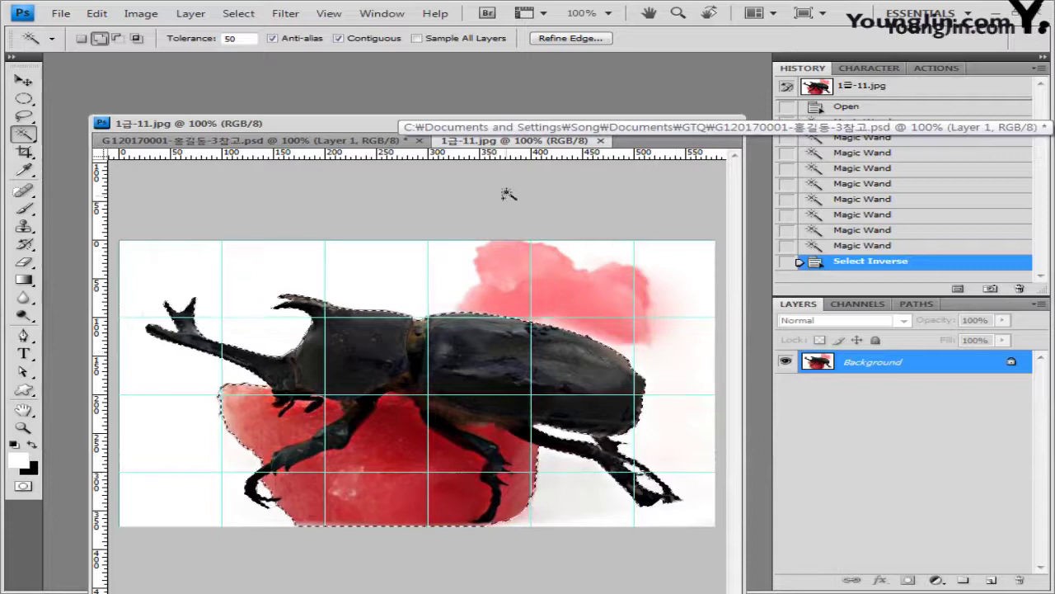
left_click(600, 140)
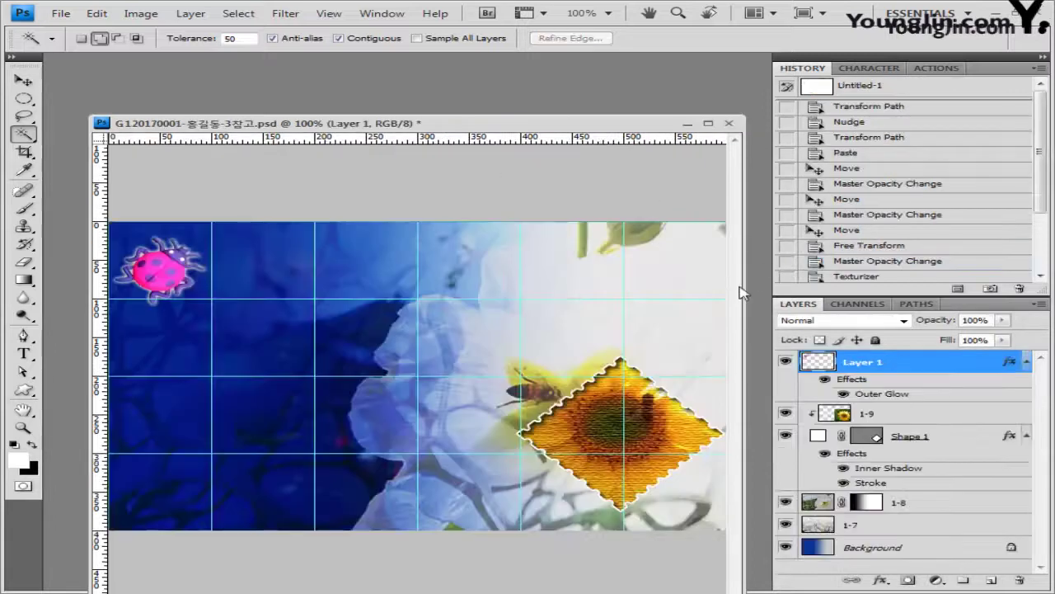
key("ctrl+v")
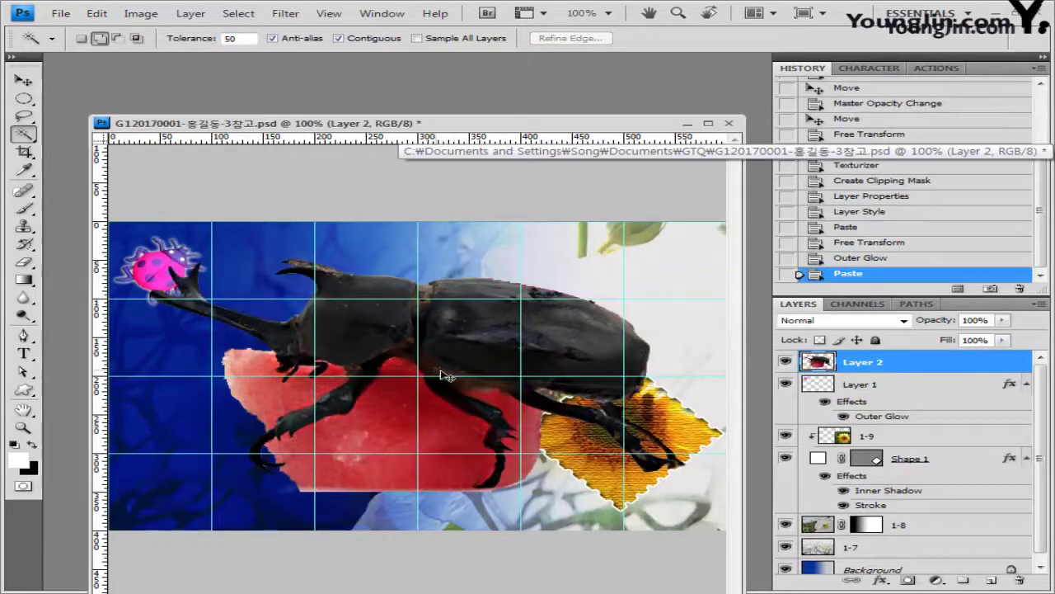
Flip the beetle horizontally, shrink it to about 58%, tilt its head upward, and place it in the lower-left part of the image.
key("ctrl+t")
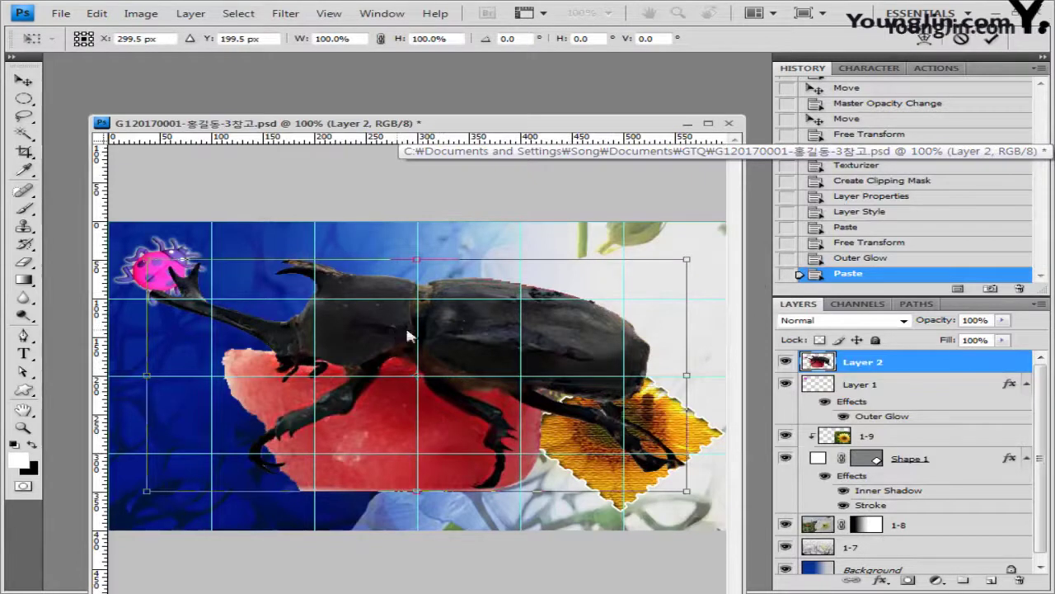
right_click(410, 335)
left_click(495, 545)
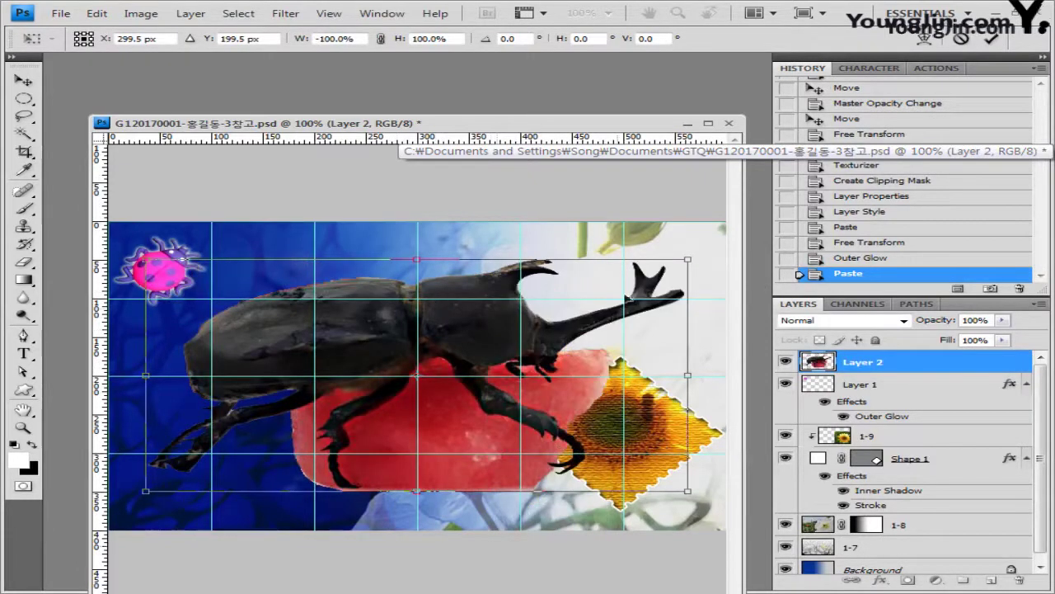
left_click_drag(698, 259, 445, 356)
left_click_drag(336, 425, 329, 426)
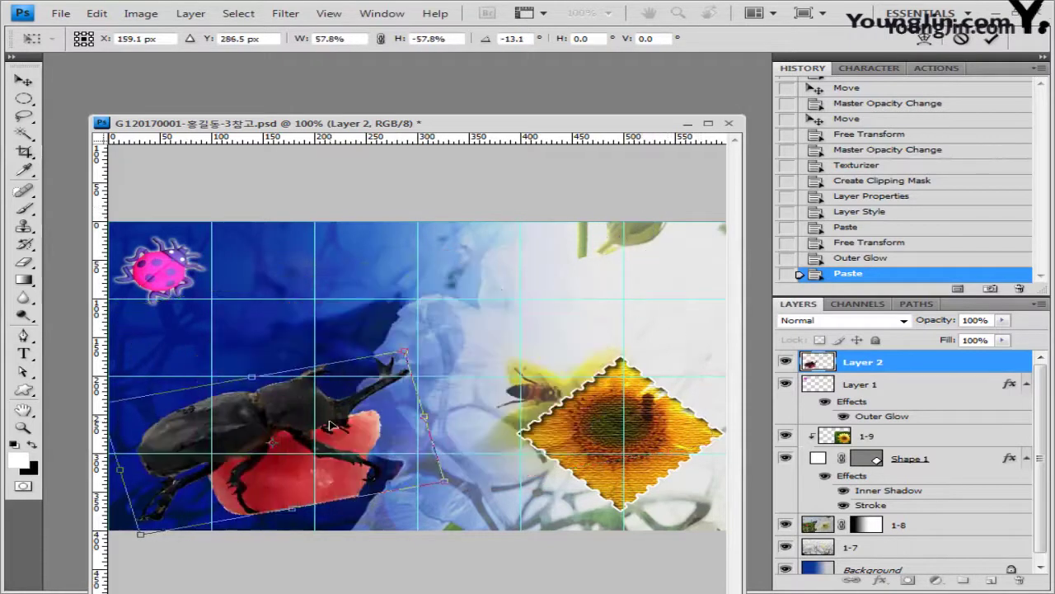
left_click_drag(406, 350, 415, 384)
key("Return")
Select all the red fruit areas around the beetle's legs with the Magic Wand.
key("w")
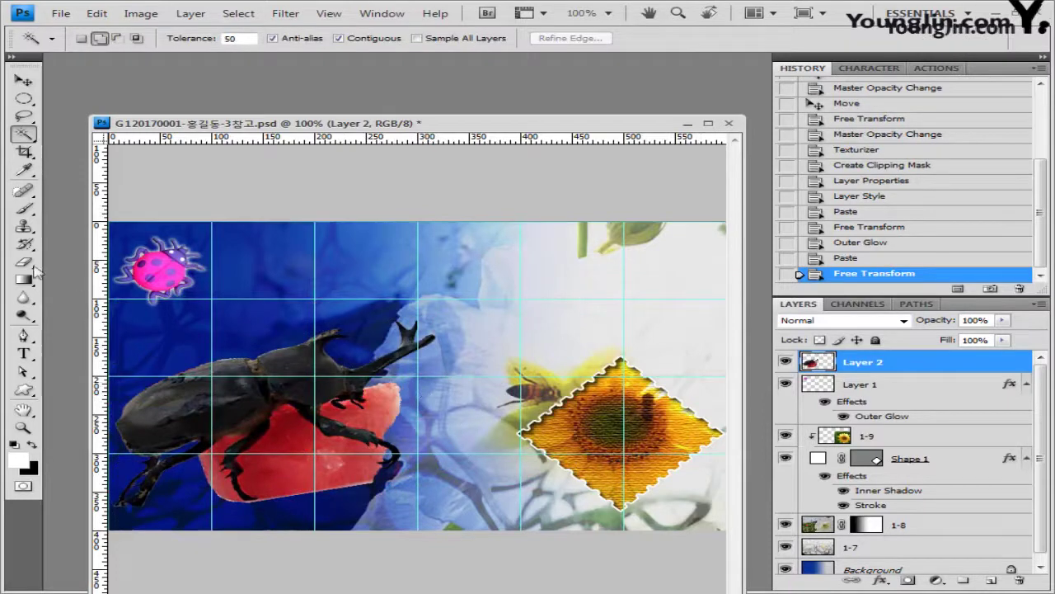
left_click(292, 445)
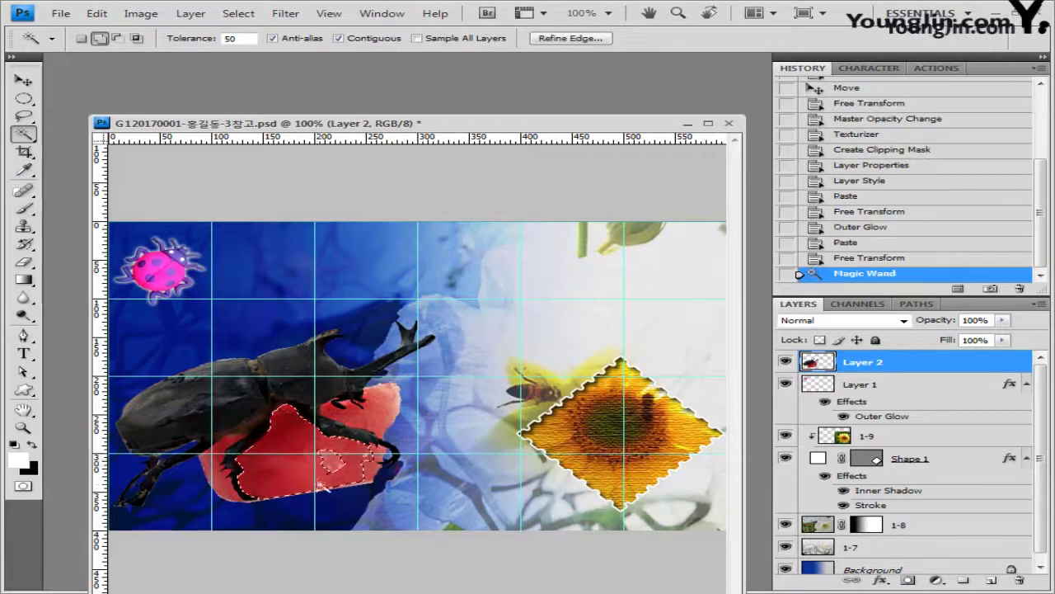
left_click(334, 468, "shift")
left_click(378, 414, "shift")
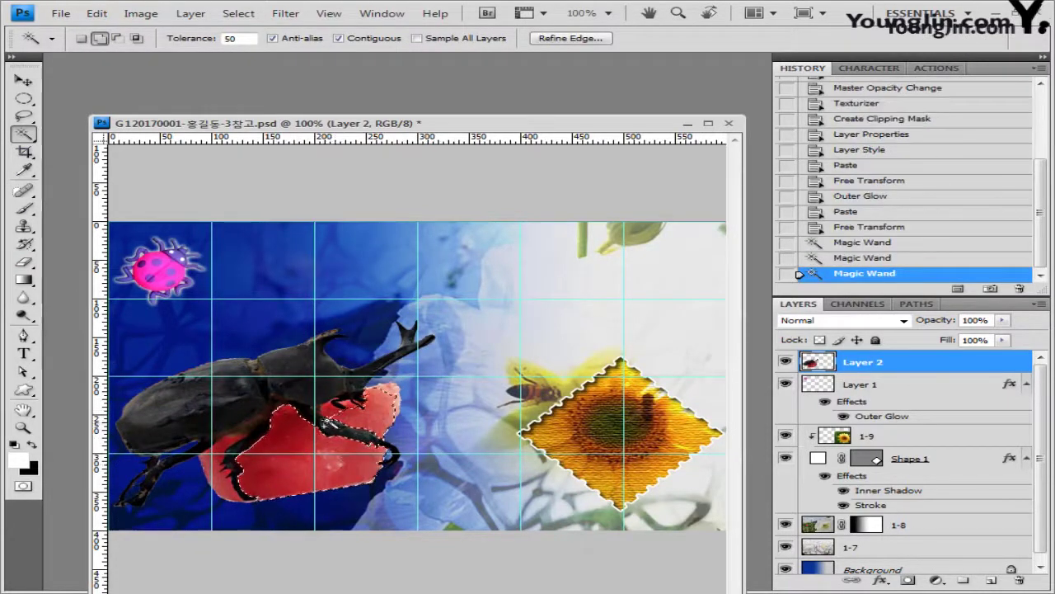
left_click(343, 419, "shift")
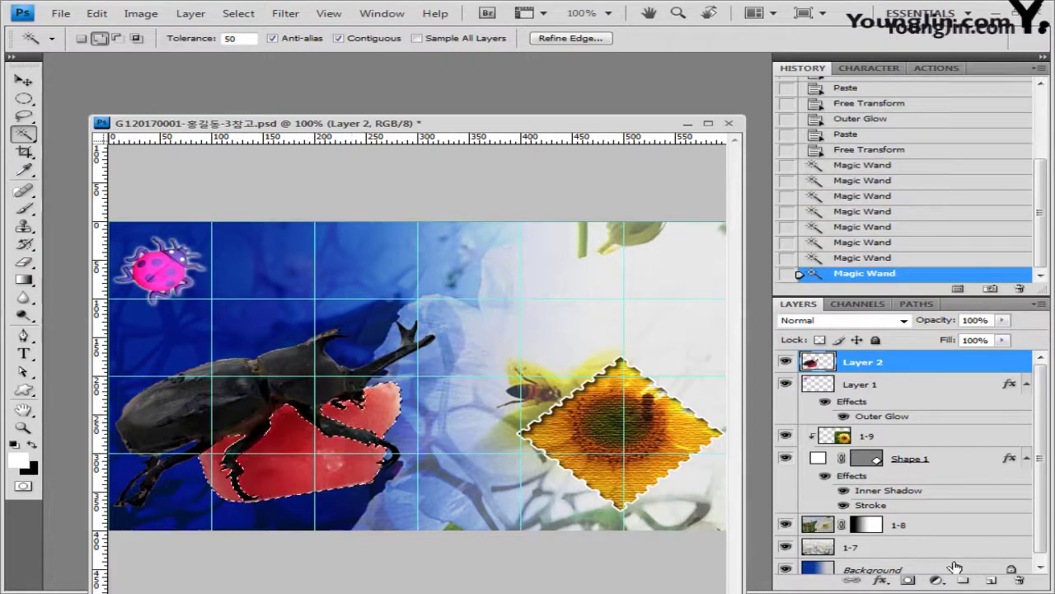
Recolor the selected fruit with a Hue/Saturation adjustment layer set to Hue 50 and Saturation 30.
left_click(936, 580)
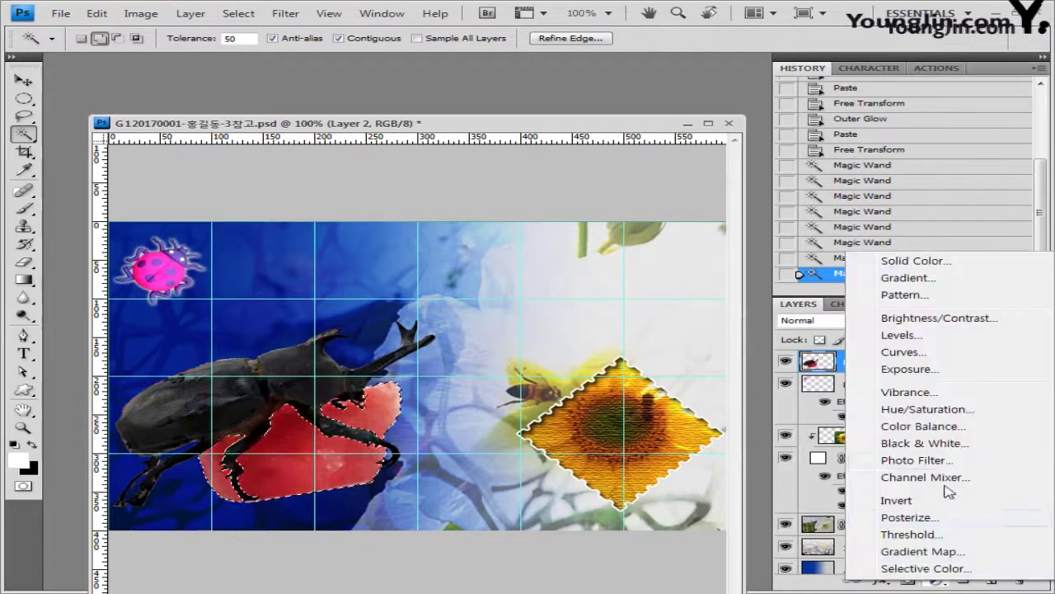
left_click(927, 409)
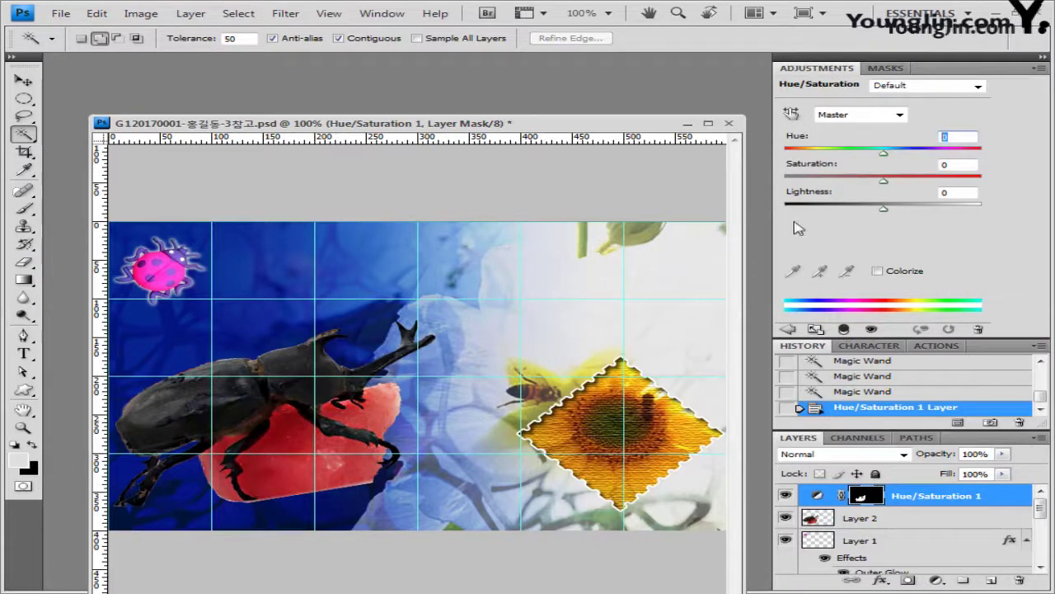
type("50")
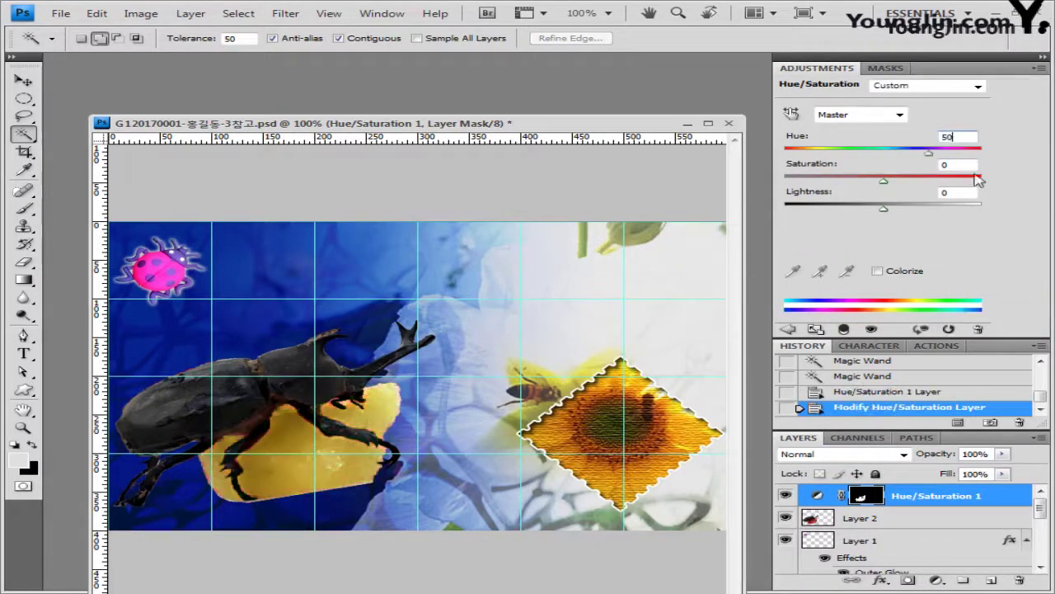
left_click(952, 164)
type("30")
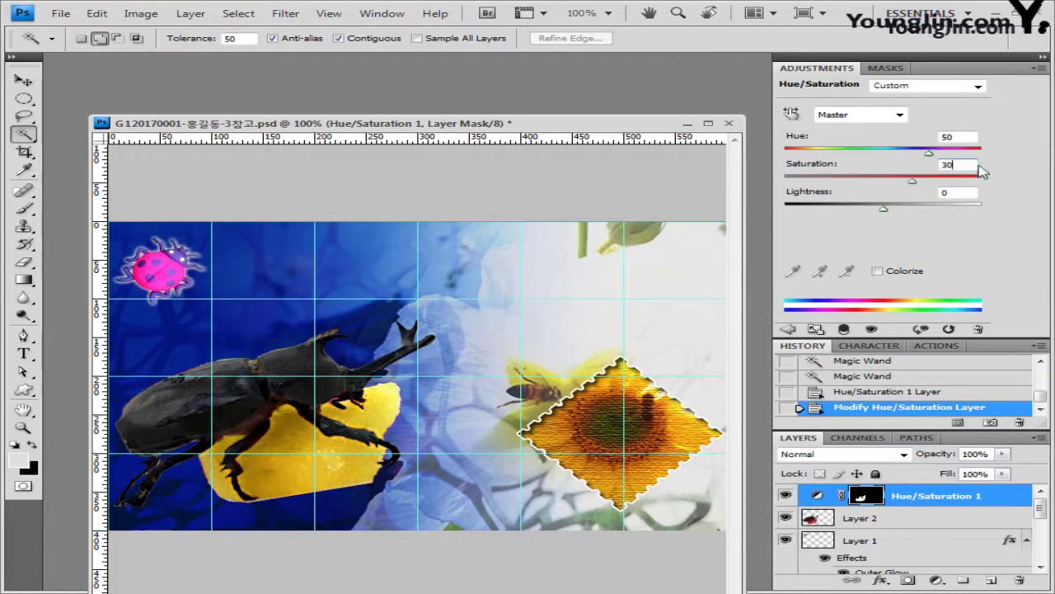
Close the adjustment settings, enlarge the layer list, and rename the ladybug layer 1-10 and the beetle layer 1-11.
left_click(1041, 69)
left_click(874, 415)
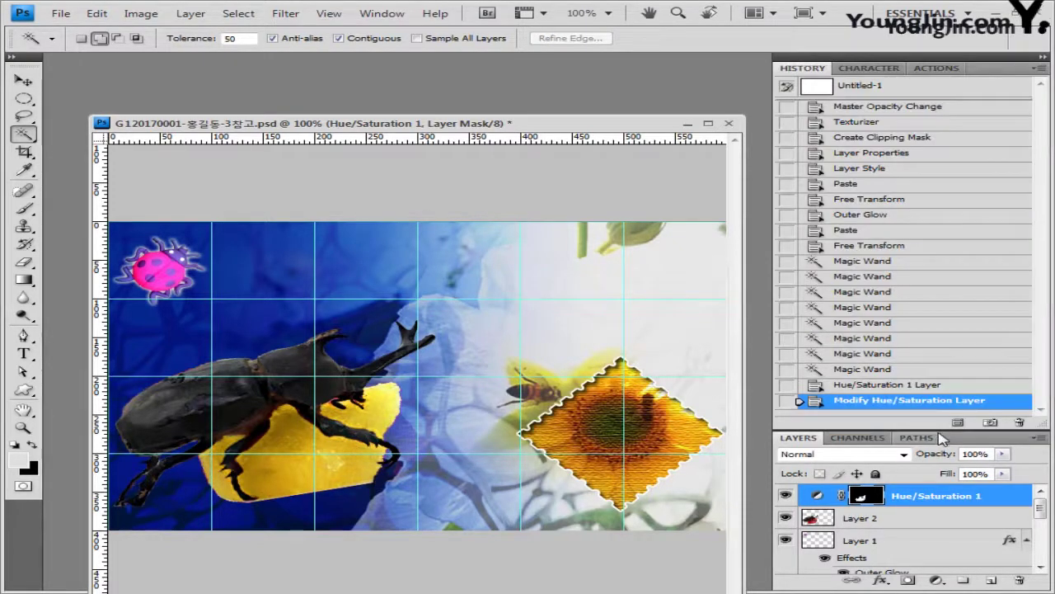
left_click_drag(940, 429, 940, 286)
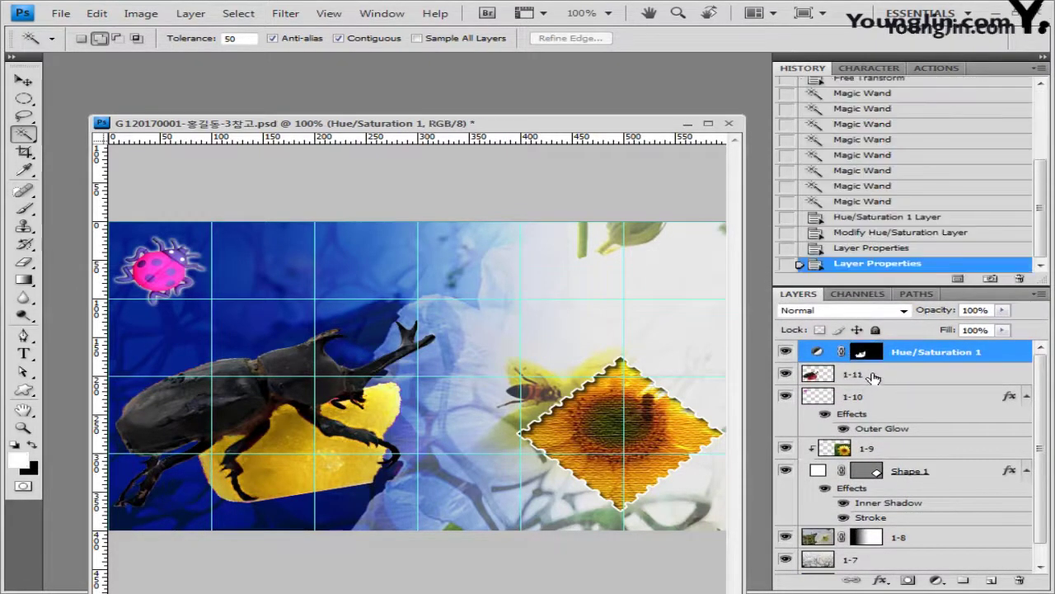
Add an Outer Glow with the default settings to the beetle layer 1-11.
left_click(873, 375)
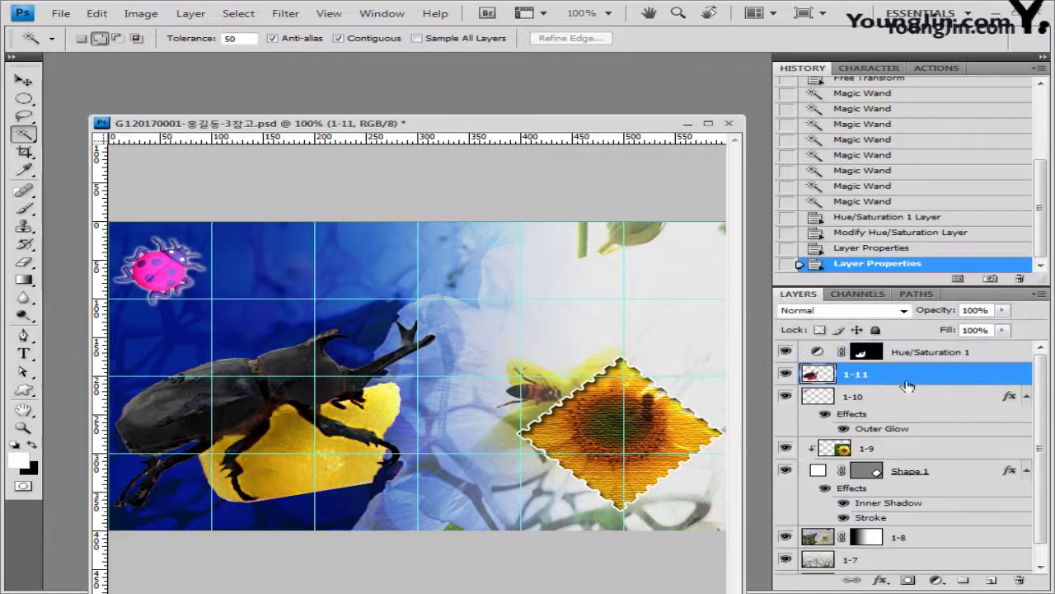
double_click(943, 376)
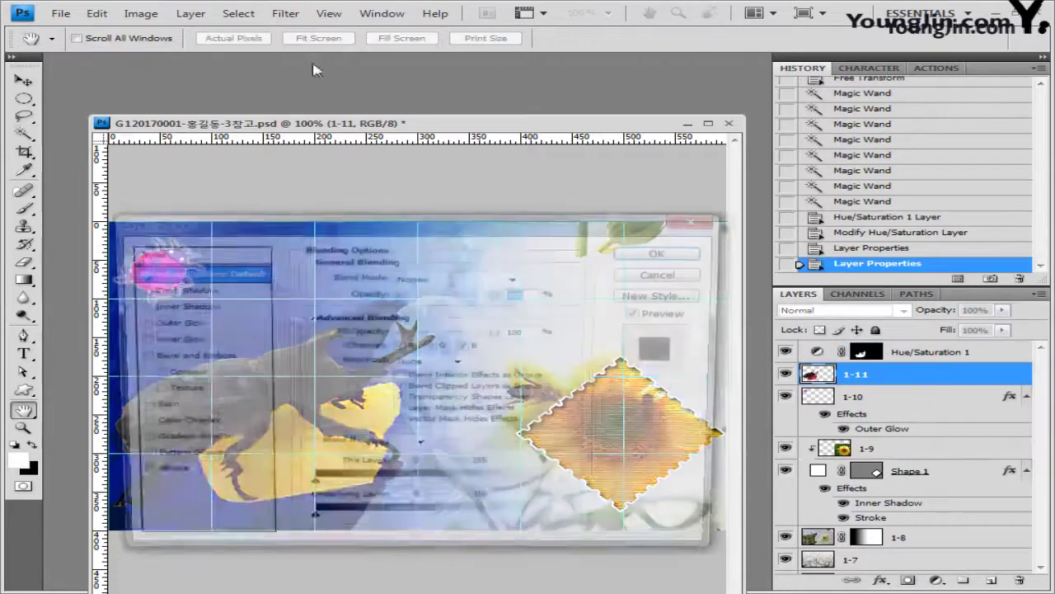
left_click_drag(516, 228, 603, 199)
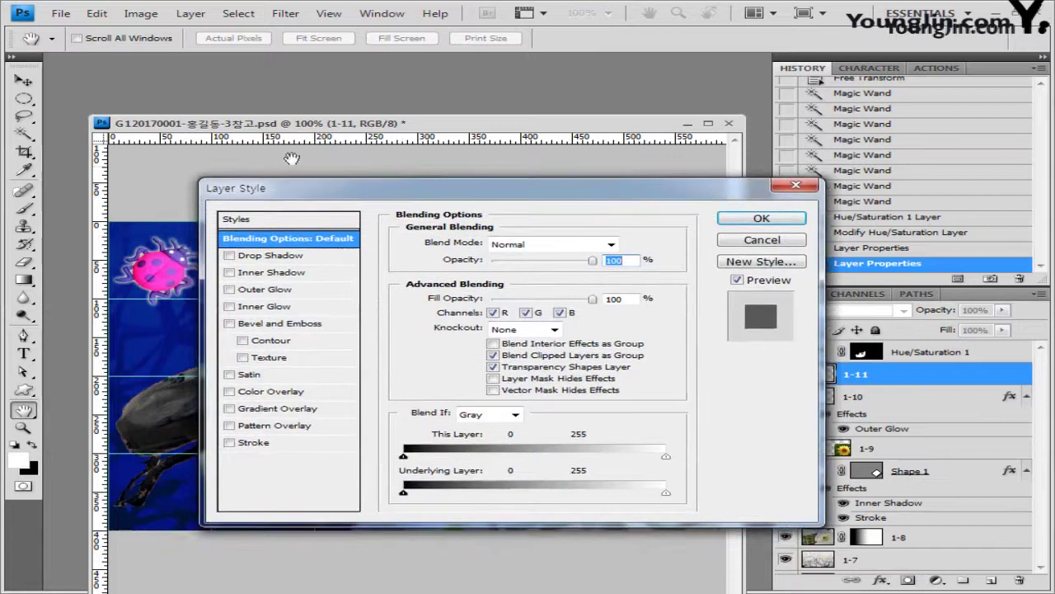
left_click(263, 290)
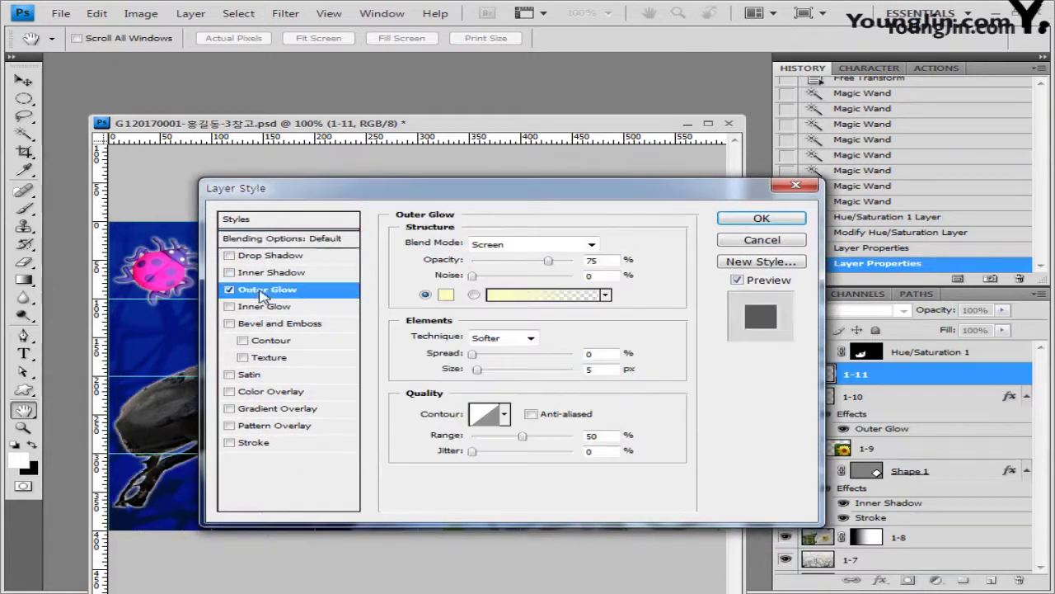
Add an Inner Bevel with 60% depth and global light turned off to the beetle layer, and apply the layer styles.
left_click(285, 325)
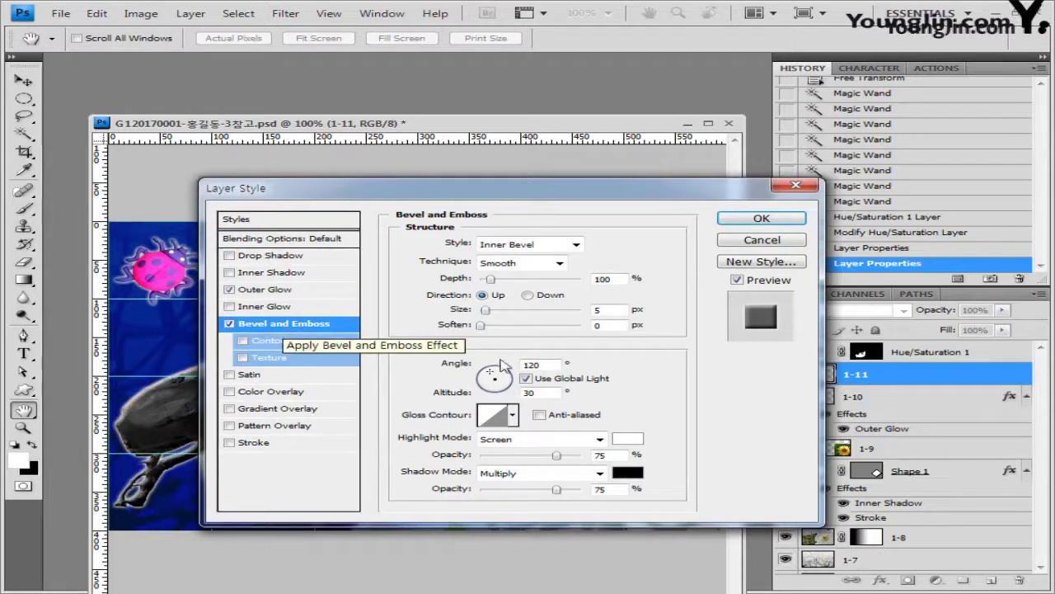
type("60")
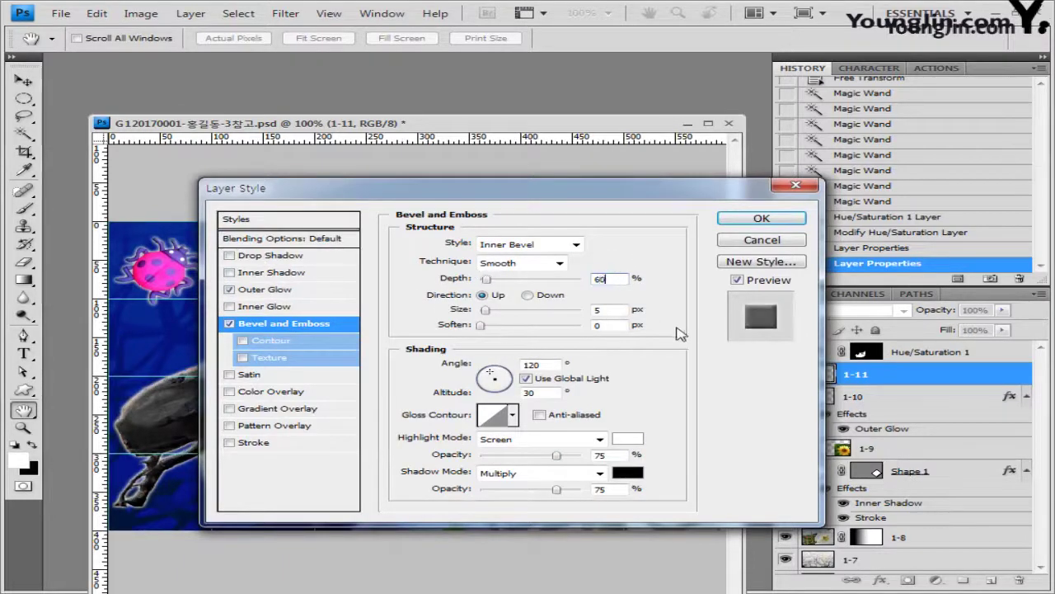
left_click(526, 379)
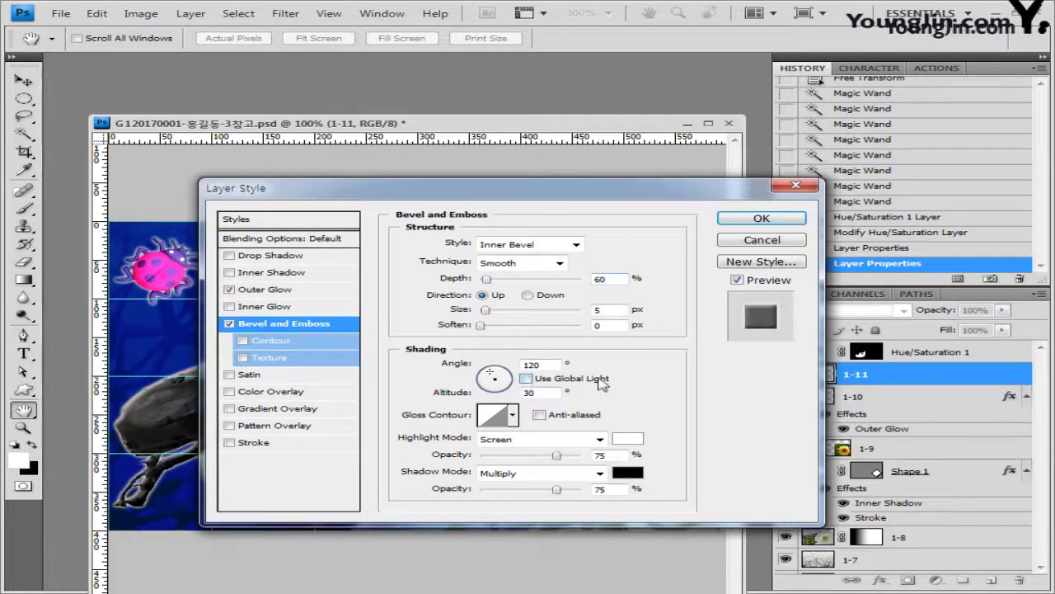
left_click(274, 290)
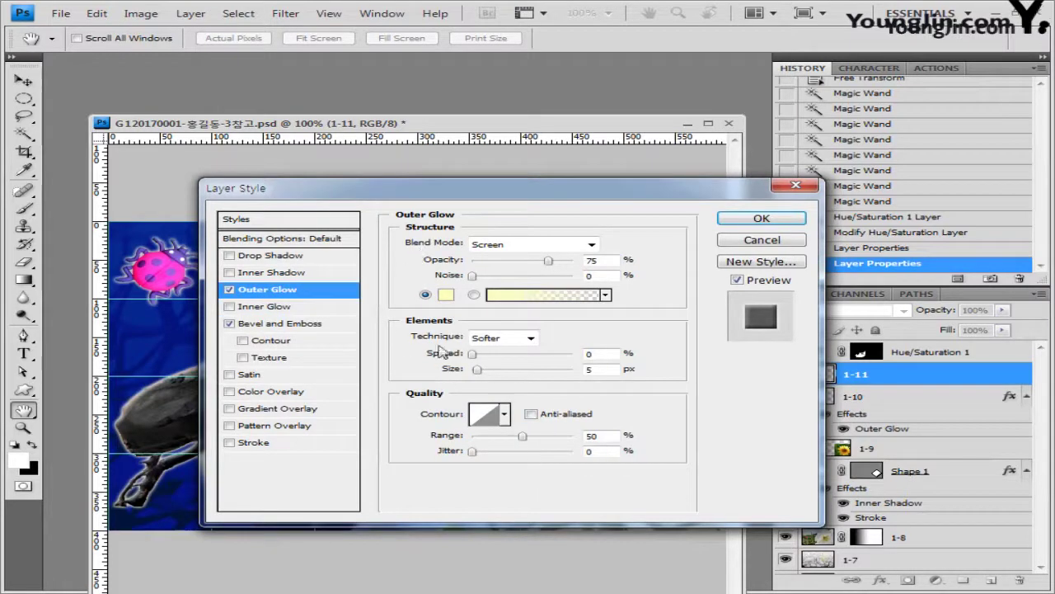
left_click(761, 219)
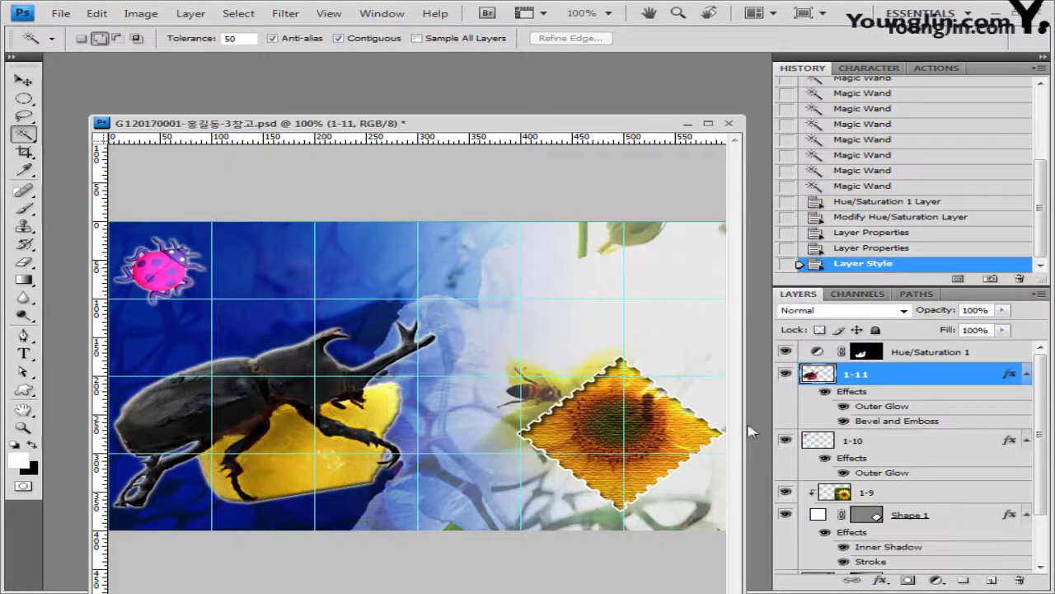
Load the Ornaments custom shapes and draw the wavy line ornament about 220 px wide above the sunflower diamond, over the Hue/Saturation layer.
left_click(940, 353)
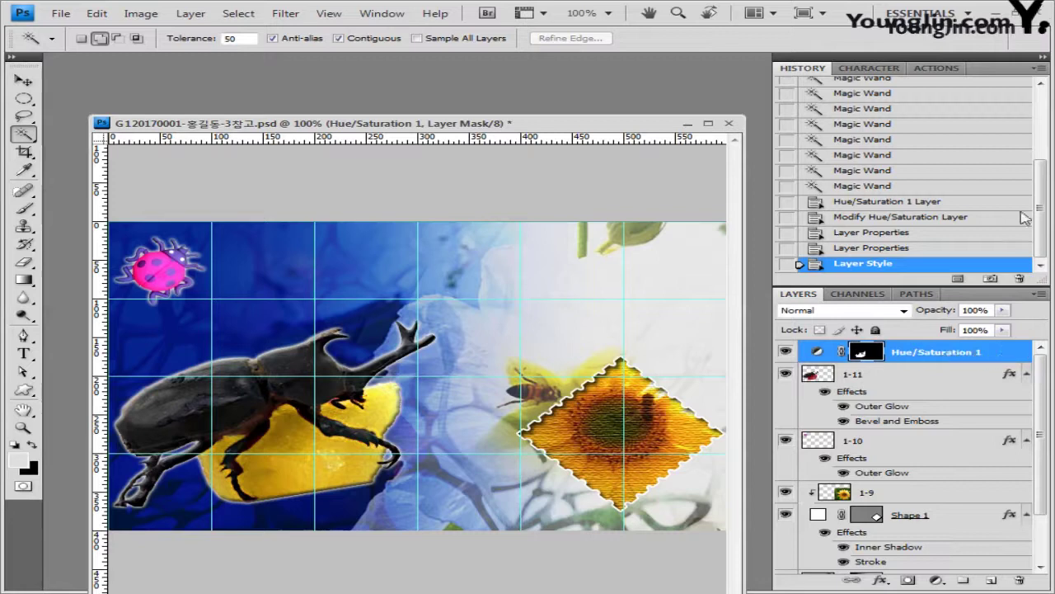
left_click(24, 389)
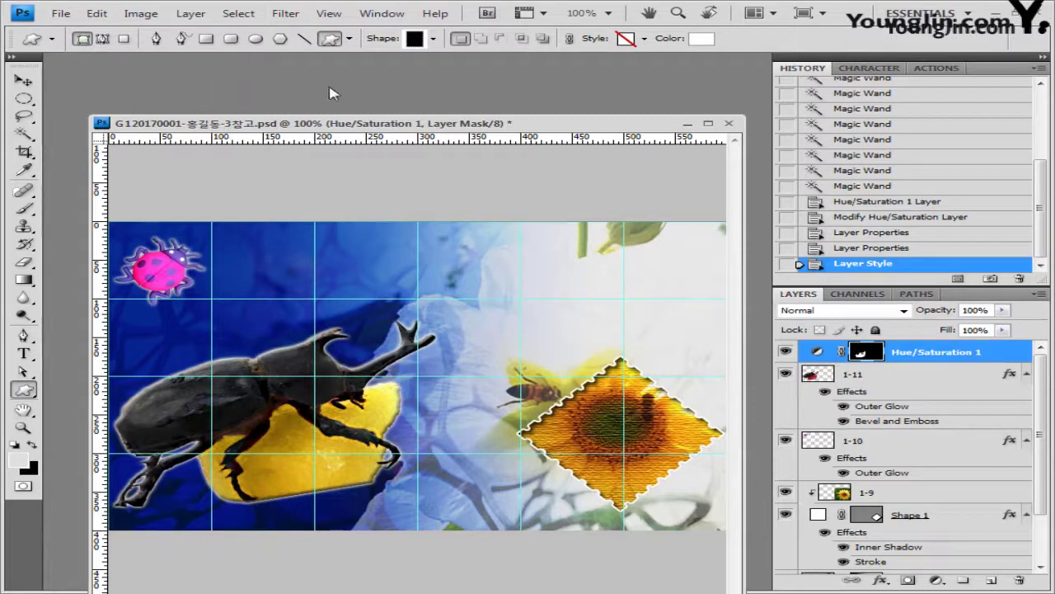
left_click(433, 39)
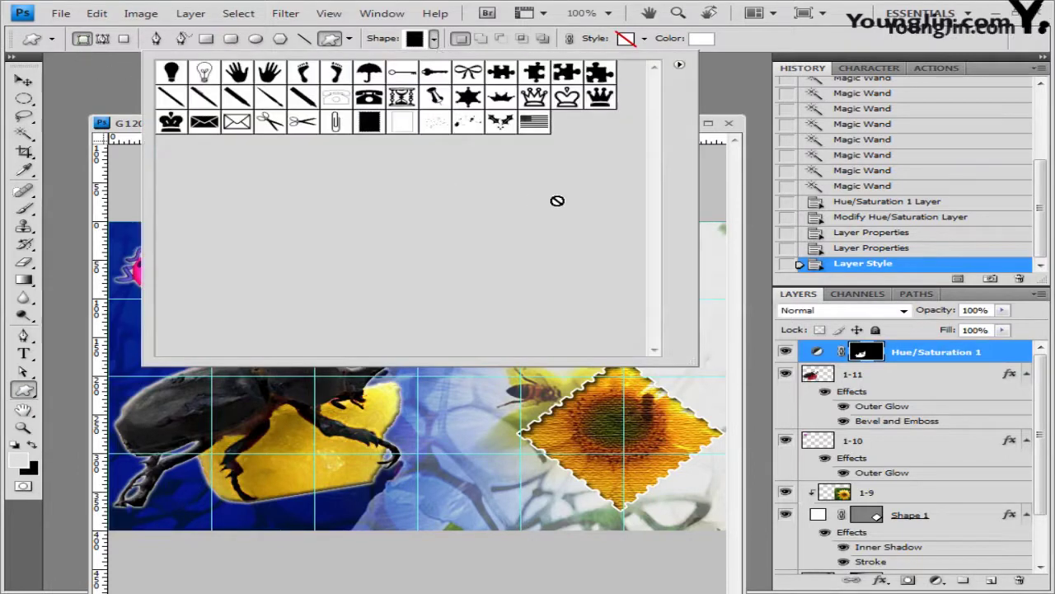
left_click(679, 65)
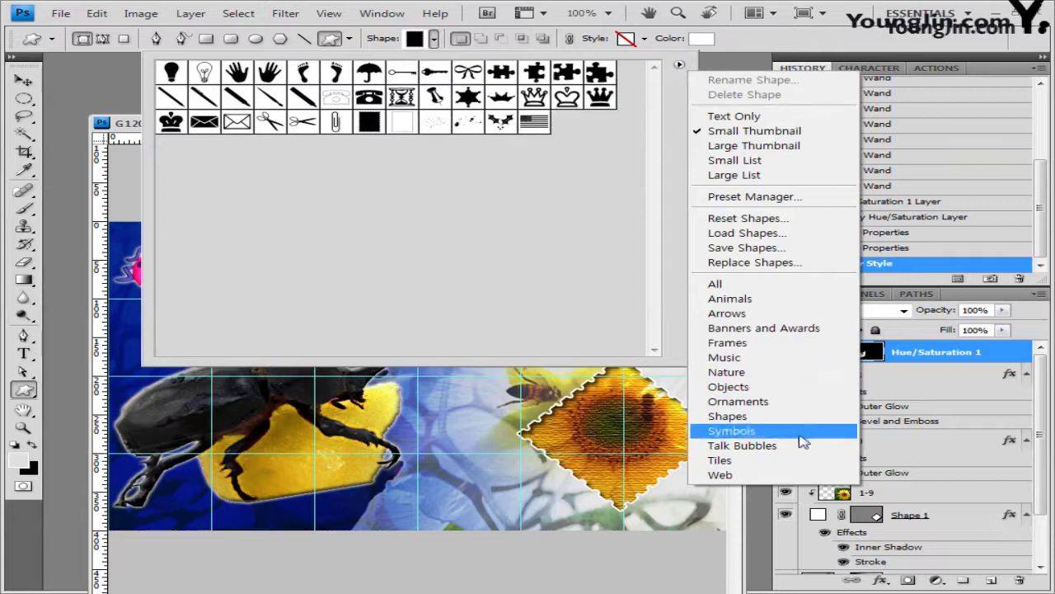
left_click(800, 401)
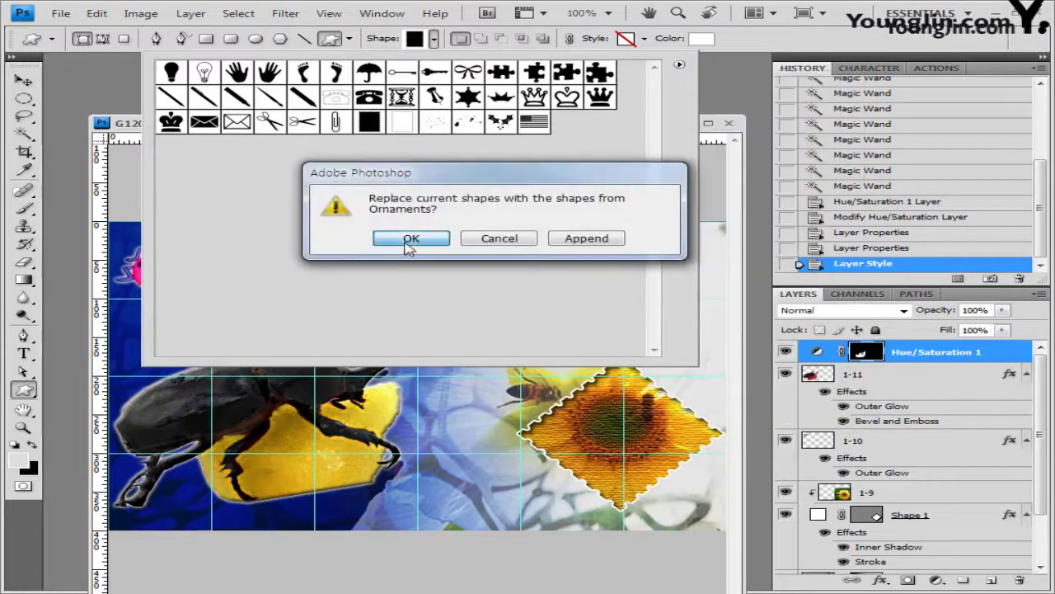
left_click(411, 239)
left_click(434, 96)
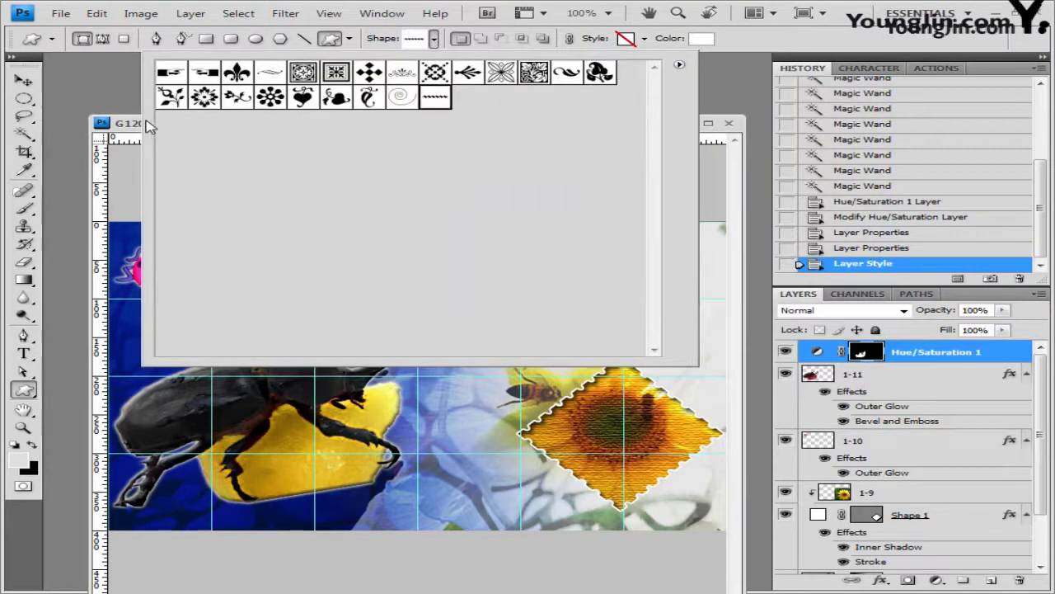
left_click(130, 124)
mouse_move(392, 294)
left_mouse_down()
mouse_move(577, 314)
mouse_move(620, 299)
left_mouse_up()
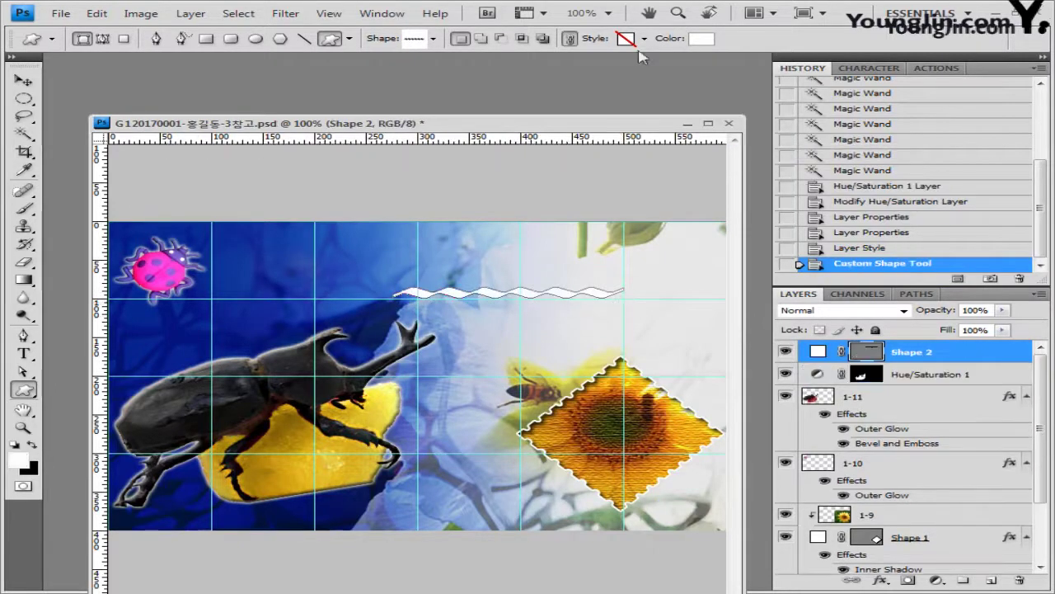
Color the wavy line #3366ff, fit it into the column above the sunflower, and duplicate it straight down to just above the diamond.
left_click(707, 43)
double_click(491, 437)
type("3366ff")
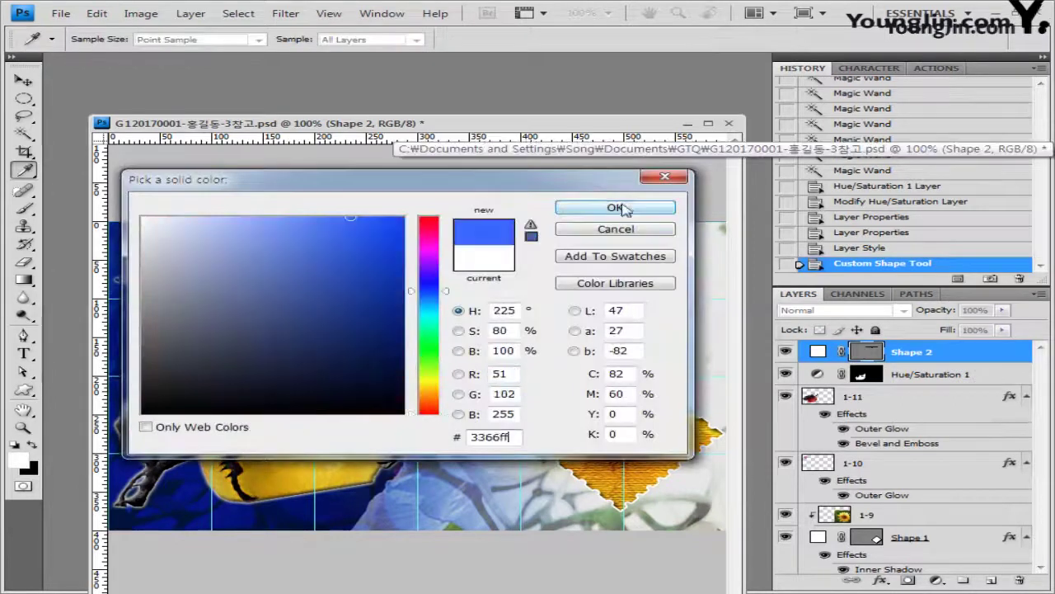
left_click(616, 208)
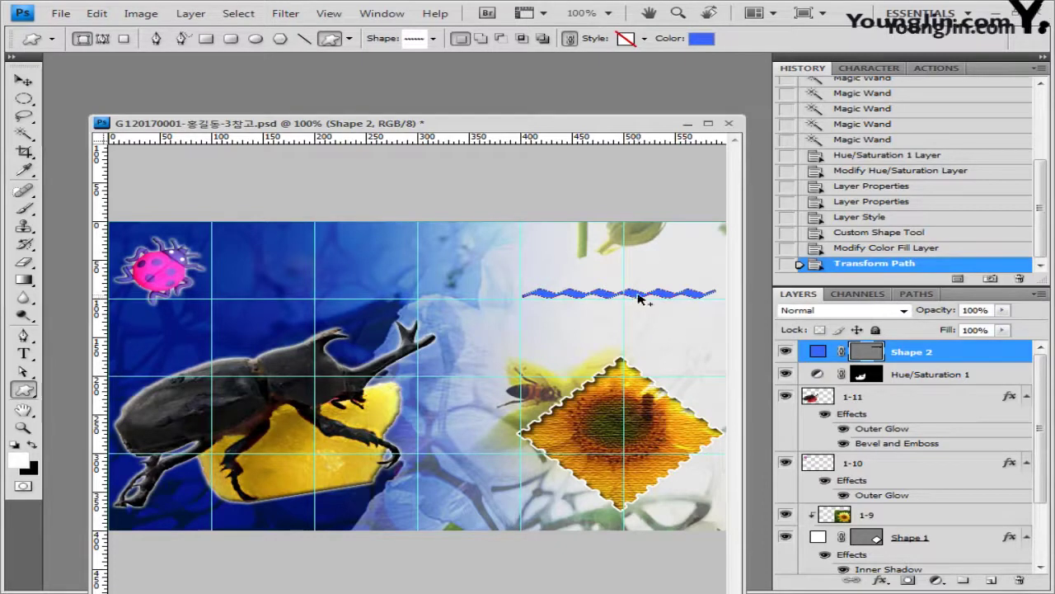
left_click_drag(638, 295, 637, 350)
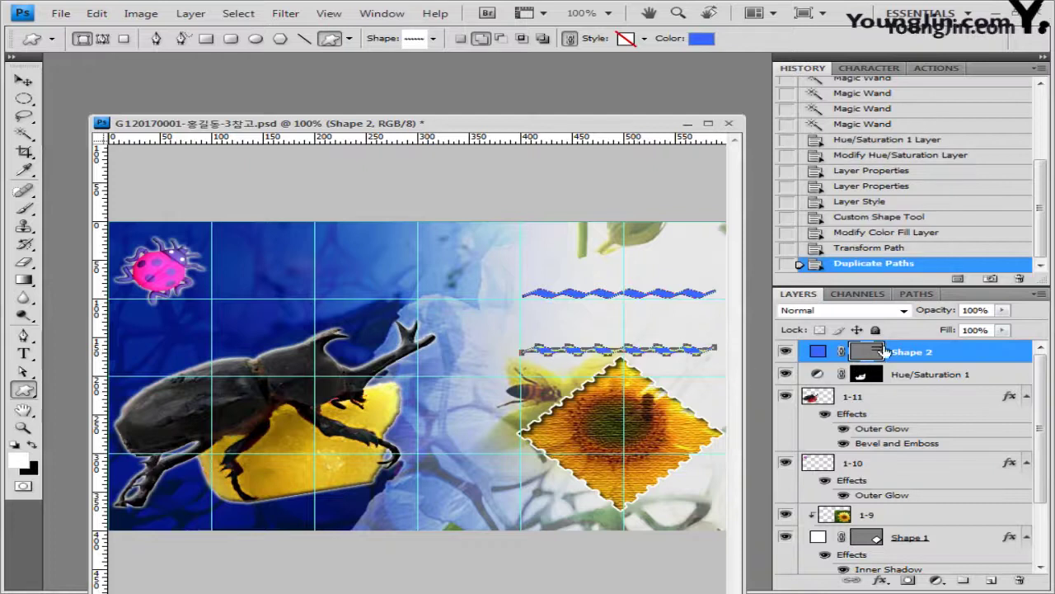
Add a 2 px outside Stroke in white (#ffffff) to the wavy line shape layer.
double_click(973, 353)
left_click_drag(562, 196, 533, 196)
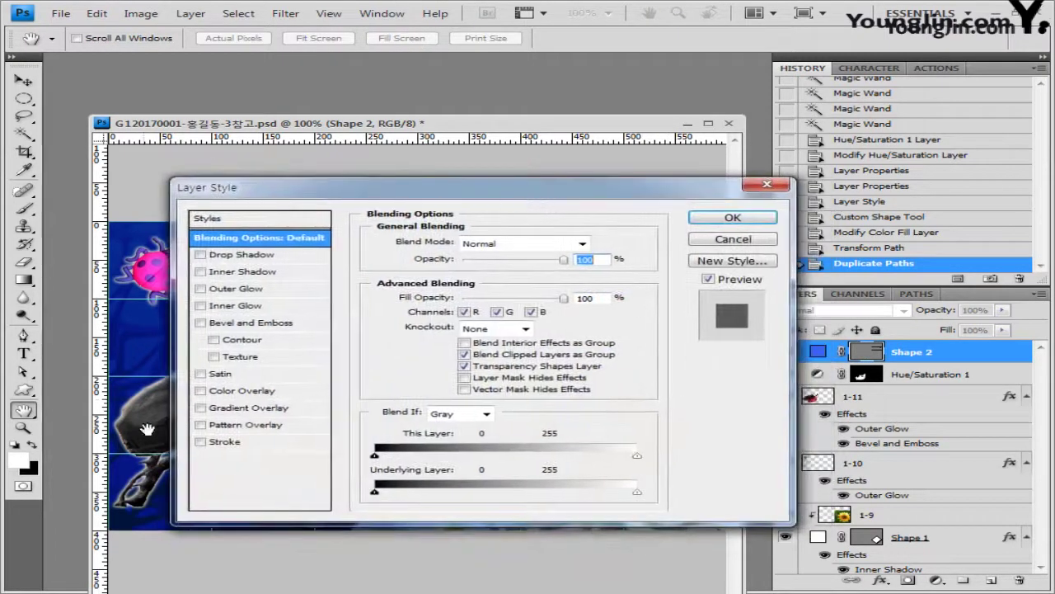
left_click(228, 443)
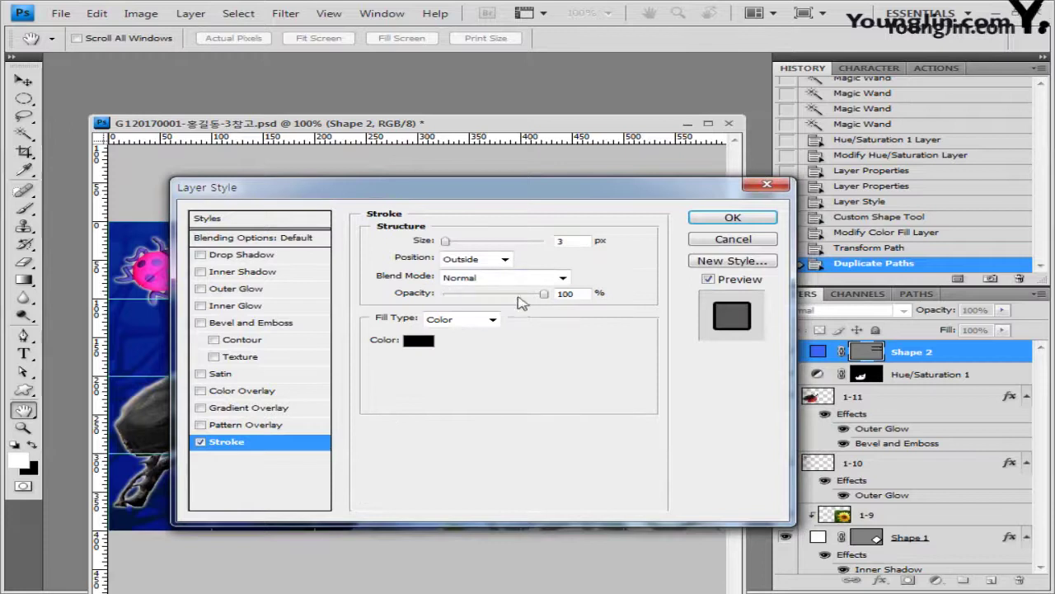
double_click(569, 241)
type("2")
left_click(429, 340)
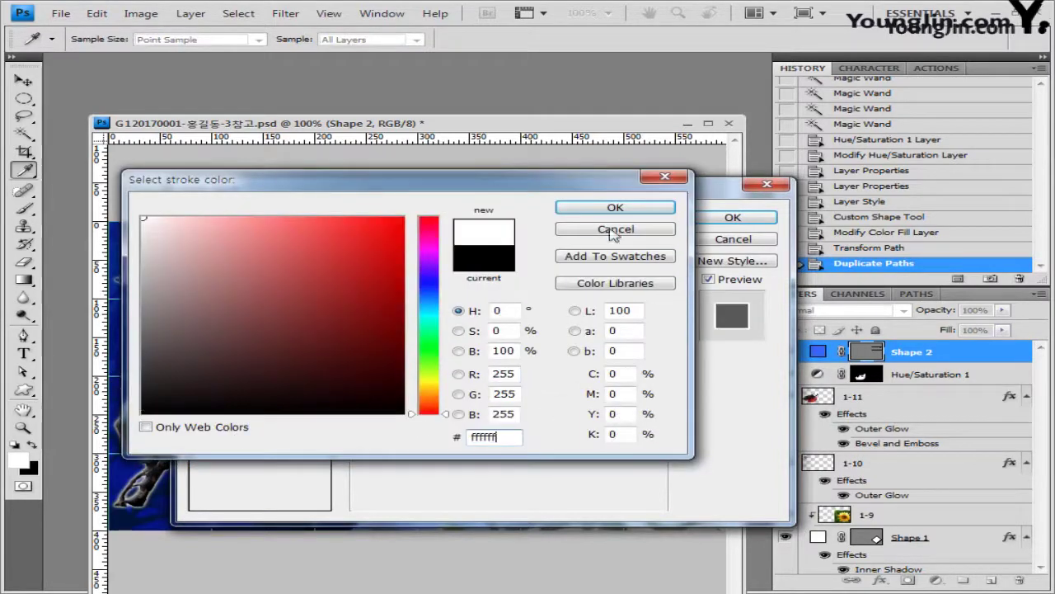
left_click(615, 207)
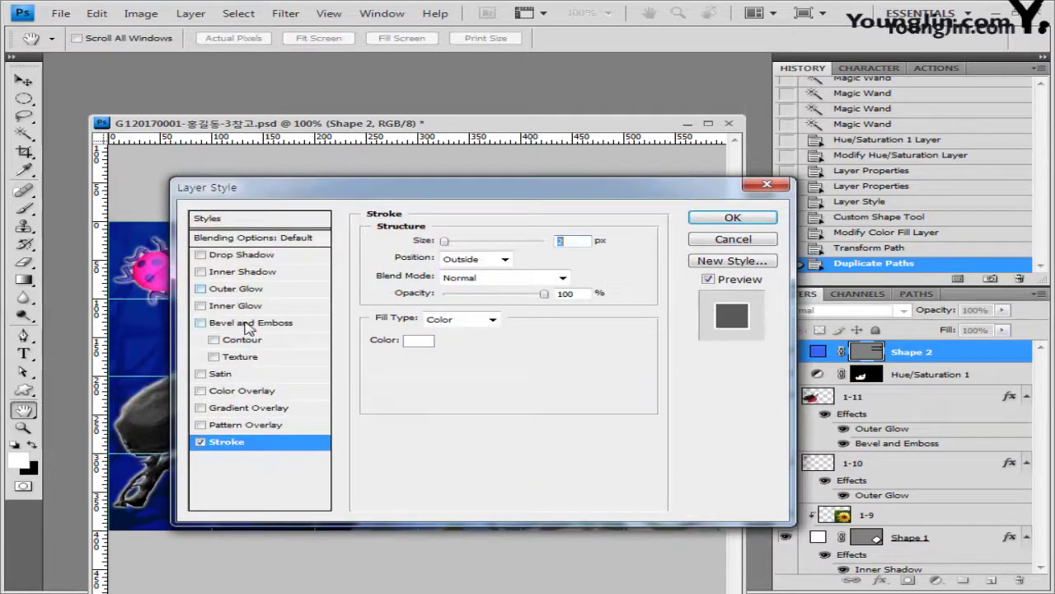
Add an Inner Bevel with 60% depth to the wavy line layer and apply the layer styles.
left_click(245, 324)
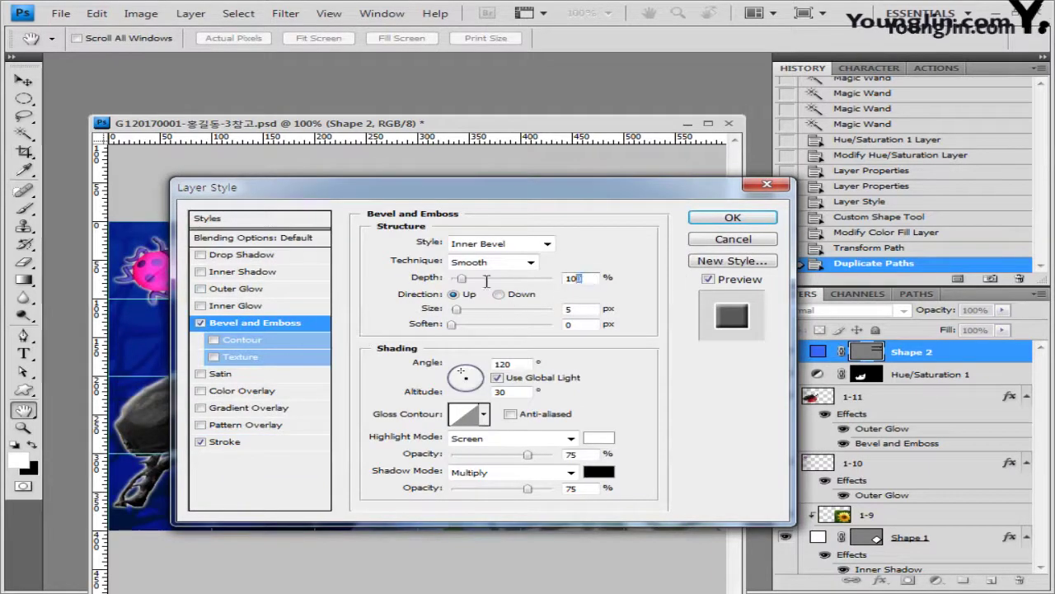
type("60")
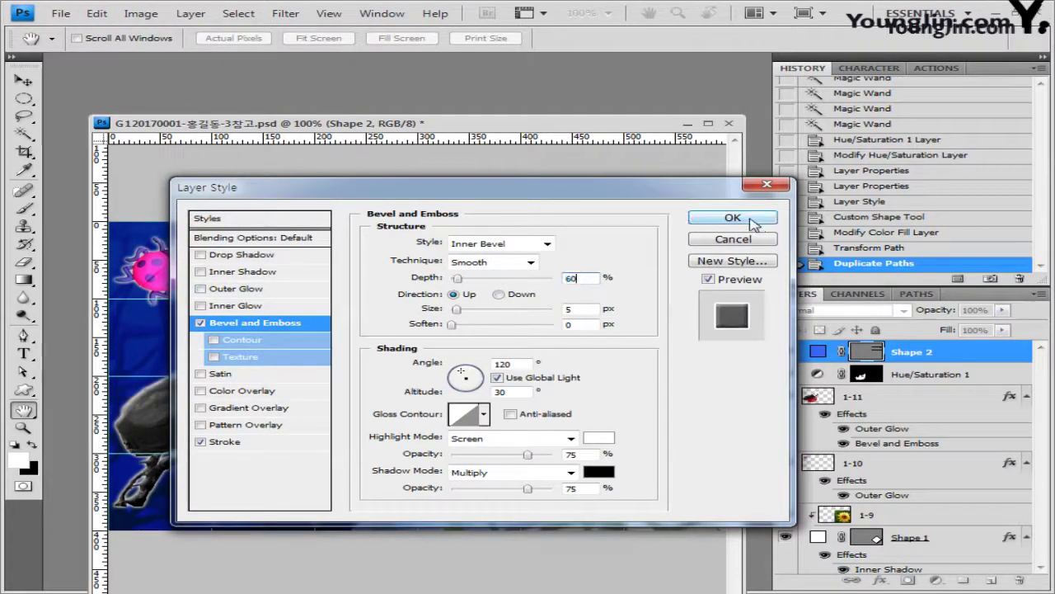
left_click(732, 218)
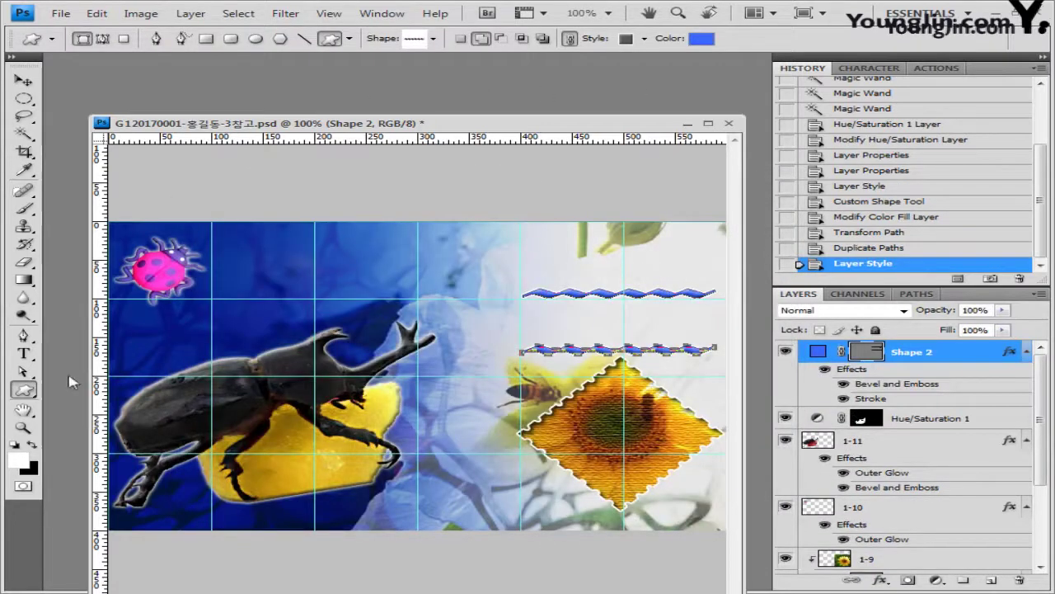
Load the Web custom shapes and draw the clock shape about 36 px wide near the canvas's lower edge, between the beetle and the sunflower.
left_click(433, 39)
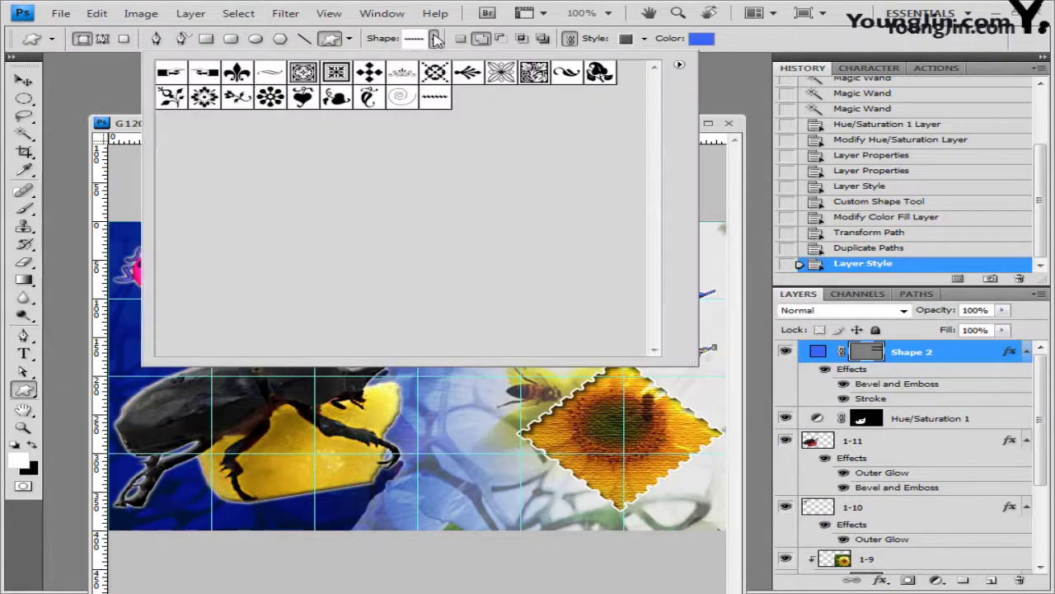
left_click(679, 66)
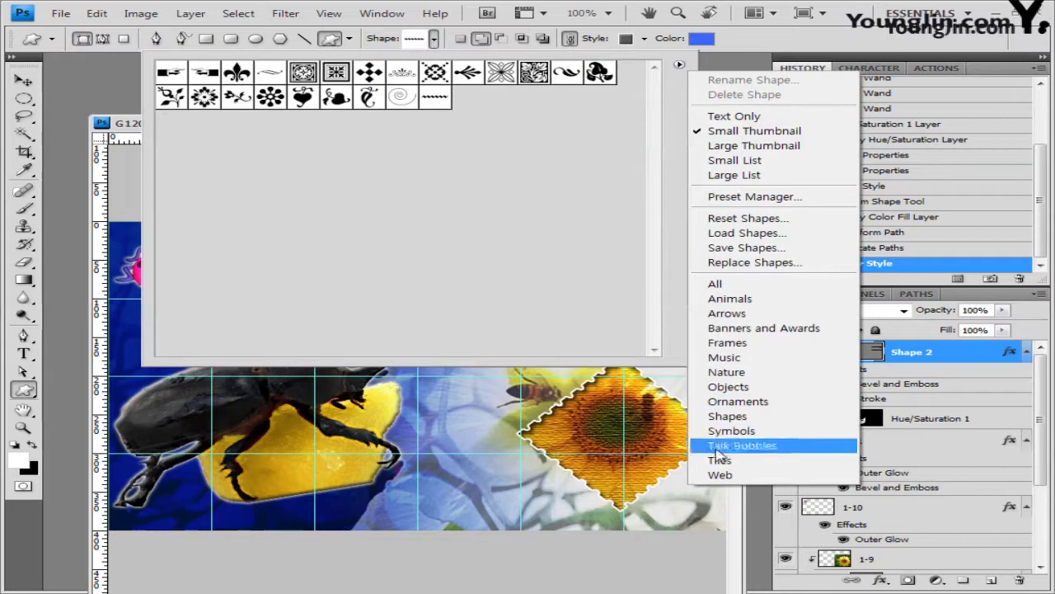
left_click(726, 477)
left_click(412, 239)
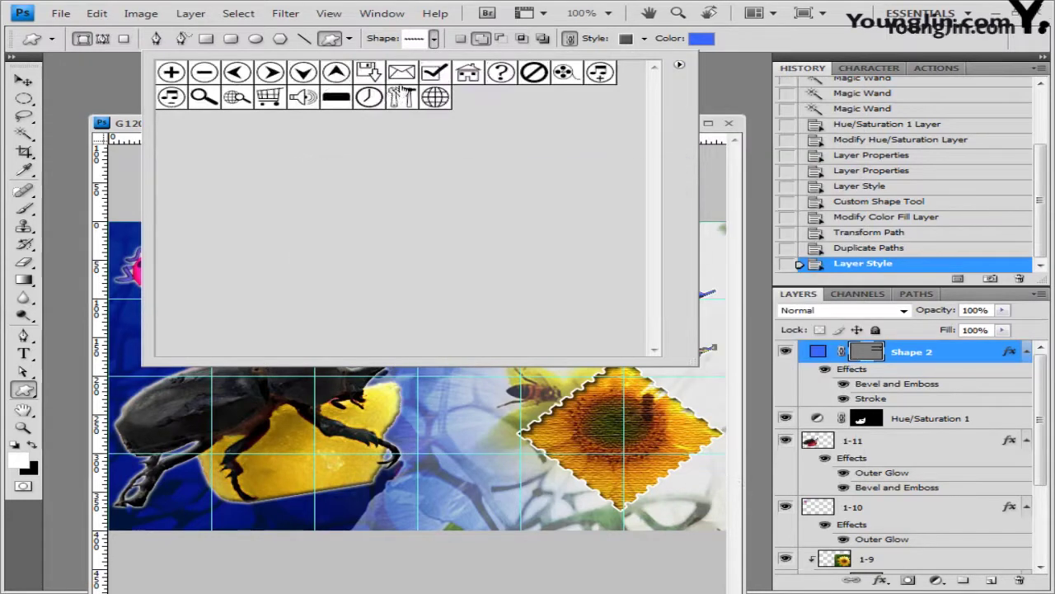
left_click(370, 98)
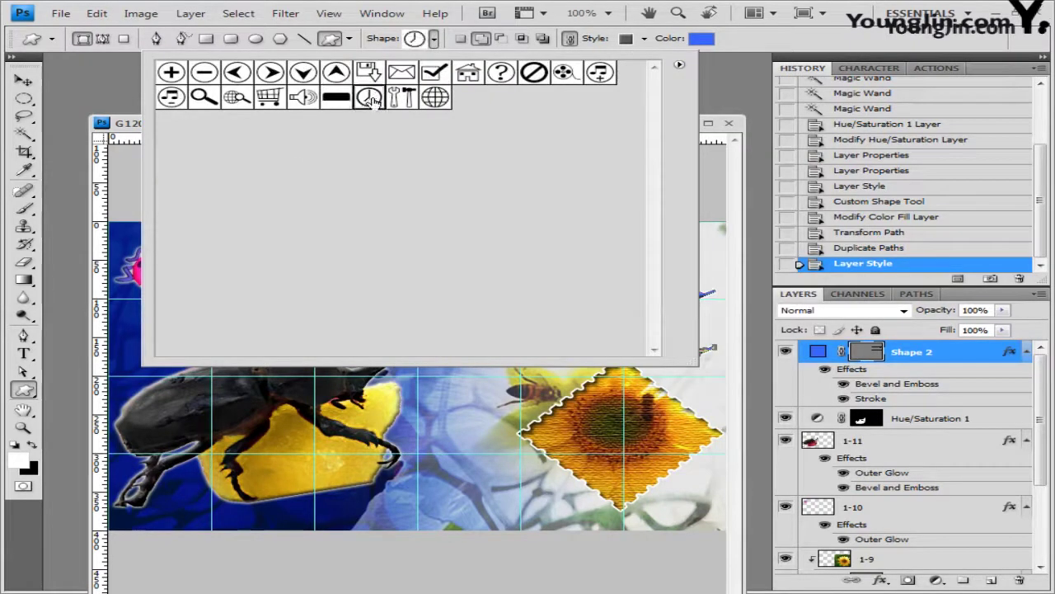
left_click(124, 125)
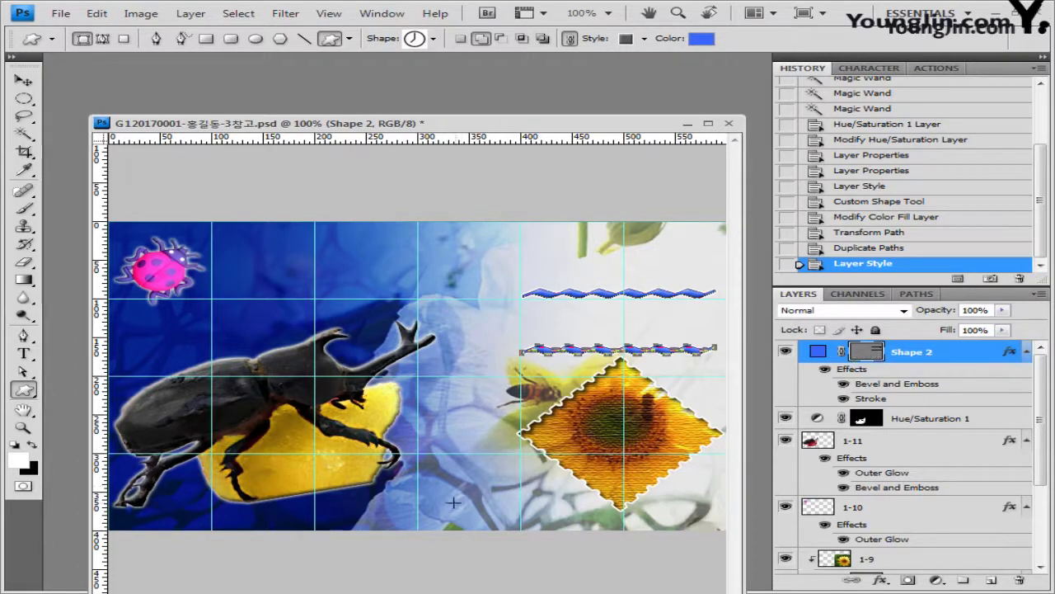
left_click_drag(434, 492, 471, 529)
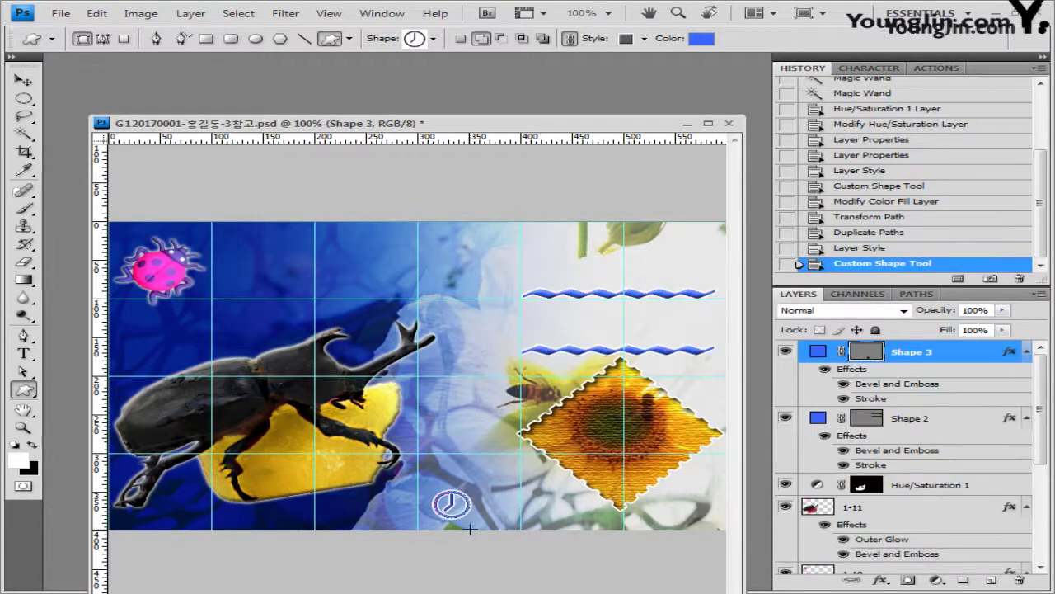
Remove the inherited layer style from the clock shape and change its fill to white.
left_click(644, 40)
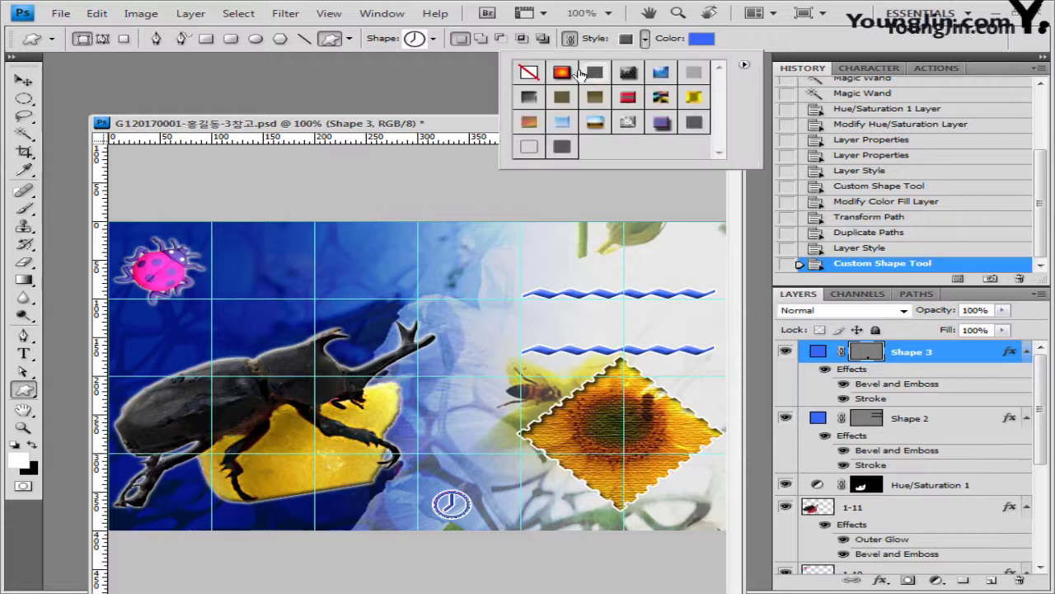
left_click(529, 72)
left_click(701, 40)
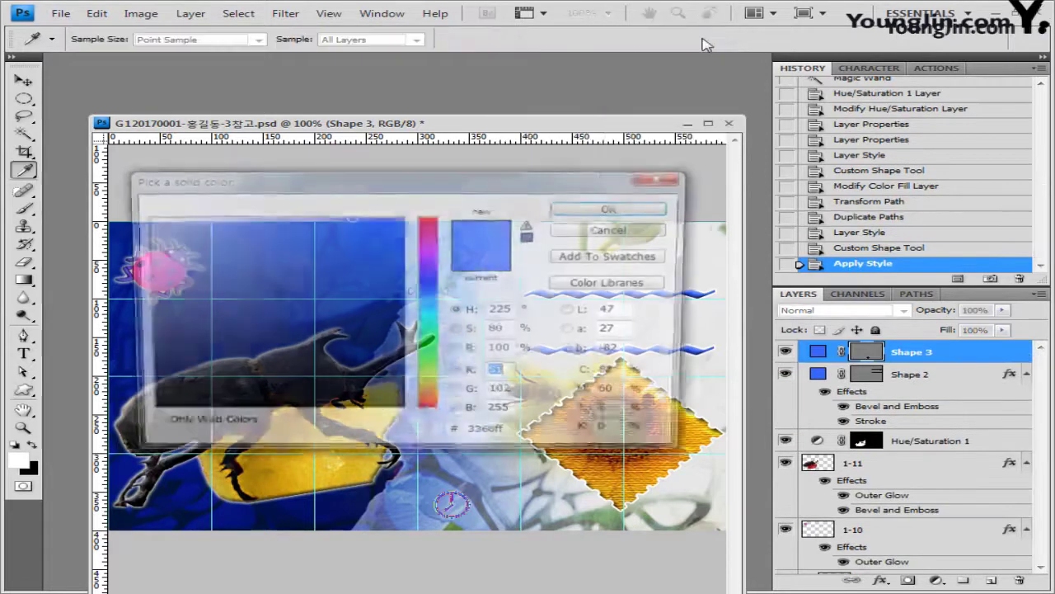
left_click(143, 219)
left_click(638, 209)
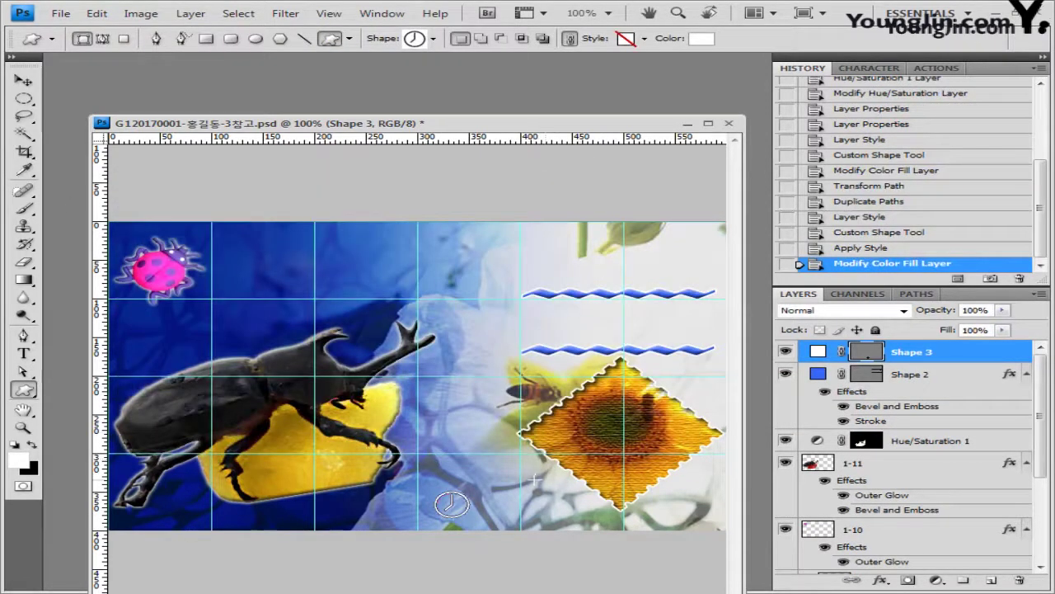
Add a Drop Shadow to the clock with 3 px distance, 4 px size and global light turned off.
double_click(967, 356)
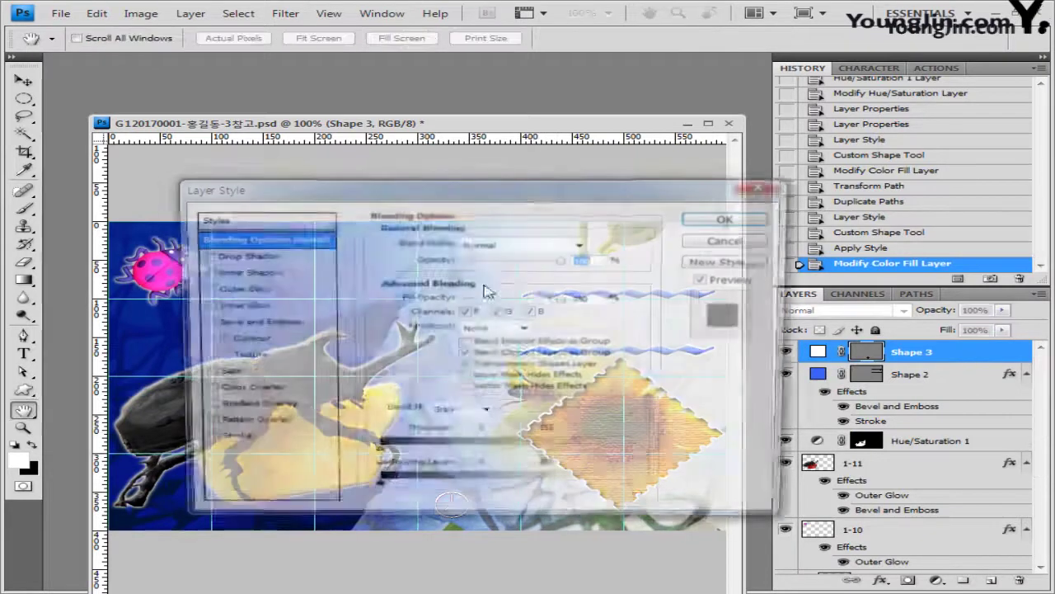
left_click(237, 257)
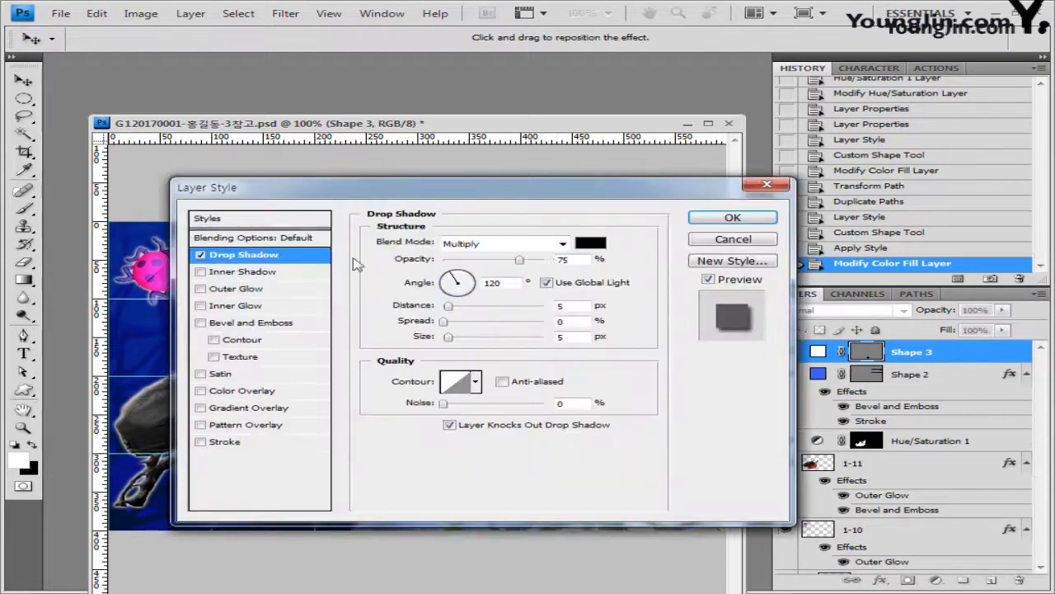
double_click(580, 306)
type("3")
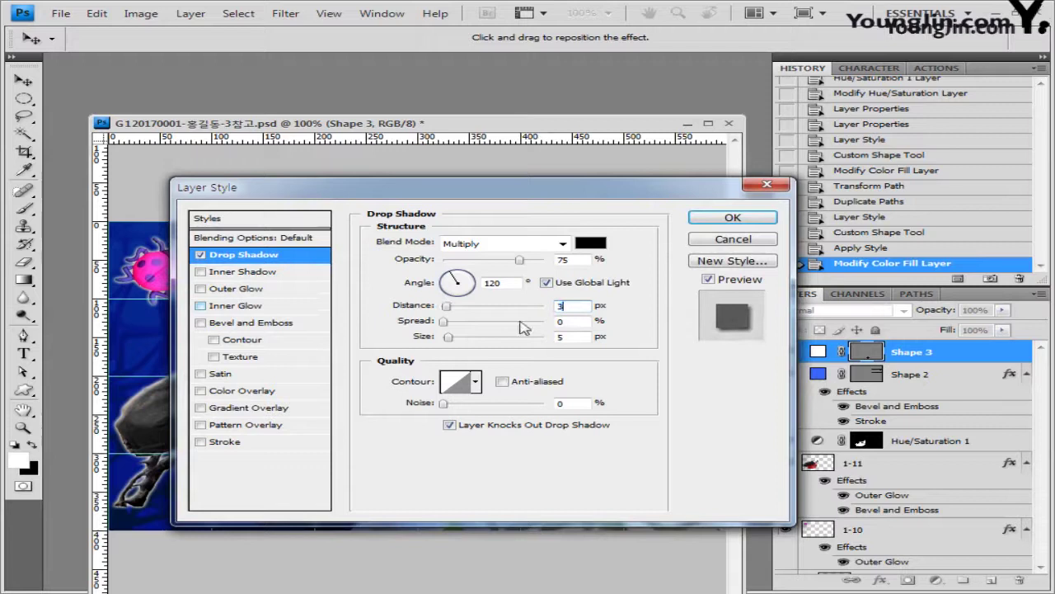
double_click(575, 338)
type("4")
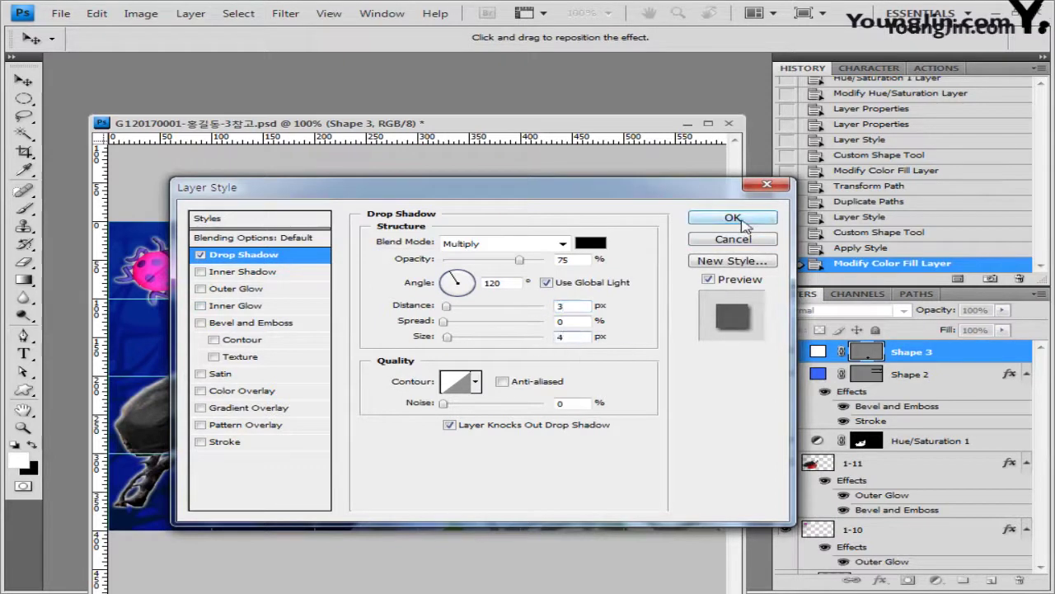
left_click(733, 219)
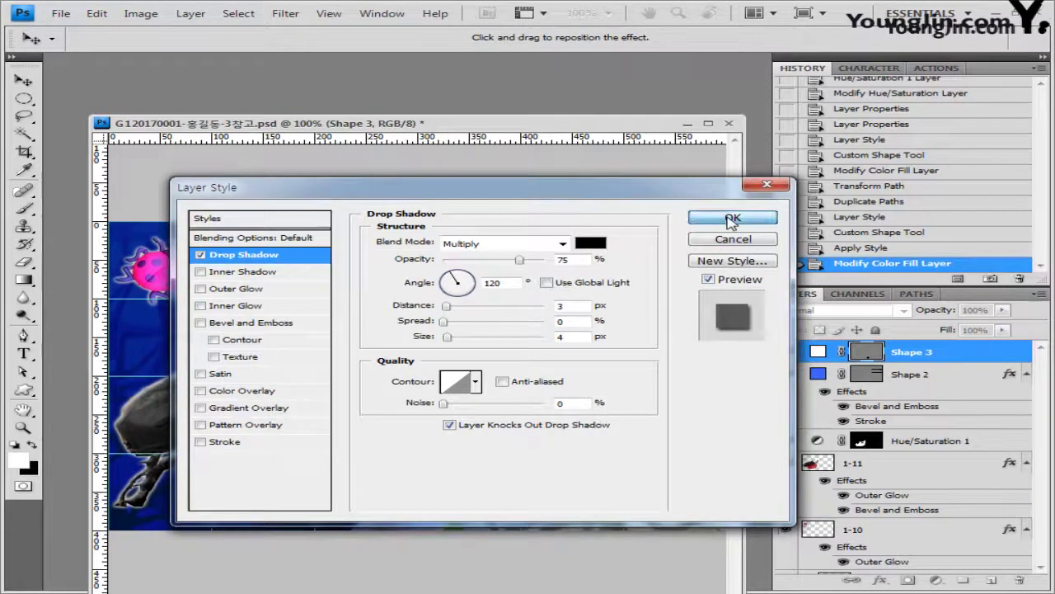
Nudge the clock slightly down toward the canvas's lower edge and arrange the document window to show the whole composition.
key("v")
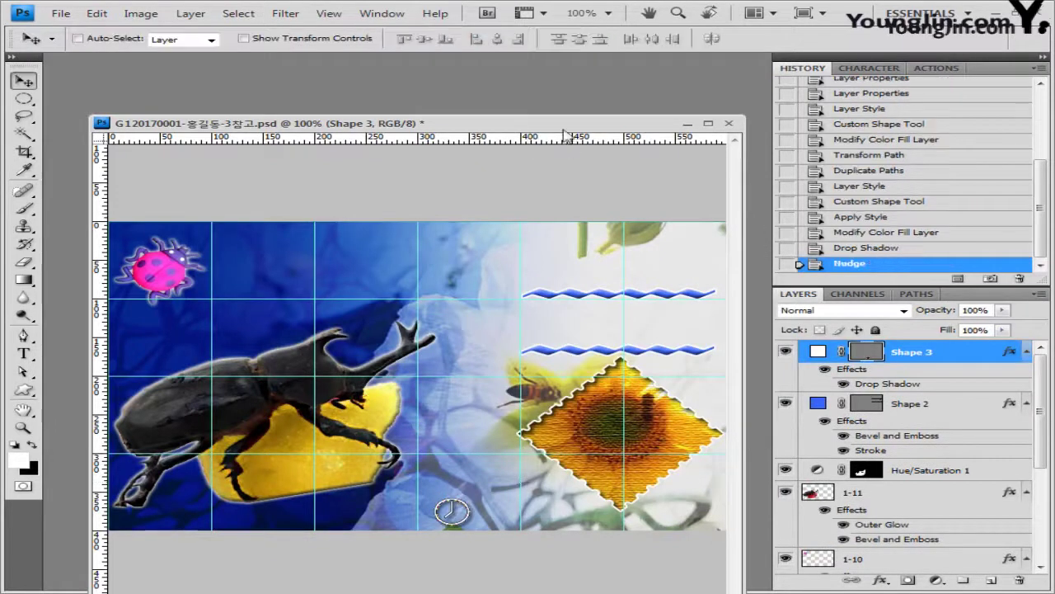
key("shift+Down")
mouse_move(559, 126)
left_mouse_down()
mouse_move(561, 97)
mouse_move(551, 165)
mouse_move(551, 123)
left_mouse_up()
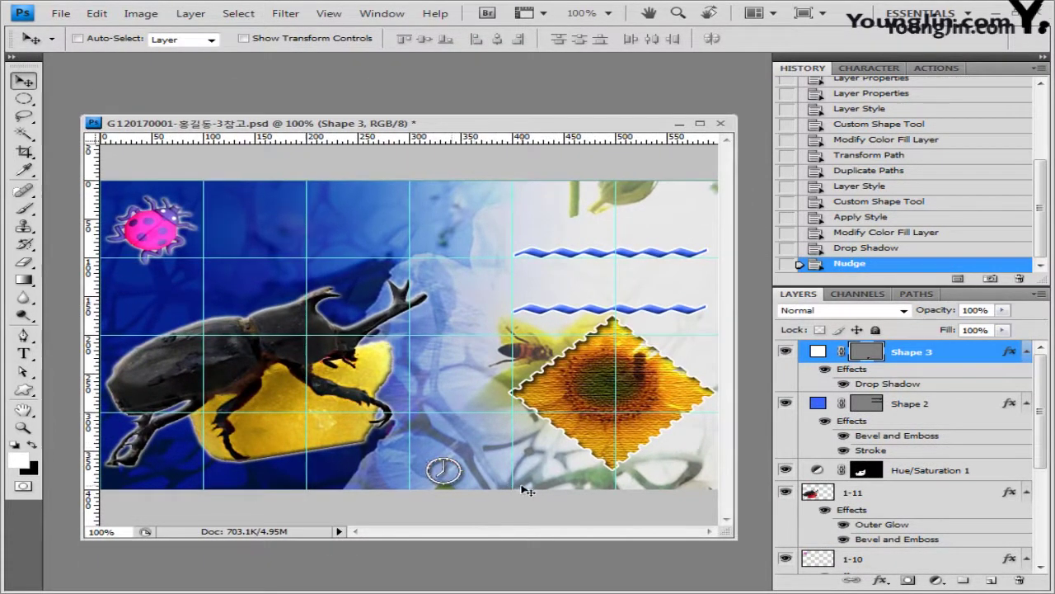
Add the white 15 pt 돋움 text "일시 : 8월 15일 금요일 오후 6시" beside the clock, along the canvas's lower edge.
left_click(23, 353)
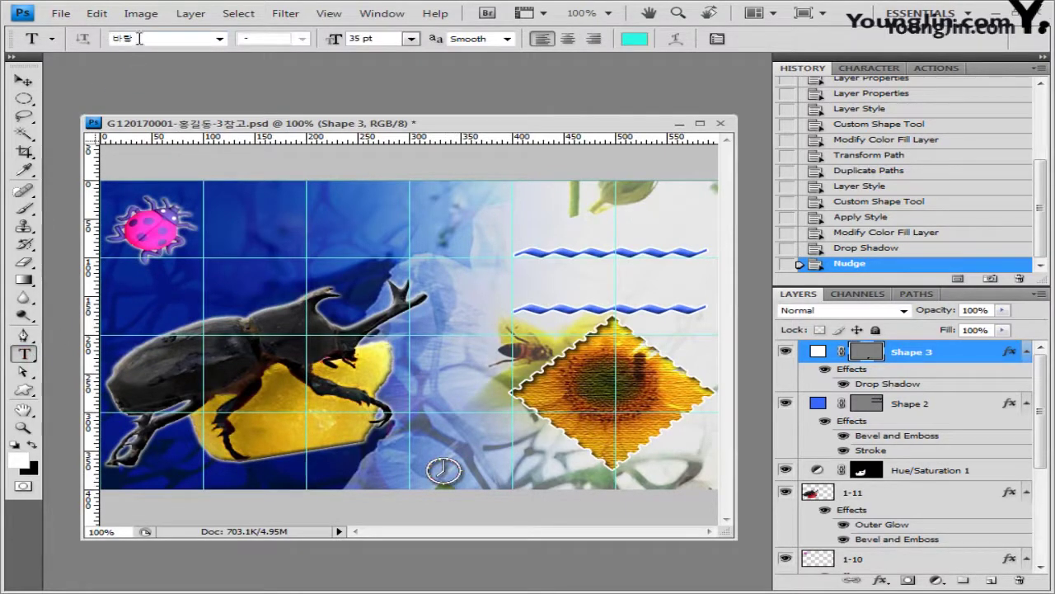
scroll(141, 38, "down", 1)
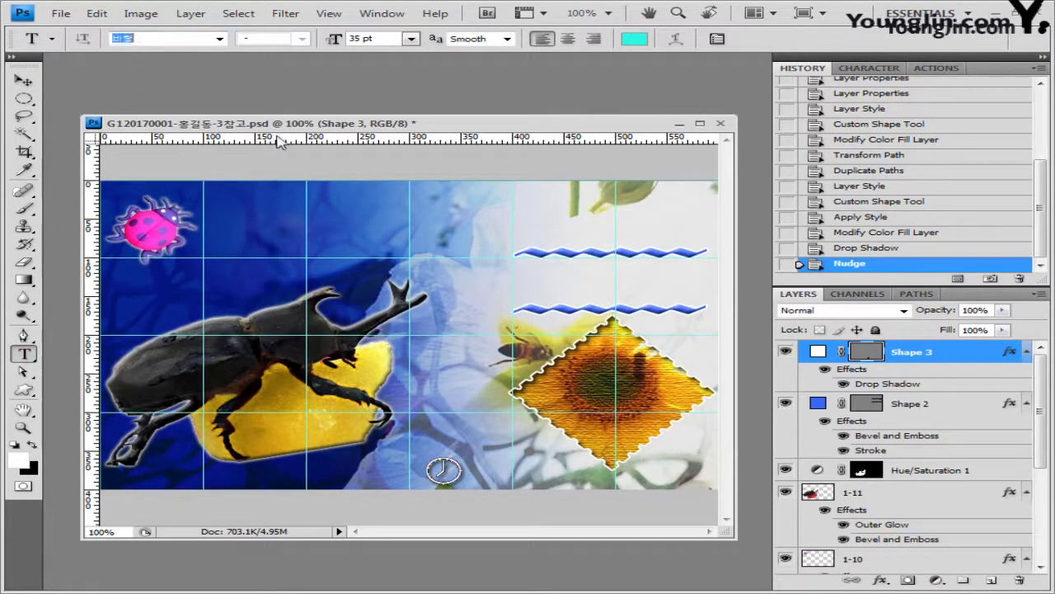
left_click(220, 39)
key("Tab")
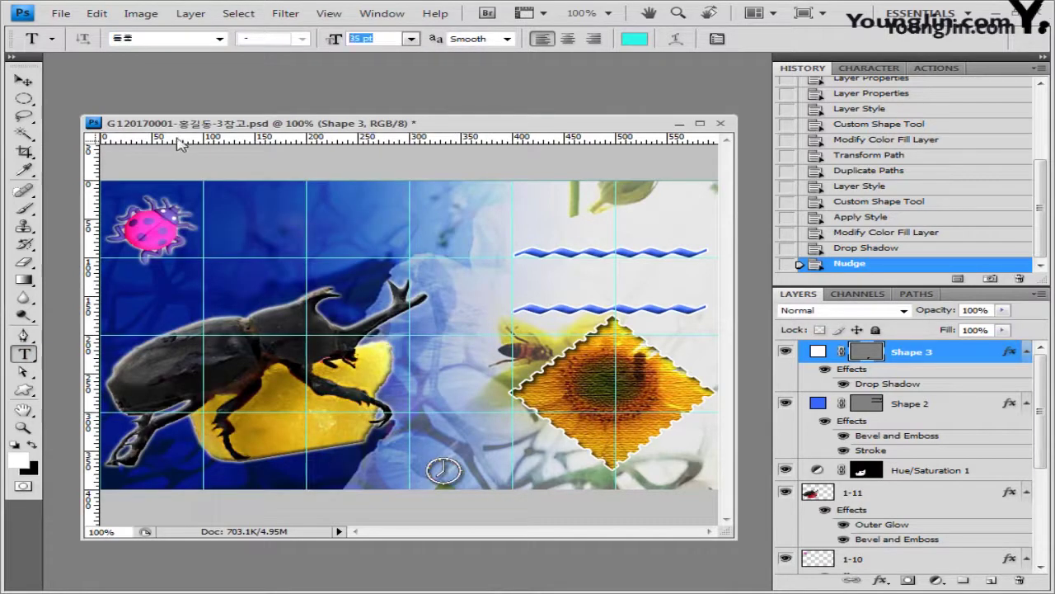
type("15")
key("Return")
left_click(634, 39)
left_click(615, 206)
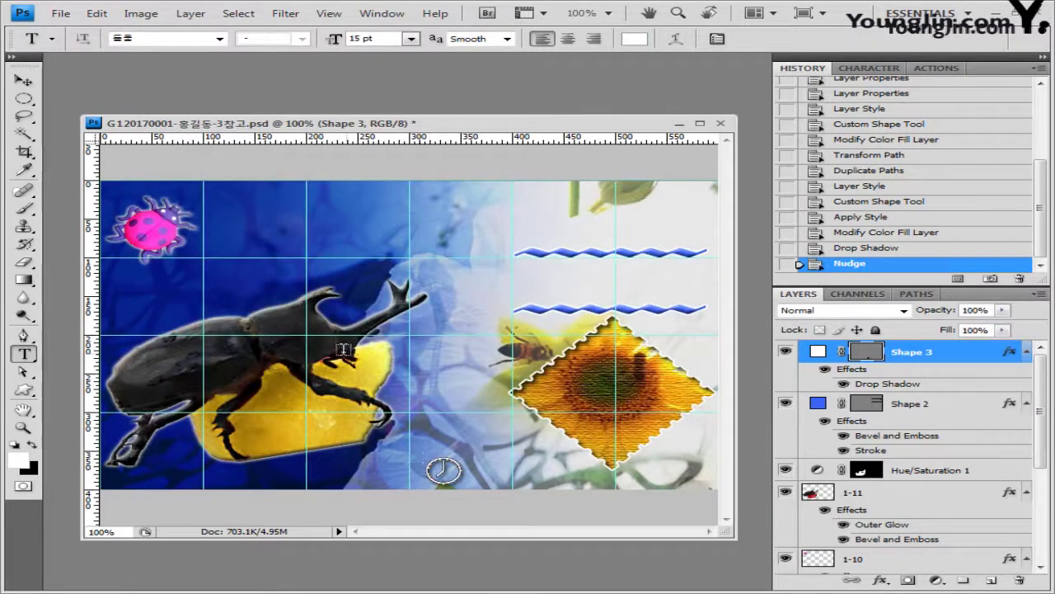
left_click(480, 473)
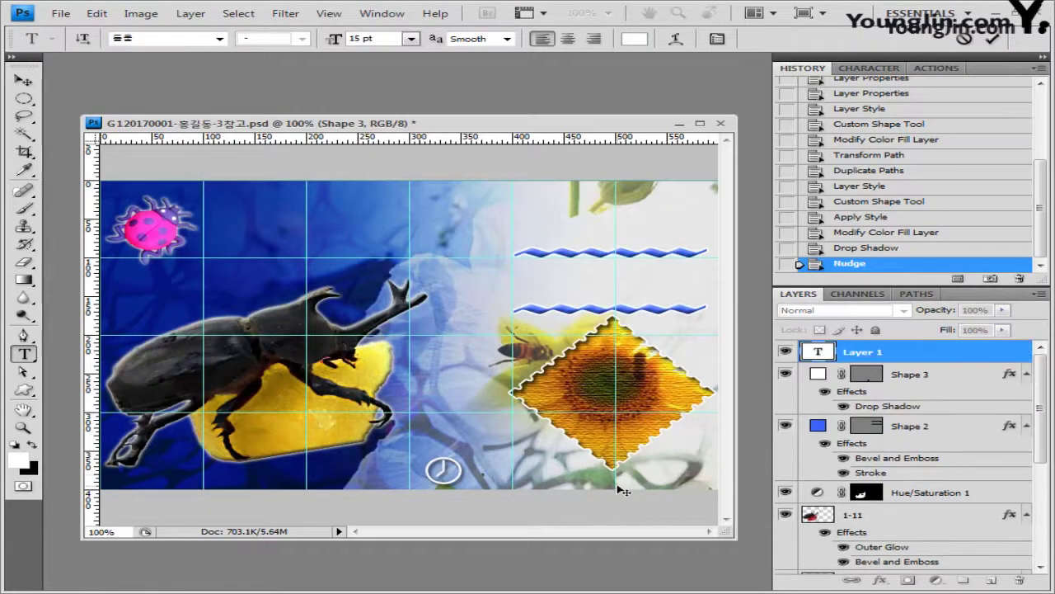
key("ctrl+v")
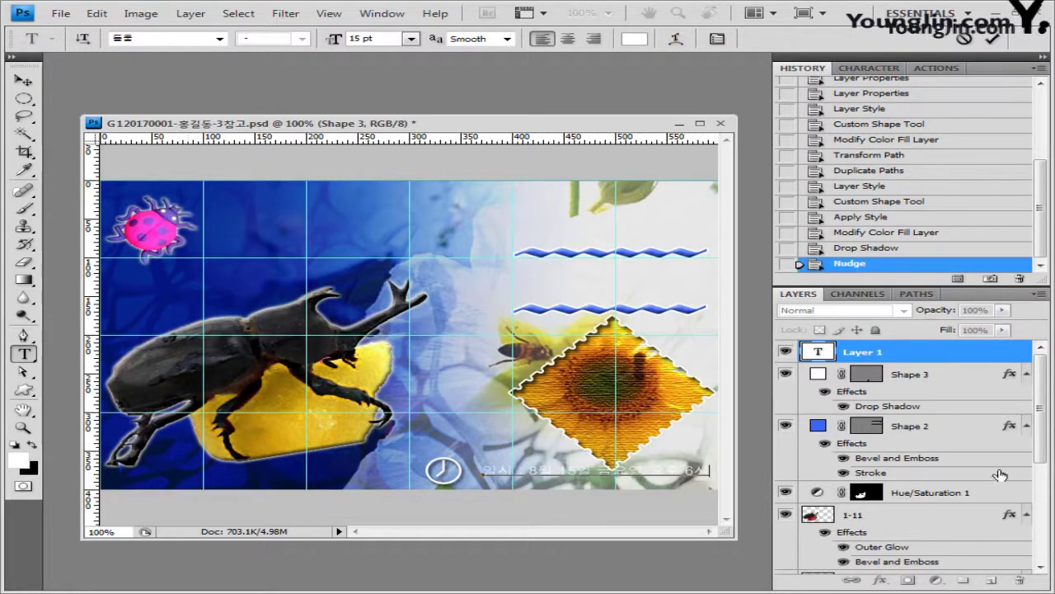
left_click(960, 351)
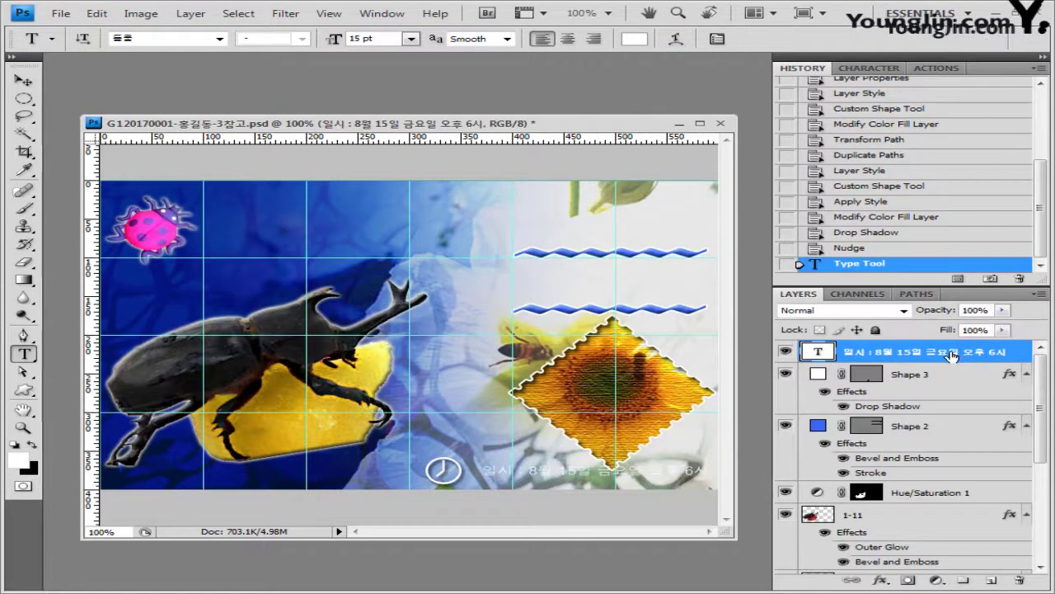
Add a Drop Shadow to the date text with 5 px distance, 5 px size and global light off.
left_click(880, 580)
left_click(948, 419)
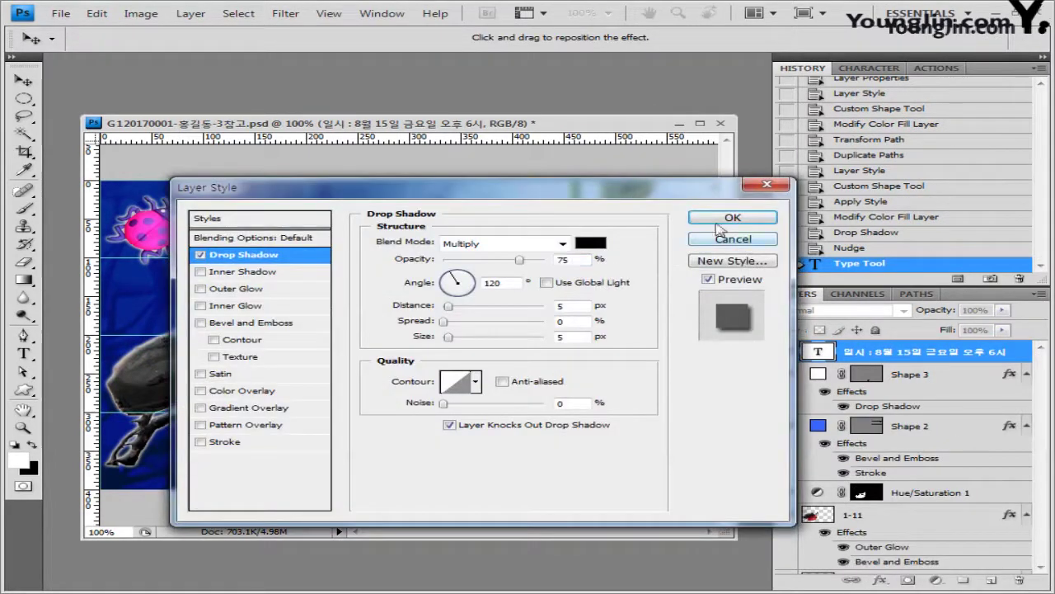
left_click(731, 216)
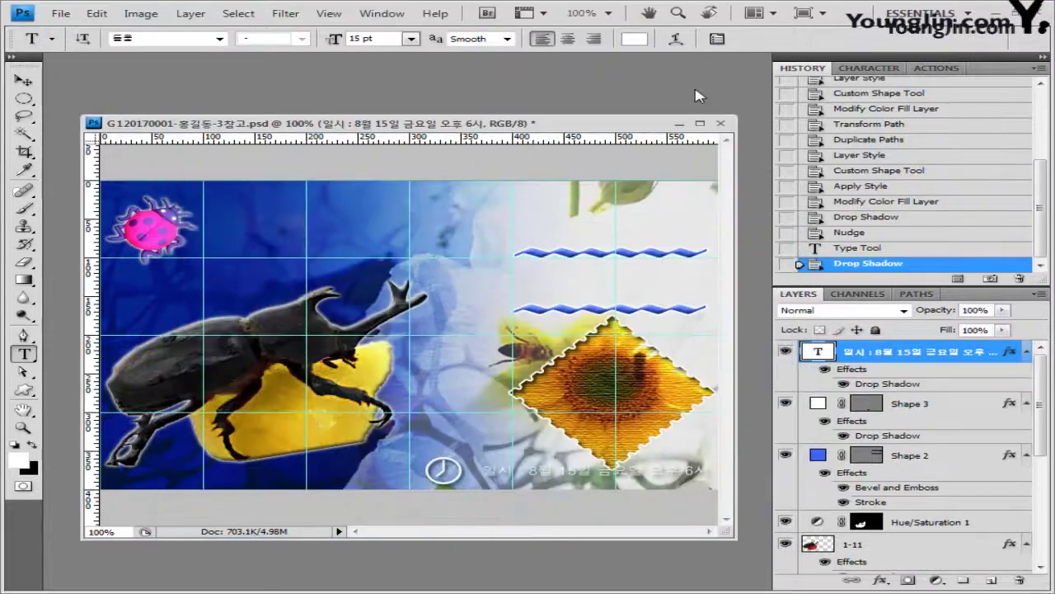
Warp the date text with the horizontal Flag style at a +40% bend.
left_click(676, 39)
left_click(437, 295)
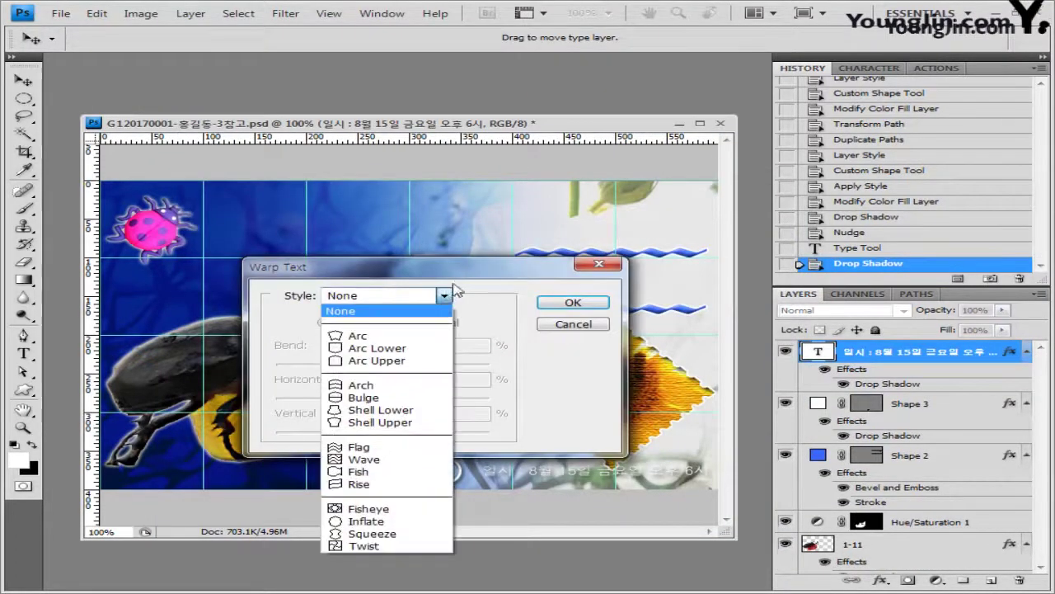
left_click(387, 447)
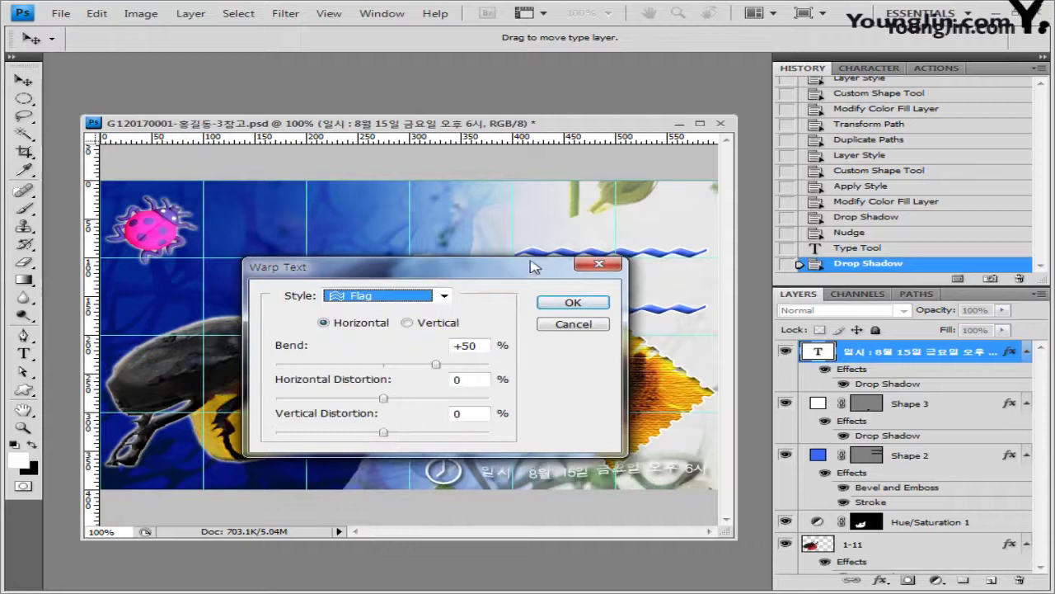
left_click_drag(534, 268, 567, 205)
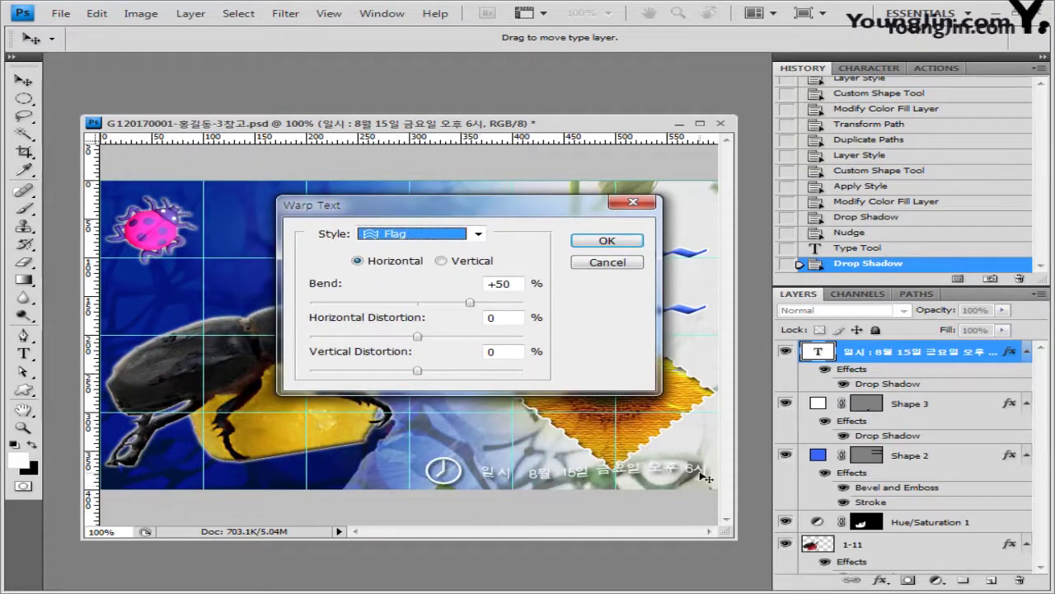
left_click_drag(528, 213, 526, 209)
double_click(503, 283)
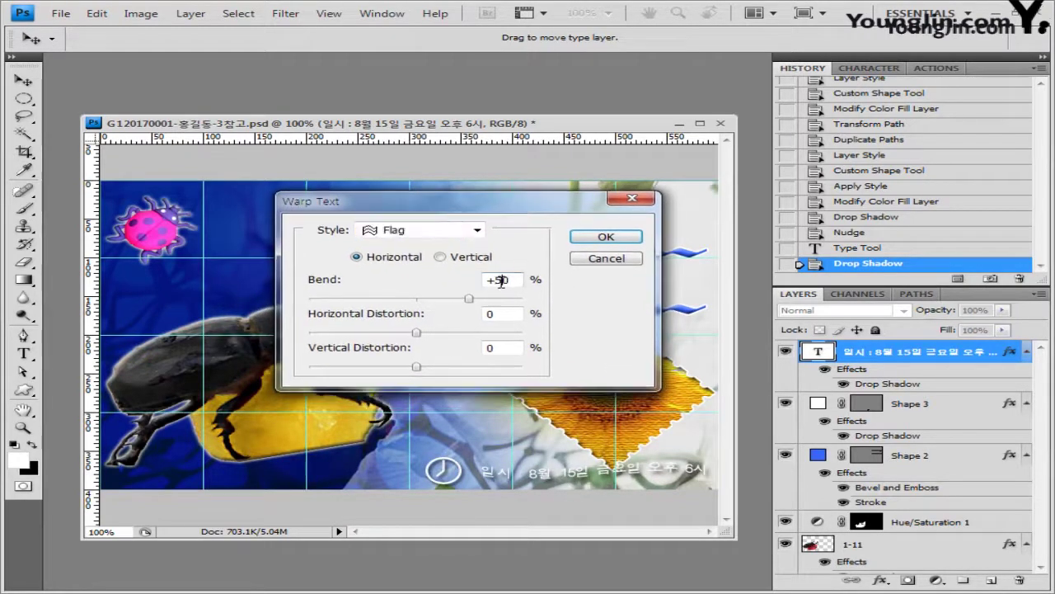
type("40")
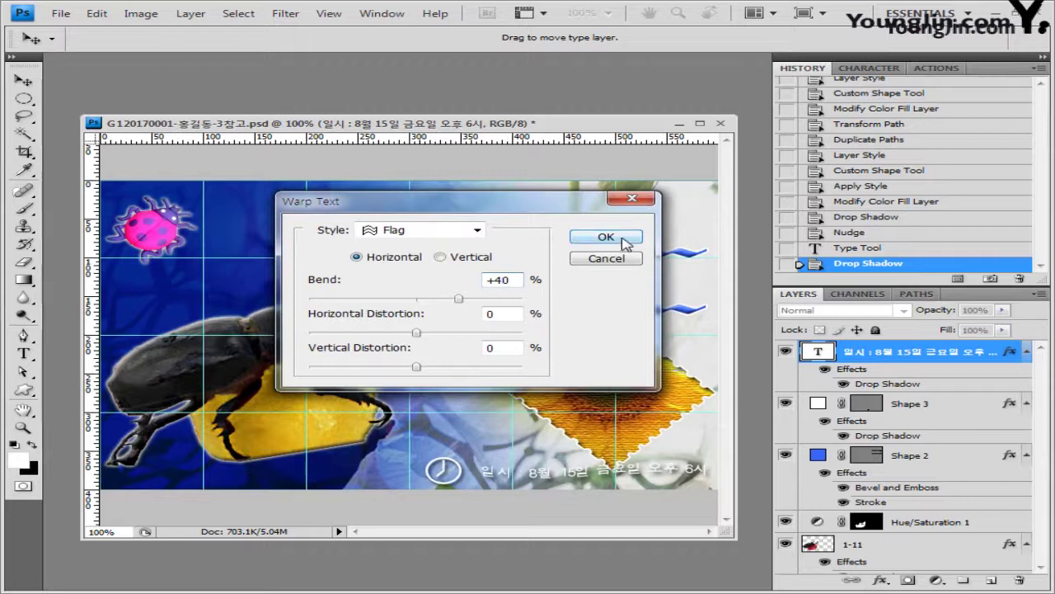
left_click(623, 239)
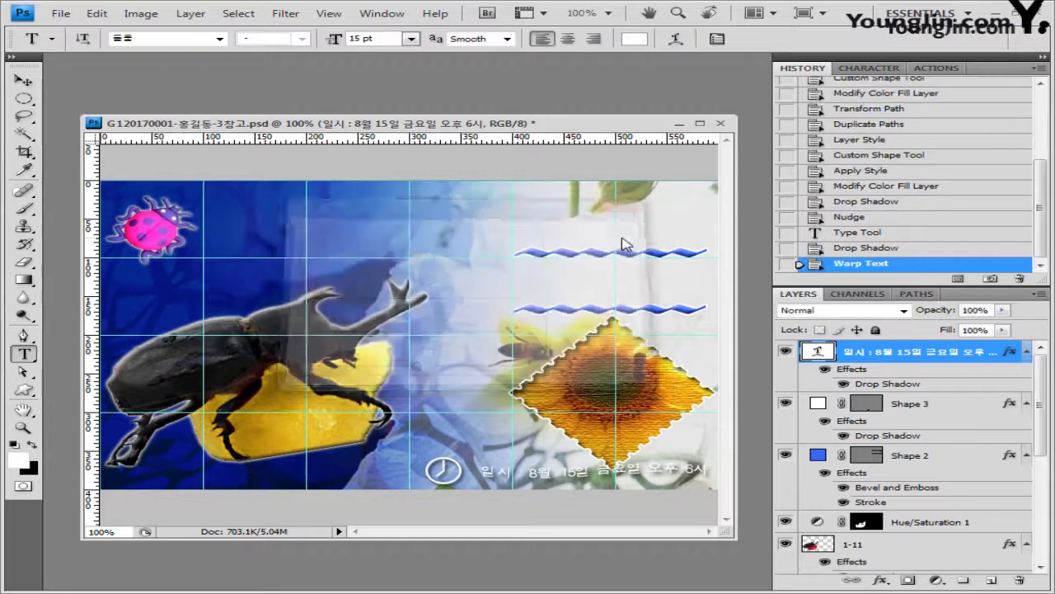
Shift the date text slightly toward the clock and shrink the sunflower's diamond shape slightly so its lower tip clears the text.
left_click(25, 82)
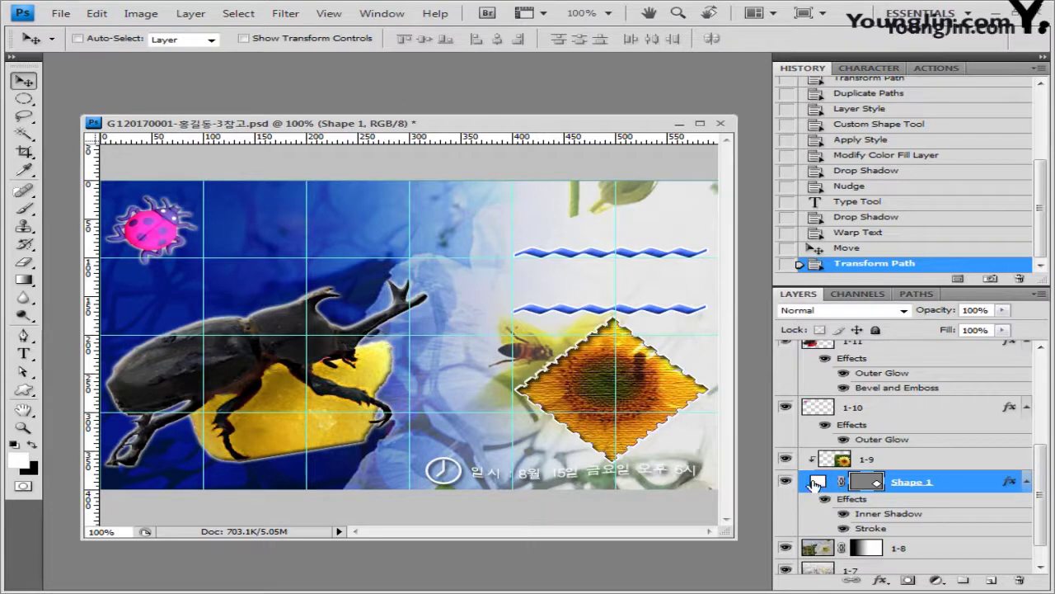
left_click_drag(1042, 476, 1042, 382)
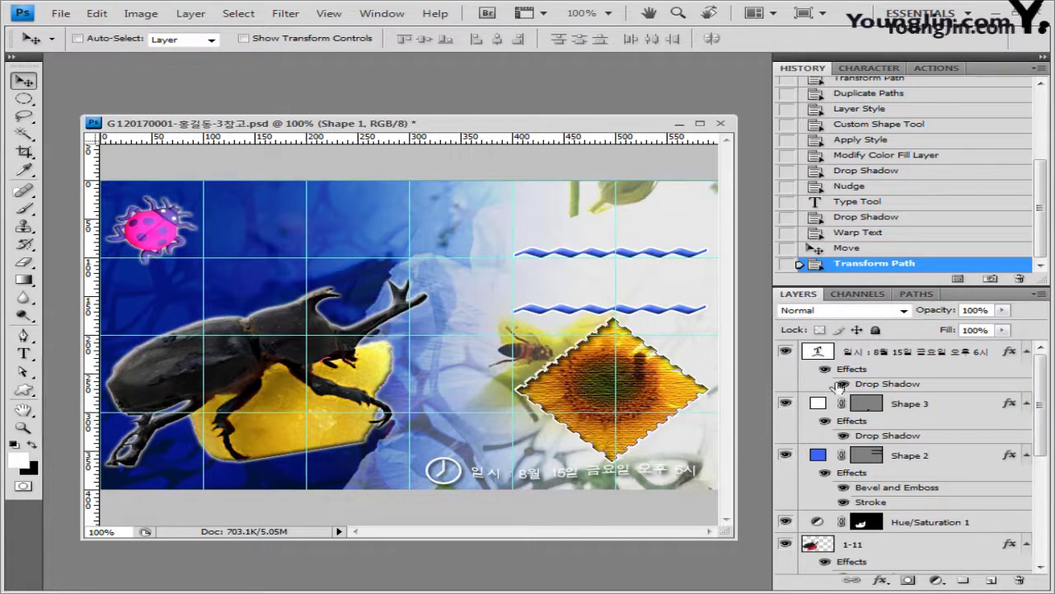
Add the centre-aligned two-line text "볼수록 신비로운 곤충의 세계" above the date text layer, positioned between the two blue wavy lines.
left_click(922, 355)
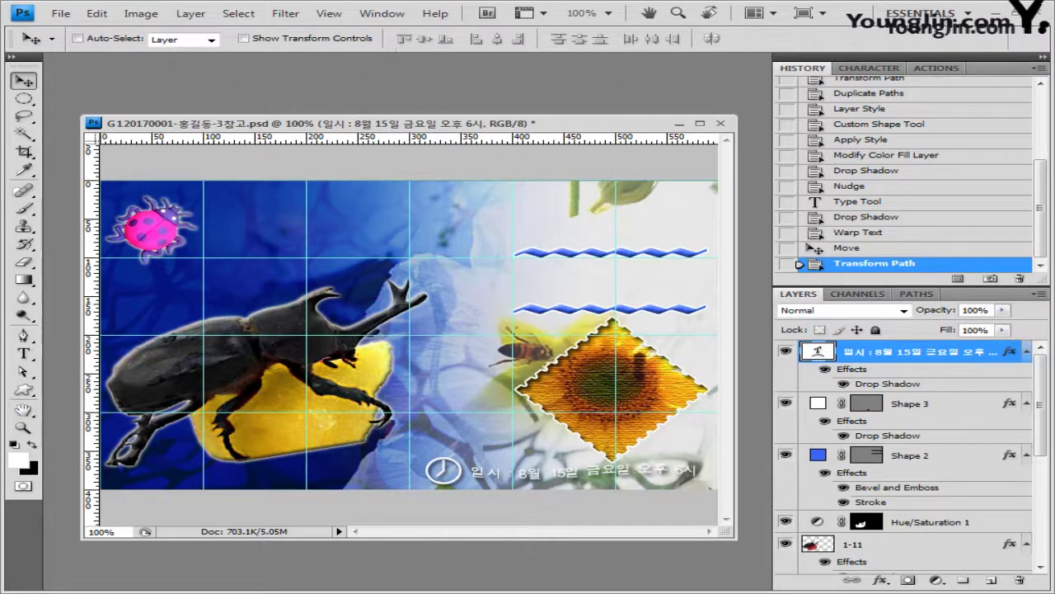
left_click(23, 353)
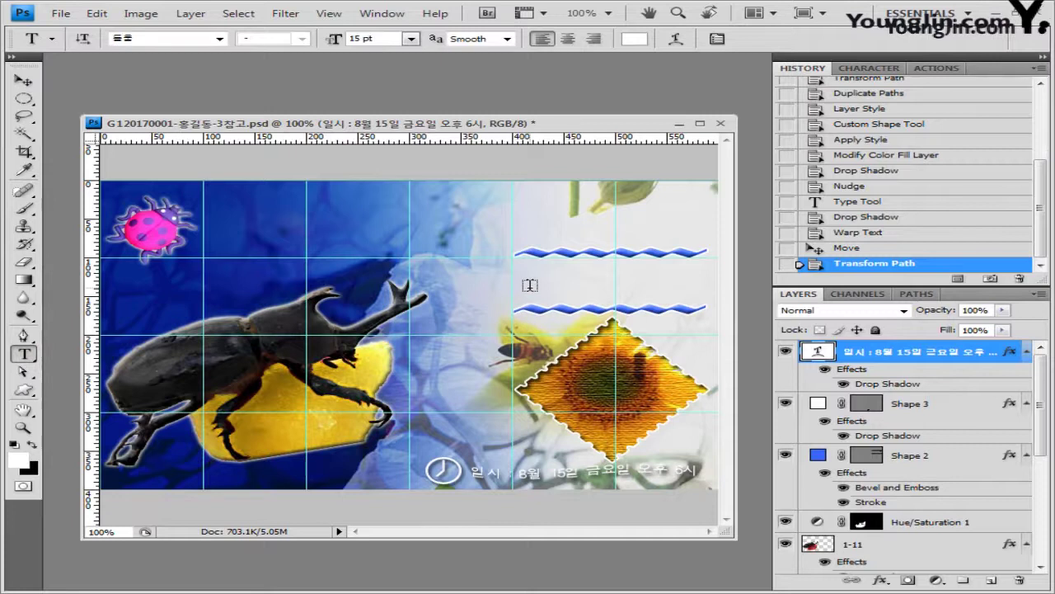
left_click(529, 285)
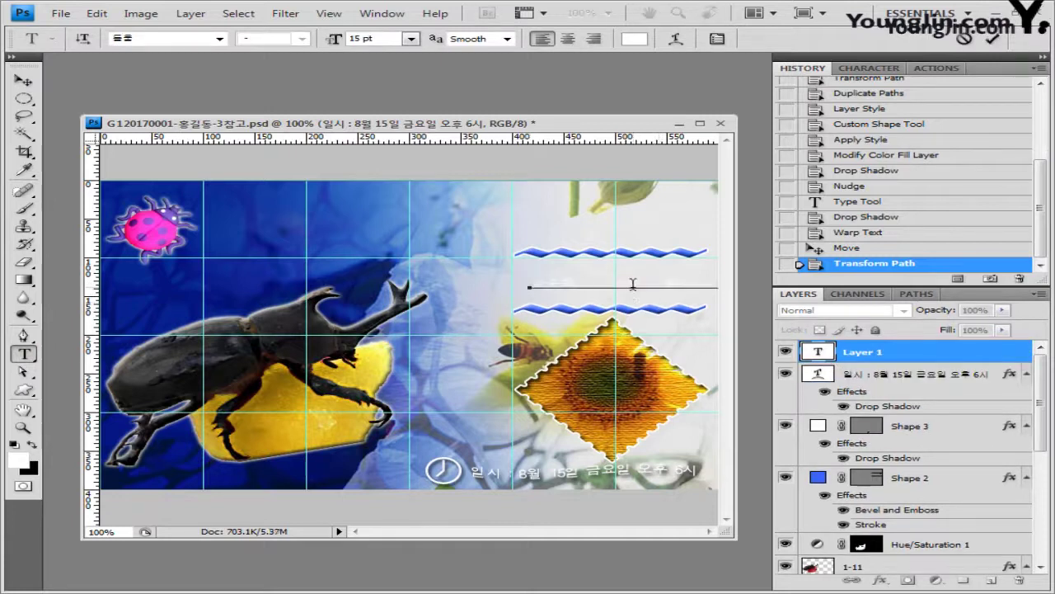
key("ctrl+v")
key("ctrl+a")
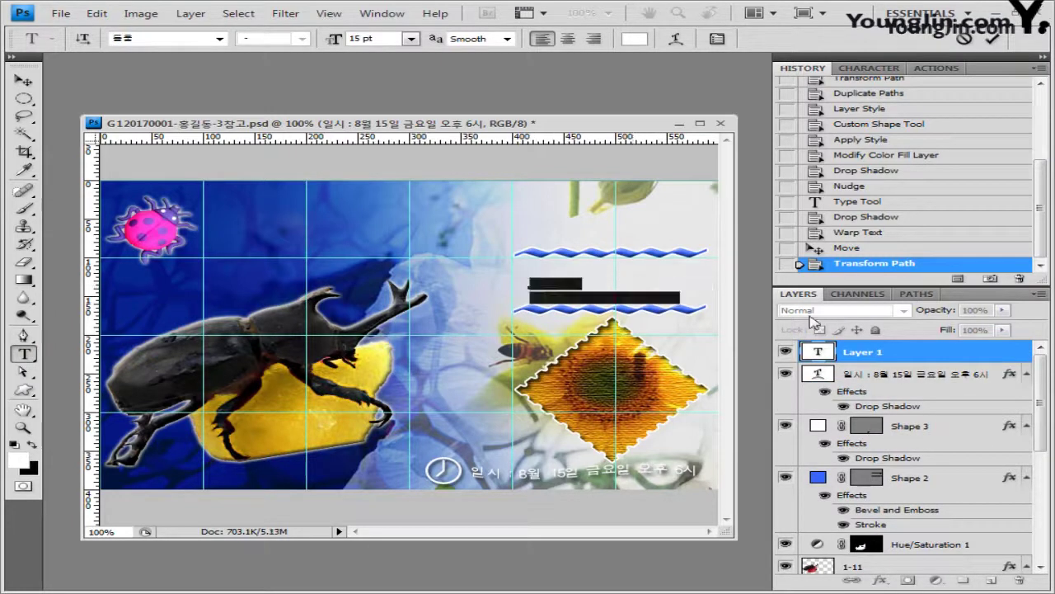
left_click(569, 38)
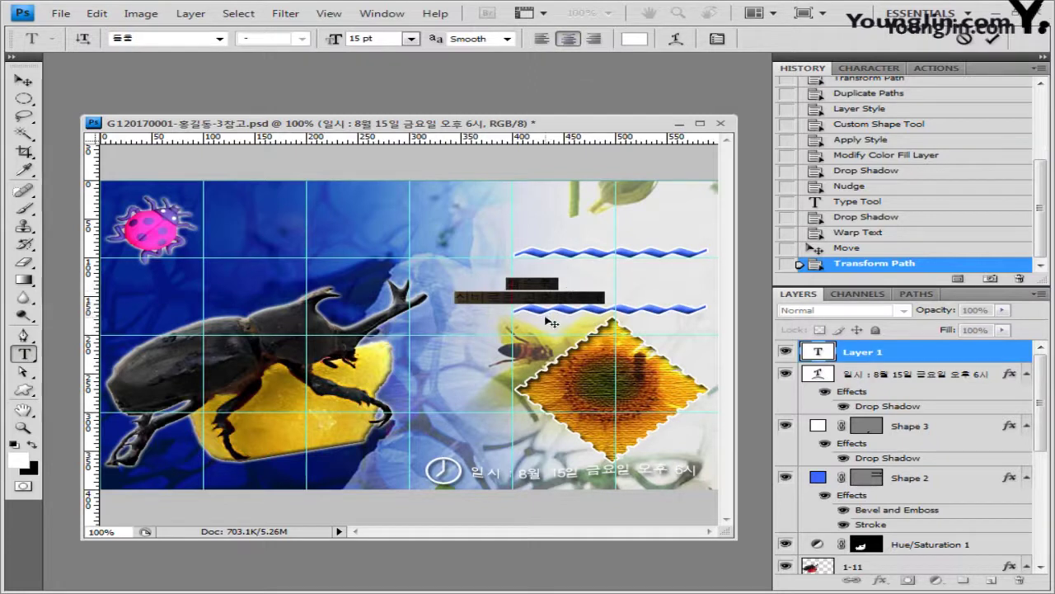
left_click_drag(550, 321, 633, 310)
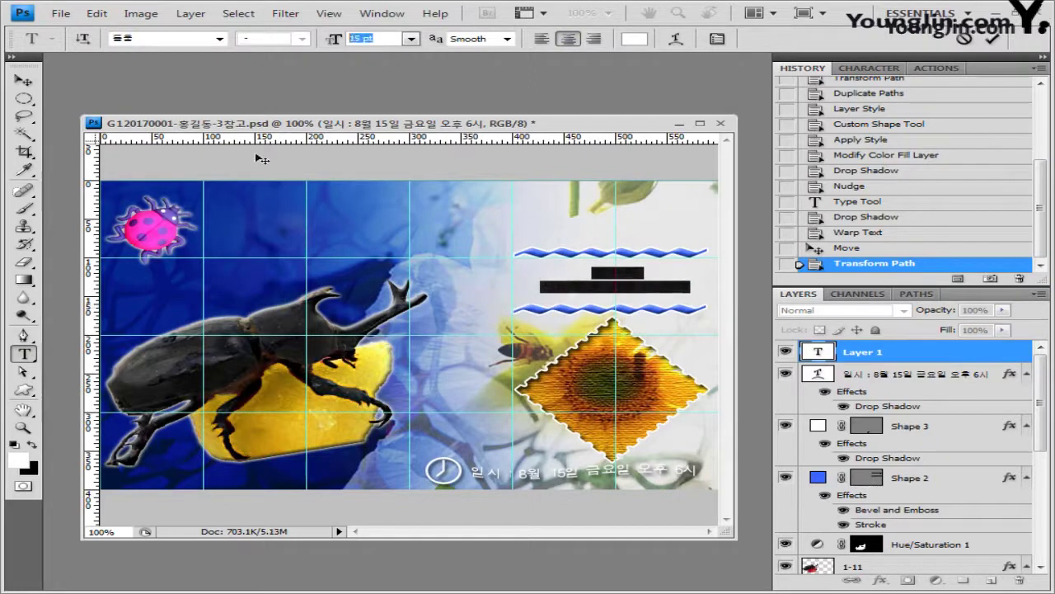
Set the two-line text between the wavy lines to 17 pt and colour it black (000000).
type("17")
key("Return")
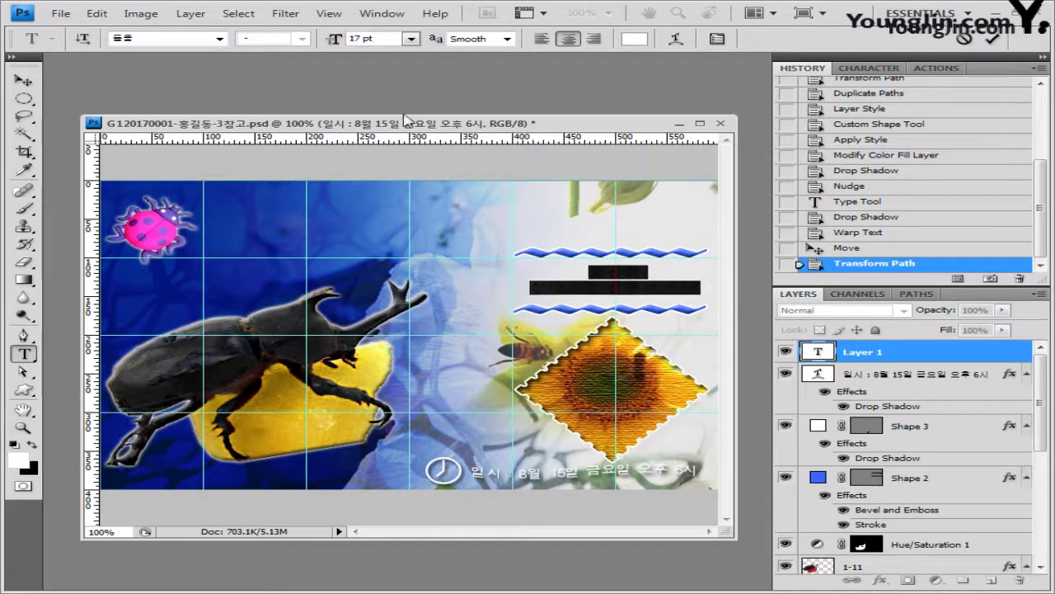
left_click(634, 38)
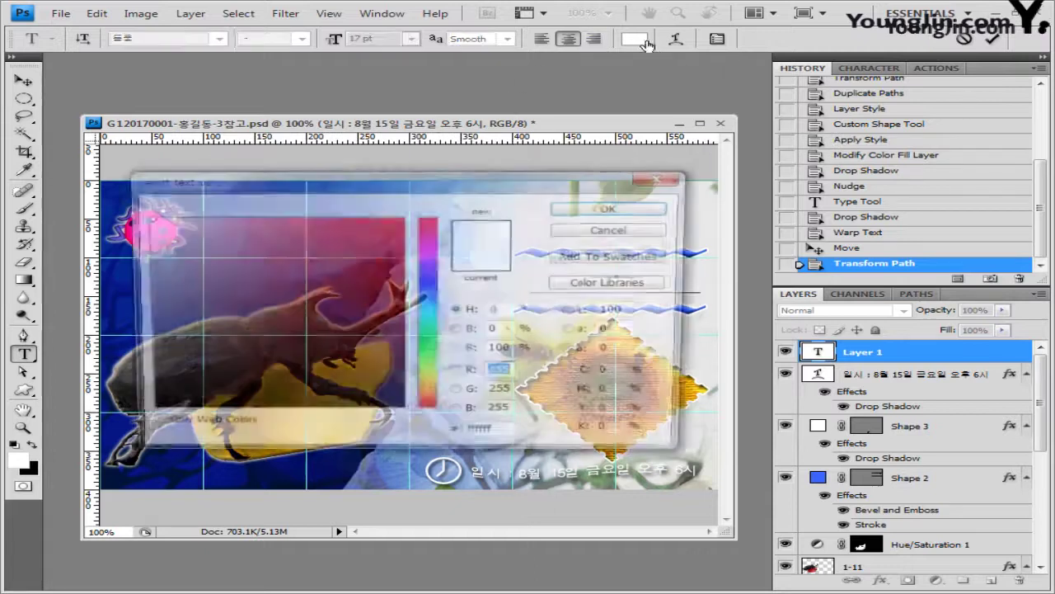
left_click_drag(236, 371, 142, 414)
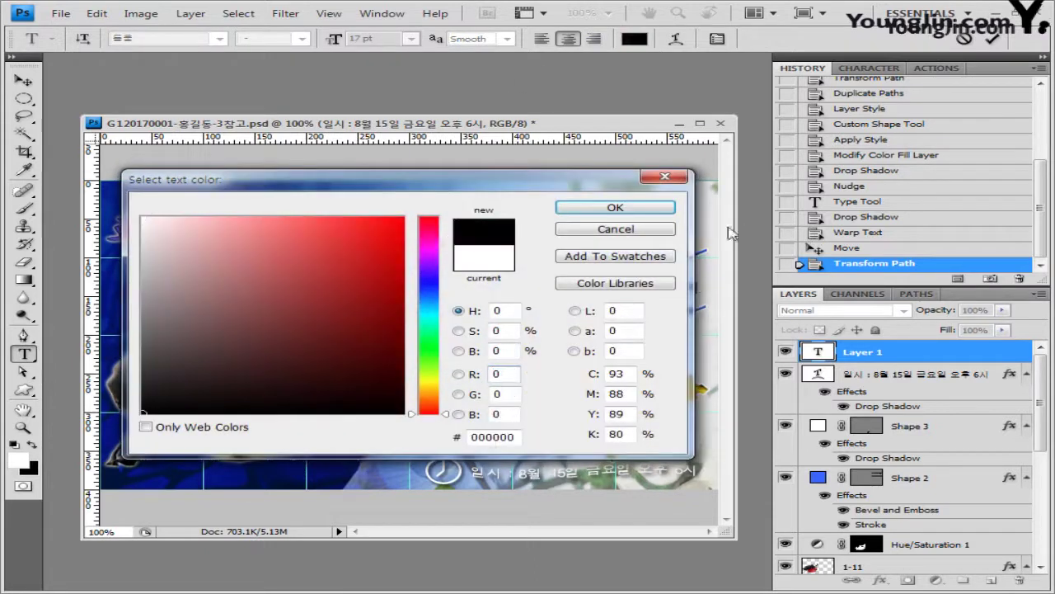
left_click(664, 207)
left_click(938, 355)
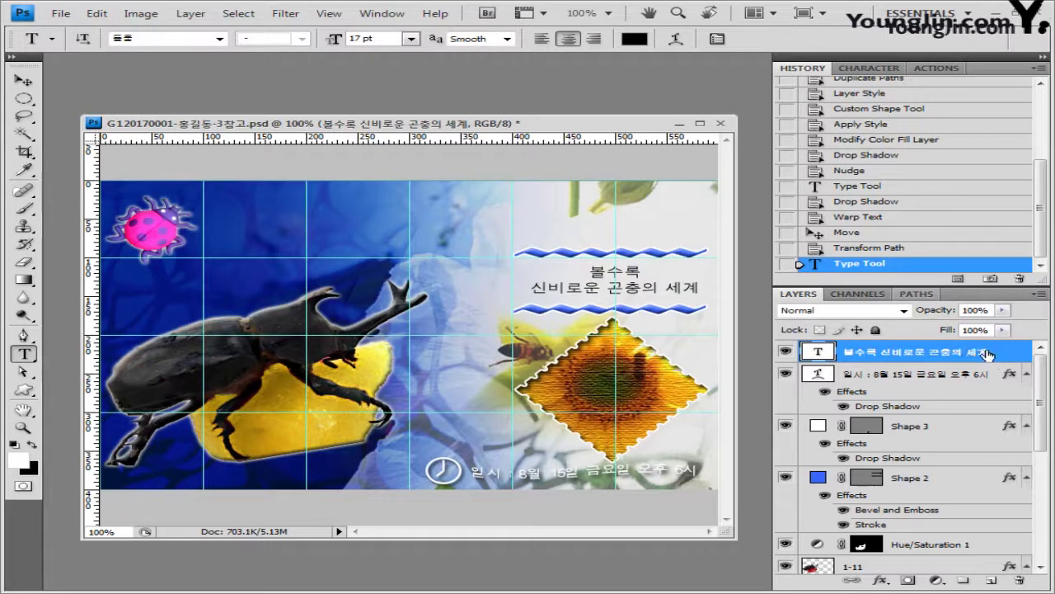
Add a 2 px outside Stroke in colour ccff99 to the black text between the wavy lines.
left_click(880, 579)
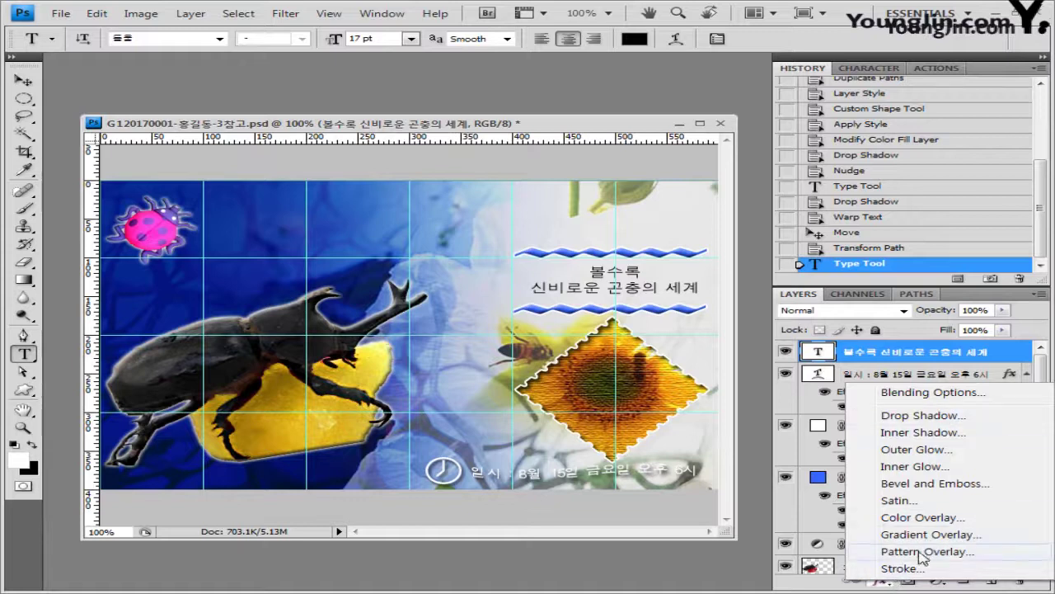
left_click(898, 568)
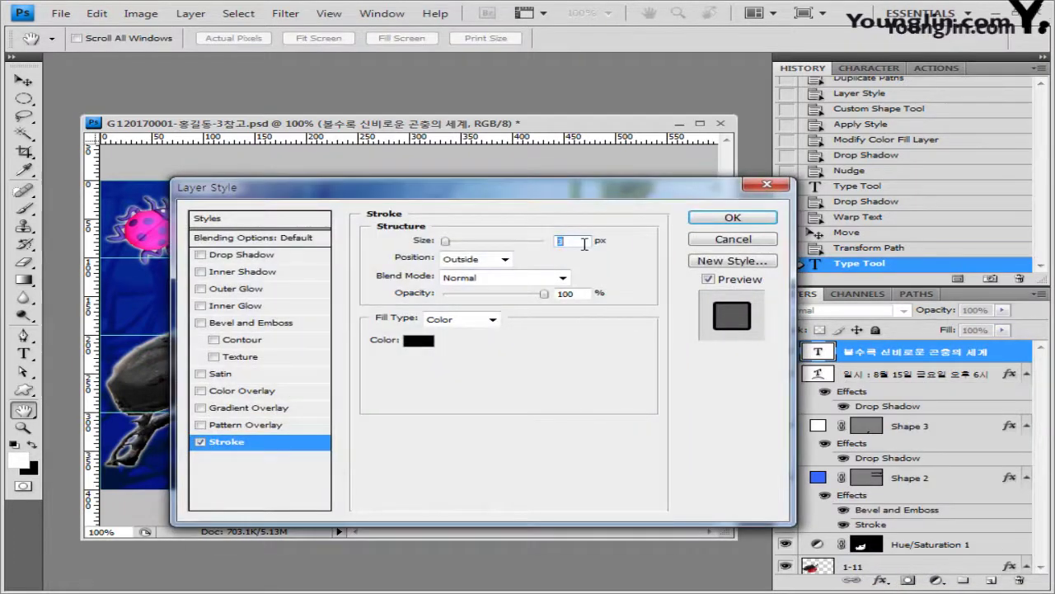
left_click(419, 340)
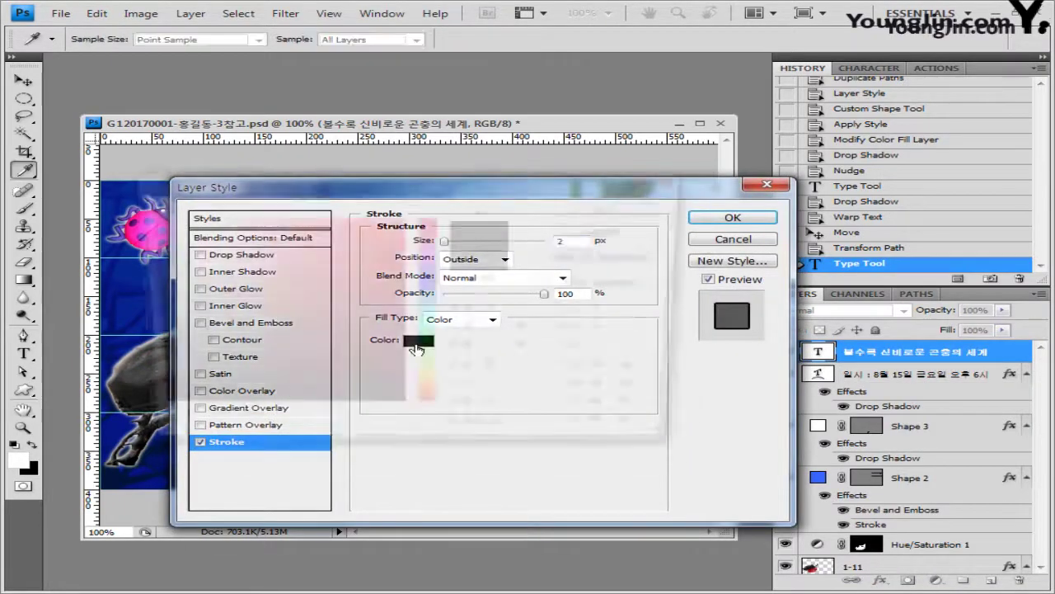
double_click(492, 437)
type("ccff99")
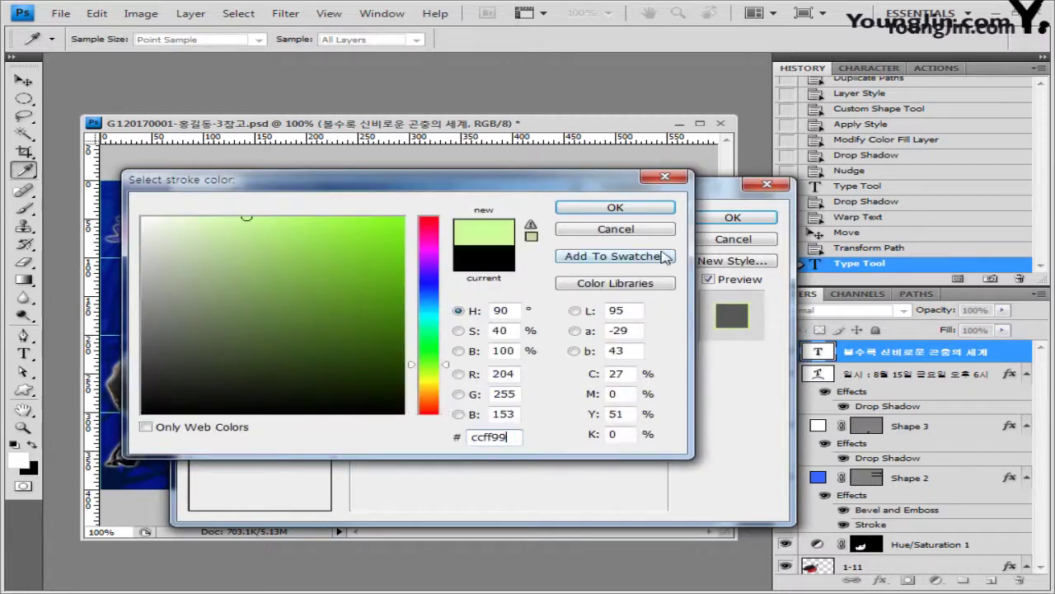
left_click(666, 207)
left_click(730, 219)
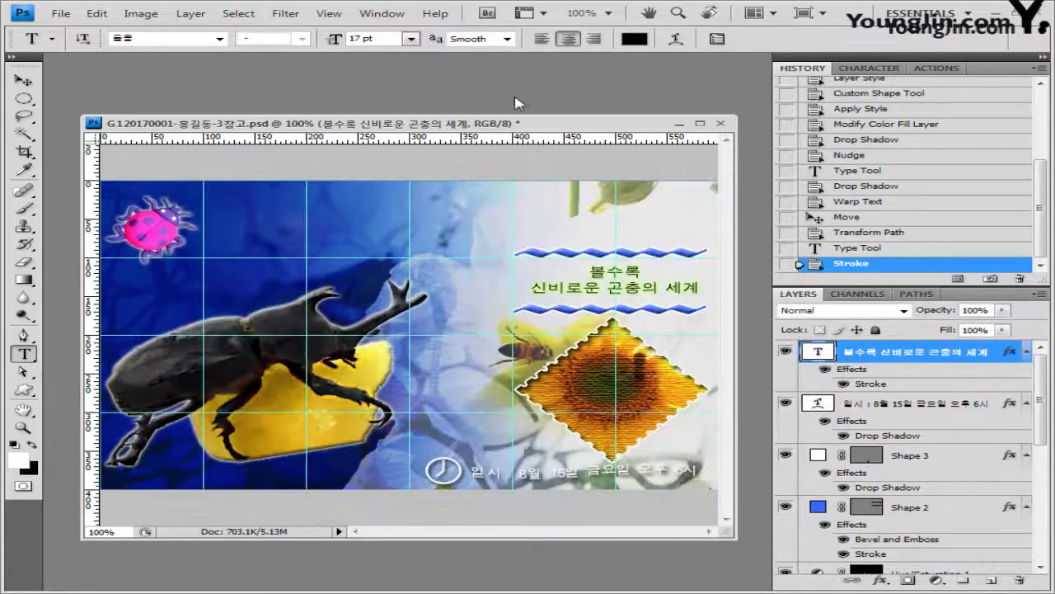
Add the centred two-line text "Special Open!!" in Arial Regular, 25 pt, over the sunflower diamond.
left_click(575, 384)
type("Special Offer")
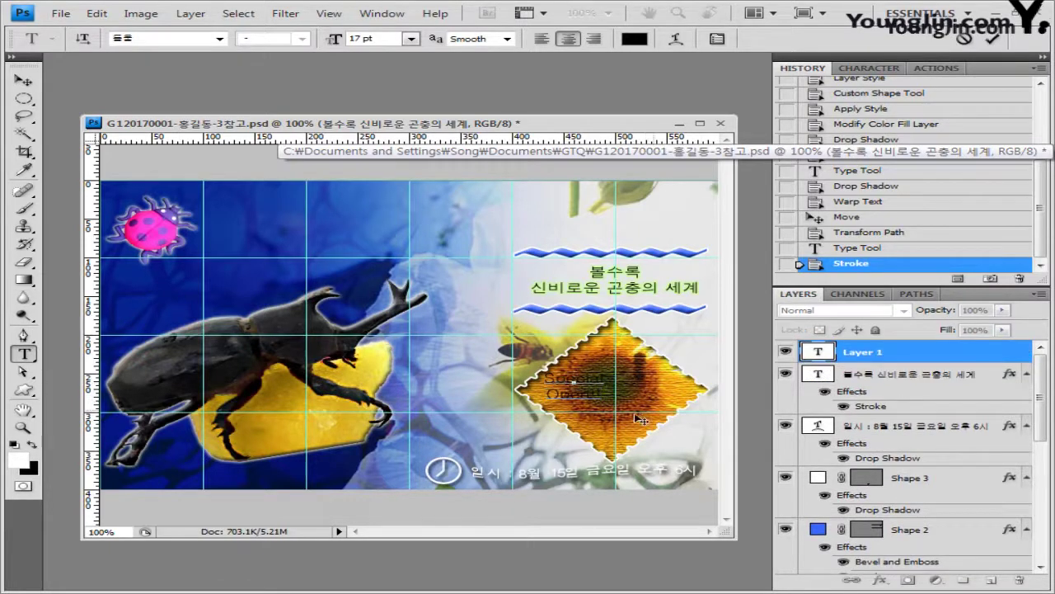
key("ctrl+a")
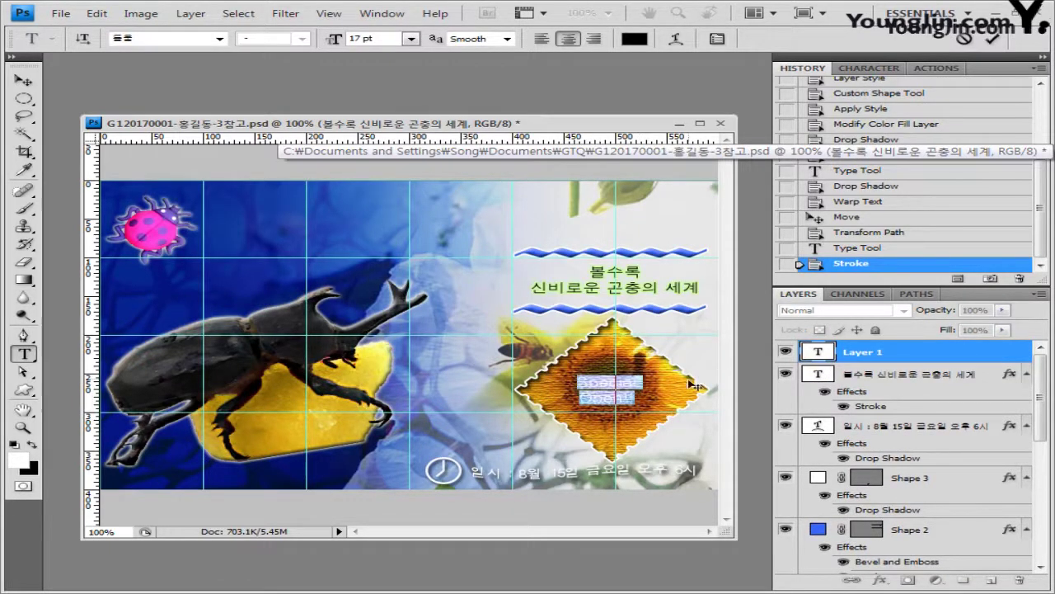
left_click(219, 38)
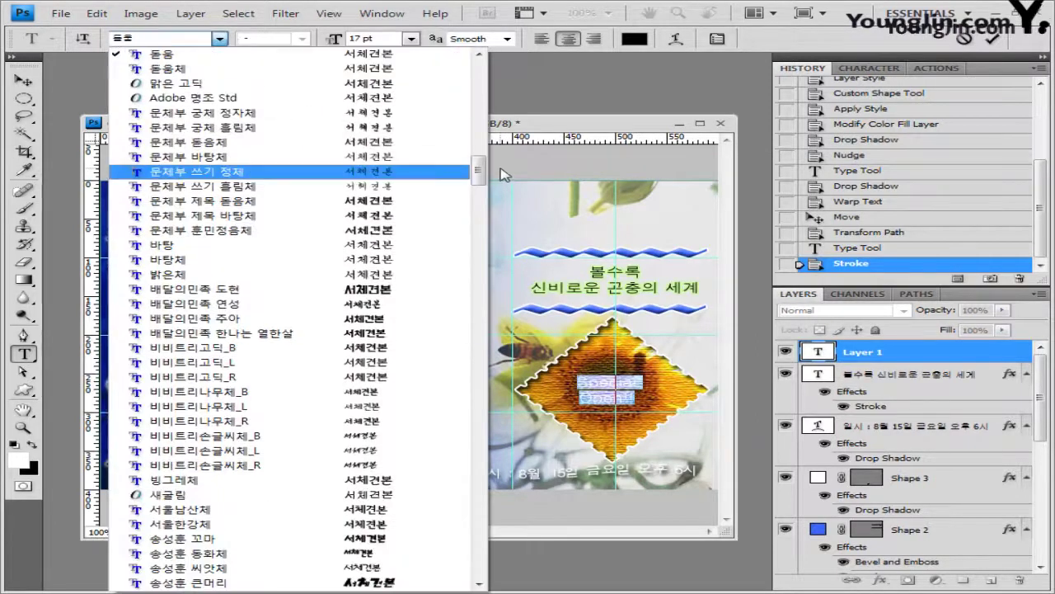
left_click_drag(478, 169, 478, 62)
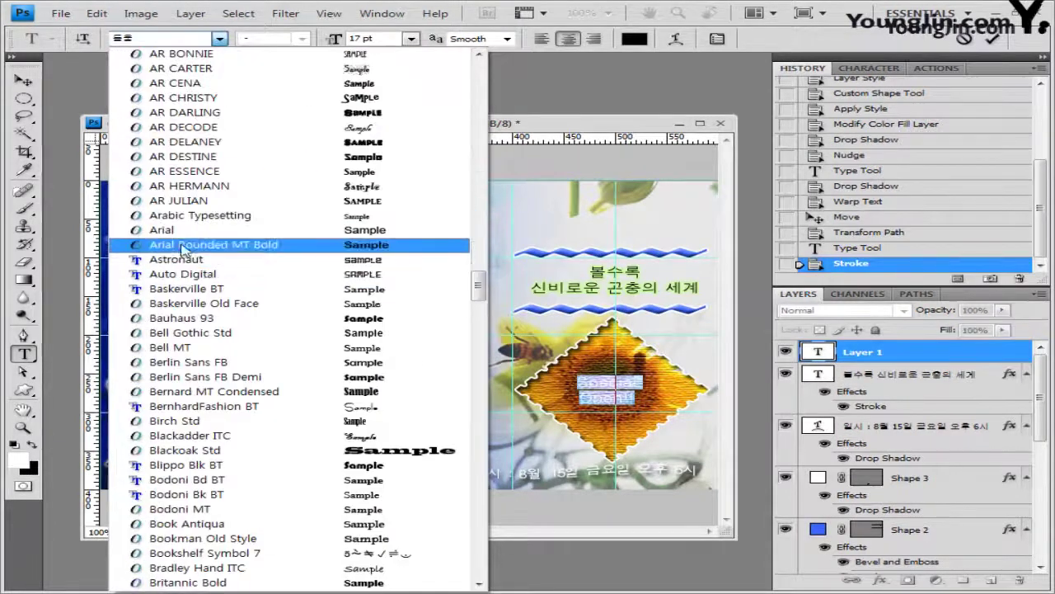
left_click(236, 243)
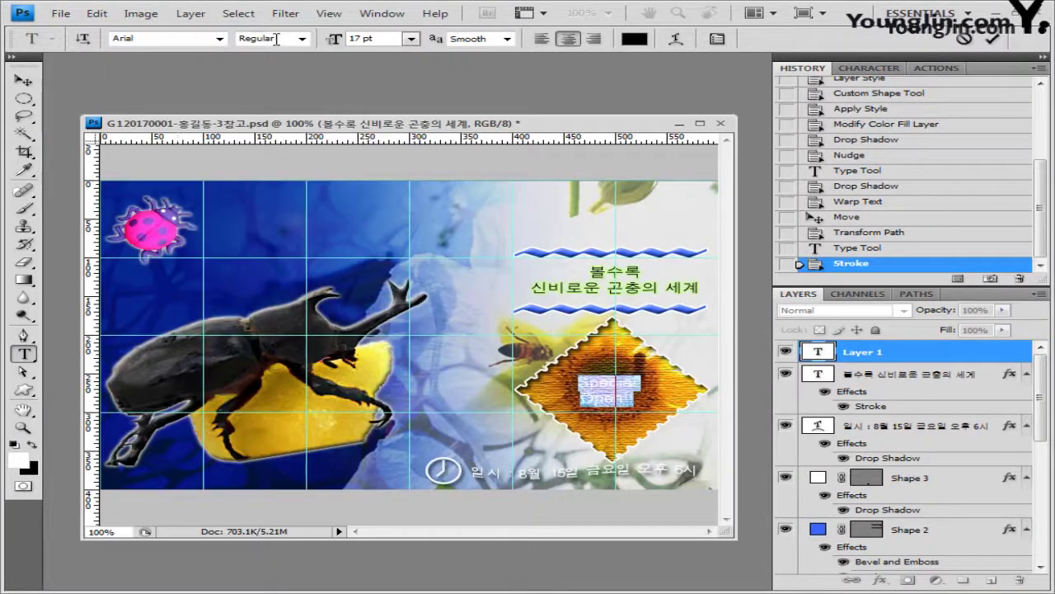
left_click(375, 39)
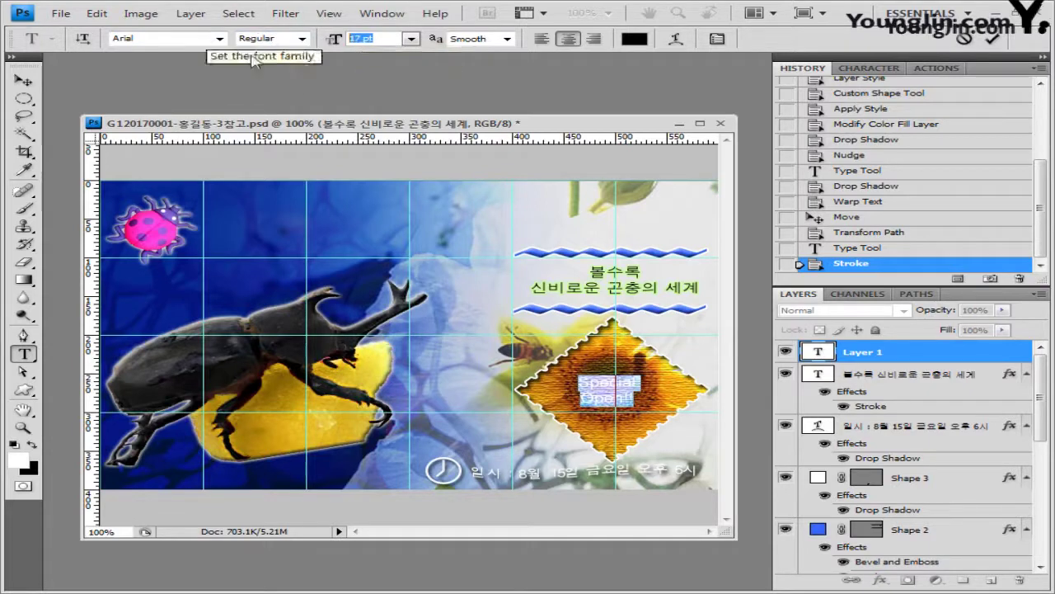
type("25")
key("Return")
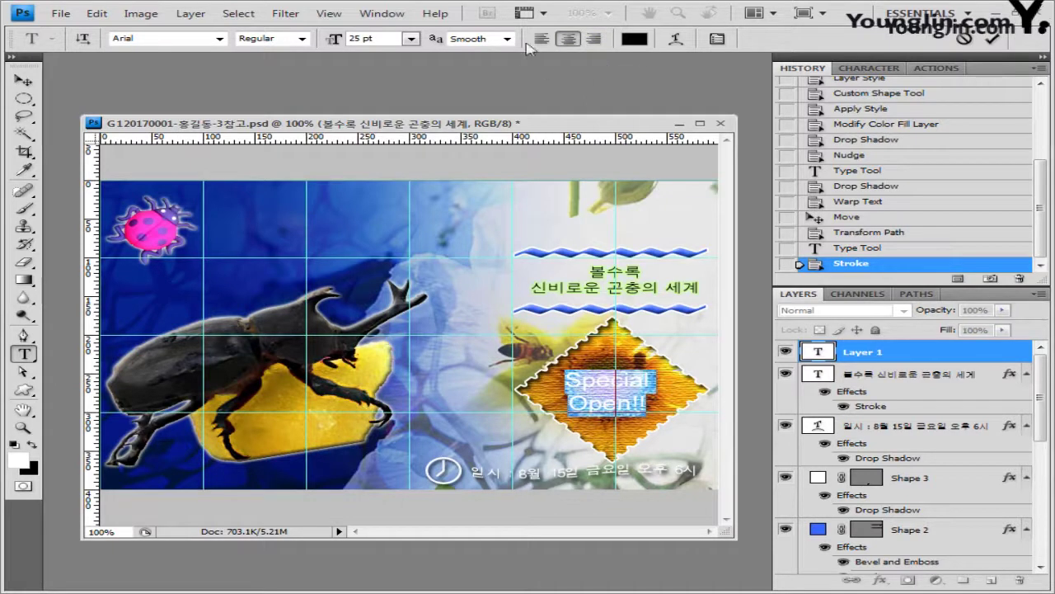
left_click(611, 388)
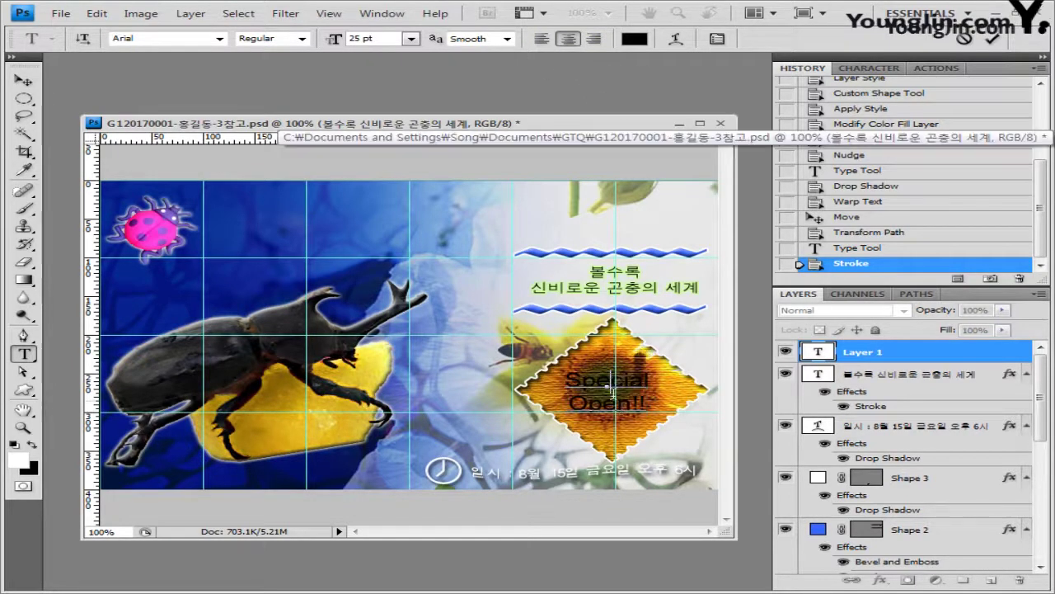
left_click(876, 352)
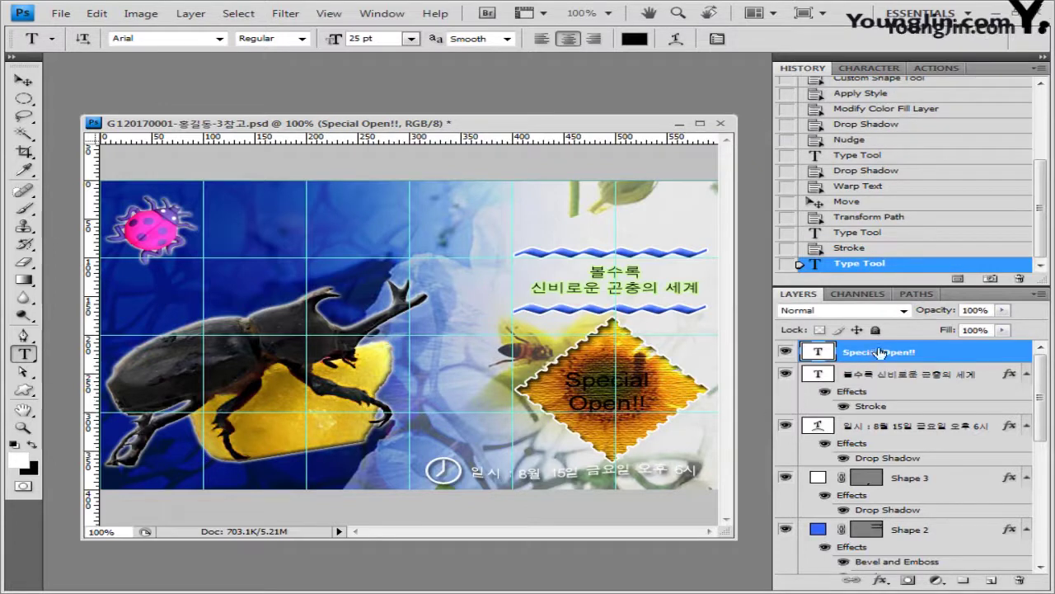
Add a Gradient Overlay to the "Special Open!!" text layer and set the gradient's starting colour to 006600.
double_click(948, 354)
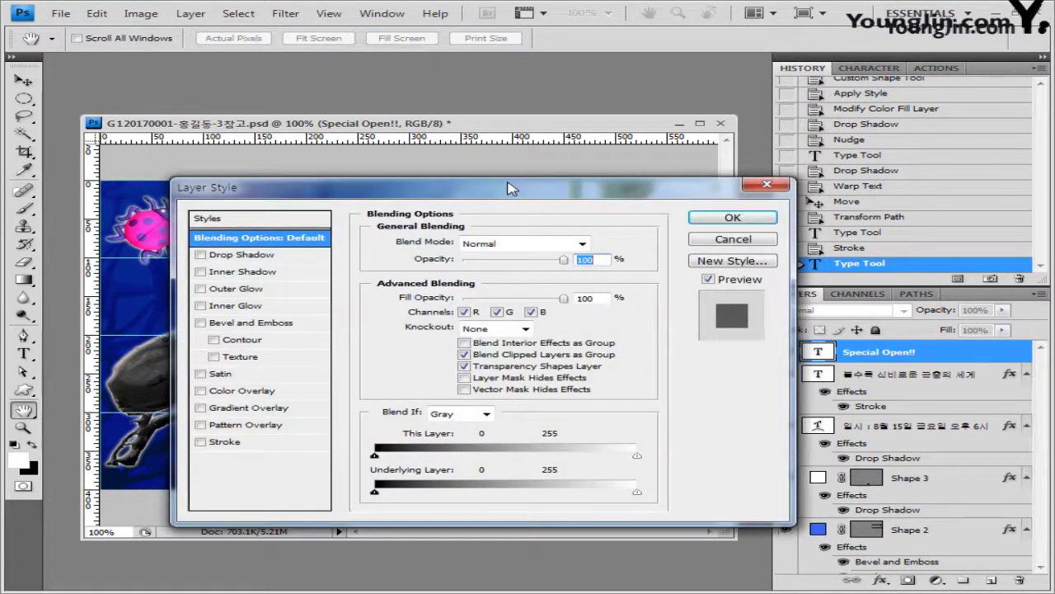
left_click_drag(509, 188, 510, 202)
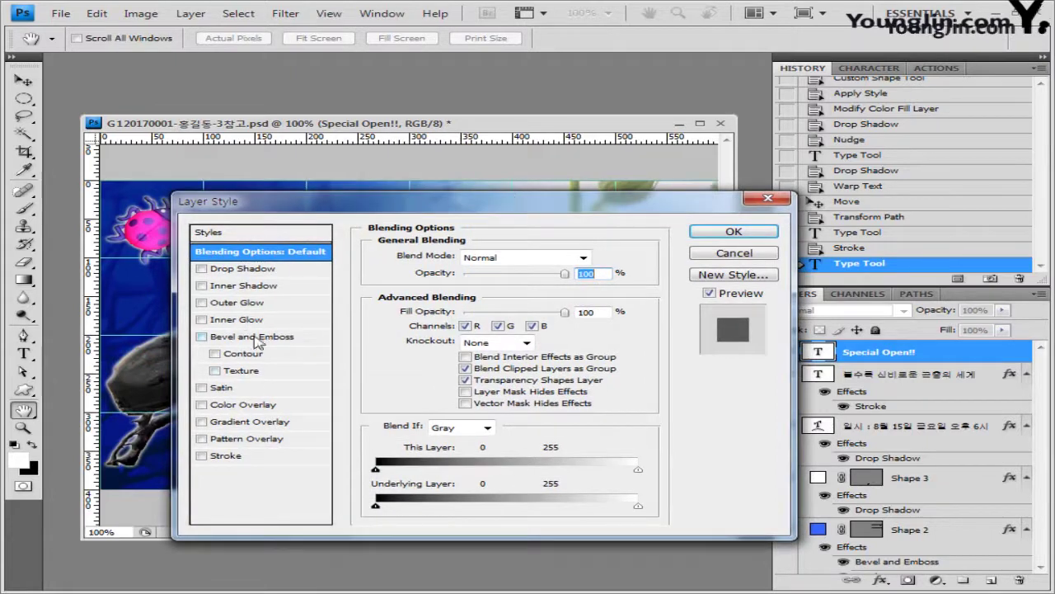
left_click(247, 422)
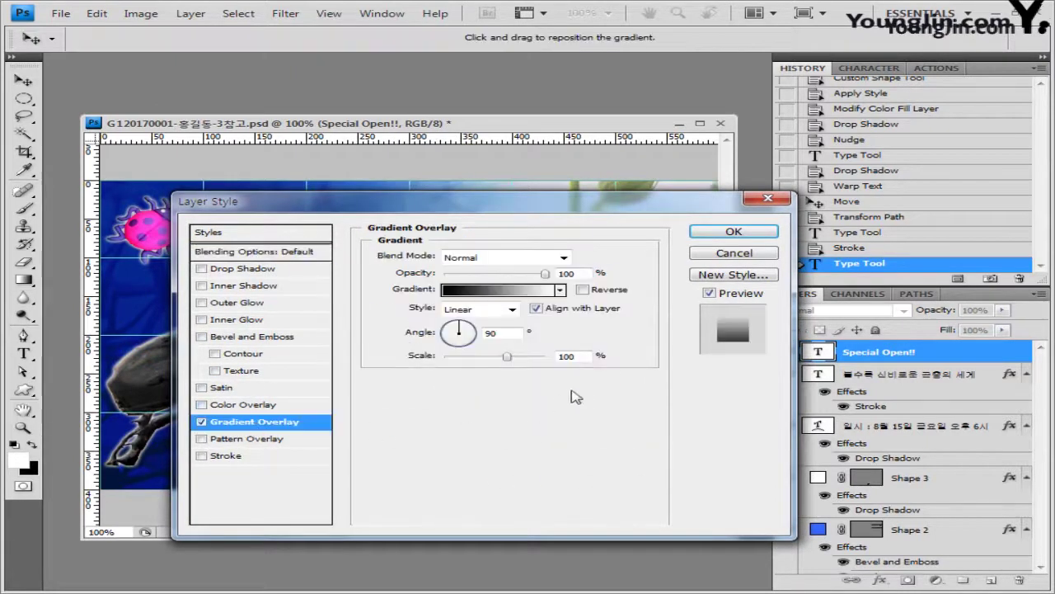
left_click(511, 291)
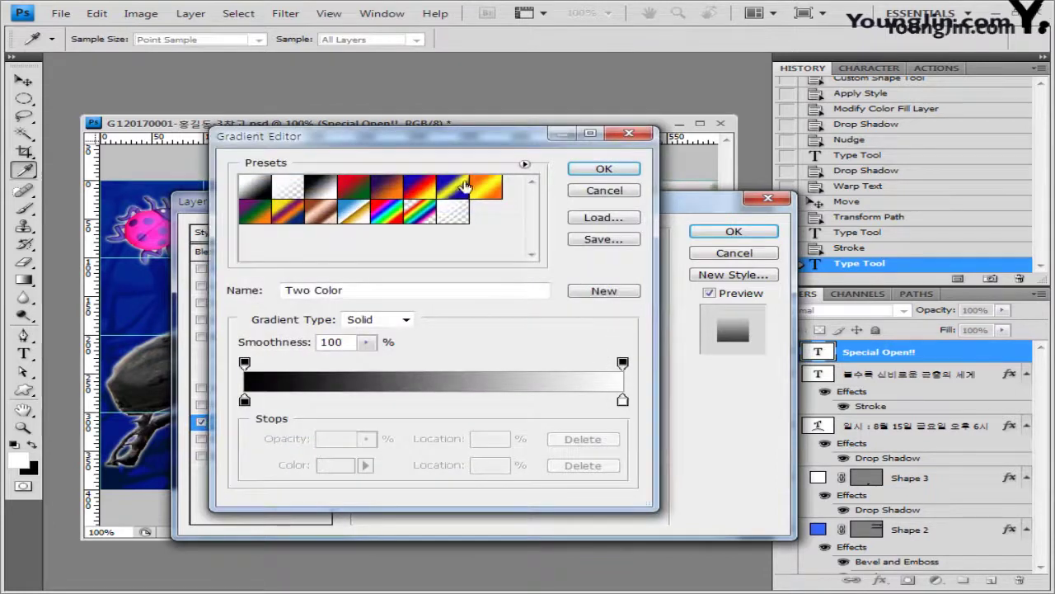
left_click_drag(483, 137, 577, 136)
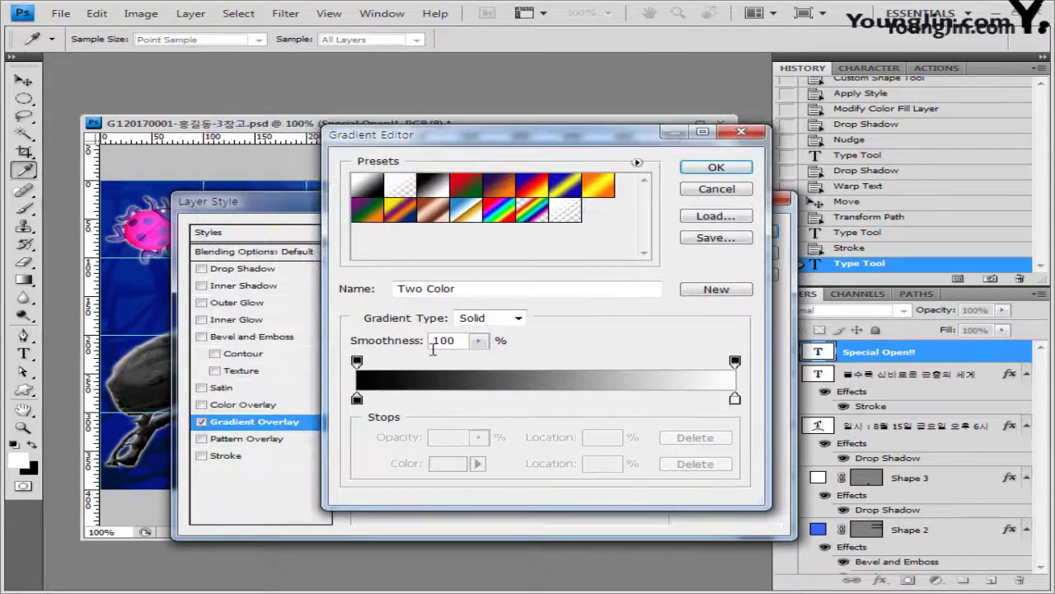
double_click(357, 400)
left_click(429, 377)
left_click(413, 362)
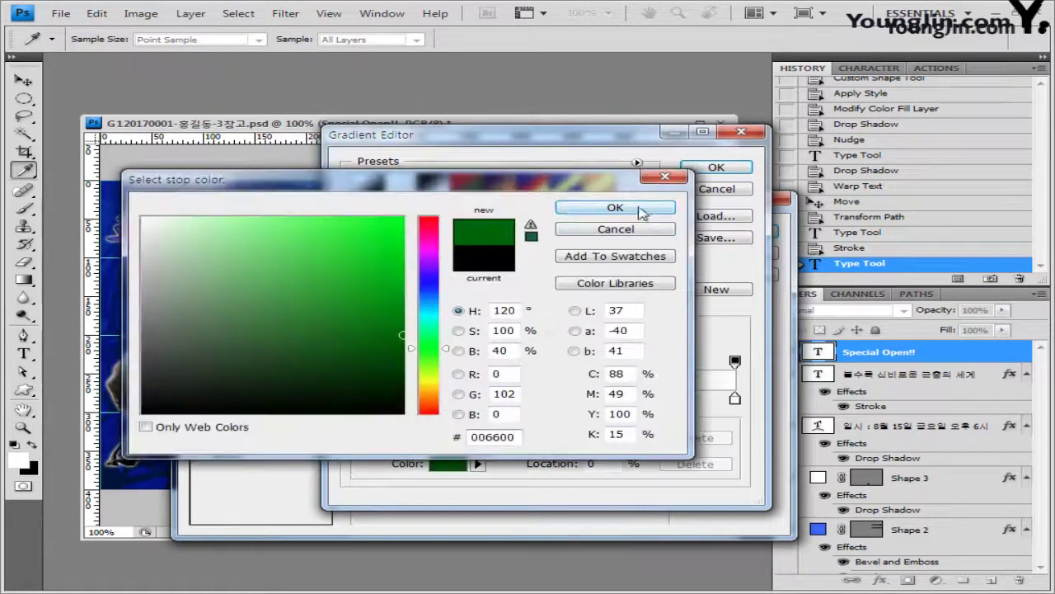
left_click(577, 206)
Set the end colour of the text's overlay gradient to ff0000 and accept the gradient.
double_click(735, 399)
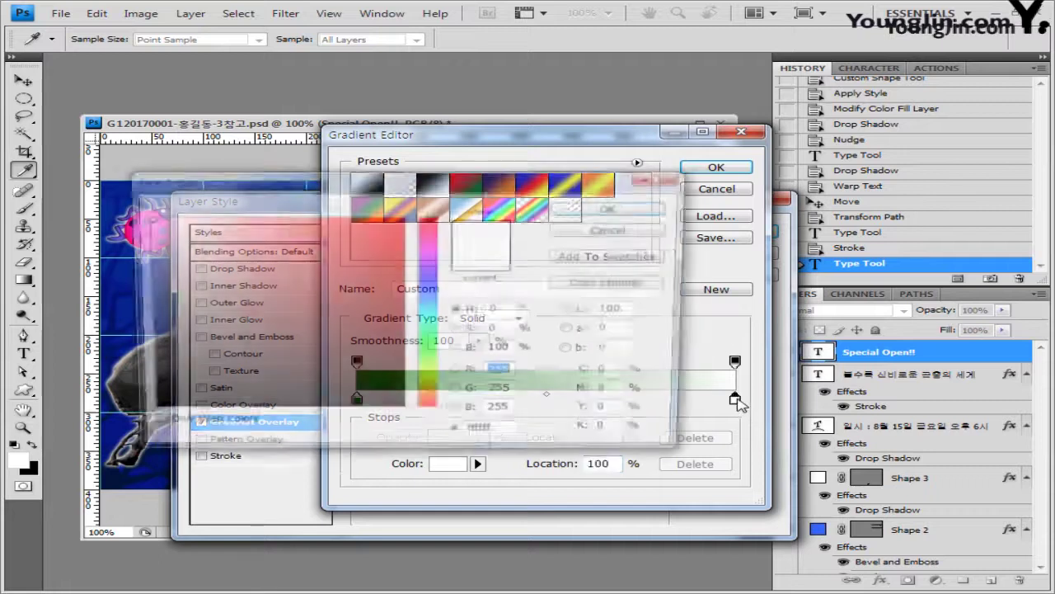
double_click(509, 436)
type("ff0000")
left_click(645, 207)
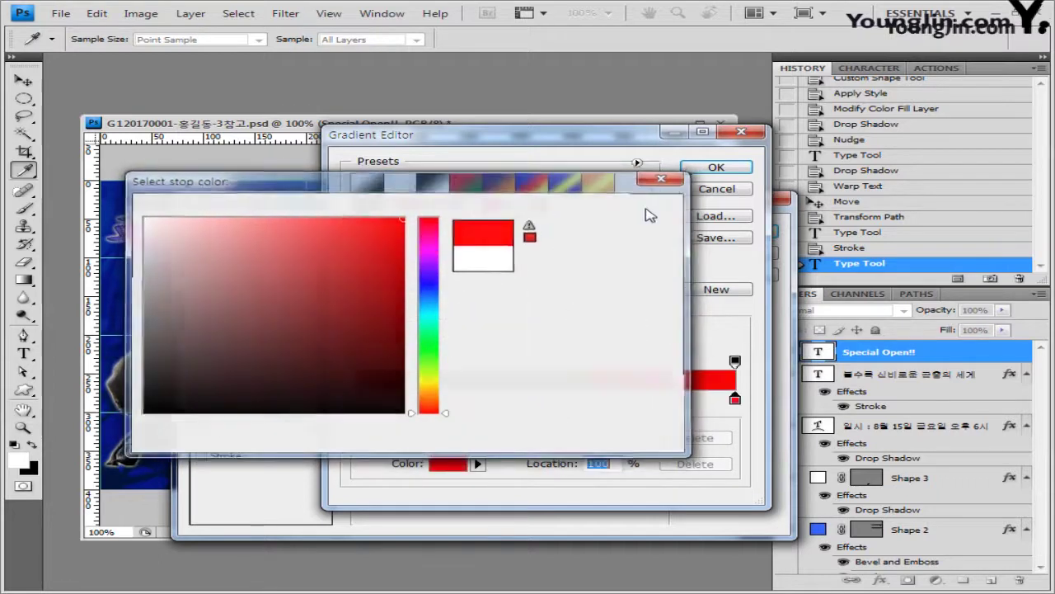
left_click(715, 167)
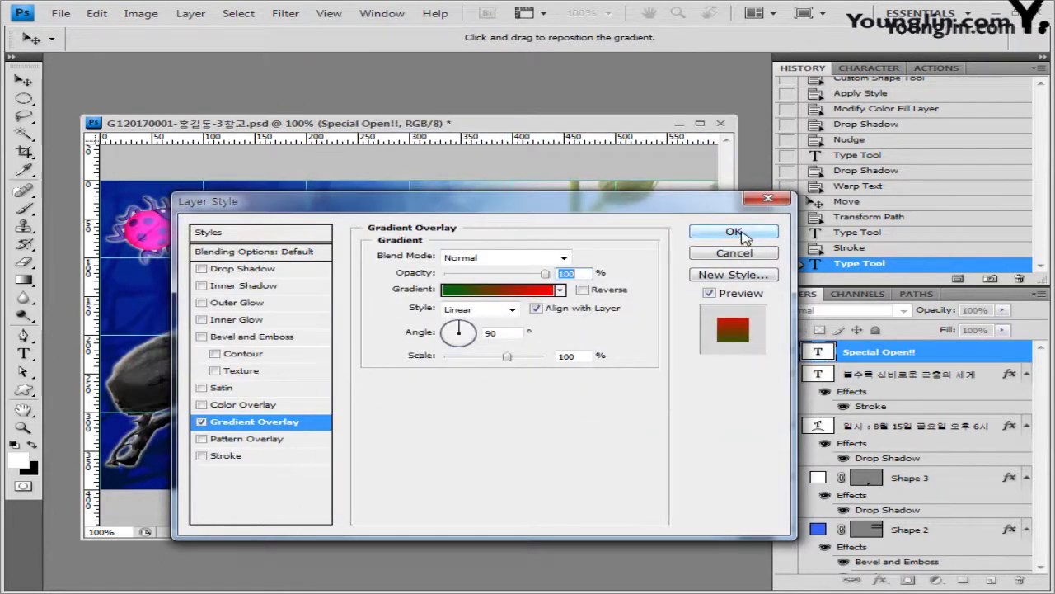
Add a 2 px outside Stroke in colour ffffcc to the "Special Open!!" text and apply the layer styles.
left_click(227, 389)
left_click(201, 388)
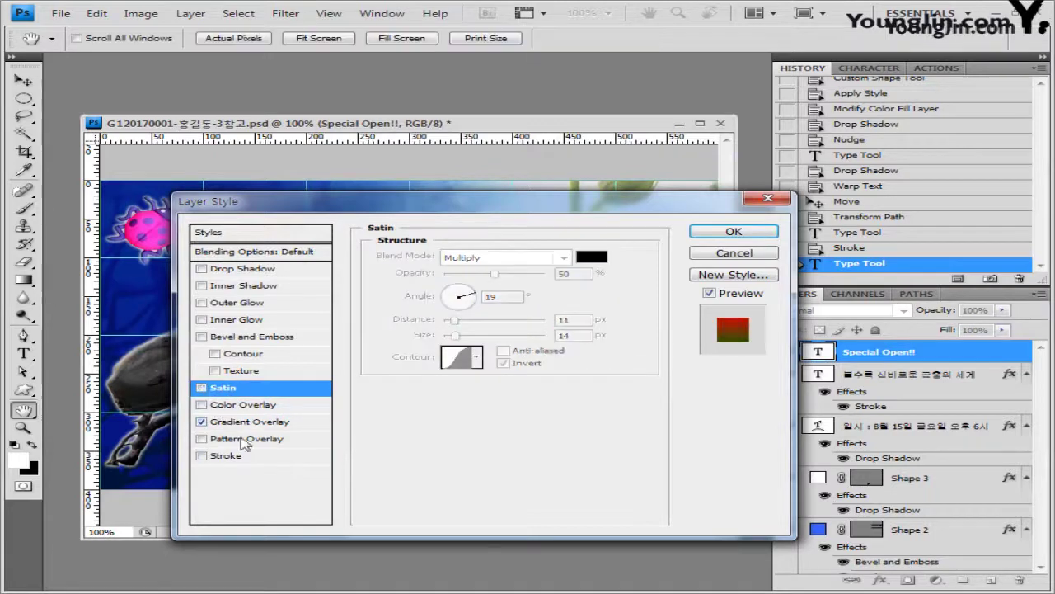
left_click(229, 455)
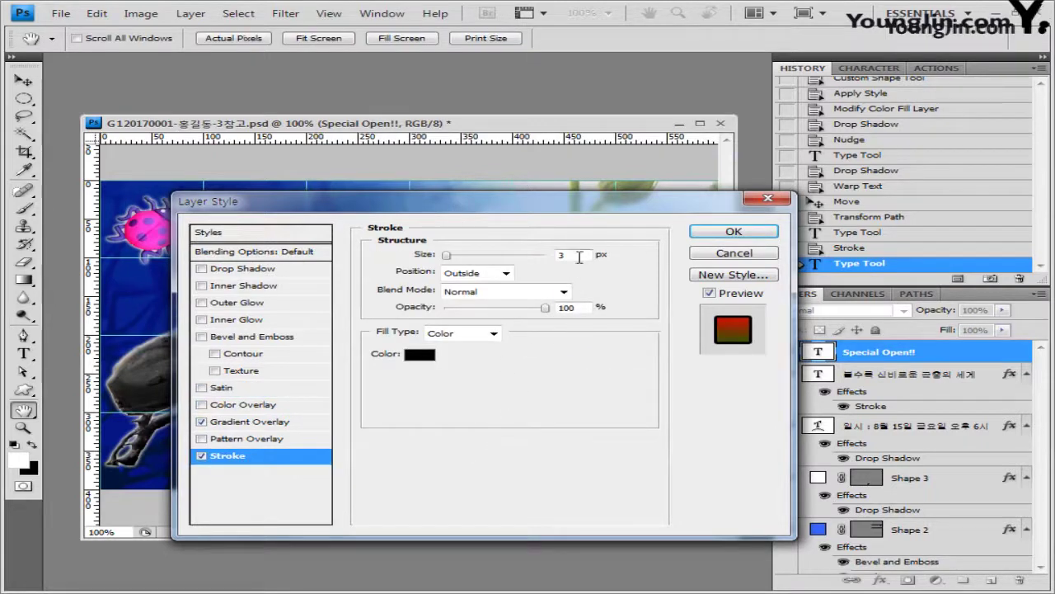
type("2")
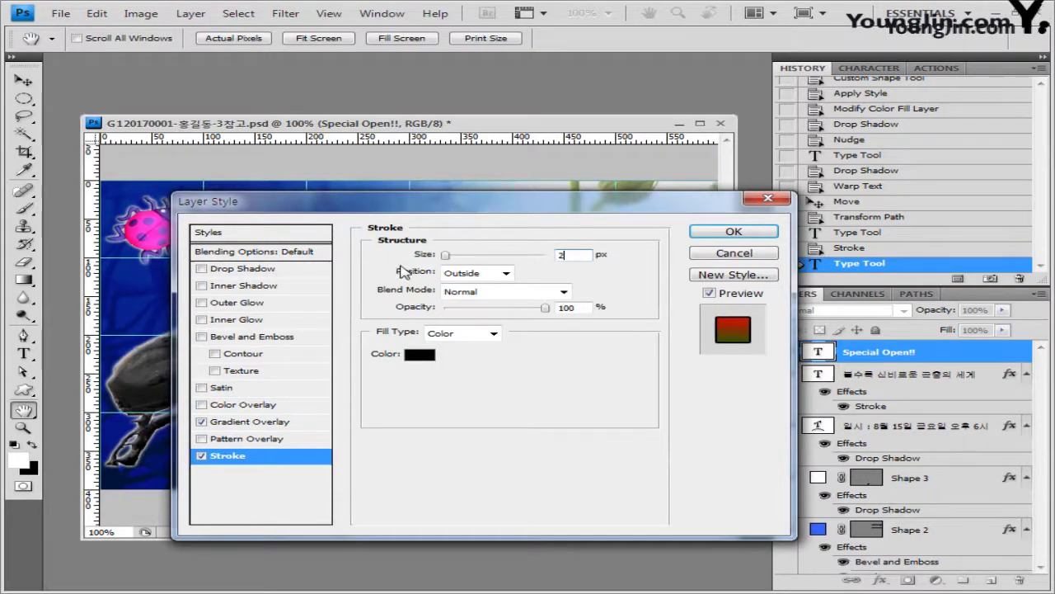
left_click(427, 358)
type("ffffcc")
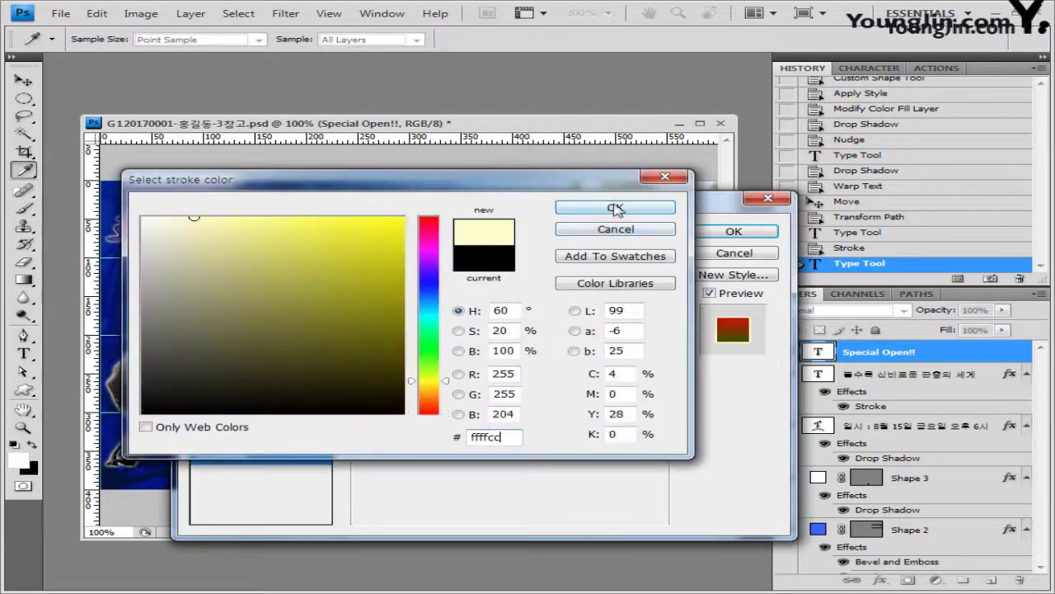
left_click(646, 207)
left_click(734, 232)
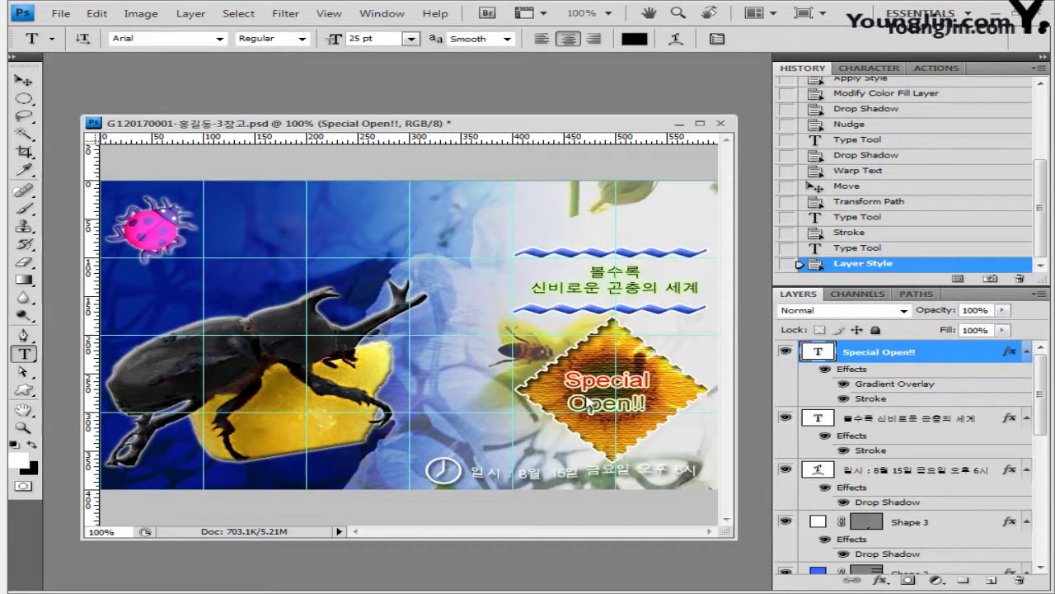
Set the angle of the "Special Open!!" text's Gradient Overlay to 0° so the colours run horizontally.
double_click(903, 384)
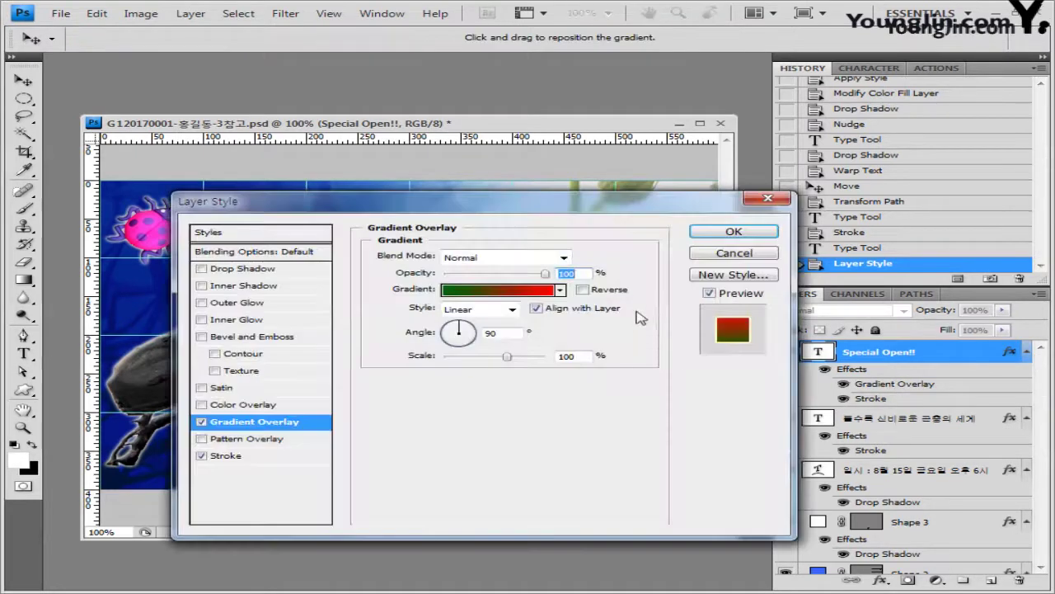
left_click_drag(453, 338, 468, 338)
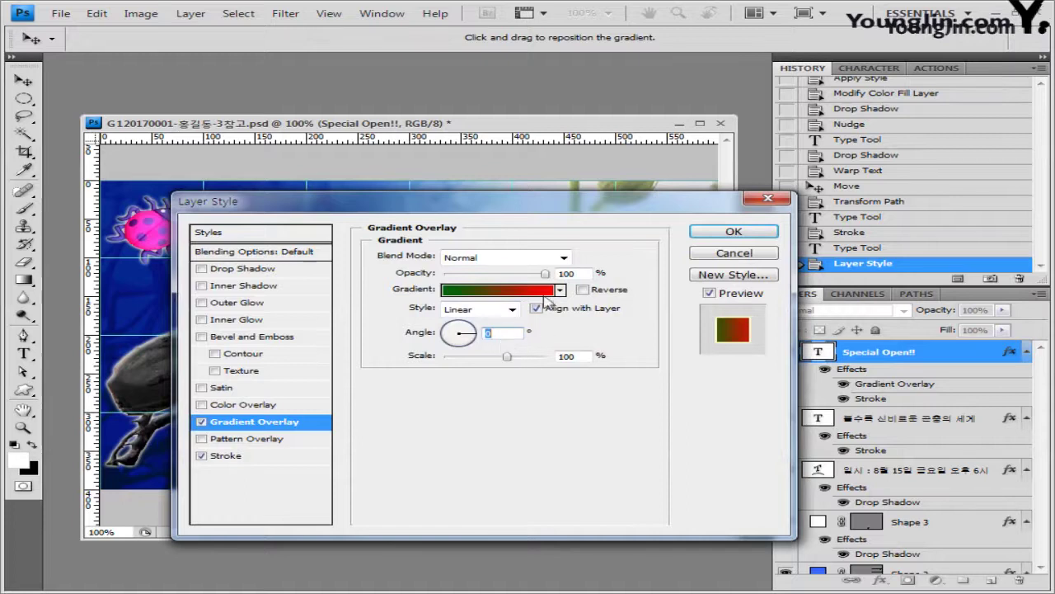
left_click_drag(530, 211, 531, 169)
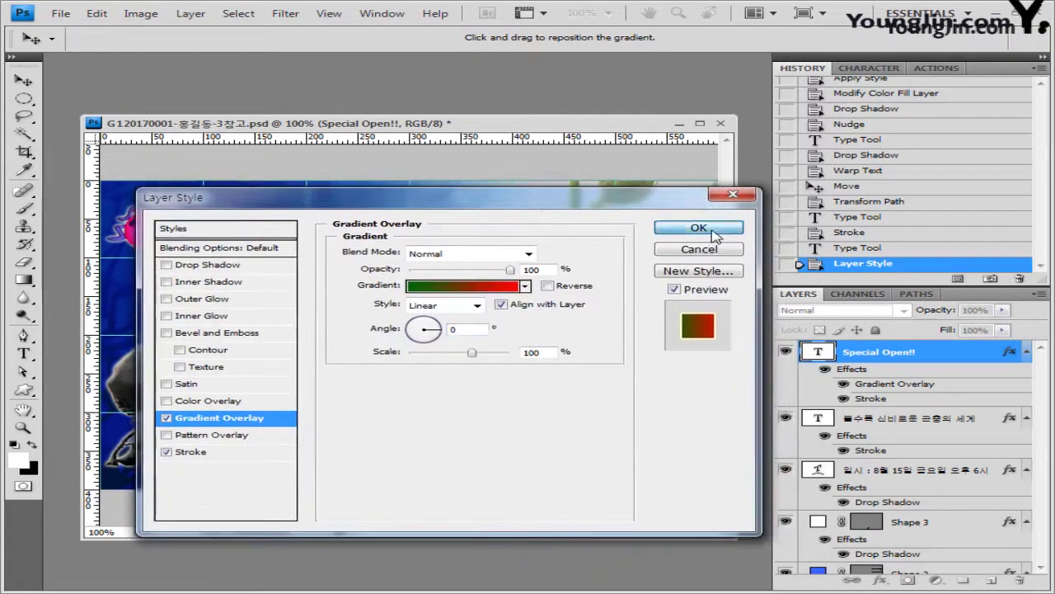
left_click(714, 227)
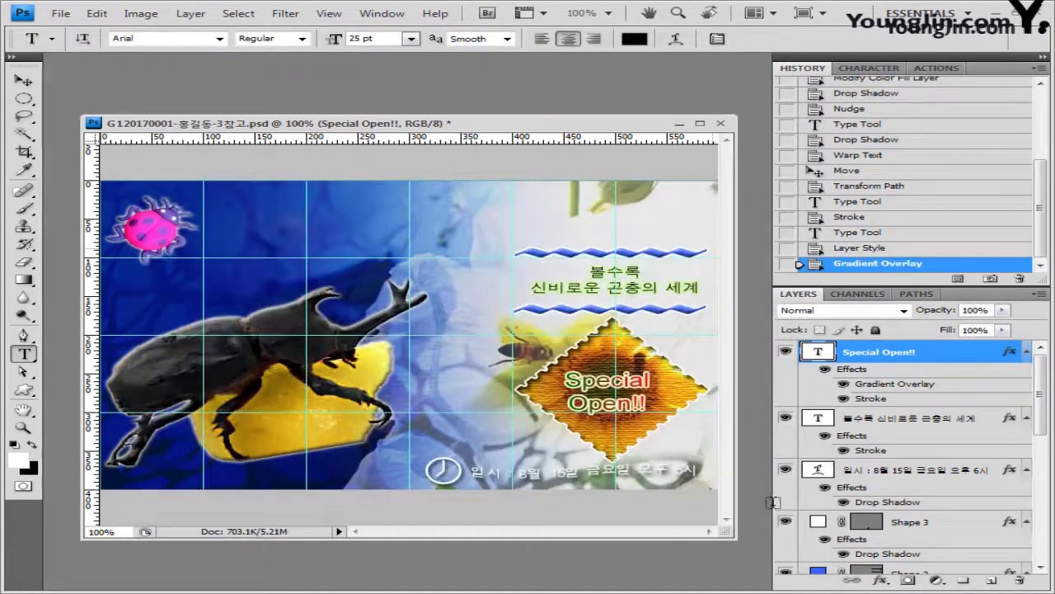
Nudge the "Special Open!!" text to the right and slightly up to centre it within the sunflower diamond.
left_click(23, 80)
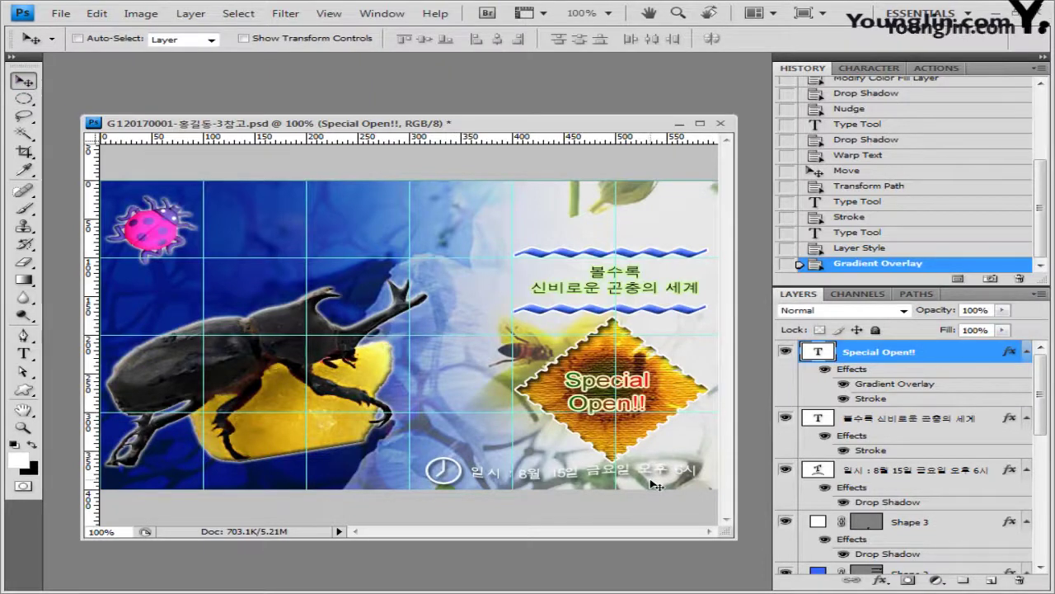
key("Right")
key("Right")
key("Right")
key("Right")
key("Right")
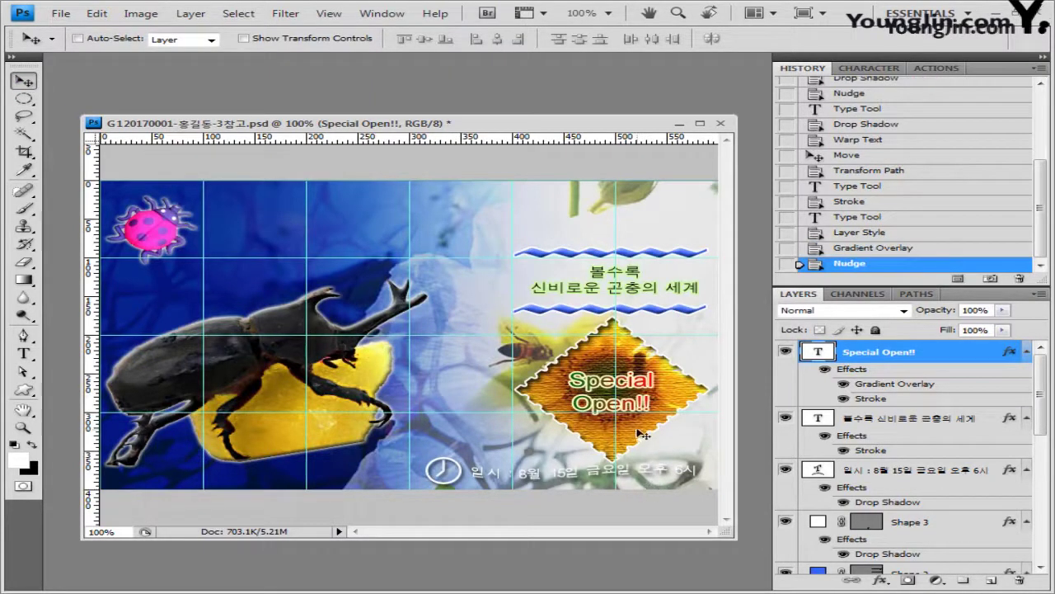
key("Right")
key("Right")
key("Right")
key("Right")
key("Right")
key("Right")
key("Right")
key("Right")
key("Up")
key("Up")
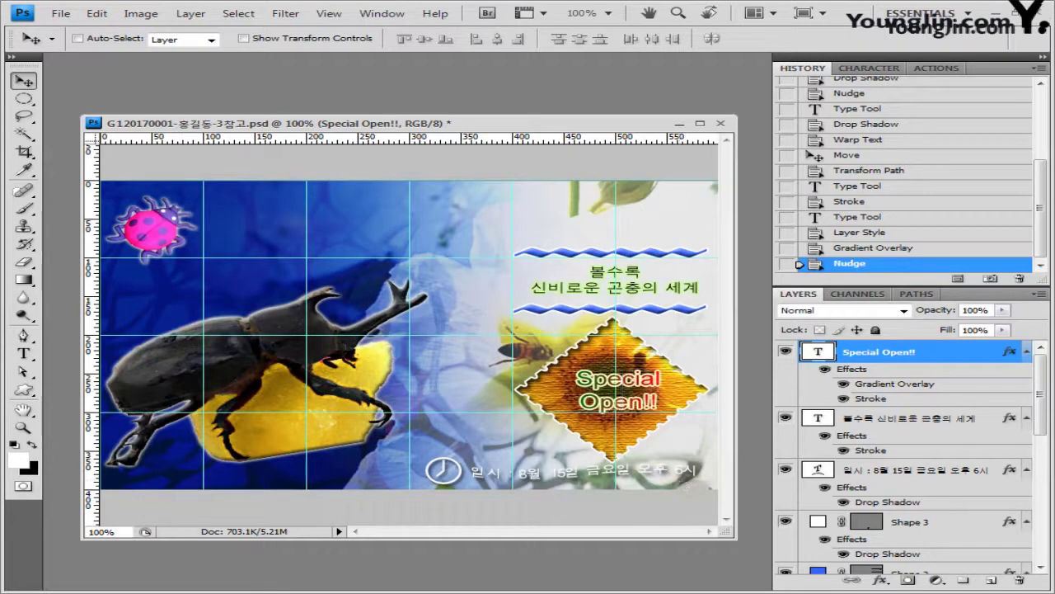
Configure the Type tool with a Korean font at 35 pt and set the text colour to white.
left_click(24, 355)
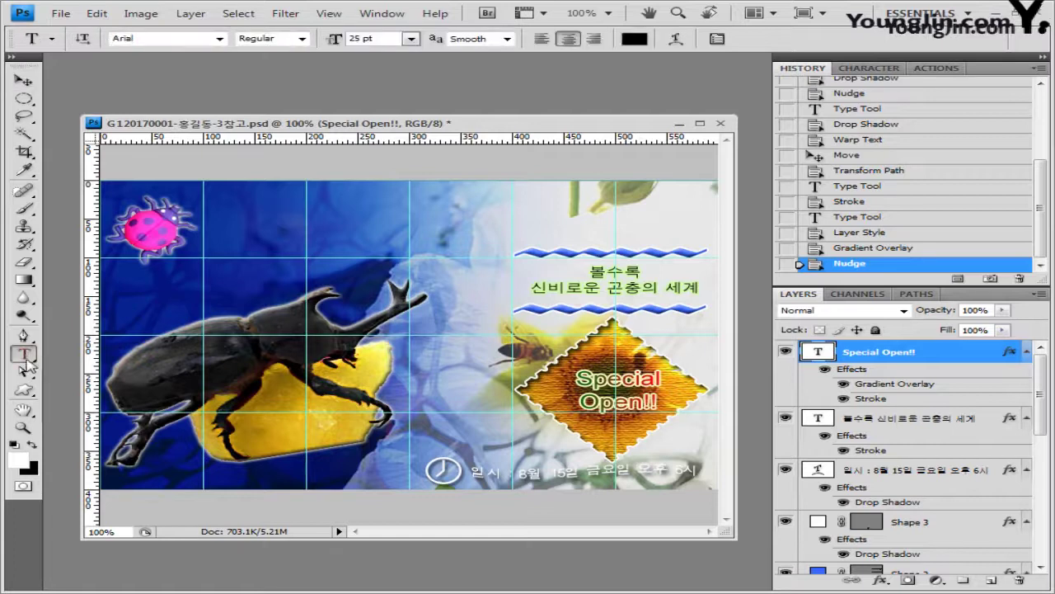
left_click(163, 37)
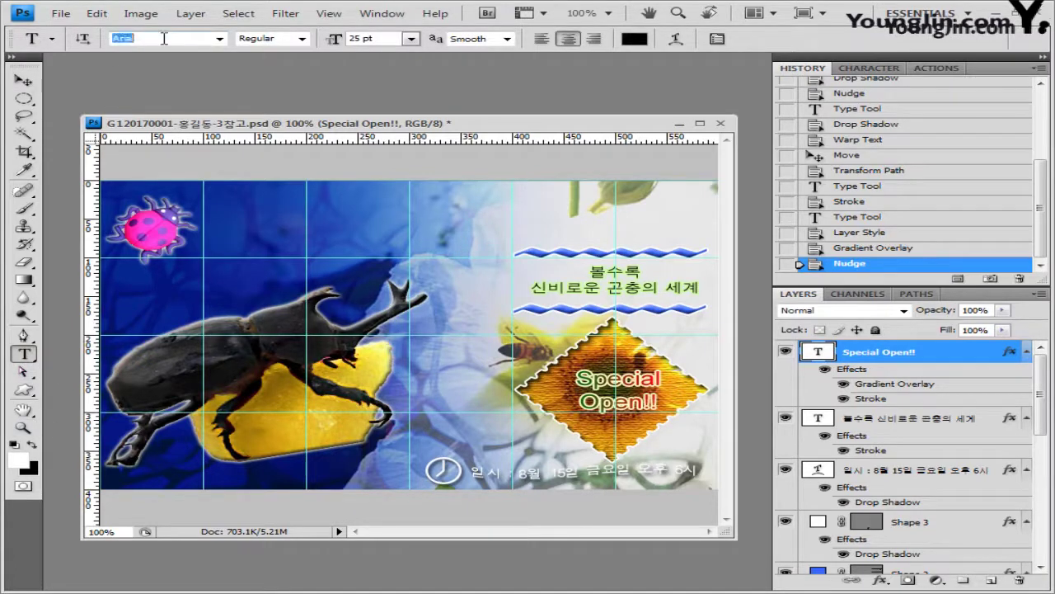
left_click(219, 39)
left_click(287, 48)
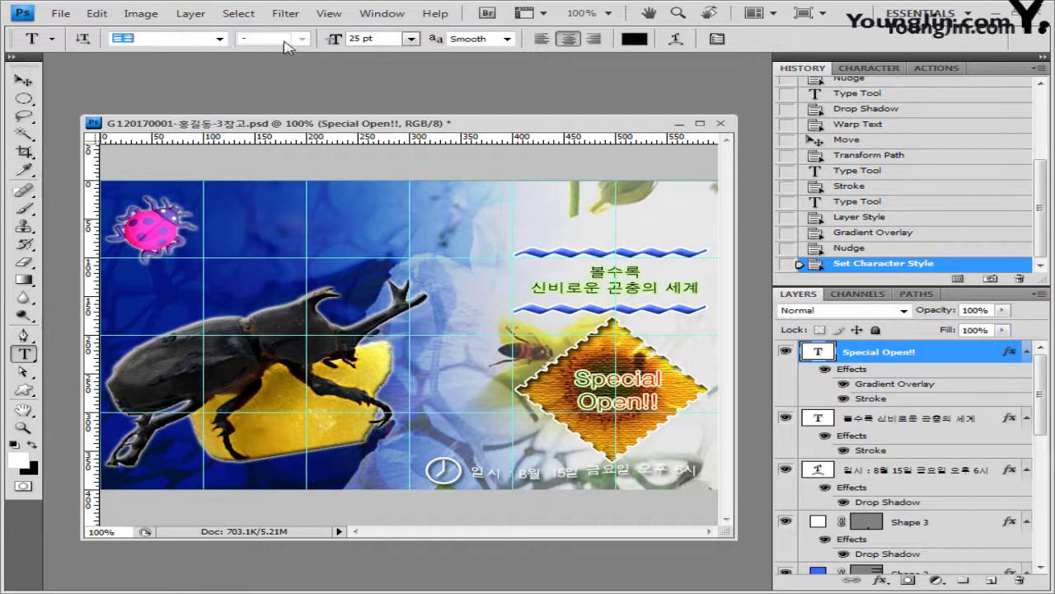
left_click(384, 40)
type("35")
key("Return")
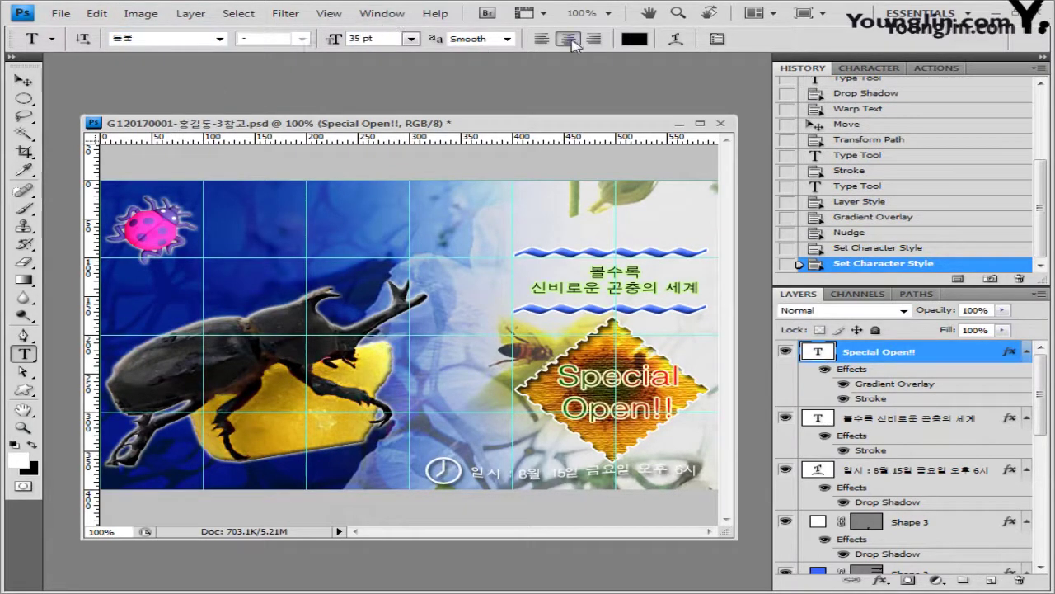
left_click(635, 38)
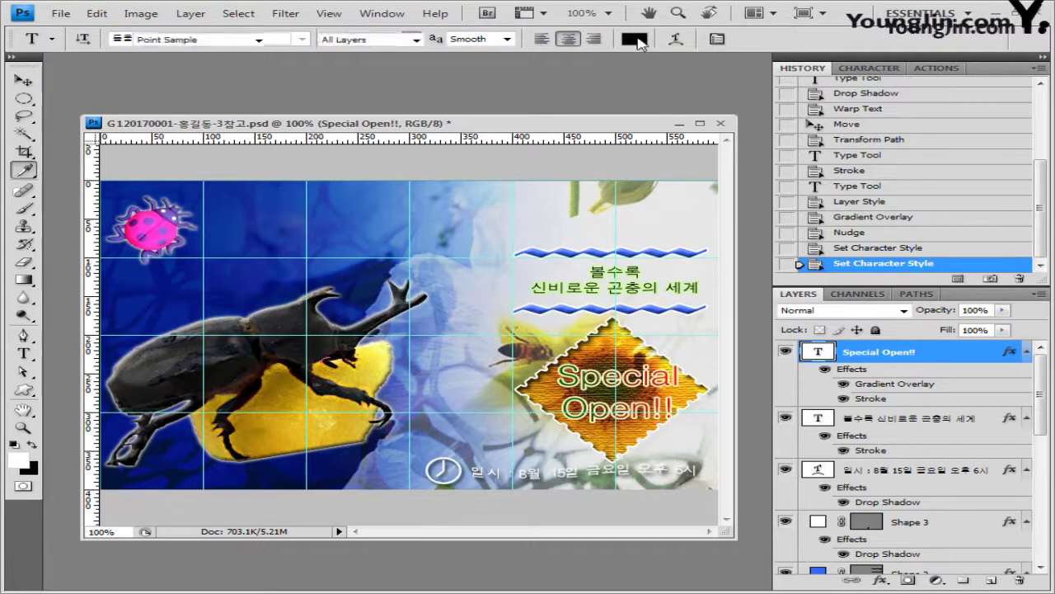
left_click(587, 208)
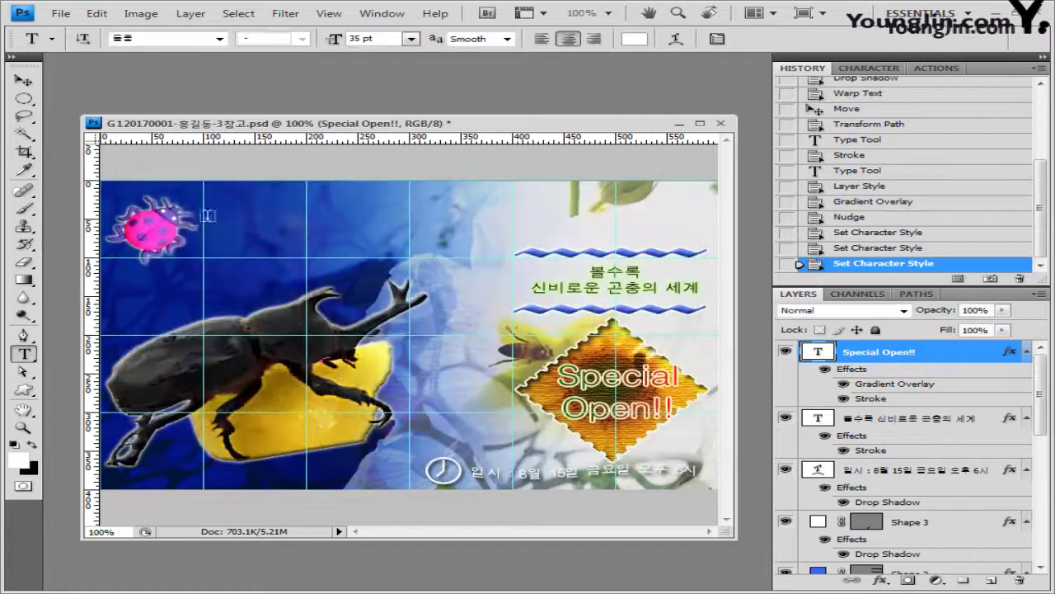
Add the centred two-line title "곤충 박람회 / 야간 개장" beside the ladybug and above the large beetle.
left_click(221, 218)
type("곤충 박람회 야간 개장")
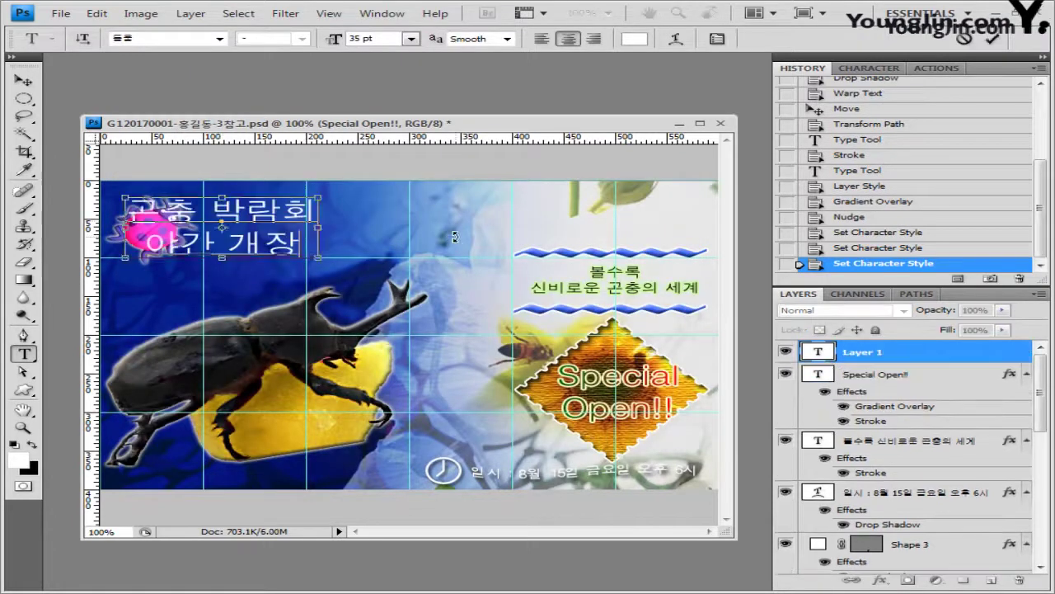
left_click_drag(312, 272, 393, 272)
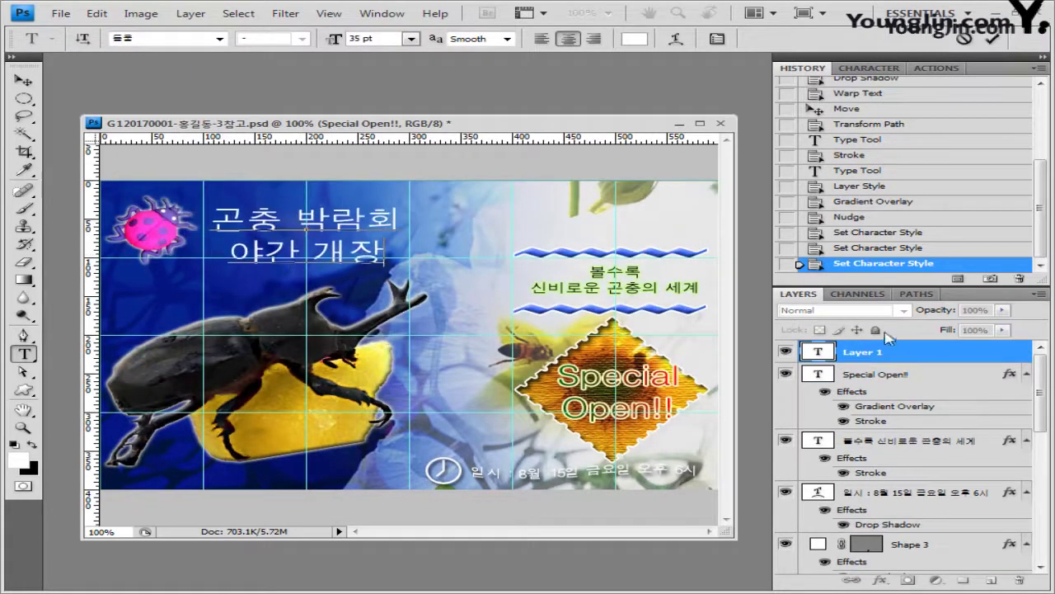
left_click(942, 353)
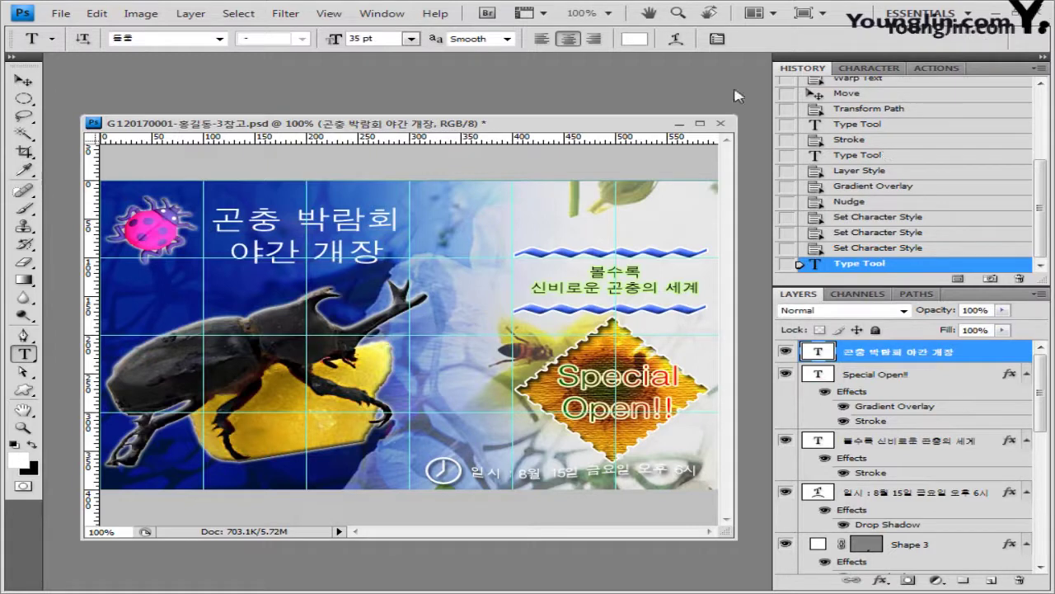
Warp the "곤충 박람회 야간 개장" title with the Inflate style at +50% bend.
left_click(676, 42)
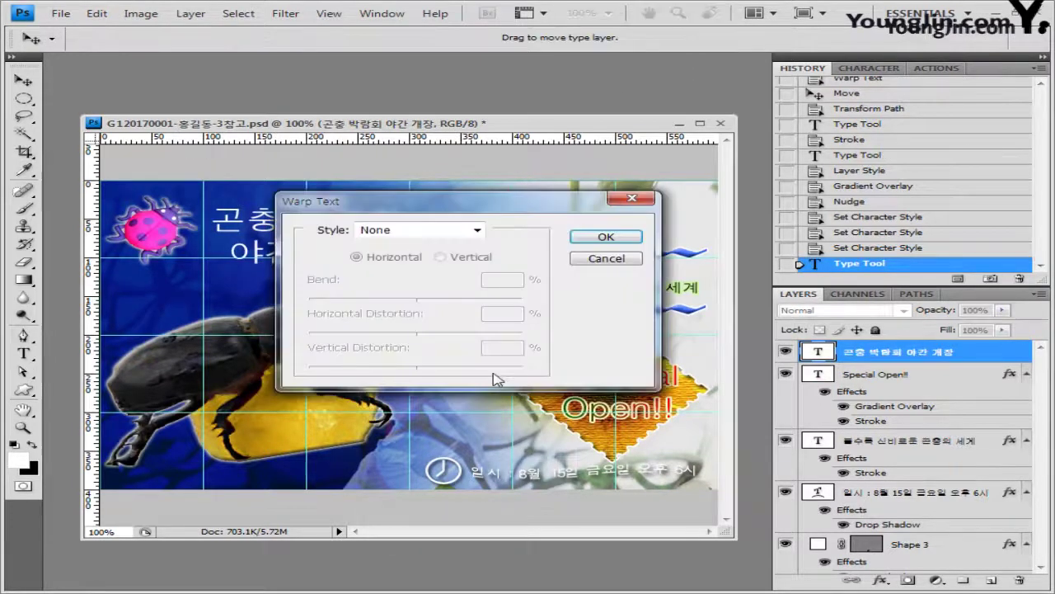
left_click(477, 231)
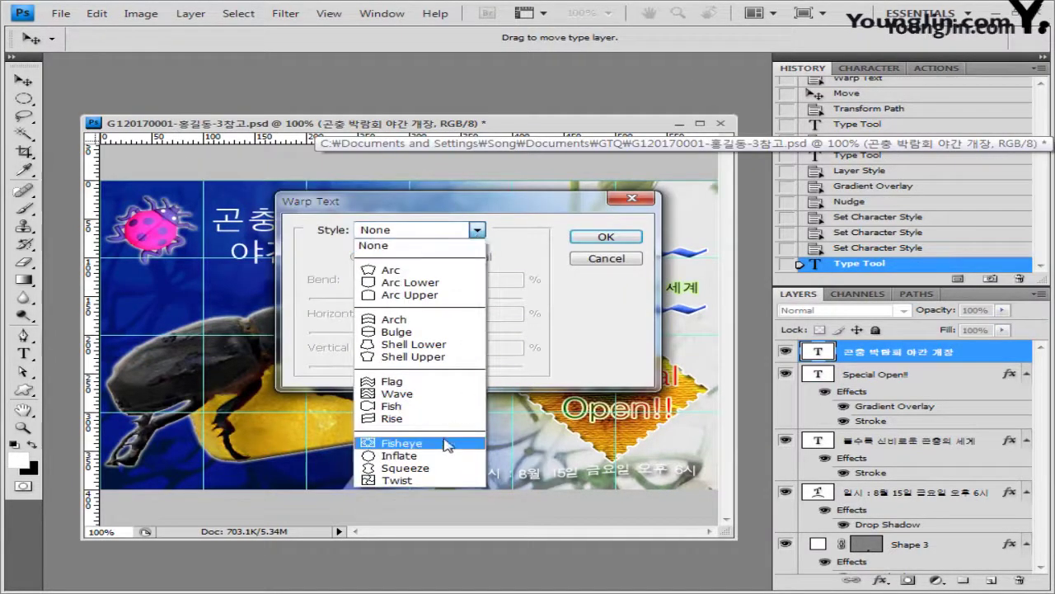
left_click(443, 458)
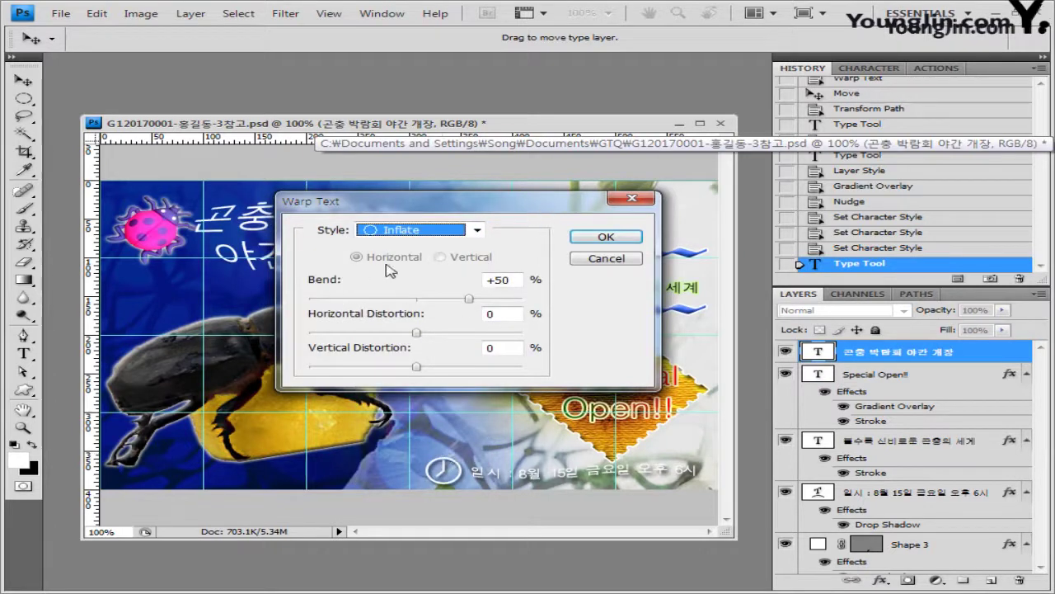
left_click(632, 239)
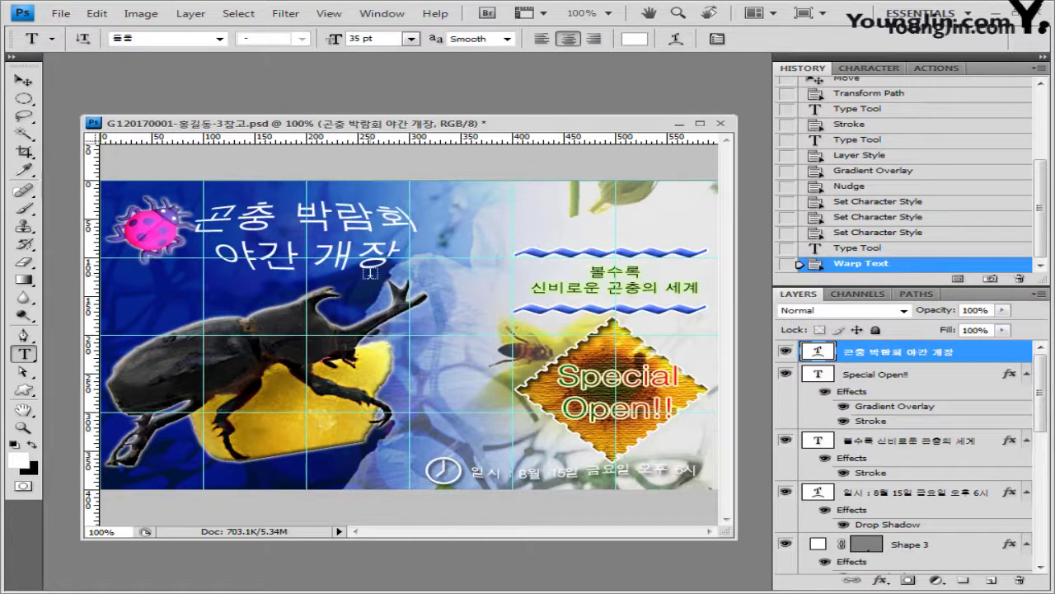
Add an outside Stroke in colour 330000 to the "곤충 박람회 야간 개장" title's layer styles.
double_click(996, 355)
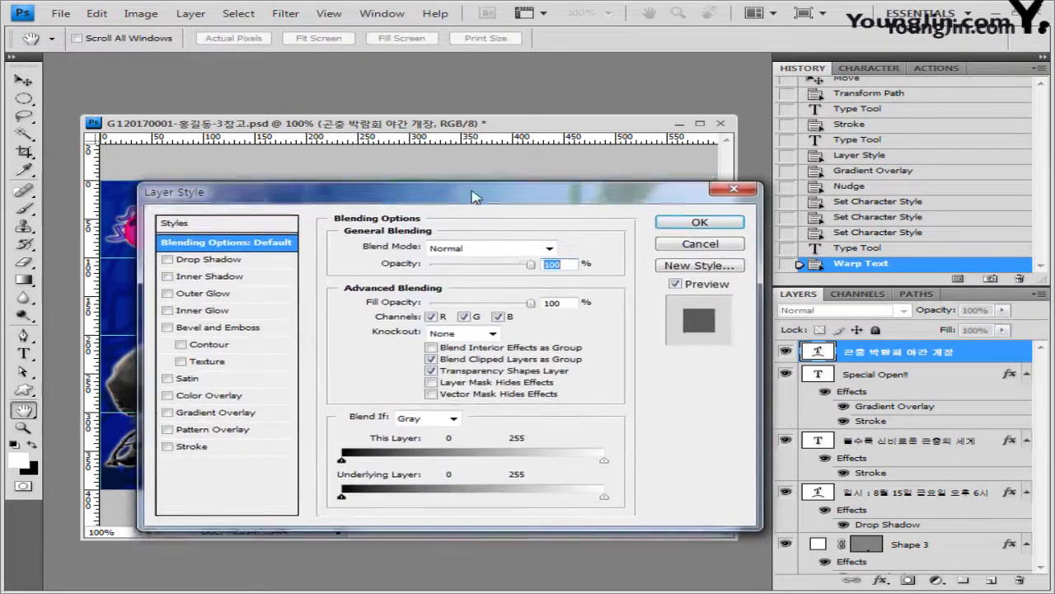
left_click(191, 424)
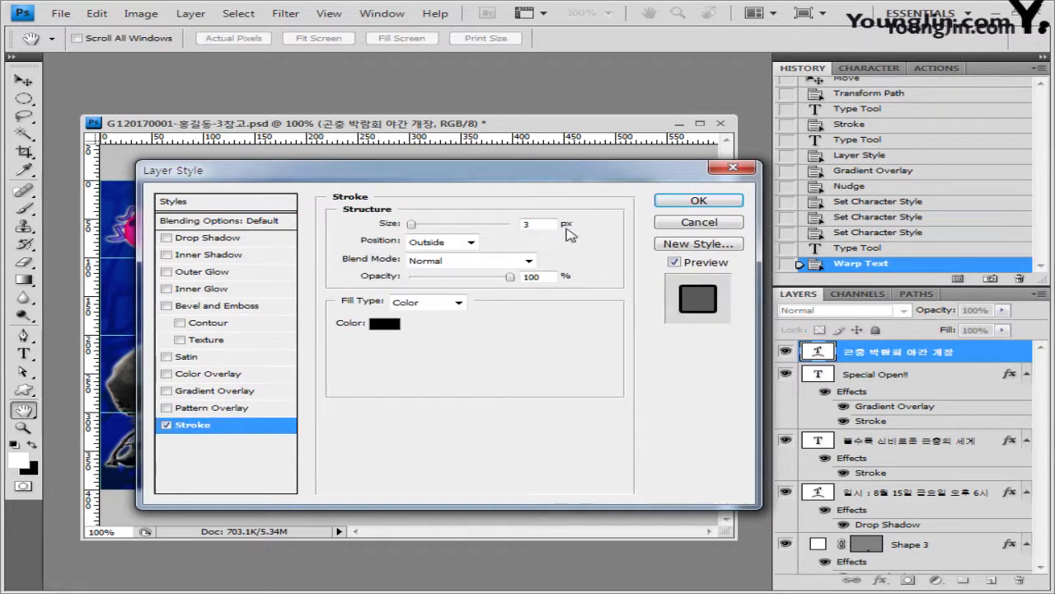
left_click(385, 323)
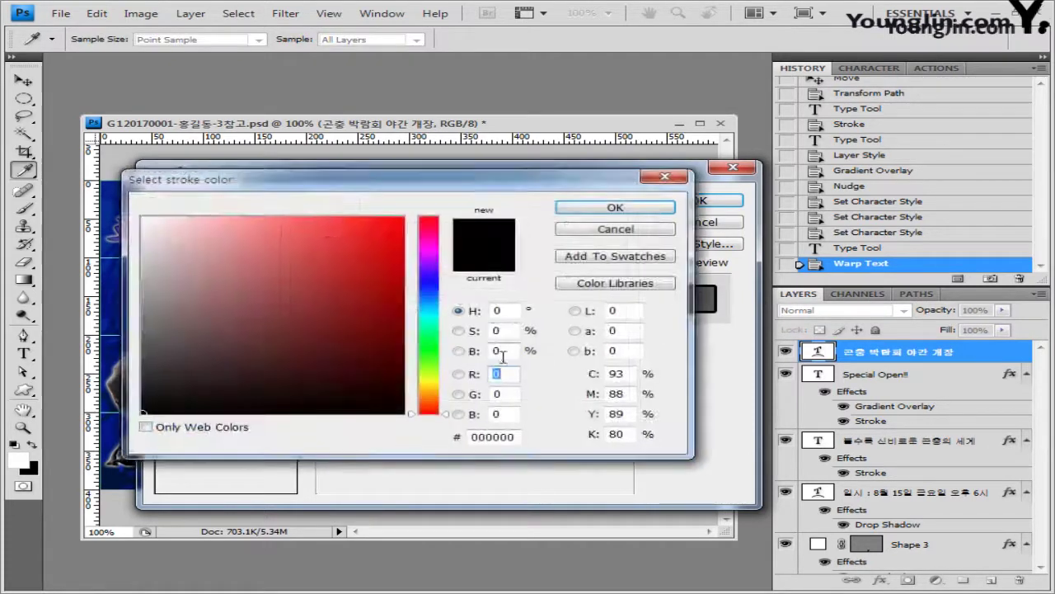
double_click(506, 437)
type("330000")
left_click(641, 208)
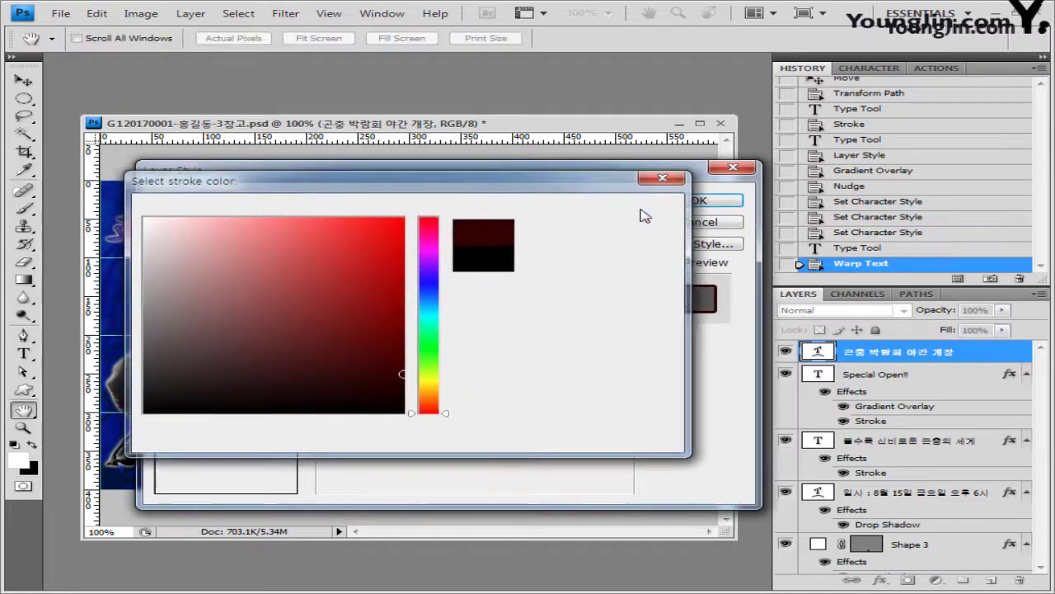
Add a Gradient Overlay to the title and set the gradient's start colour to RGB 51, 255, 255.
left_click(238, 397)
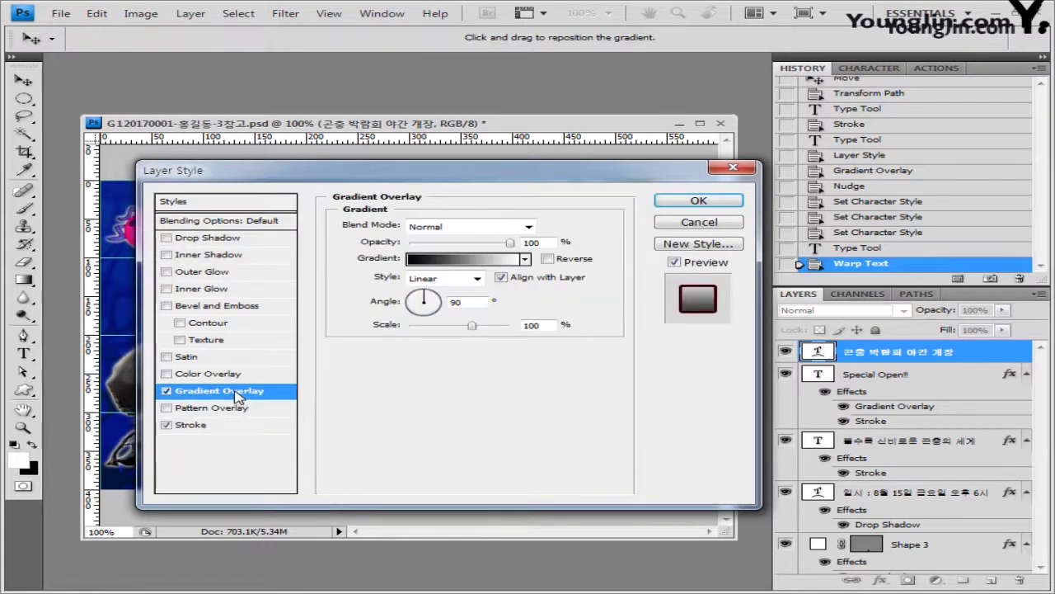
left_click(466, 262)
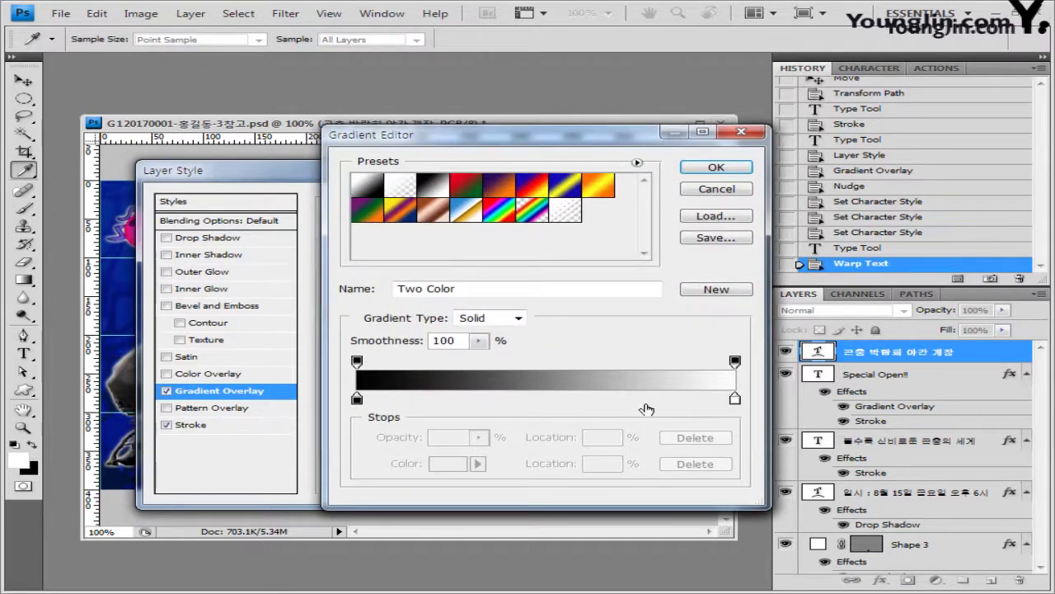
double_click(357, 399)
type("51")
key("Tab")
type("255")
key("Tab")
type("255")
key("Return")
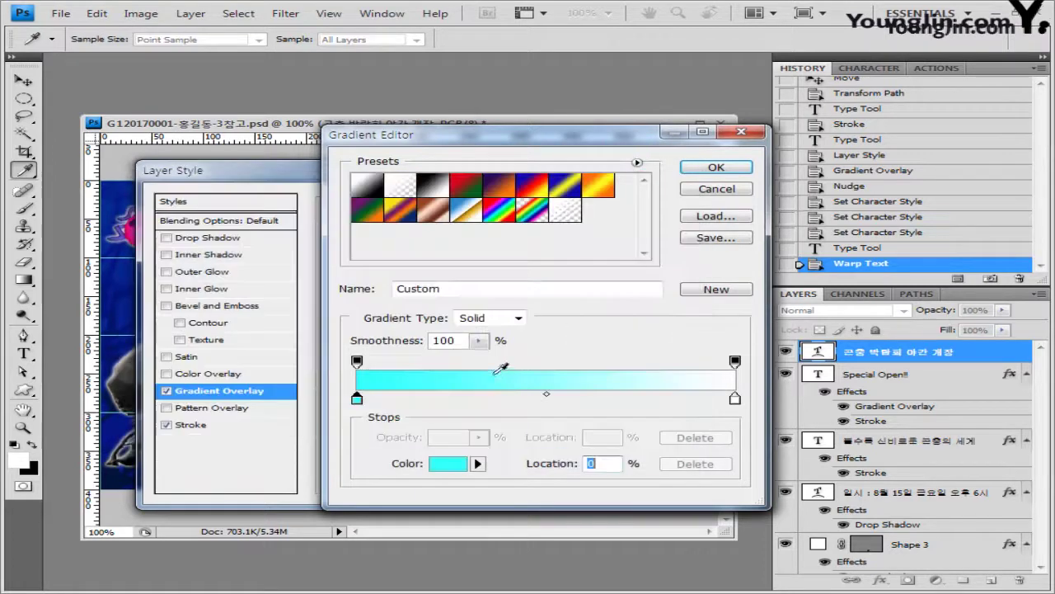
Set the overlay gradient's end colour to cc66ff, give it the Radial style and apply the title's layer styles.
double_click(735, 399)
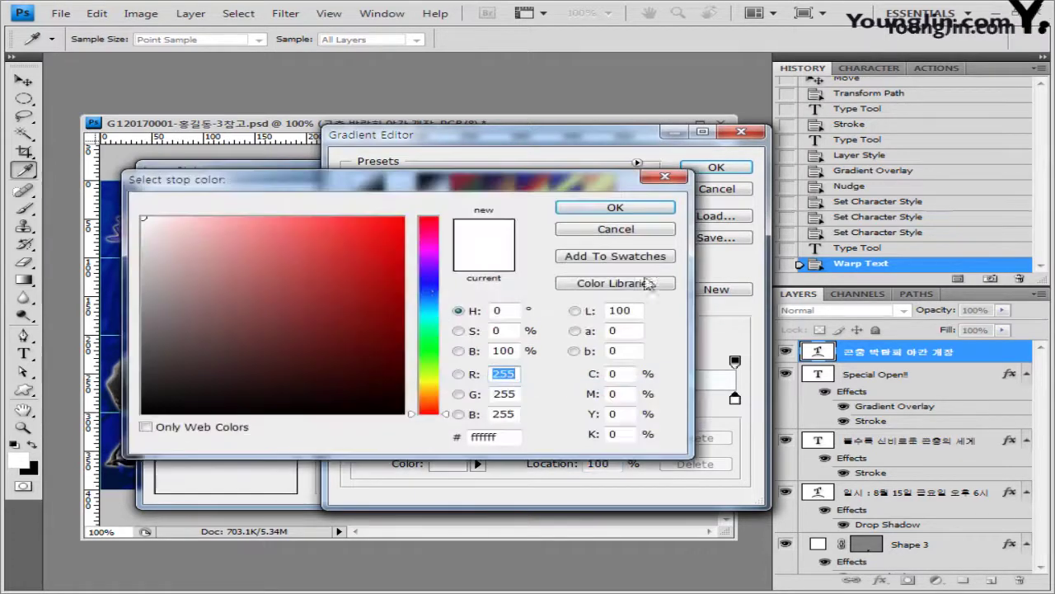
type("cc66ff")
left_click(645, 210)
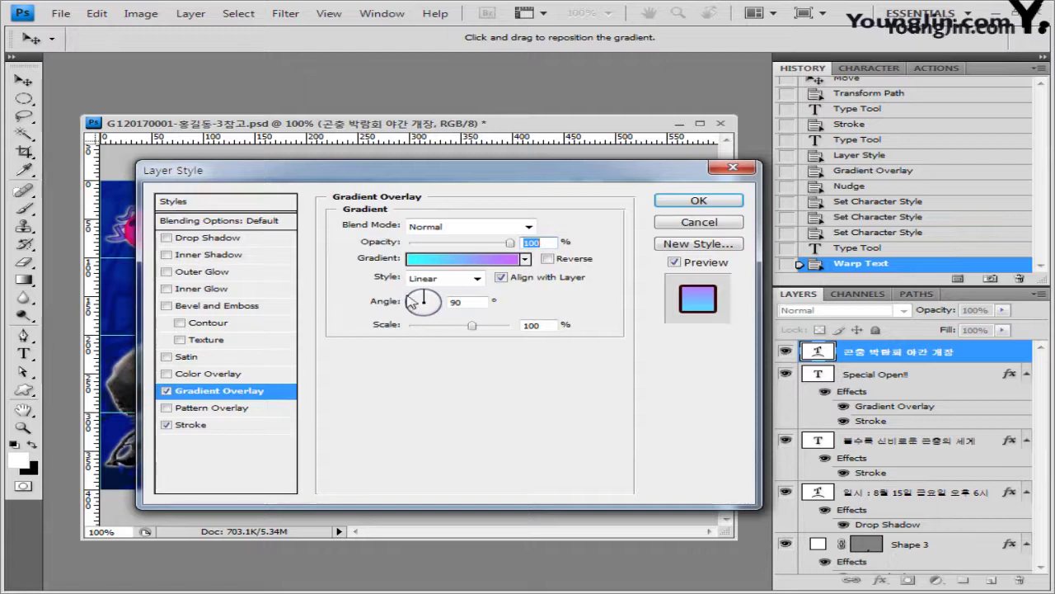
left_click(476, 278)
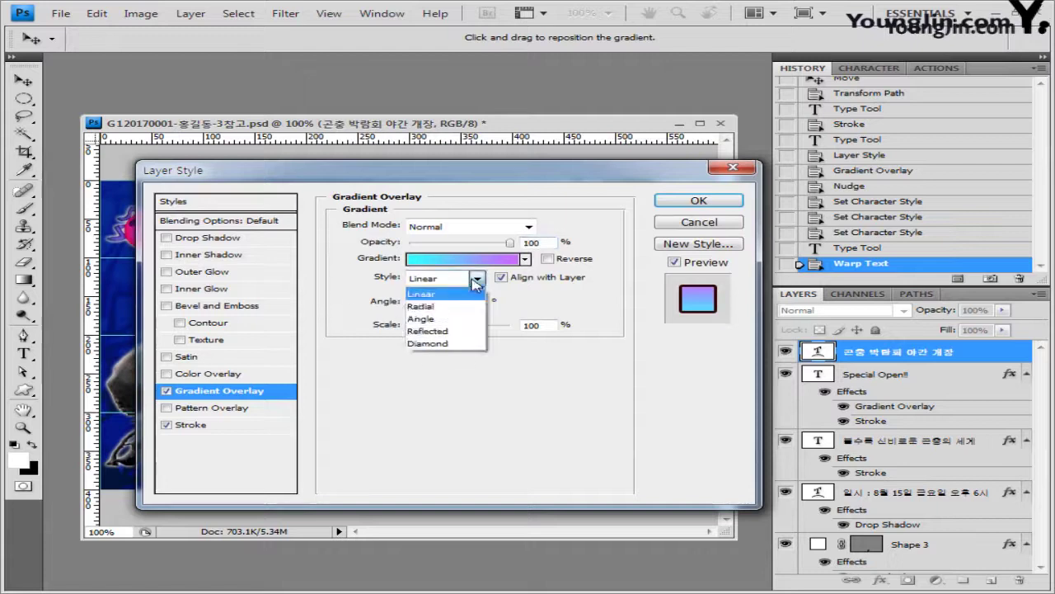
left_click(438, 307)
left_click(716, 204)
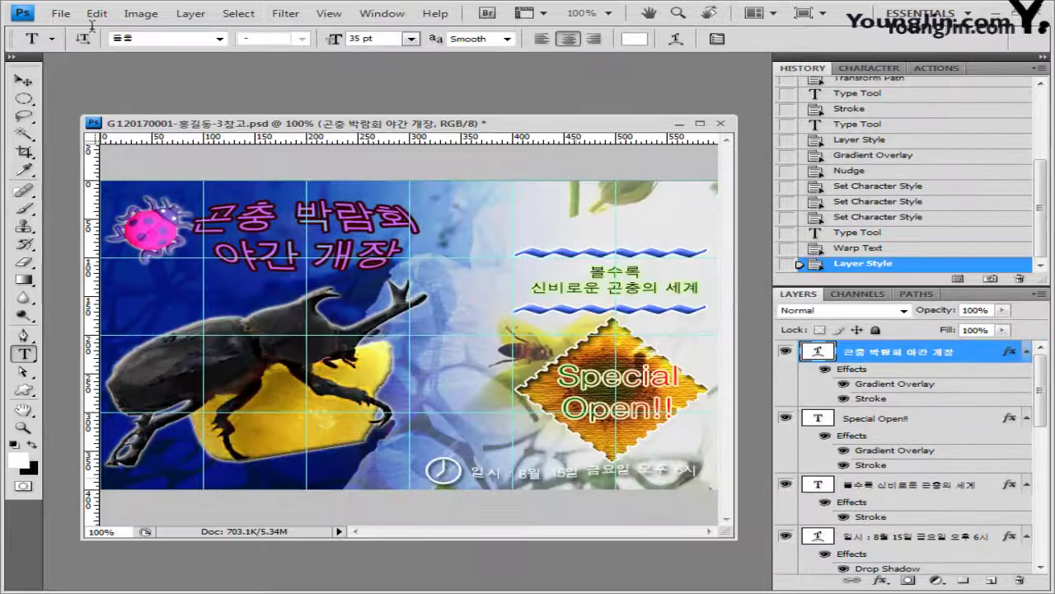
Save the finished layered composition to its existing PSD file.
left_click(61, 14)
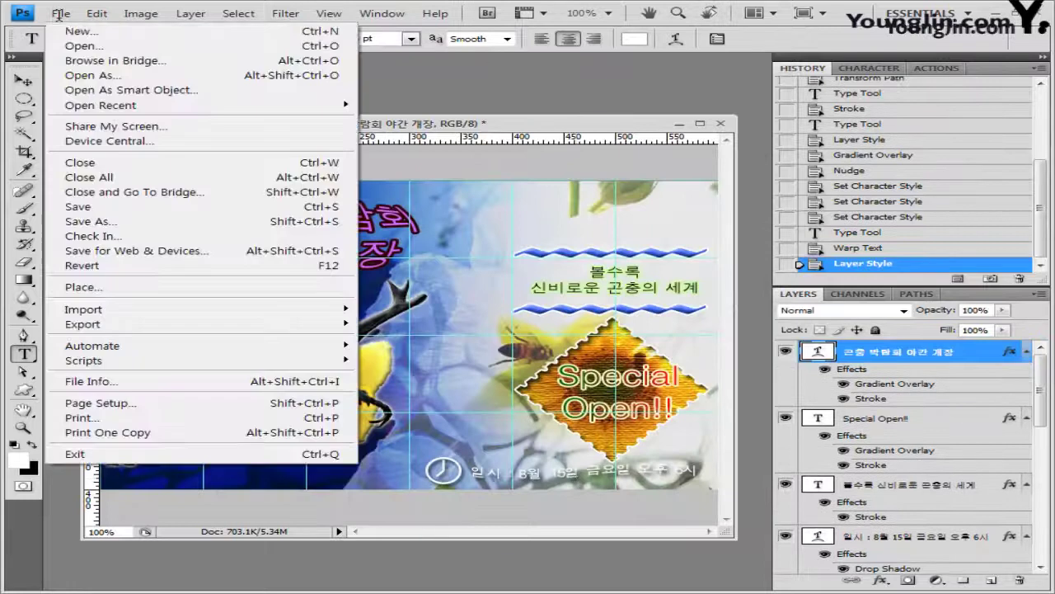
left_click(86, 206)
left_click(757, 188)
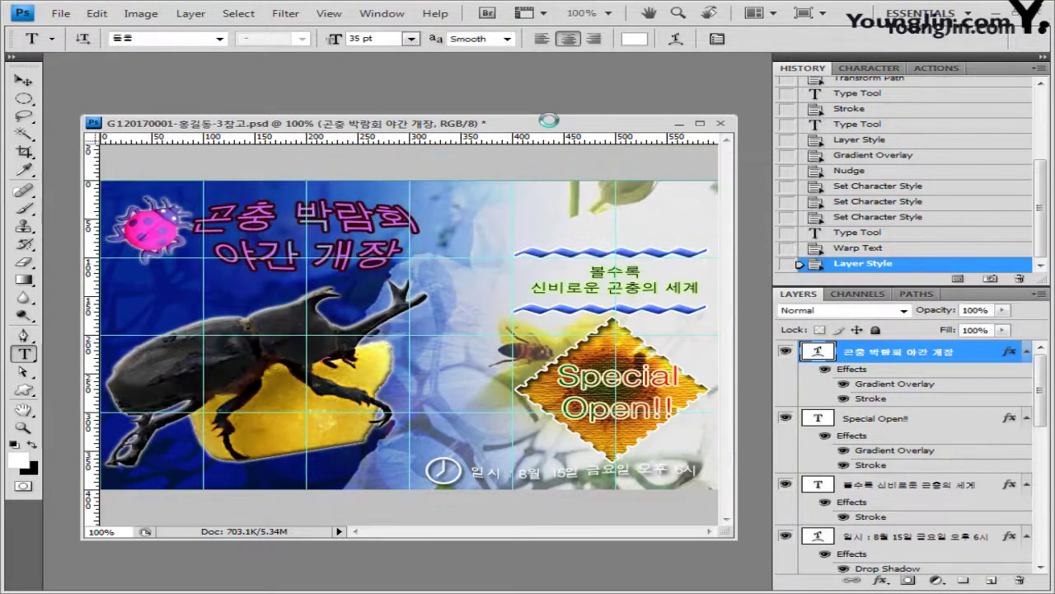
Save a JPEG copy in the GTQ folder with "참고" removed from the file name and the image quality lowered.
left_click(62, 14)
left_click(91, 223)
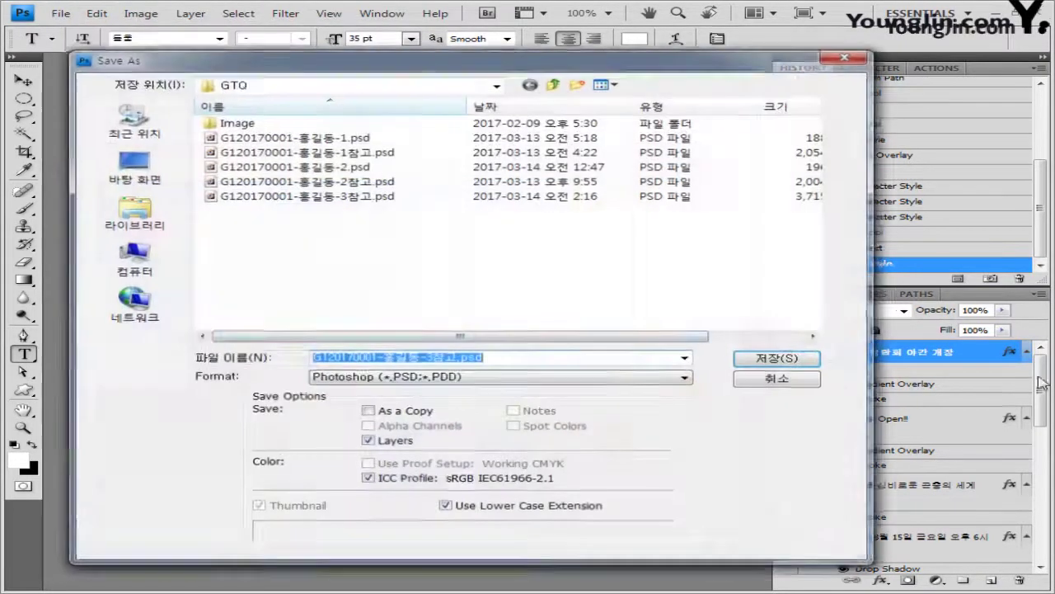
left_click(449, 377)
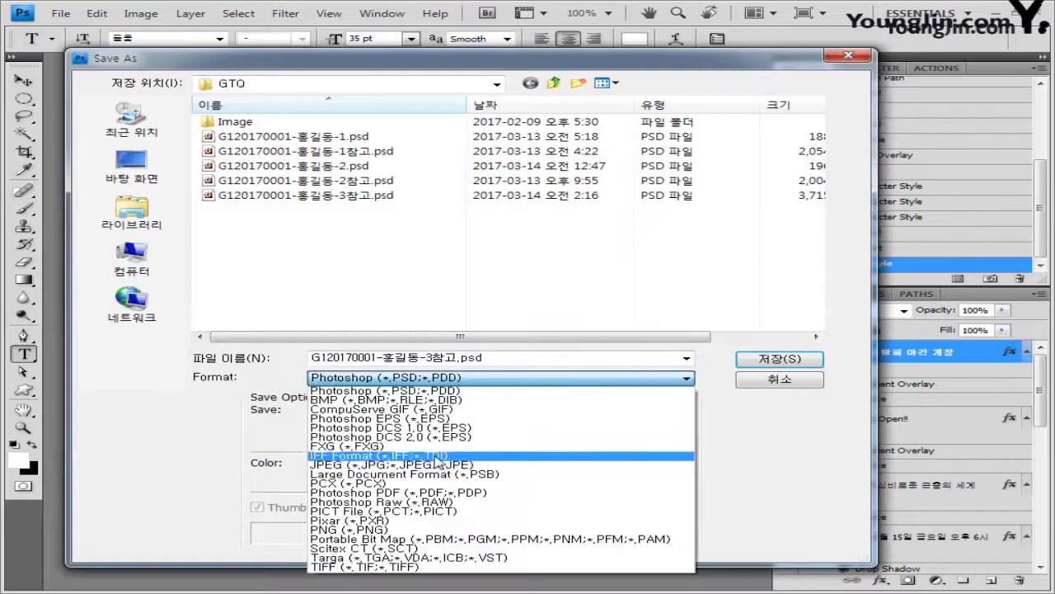
left_click(437, 465)
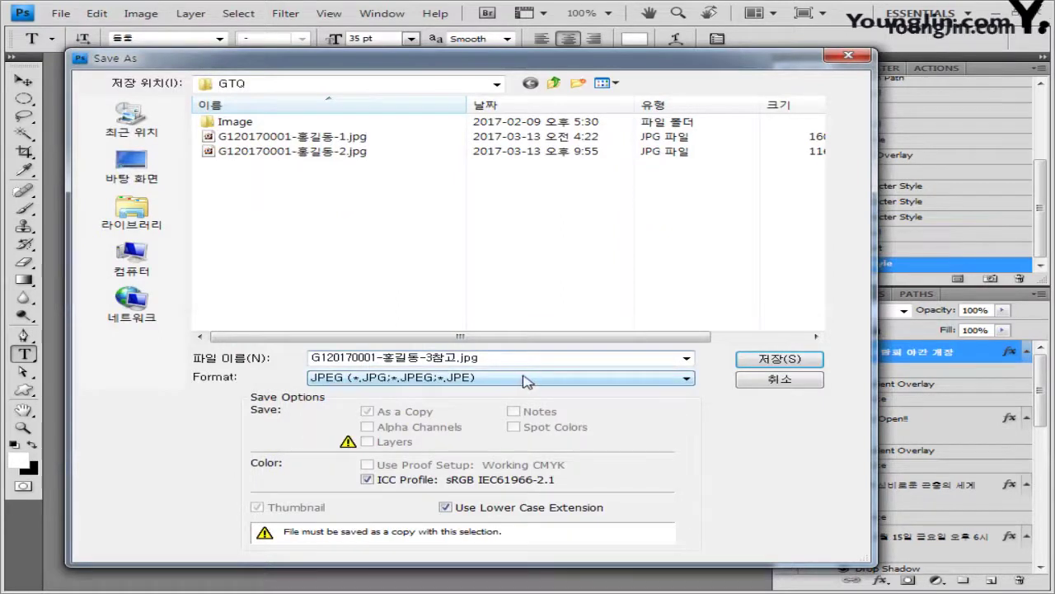
left_click(464, 357)
key("BackSpace")
key("BackSpace")
left_click(780, 359)
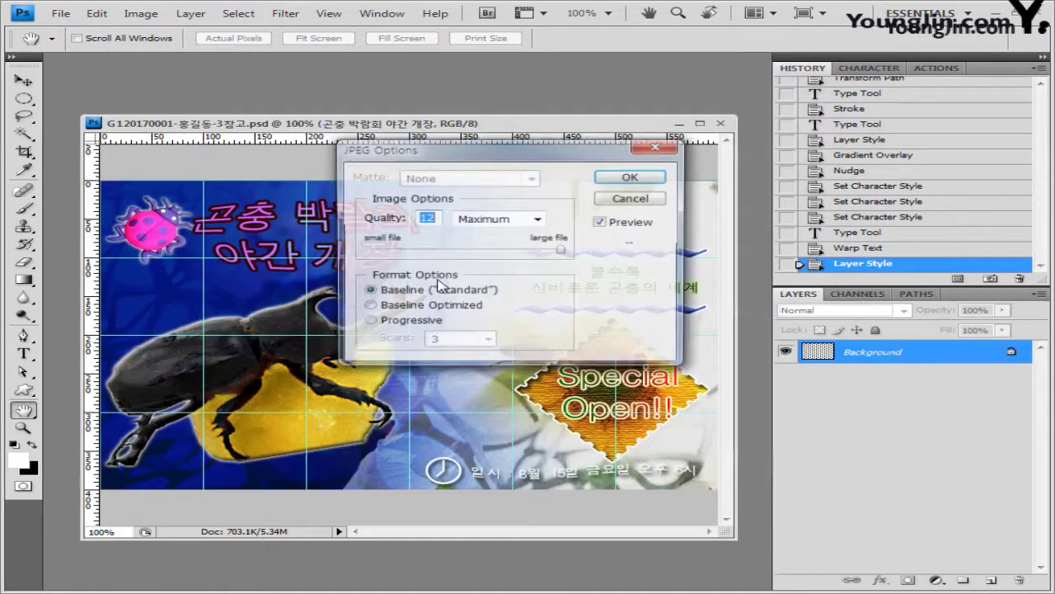
left_click_drag(542, 253, 524, 251)
left_click(632, 198)
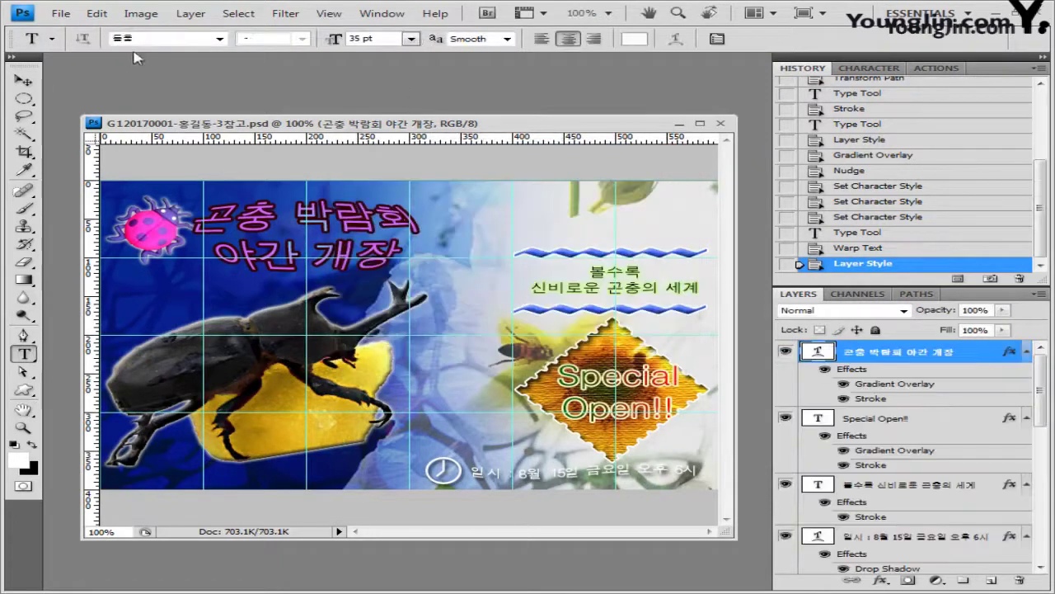
Resize the whole image to 60 × 40 pixels with proportions constrained.
left_click(140, 13)
left_click(208, 128)
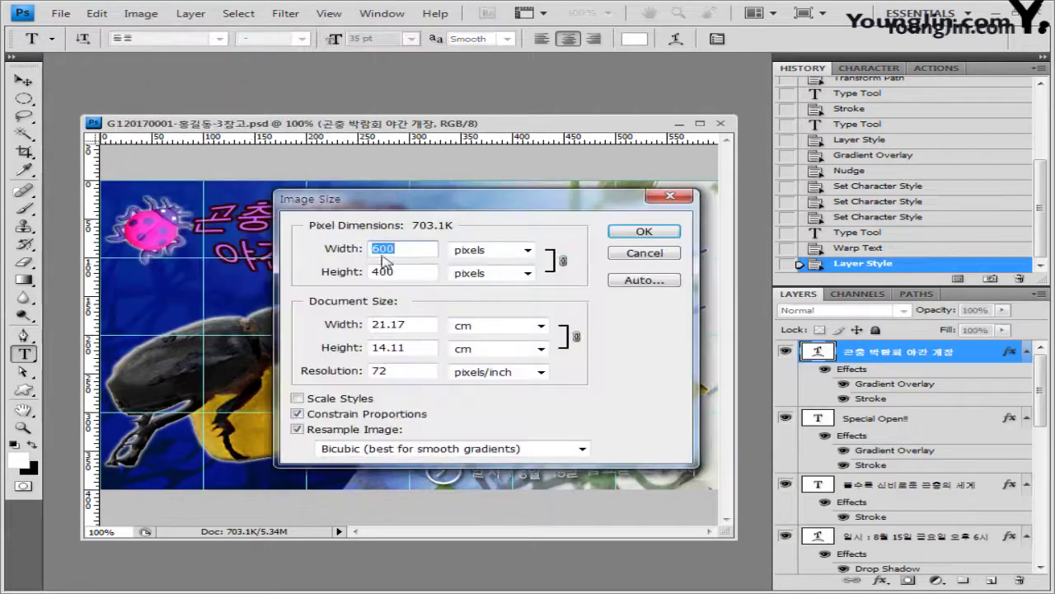
type("60")
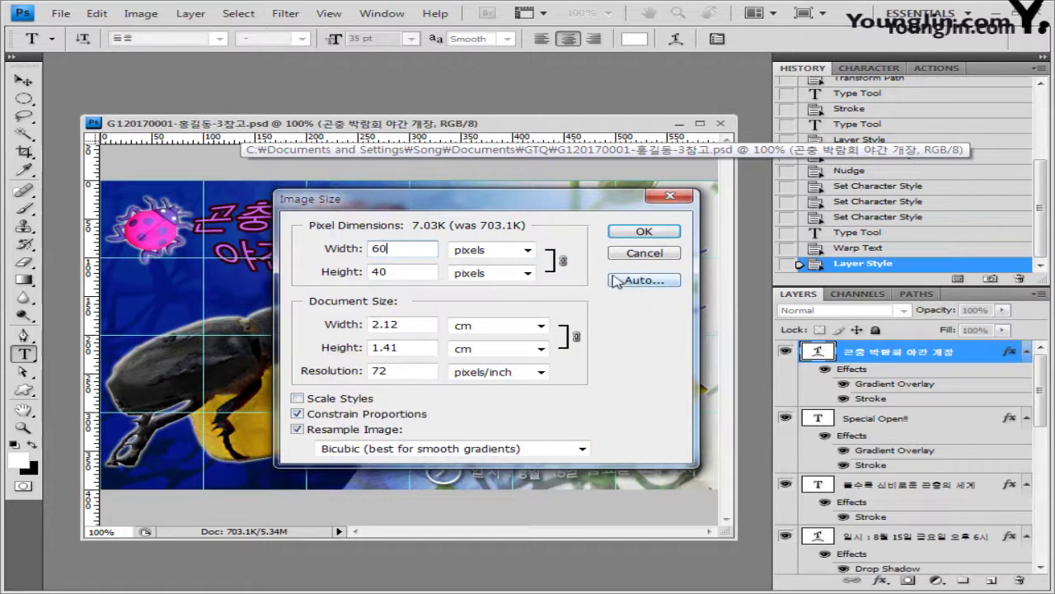
left_click(644, 232)
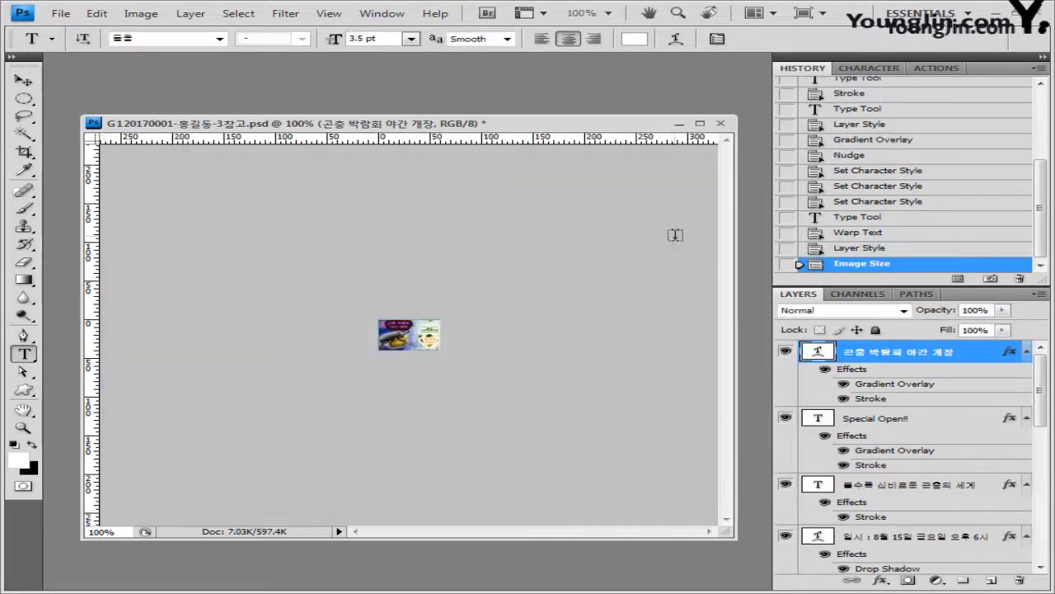
Save the reduced image as a separate PSD in the GTQ folder with "참고" removed from its file name, and close it.
left_click(63, 15)
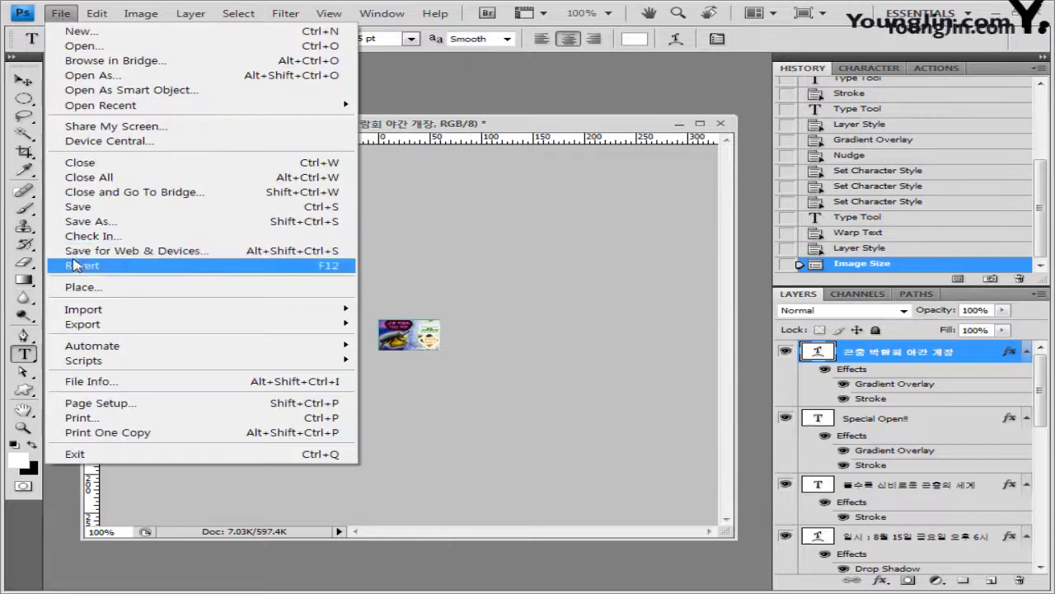
left_click(91, 221)
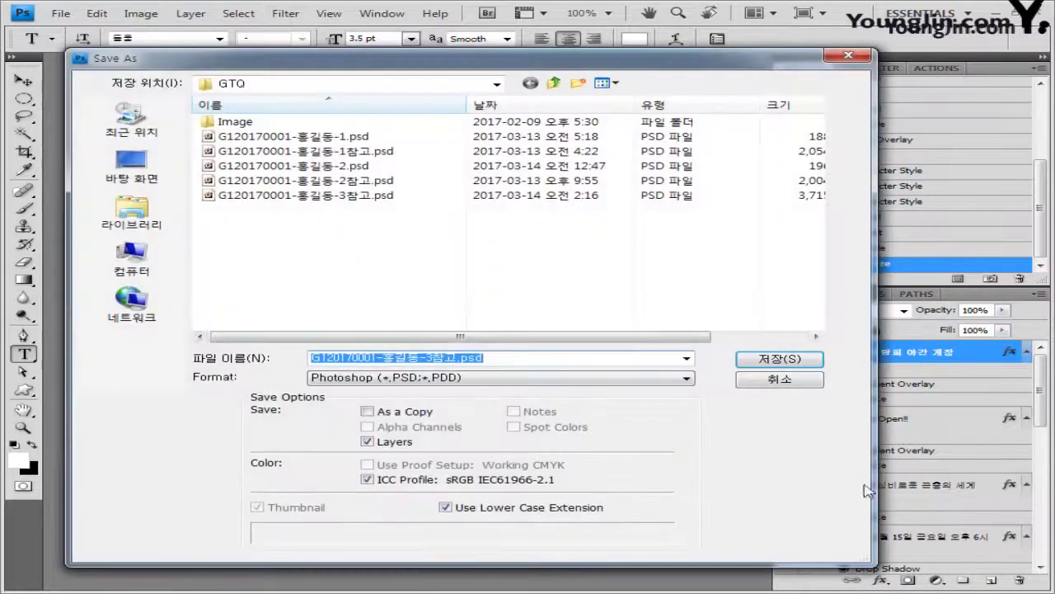
left_click(460, 359)
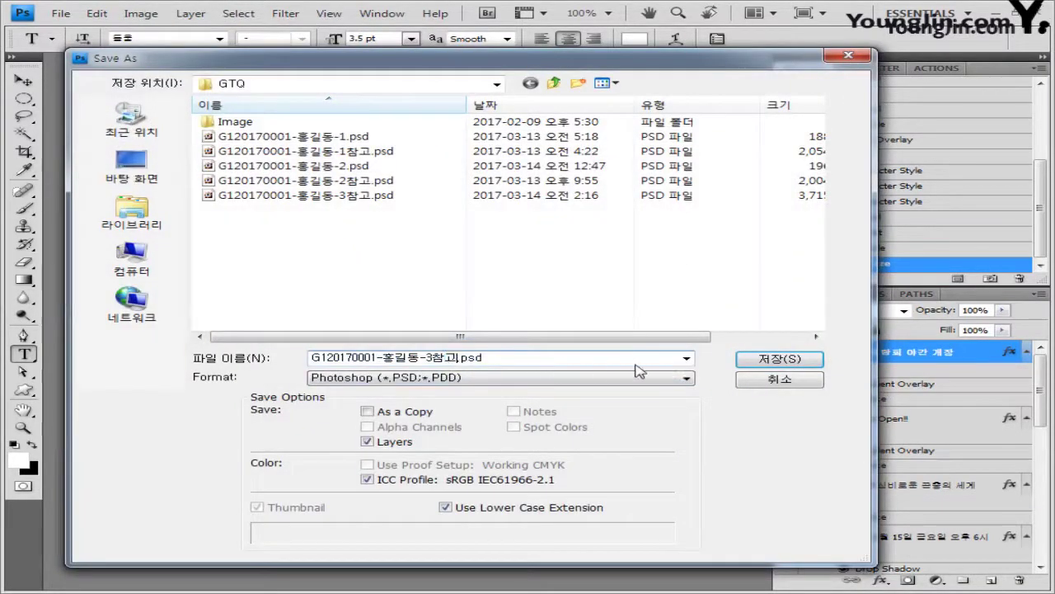
key("BackSpace")
key("BackSpace")
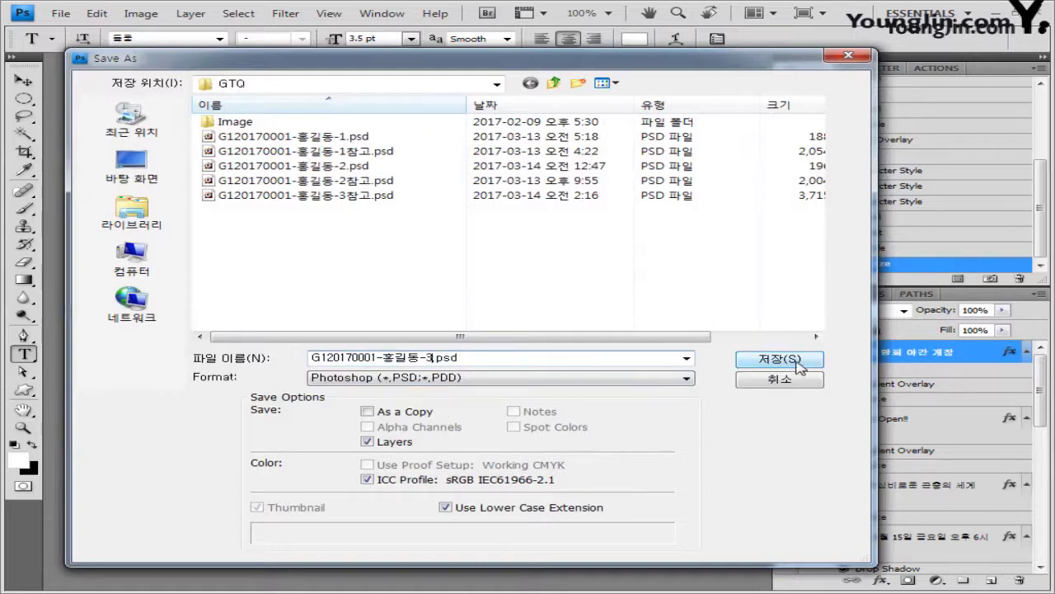
left_click(800, 367)
left_click(759, 190)
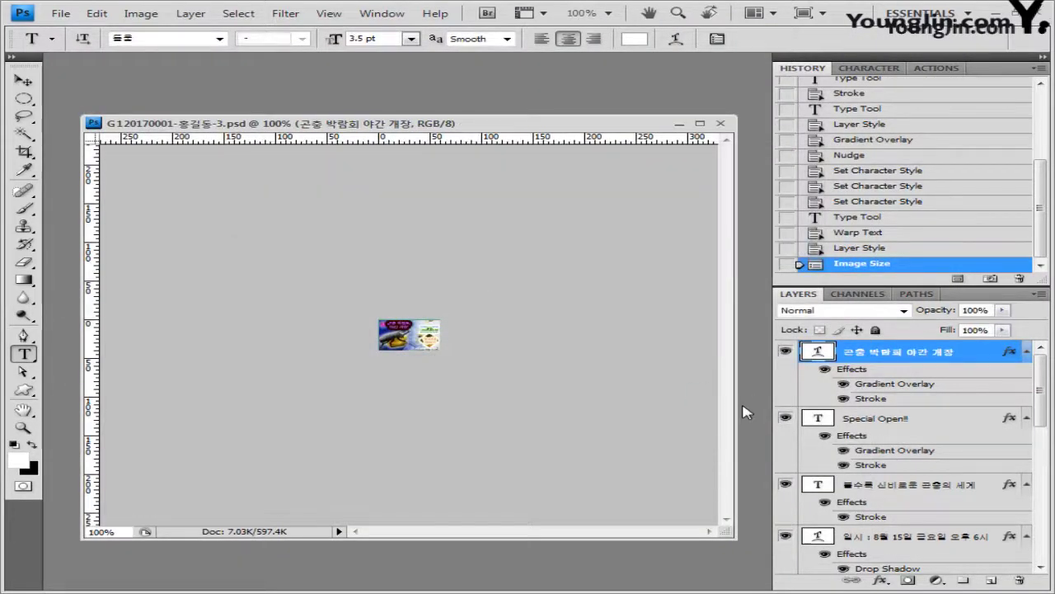
left_click(720, 122)
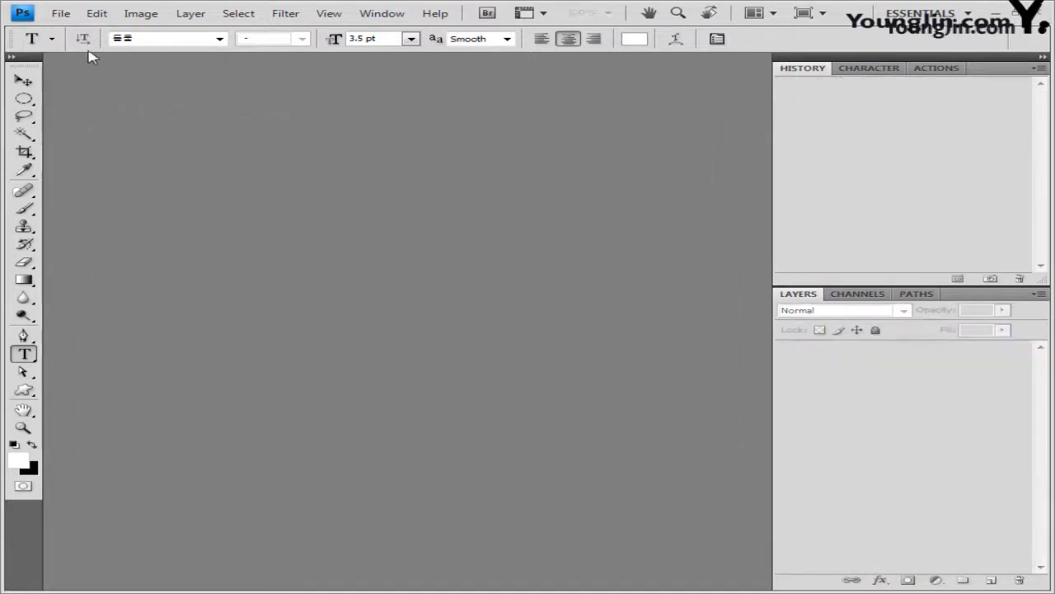
Create a new 600 × 400 pixel document at 72 pixels/inch in RGB with a white background, and float its window.
left_click(60, 13)
left_click(142, 40)
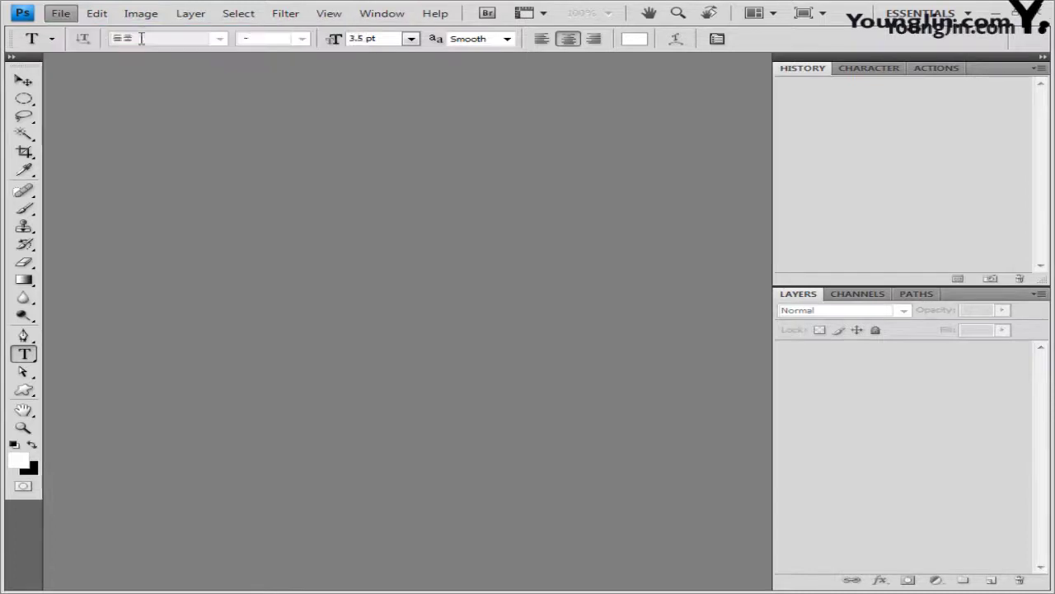
double_click(352, 224)
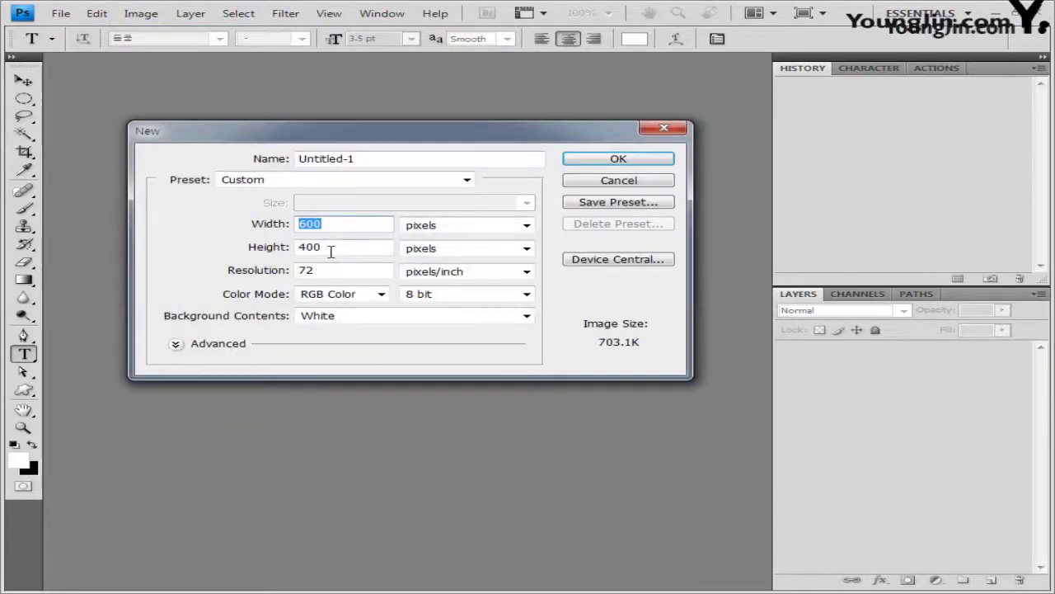
double_click(330, 250)
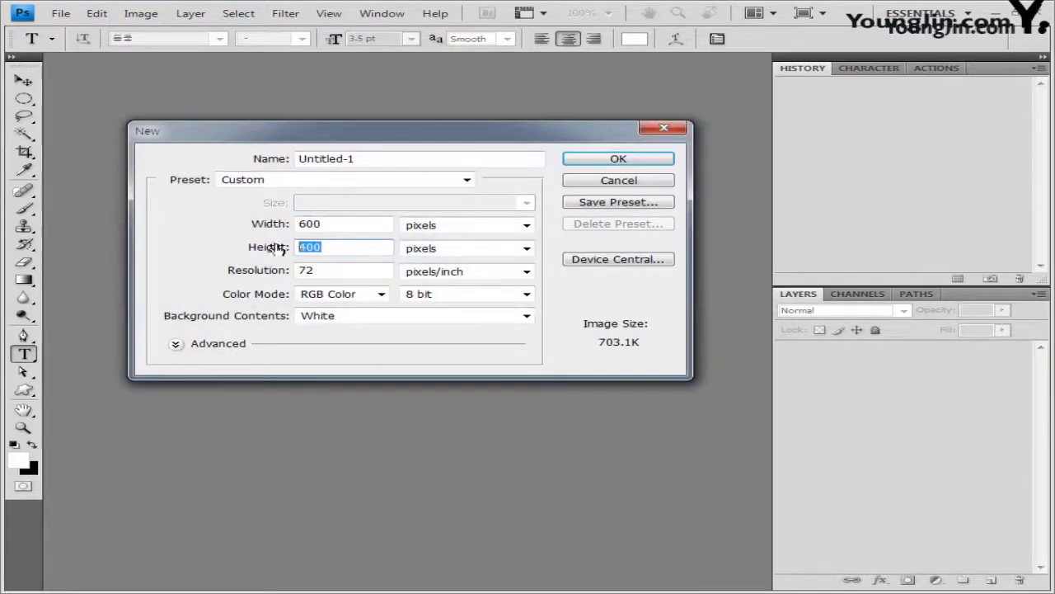
left_click(648, 163)
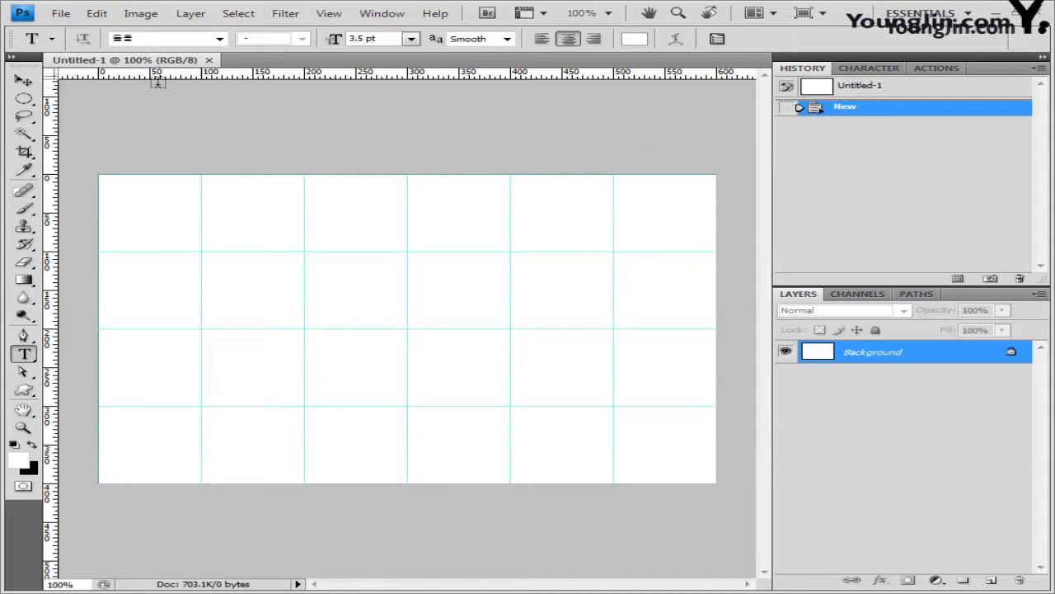
left_click_drag(165, 61, 266, 195)
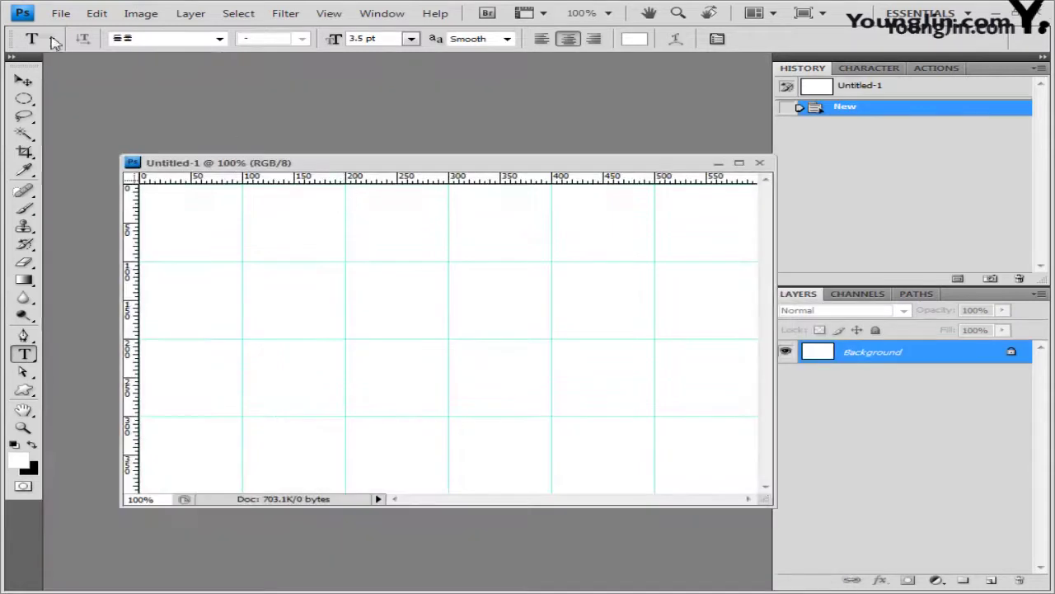
Save the new document as a PSD in the GTQ folder, using the exam file name ending in "-4참고".
left_click(61, 14)
left_click(91, 221)
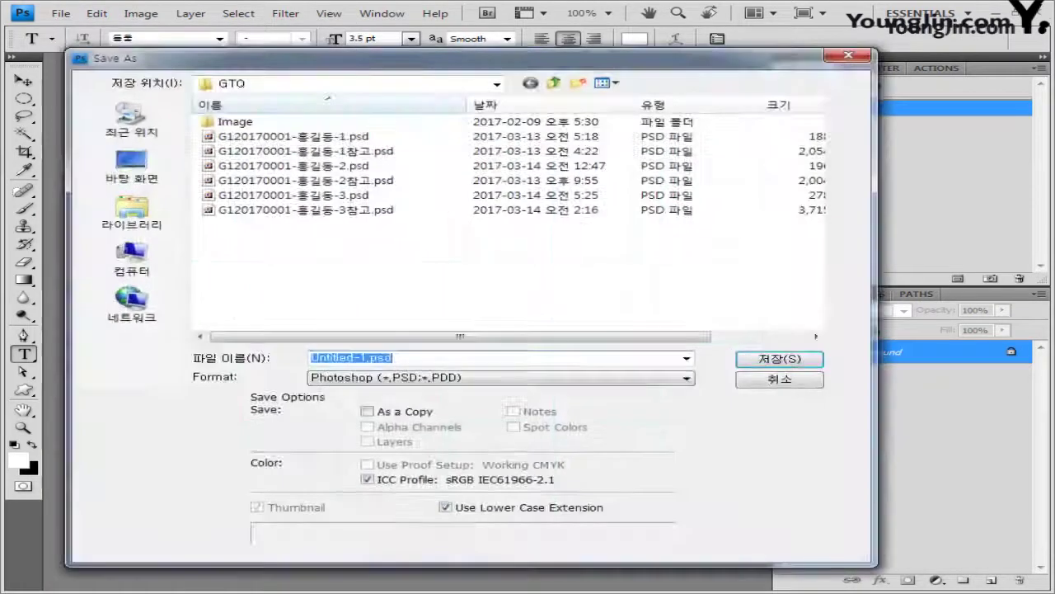
type("G120170001-홍길동-4참고")
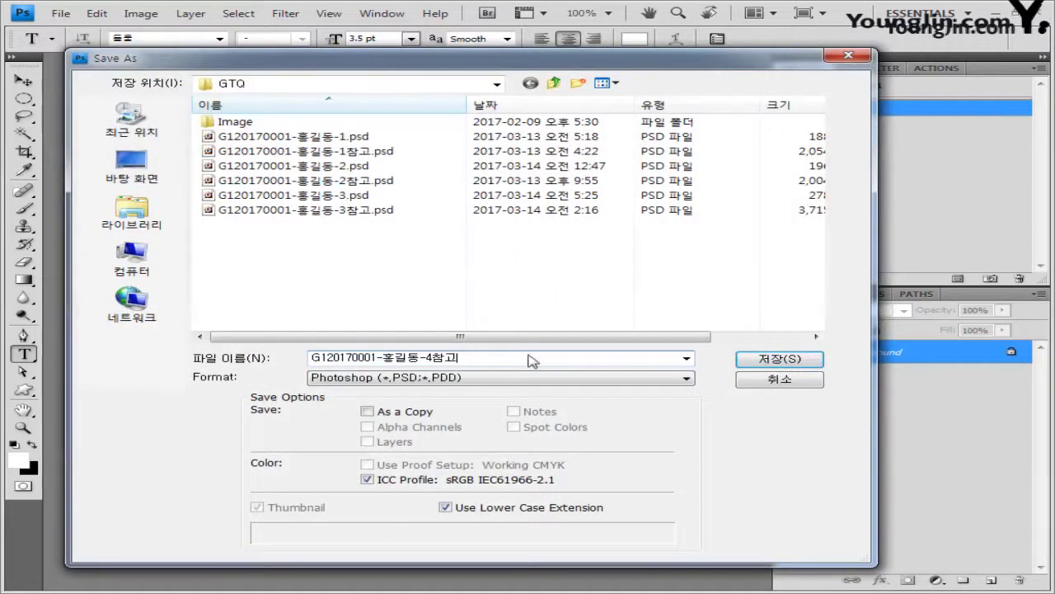
left_click(780, 360)
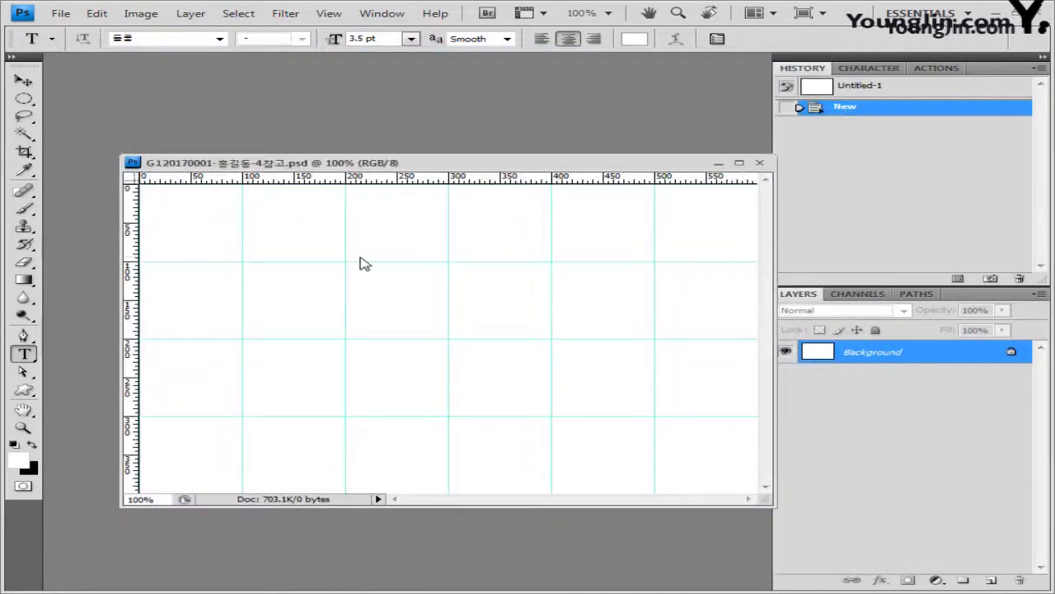
Choose the Foreground to Background preset for the Gradient tool and shift the document window slightly.
left_click(23, 279)
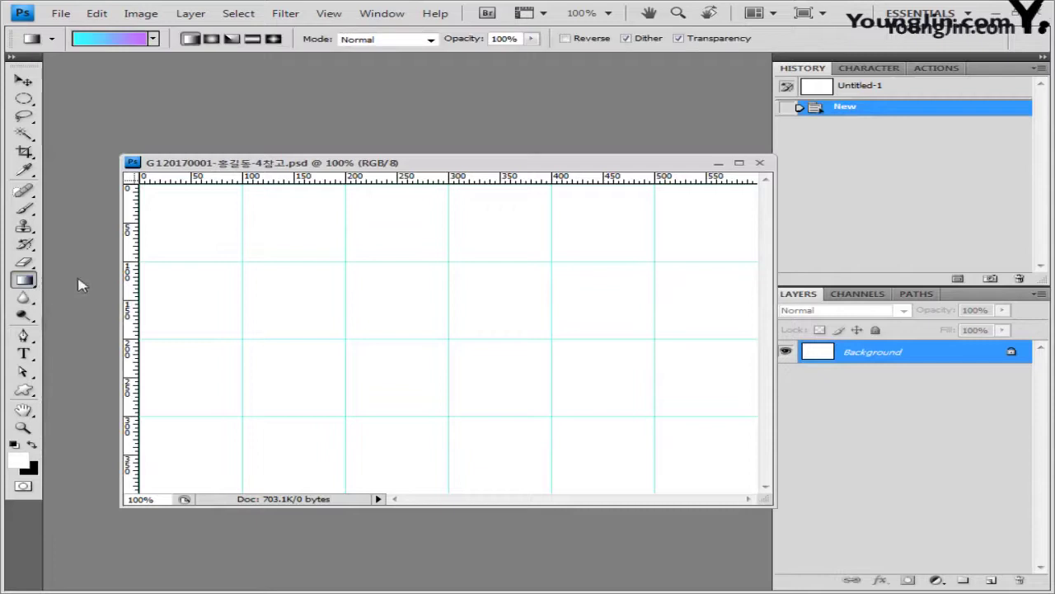
left_click(114, 41)
left_click_drag(518, 142, 375, 140)
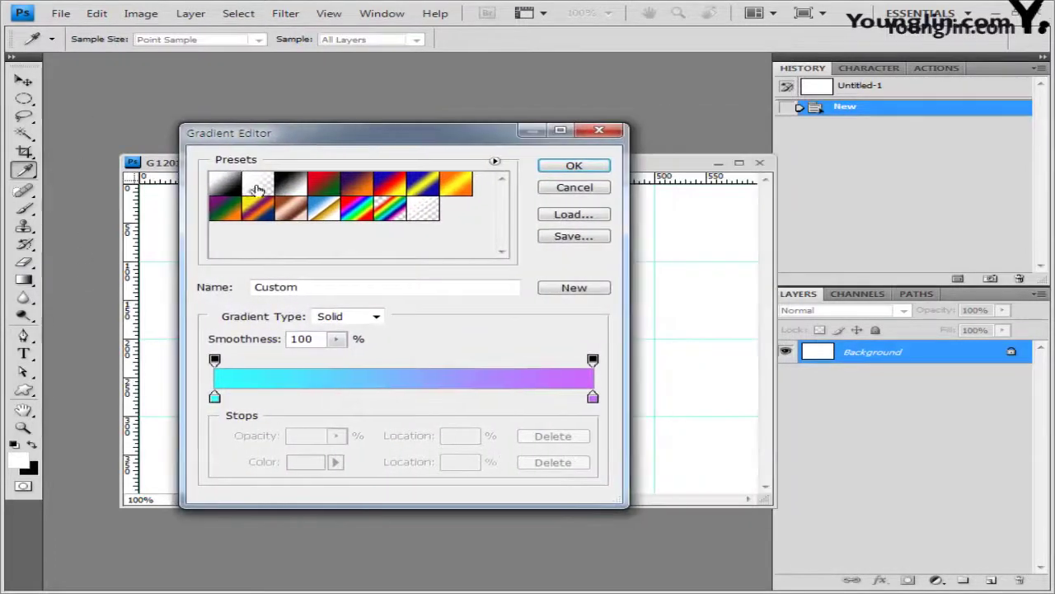
left_click(224, 185)
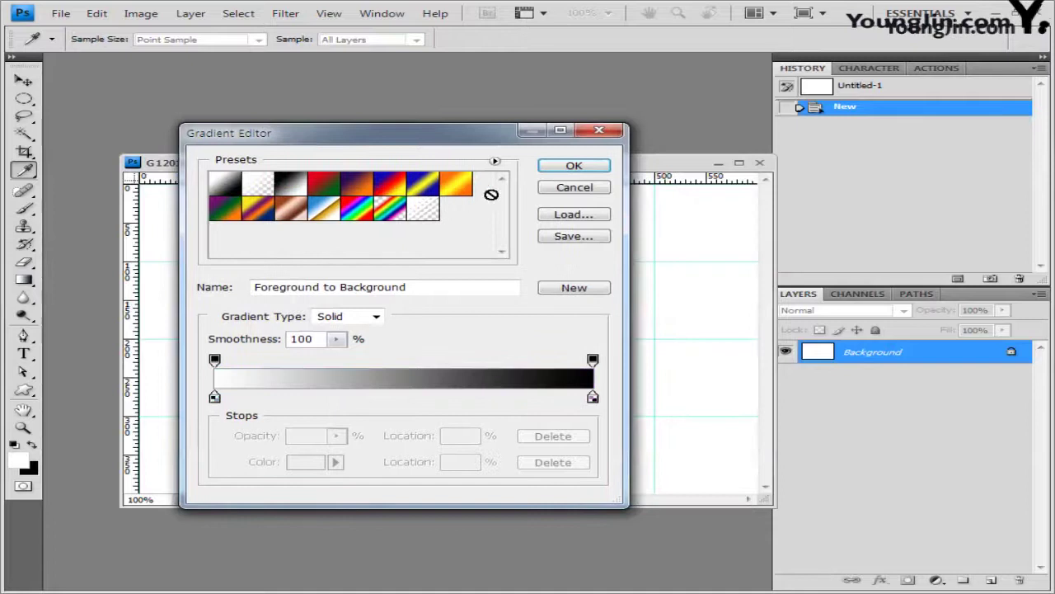
left_click(575, 168)
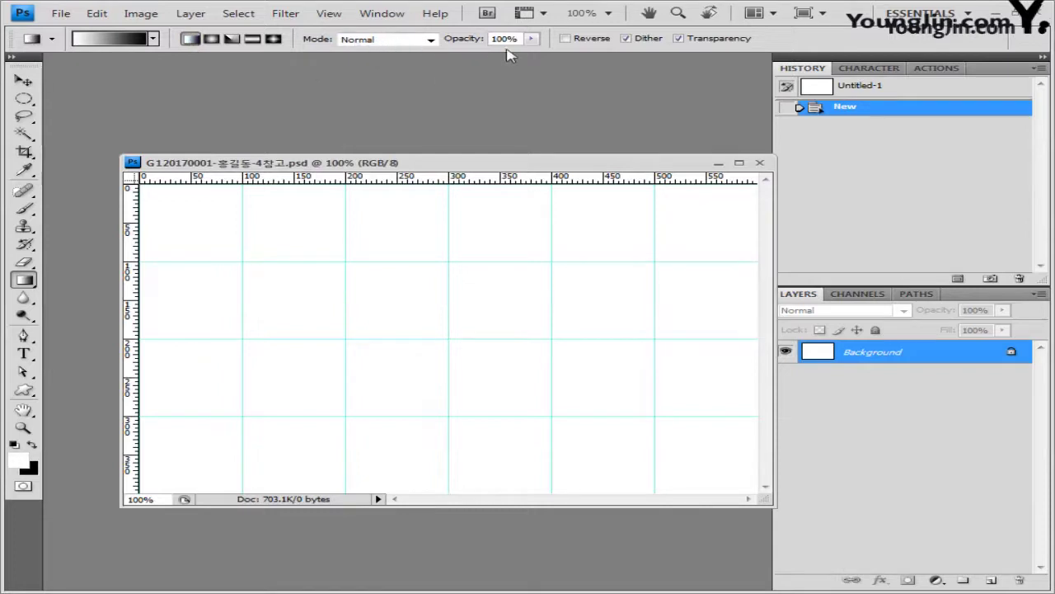
left_click_drag(515, 166, 496, 155)
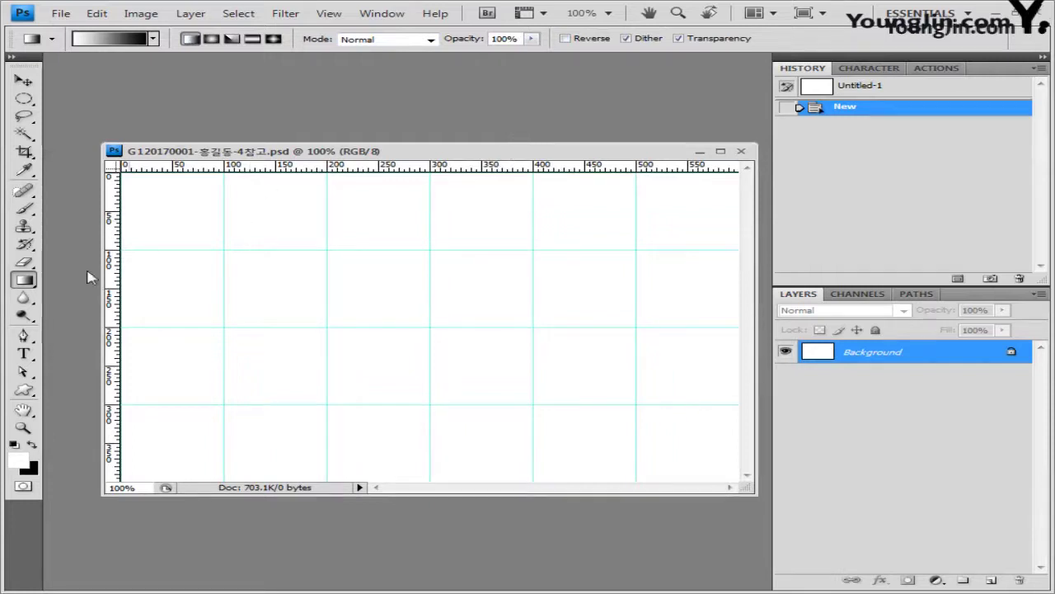
Set the start colour of the Gradient tool's gradient to 006699.
left_click(115, 40)
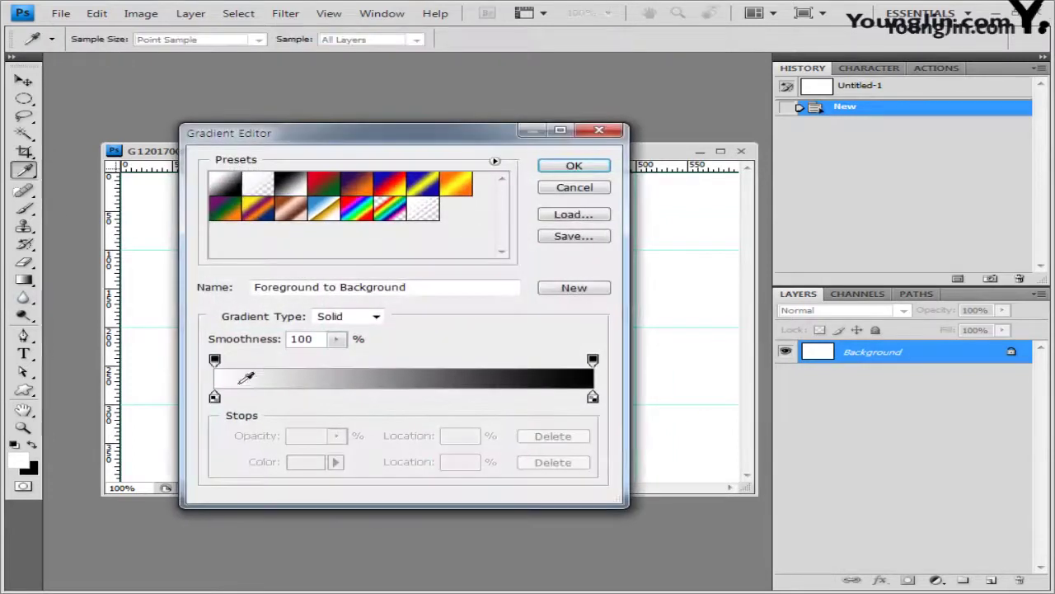
double_click(214, 398)
left_click(478, 435)
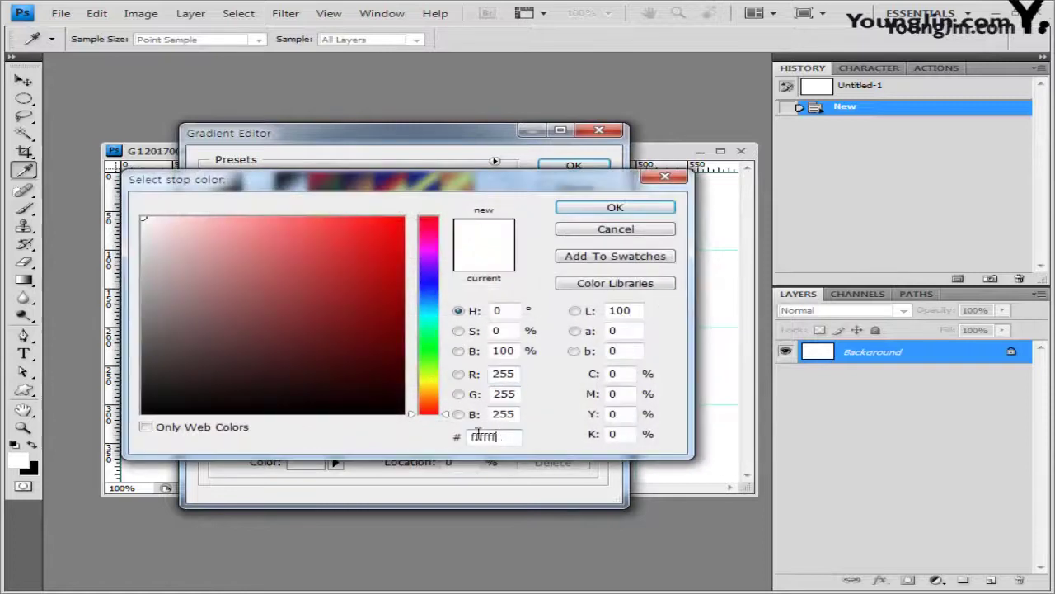
double_click(478, 435)
type("006699")
left_click(629, 211)
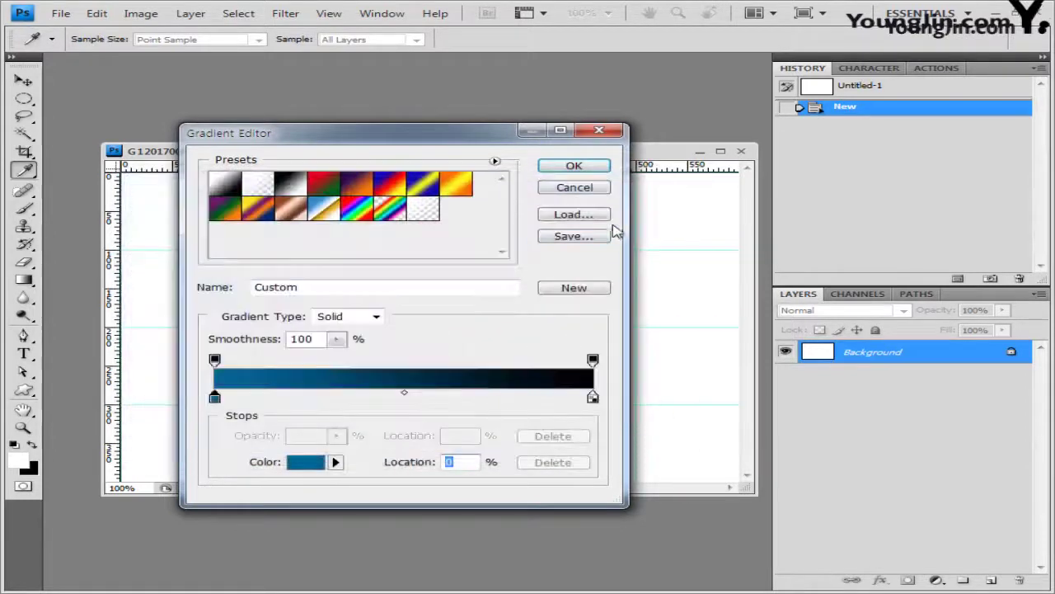
Set the gradient's end colour to ffcc00 and fill the Background layer with a vertical linear gradient, blue above and yellow below.
left_click(594, 399)
double_click(594, 400)
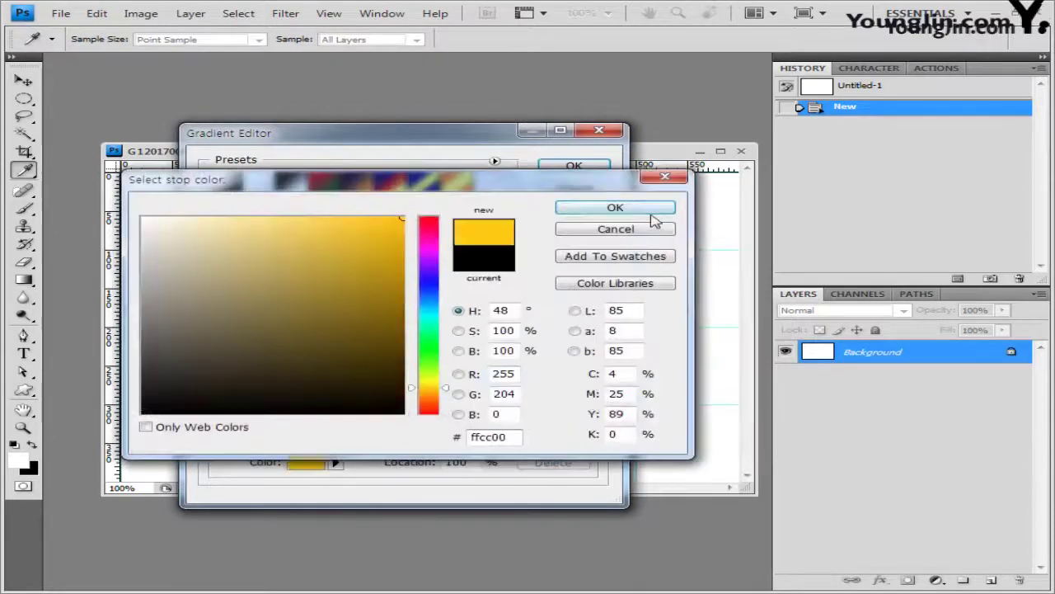
left_click(651, 213)
left_click(575, 166)
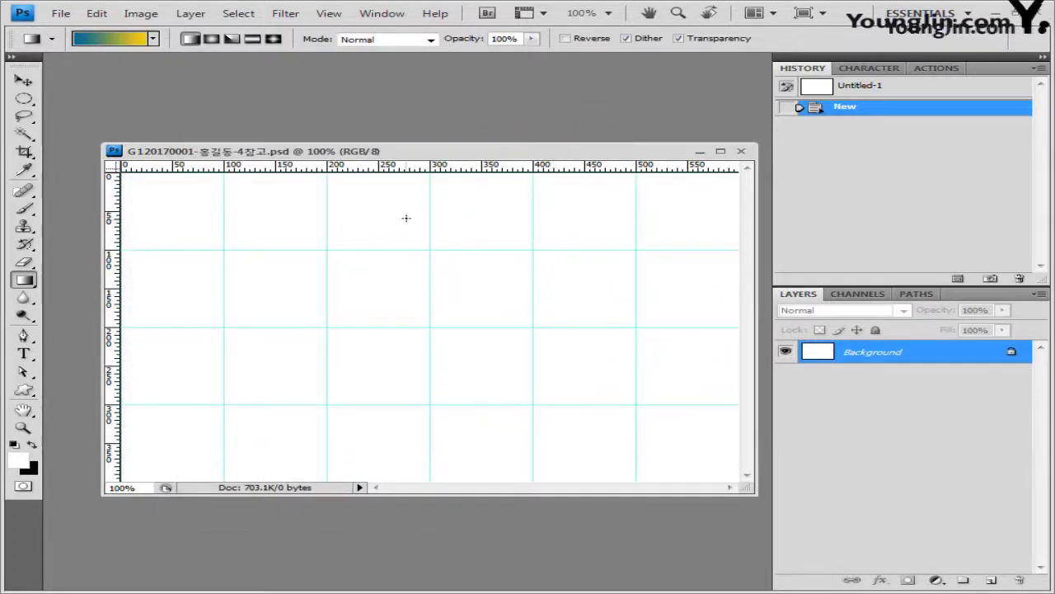
left_click_drag(404, 217, 406, 439)
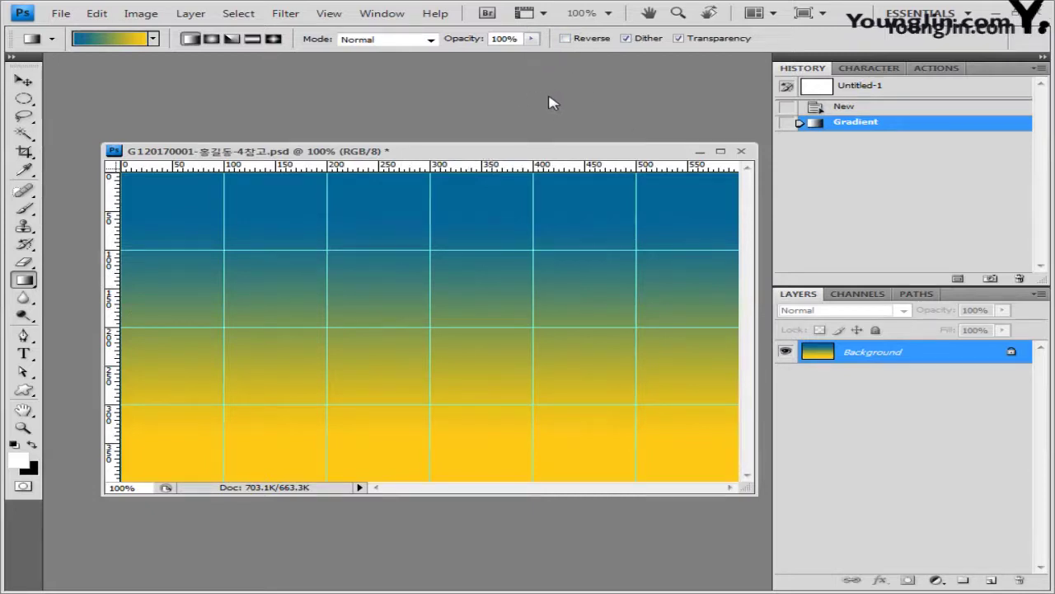
Copy the whole spider web photo 1급-12.jpg from the Image folder, close it and paste it into the gradient document.
left_click(61, 13)
left_click(71, 44)
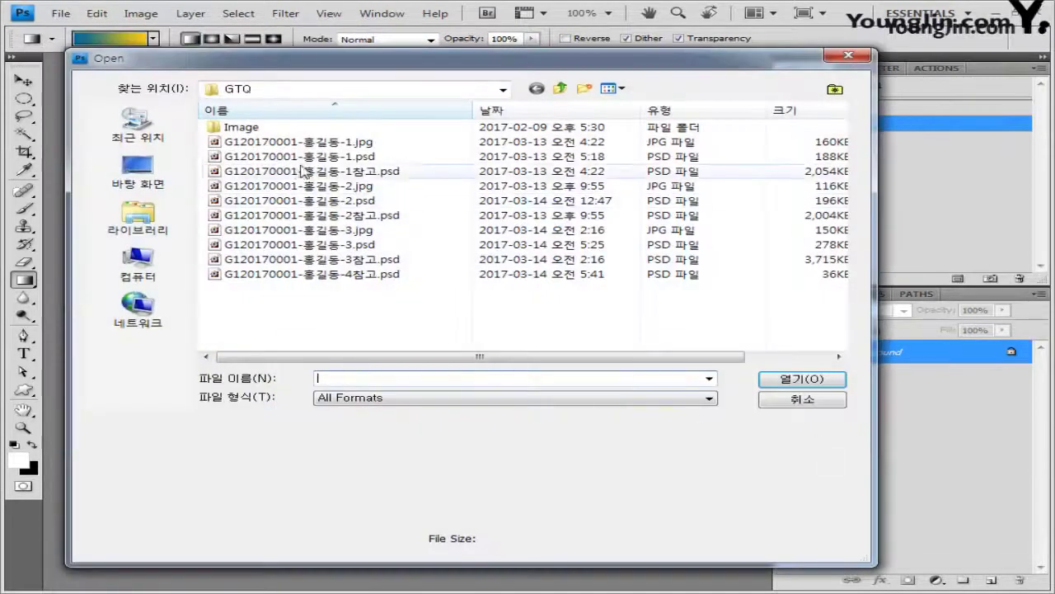
double_click(262, 128)
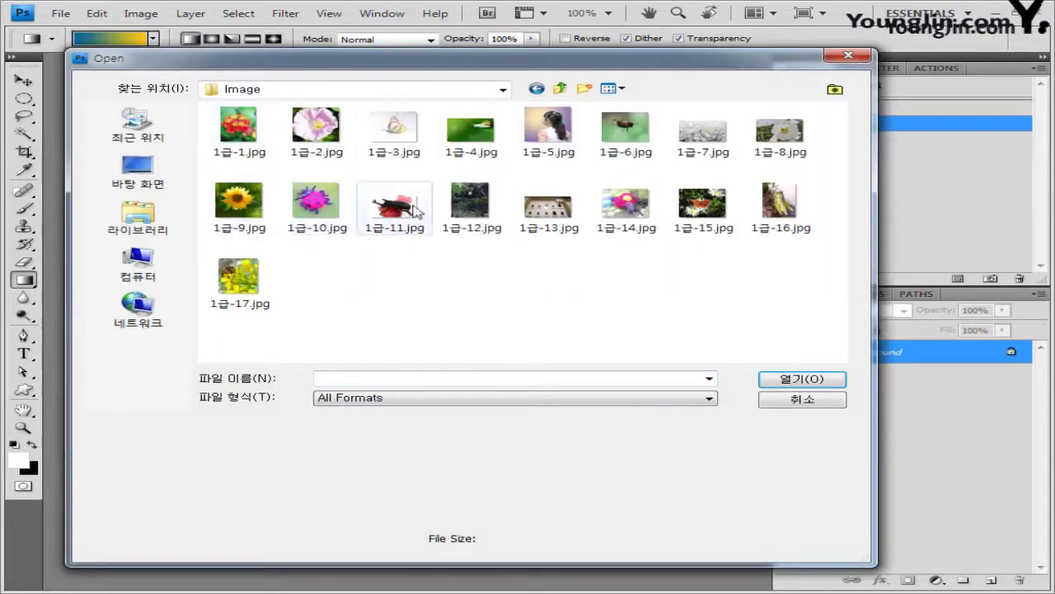
left_click(471, 206)
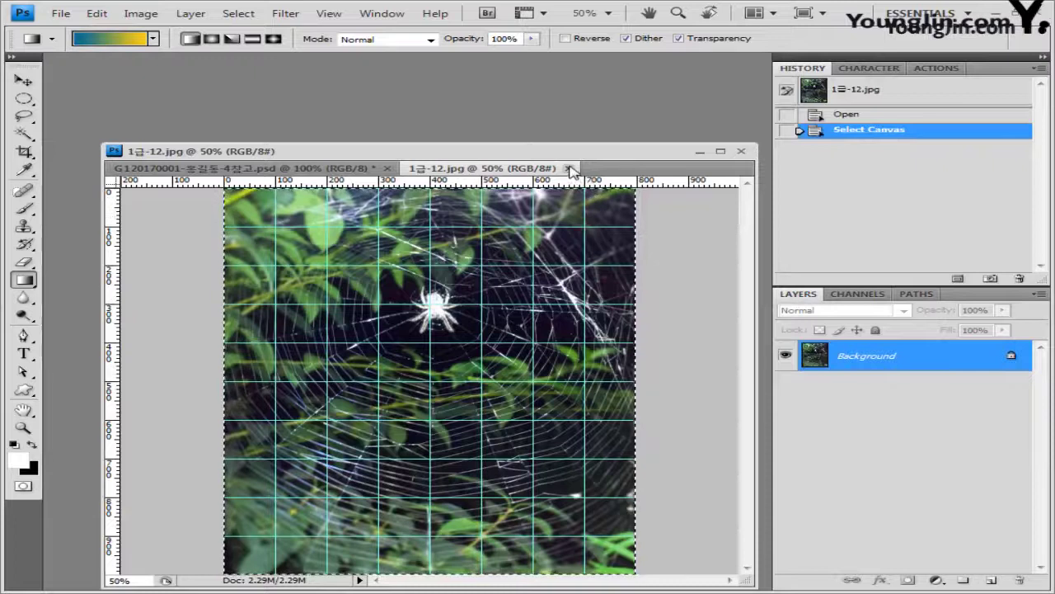
left_click(571, 169)
key("ctrl+v")
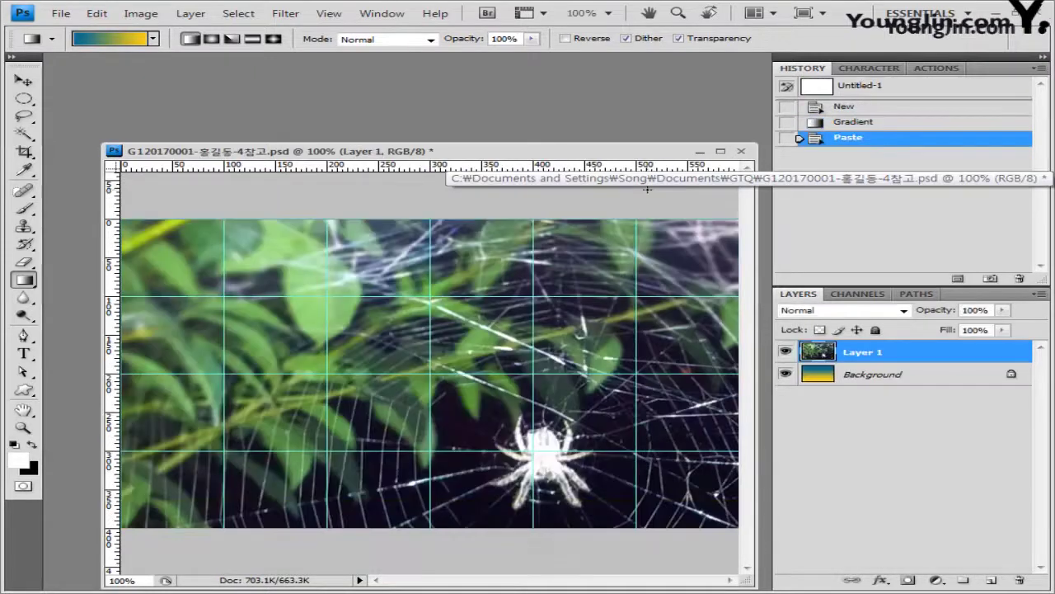
Scale down the pasted web layer, rotate it about a quarter turn clockwise to cover the canvas, and set its blending mode to Color Dodge.
key("ctrl+t")
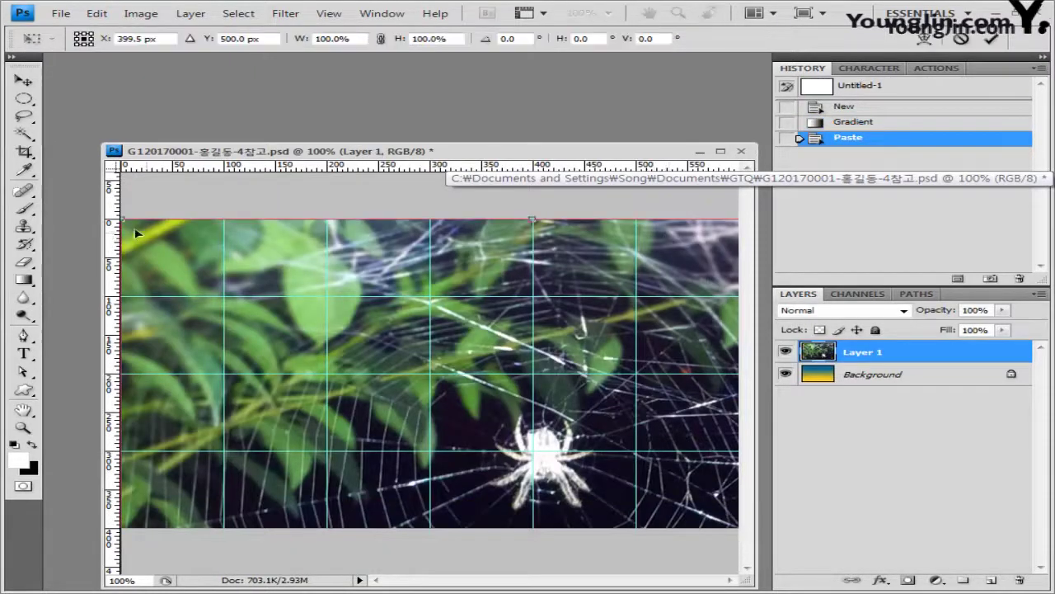
left_click_drag(126, 221, 235, 325)
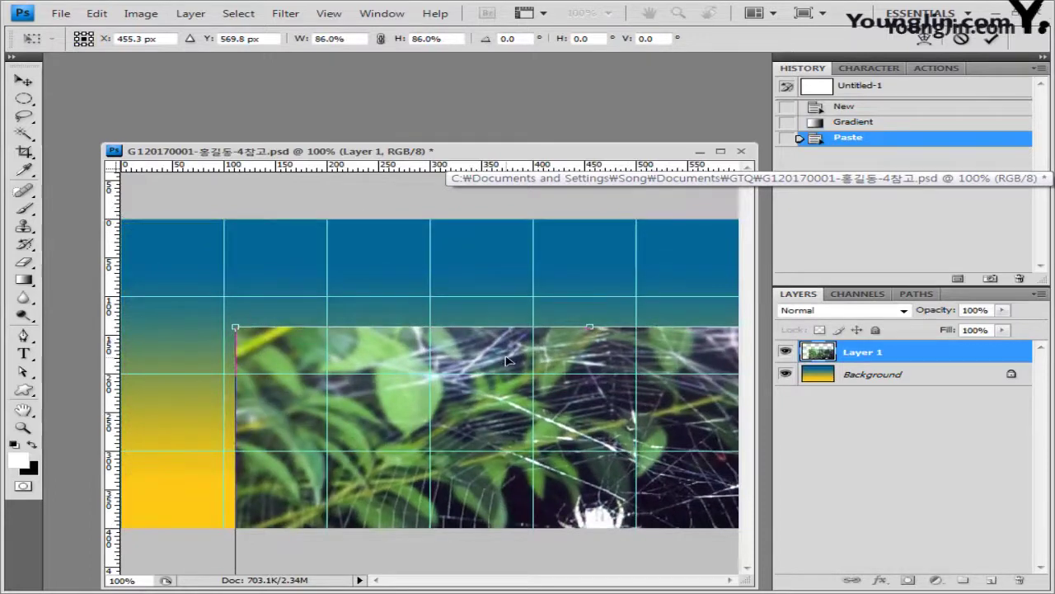
key("ctrl+minus")
key("Return")
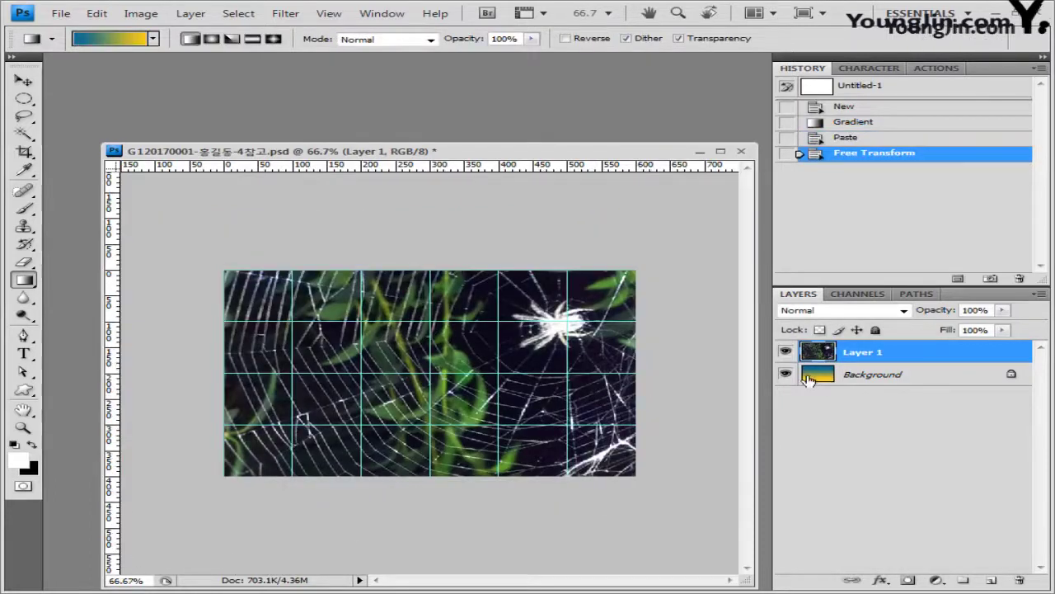
left_click(904, 311)
left_click(852, 146)
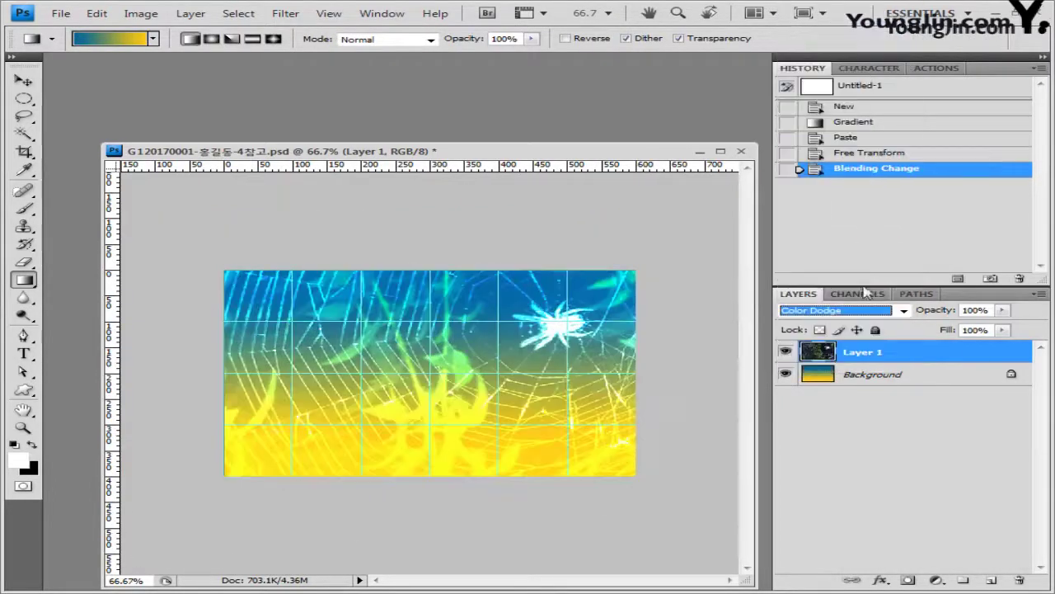
Set the Color Dodge spiderweb layer's opacity to 70%.
left_click(995, 310)
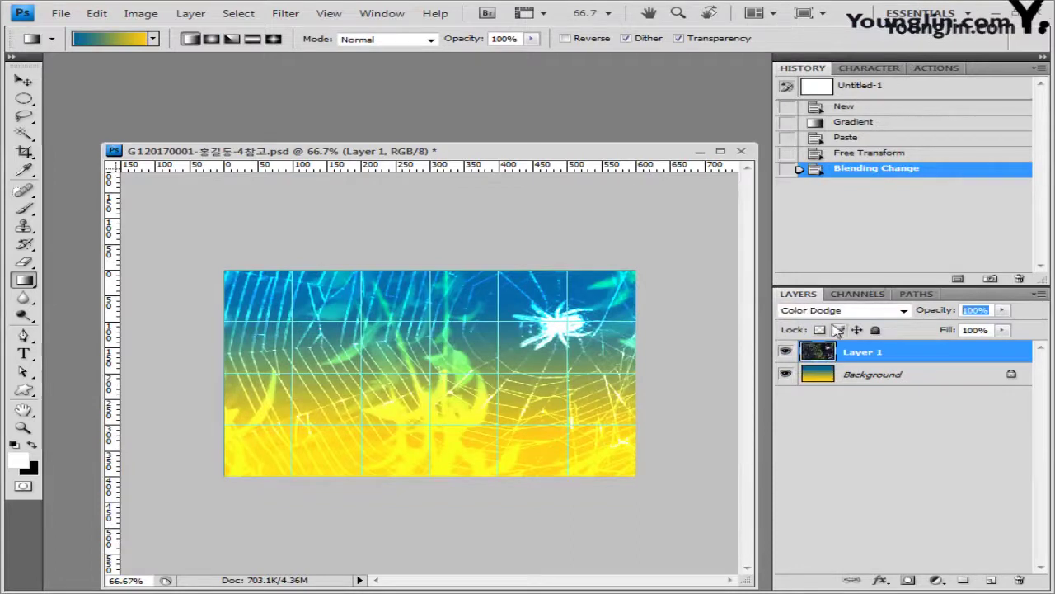
type("70")
key("Return")
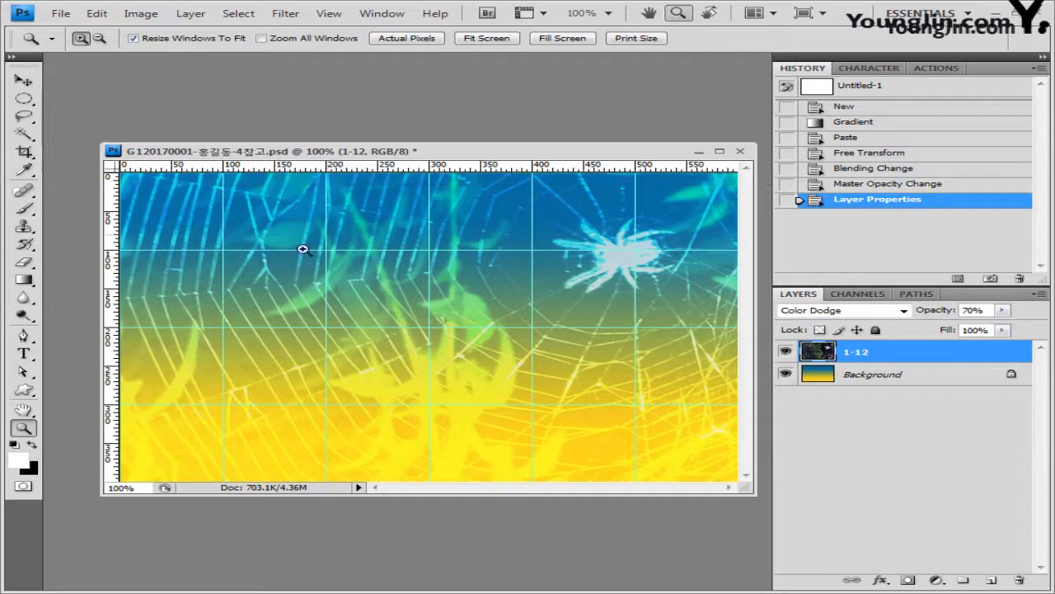
Open 1급-13.jpg, copy the whole image, close it and paste it into the composition as a new layer.
double_click(475, 110)
left_click(548, 208)
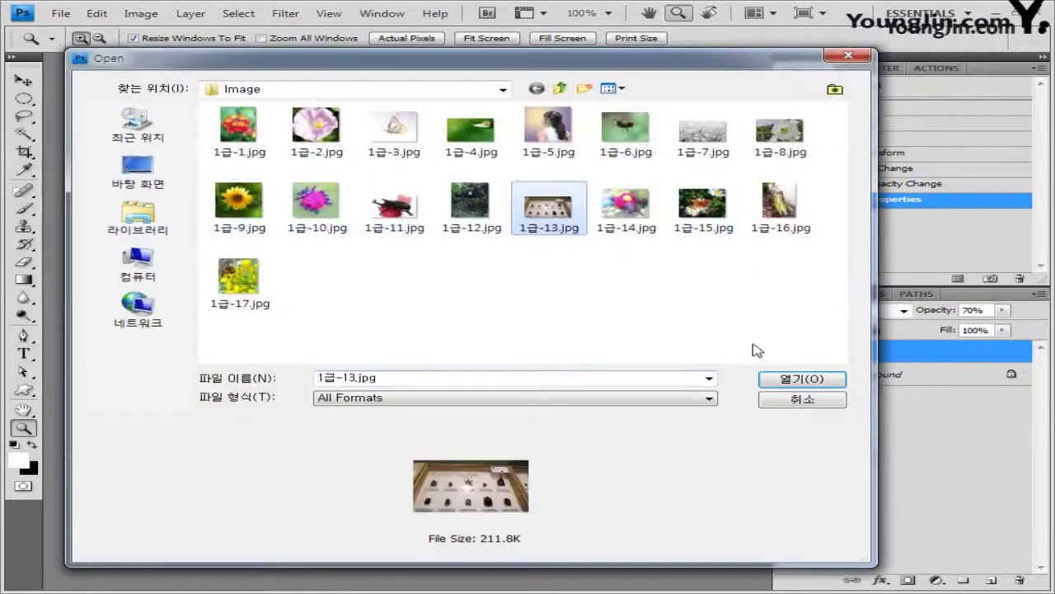
left_click(811, 386)
key("ctrl+a")
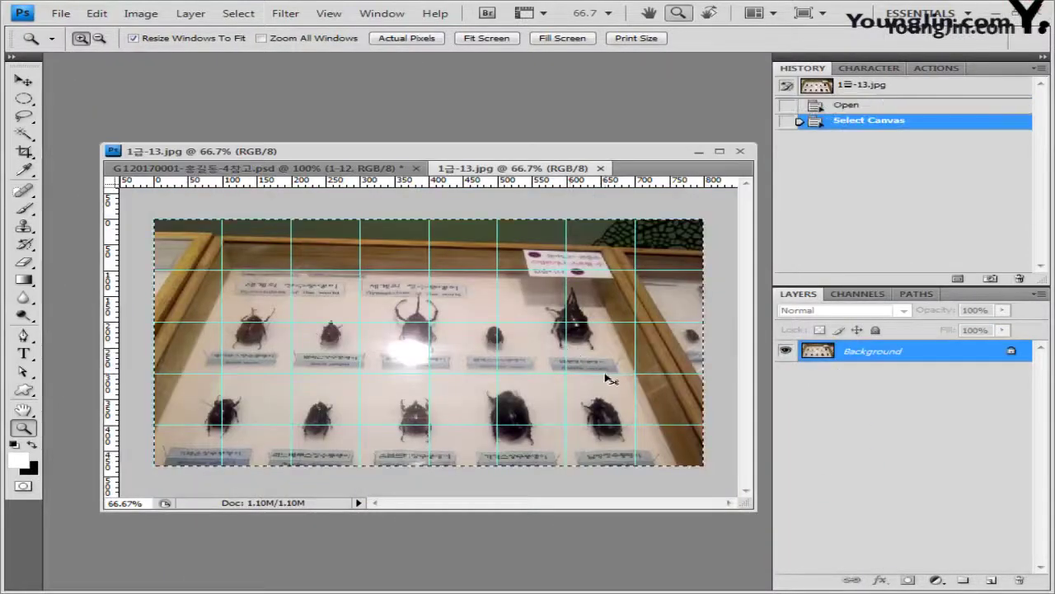
left_click(600, 168)
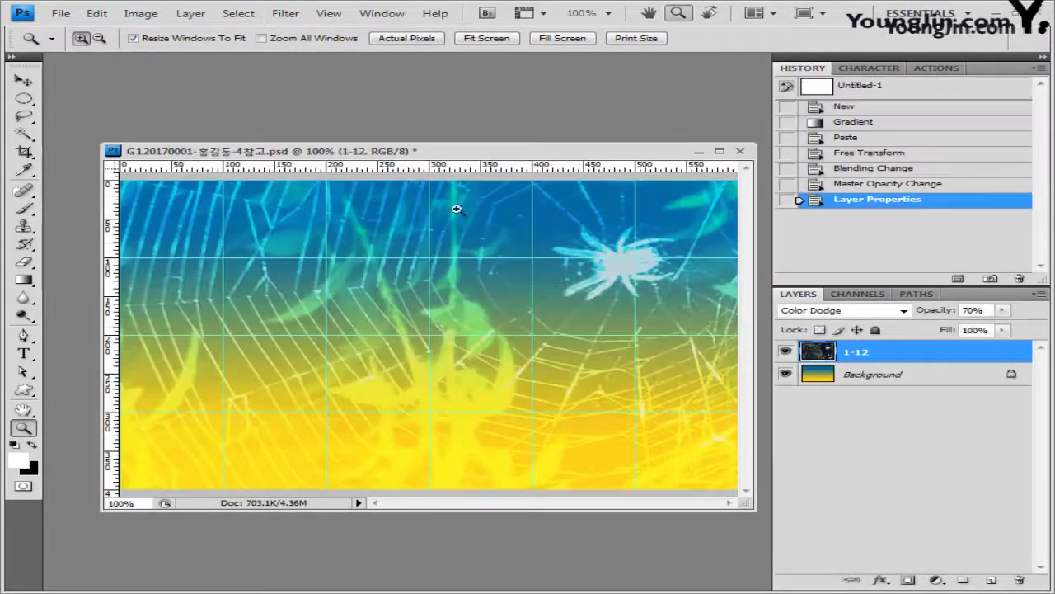
key("ctrl+v")
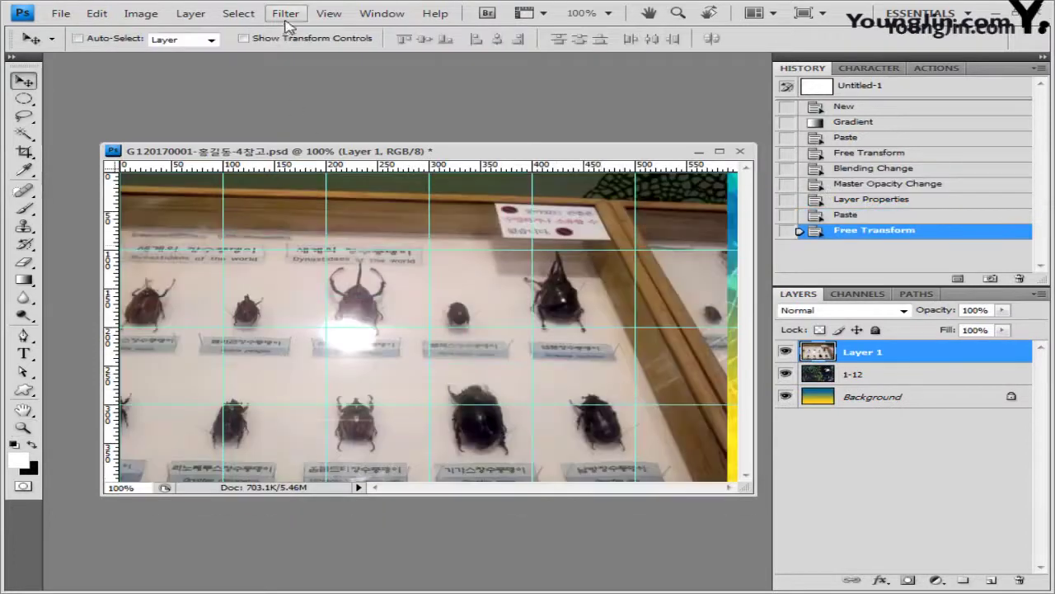
Apply the Film Grain filter to the pasted beetle display layer with Grain 4, Highlight Area 0 and Intensity 10.
left_click(285, 13)
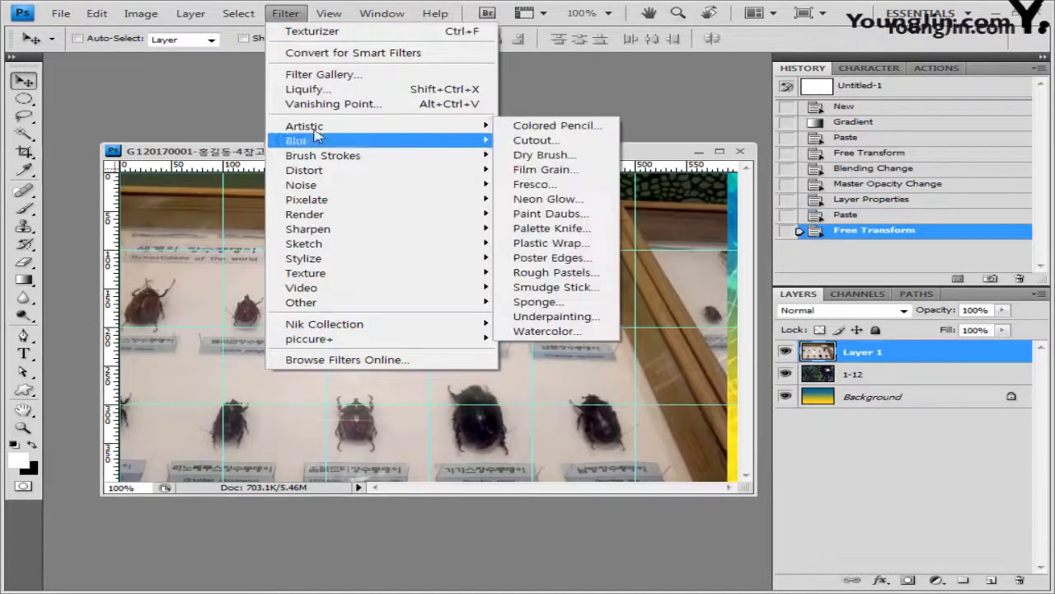
left_click(602, 169)
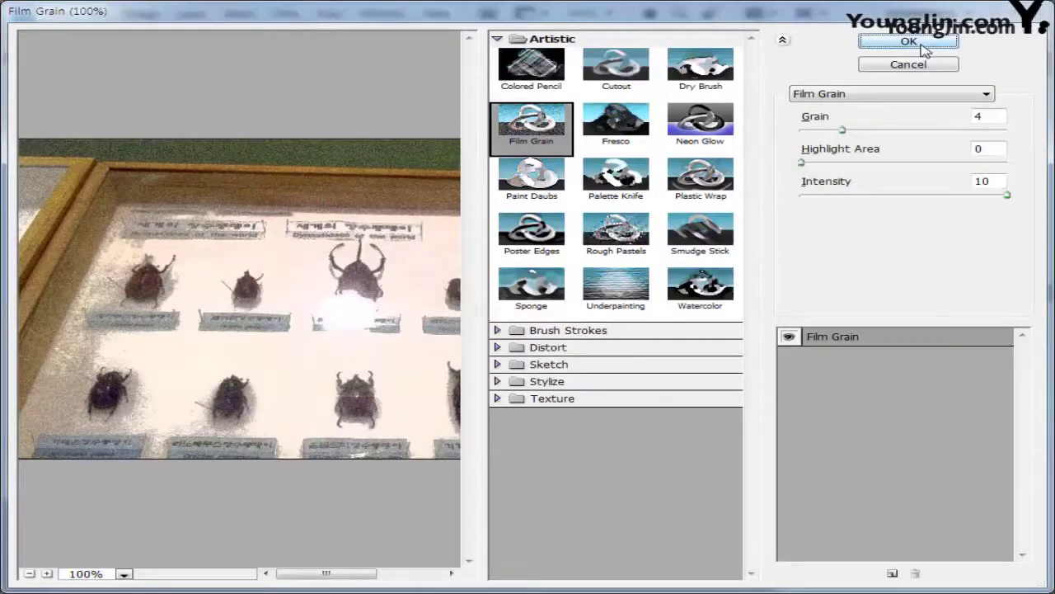
left_click(909, 42)
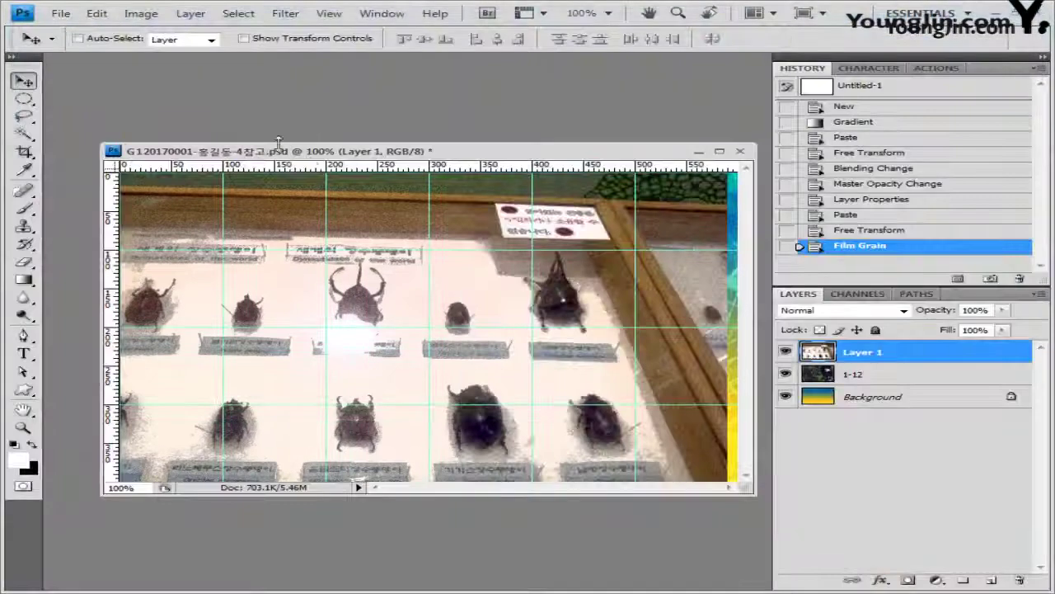
Rename the beetle display layer 1-13.
double_click(876, 351)
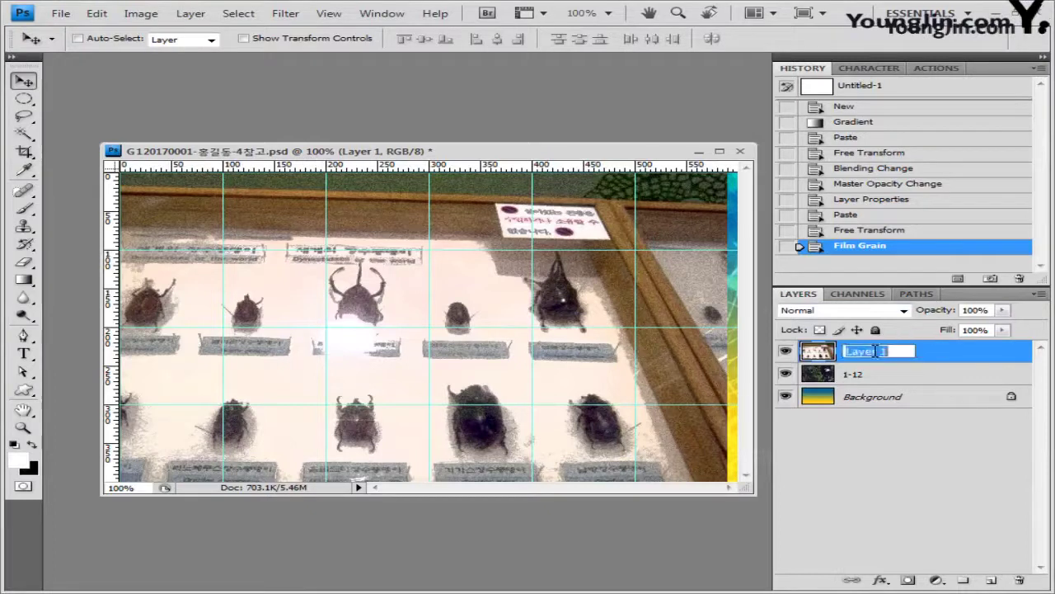
type("1-13")
key("Return")
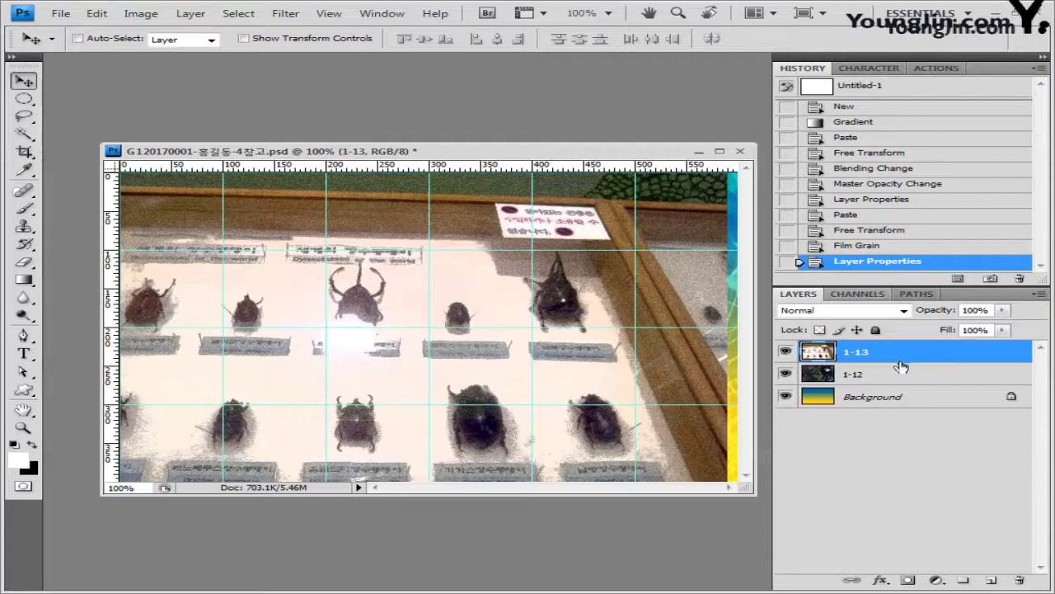
Add a layer mask to layer 1-13, choose the radial gradient type and set the layer's opacity to 60%.
left_click(907, 580)
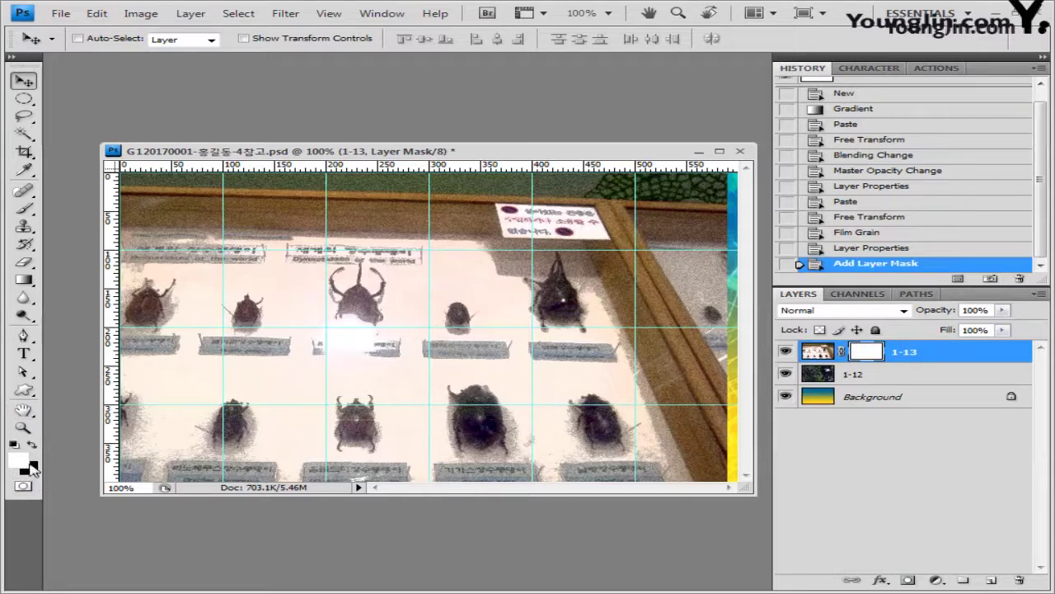
left_click(24, 280)
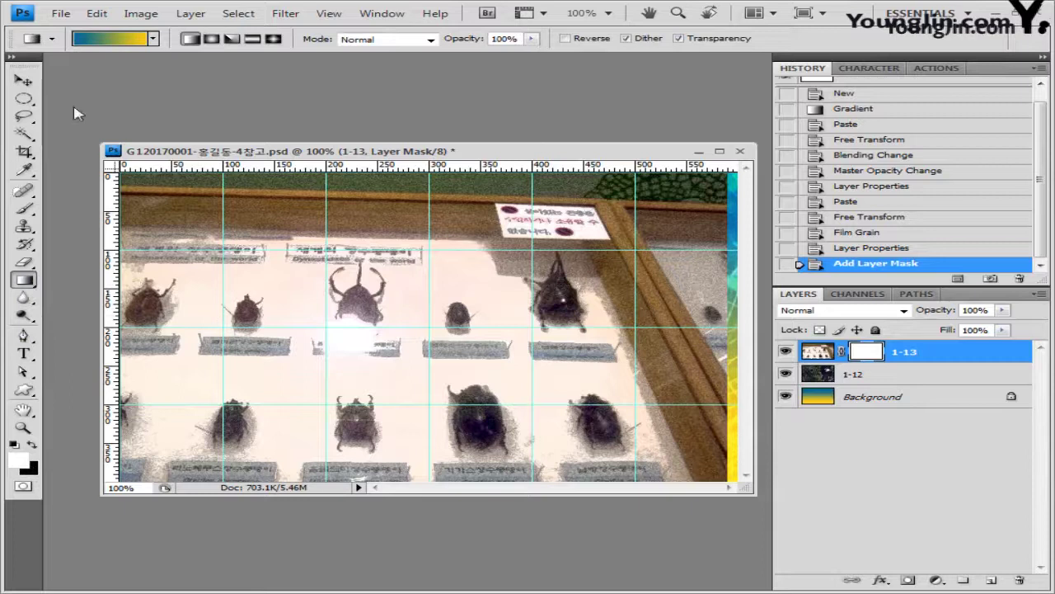
left_click(212, 43)
left_click(985, 310)
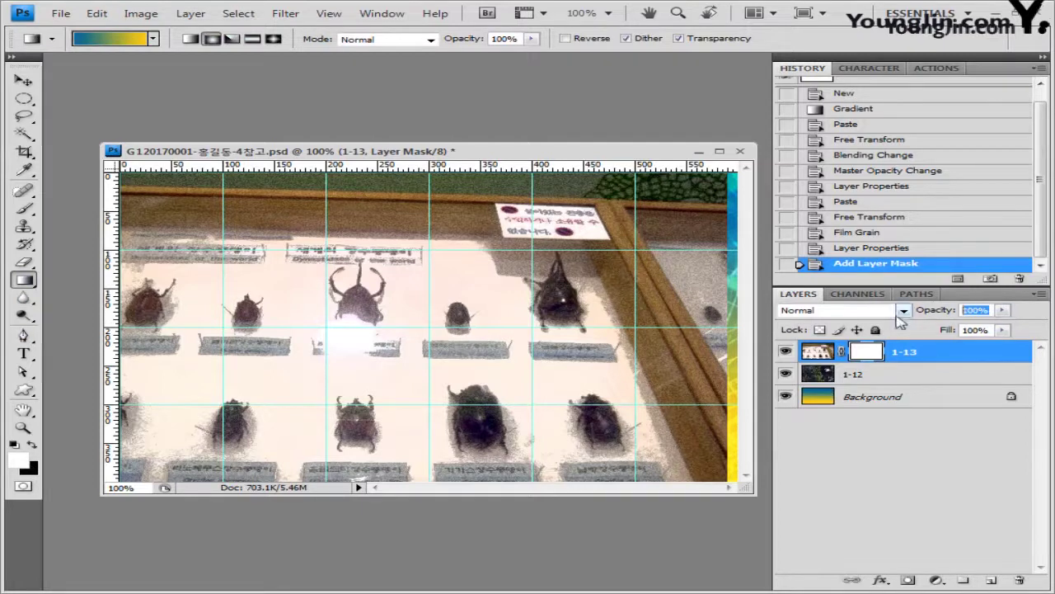
type("60")
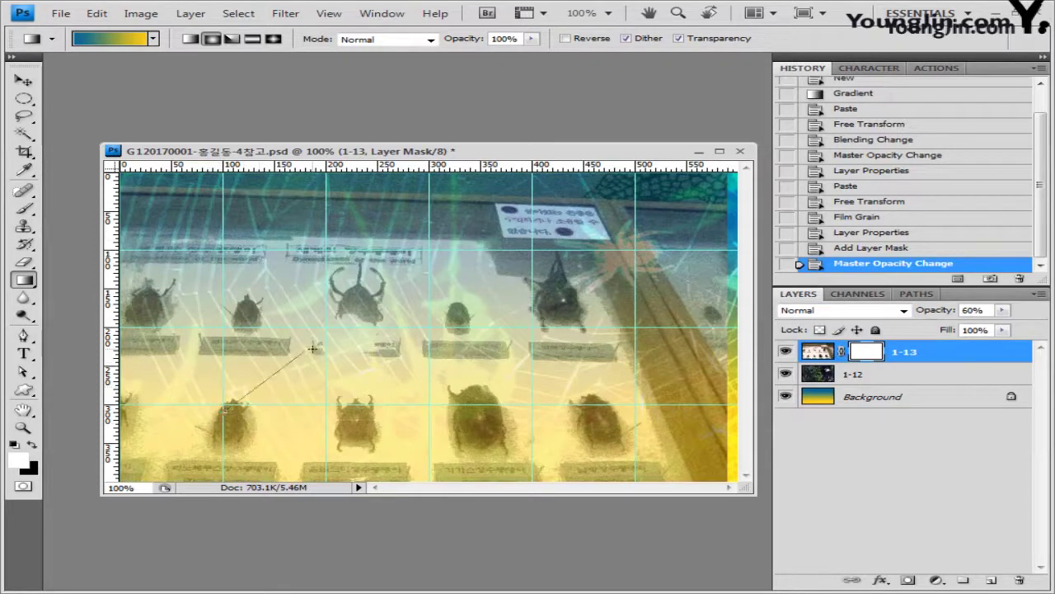
left_click_drag(311, 349, 406, 284)
left_click_drag(442, 258, 444, 258)
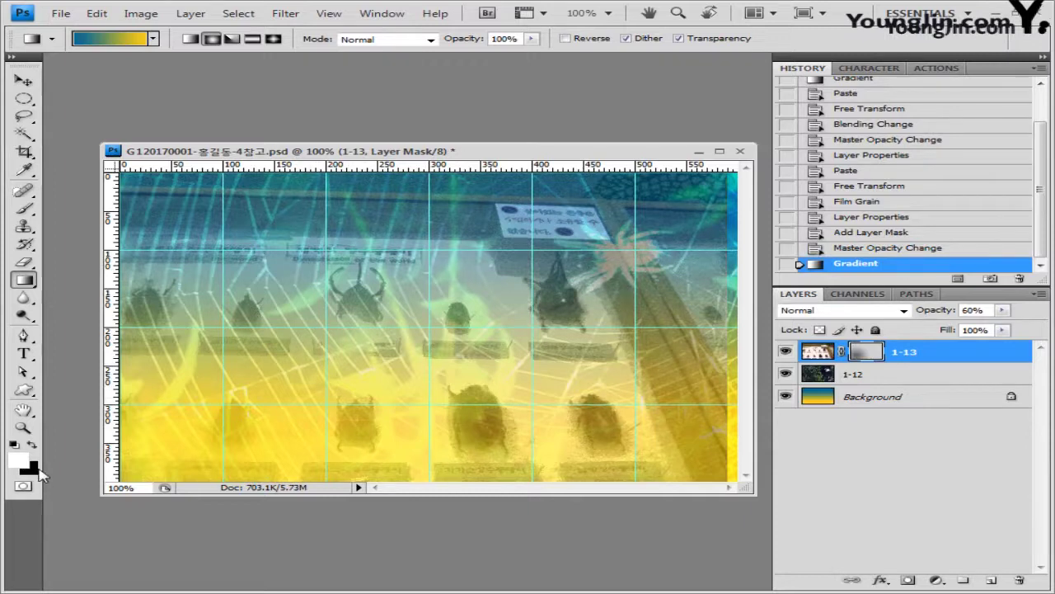
key("ctrl+z")
Fill the 1-13 layer mask with a white-to-black radial gradient so the beetles fade out toward the upper right of the image.
left_click(153, 39)
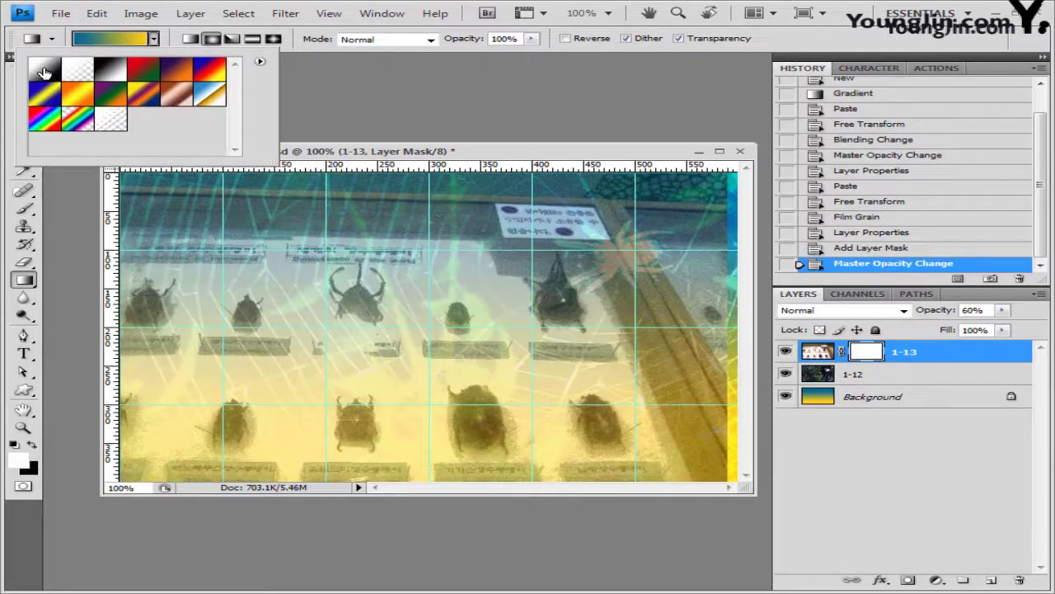
left_click(45, 73)
left_click(345, 281)
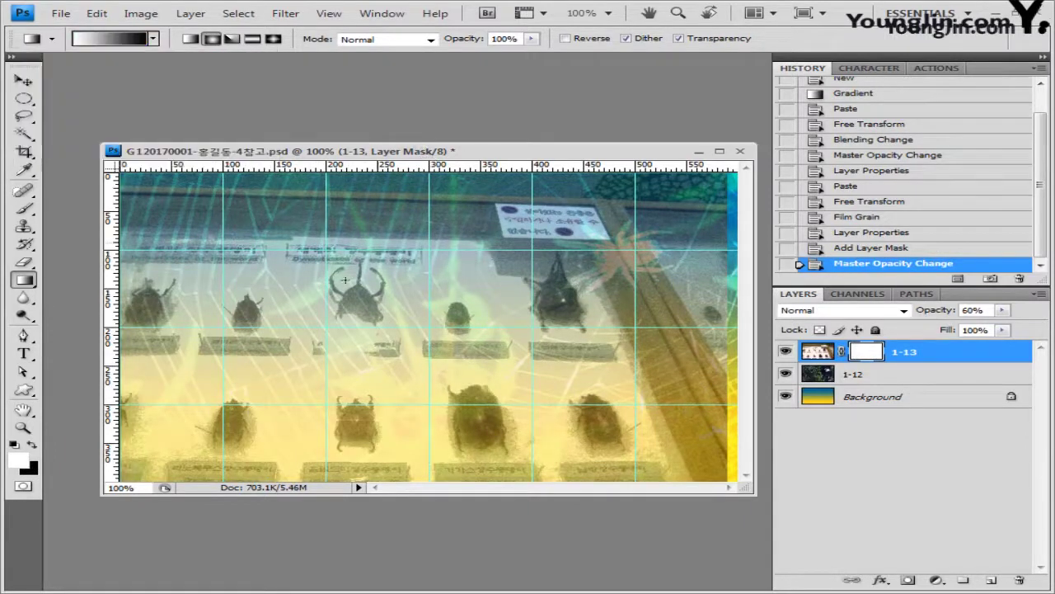
left_click_drag(226, 404, 446, 249)
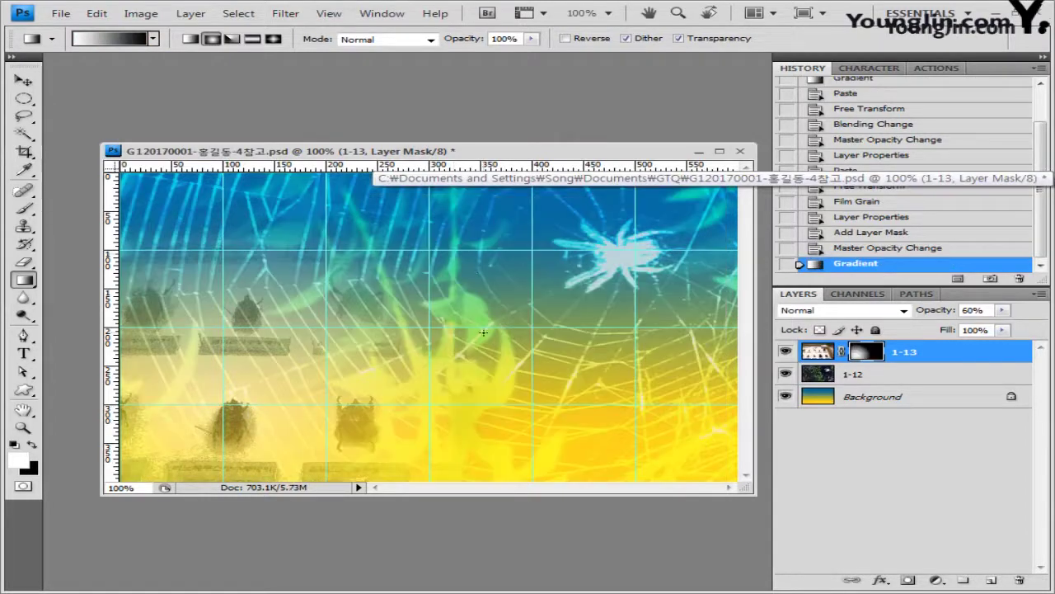
left_click_drag(483, 332, 376, 363)
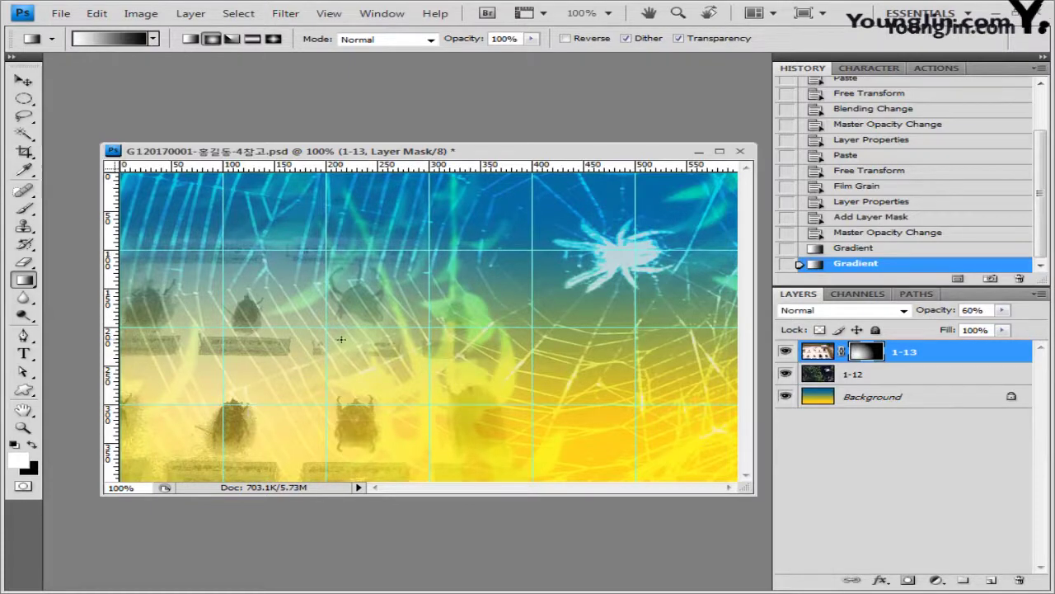
Open the image 1급-14.jpg.
double_click(374, 115)
left_click(622, 206)
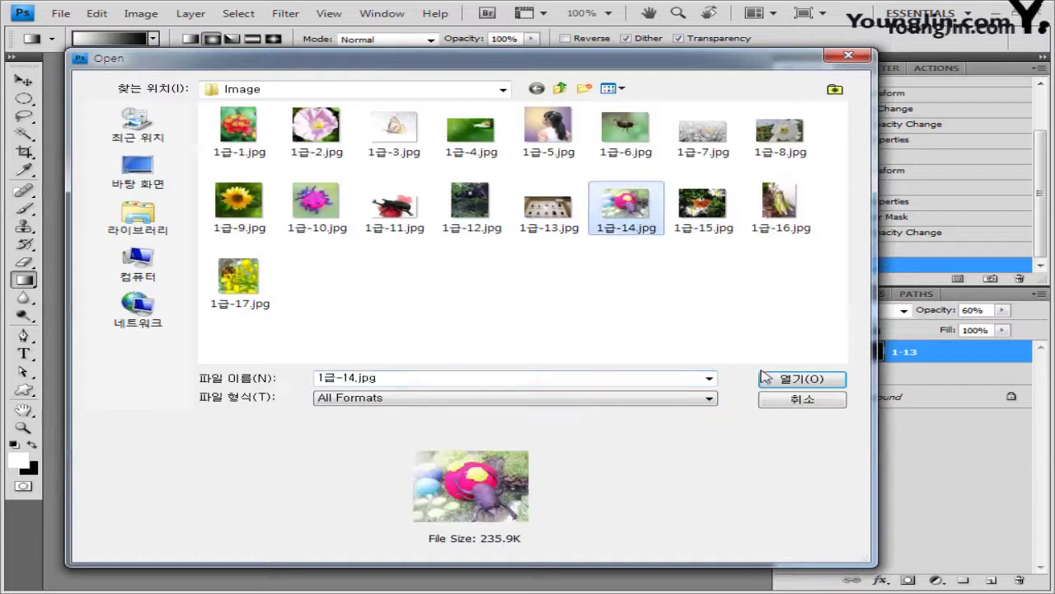
left_click(765, 377)
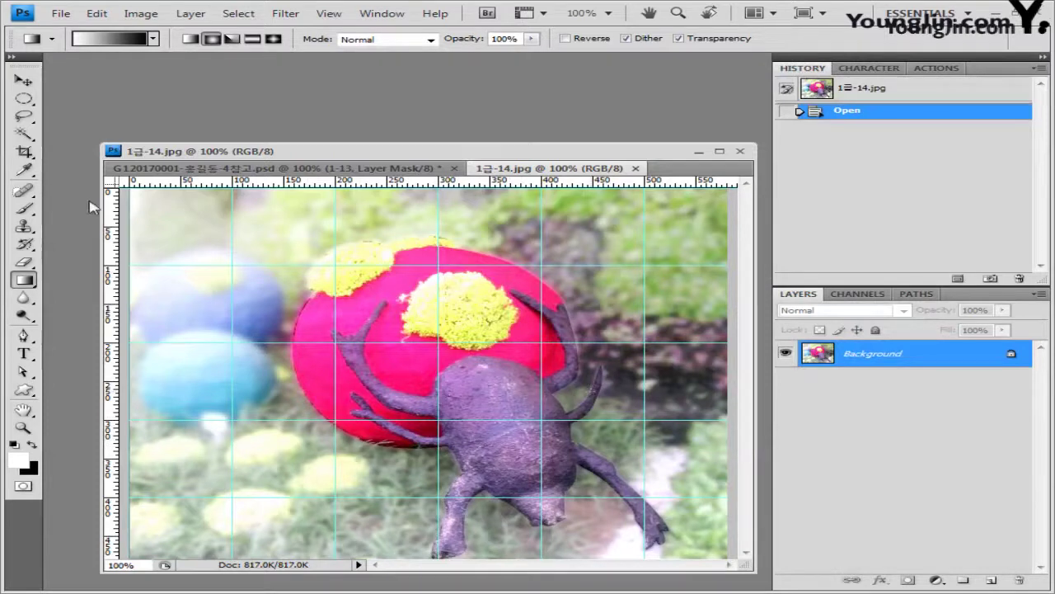
mouse_move(24, 133)
left_mouse_down()
mouse_move(144, 140)
mouse_move(102, 152)
mouse_move(33, 139)
left_mouse_up()
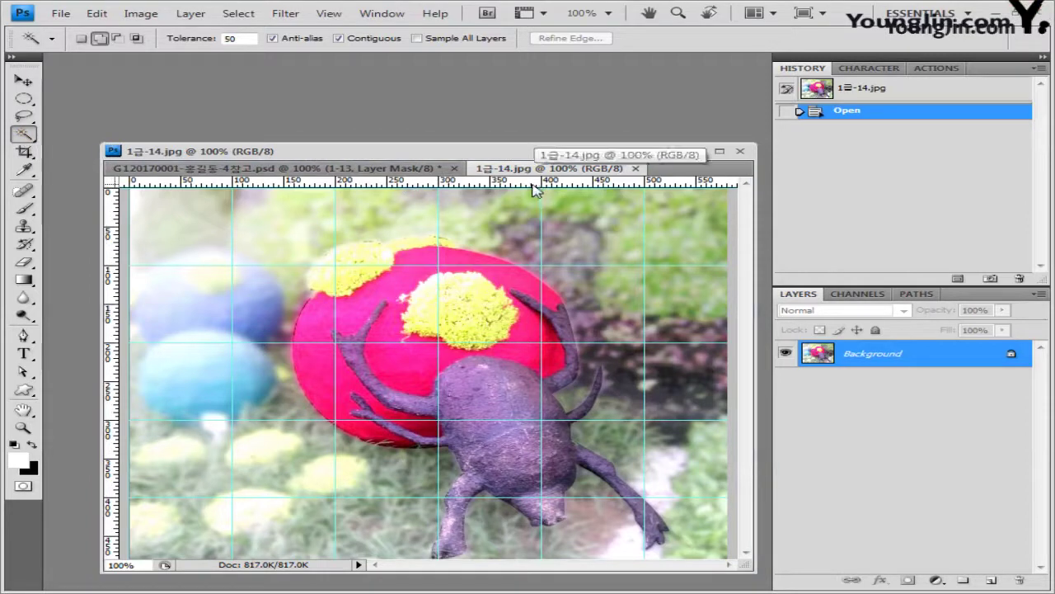
left_click(24, 336)
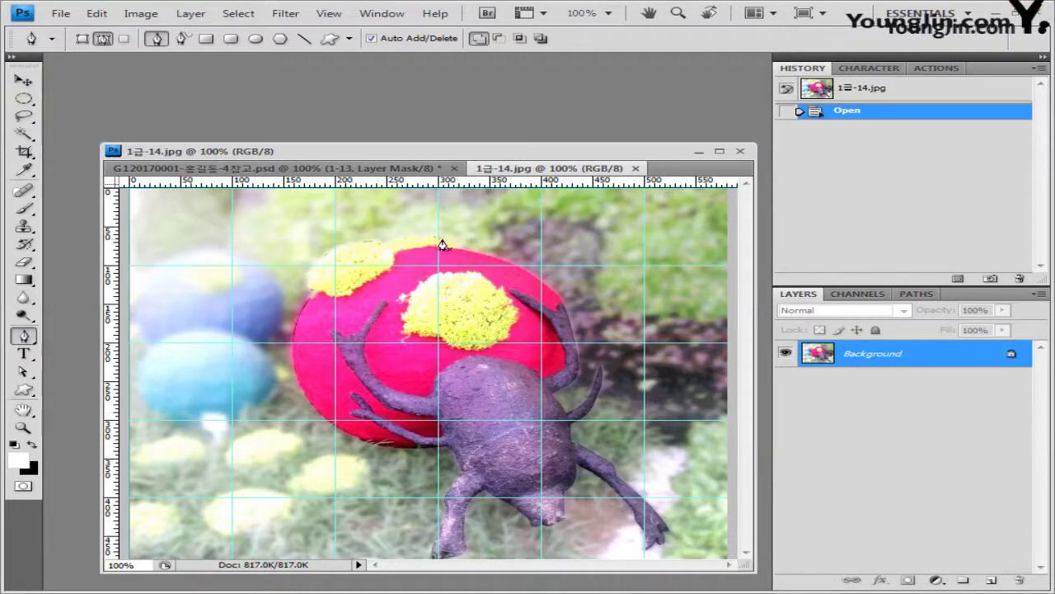
left_click(23, 137)
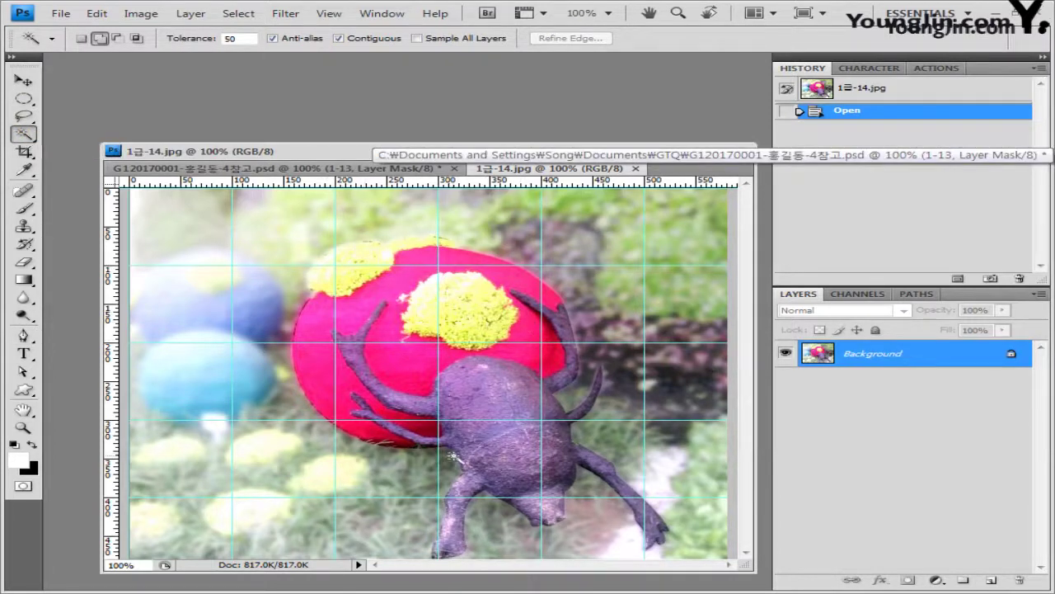
Activate the Pen tool for drawing paths and hide the grid overlay on the 1급-14.jpg photo.
left_click(23, 336)
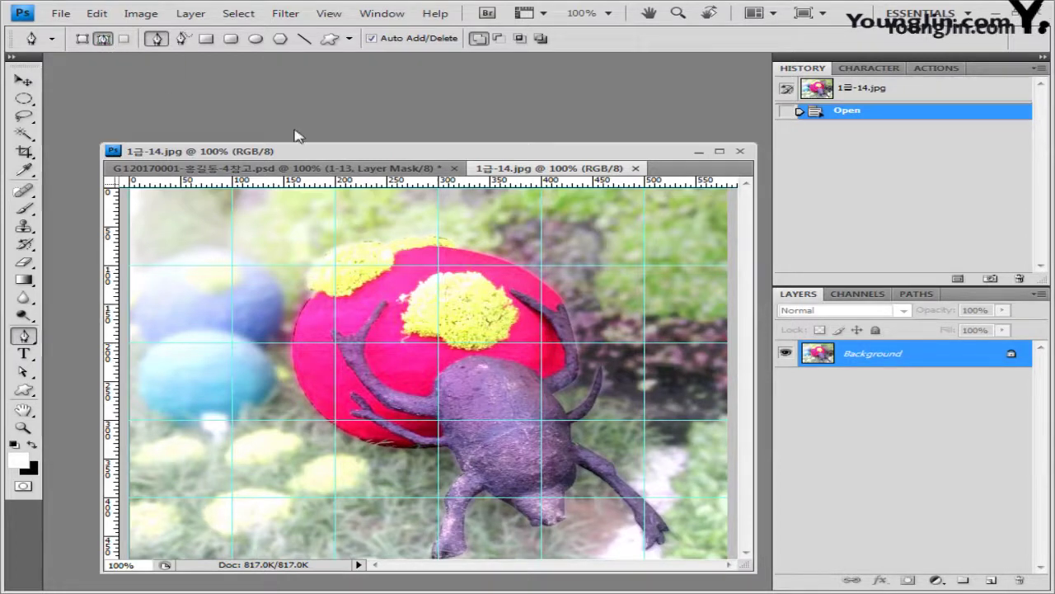
key("alt+F9")
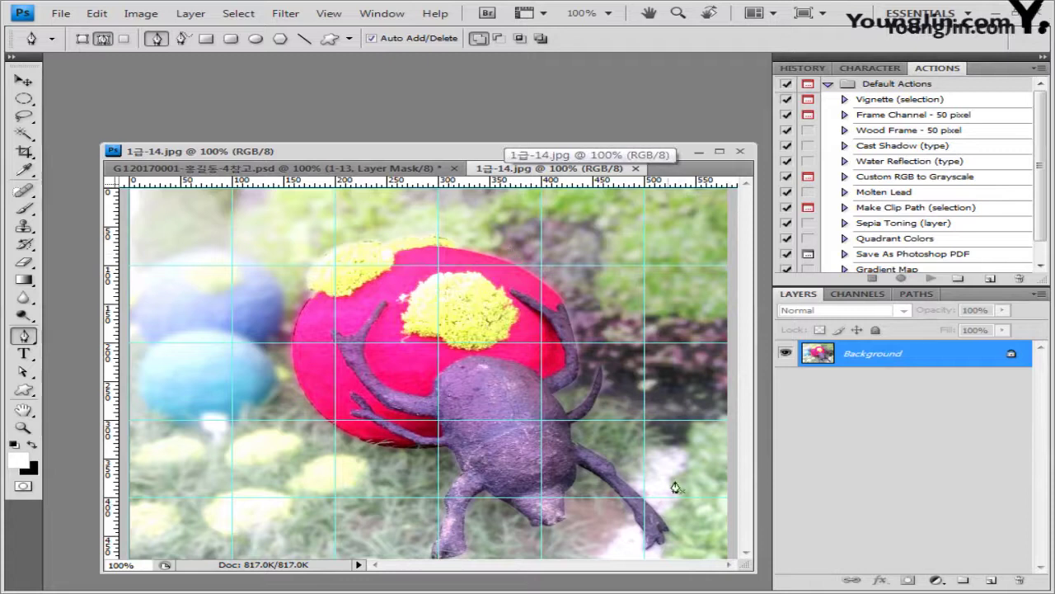
left_click_drag(587, 157, 583, 112)
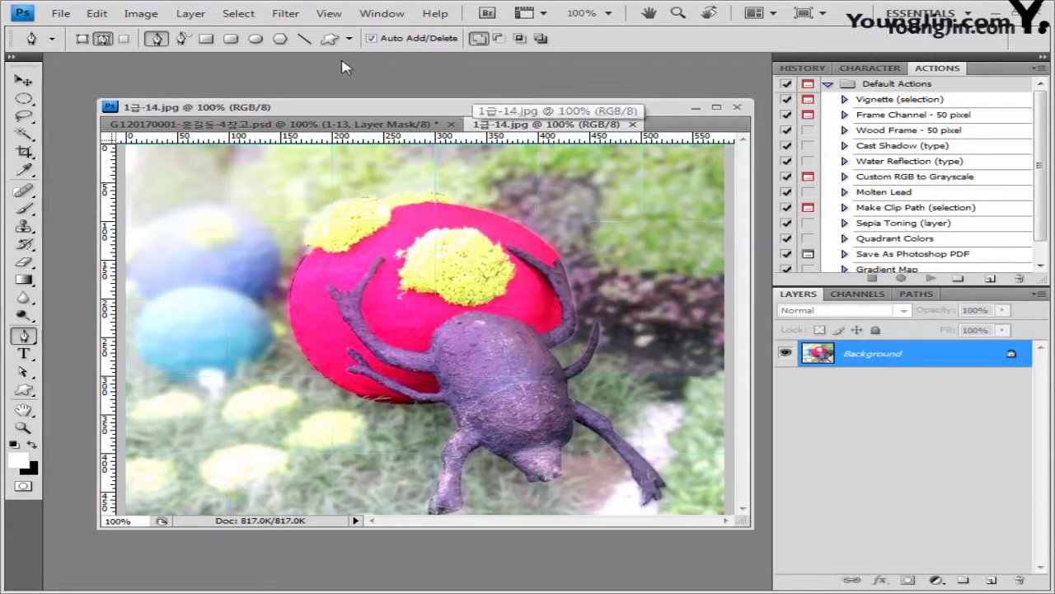
left_click(330, 14)
left_click(388, 285)
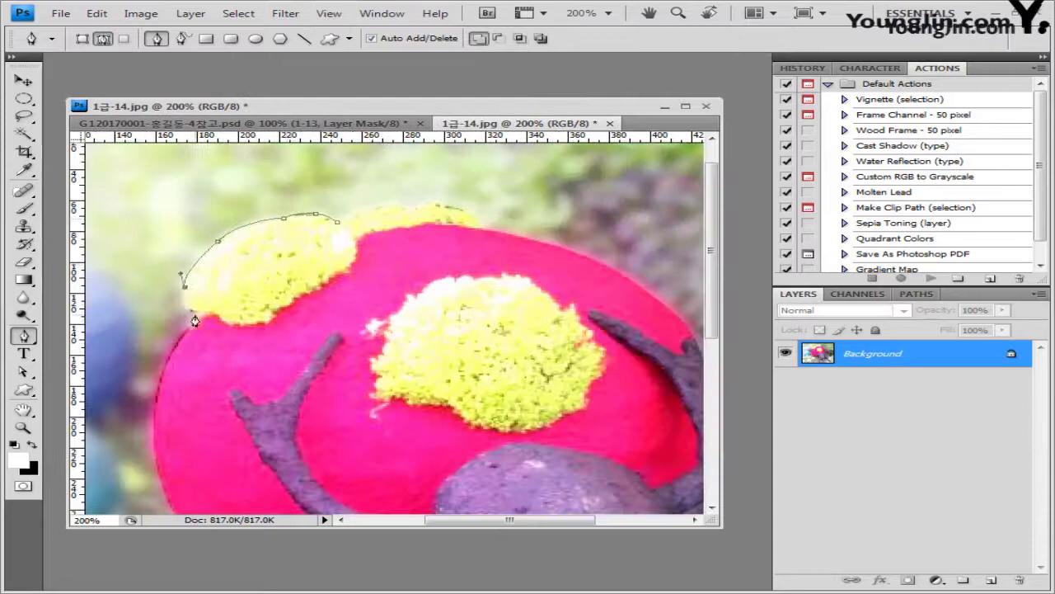
Trace the outline of the pink ball and purple beetle as a closed Pen path and convert it into a selection.
scroll(393, 327, "down", 6)
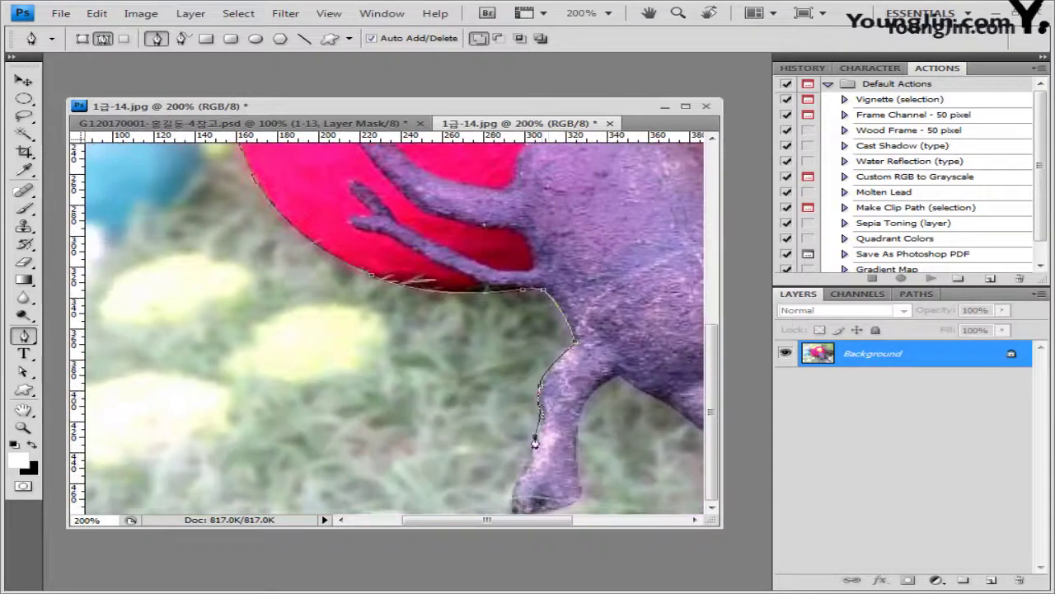
mouse_move(575, 489)
left_mouse_down()
mouse_move(436, 440)
mouse_move(223, 469)
left_mouse_up()
left_click(569, 474)
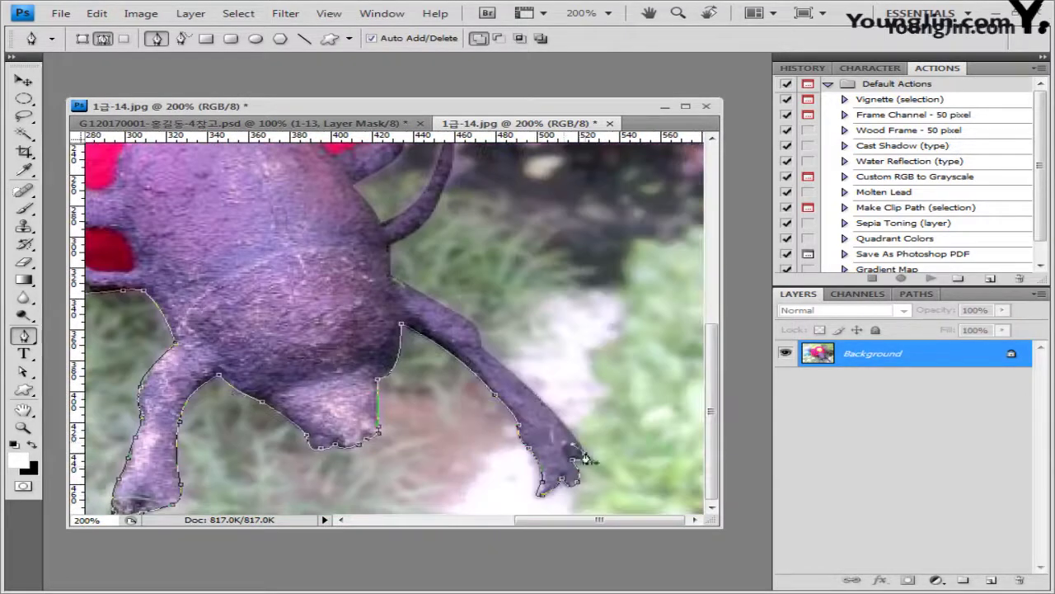
left_click(481, 363)
scroll(432, 315, "up", 2)
left_click(388, 343)
scroll(433, 315, "up", 6)
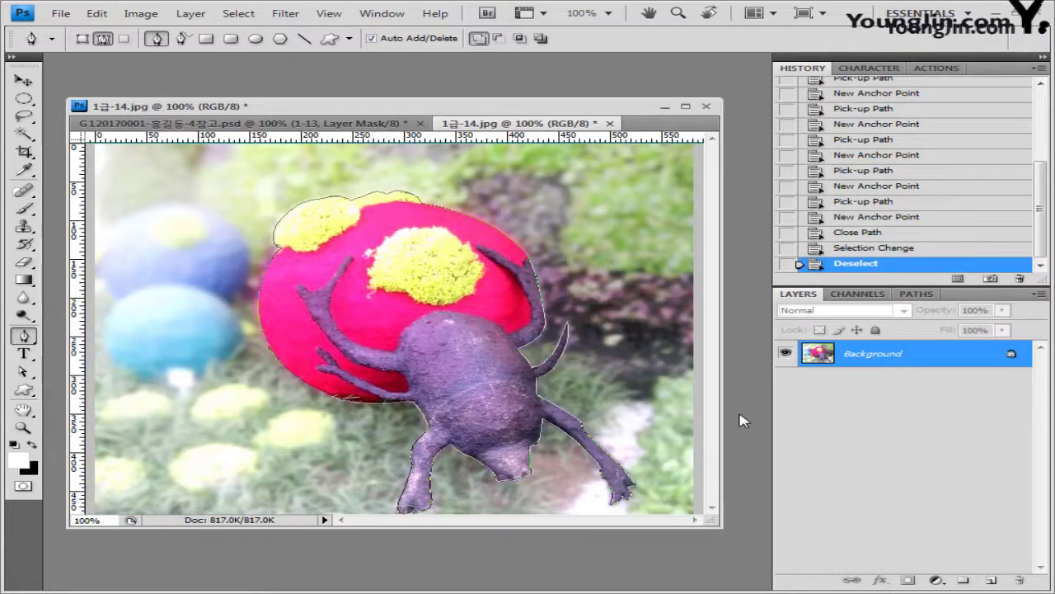
key("ctrl+Return")
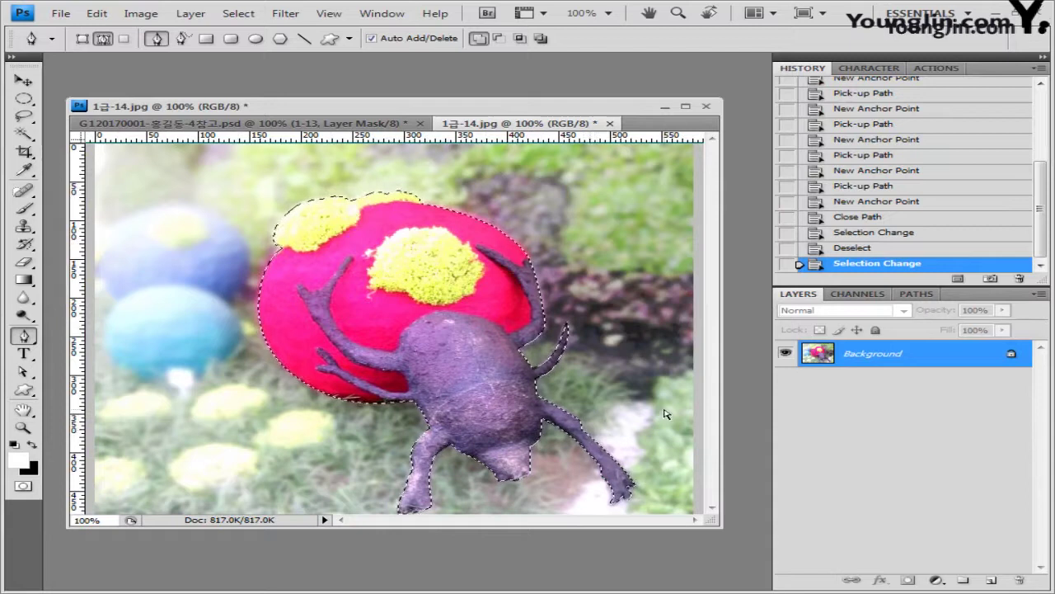
Close 1급-14.jpg and paste the copied ball and beetle cutout into the composition as a new layer.
left_click(611, 123)
left_click(490, 238)
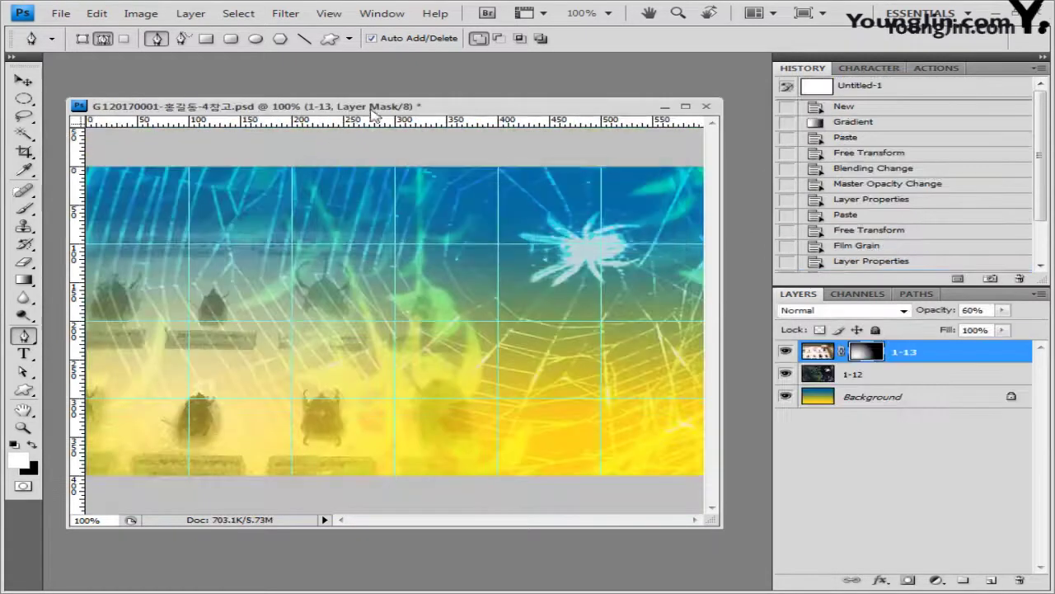
key("ctrl+v")
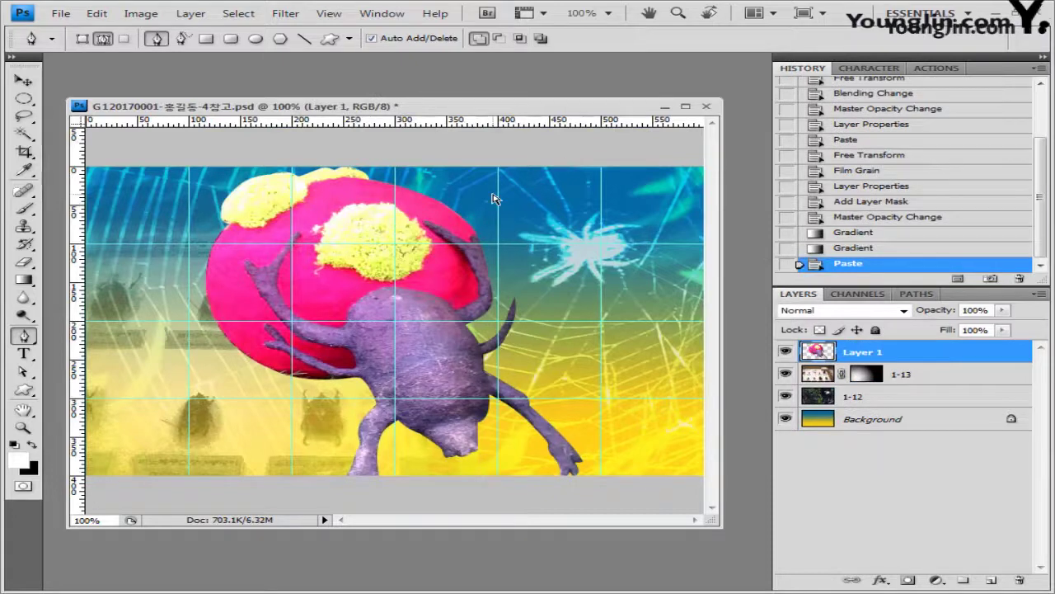
Free-transform the ball and beetle cutout to about 68%, flip it vertically, rotate it about 23.3° and place it at the canvas's right edge.
key("ctrl+t")
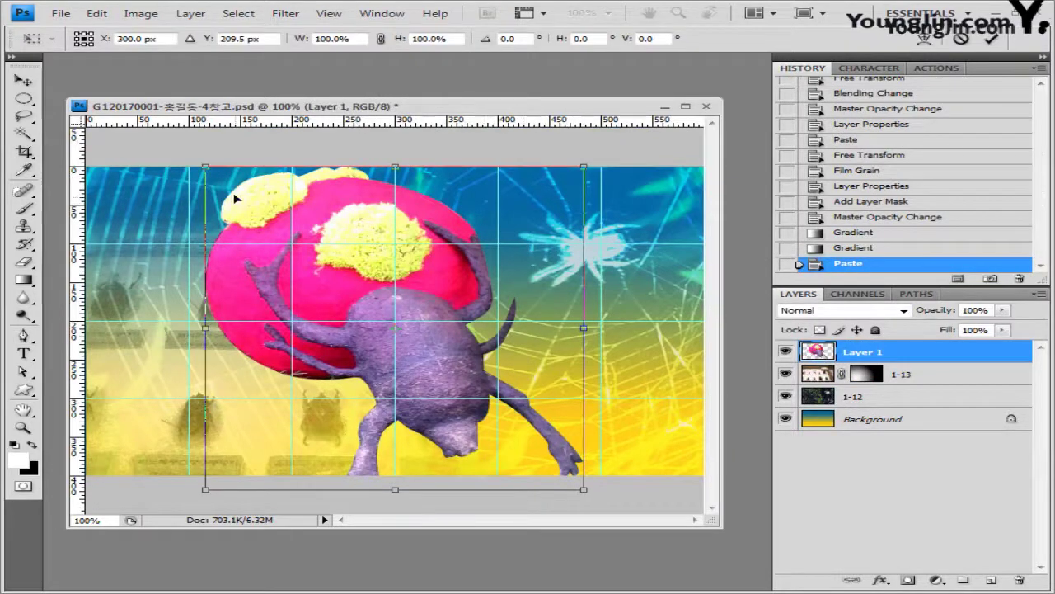
left_click_drag(206, 167, 255, 210)
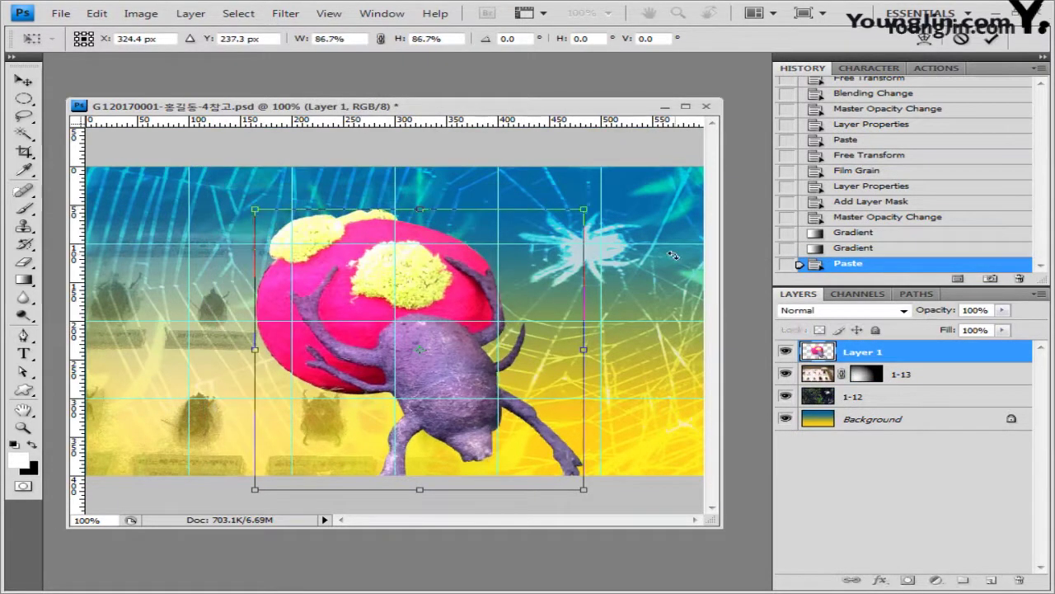
left_click_drag(673, 256, 771, 302)
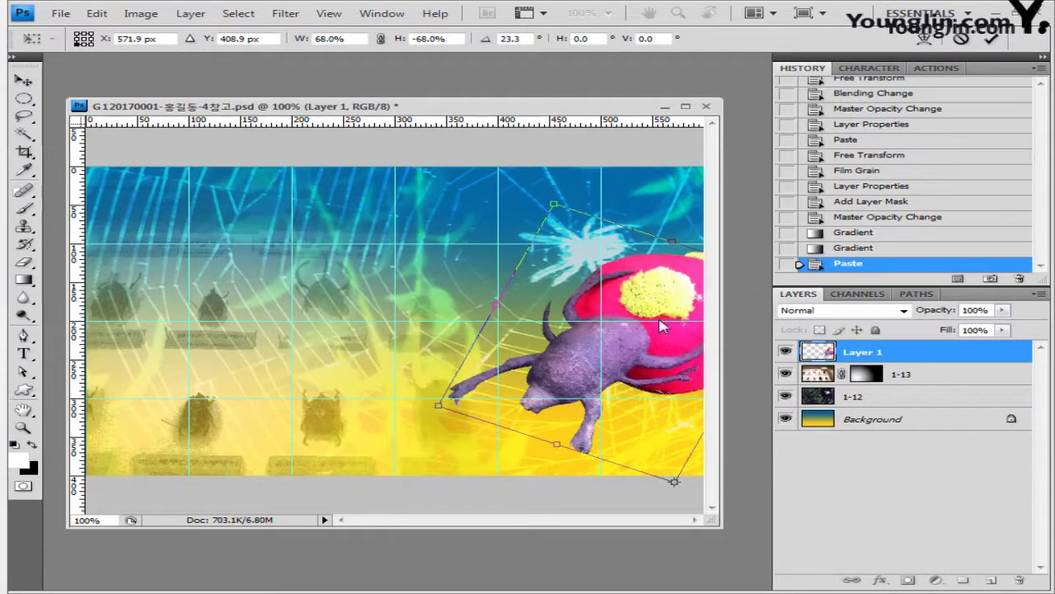
key("Return")
key("p")
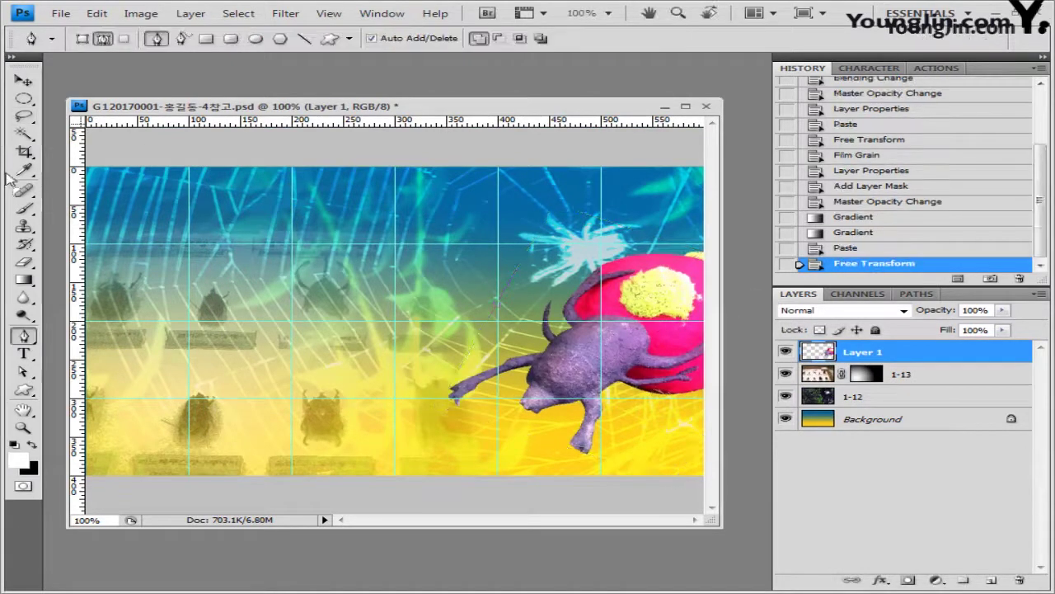
Select the large yellow patch on the pink ball with the Quick Selection tool.
left_click(22, 135)
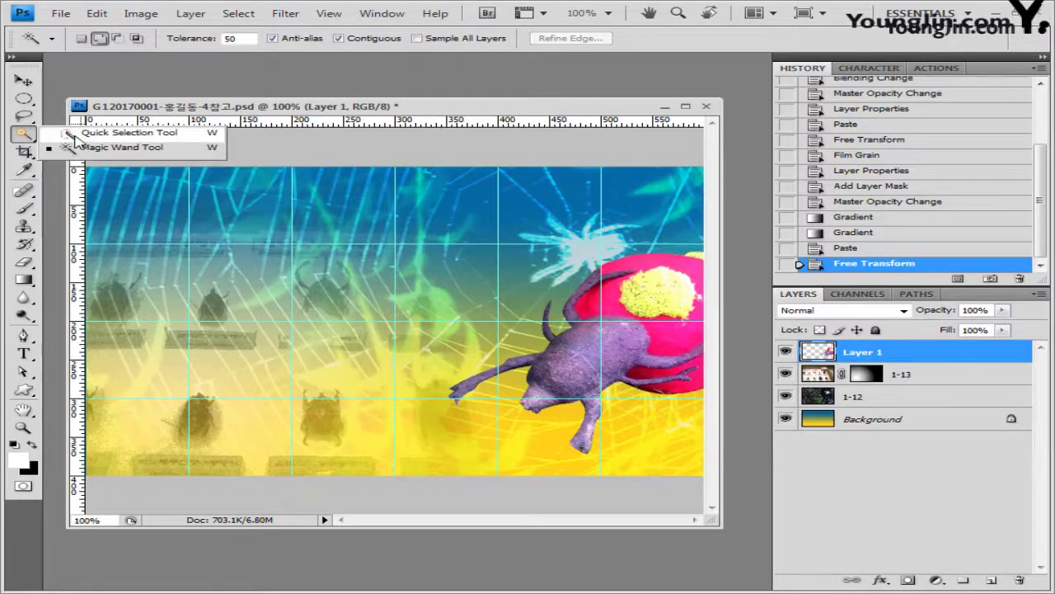
left_click(124, 132)
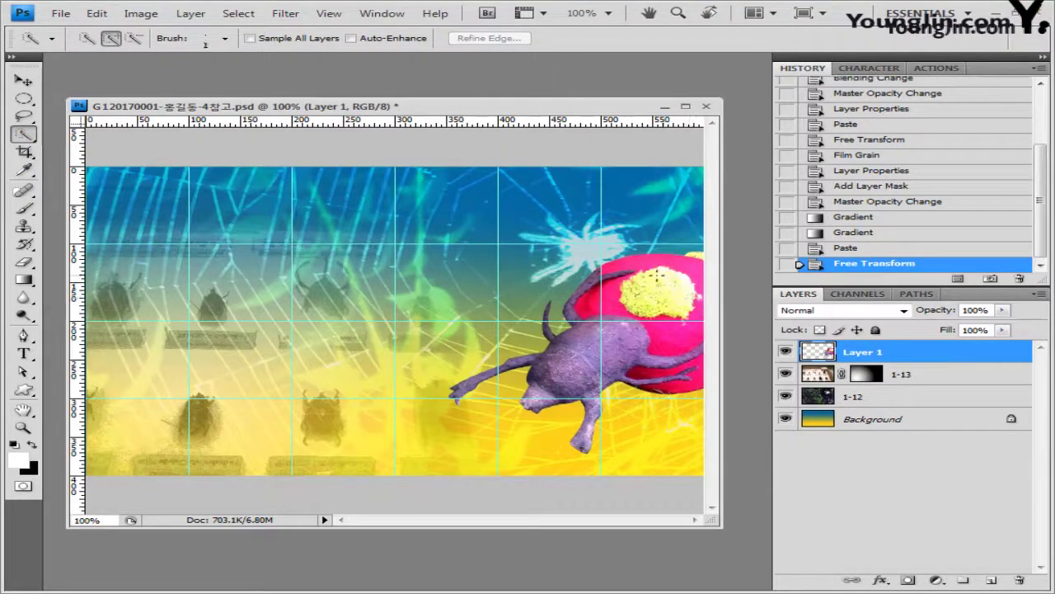
left_click_drag(643, 299, 664, 307)
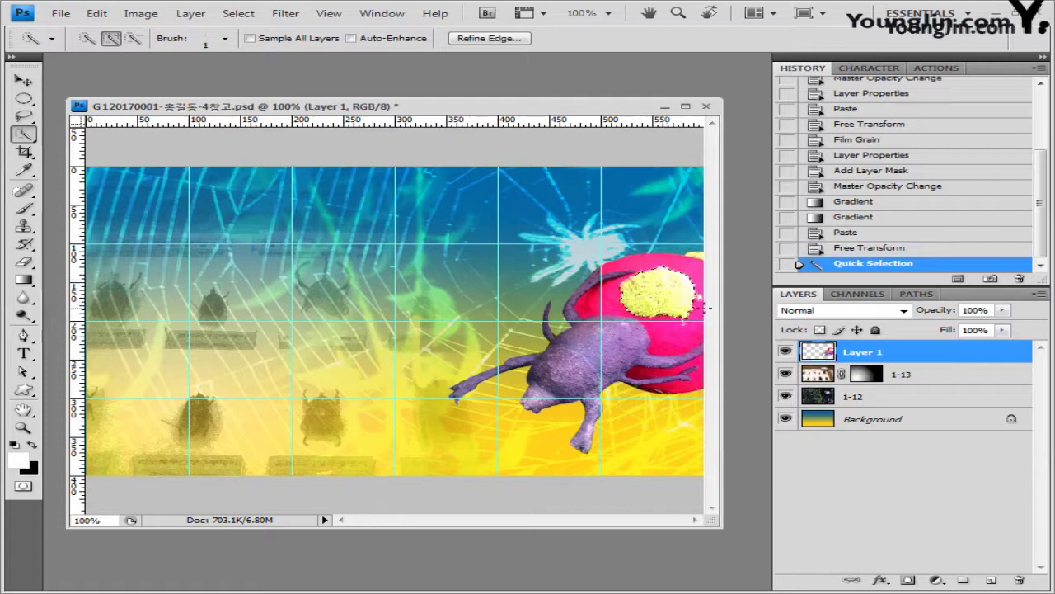
Recolour the selected patch blue using a Hue/Saturation adjustment layer with Colorize on, hue 202 and saturation 70.
left_click(936, 580)
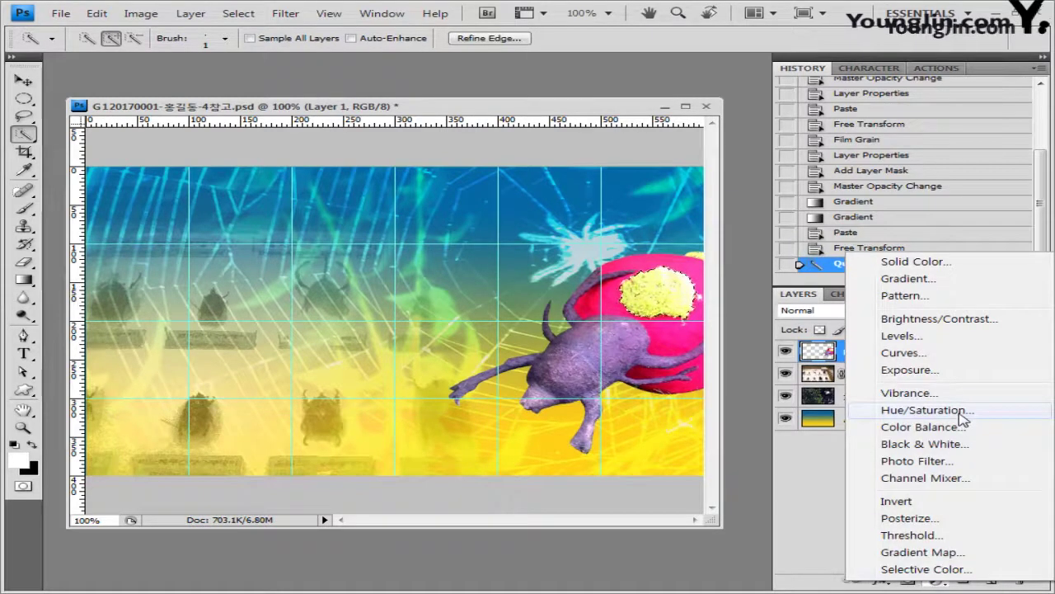
left_click(924, 410)
left_click(877, 272)
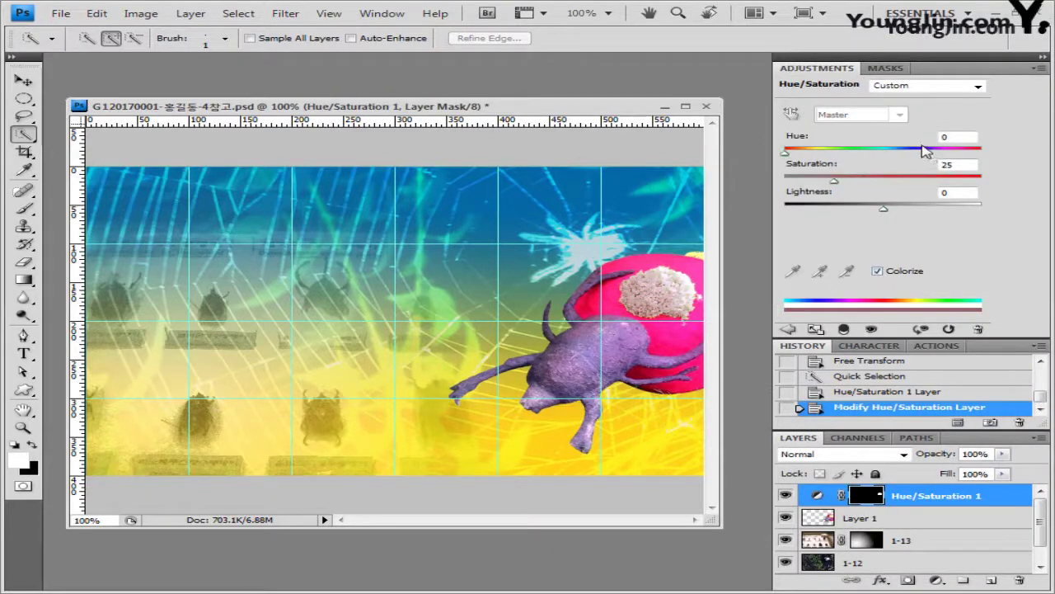
left_click_drag(928, 151, 902, 160)
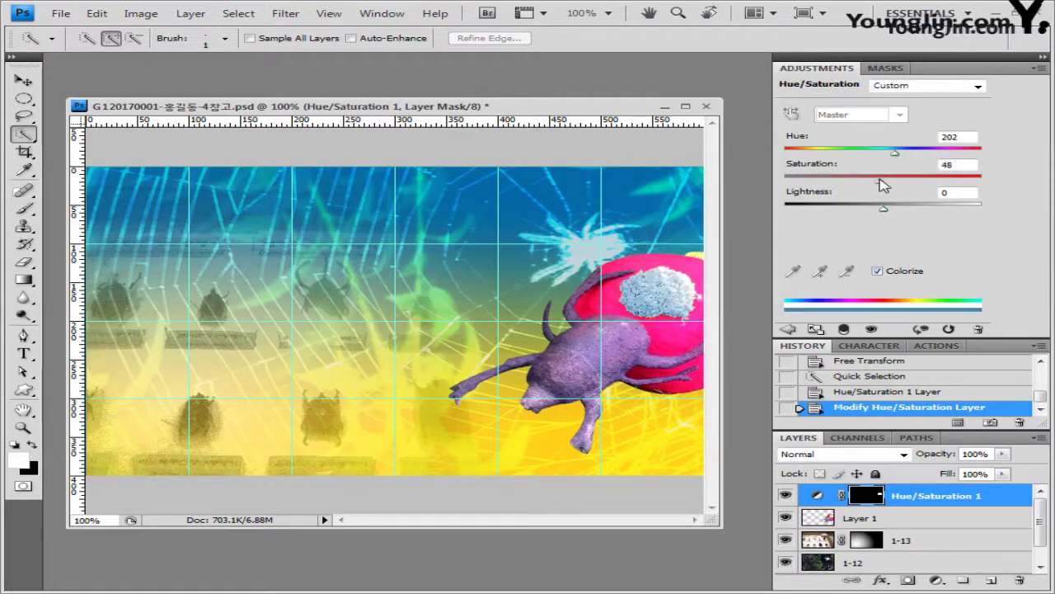
left_click_drag(883, 186, 929, 185)
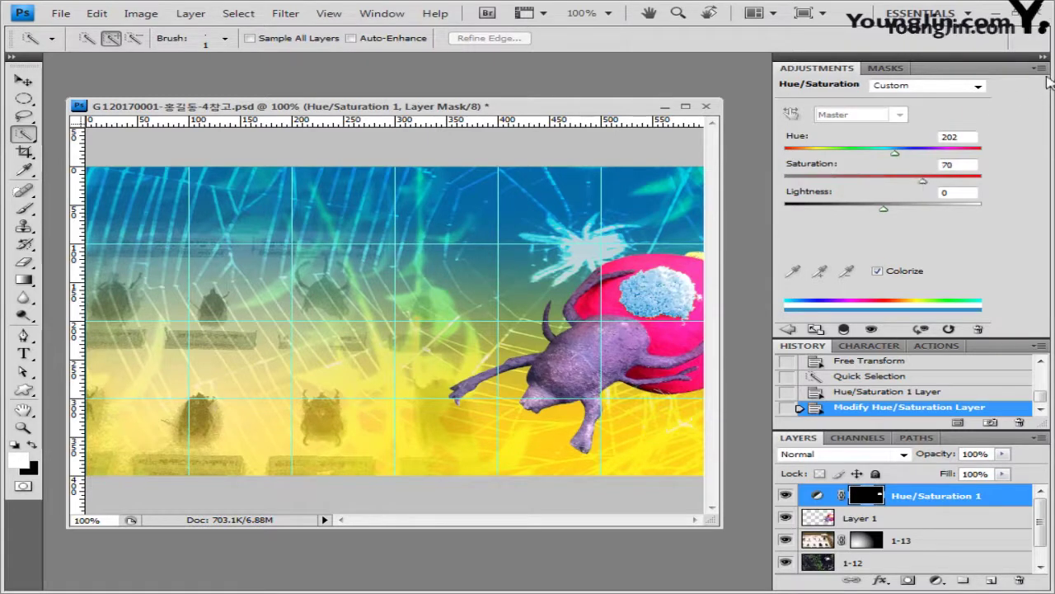
left_click(1041, 68)
left_click(895, 429)
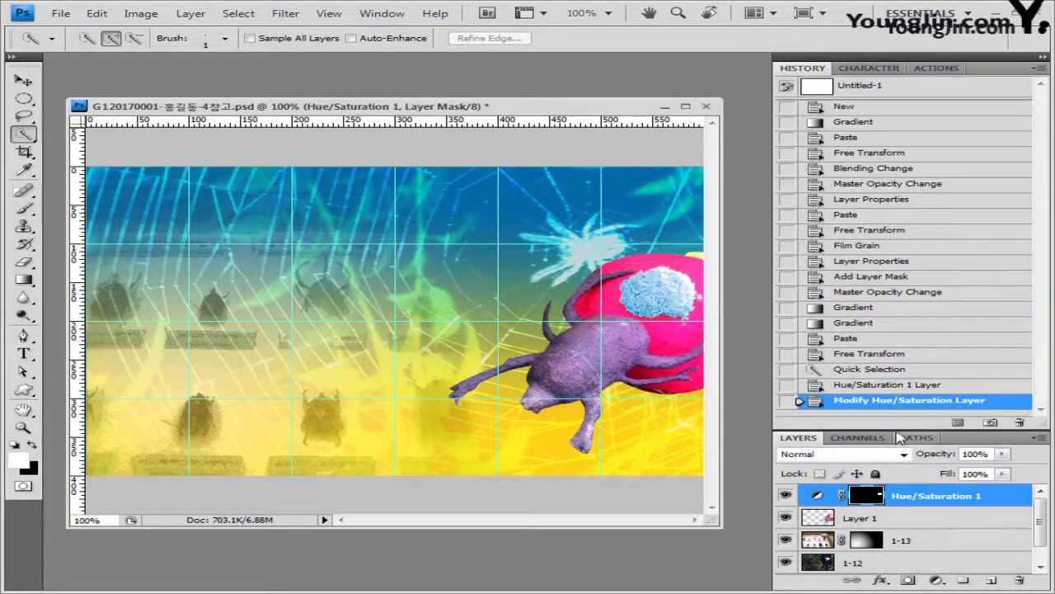
Rename the ball and beetle cutout layer as 1-14.
left_click_drag(903, 432, 902, 297)
double_click(860, 381)
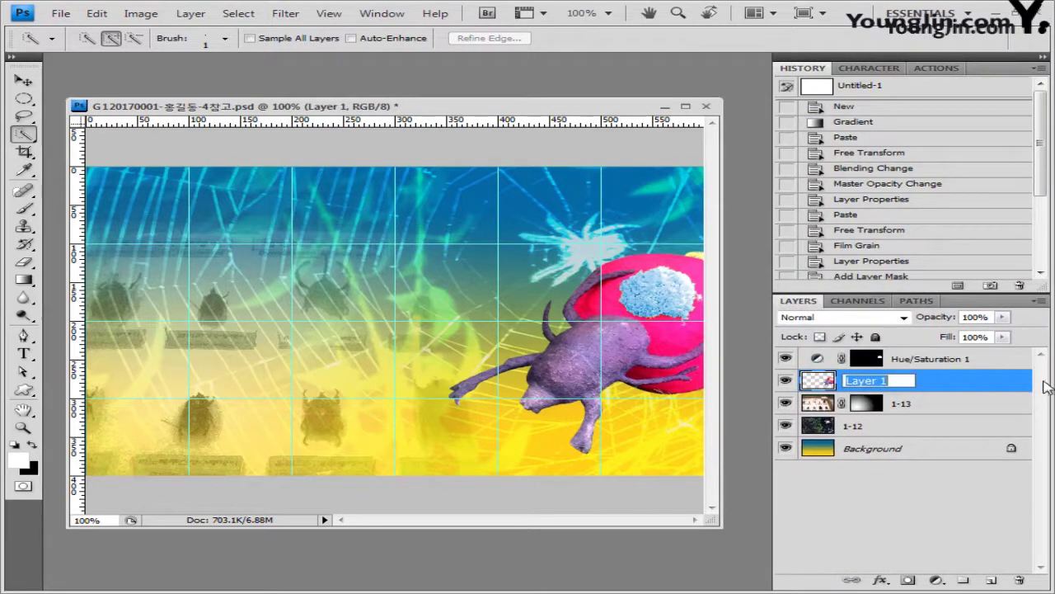
type("1-14")
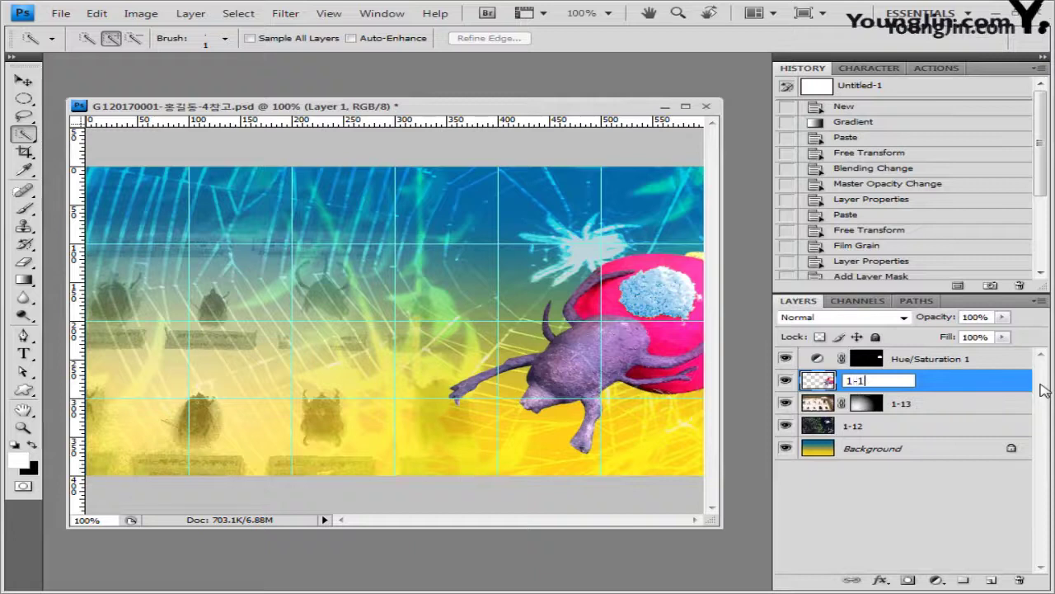
key("Return")
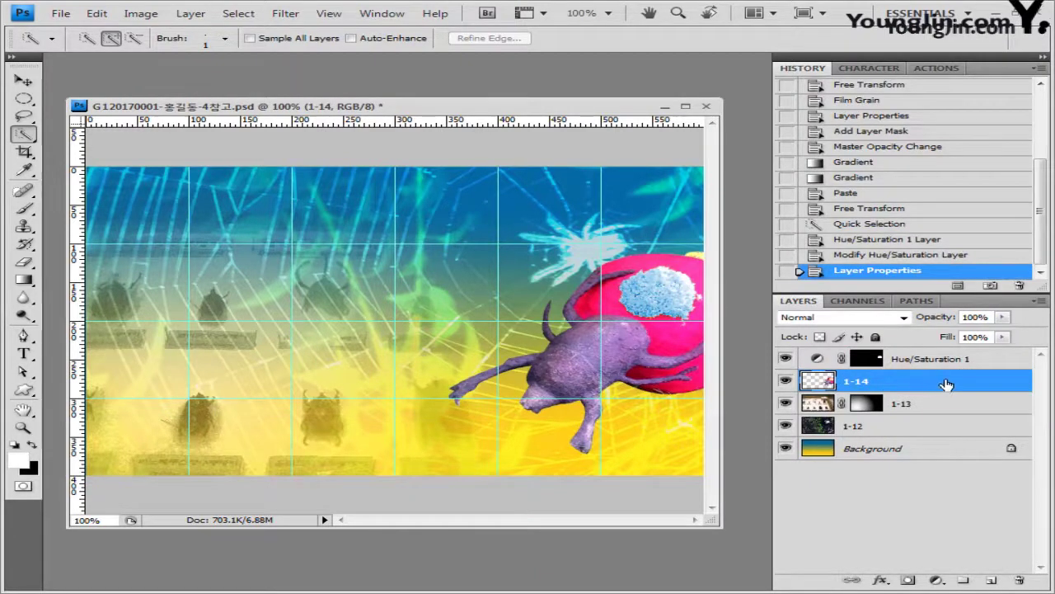
Add a Stroke layer style to layer 1-14 with a gradient fill type and a size of 4 px.
double_click(947, 385)
left_click_drag(547, 176, 546, 208)
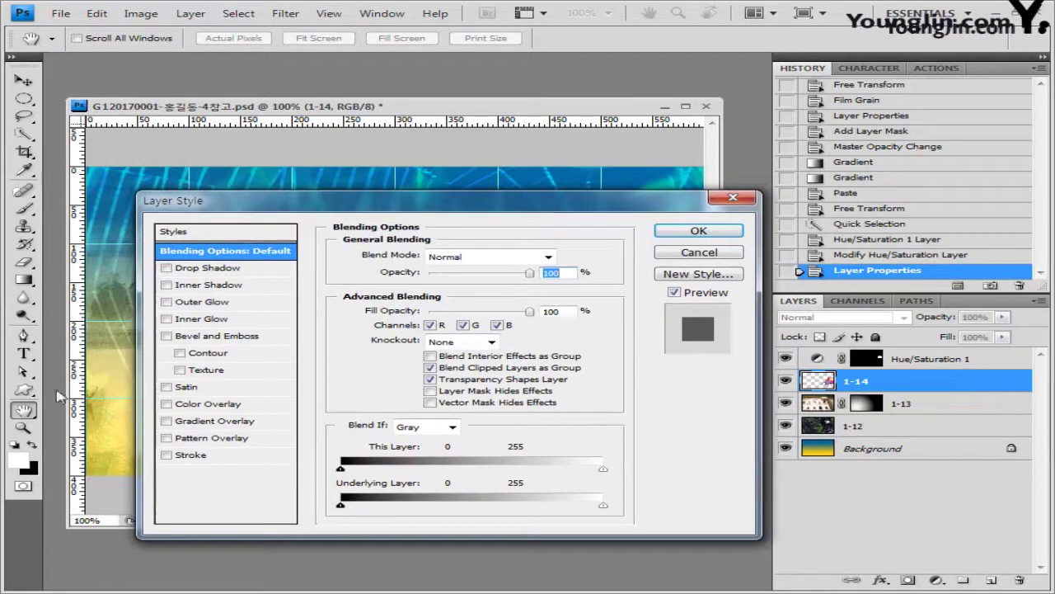
left_click(196, 456)
left_click(456, 333)
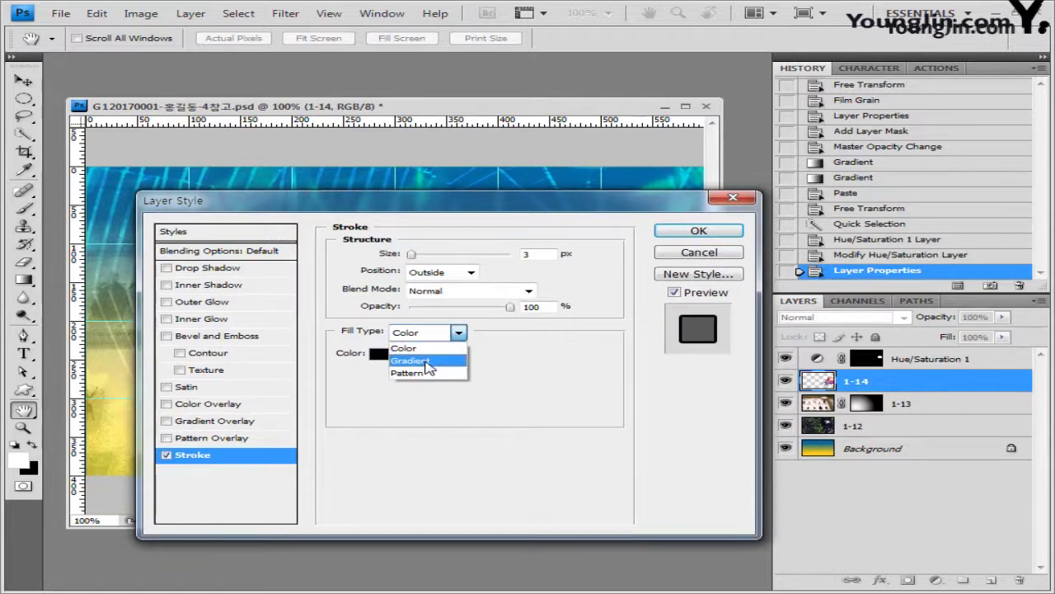
left_click(428, 363)
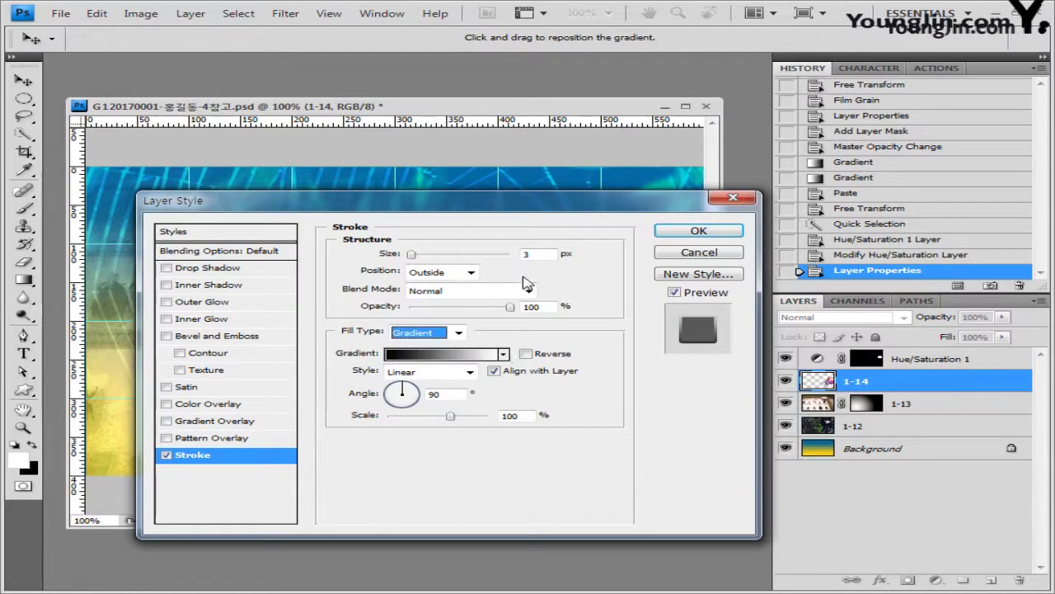
left_click(417, 250)
type("4")
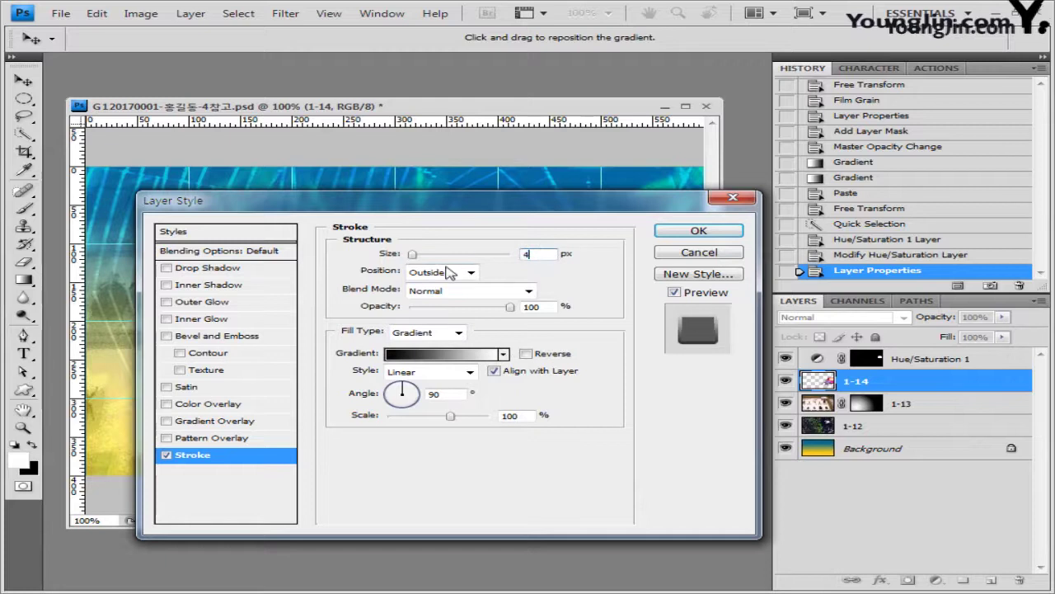
Set the stroke gradient to run from #cc33cc to white and apply the layer style.
left_click(447, 358)
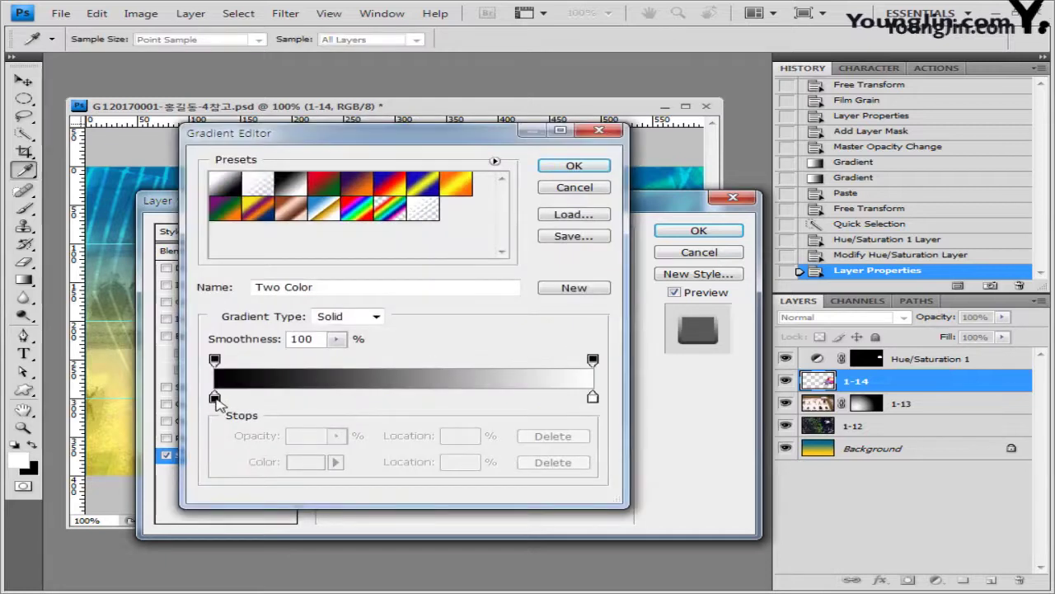
double_click(214, 399)
left_click_drag(517, 436, 472, 436)
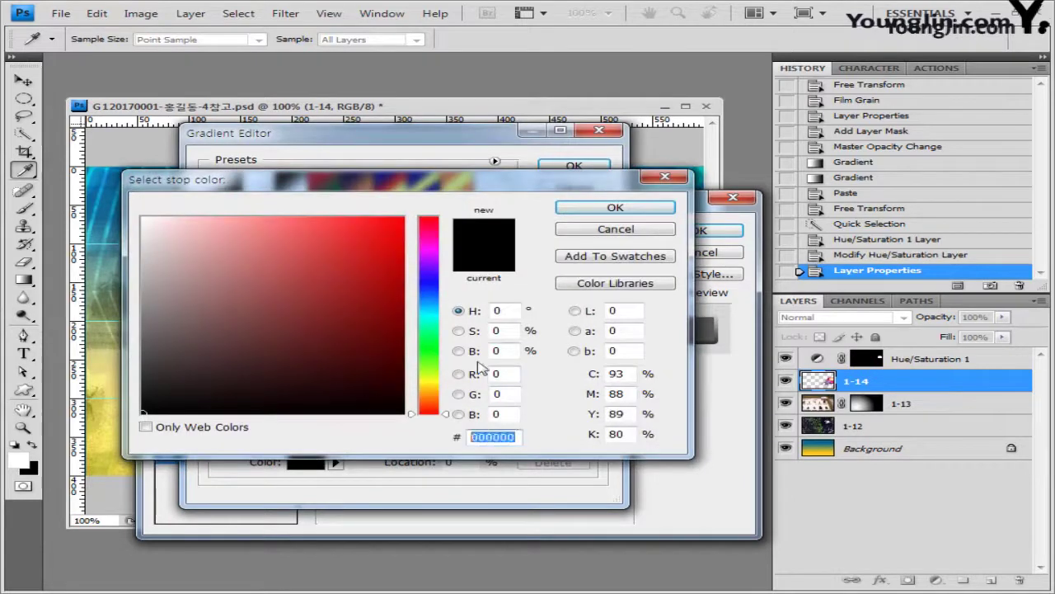
type("cc33cc")
key("Return")
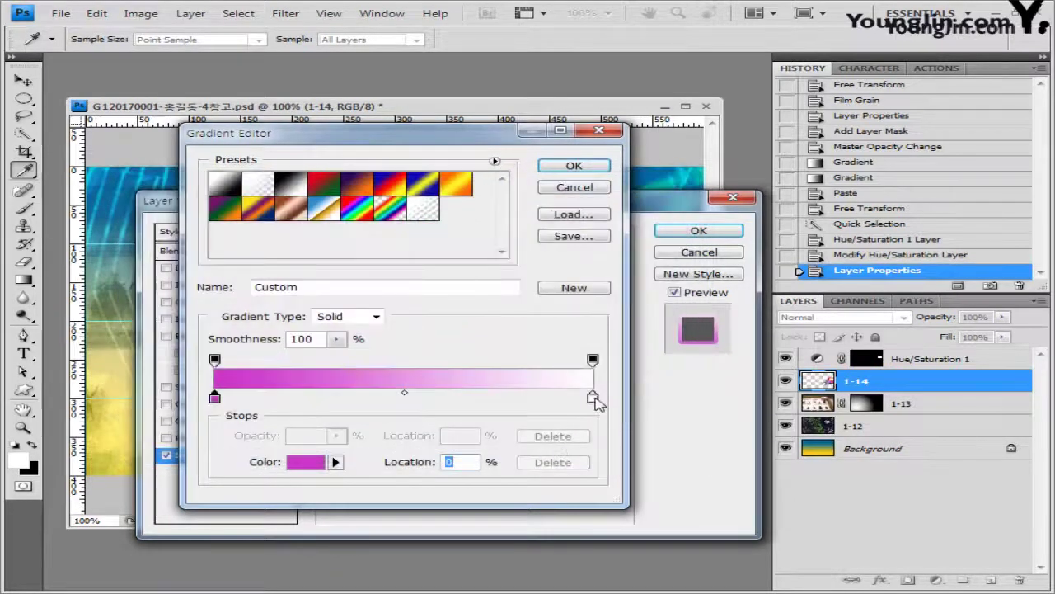
double_click(593, 398)
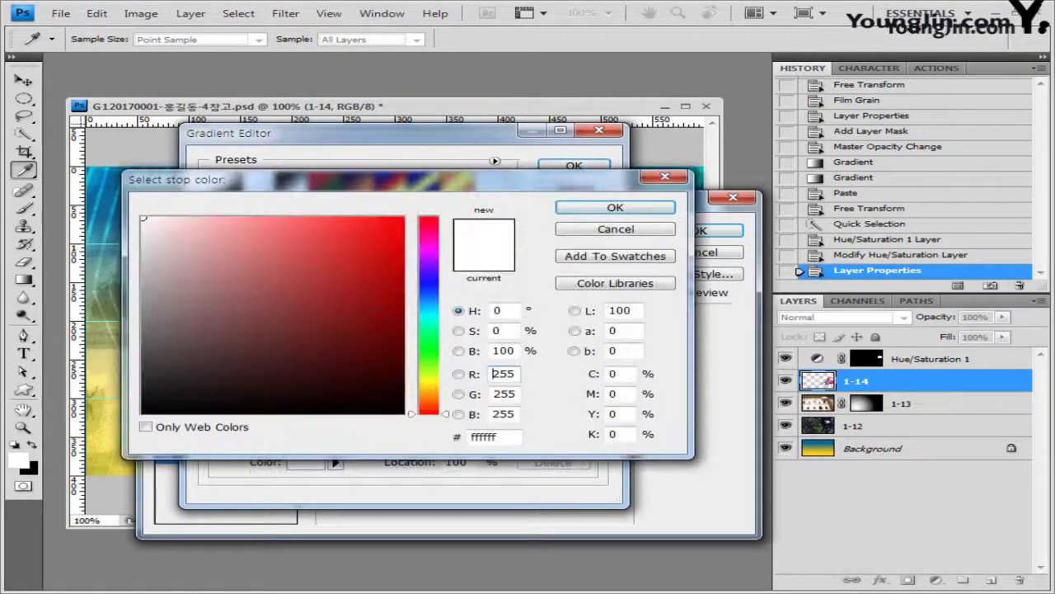
left_click(659, 212)
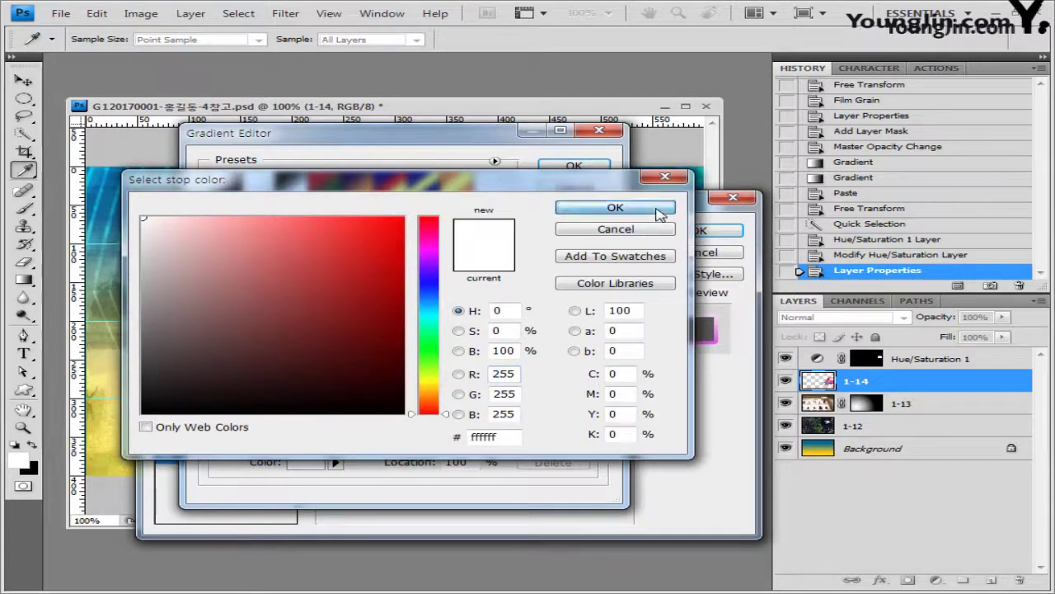
left_click(574, 167)
key("Return")
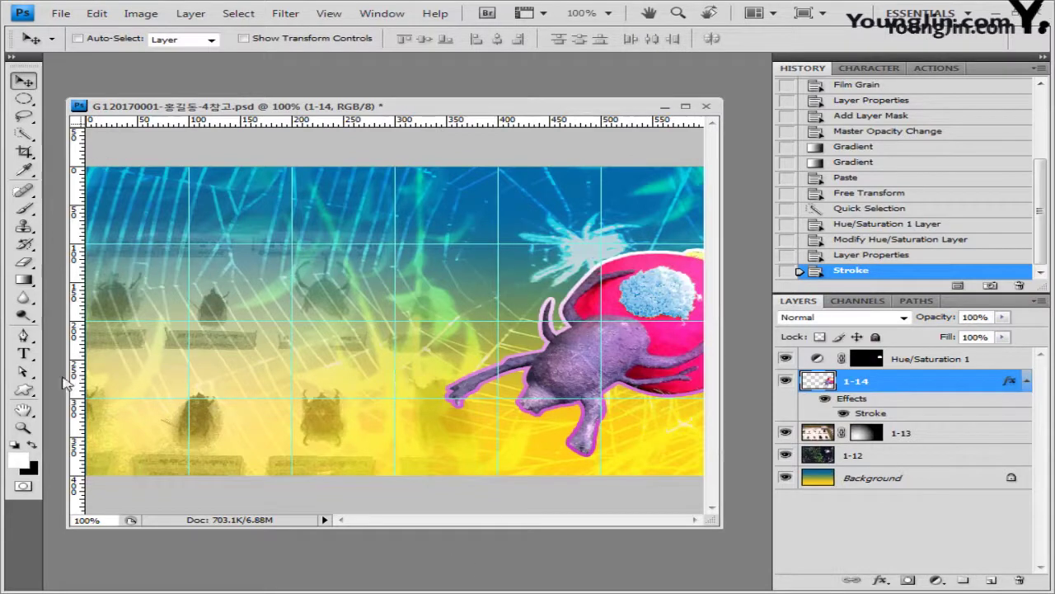
Set the Custom Shape tool to create shape layers and replace its shape library with the Symbols set.
left_click(23, 390)
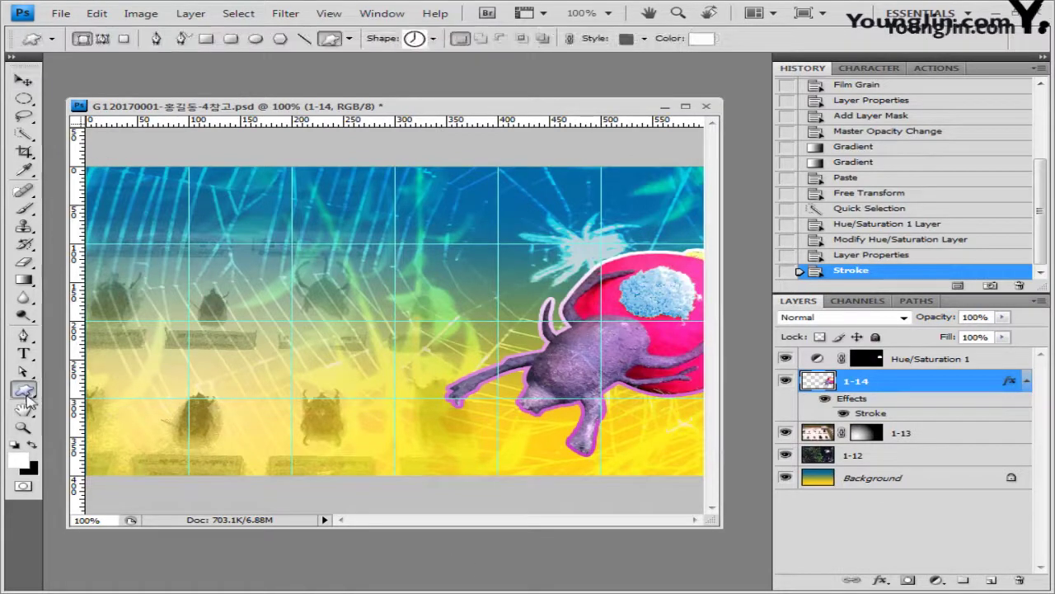
left_click(83, 41)
left_click(433, 39)
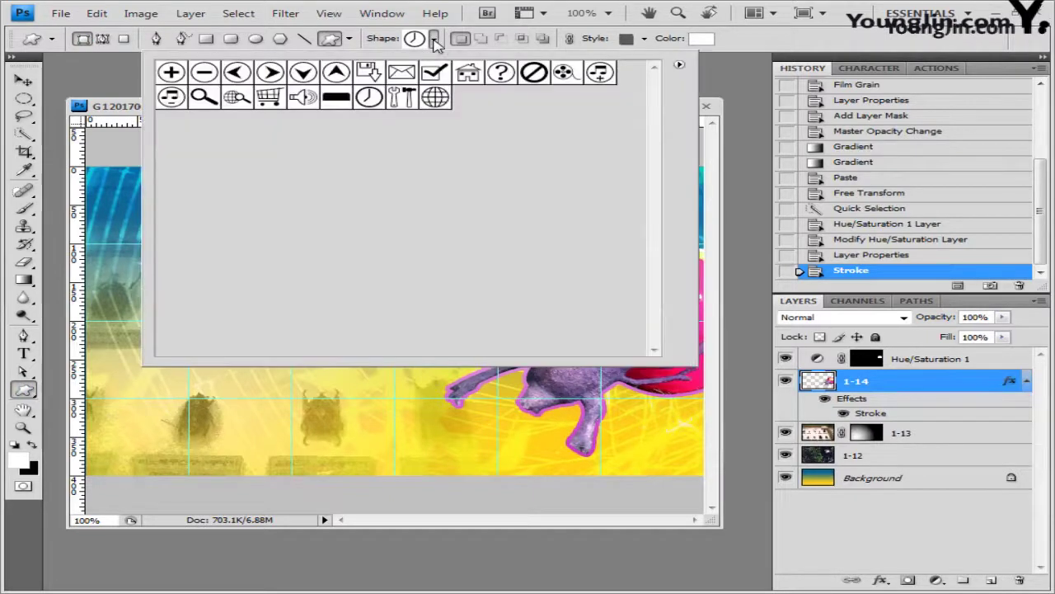
left_click(679, 64)
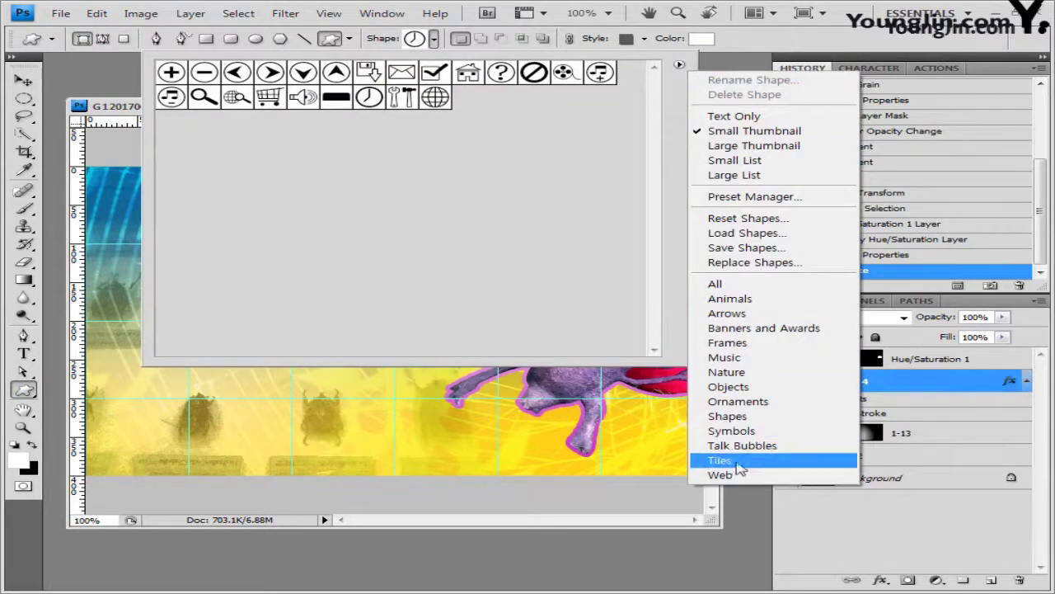
left_click(745, 431)
left_click(410, 238)
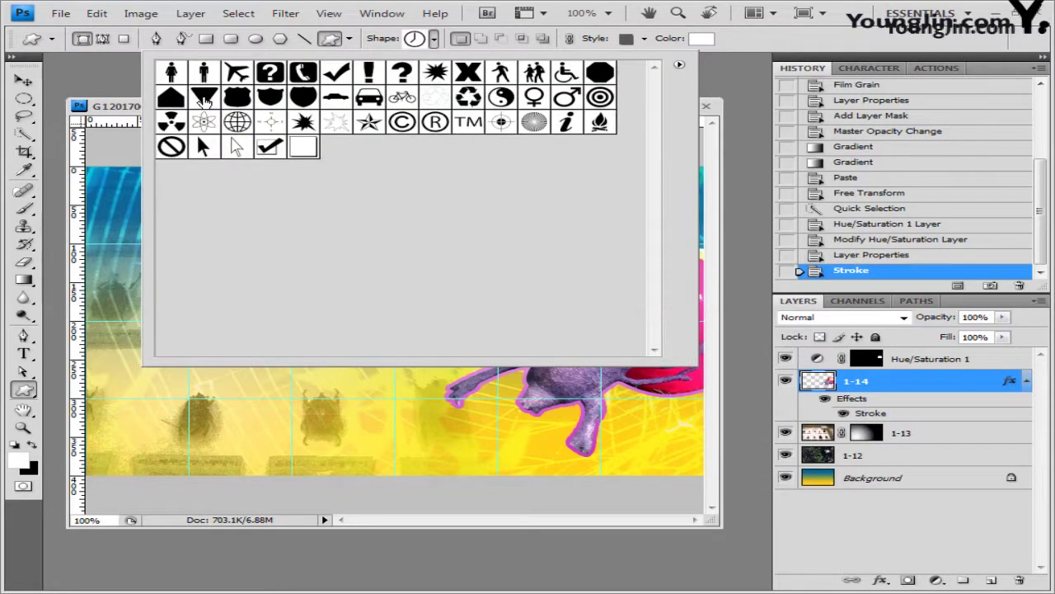
Draw the rounded inverted-triangle symbol about 95 px wide between the two rows of beetles on the canvas's left half.
left_click(203, 98)
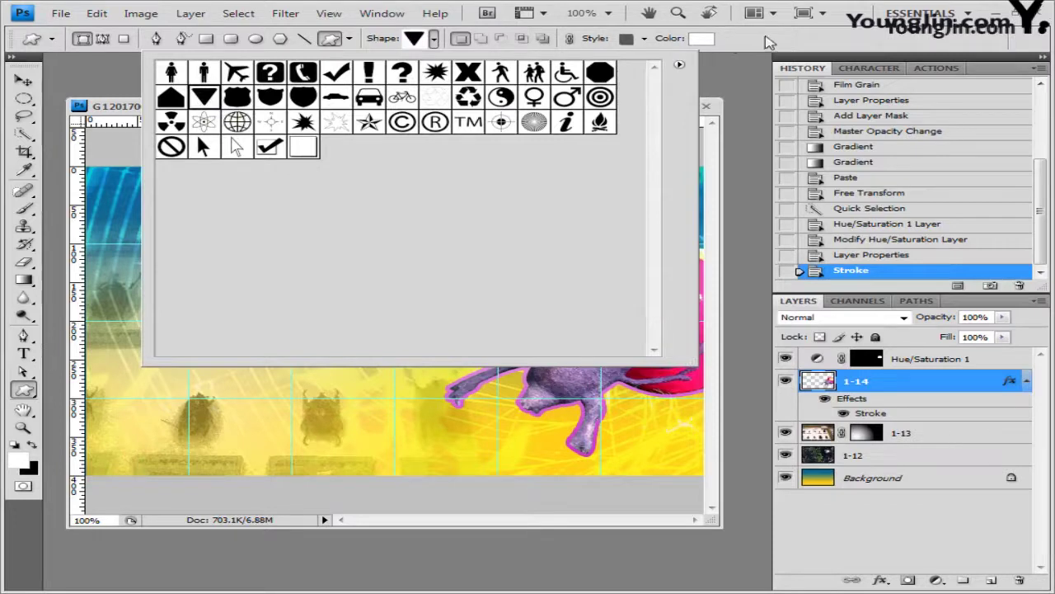
left_click(767, 41)
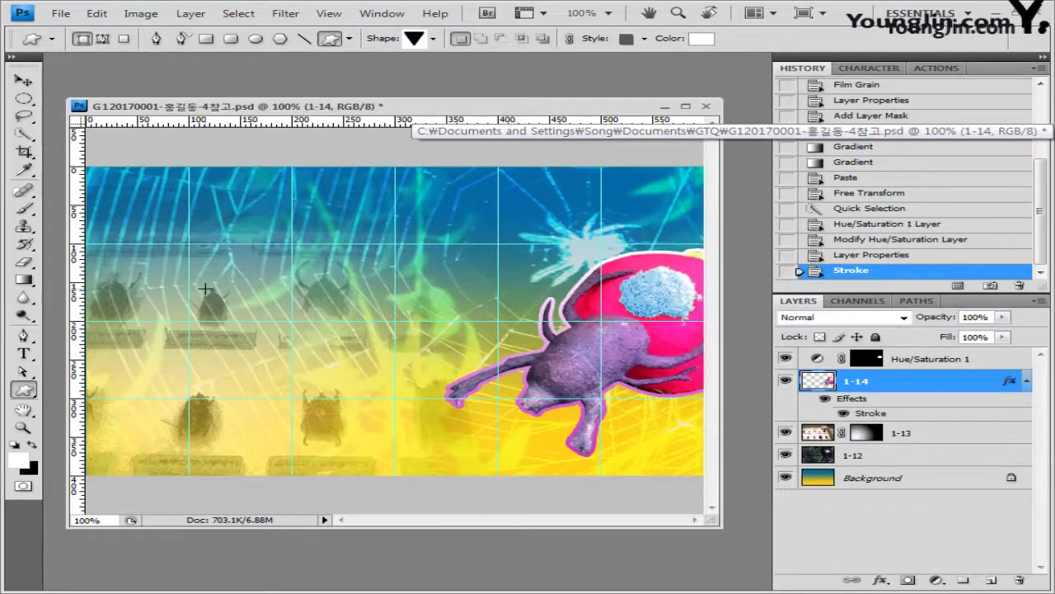
left_click_drag(205, 289, 305, 402)
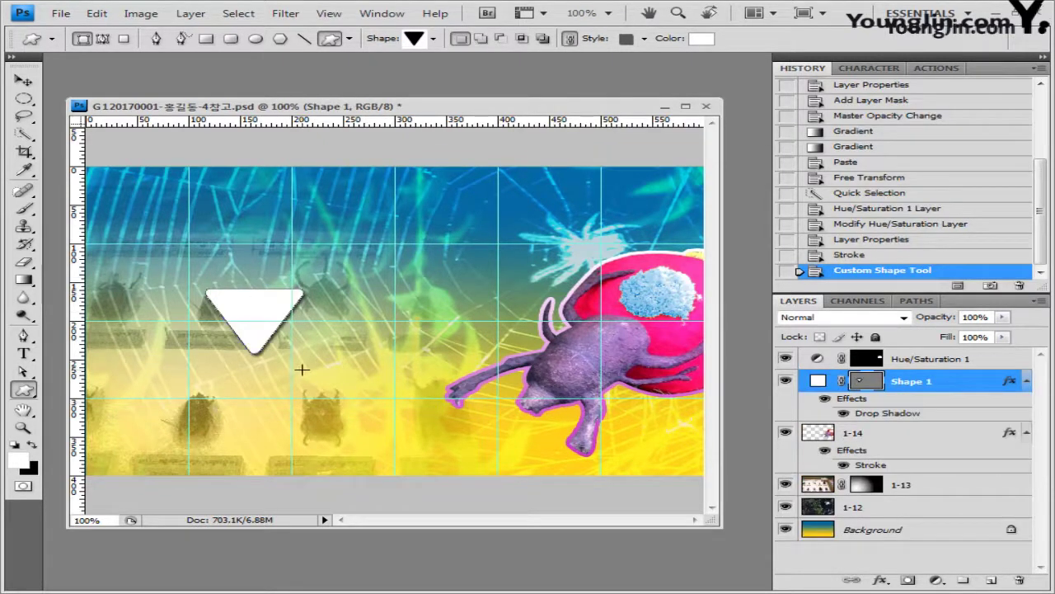
Remove the drop shadow style from the triangle shape and set its fill colour to light blue #8dccff.
left_click(645, 39)
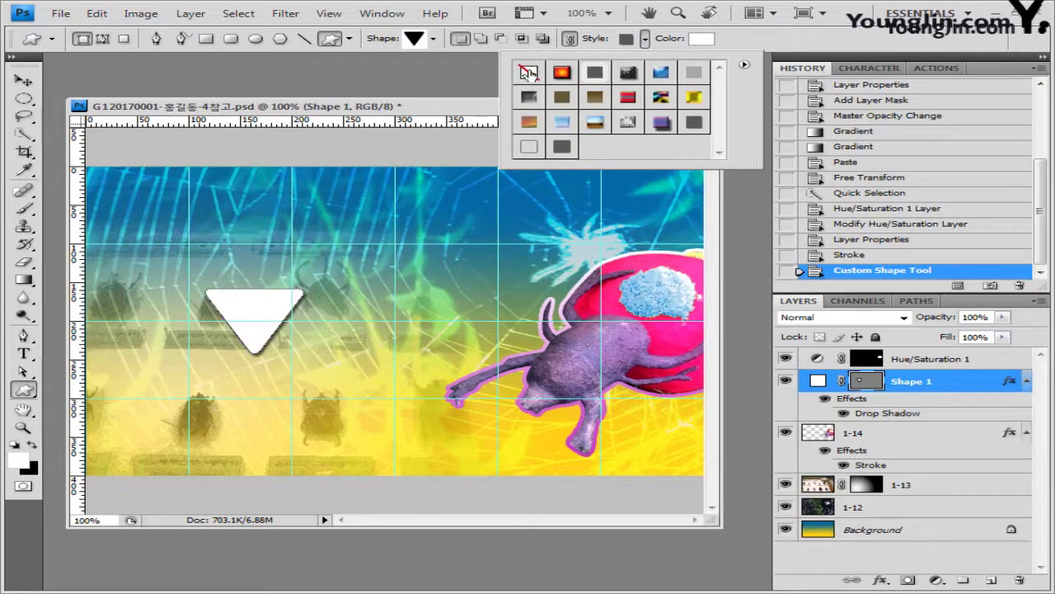
left_click(529, 73)
left_click(701, 38)
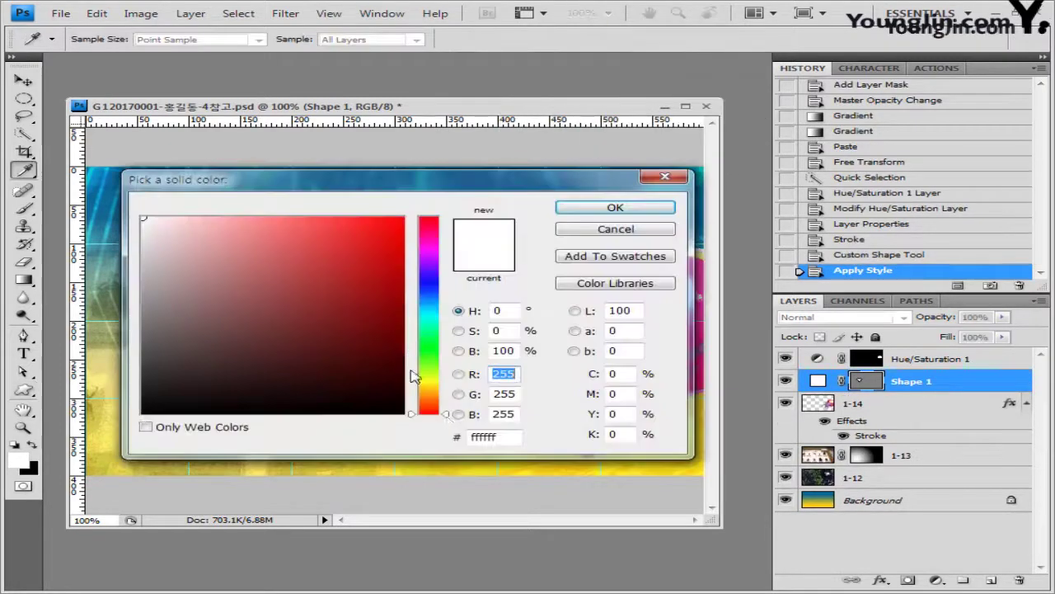
type("8dccff")
left_click(615, 207)
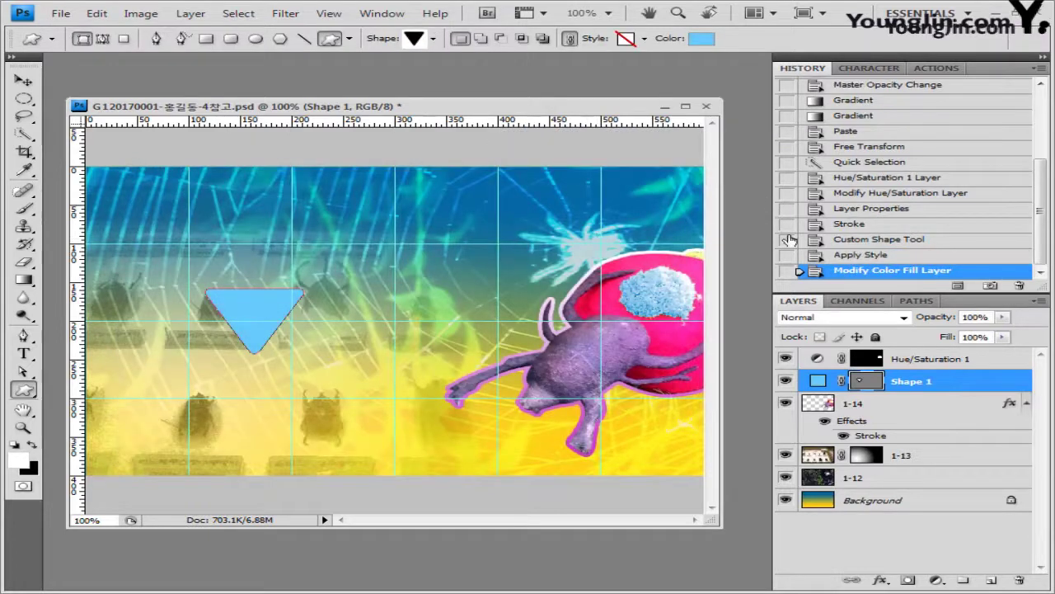
Move the triangle shape layer above the Hue/Saturation 1 layer and add Drop Shadow and Inner Glow effects to it.
left_click_drag(912, 382, 918, 354)
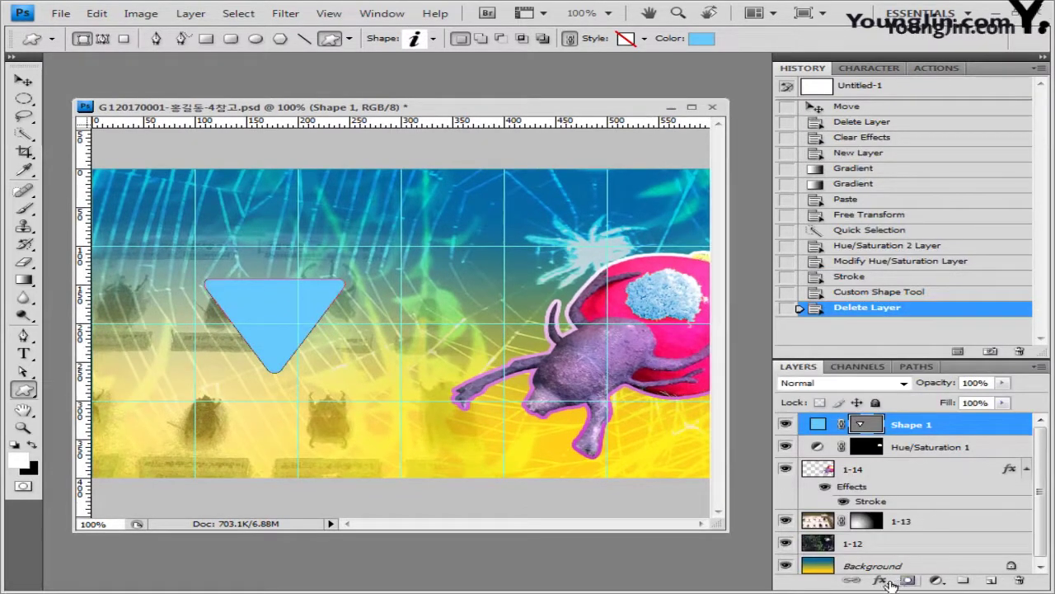
left_click(880, 581)
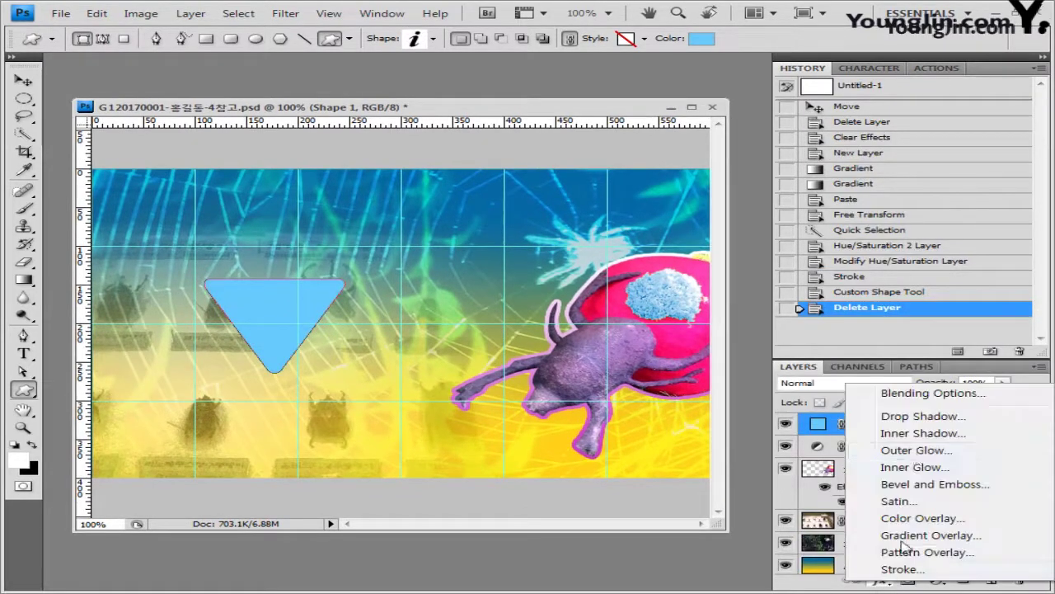
left_click(907, 386)
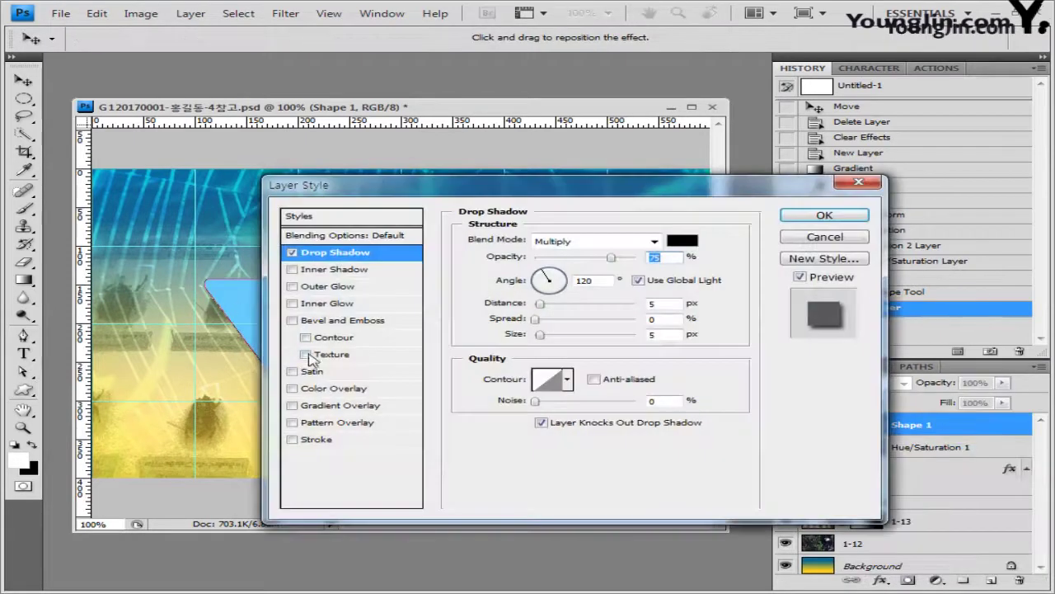
left_click(345, 304)
left_click(825, 215)
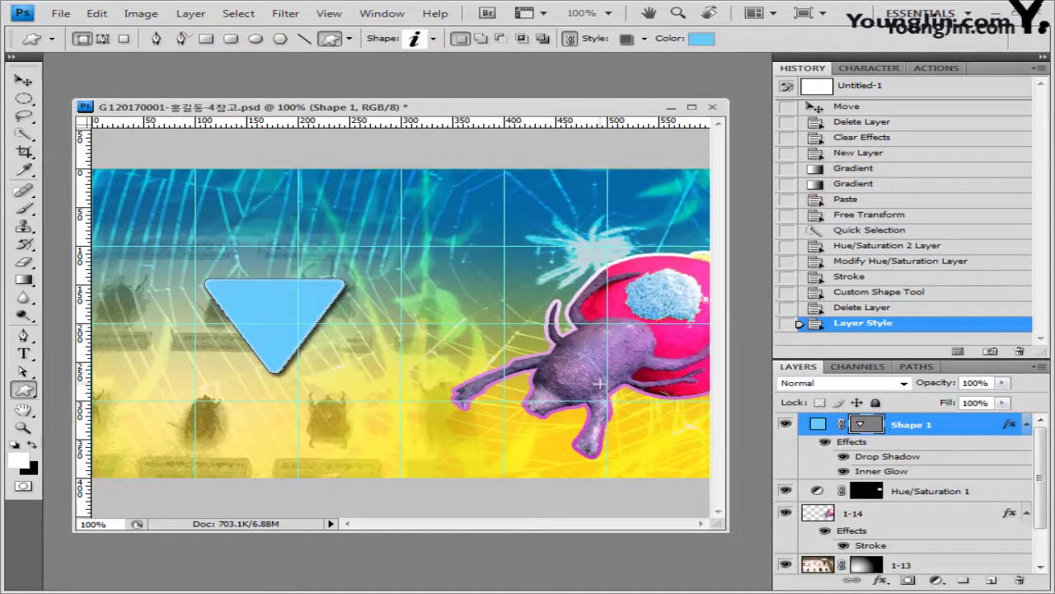
Duplicate the triangle layer and place the copy level with the original, just beyond its right corner with a small gap.
key("ctrl+j")
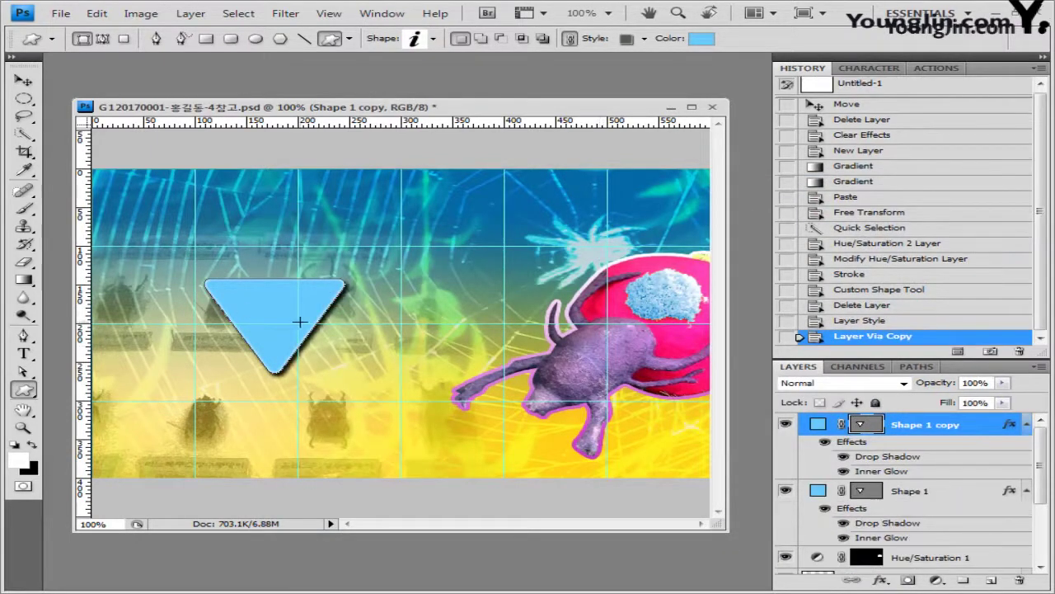
left_click(23, 80)
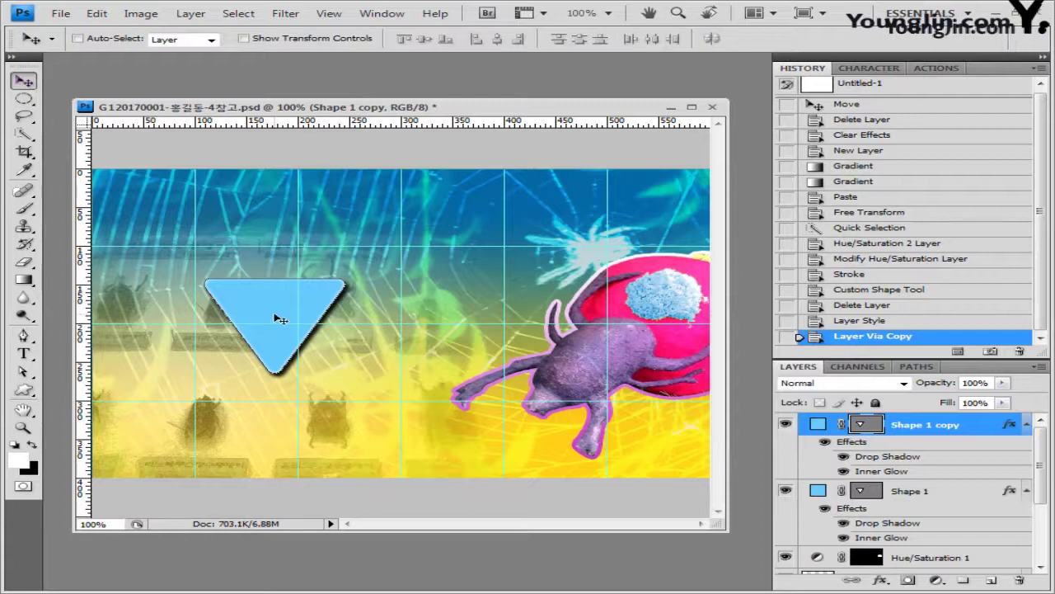
left_click_drag(281, 318, 431, 318)
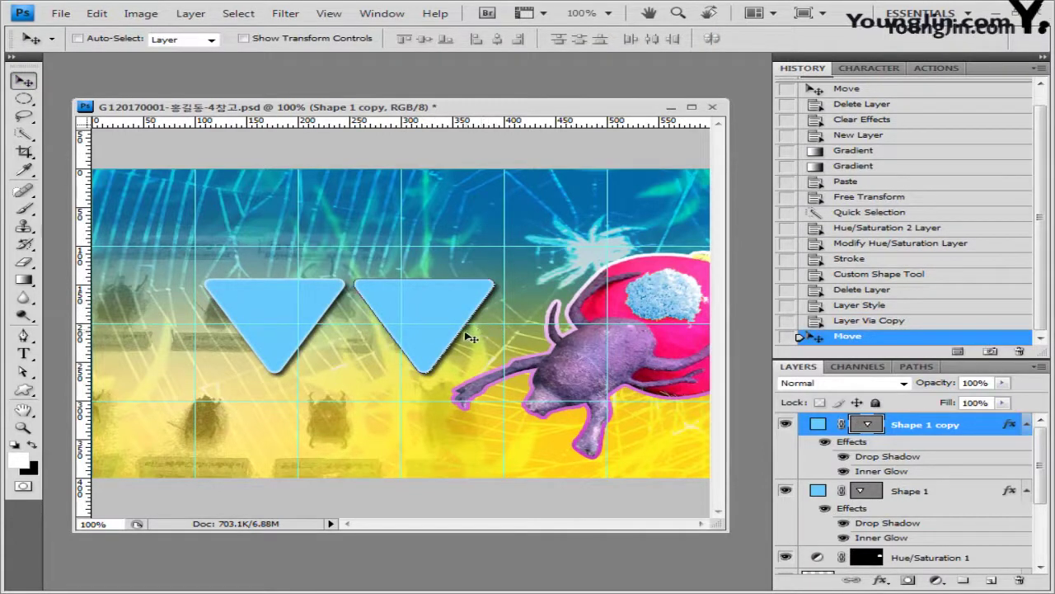
Duplicate both triangle layers together and shift the copies down and to the left so they overlap the originals.
left_click(942, 493, "shift")
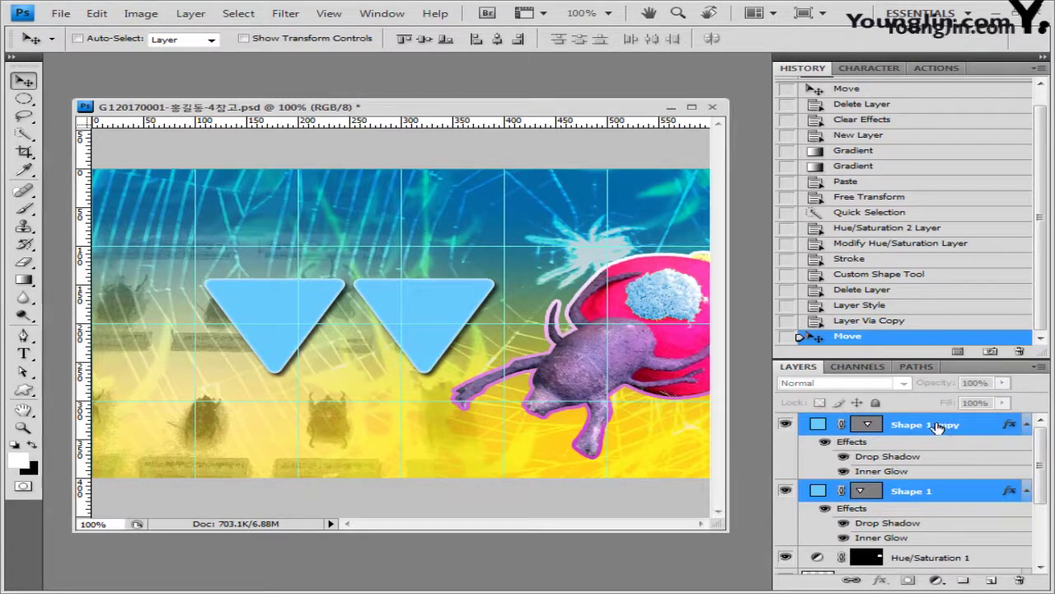
left_click_drag(933, 424, 992, 581)
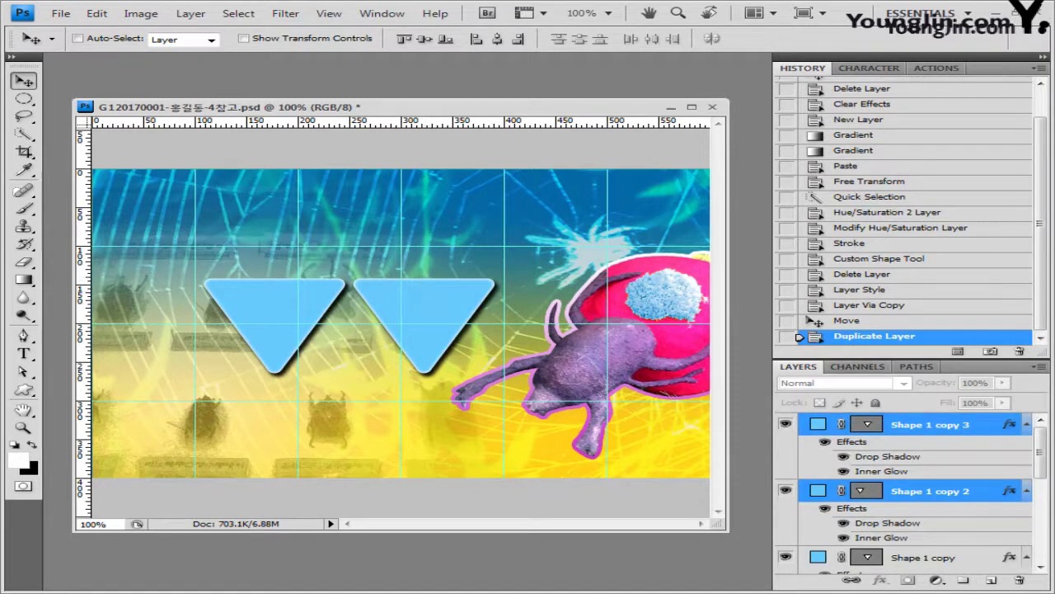
left_click_drag(432, 306, 357, 321)
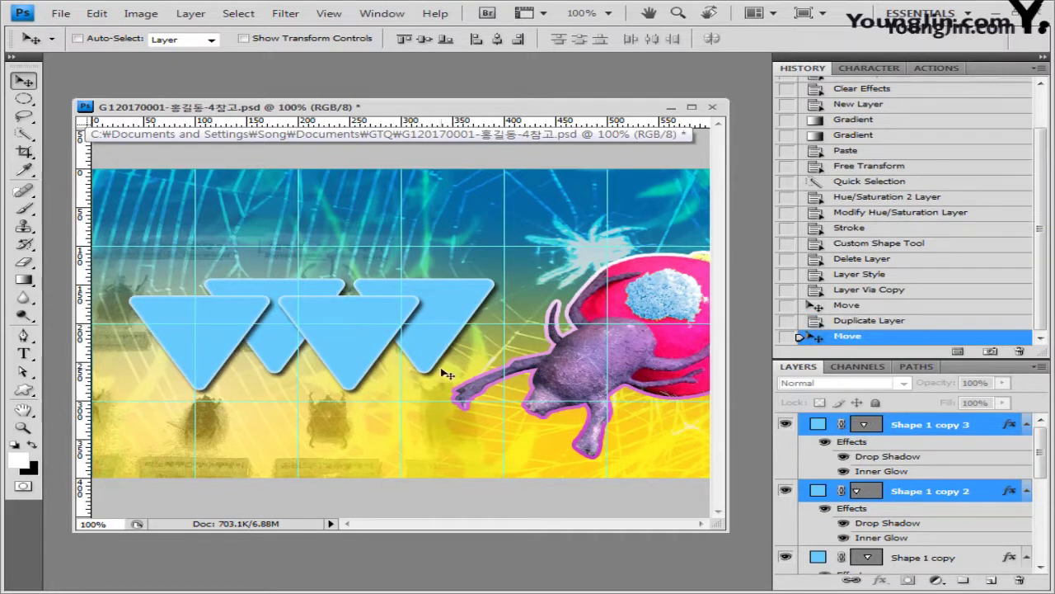
Flip the two copied triangles vertically and nudge them so they interlock with the inverted pair at even gaps.
key("ctrl+t")
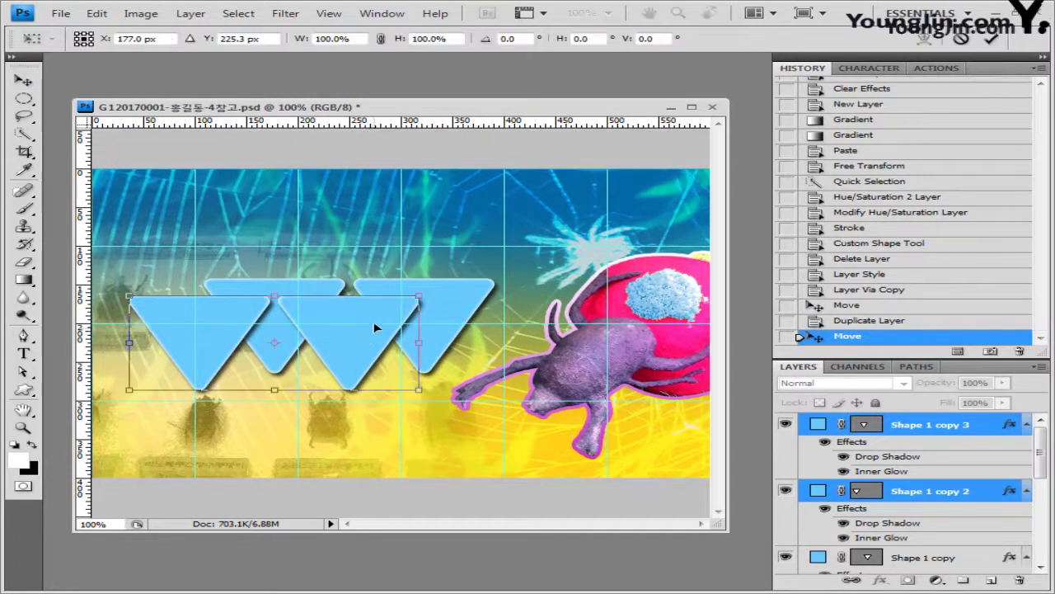
right_click(358, 318)
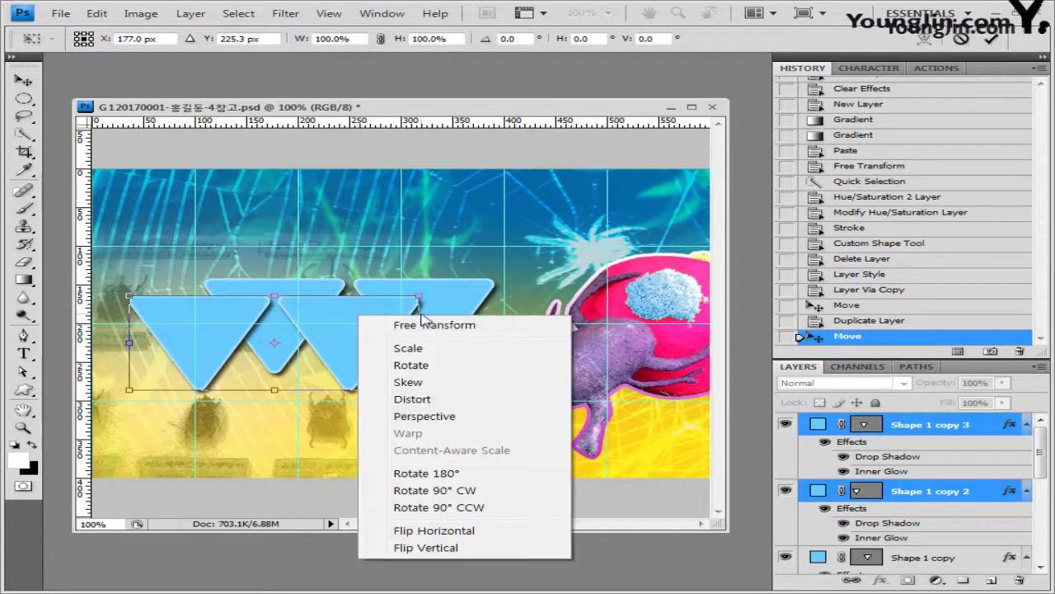
left_click(480, 549)
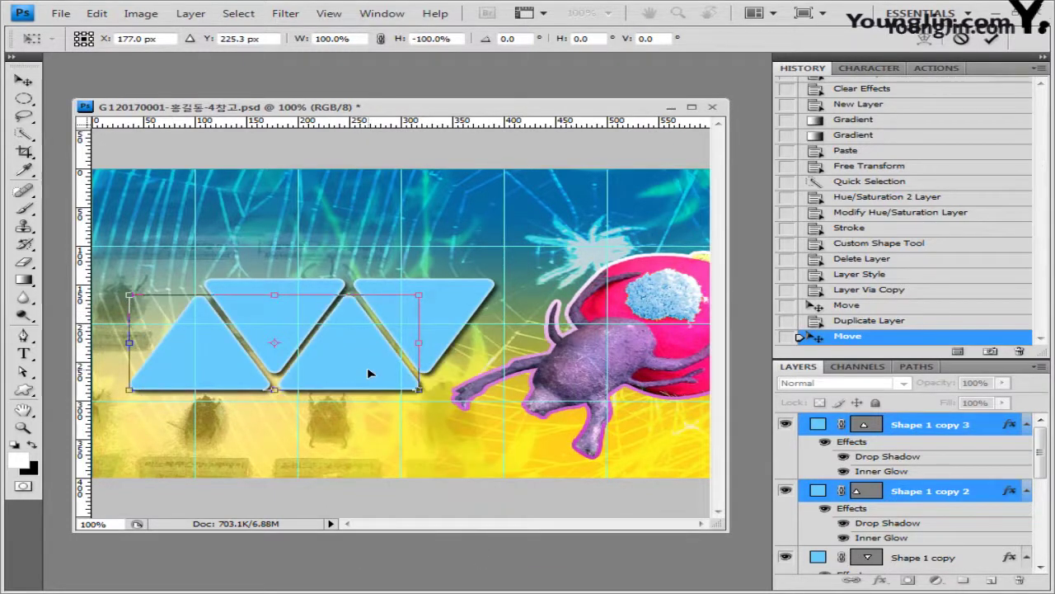
key("Right")
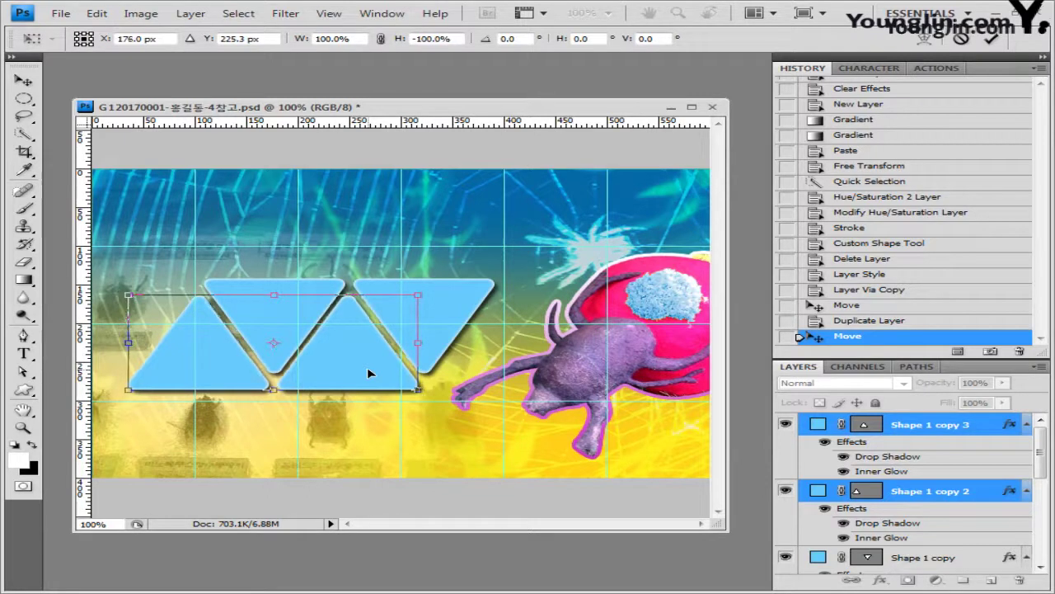
key("Down")
key("Return")
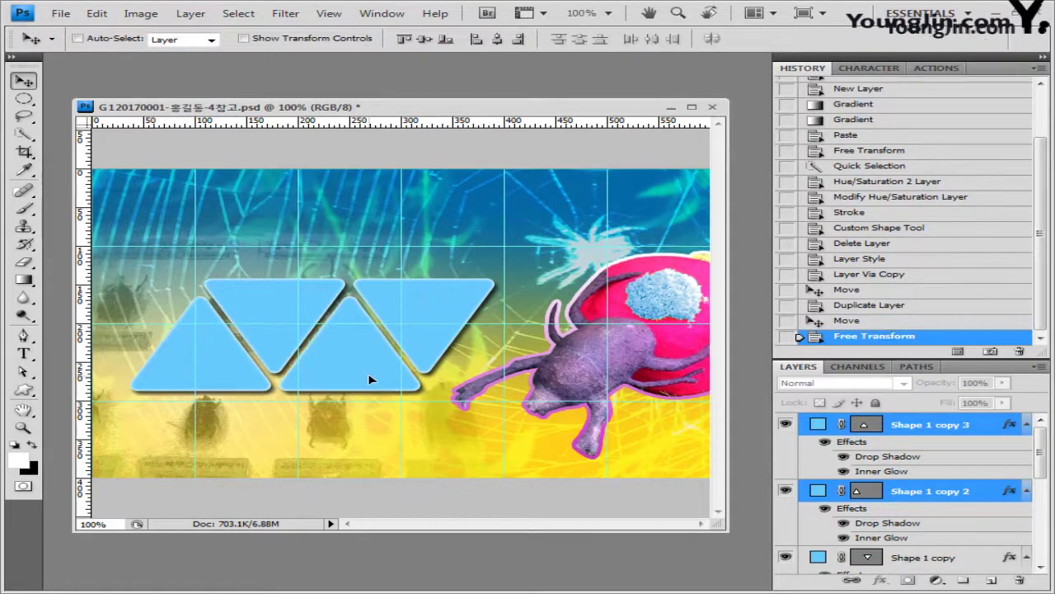
Copy the whole 1급-15.jpg butterfly photo, close it, and paste it directly above the first inverted triangle's layer, Shape 1.
left_click(941, 425)
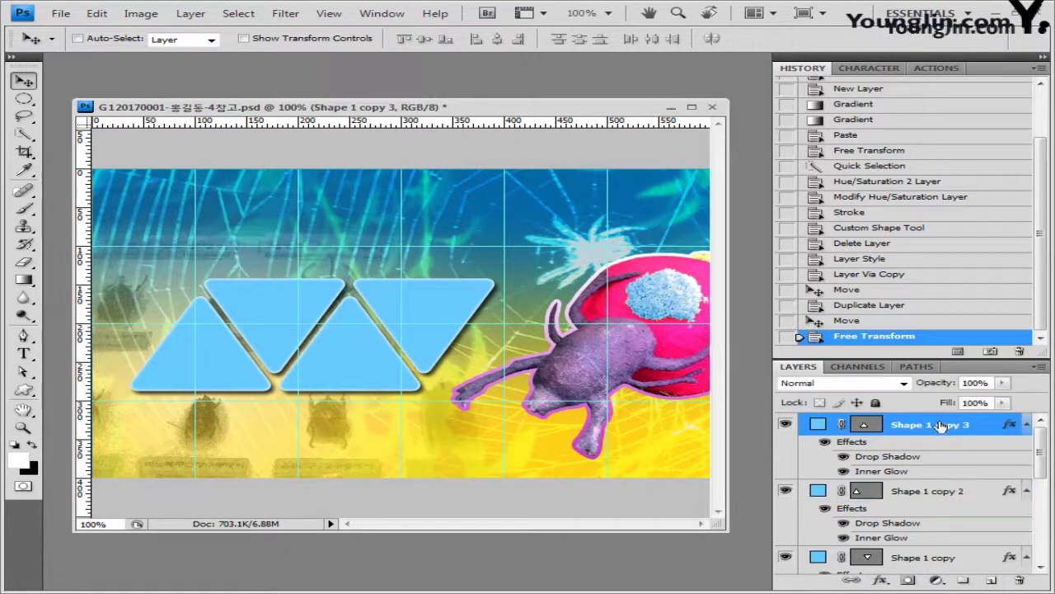
left_click(283, 307, "ctrl")
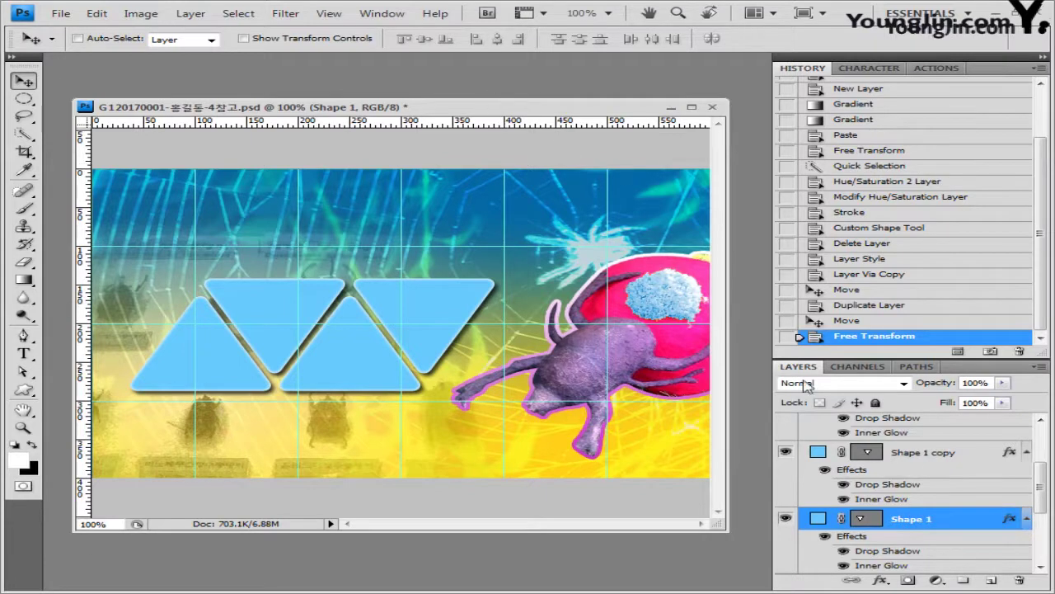
key("ctrl+o")
left_click(705, 206)
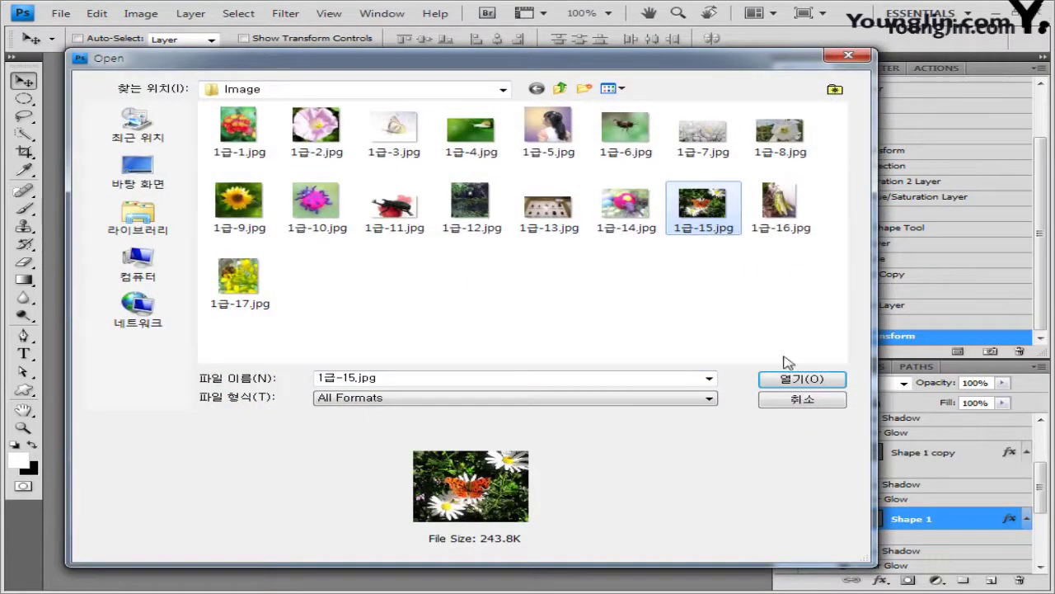
left_click(798, 380)
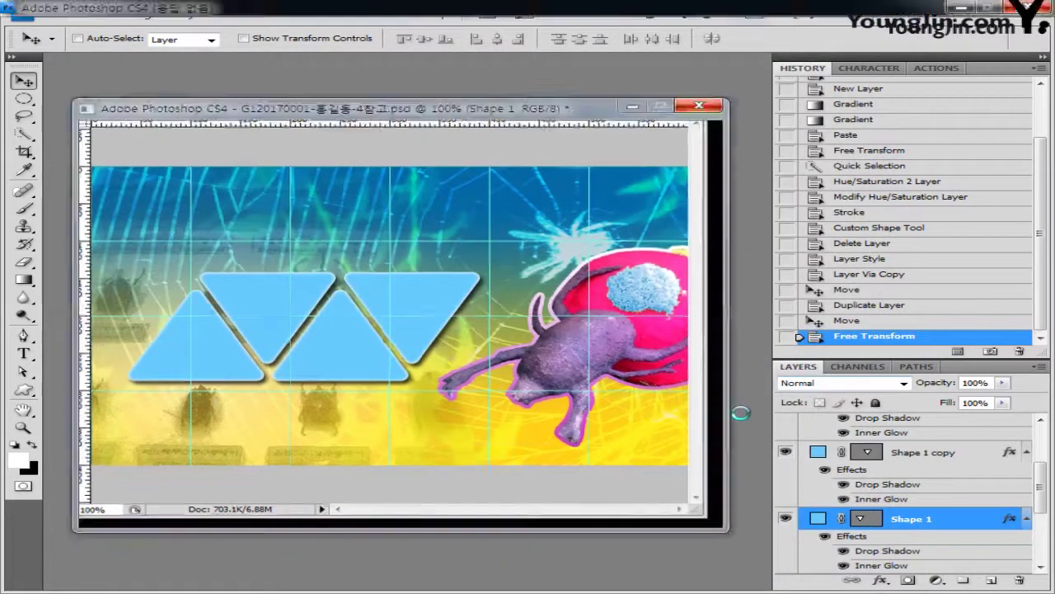
key("ctrl+a")
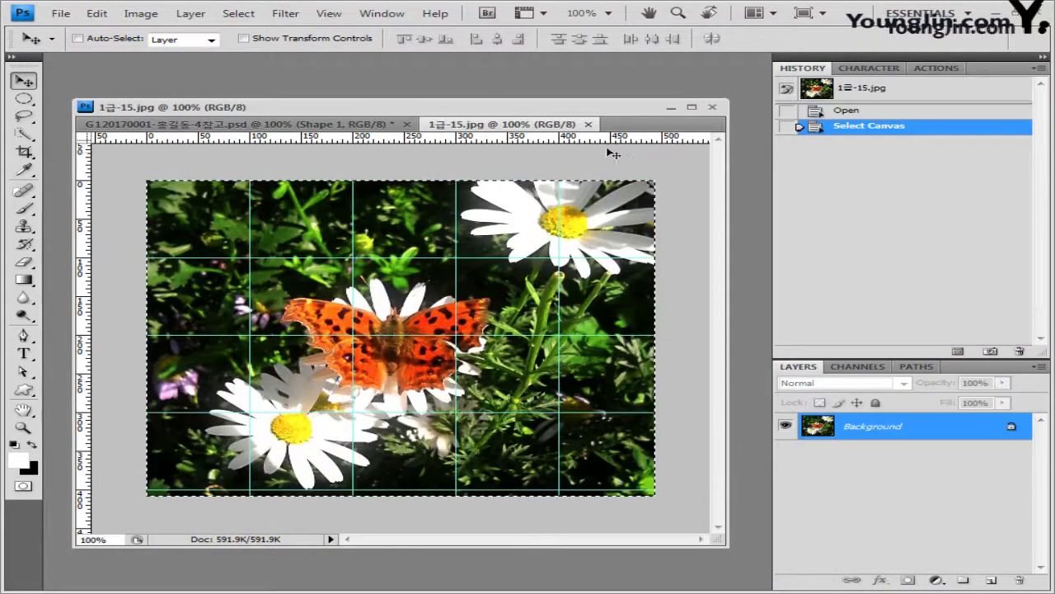
left_click(588, 123)
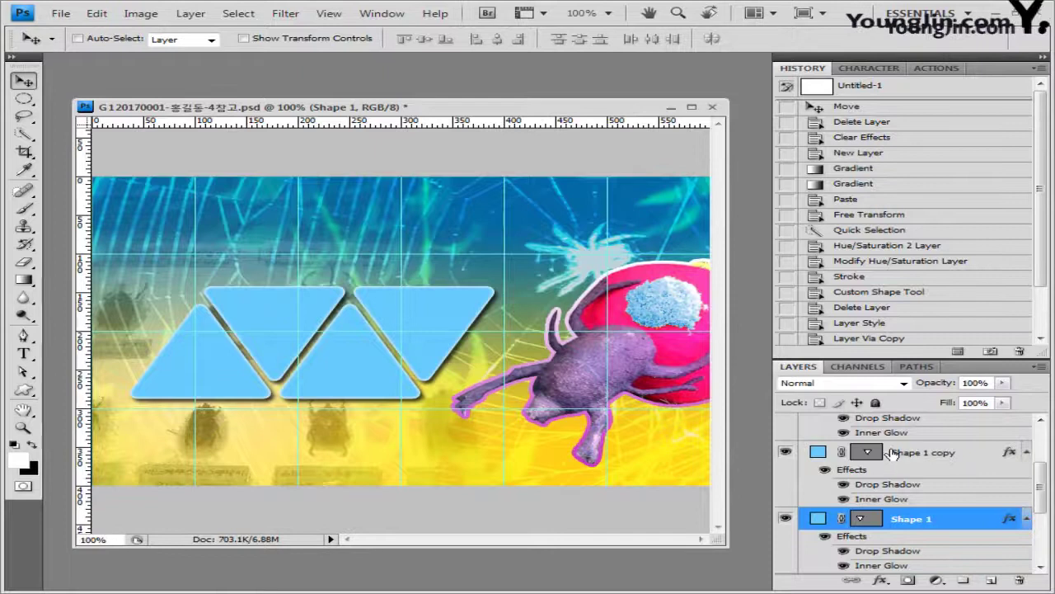
key("ctrl+v")
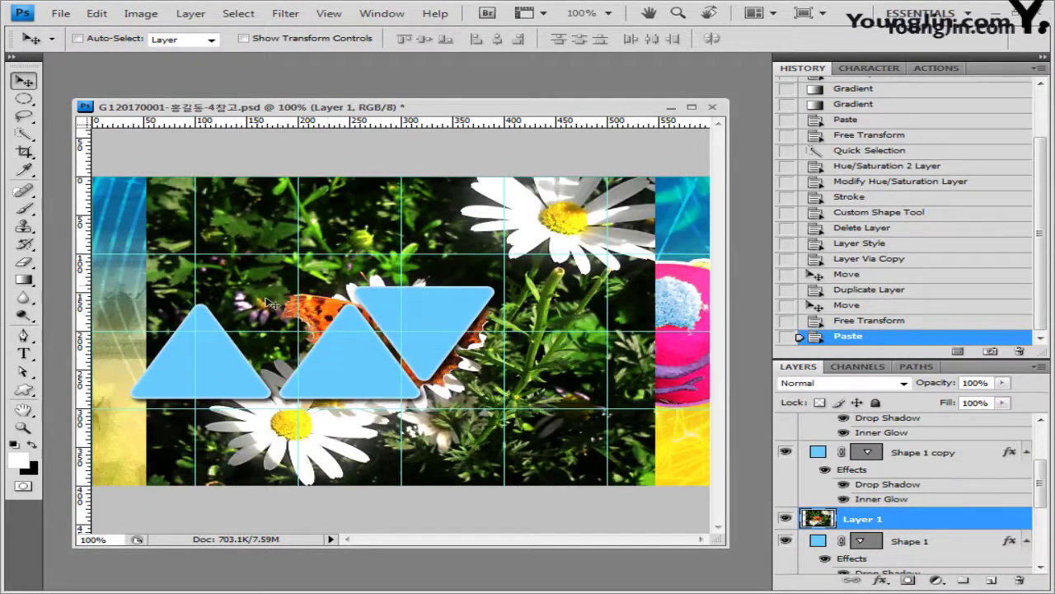
Clip the butterfly photo to the Shape 1 triangle, then shrink, rotate and position it so the butterfly fills the shape.
left_click(910, 531, "alt")
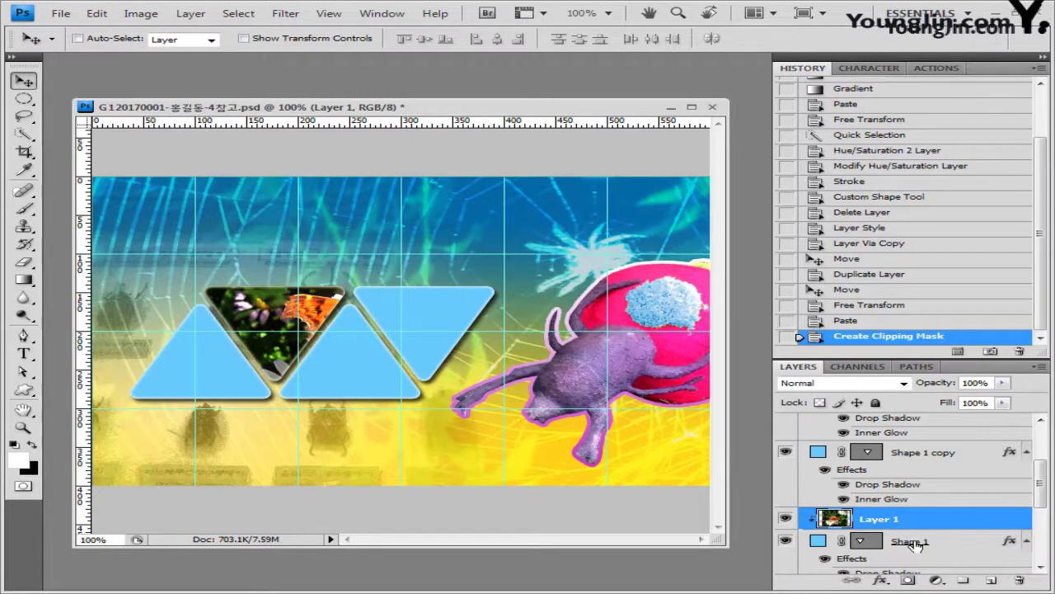
key("ctrl+t")
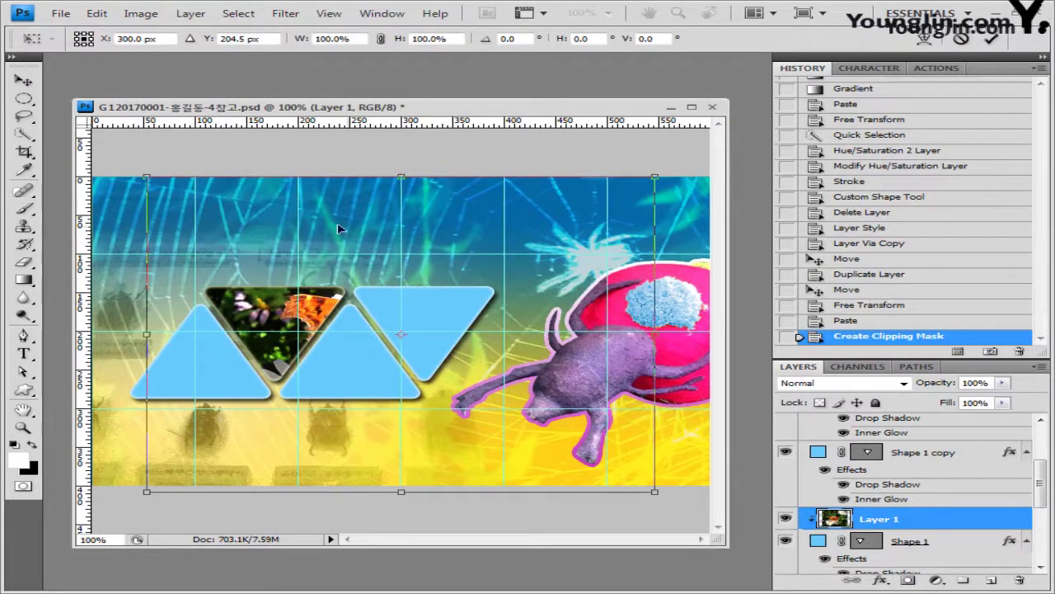
left_click_drag(146, 177, 214, 218)
left_click_drag(657, 493, 470, 432)
left_click_drag(544, 383, 389, 370)
key("Return")
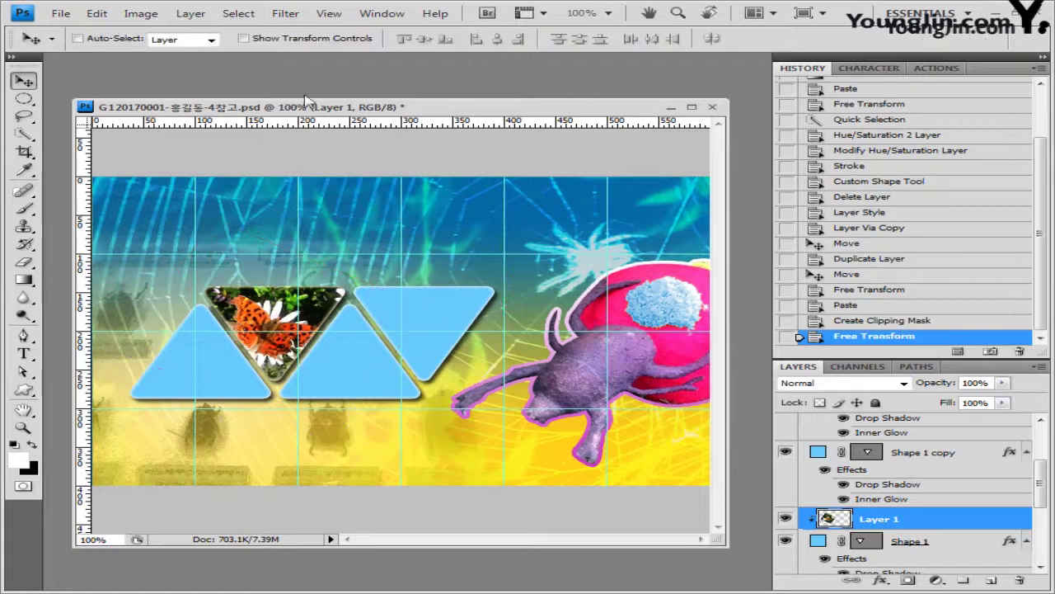
Apply Poster Edges to the butterfly layer with thickness 2, intensity 1 and posterization 2, and set the layer's opacity to 80%.
left_click(302, 19)
mouse_move(367, 128)
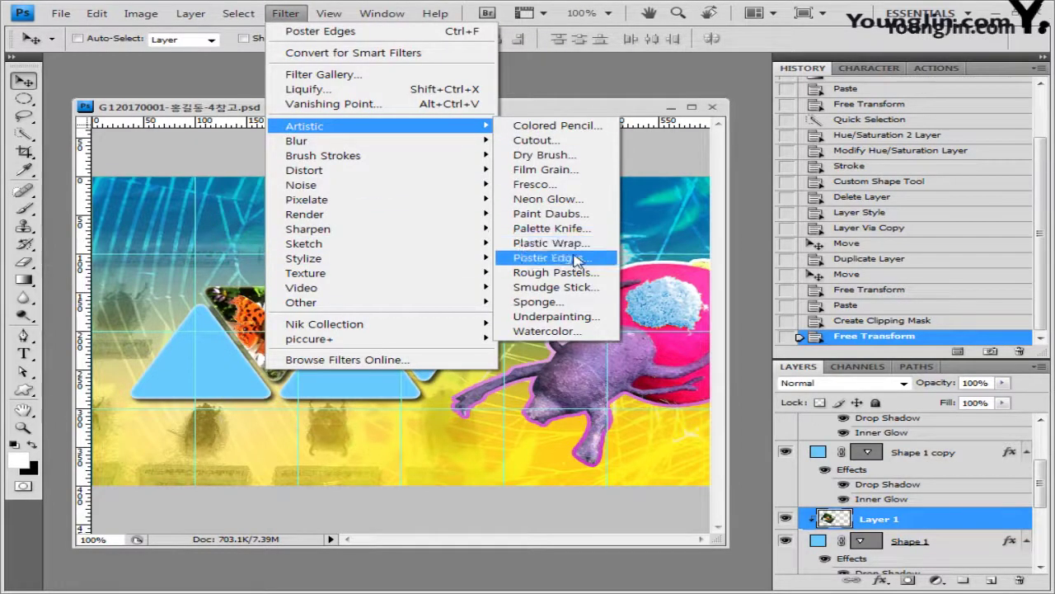
key("Escape")
key("Escape")
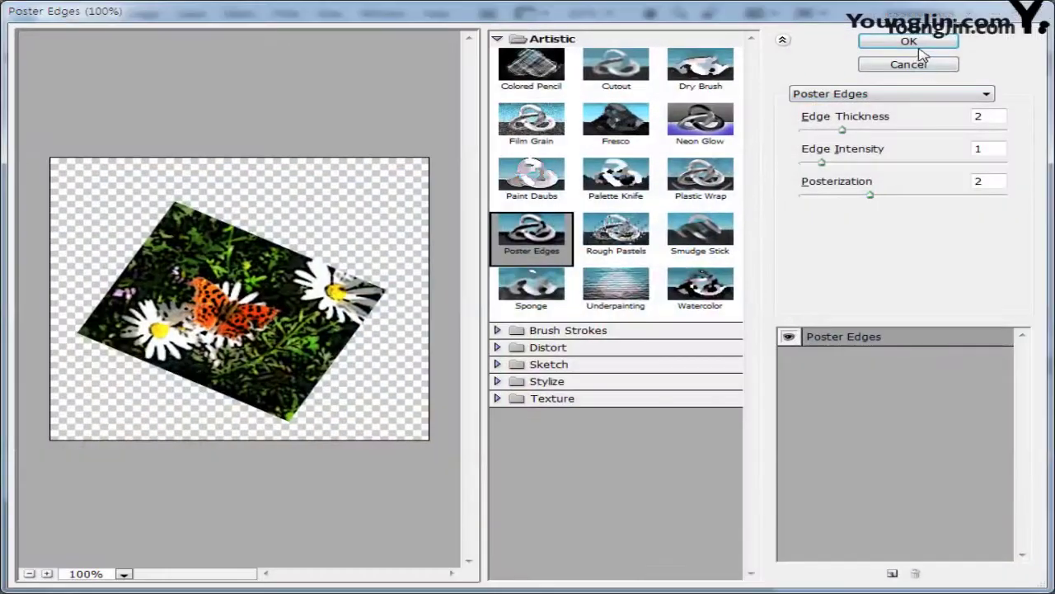
left_click(905, 40)
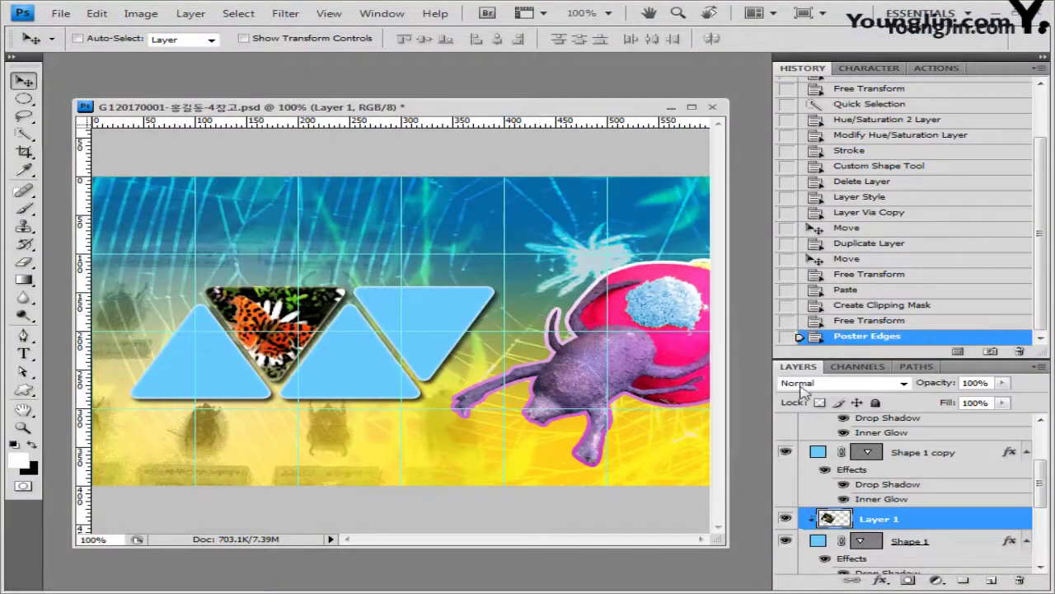
type("80")
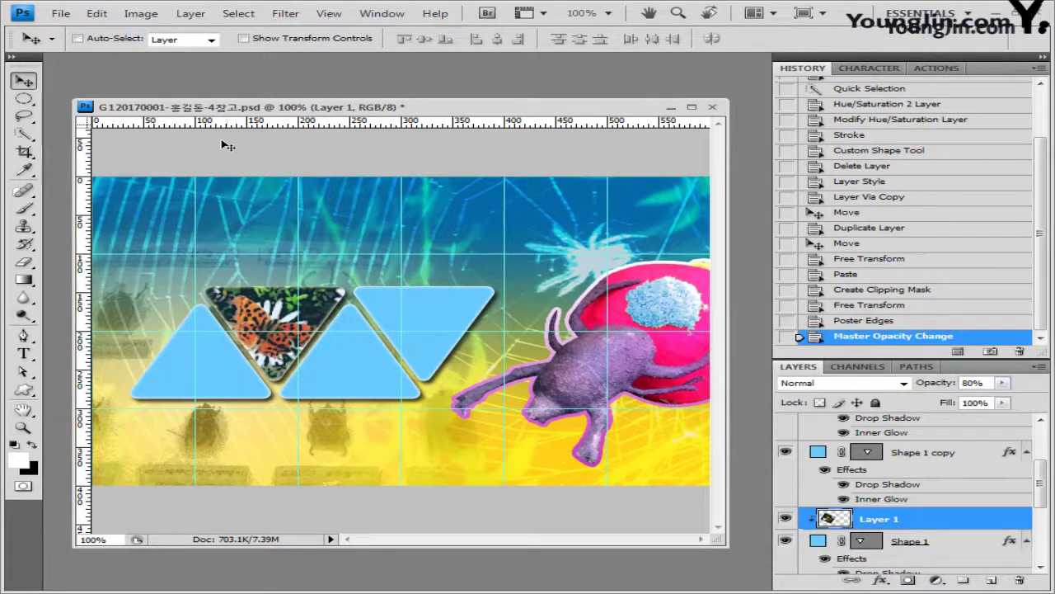
Copy the whole 1급-16.jpg grasshopper photo, close it, and paste it directly above the second inverted triangle's layer, Shape 1 copy.
left_click(446, 307, "ctrl")
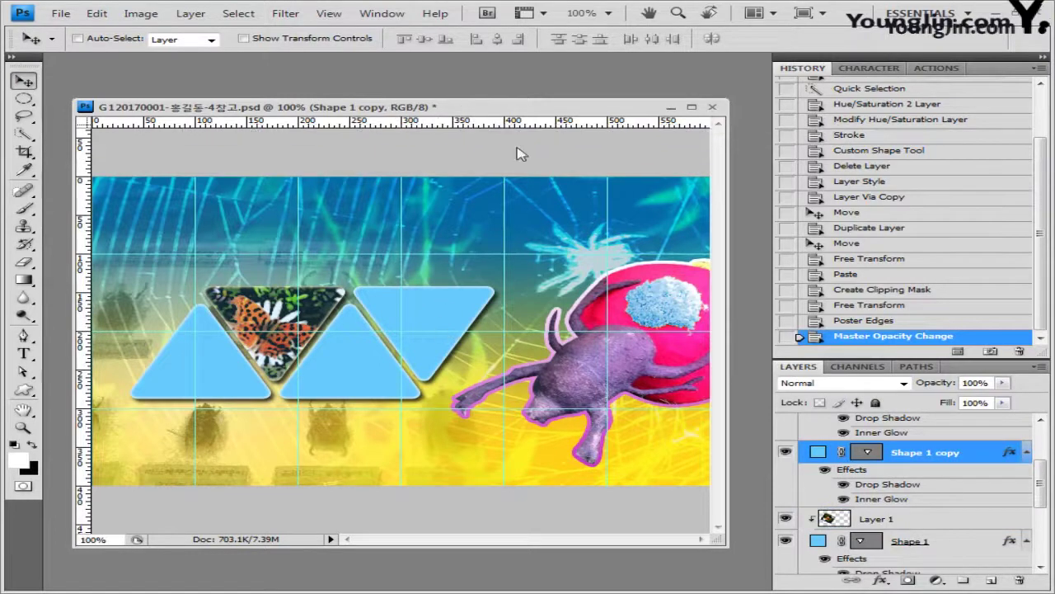
double_click(545, 87)
left_click(787, 217)
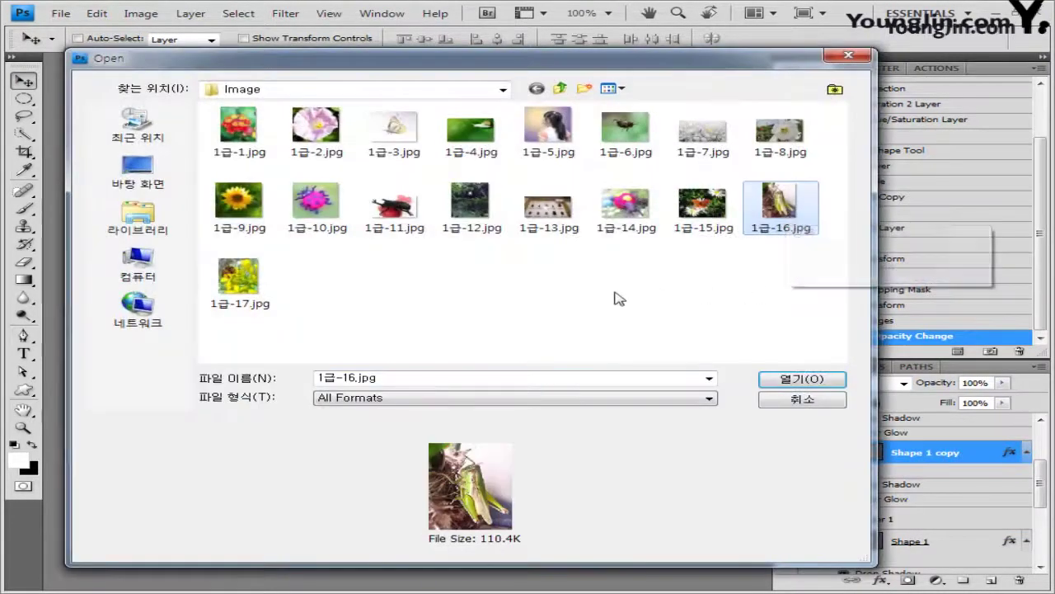
left_click(800, 380)
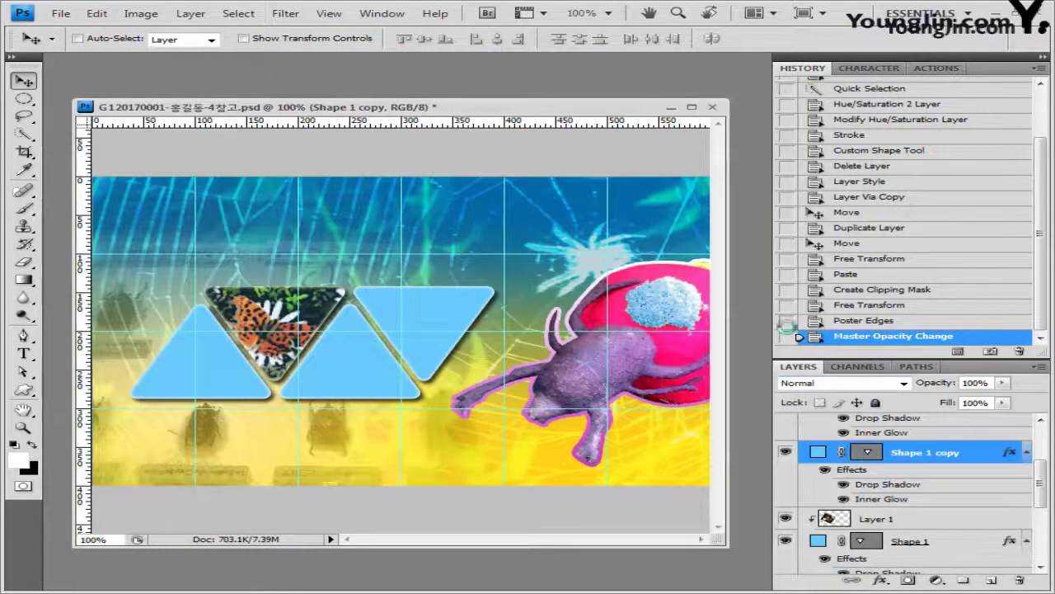
key("ctrl+a")
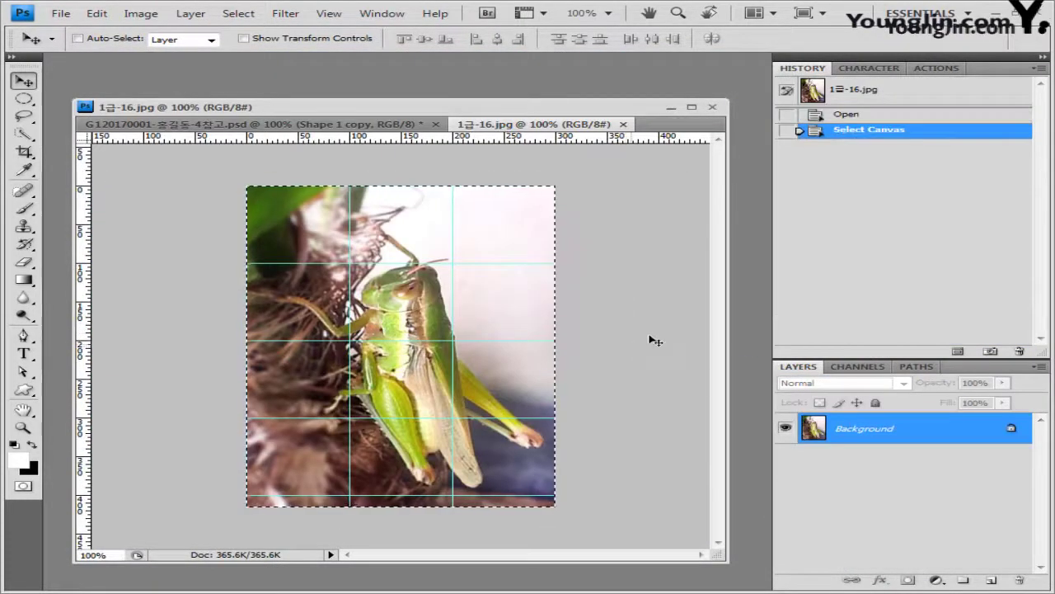
left_click(624, 125)
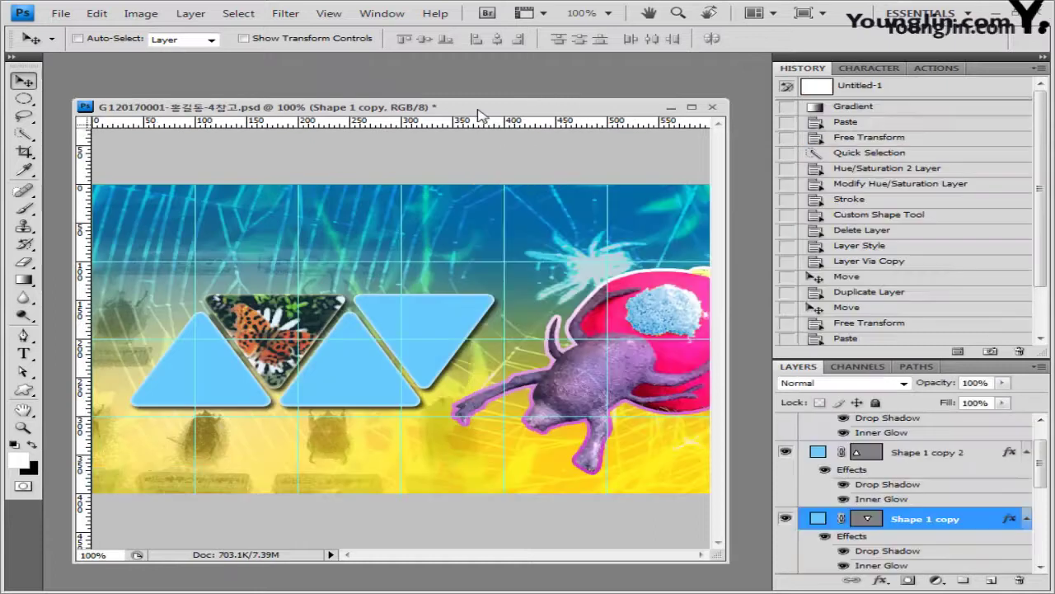
key("ctrl+v")
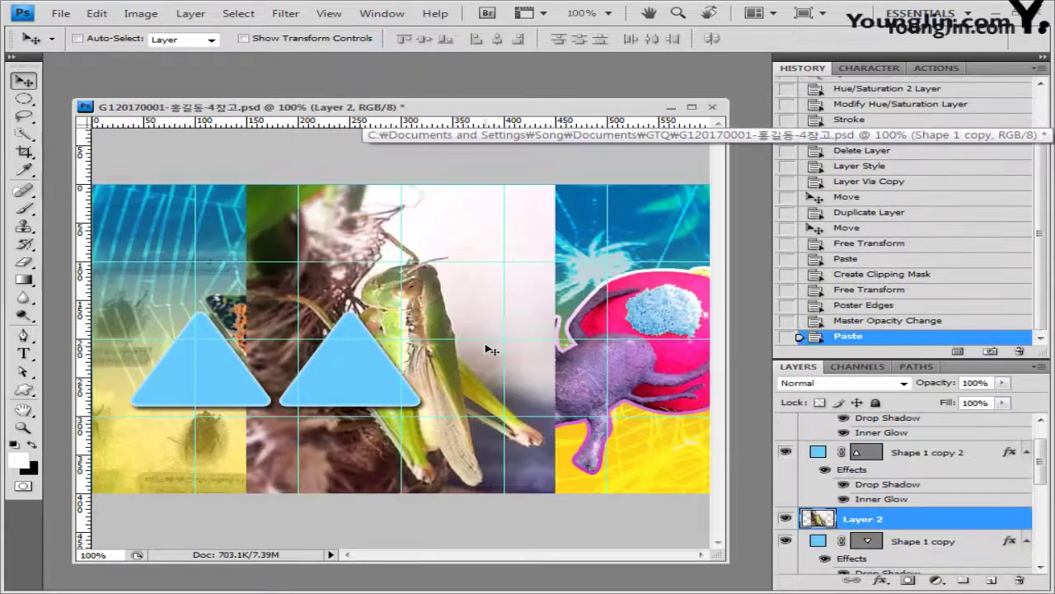
Clip the grasshopper photo to the Shape 1 copy triangle, then flip it horizontally, shrink it to 49% and rotate it to fill the shape.
left_click(911, 527, "alt")
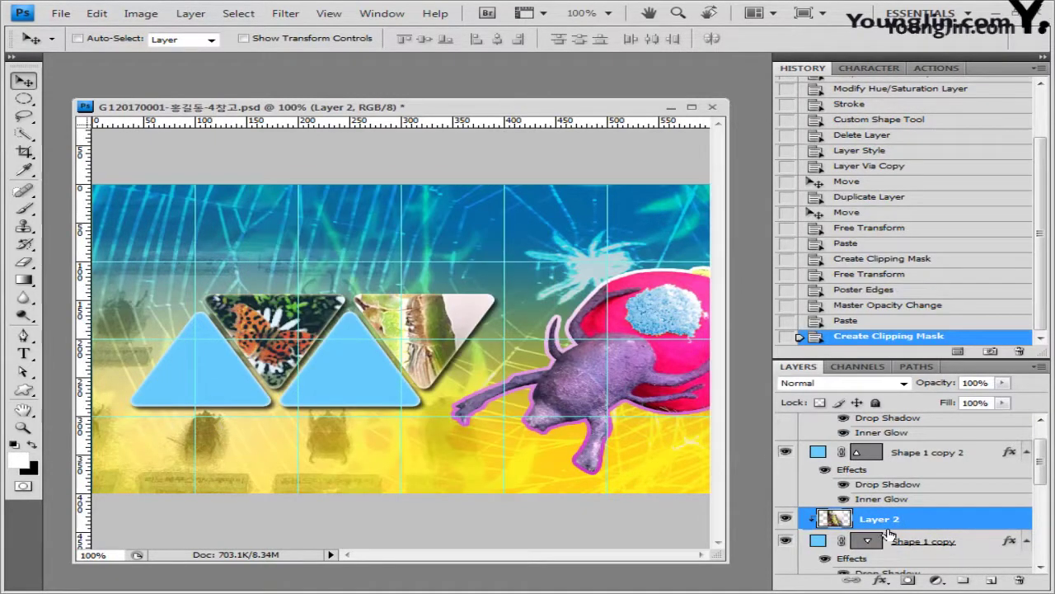
key("ctrl+t")
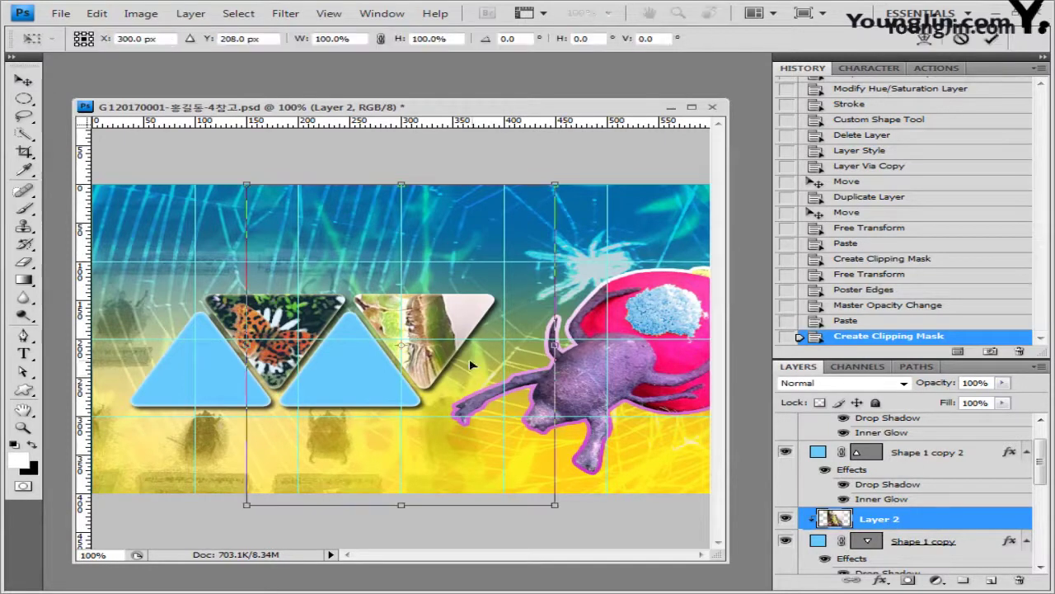
left_click_drag(563, 514, 473, 420)
left_click_drag(404, 312, 449, 347)
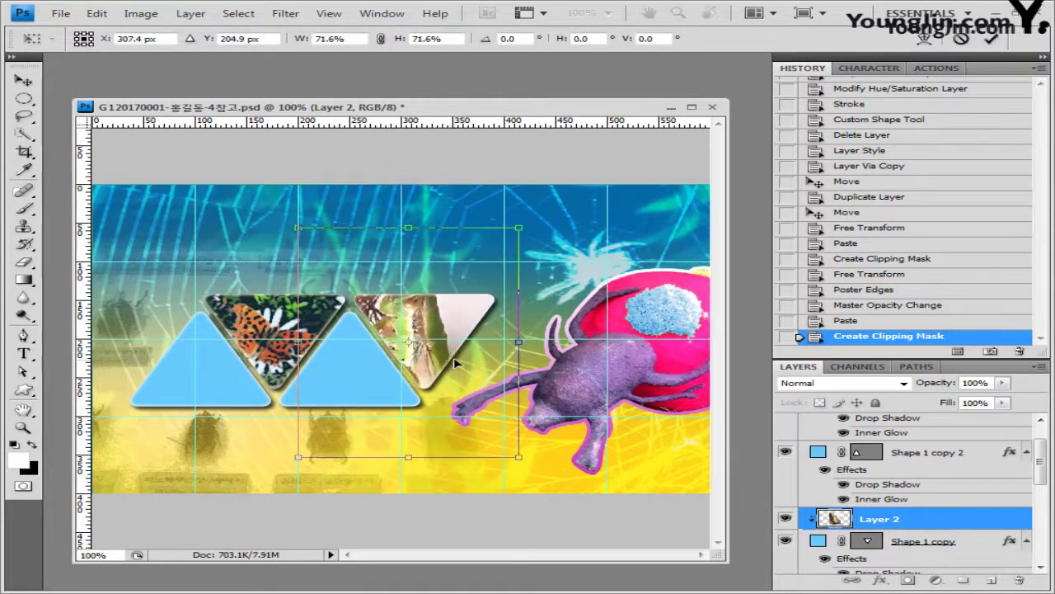
left_click_drag(292, 220, 334, 266)
right_click(441, 313)
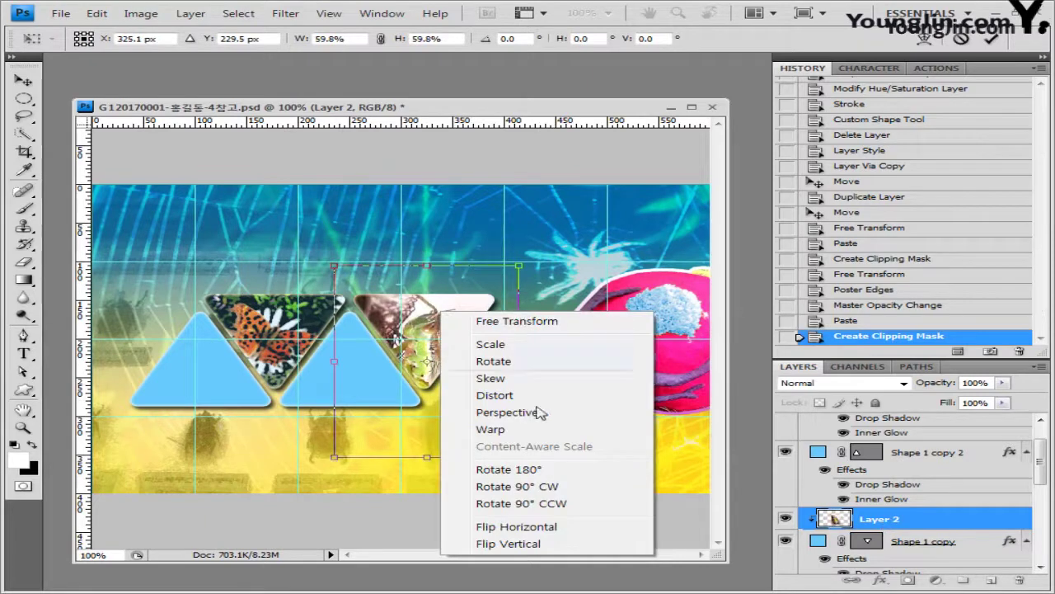
left_click(563, 535)
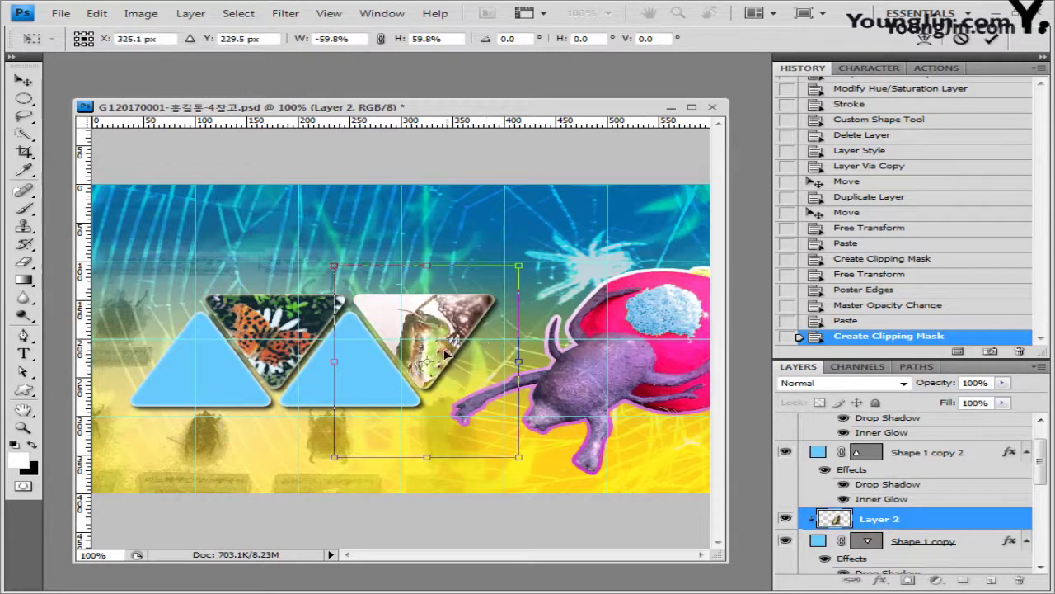
left_click_drag(445, 353, 441, 350)
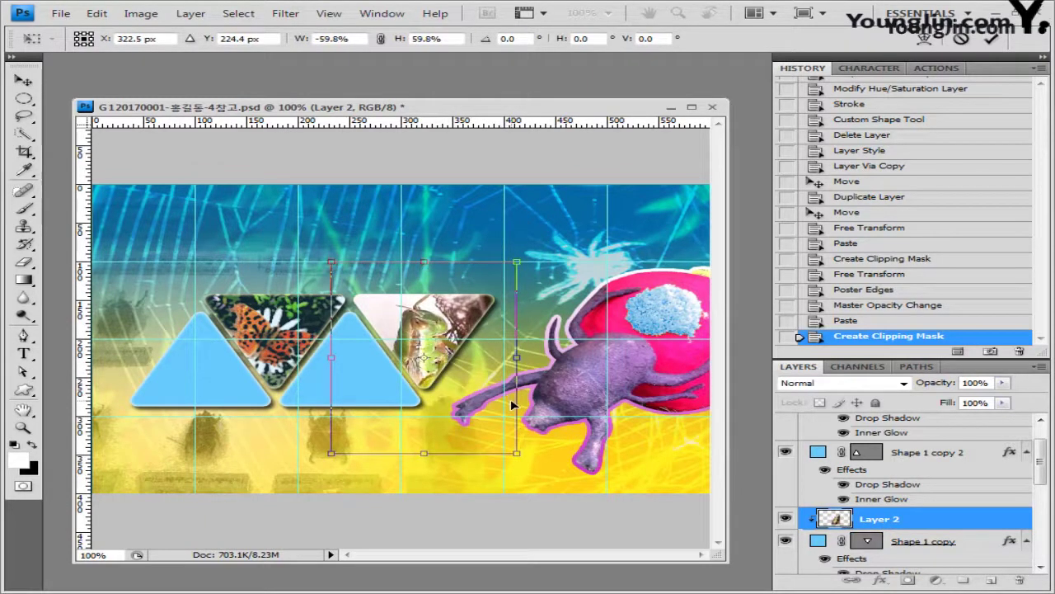
key("ctrl+z")
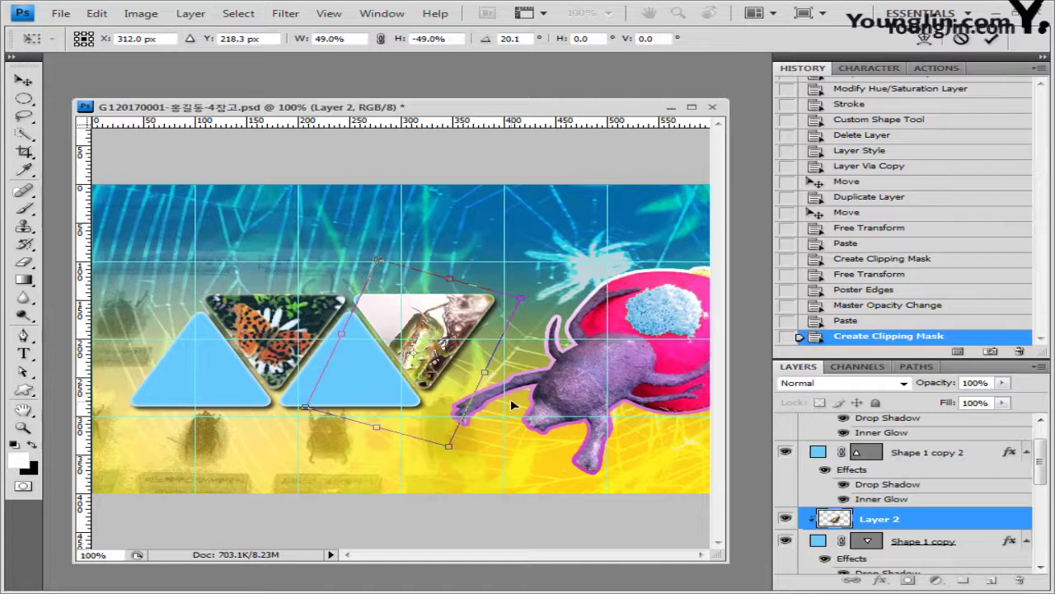
key("Return")
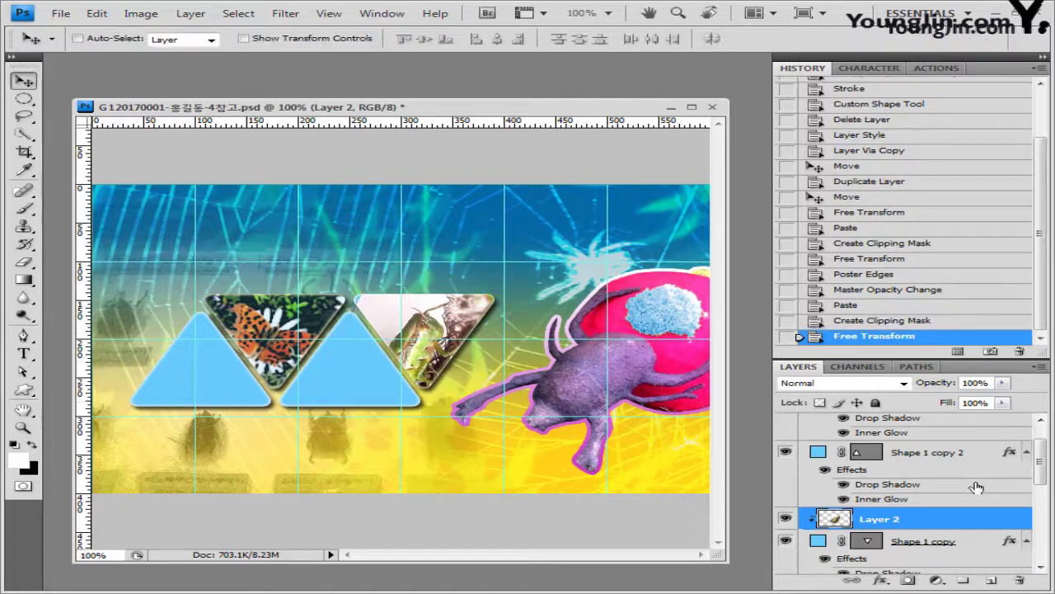
Set the blending mode of the clipped grasshopper layer to Color Burn.
left_click(904, 383)
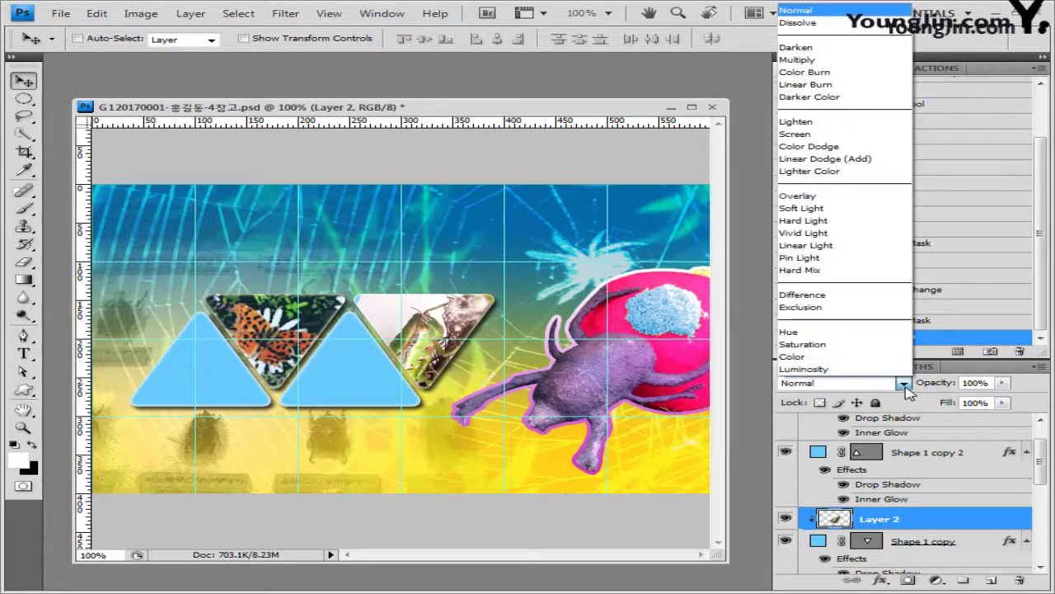
left_click(844, 73)
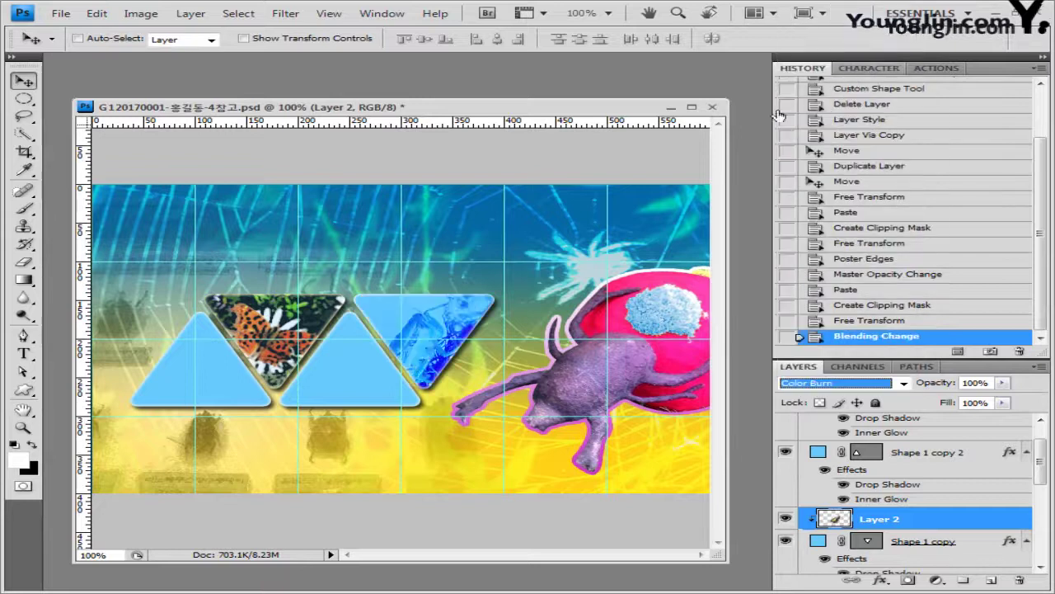
left_click(782, 329)
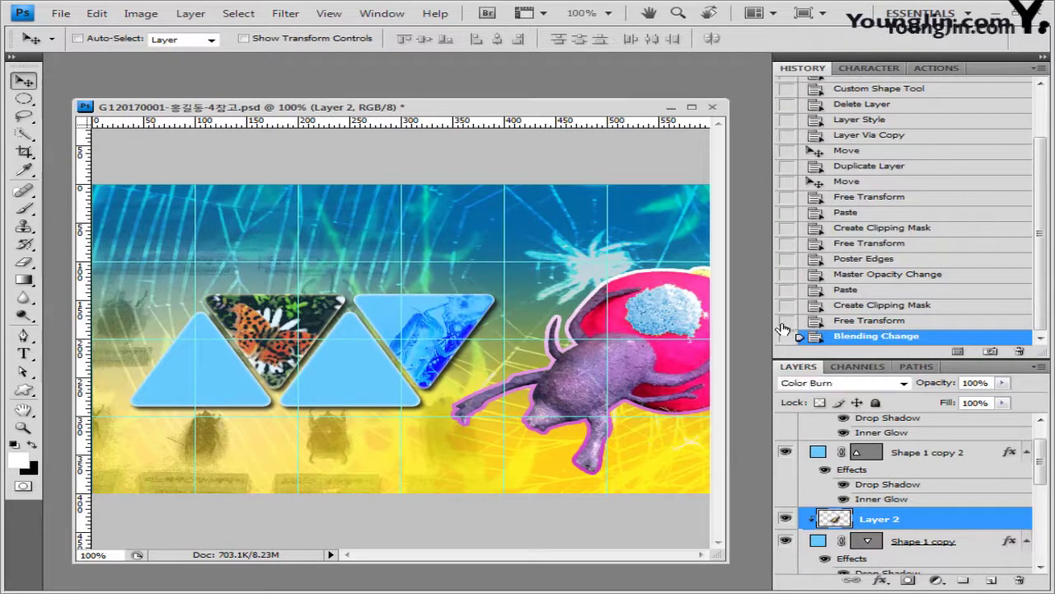
Copy the whole 1급-17.jpg bee photo, close it, and paste it directly above the upright triangle's layer, Shape 1 copy 3.
left_click(365, 371, "ctrl")
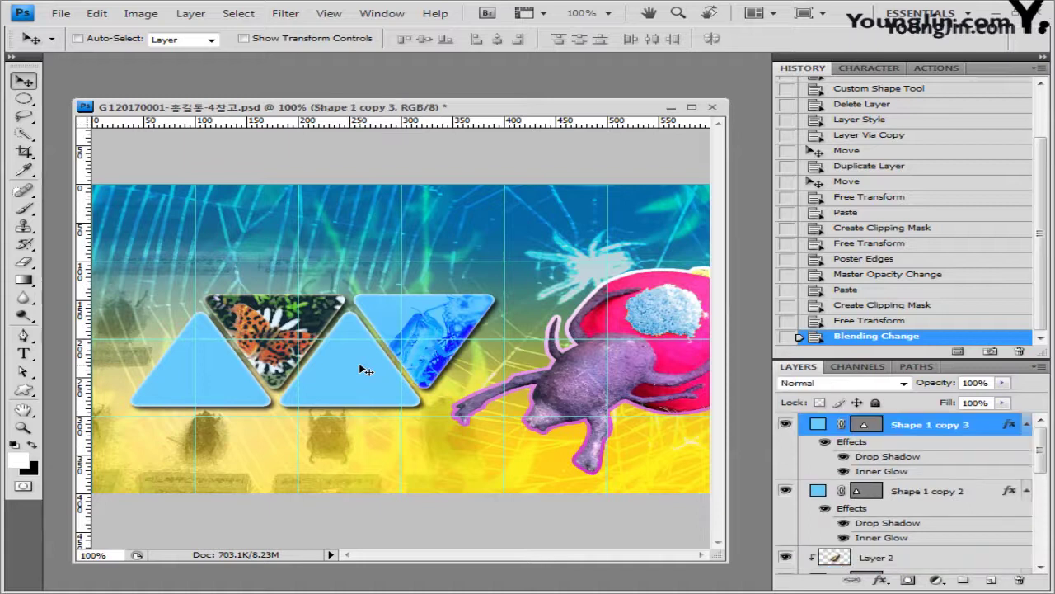
double_click(430, 80)
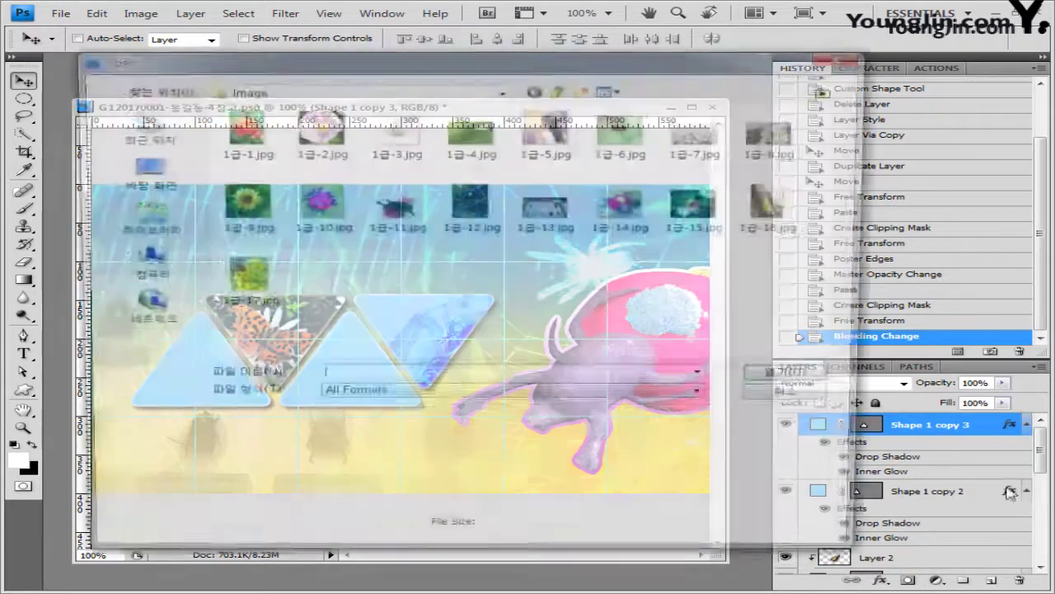
left_click(240, 278)
left_click(803, 379)
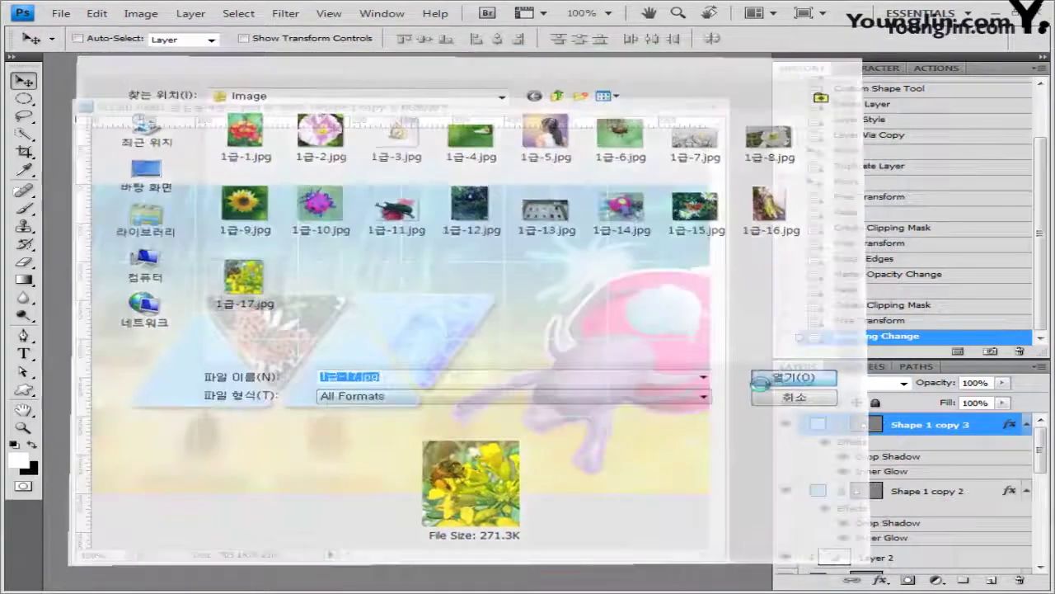
key("ctrl+a")
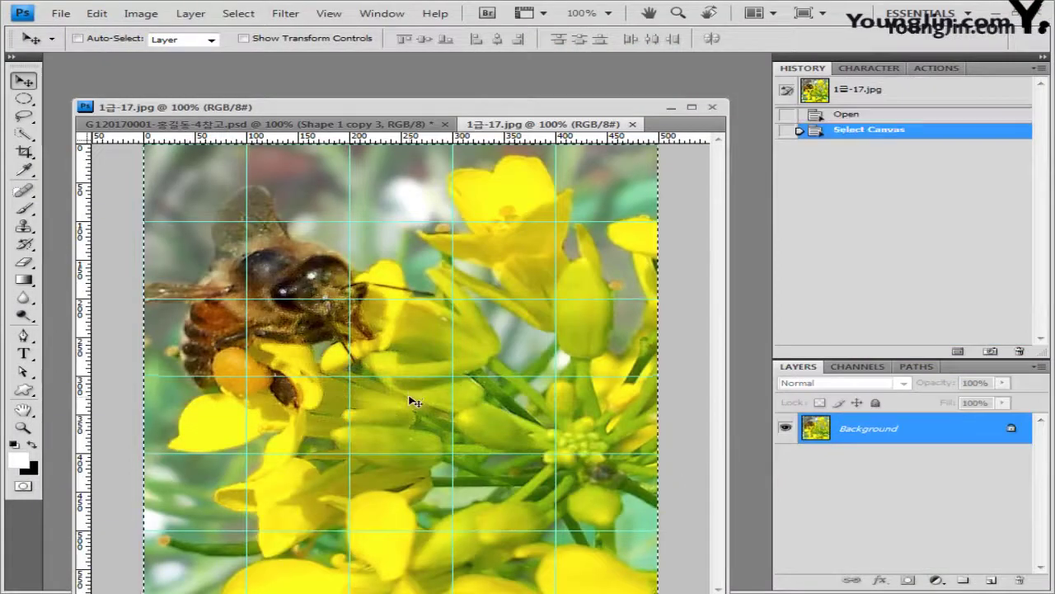
left_click_drag(544, 123, 560, 113)
key("ctrl+v")
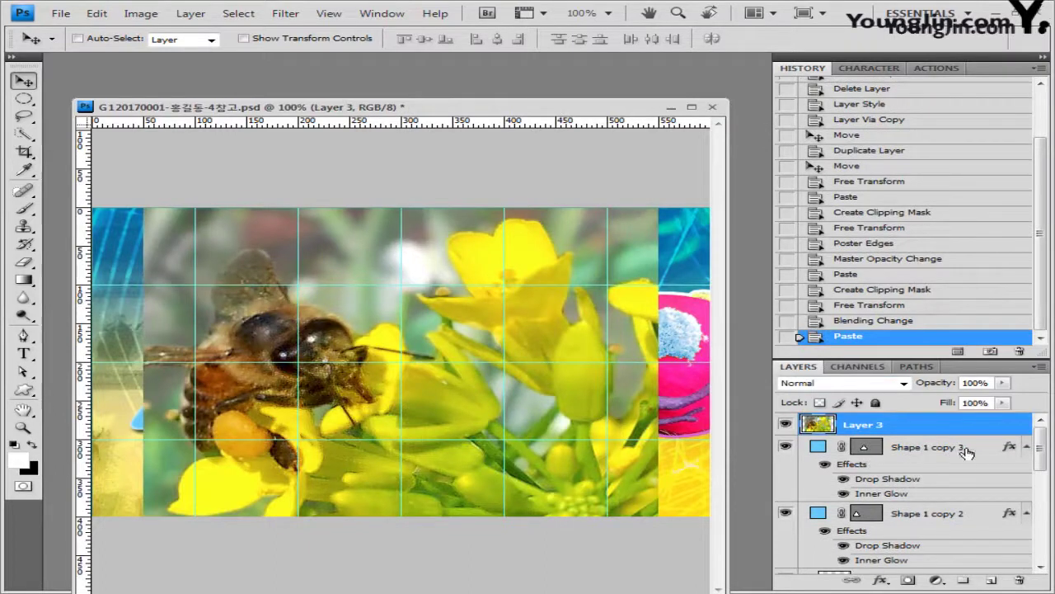
Clip the bee photo to the Shape 1 copy 3 triangle, then scale it to 33%, rotate it 43.4° and position the bee inside the shape.
left_click(918, 435, "alt")
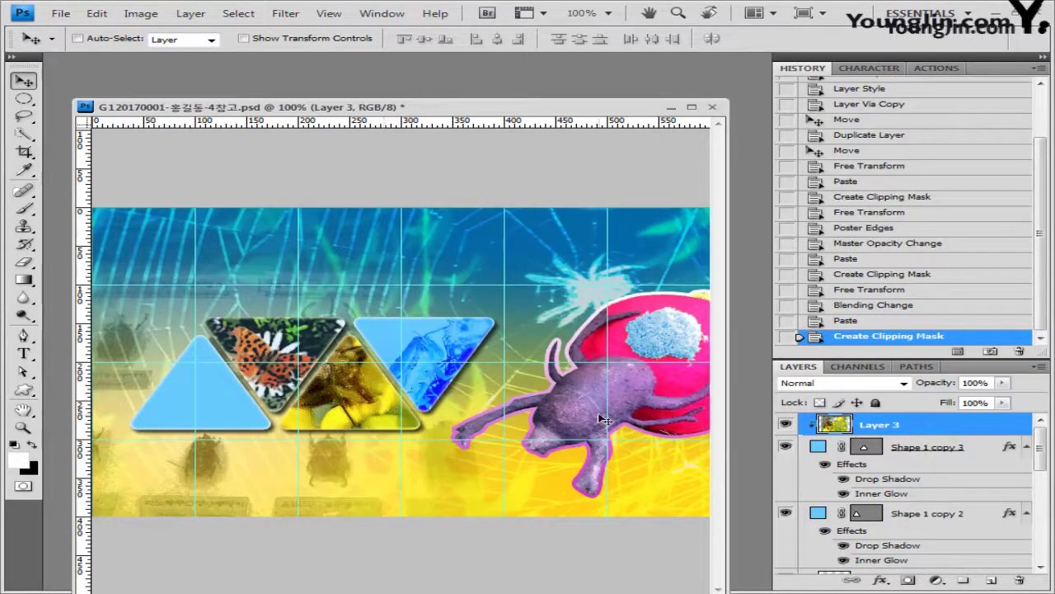
key("ctrl+t")
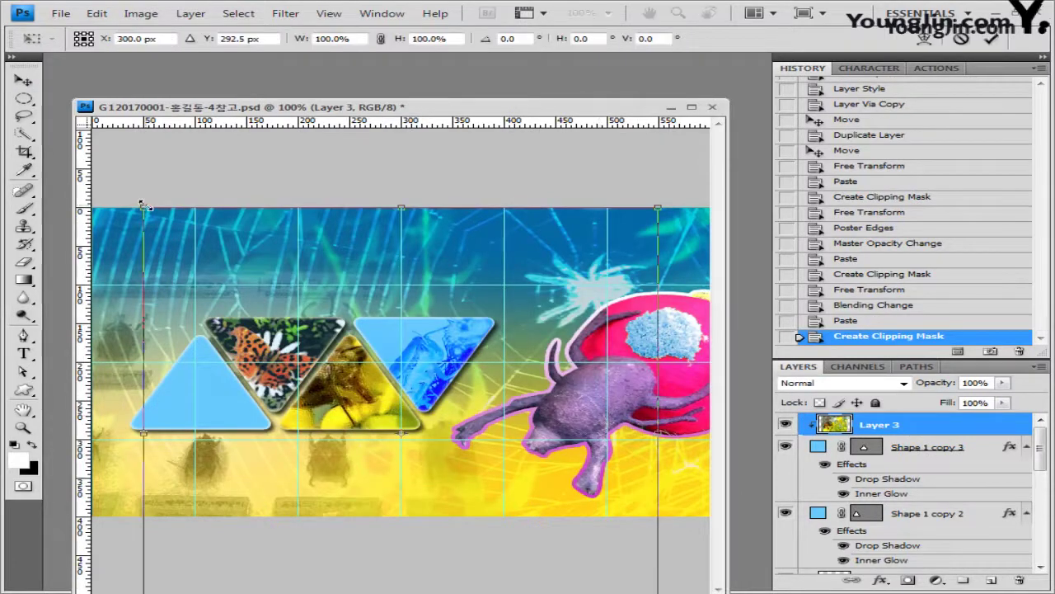
left_click_drag(140, 202, 291, 345)
left_click_drag(657, 496, 578, 470)
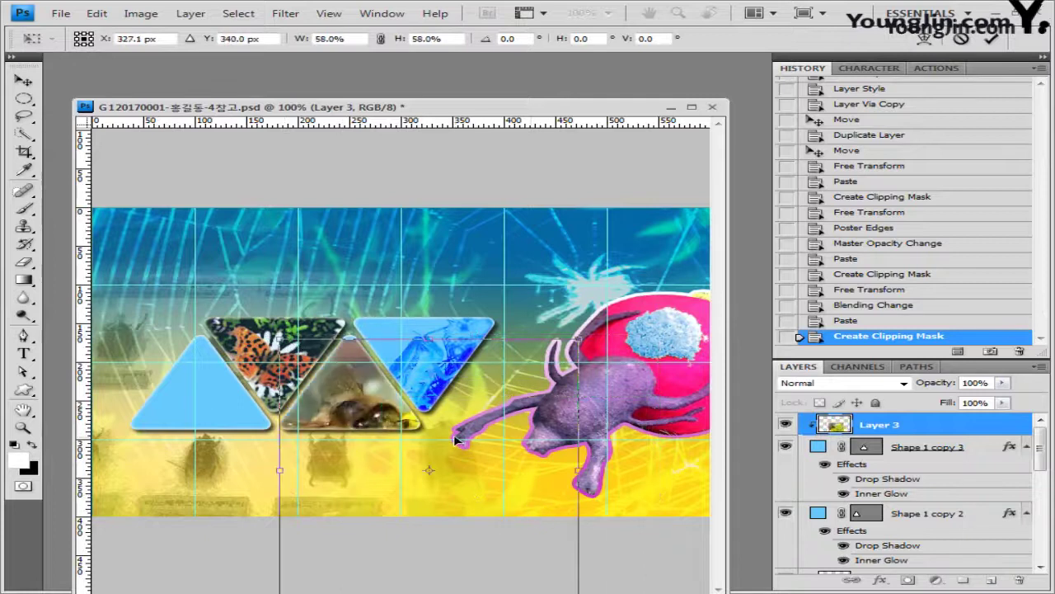
left_click_drag(456, 441, 456, 441)
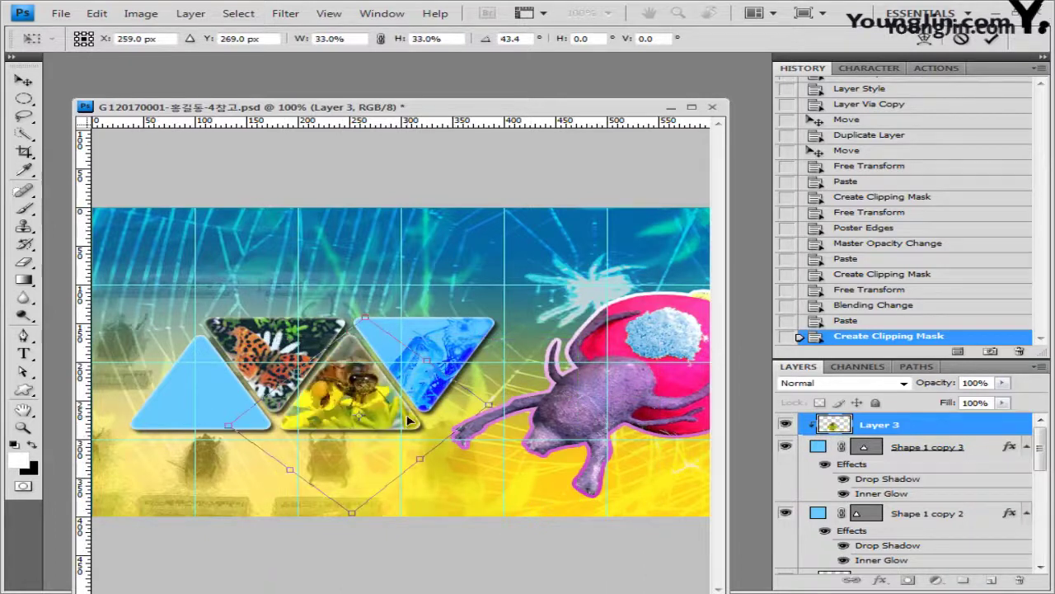
key("Return")
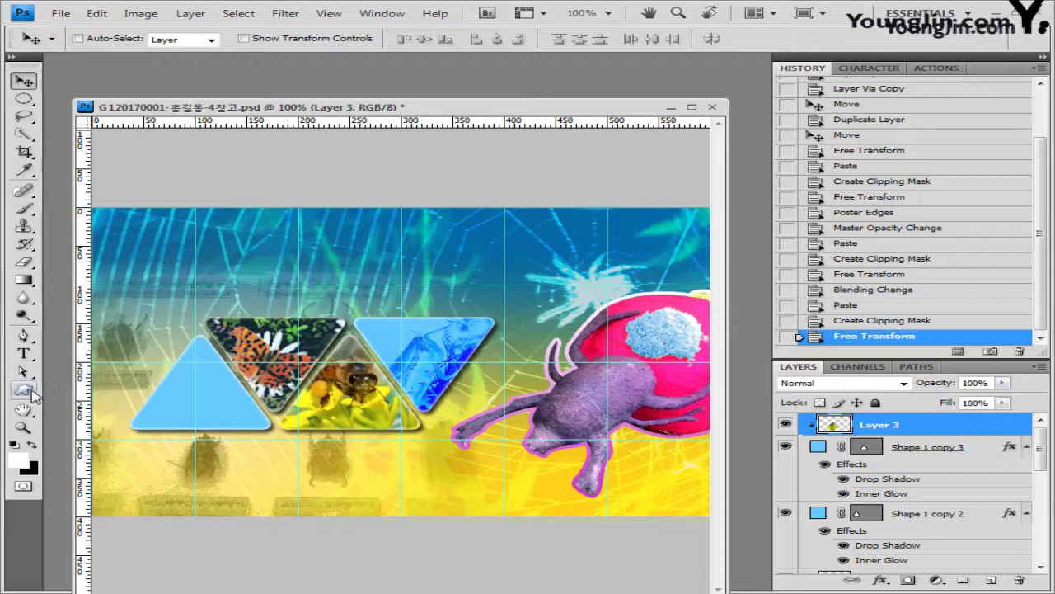
Load the Symbols custom shapes and draw the information "i" shape inside the empty upright triangle, on a layer above Shape 1 copy 2.
left_click(221, 415, "ctrl")
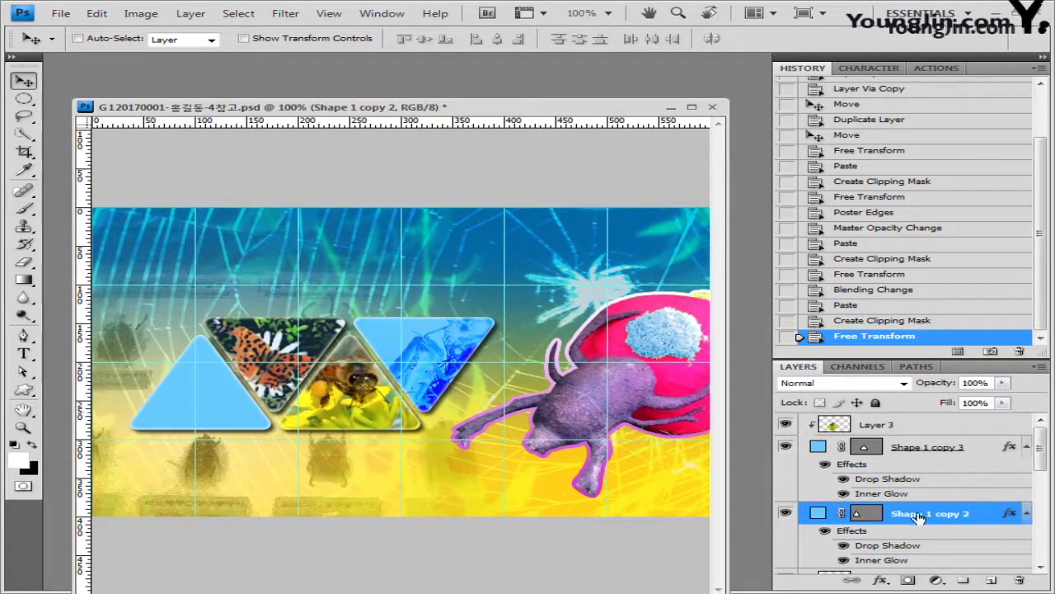
left_click(24, 391)
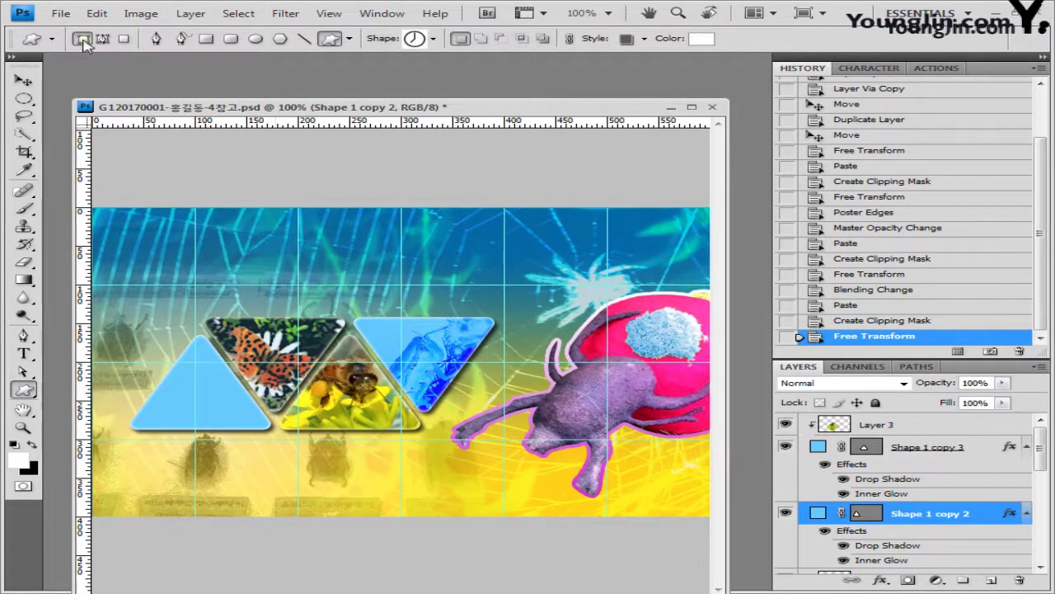
left_click(433, 39)
left_click(679, 66)
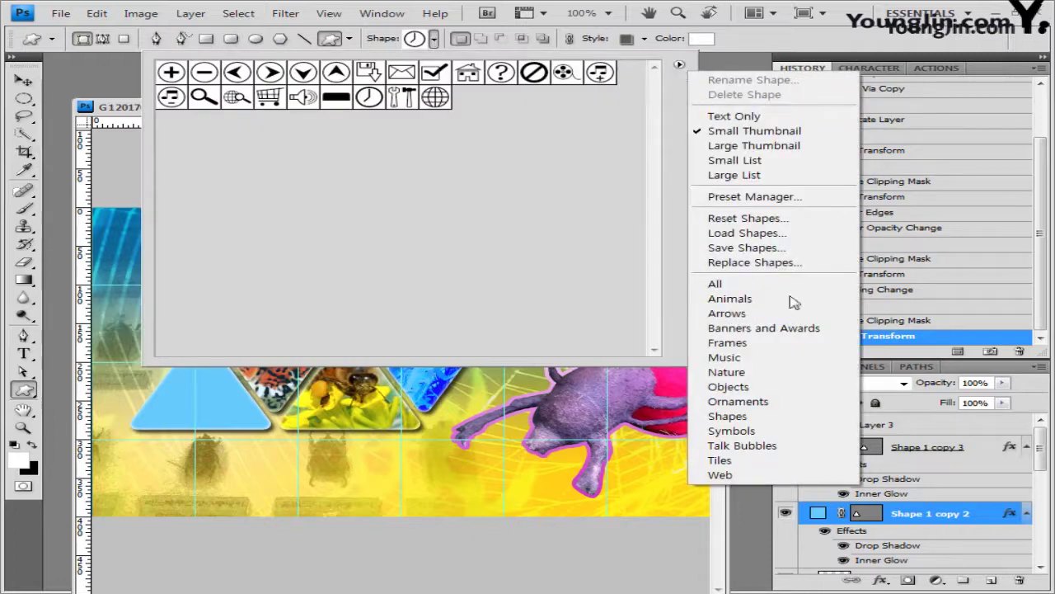
left_click(779, 432)
left_click(435, 242)
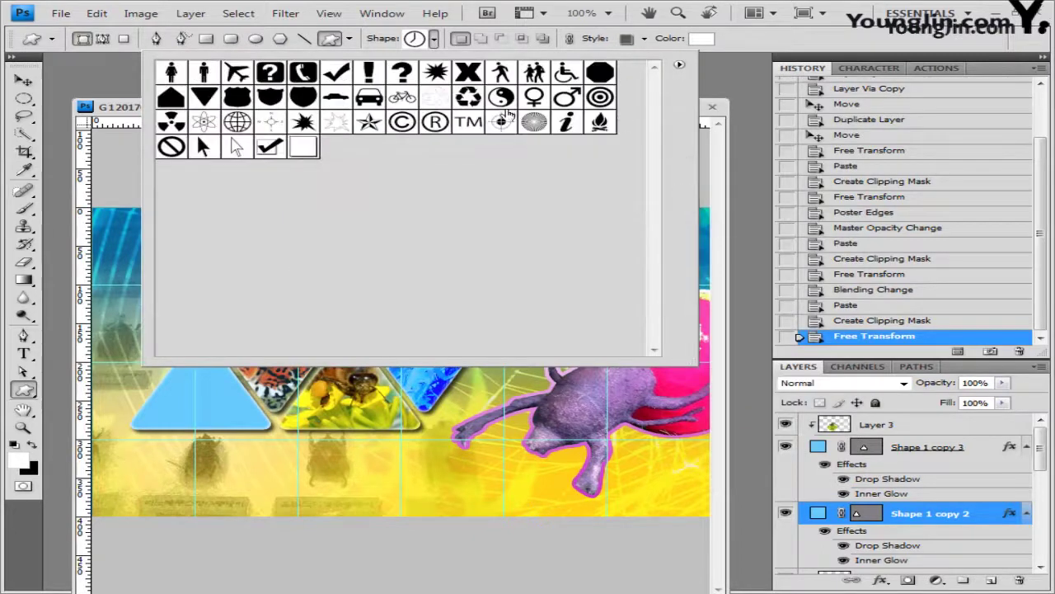
left_click(568, 123)
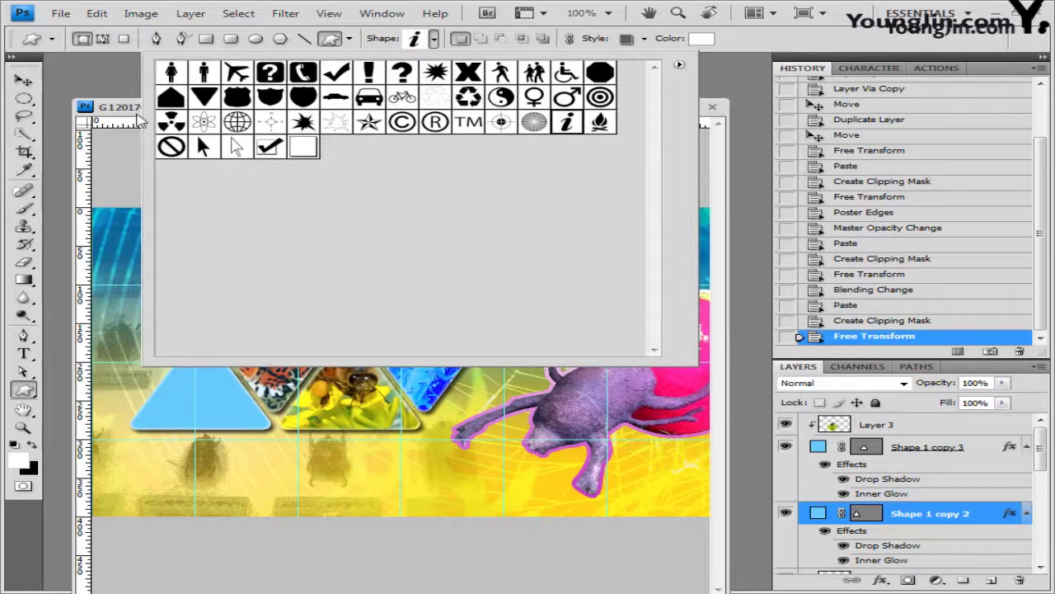
left_click(120, 115)
left_click_drag(196, 364, 223, 405)
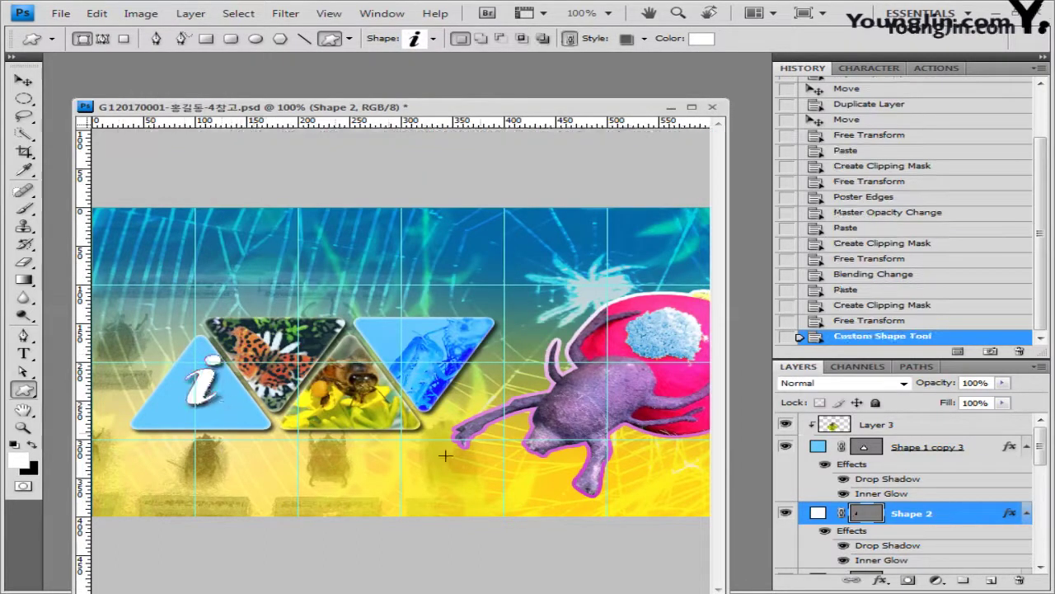
Remove the preset layer style from the "i" shape and set its fill color to 66ccff.
left_click(643, 38)
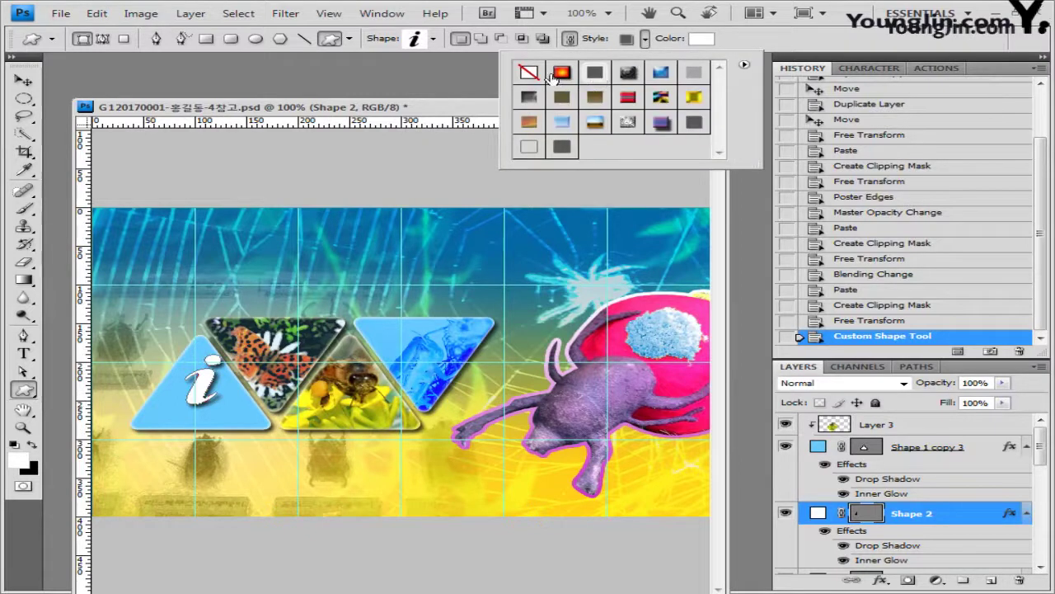
left_click(530, 73)
left_click(701, 39)
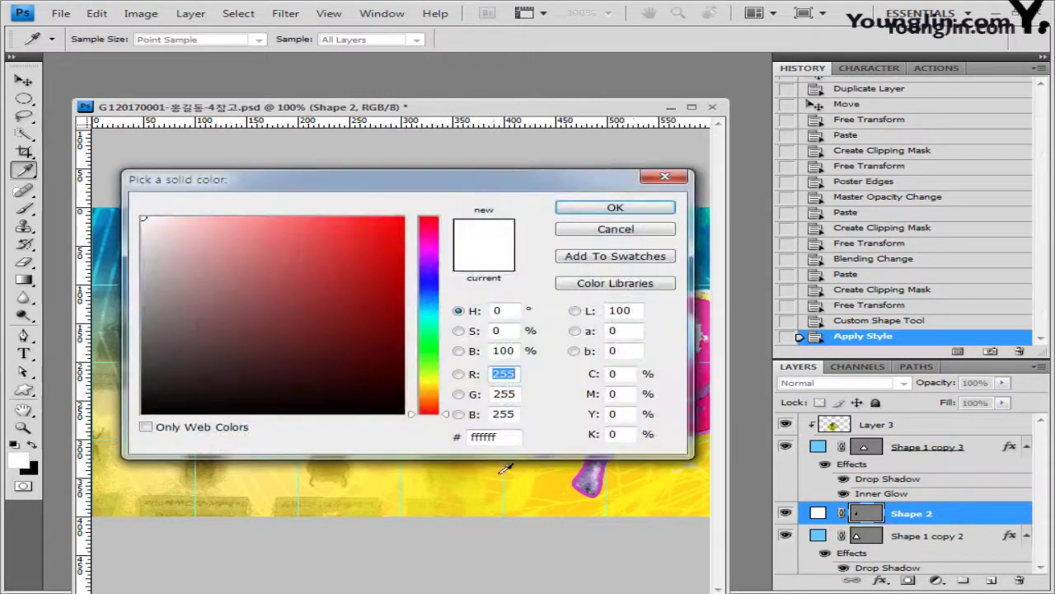
double_click(495, 436)
type("66ccff")
left_click(615, 207)
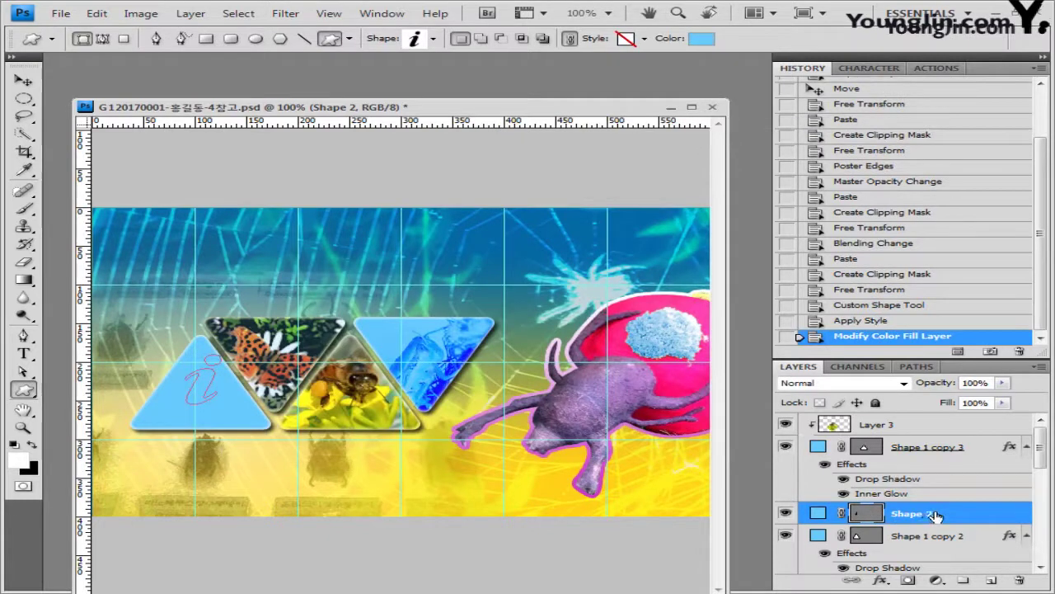
Add an Outer Glow and a white (ffffff) Stroke to the "i" shape's layer.
left_click(880, 579)
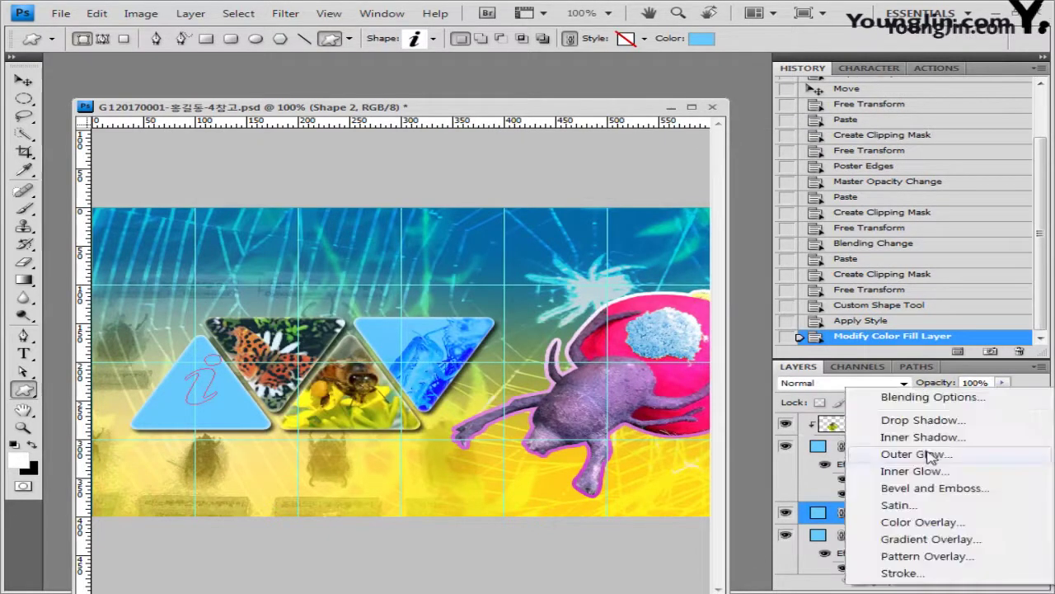
left_click(867, 387)
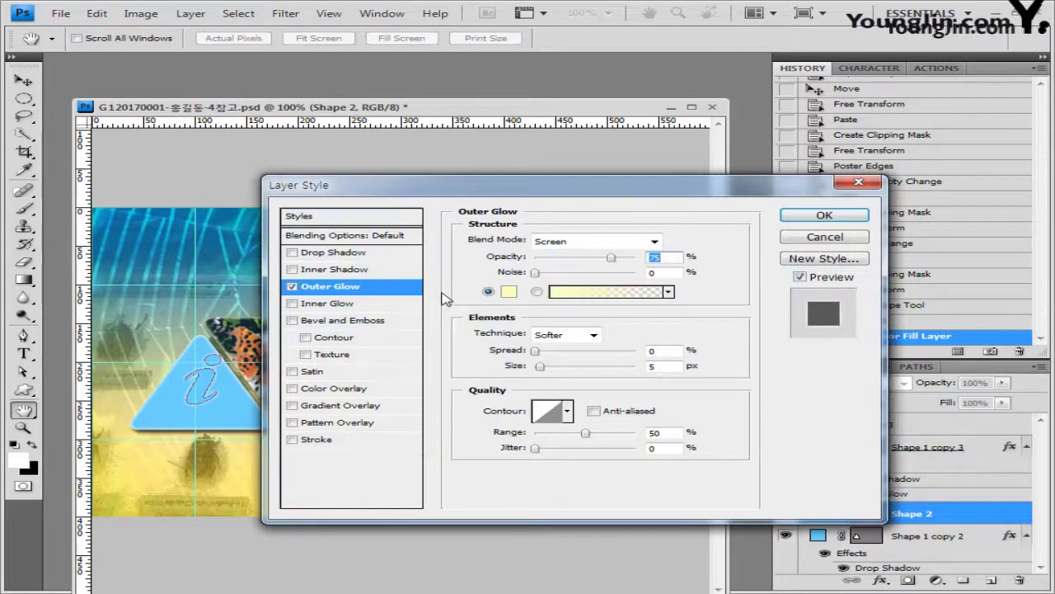
left_click(317, 440)
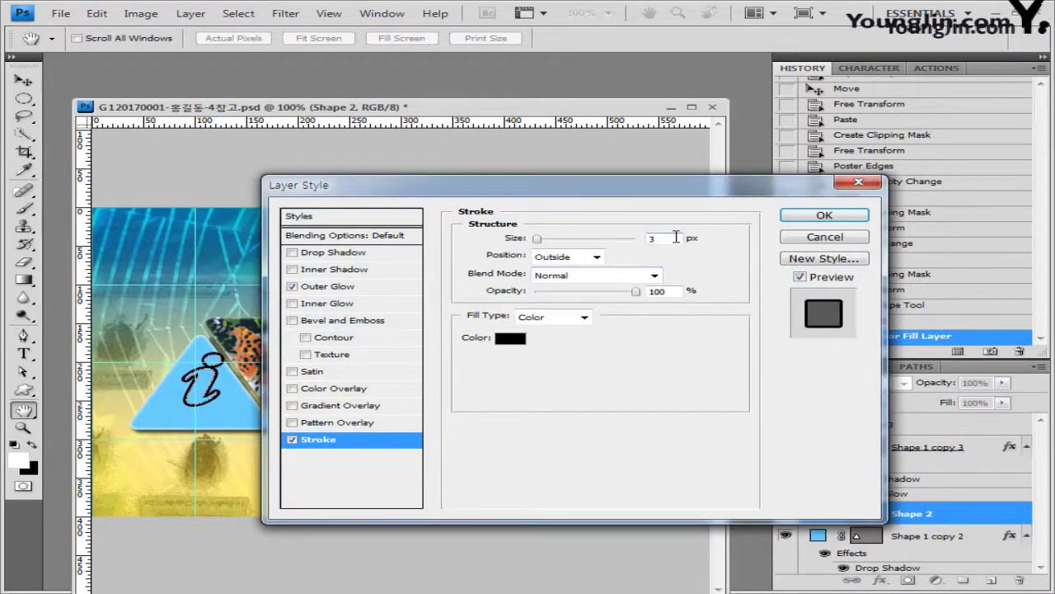
left_click(510, 337)
left_click(162, 232)
double_click(493, 436)
type("ffffff")
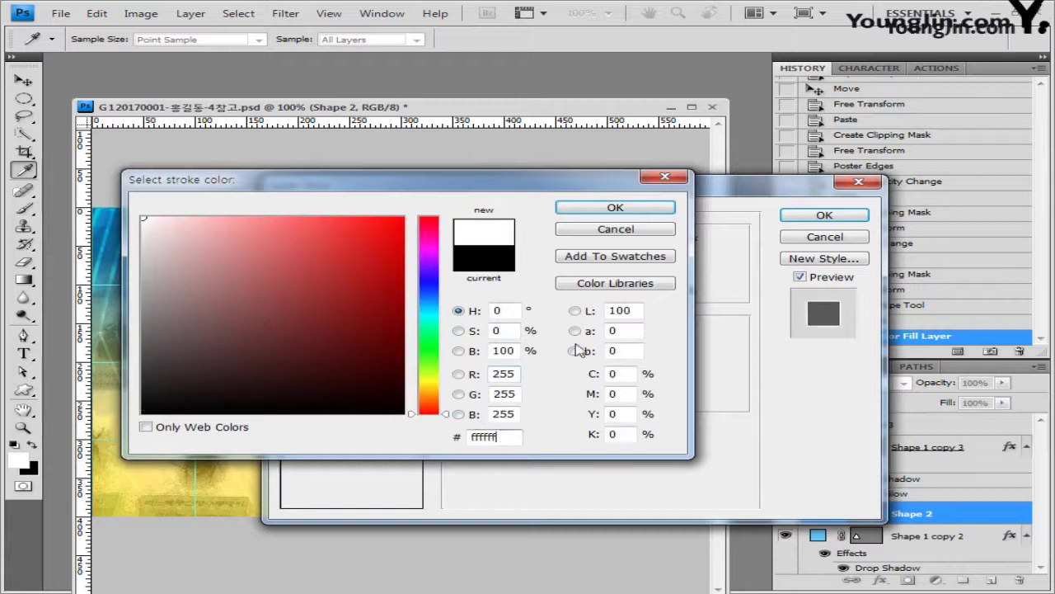
left_click(615, 207)
left_click(860, 215)
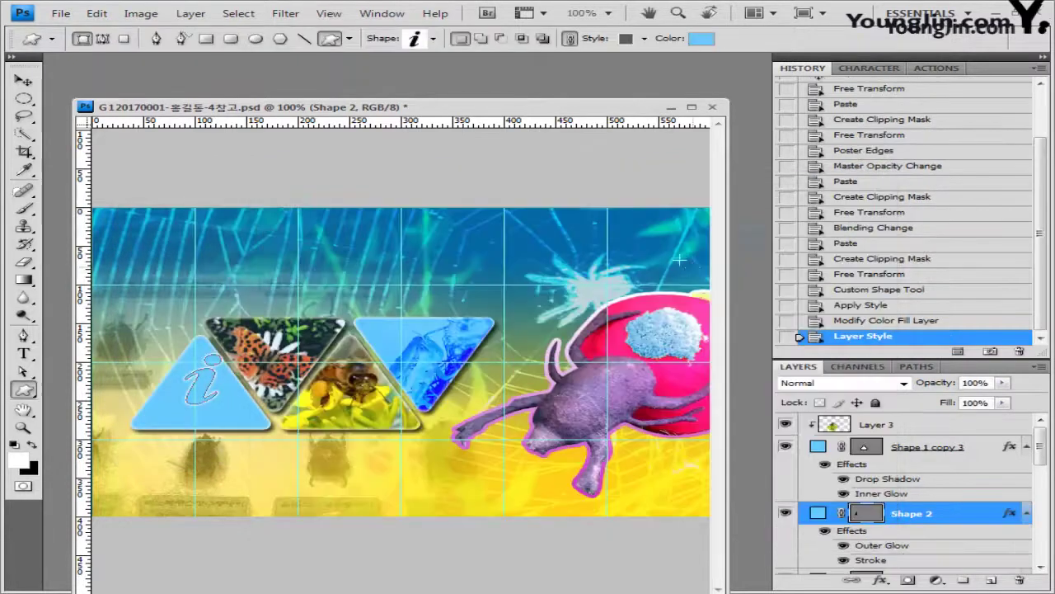
Scale down the "i" shape and nudge it left inside the upright blue triangle.
left_click(23, 80)
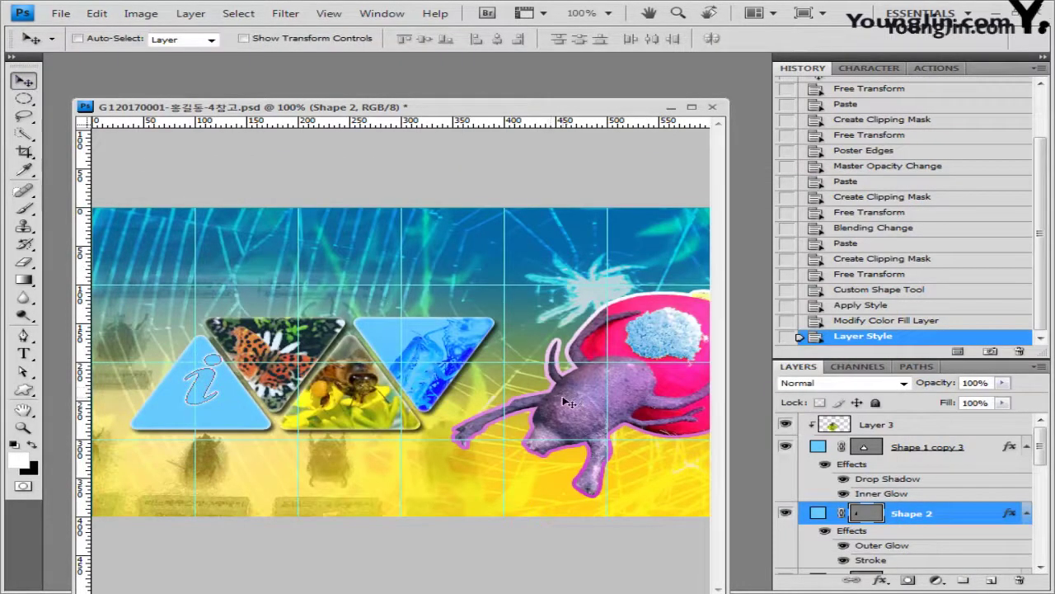
key("ctrl+t")
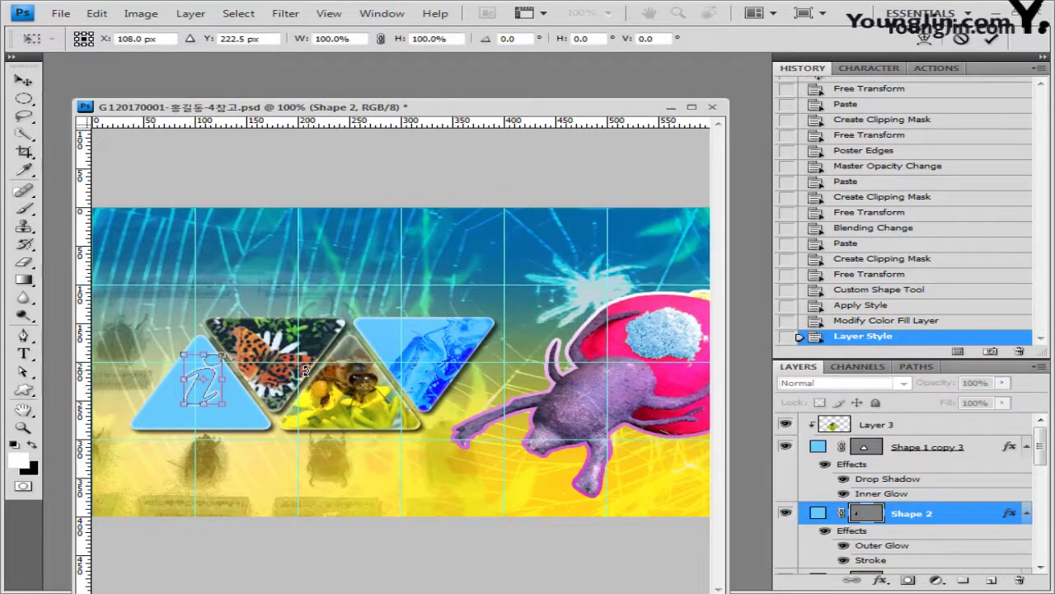
key("Return")
key("Left")
Replace the custom shapes with the Nature set and draw the grass shape beside the beetle near the canvas's lower right corner.
key("u")
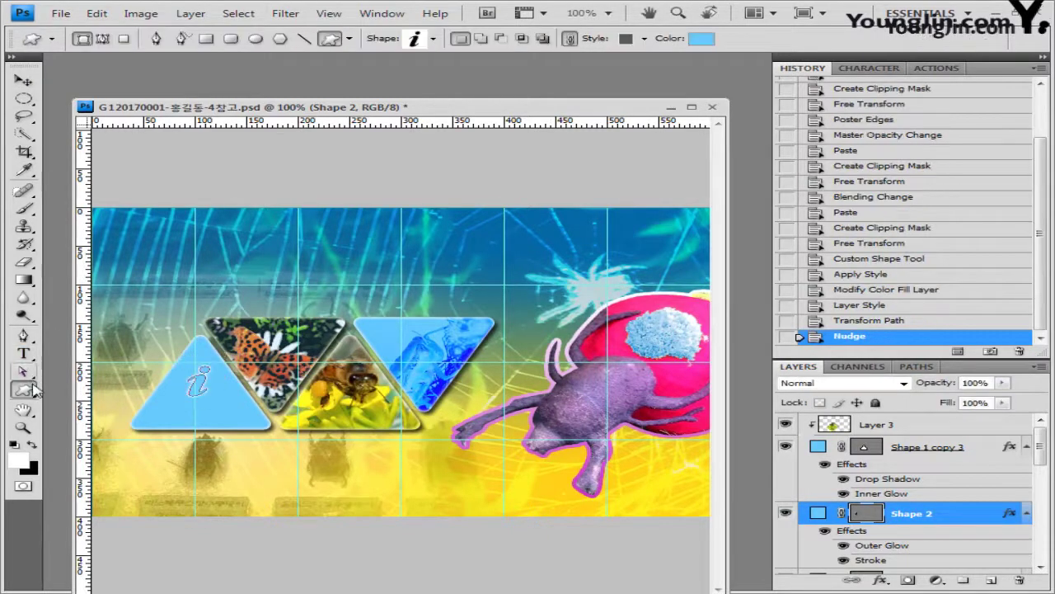
left_click(434, 39)
left_click(679, 64)
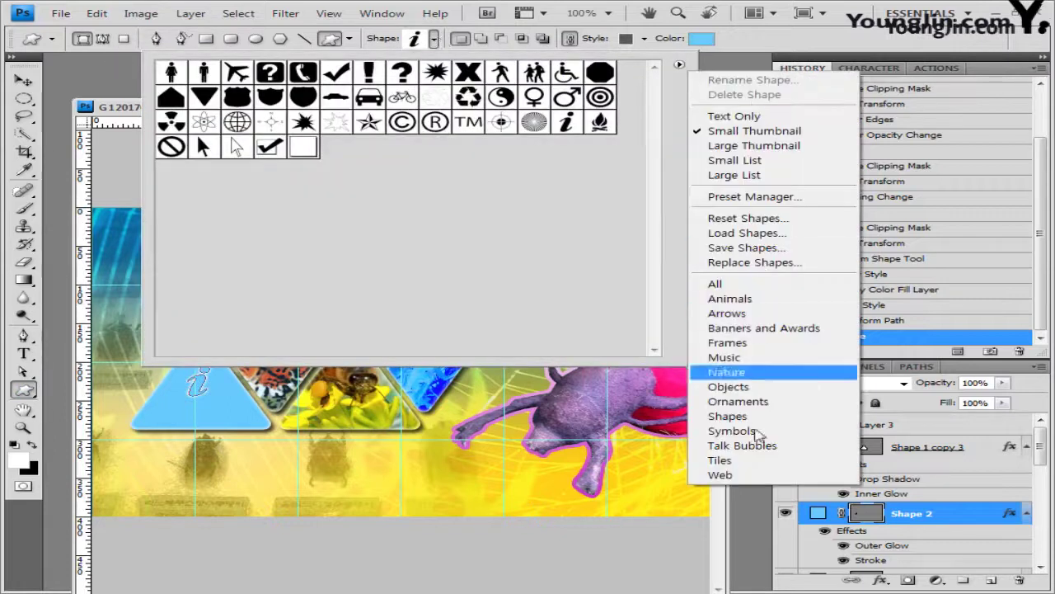
left_click(730, 371)
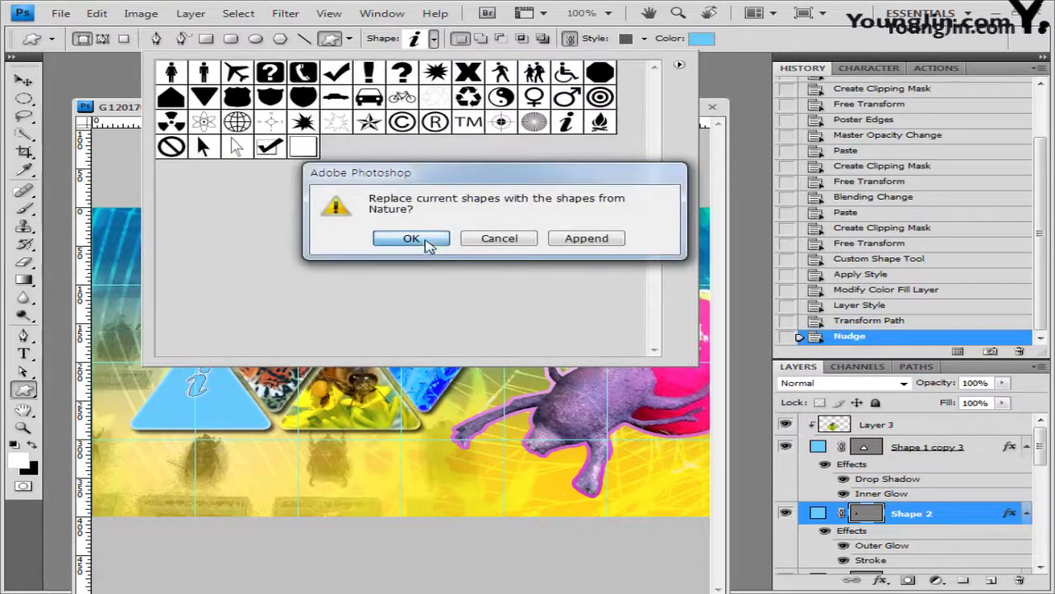
left_click(422, 238)
left_click(270, 122)
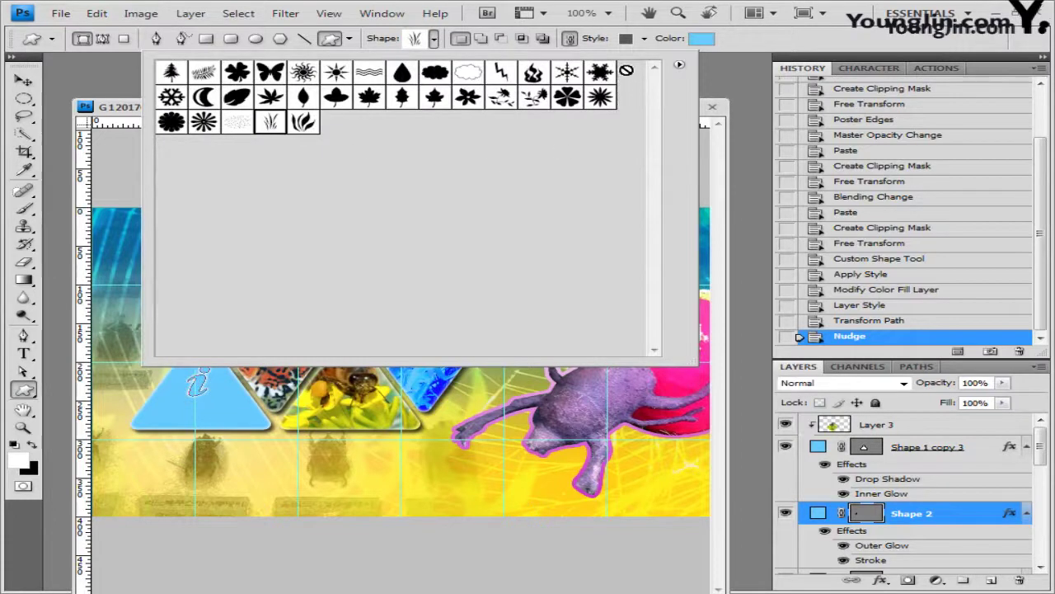
left_click(785, 45)
left_click_drag(633, 411, 695, 487)
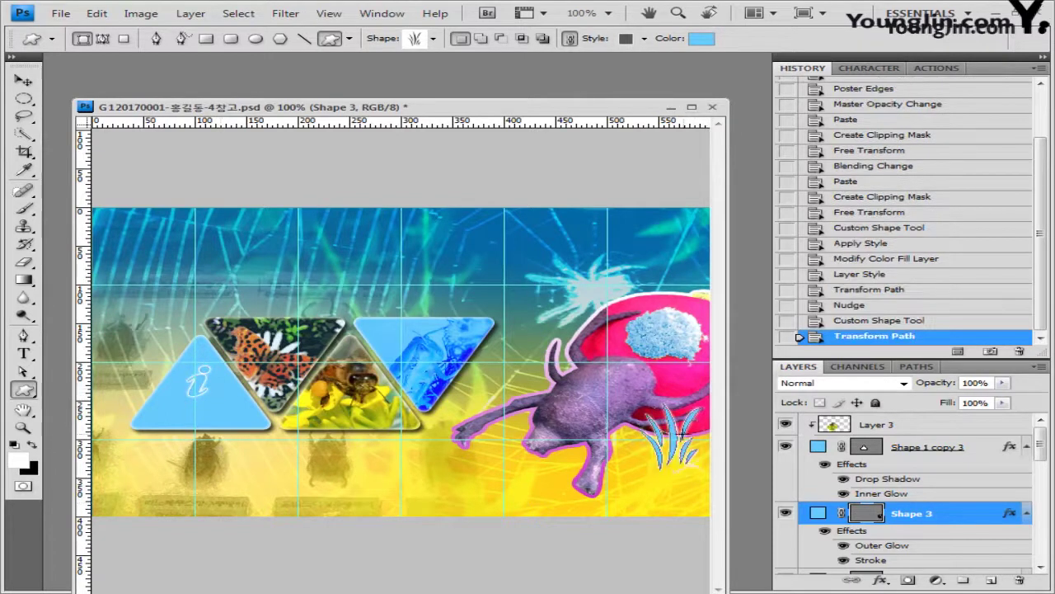
Move the grass layer Shape 3 to the top of the layer stack, with the "i" layer Shape 2 directly below it.
left_click(23, 80)
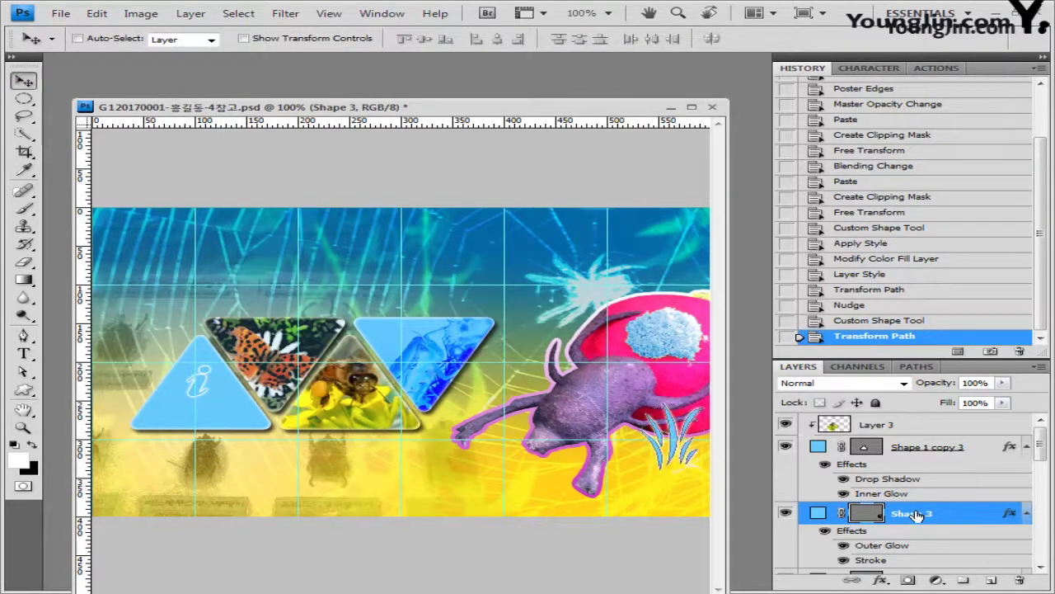
left_click_drag(919, 515, 970, 532)
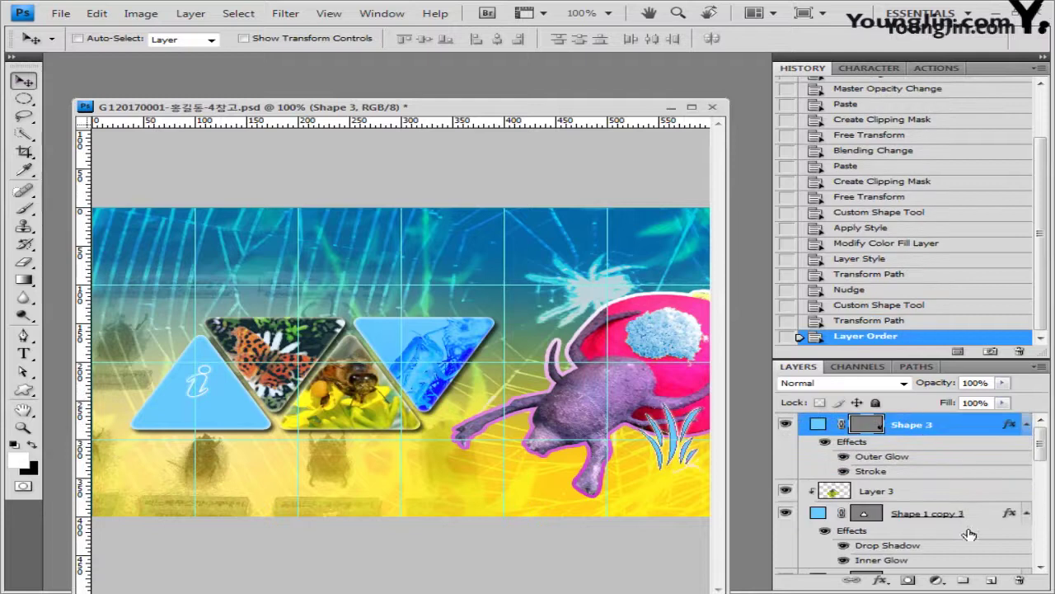
scroll(971, 527, "down", 2)
left_click(913, 512)
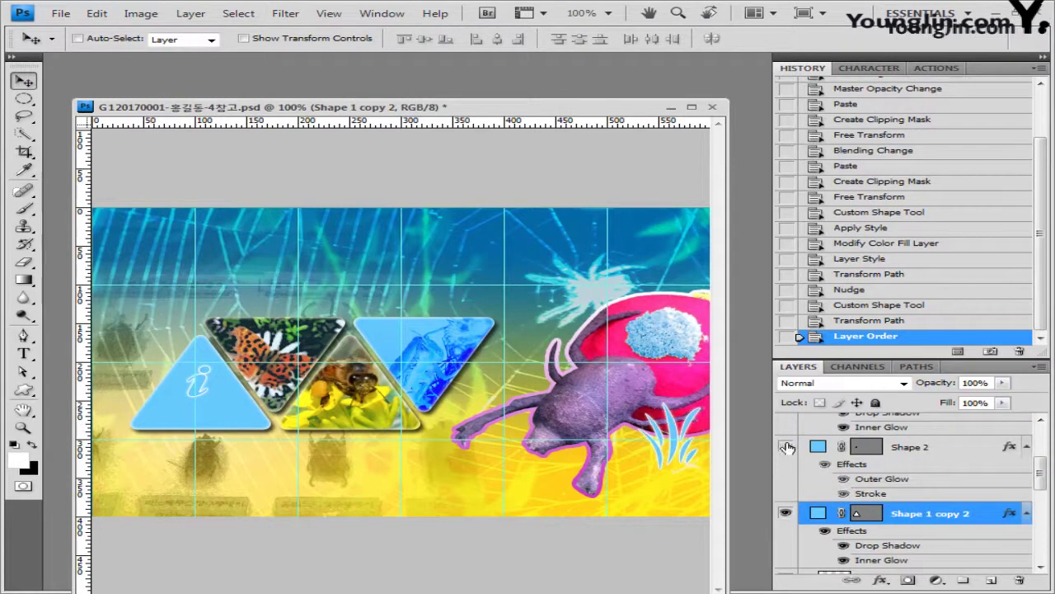
left_click_drag(923, 447, 899, 445)
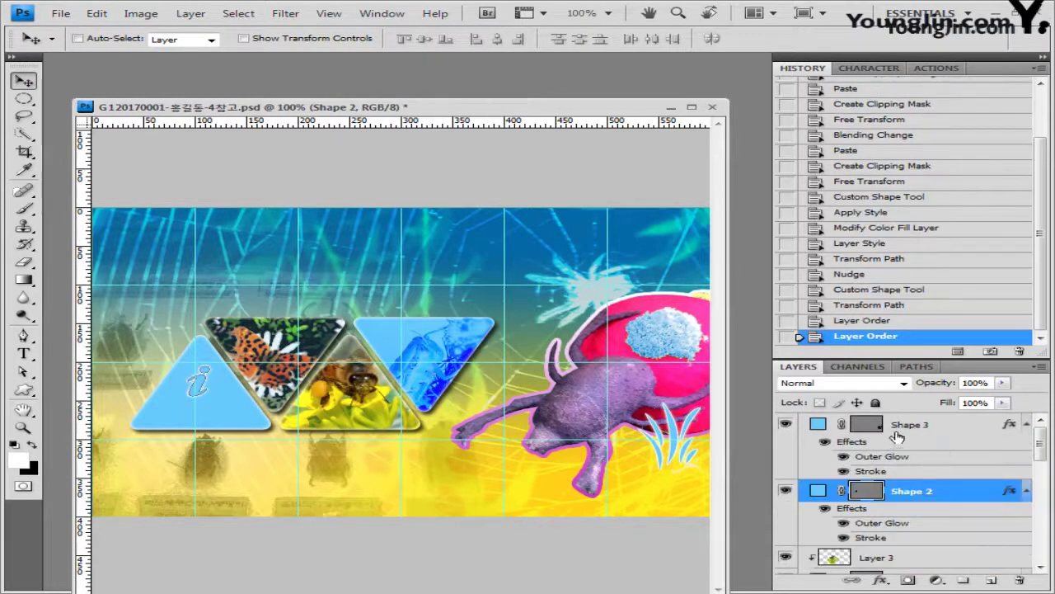
Remove the preset layer style from the grass shape and set its fill color to 33ff00.
left_click(897, 434)
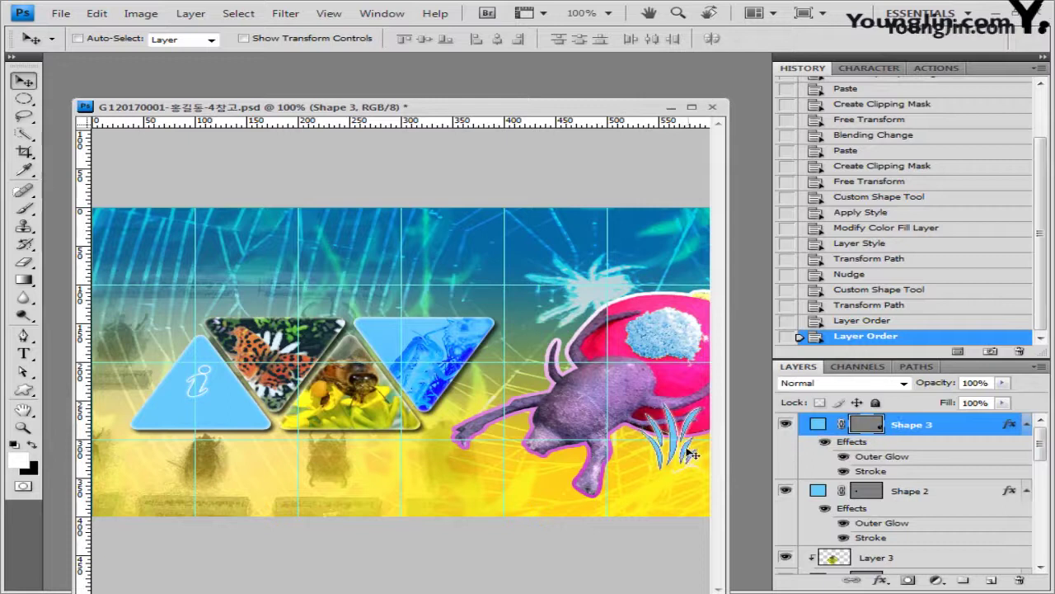
left_click(23, 389)
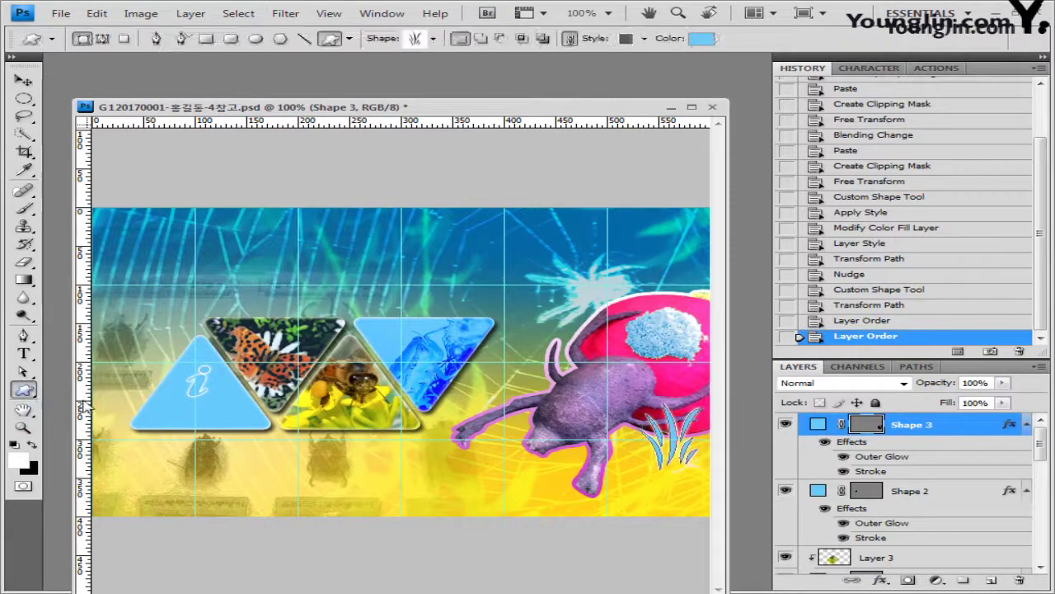
left_click(645, 38)
left_click(528, 73)
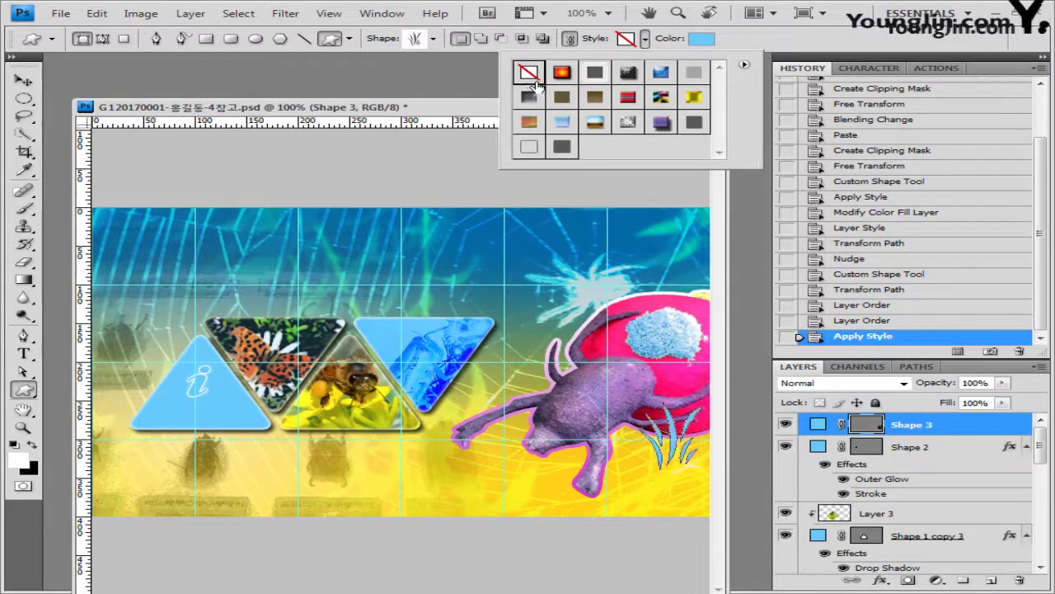
left_click(702, 38)
left_click(702, 38)
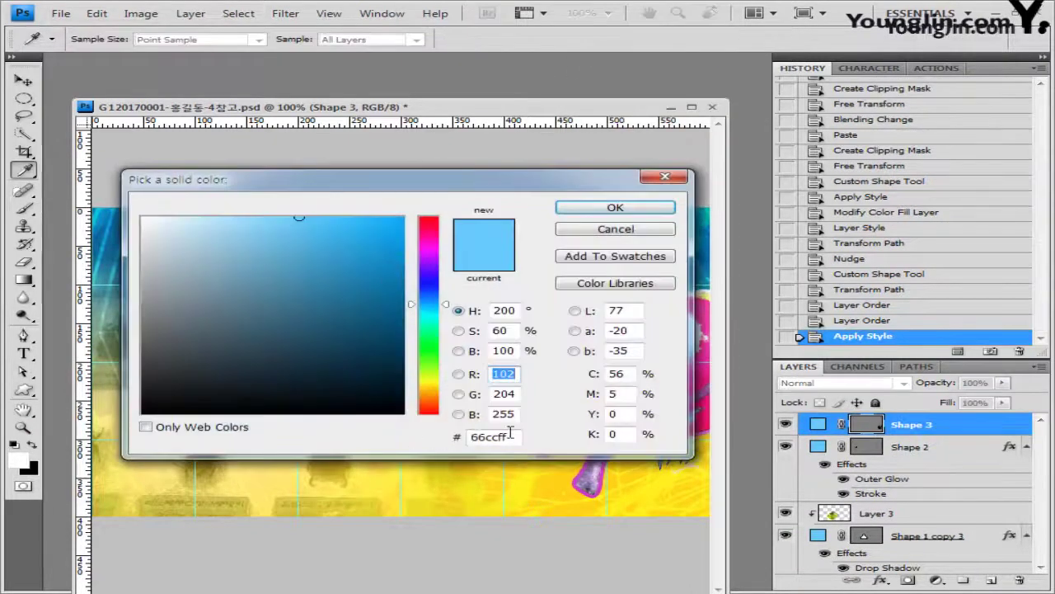
double_click(494, 437)
type("33ff00")
left_click(660, 207)
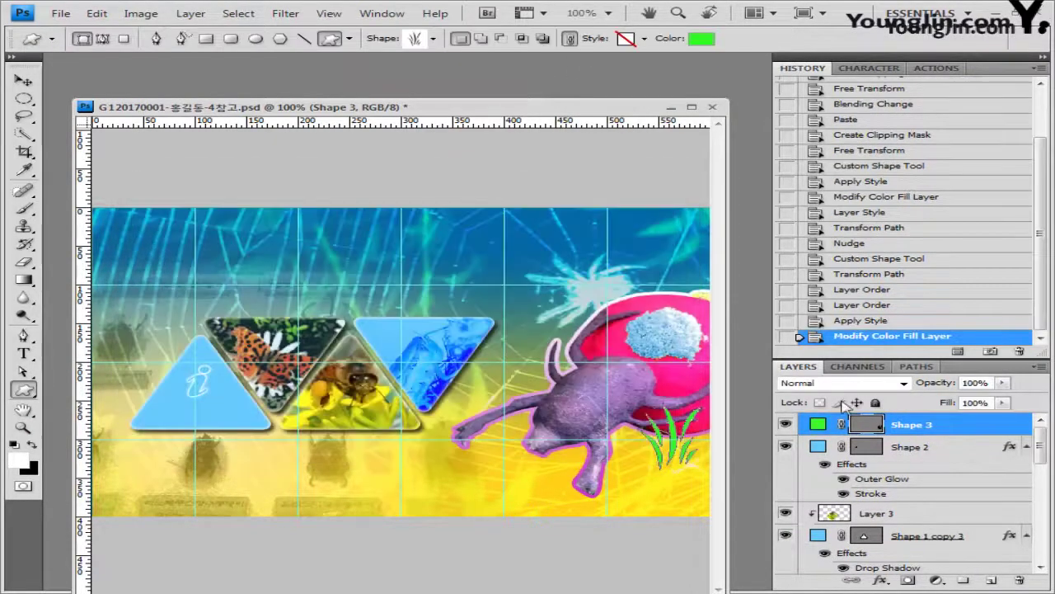
Add a Bevel and Emboss effect with the Inner Bevel style to the grass shape's layer.
left_click(879, 580)
key("Escape")
key("h")
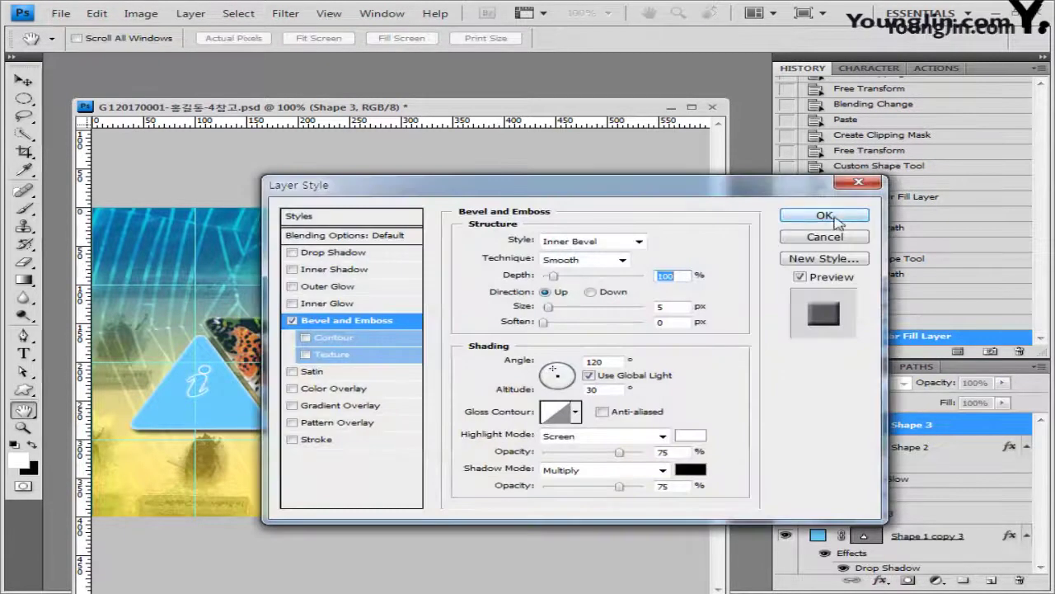
left_click(812, 213)
Draw a closed wavy Pen shape on a new shape layer, covering the lower part of the canvas and rising toward the right edge.
key("u")
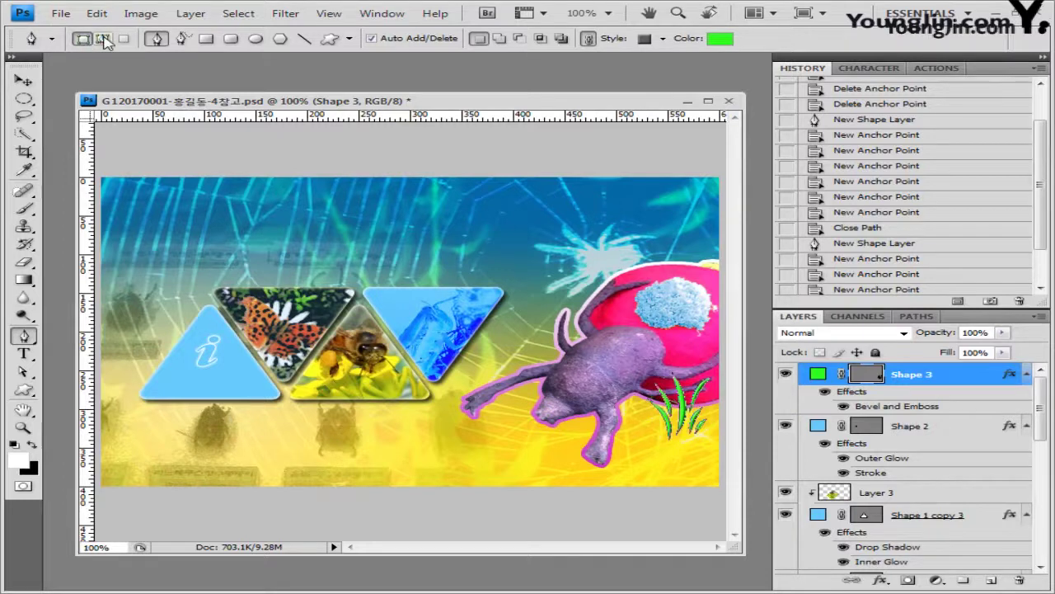
left_click(499, 39)
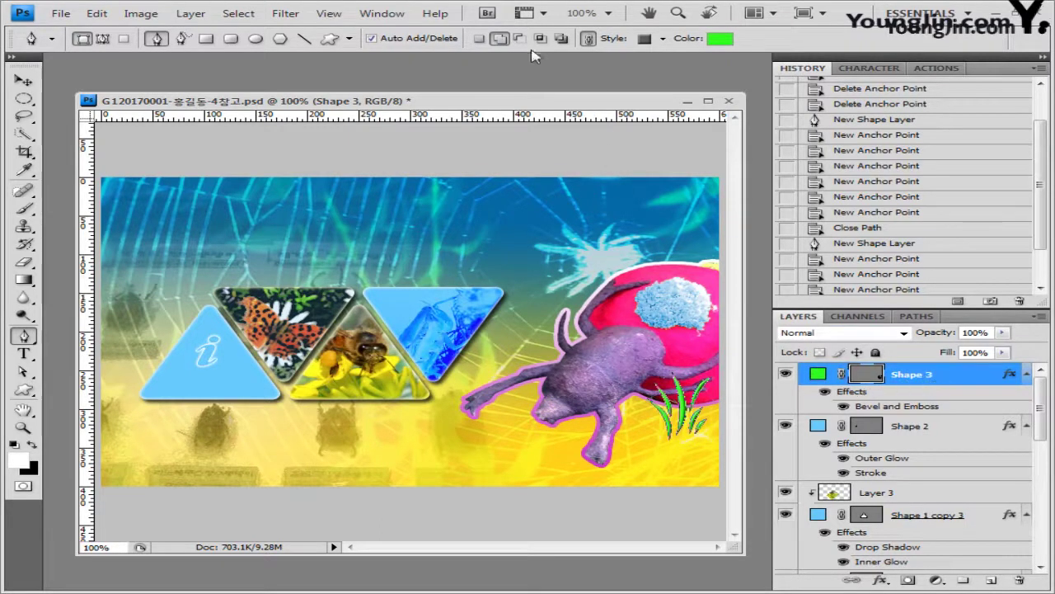
left_click(480, 38)
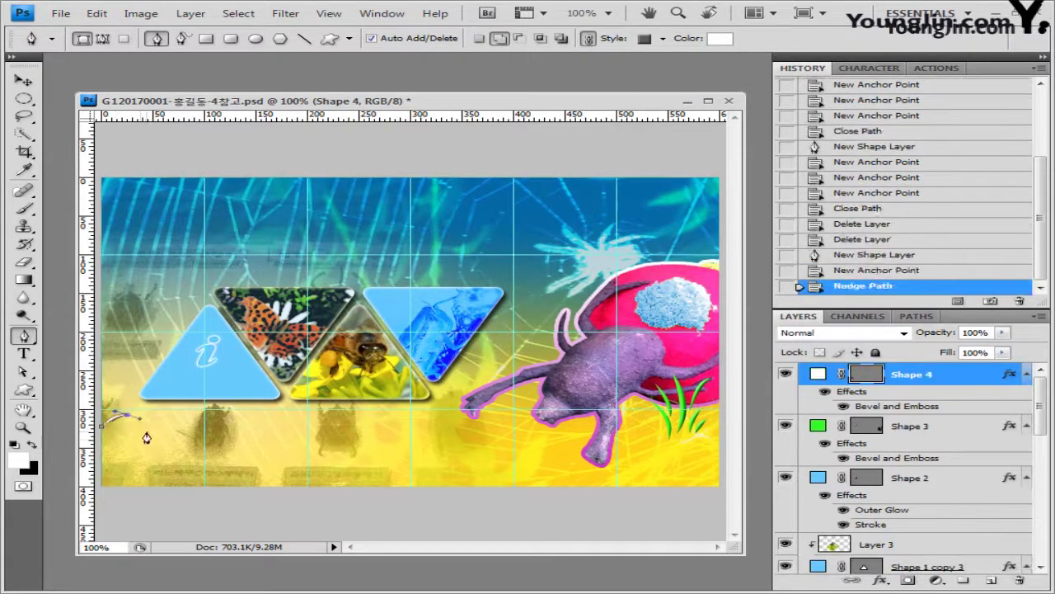
left_click_drag(257, 467, 309, 468)
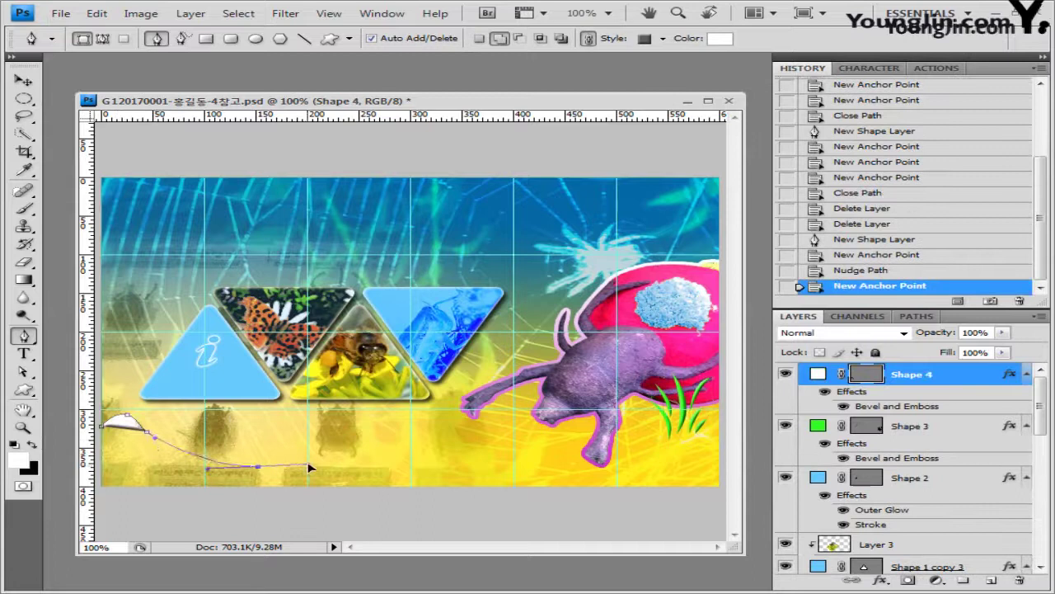
left_click(720, 357)
left_click(720, 487)
left_click(99, 445)
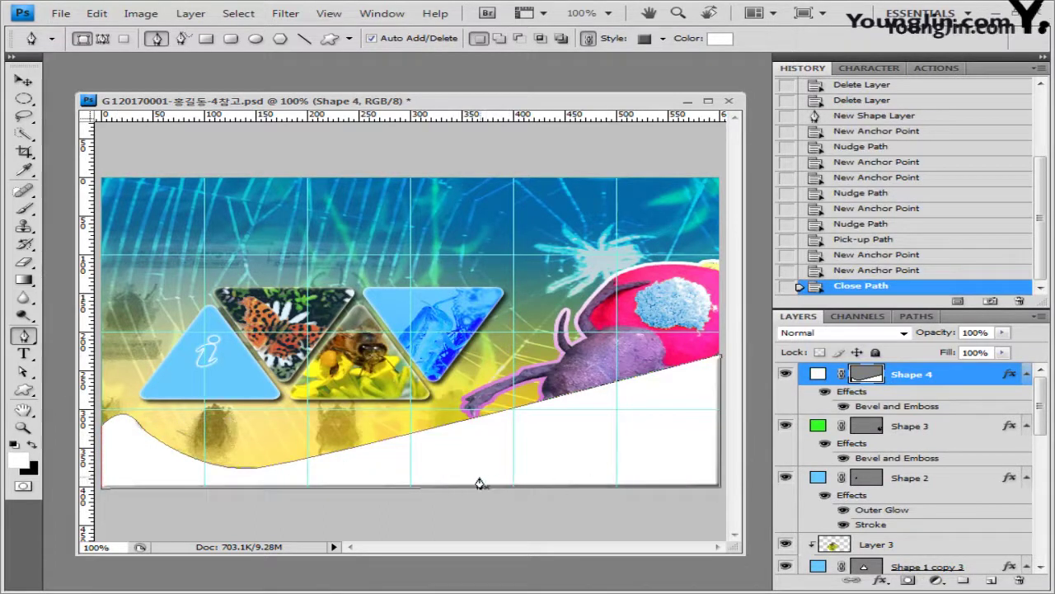
Remove the preset layer style from the wavy shape and set its fill color to 993399.
left_click(662, 38)
left_click(548, 73)
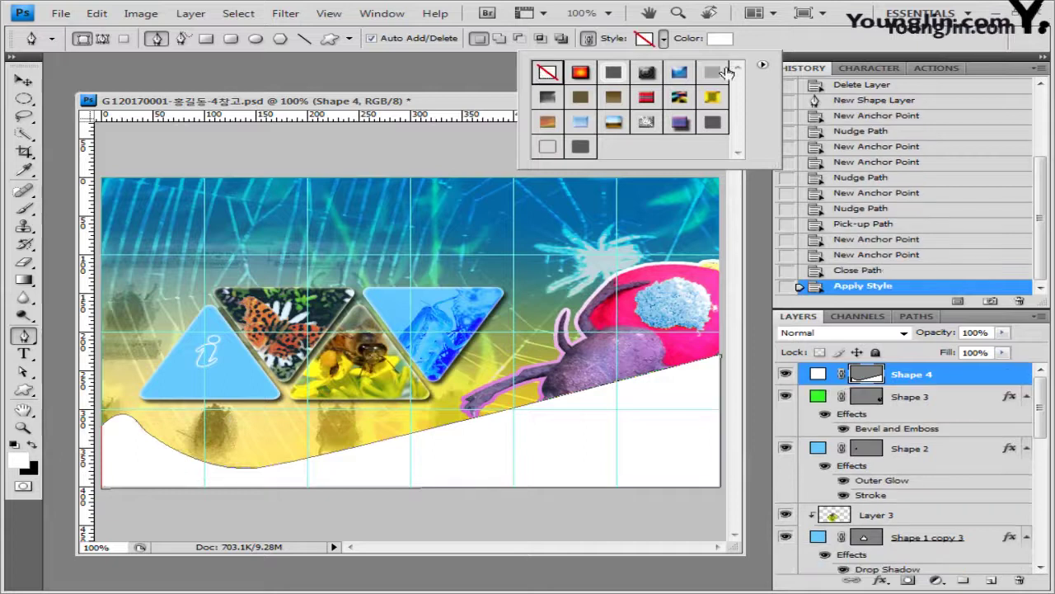
left_click(723, 41)
left_click(722, 38)
double_click(503, 437)
type("993399")
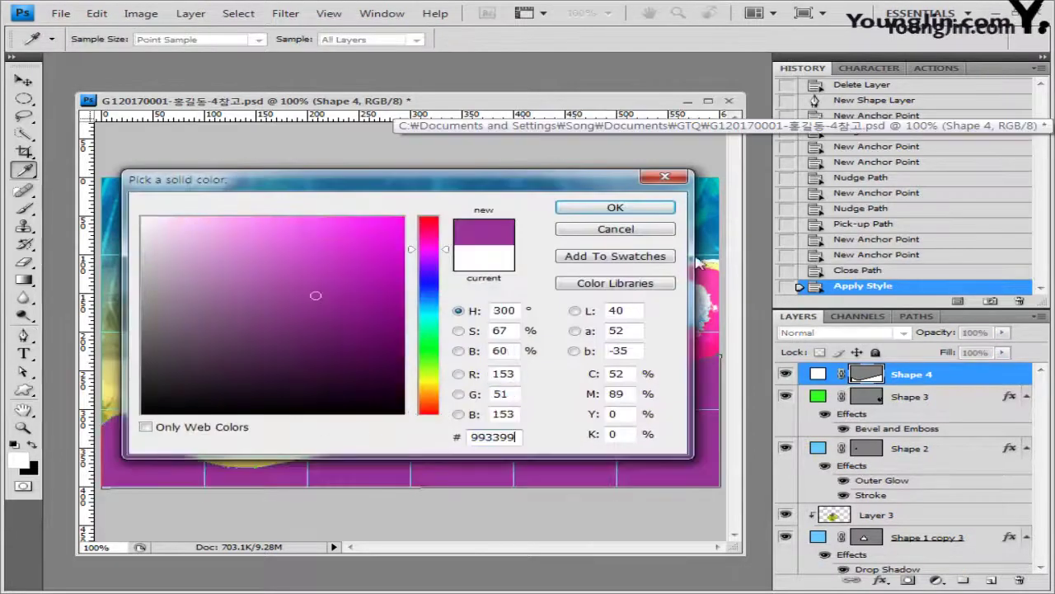
key("Return")
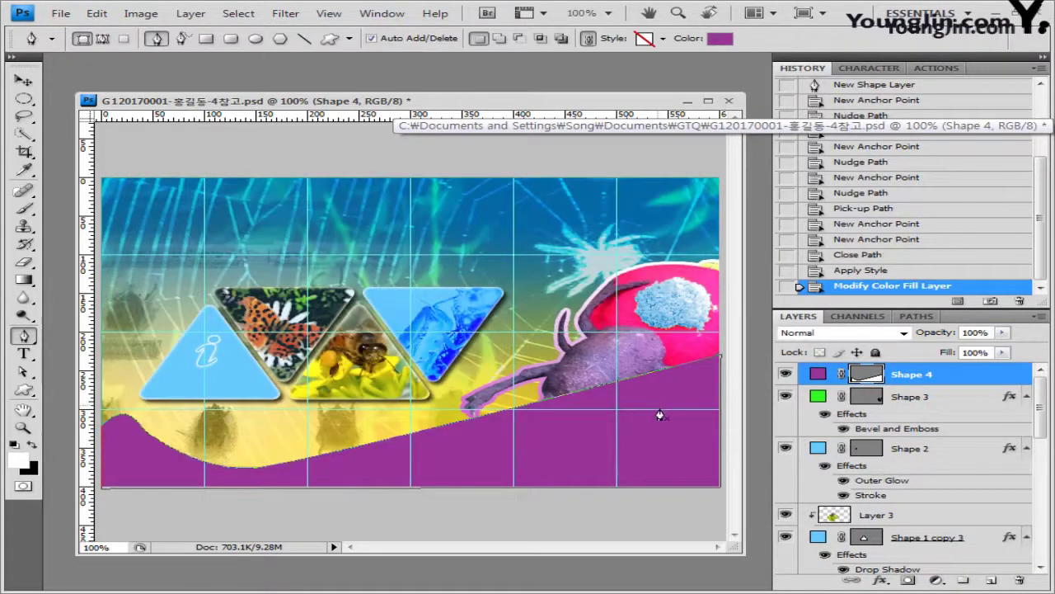
Add an Inner Shadow to the wavy shape's layer and set the layer opacity to 60%.
left_click(877, 582)
left_click(897, 435)
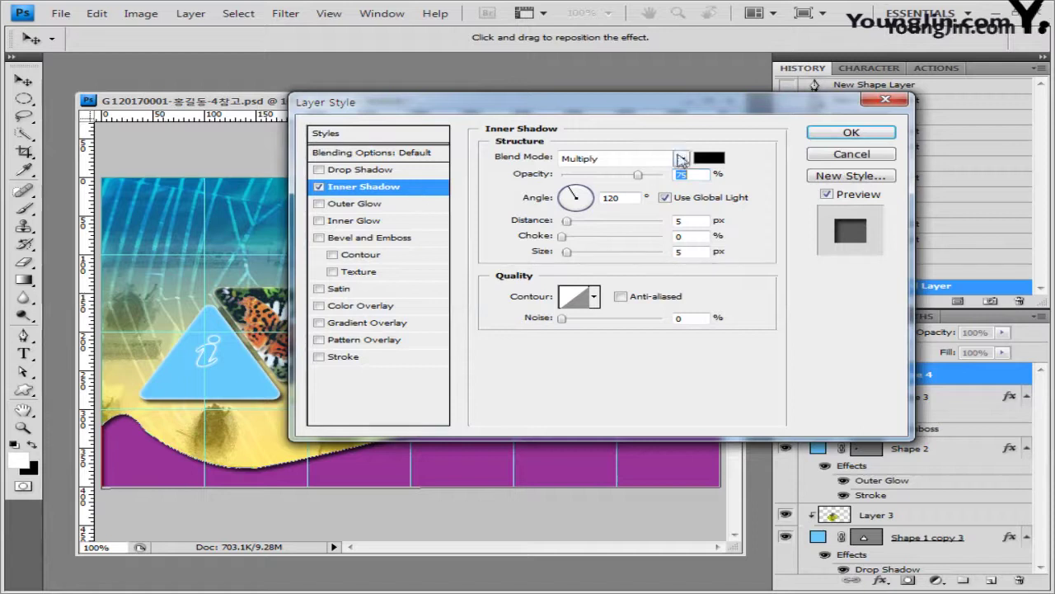
left_click(851, 133)
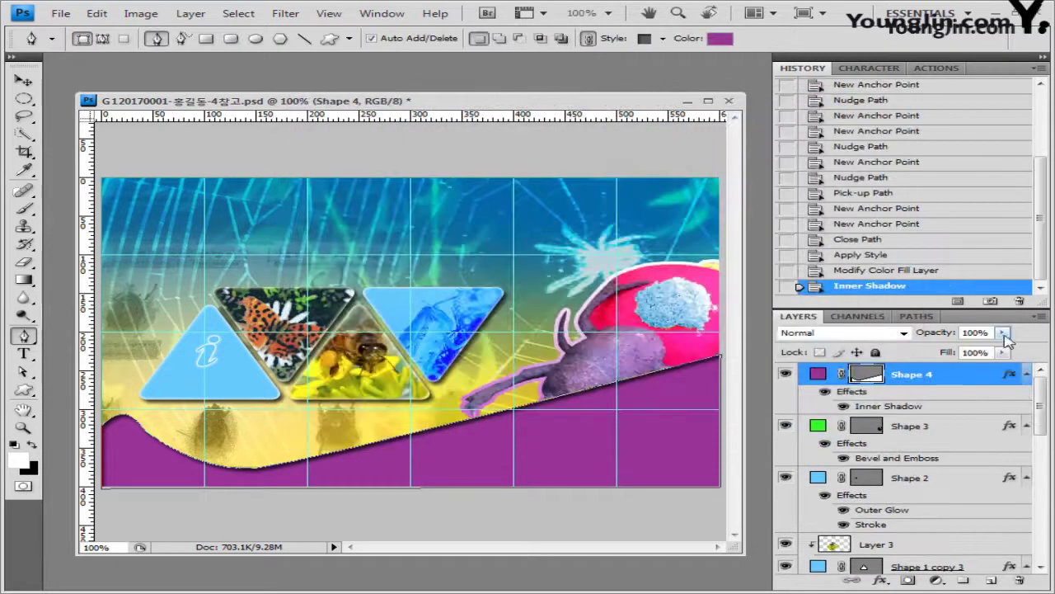
left_click(989, 332)
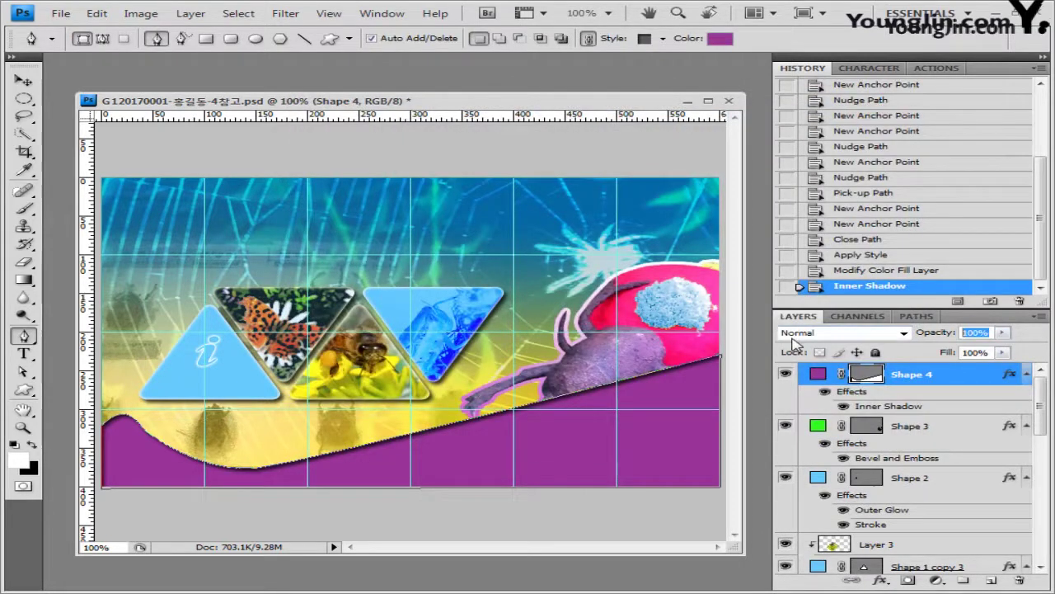
type("60")
key("Return")
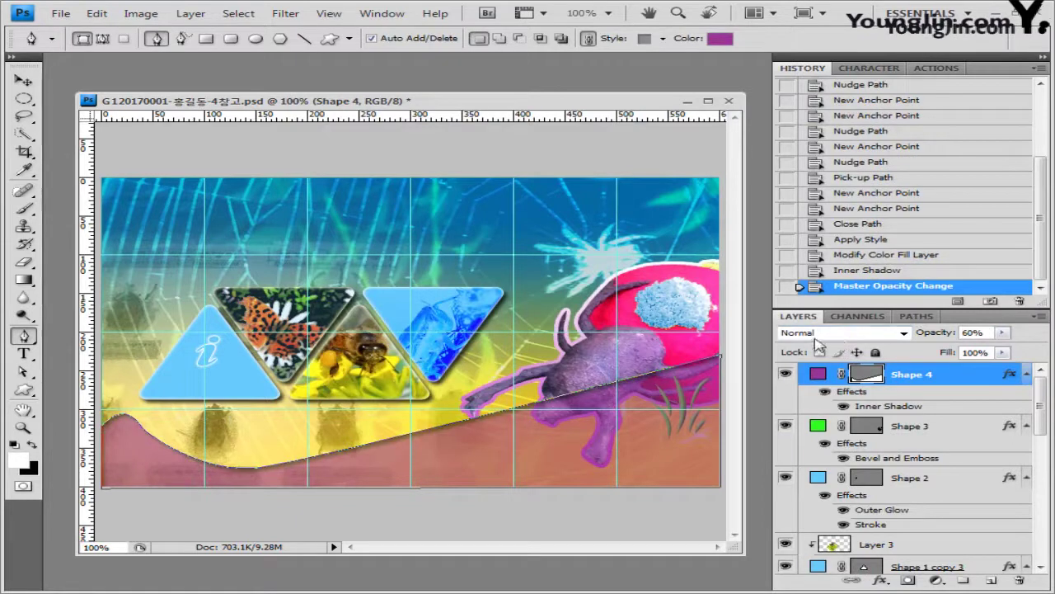
Duplicate the purple wavy shape layer, then rotate the copy slightly clockwise and shift it below the original's upper edge.
key("ctrl+j")
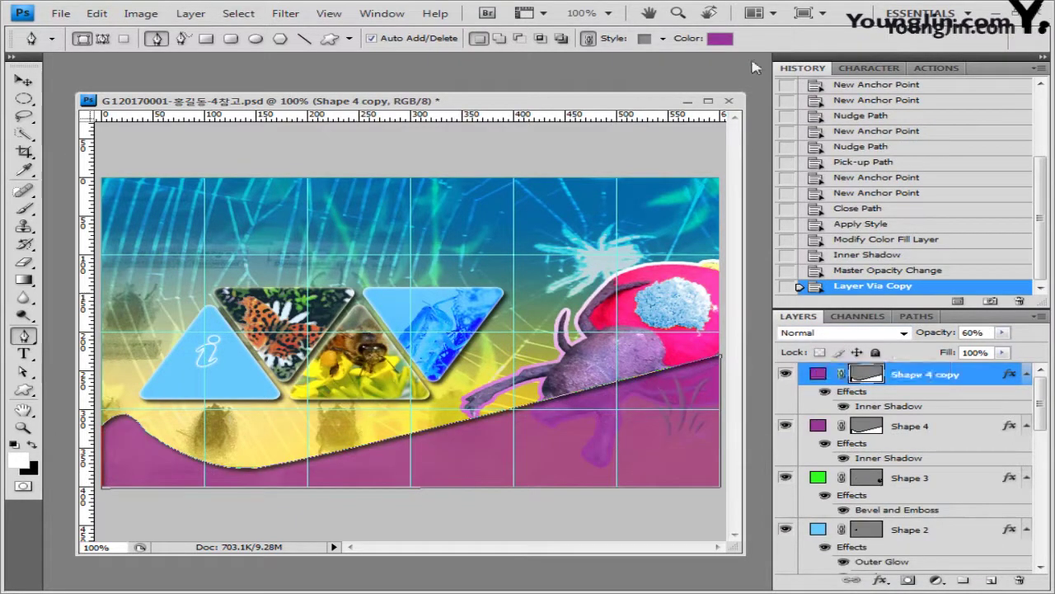
key("v")
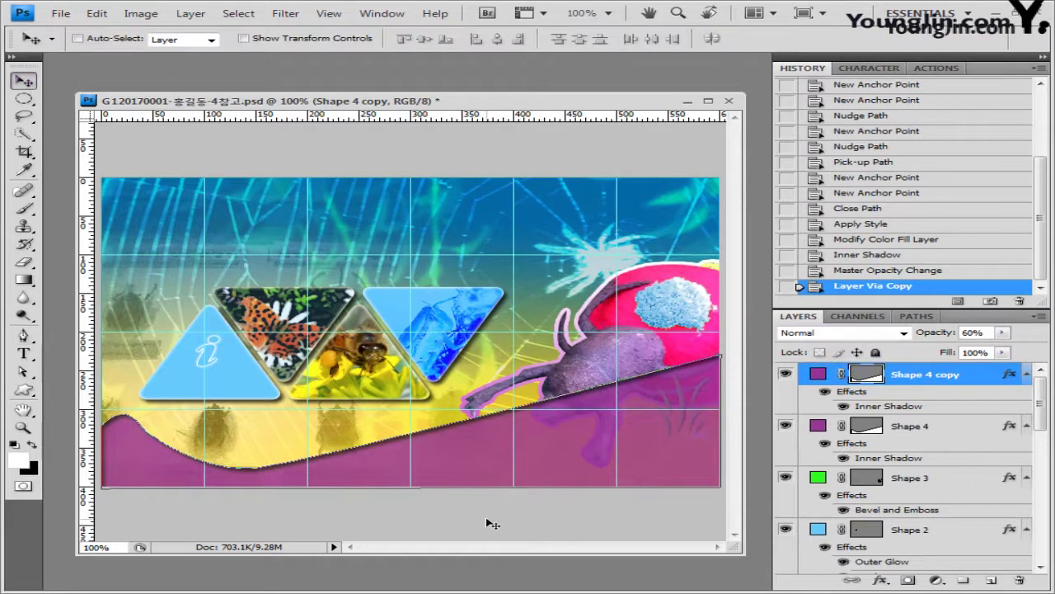
key("ctrl+t")
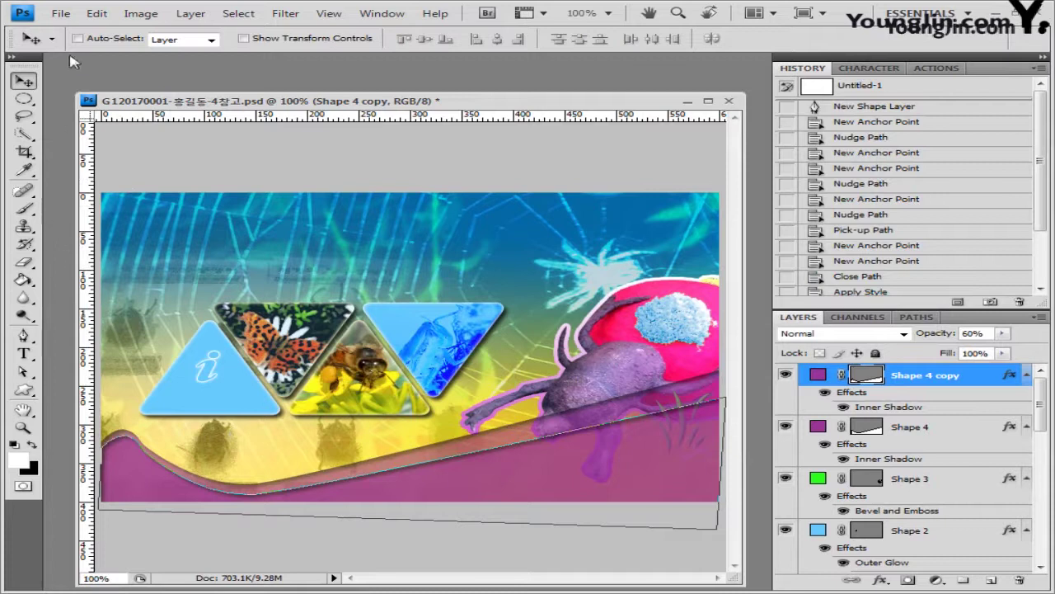
Create a new 40 by 40 pixel document at 72 pixels/inch in RGB Color with a transparent background.
left_click(61, 14)
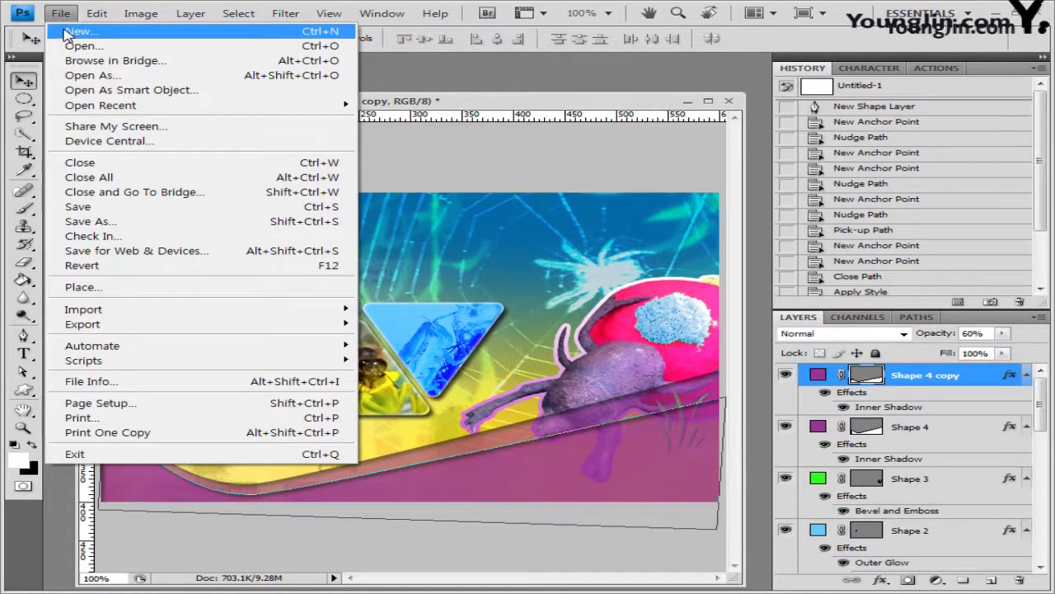
left_click(74, 31)
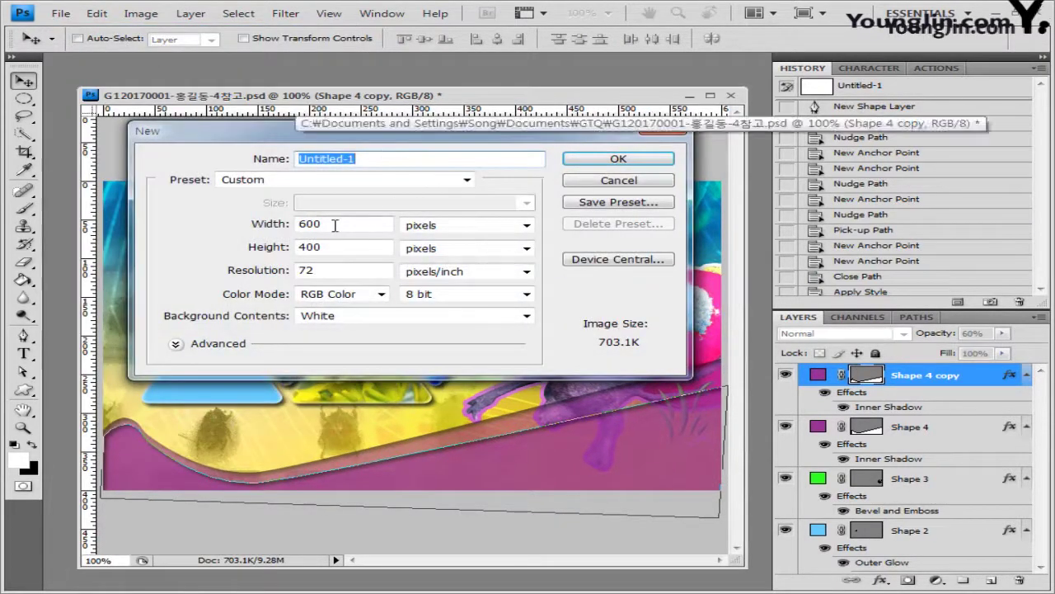
double_click(333, 226)
type("40")
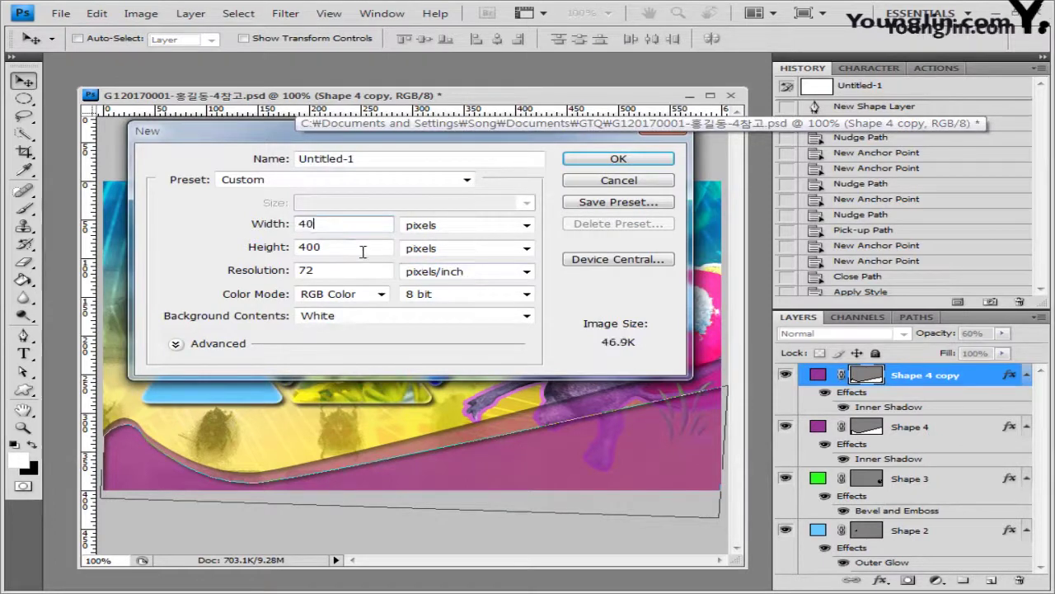
key("Tab")
type("40")
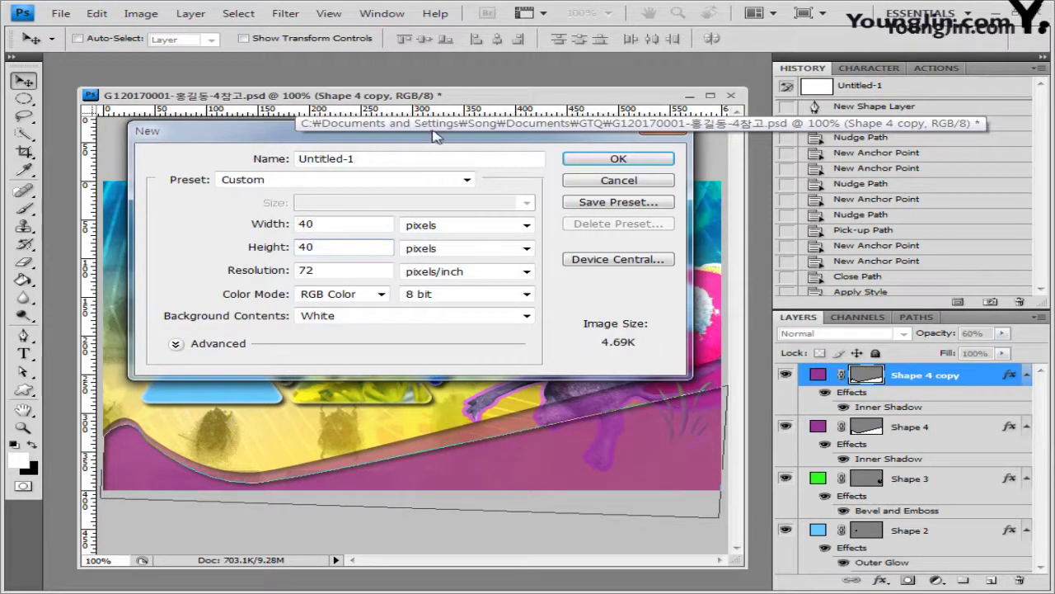
left_click_drag(435, 136, 436, 118)
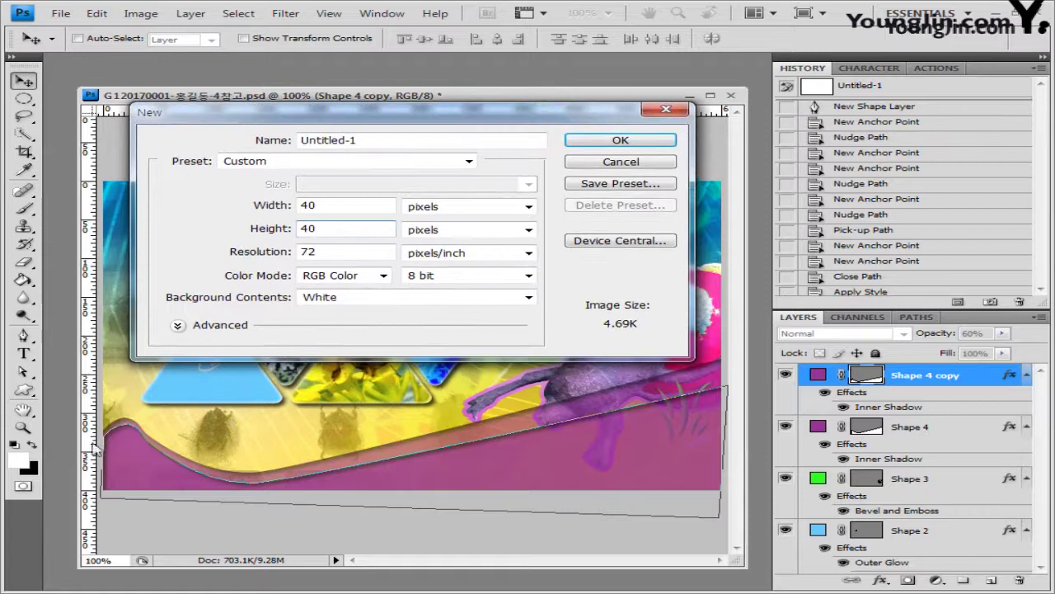
left_click(388, 303)
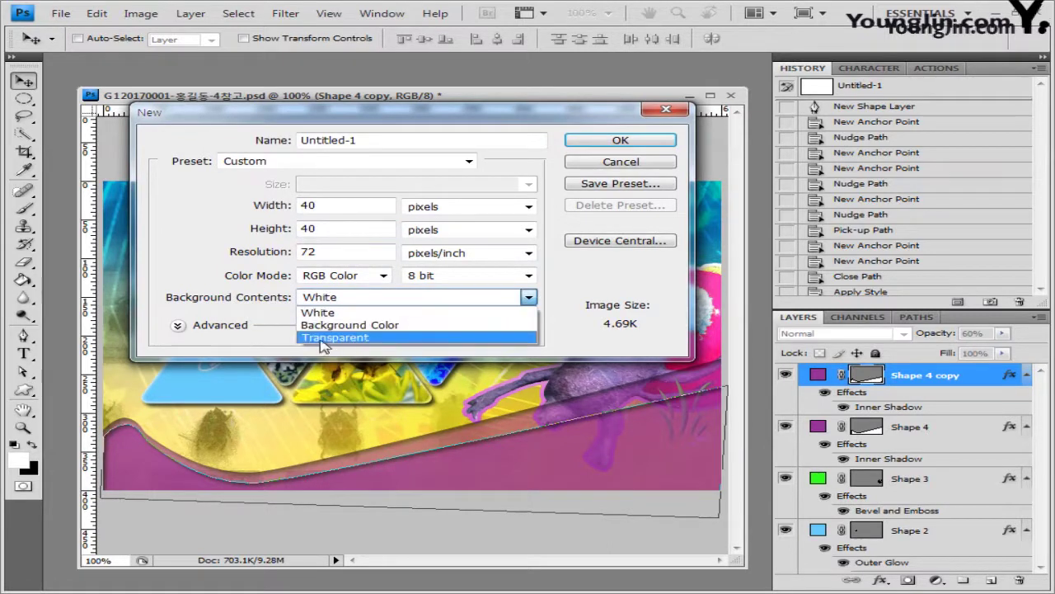
left_click(651, 142)
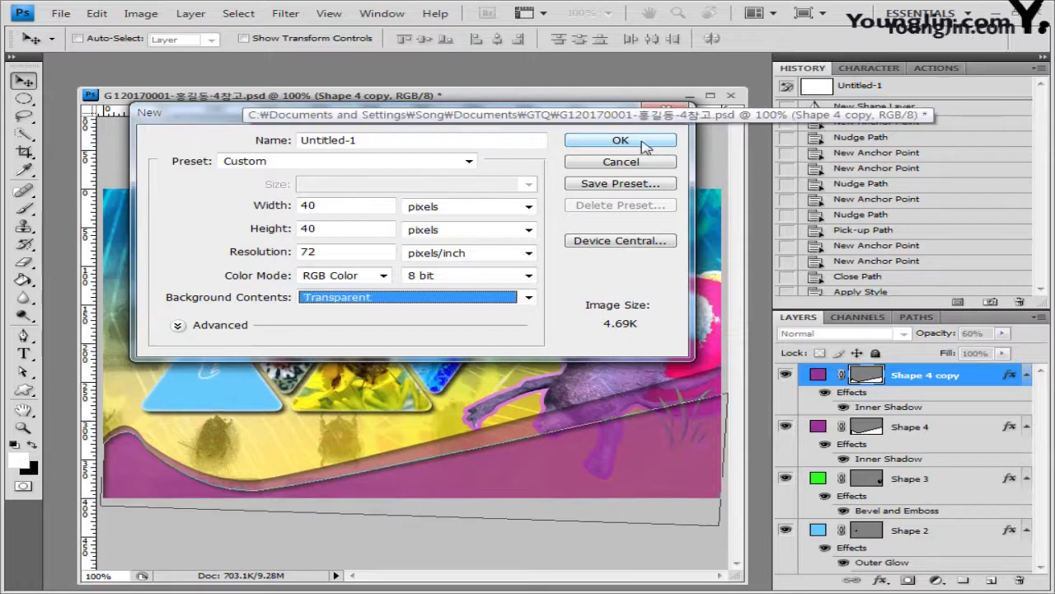
left_click(651, 142)
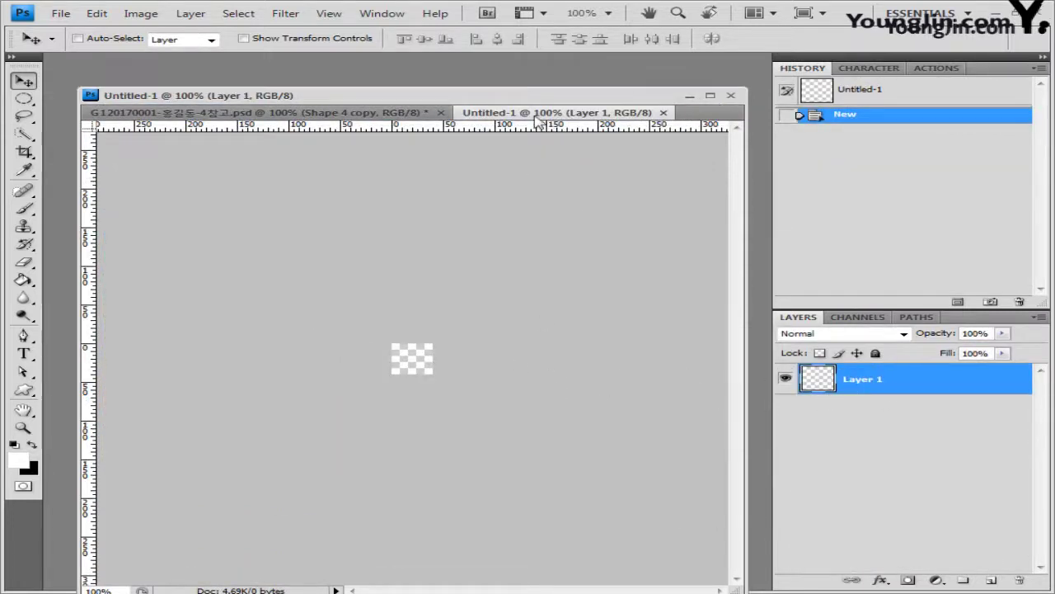
Draw a snail custom shape about 16 px wide as a shape layer in the upper-left part of the new canvas.
left_click_drag(538, 113, 559, 248)
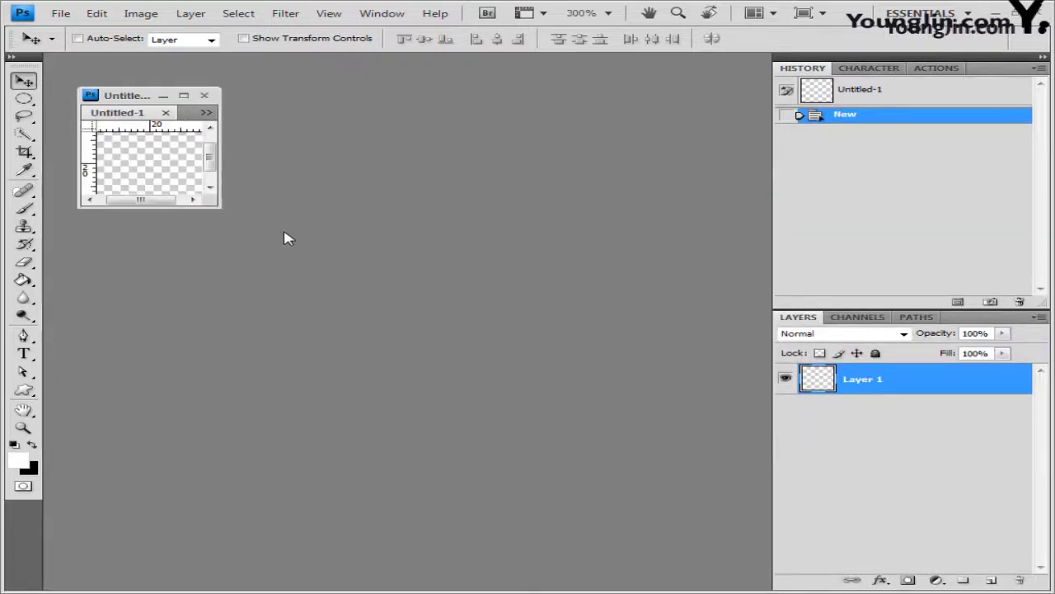
key("ctrl+plus")
key("ctrl+plus")
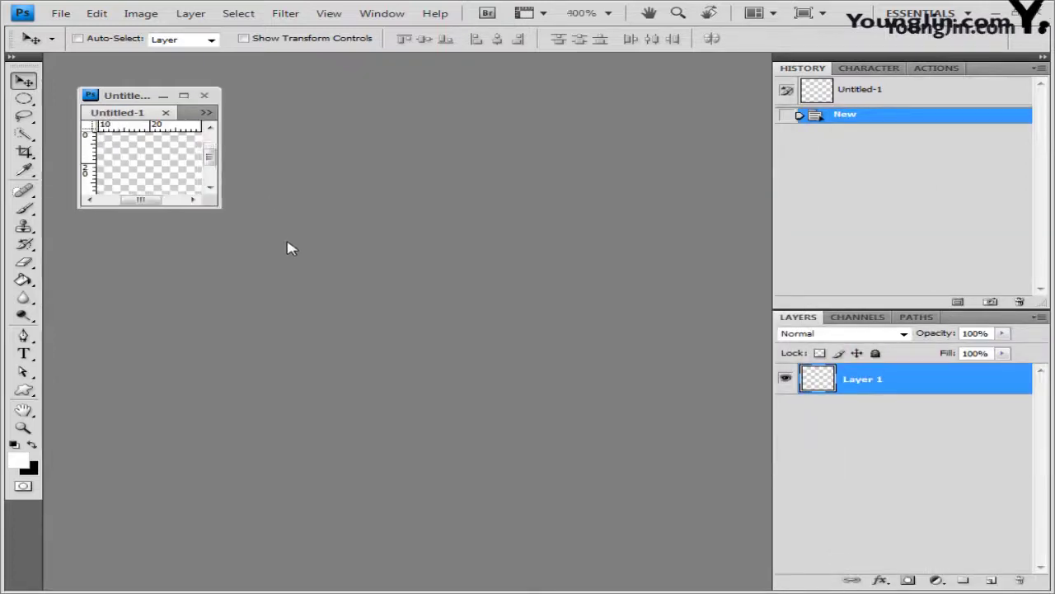
left_click_drag(219, 206, 420, 338)
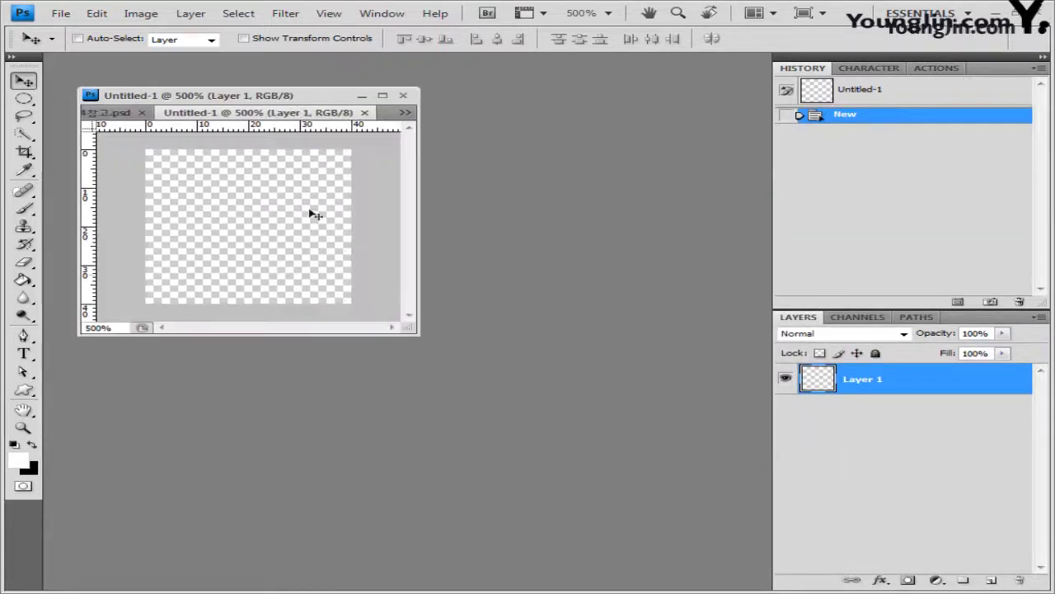
left_click_drag(227, 103, 392, 210)
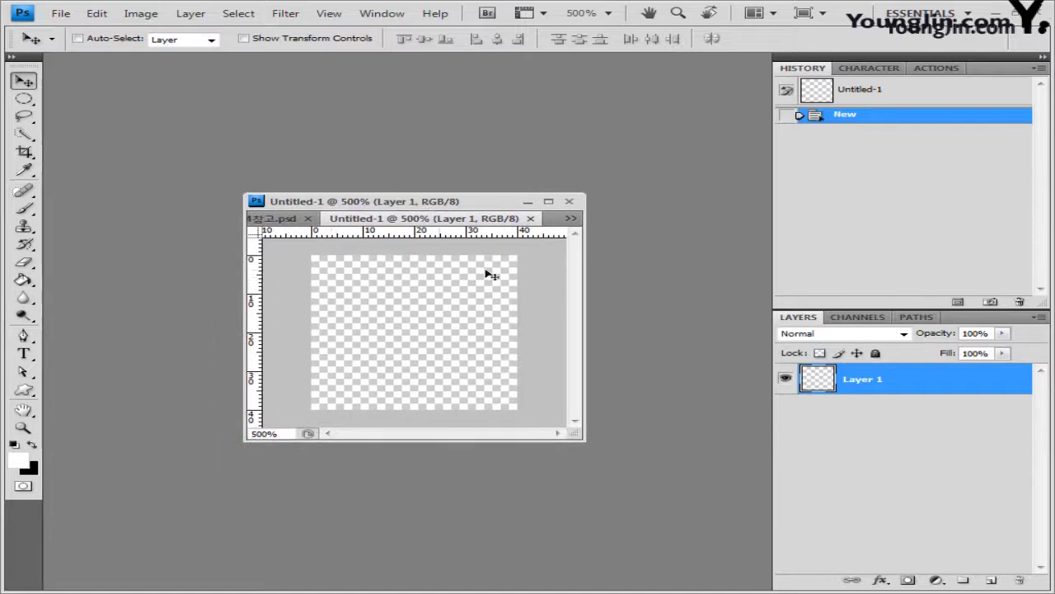
left_click(24, 390)
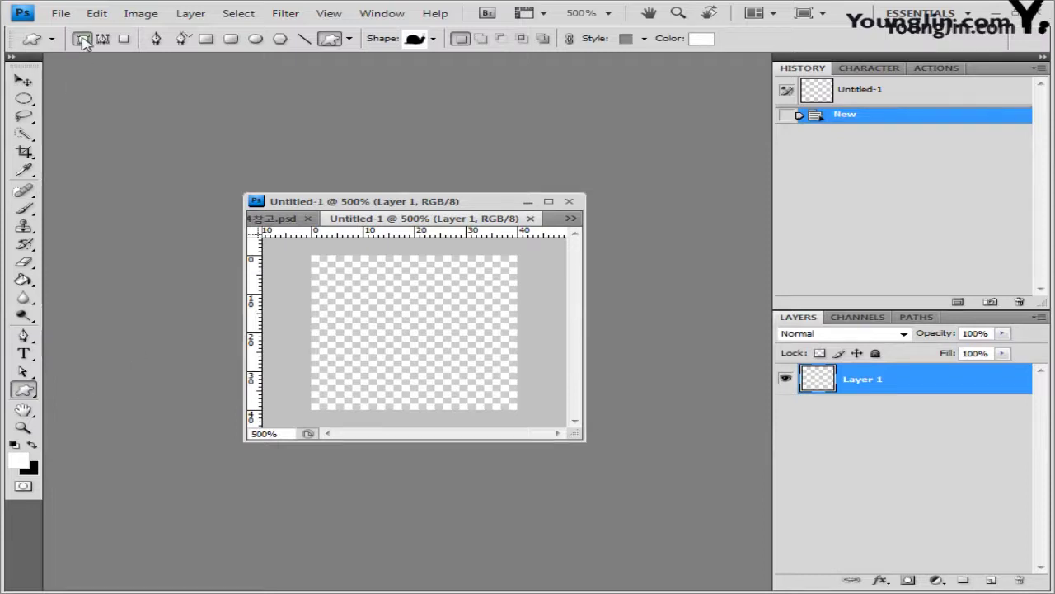
left_click(434, 39)
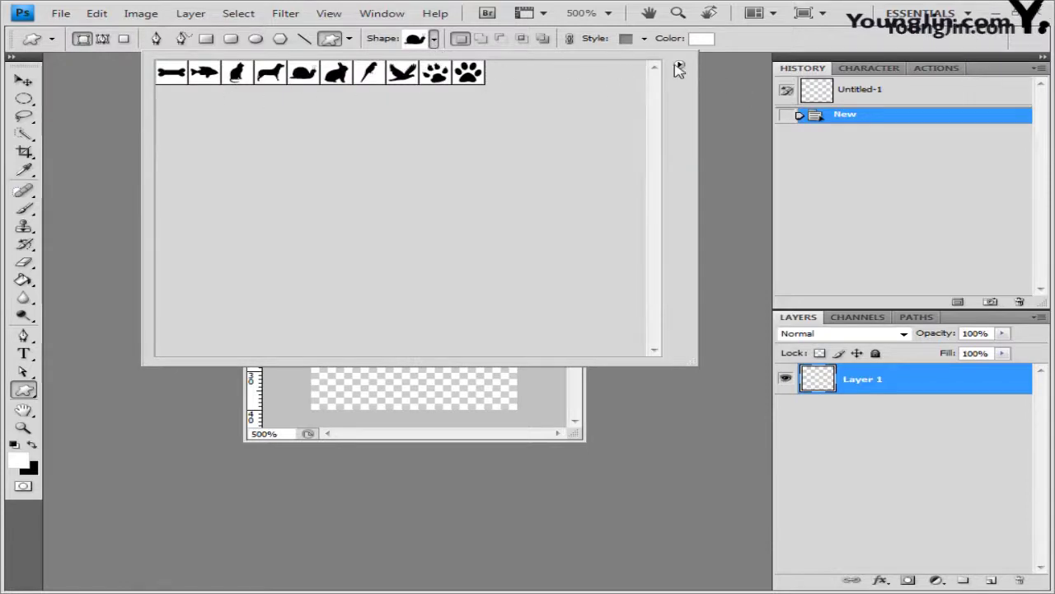
left_click(678, 68)
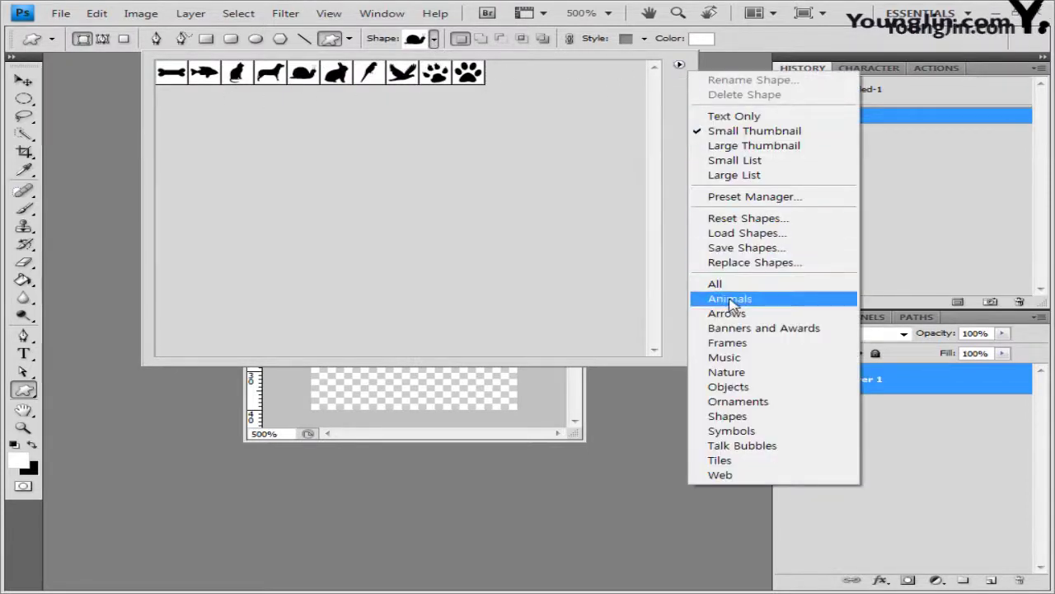
left_click(328, 112)
double_click(302, 73)
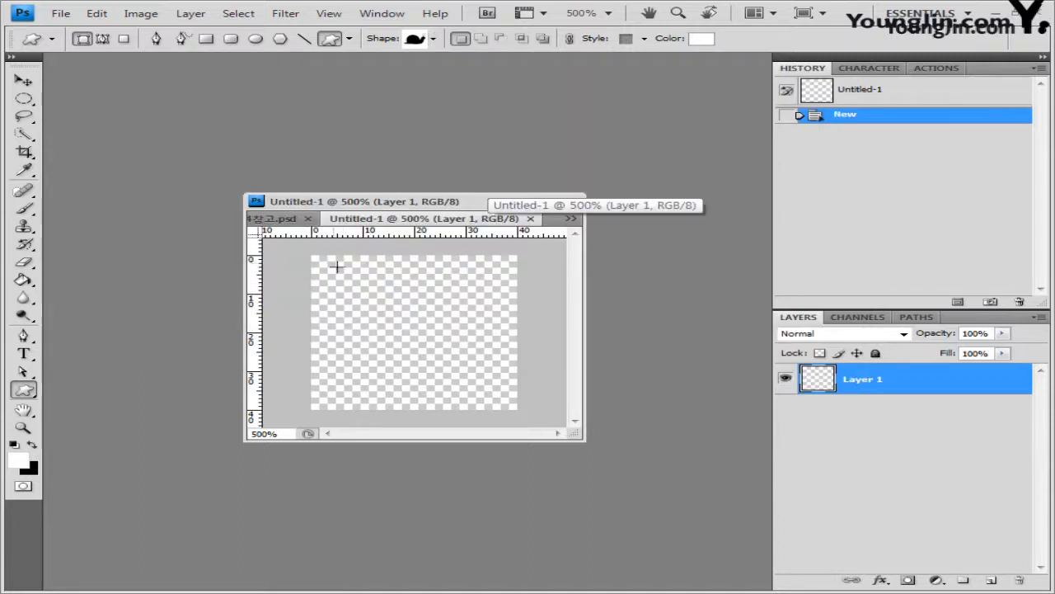
left_click_drag(335, 266, 419, 310)
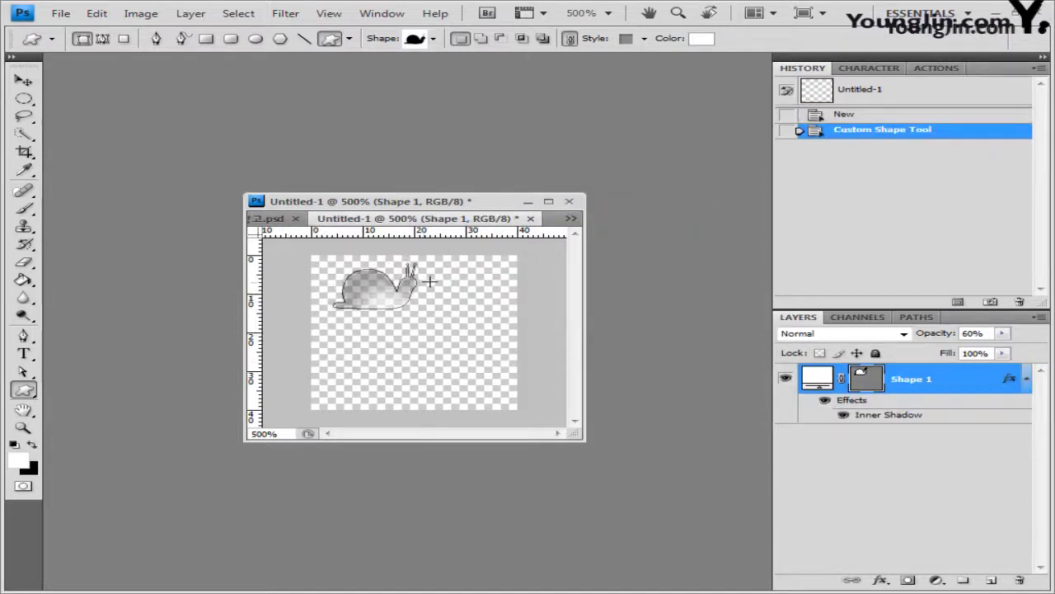
Remove the preset layer style from the snail shape and set its fill color to 99cc00.
left_click(645, 39)
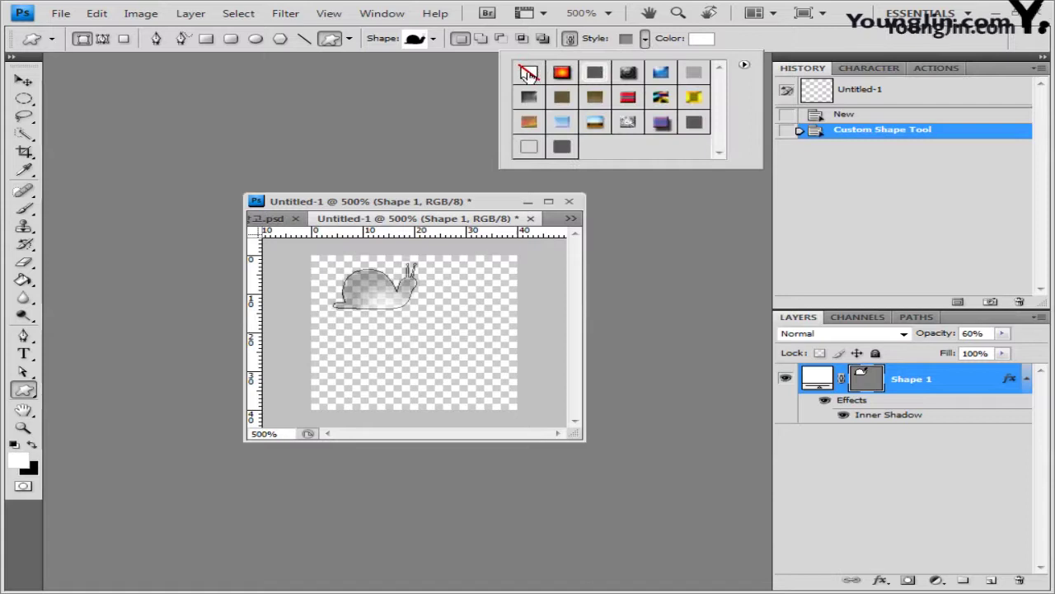
left_click(528, 73)
left_click(705, 39)
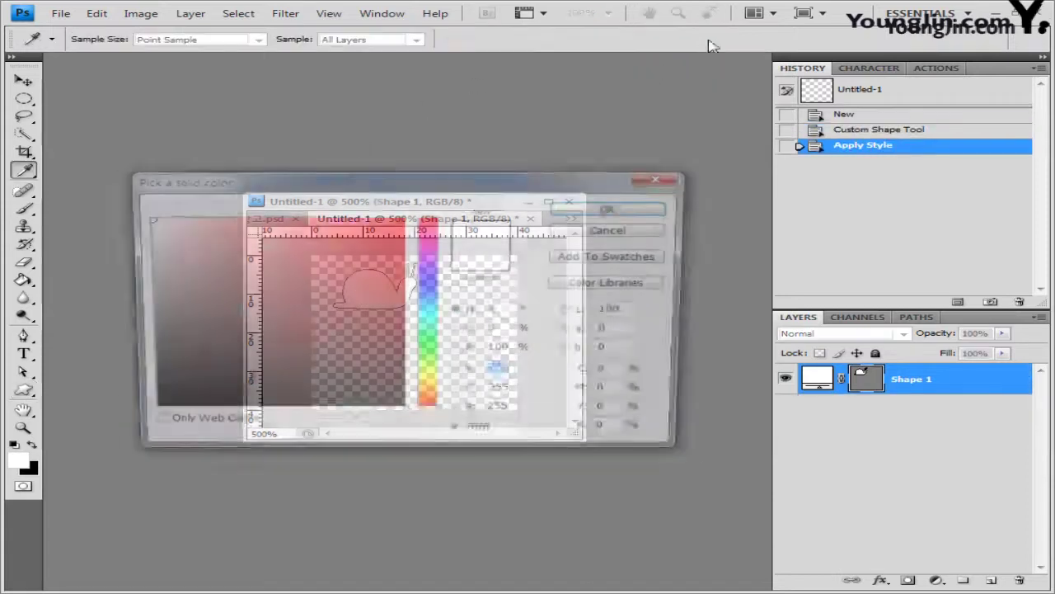
left_click_drag(520, 438, 442, 438)
type("99cc00")
left_click(652, 211)
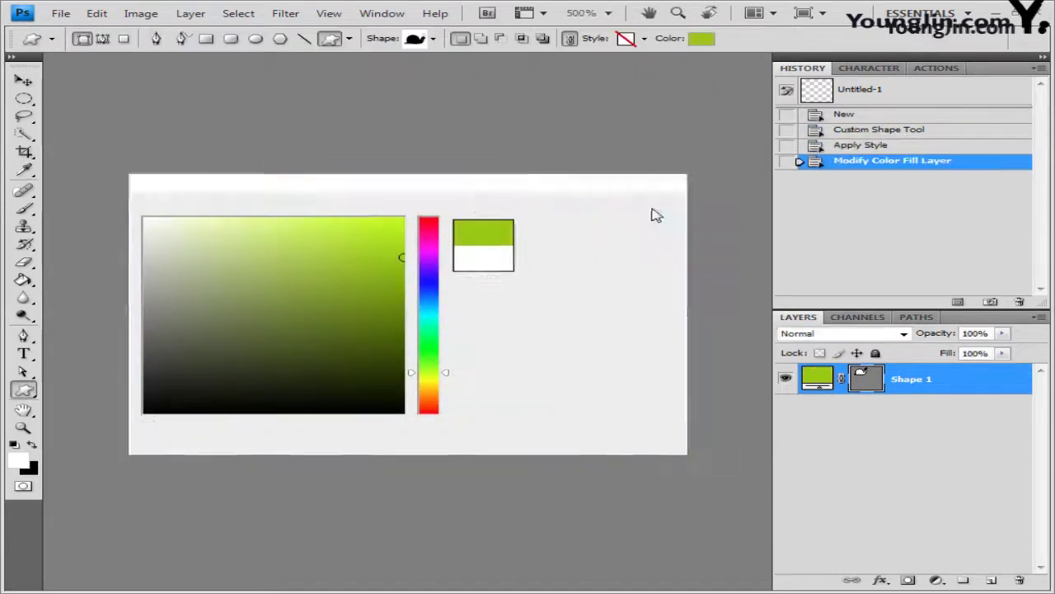
Duplicate the green snail layer and move the copy to the lower-right part of the canvas.
key("ctrl+j")
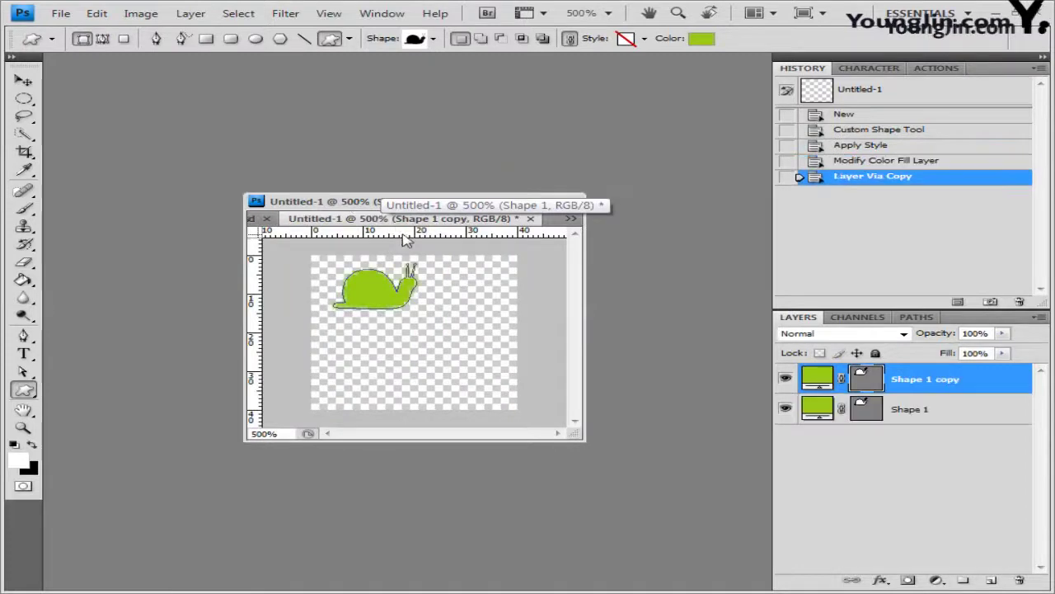
left_click(23, 80)
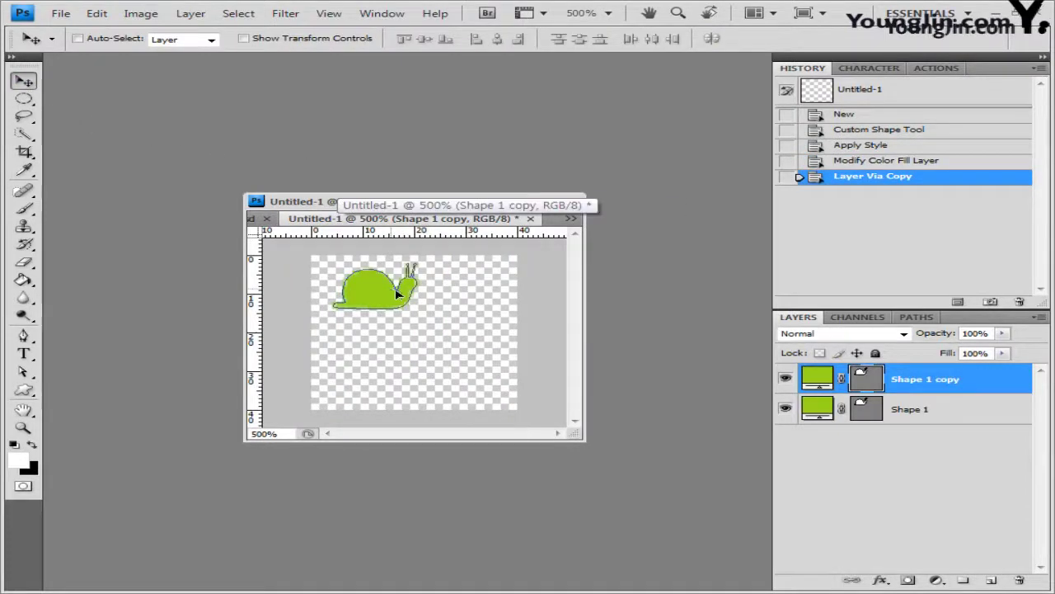
left_click_drag(396, 294, 474, 361)
Replace the custom shapes with the Ornaments set and draw its wavy ornament, about 18 px wide, beneath the upper snail.
key("u")
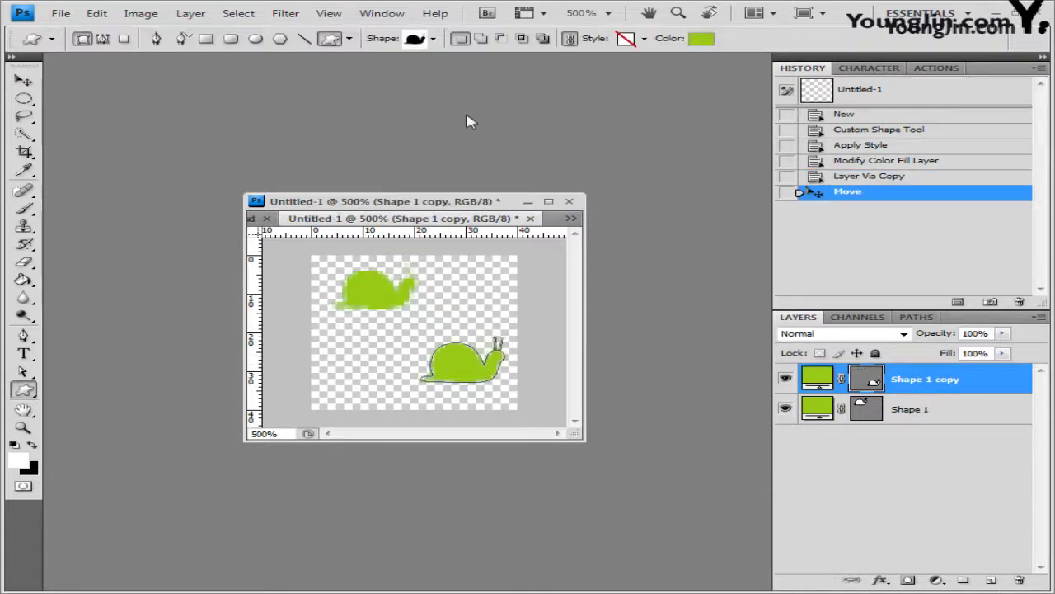
left_click(433, 39)
left_click(678, 65)
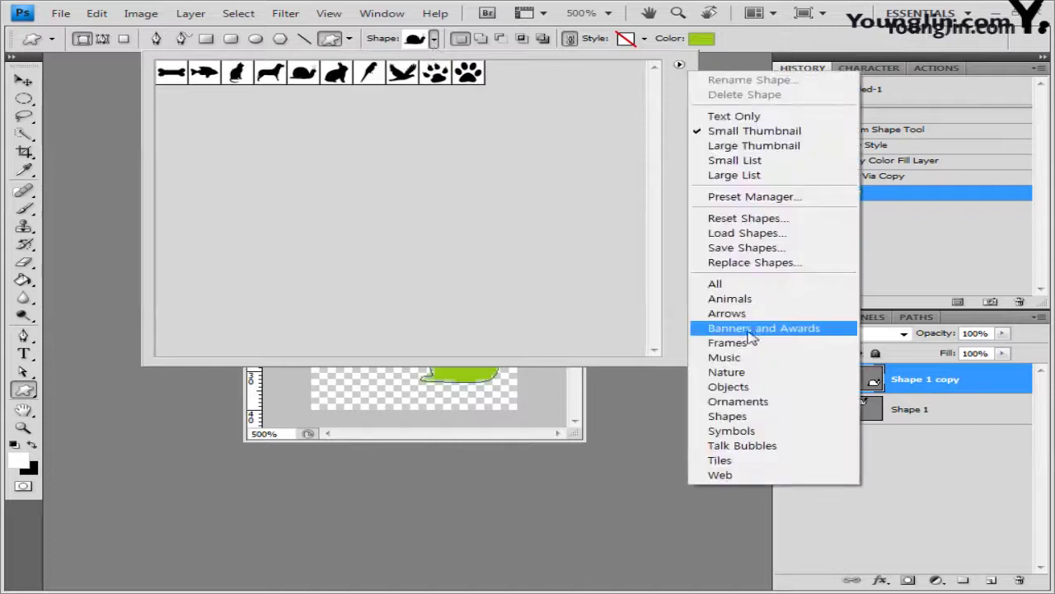
left_click(738, 400)
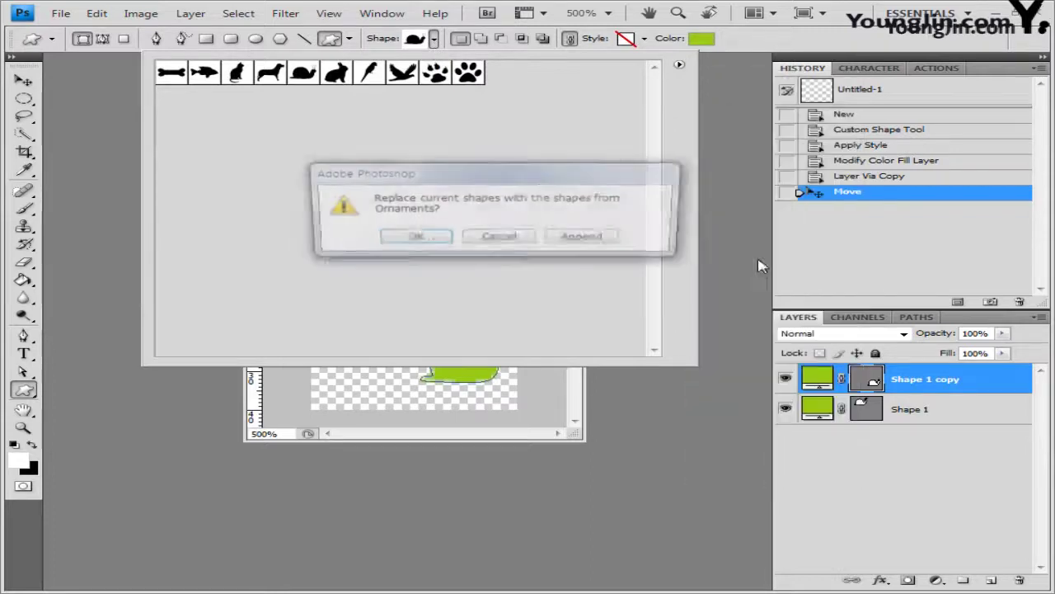
left_click(427, 239)
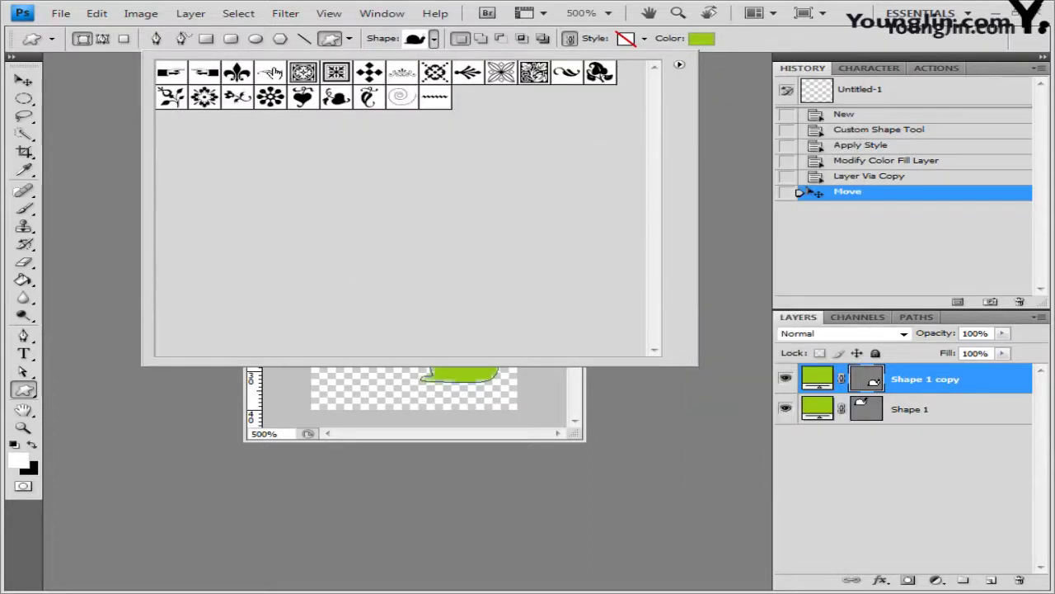
left_click(270, 72)
key("Return")
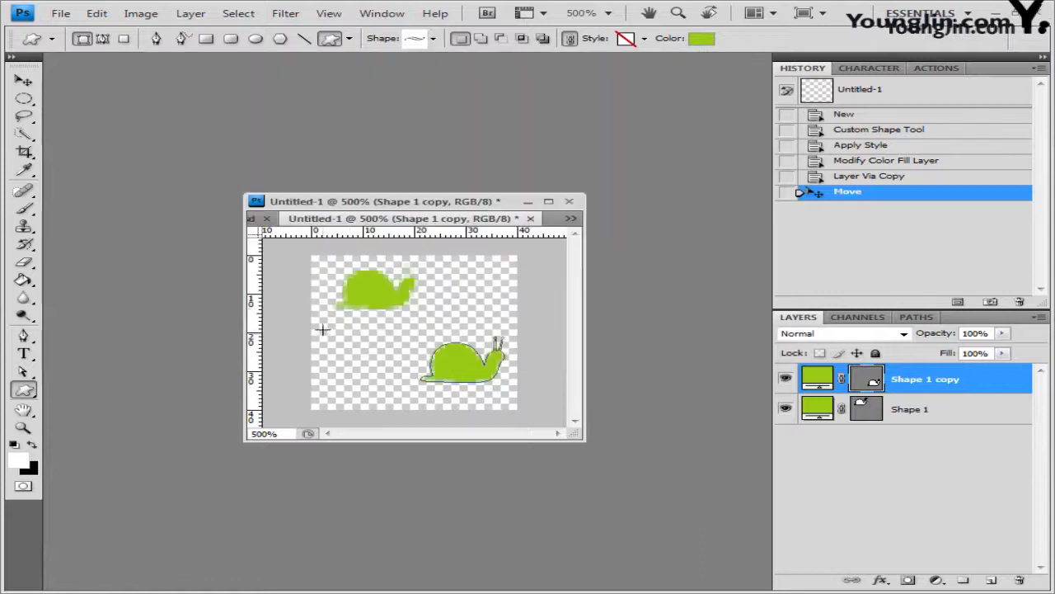
left_click_drag(341, 316, 427, 335)
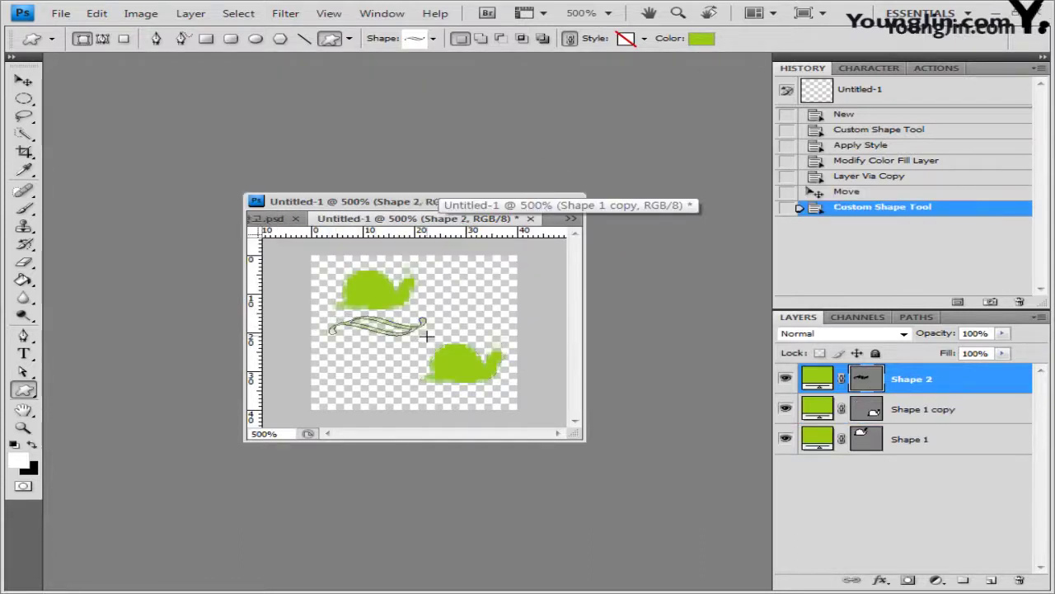
Set the wavy ornament's fill color to cc6600.
left_click(701, 38)
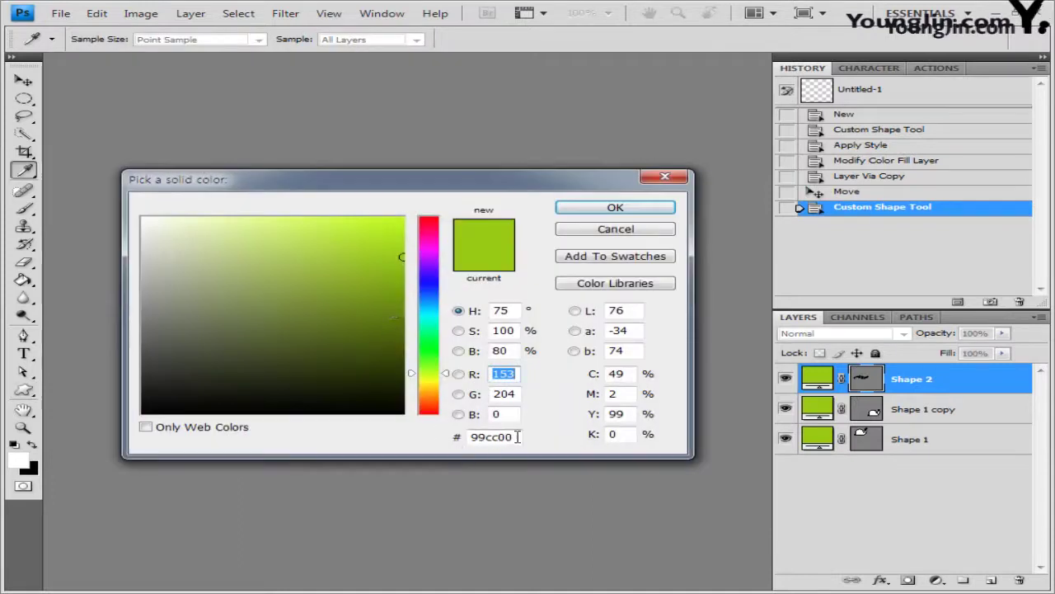
double_click(518, 436)
type("cc6600")
left_click(615, 207)
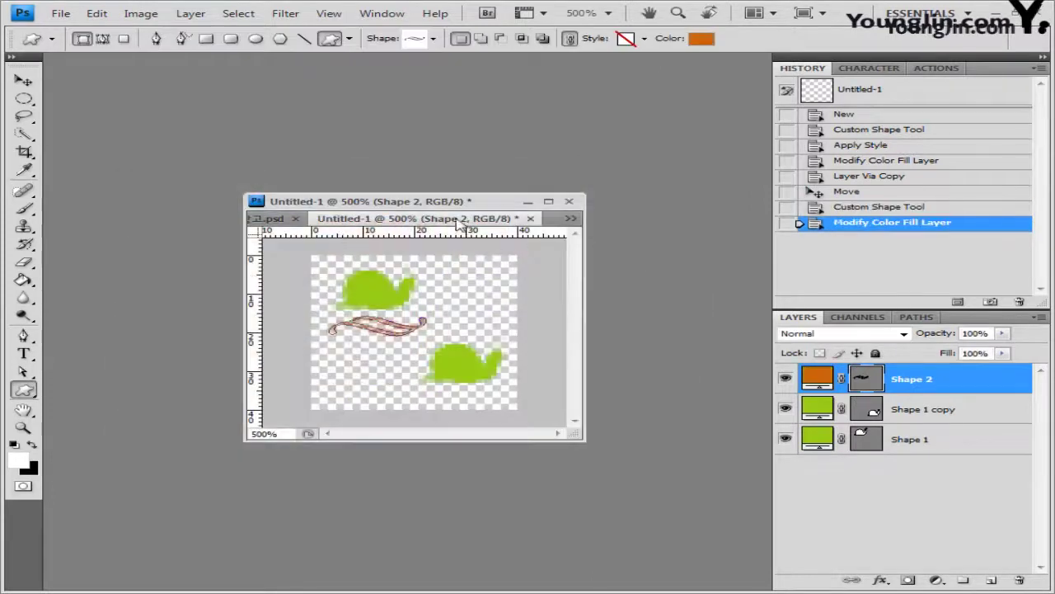
Duplicate the orange ornament layer and move the copy beneath the lower-right snail.
key("ctrl+j")
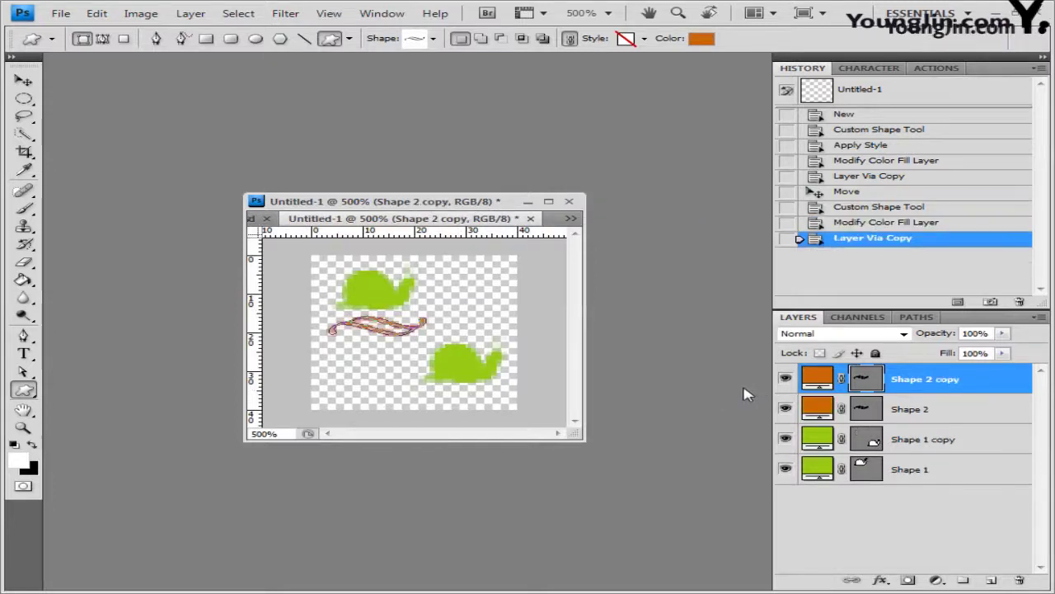
left_click(23, 80)
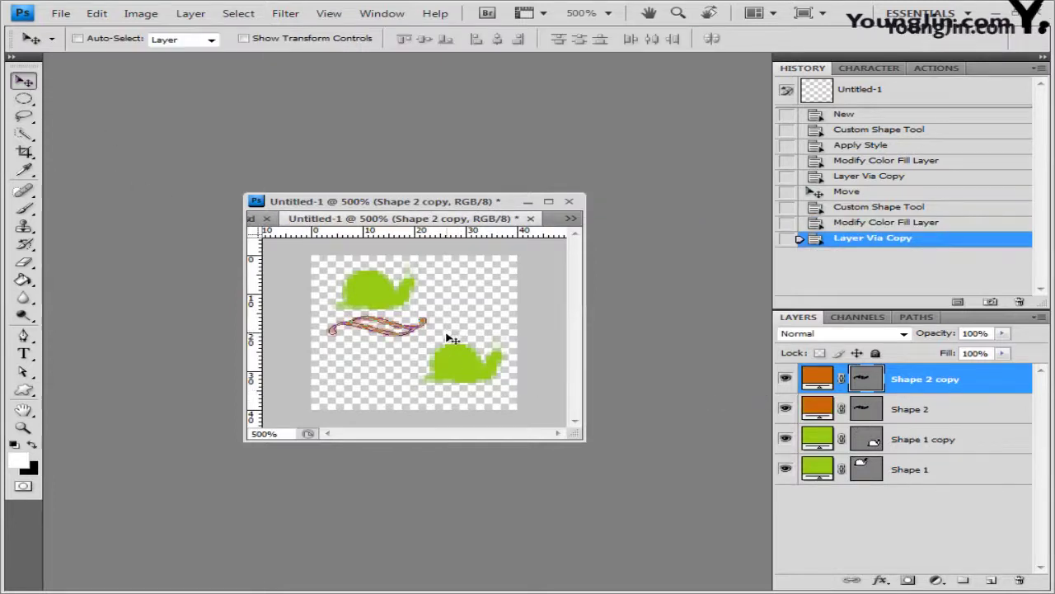
left_click_drag(388, 330, 465, 401)
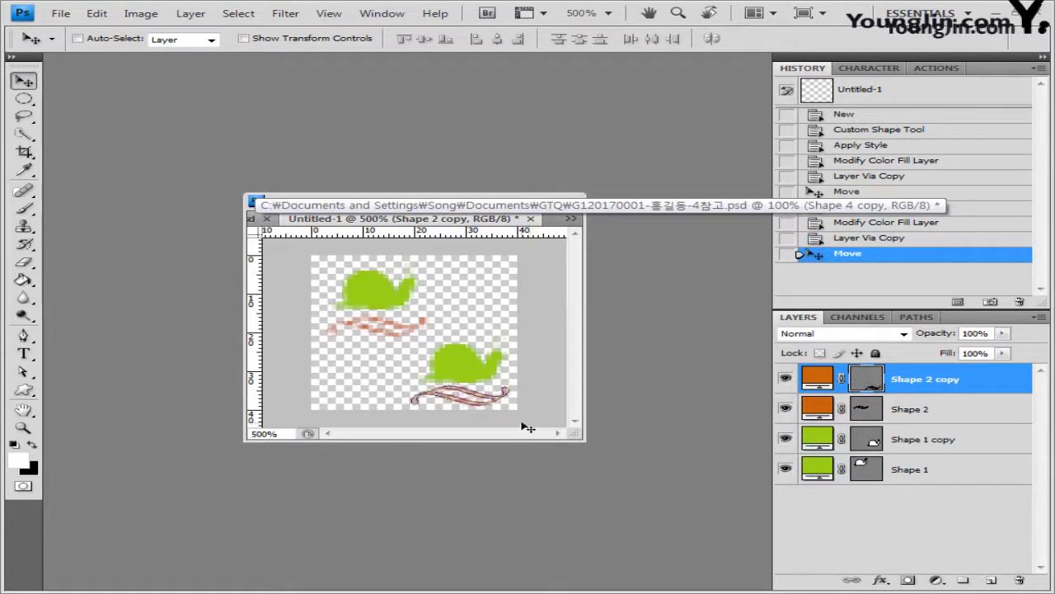
Recolor the lower-right wavy ornament dark brown and nudge the lower shapes slightly upward.
left_click(23, 390)
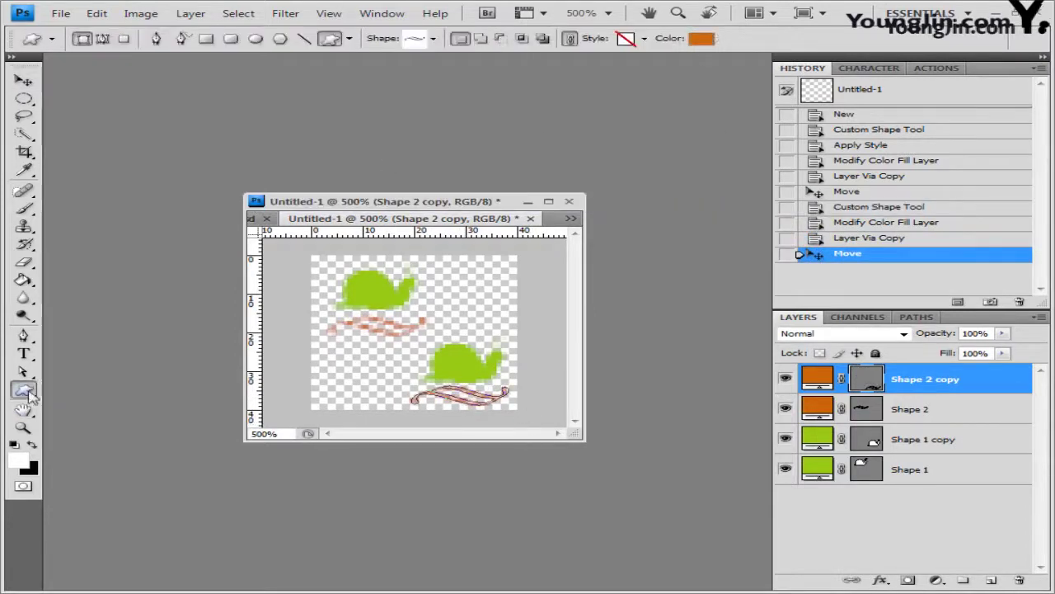
left_click(702, 39)
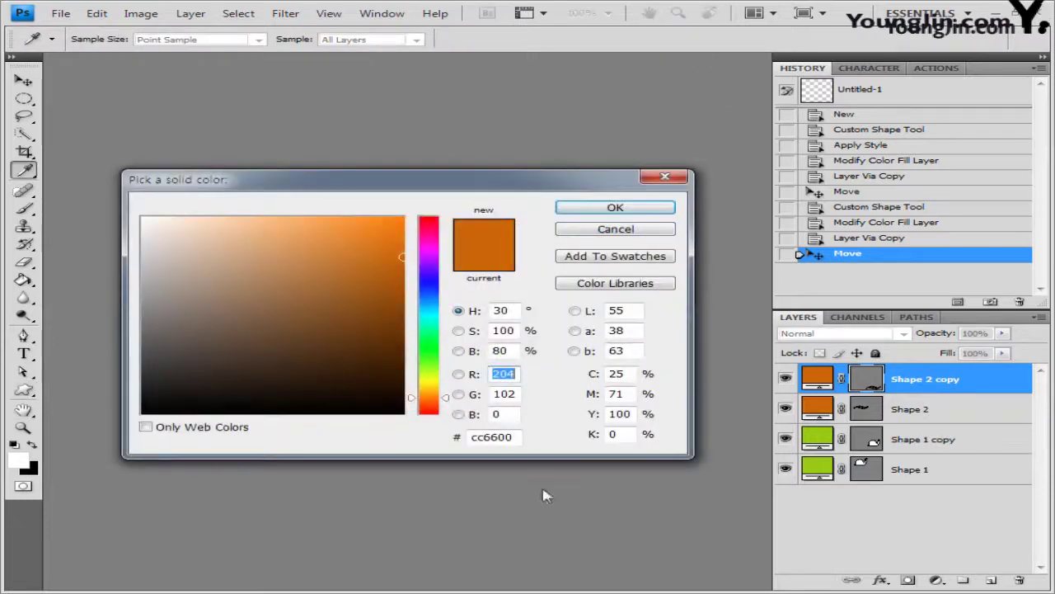
left_click(371, 351)
left_click(613, 206)
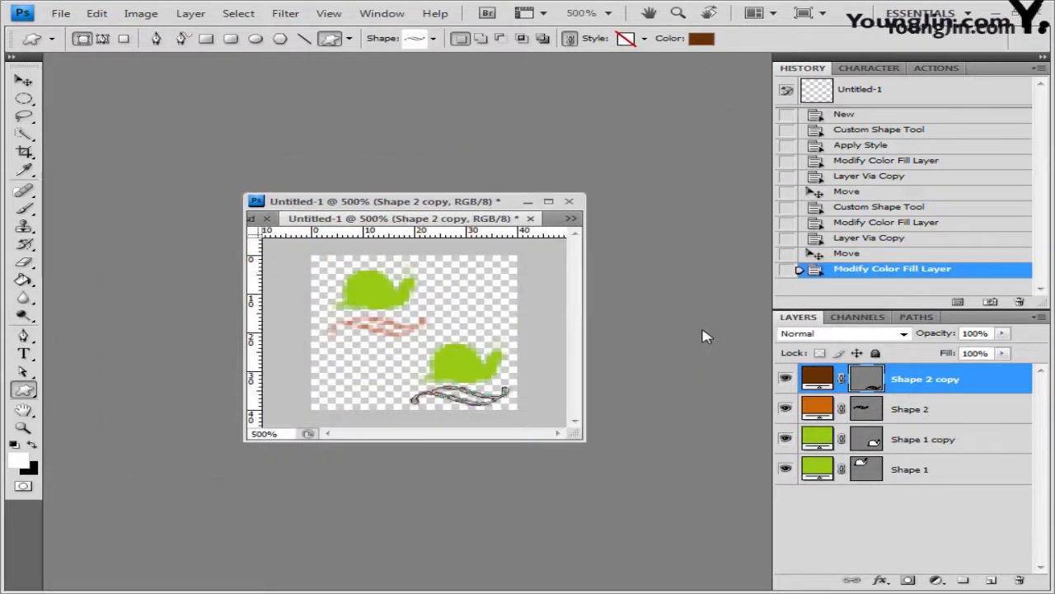
key("Up")
key("Up")
Deselect the ornament's vector mask and define the tile as a pattern named 달팽이 모양.
left_click(97, 13)
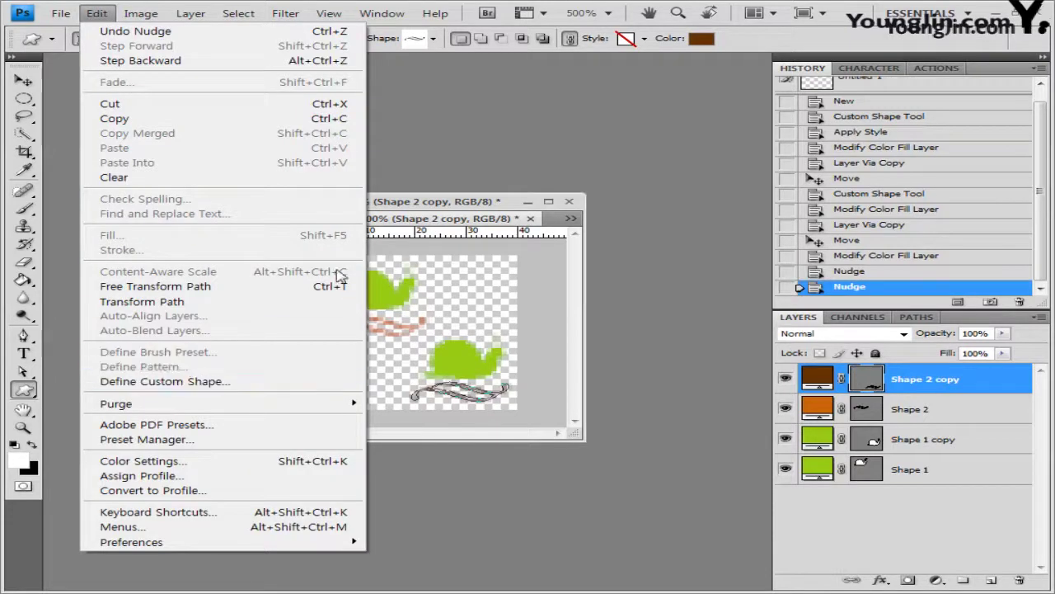
key("Escape")
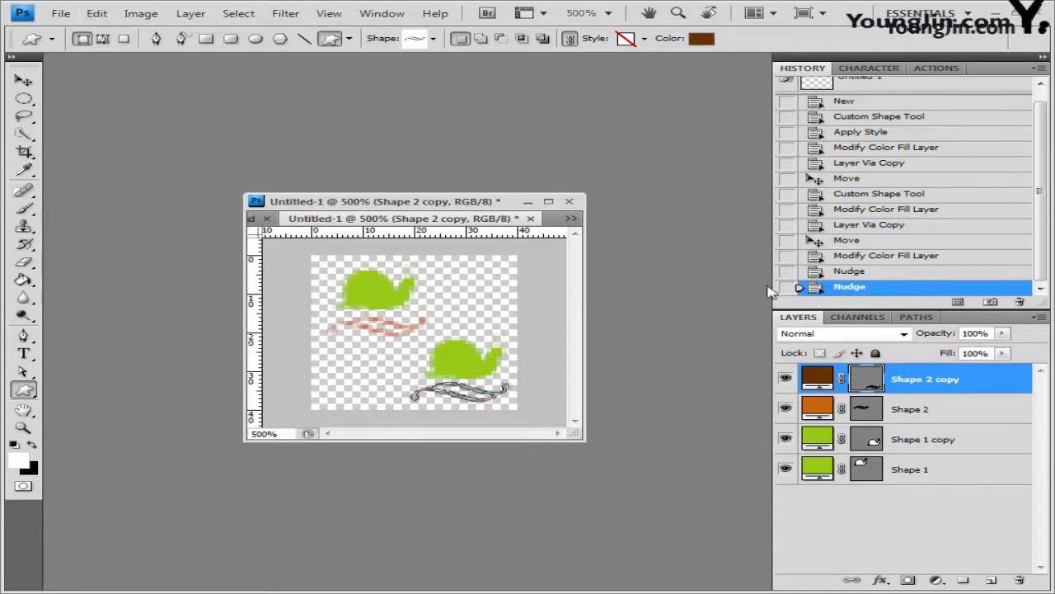
left_click(866, 378)
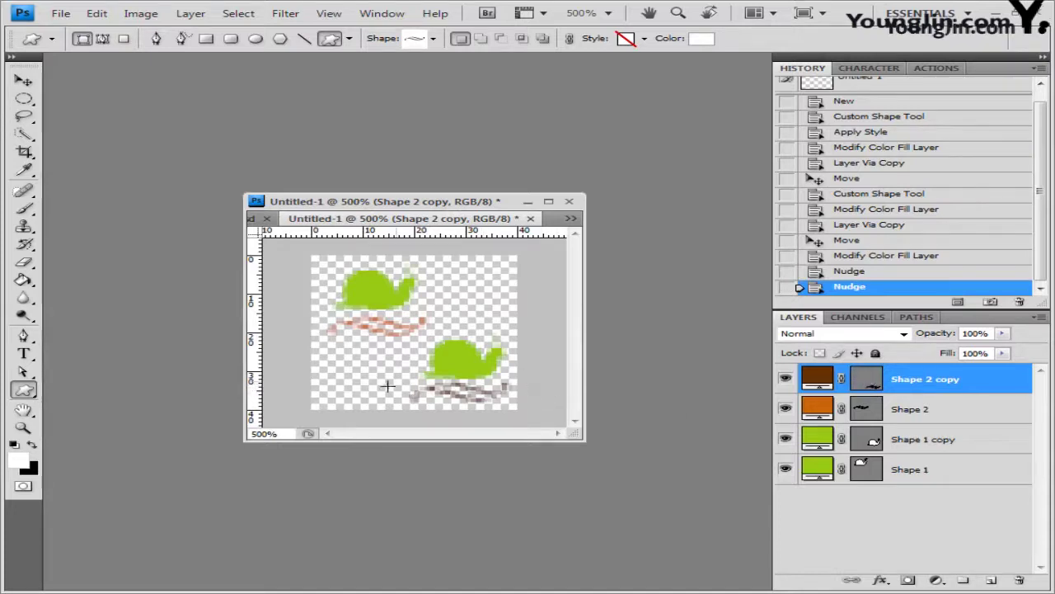
left_click(96, 14)
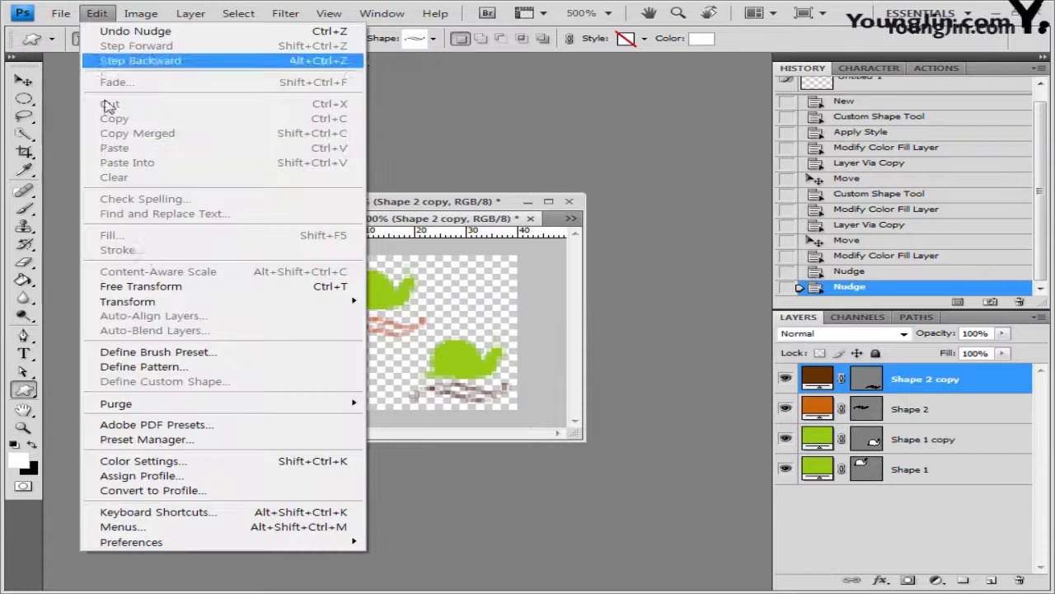
left_click(140, 367)
type("달팽이 모양")
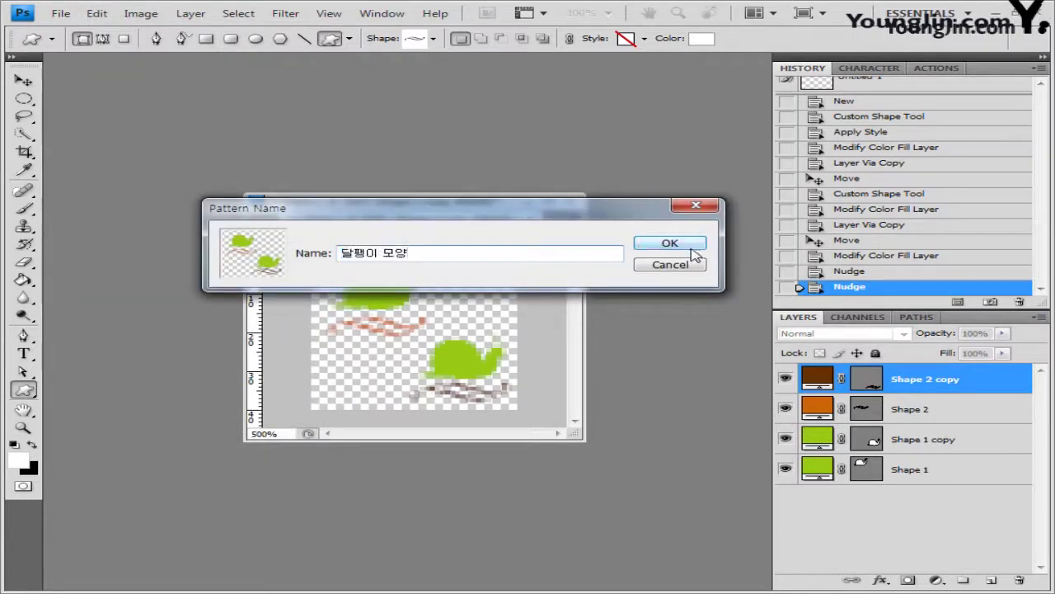
left_click(697, 245)
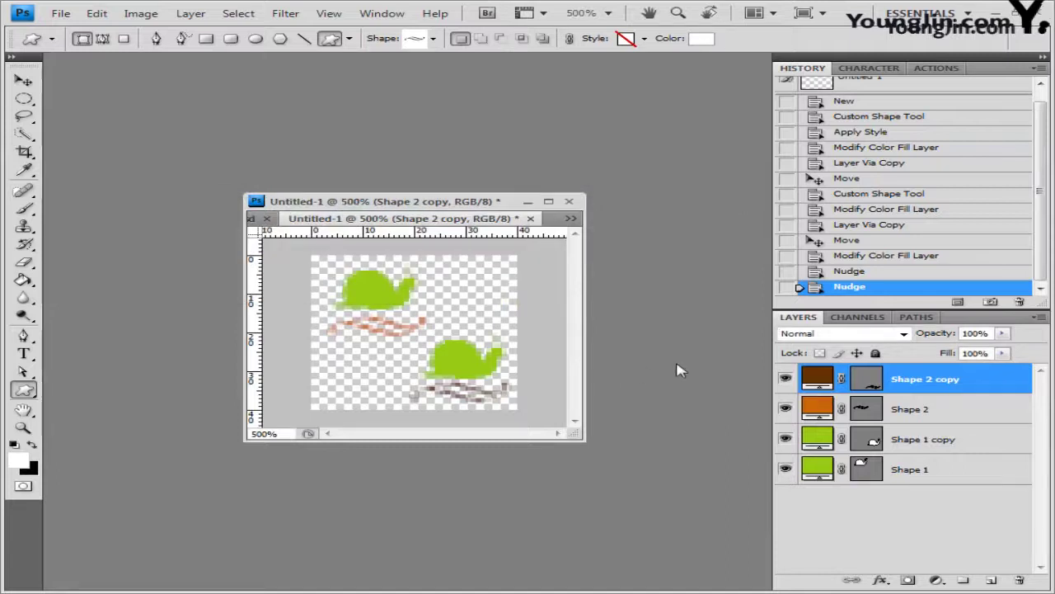
Close the pattern tile document without saving, then enlarge and reposition the insect composition's window at 100% zoom.
left_click(530, 218)
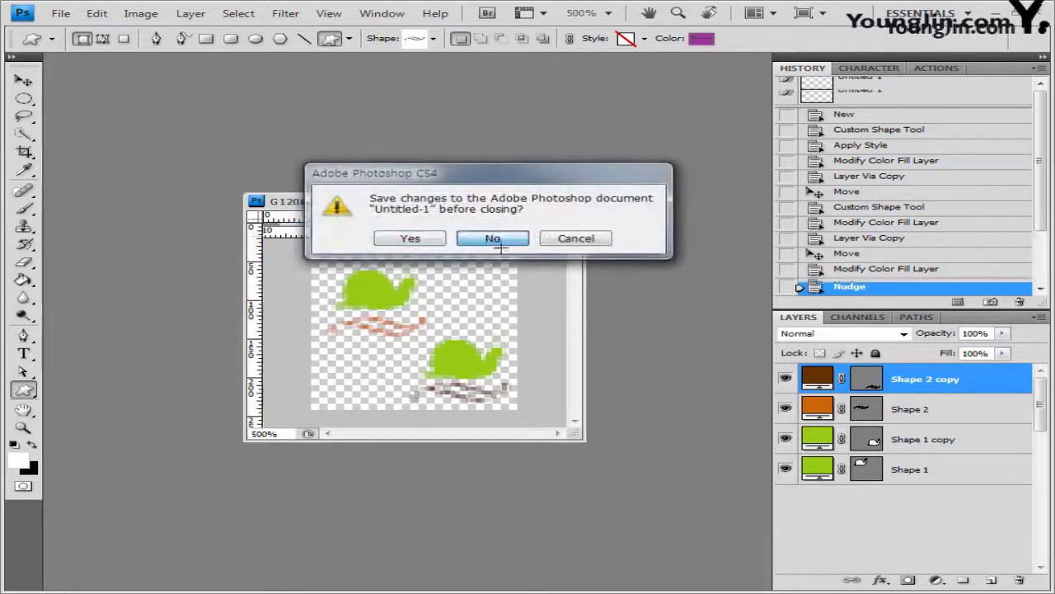
left_click(490, 236)
left_click_drag(573, 432, 724, 540)
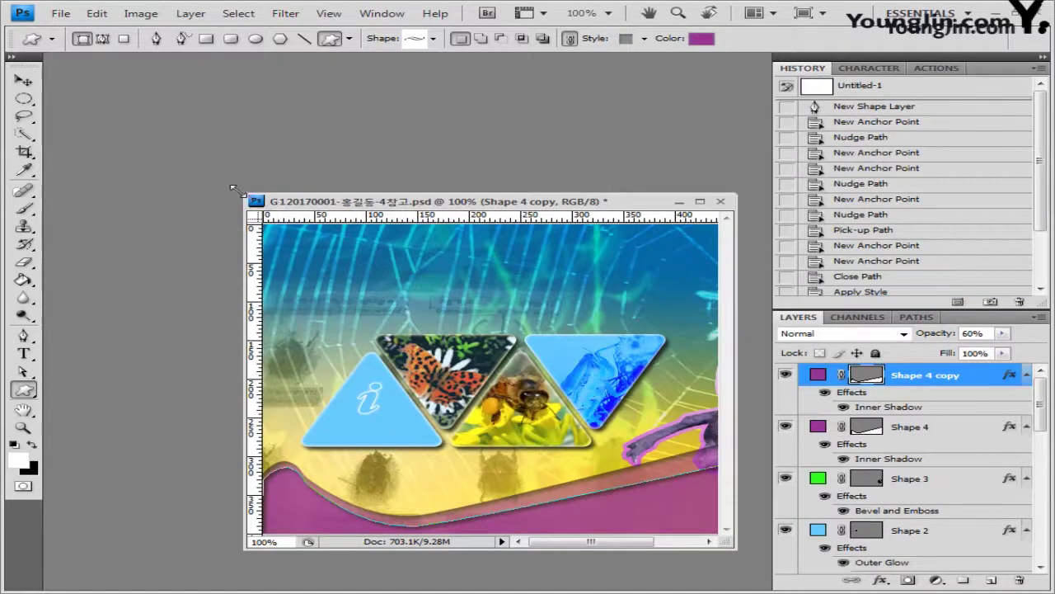
key("ctrl+0")
key("ctrl+1")
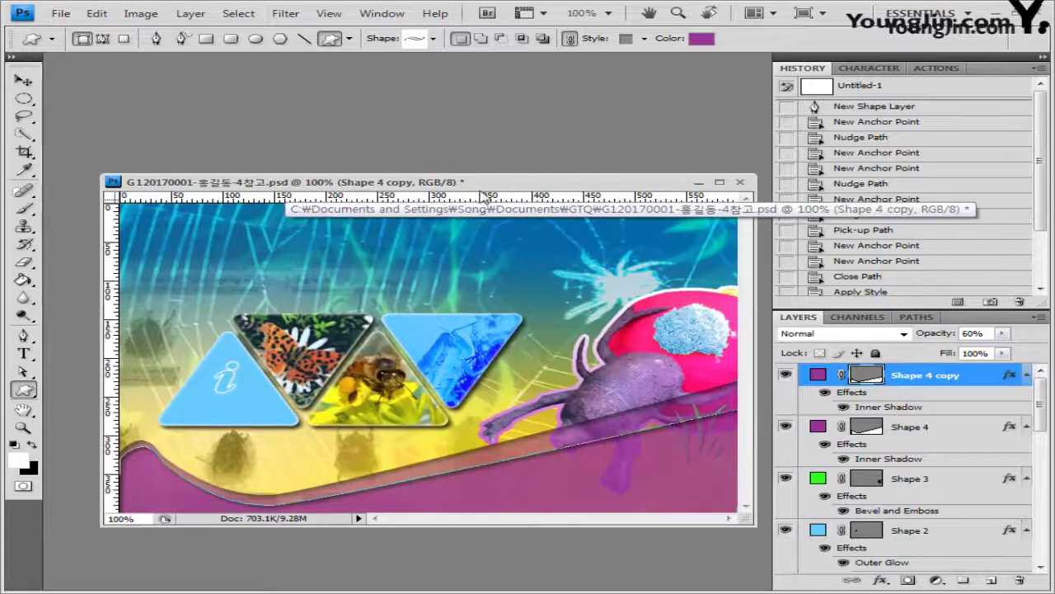
left_click_drag(485, 188, 462, 157)
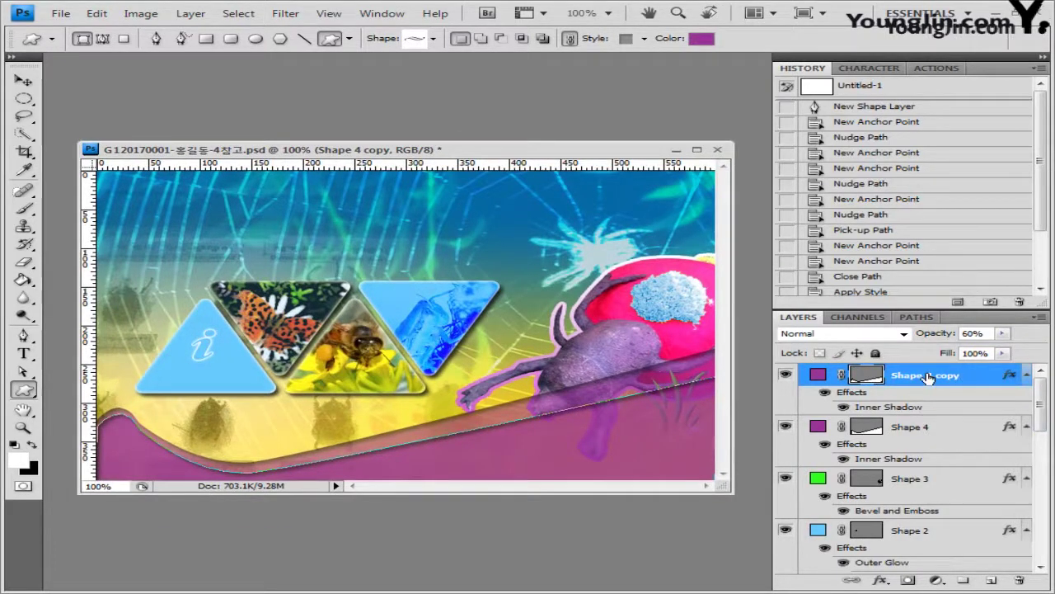
Add a new empty layer directly above the Shape 4 copy wave layer.
key("v")
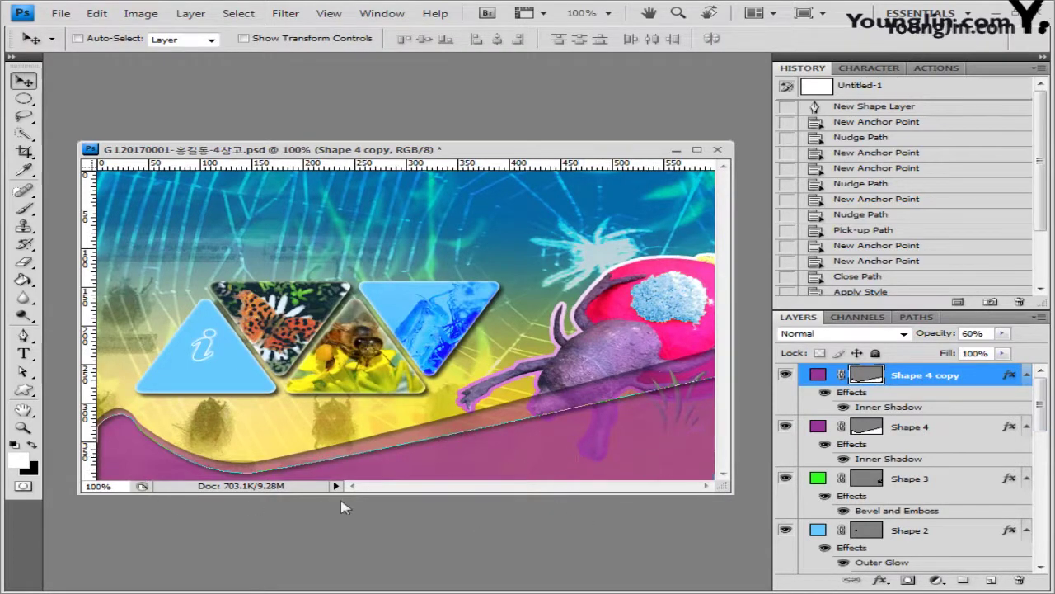
left_click(927, 428)
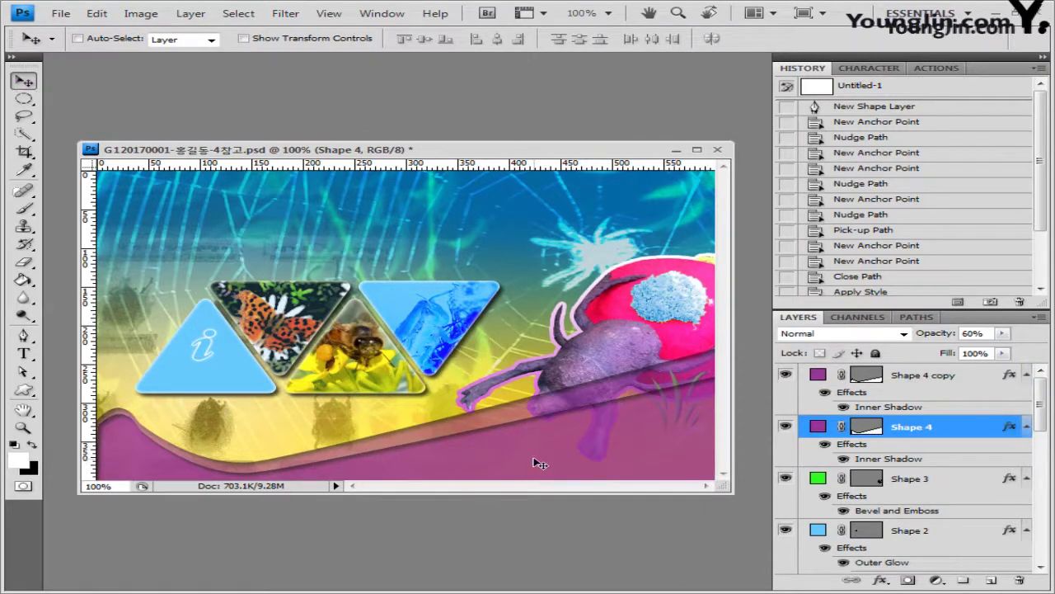
key("alt+bracketright")
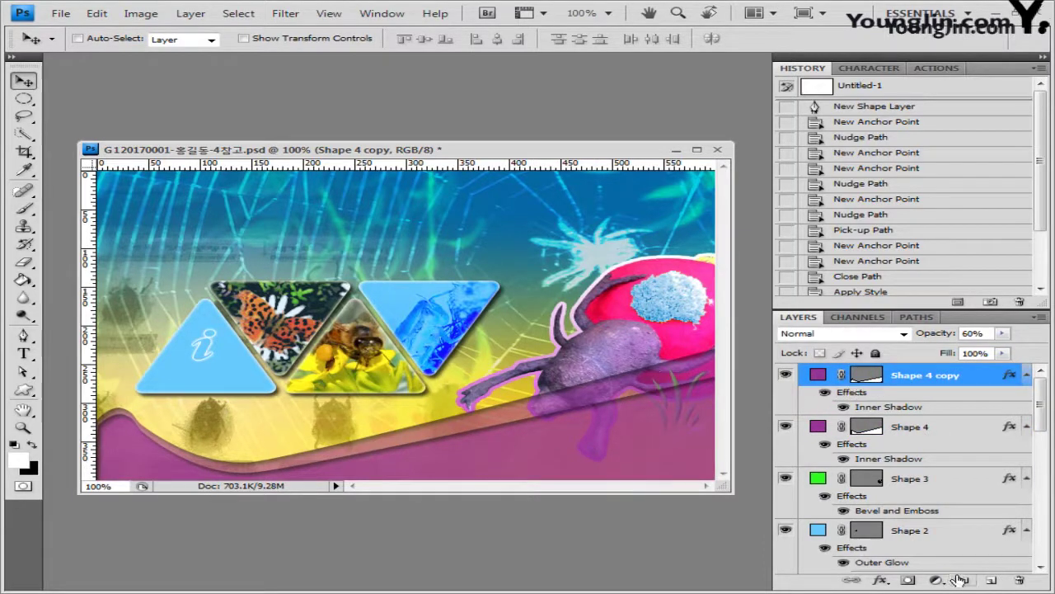
left_click(991, 579)
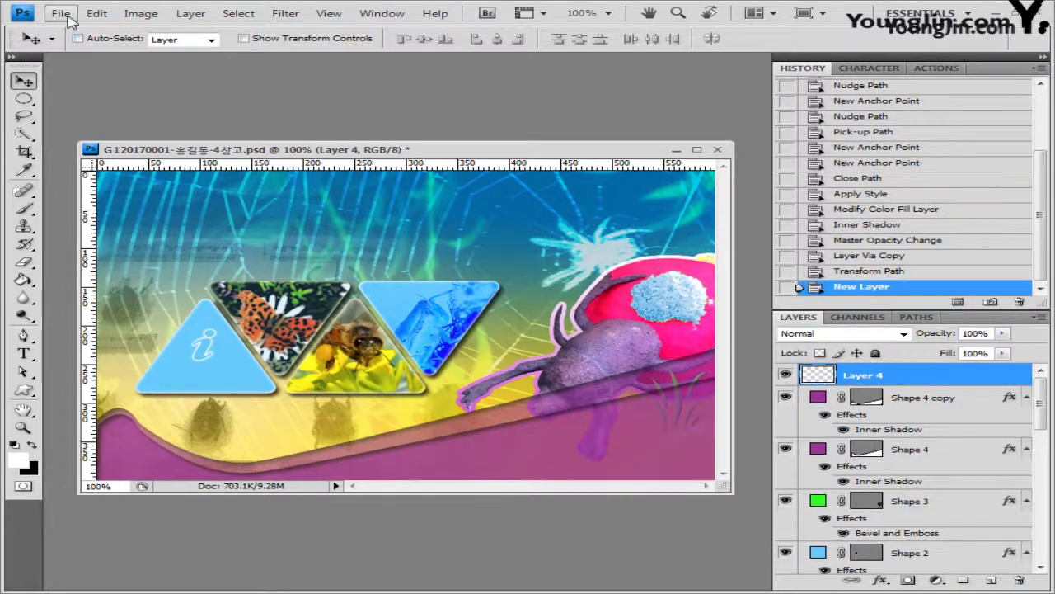
Fill the new layer with the snail pattern in Normal mode at 100% opacity.
left_click(96, 13)
left_click(130, 238)
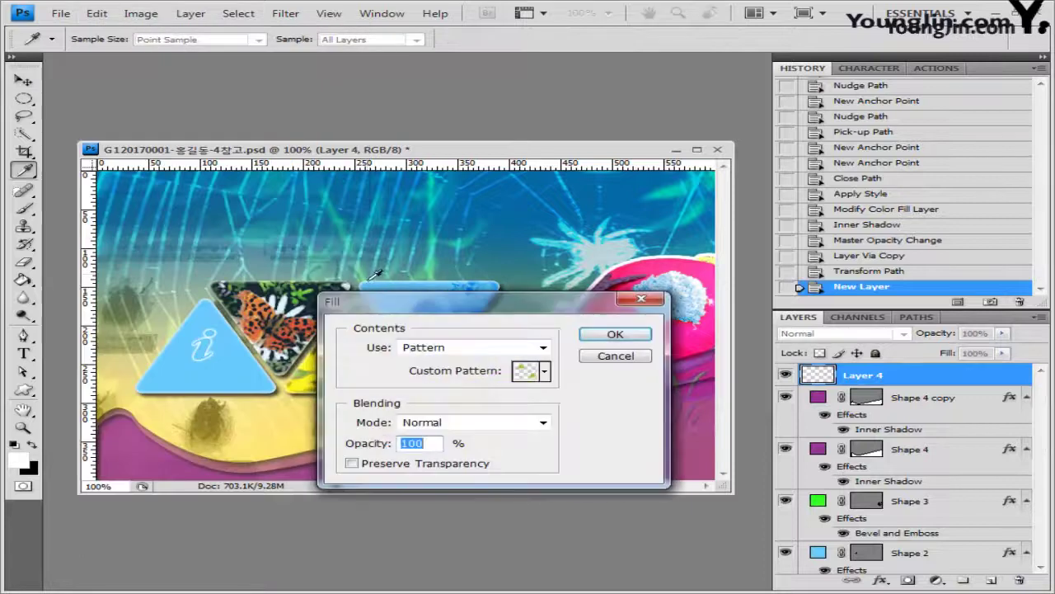
left_click(544, 372)
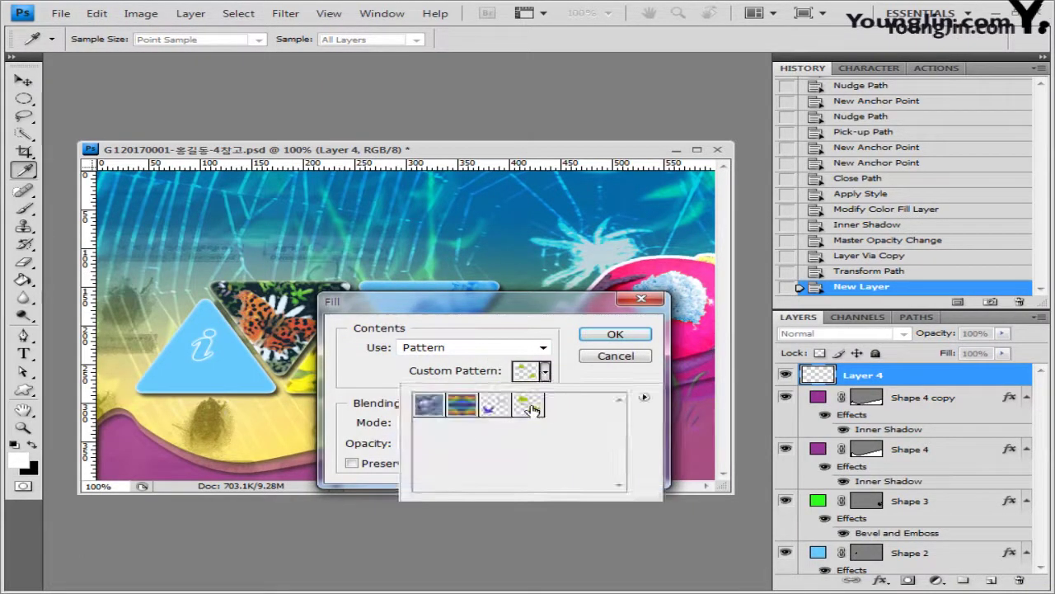
left_click(530, 406)
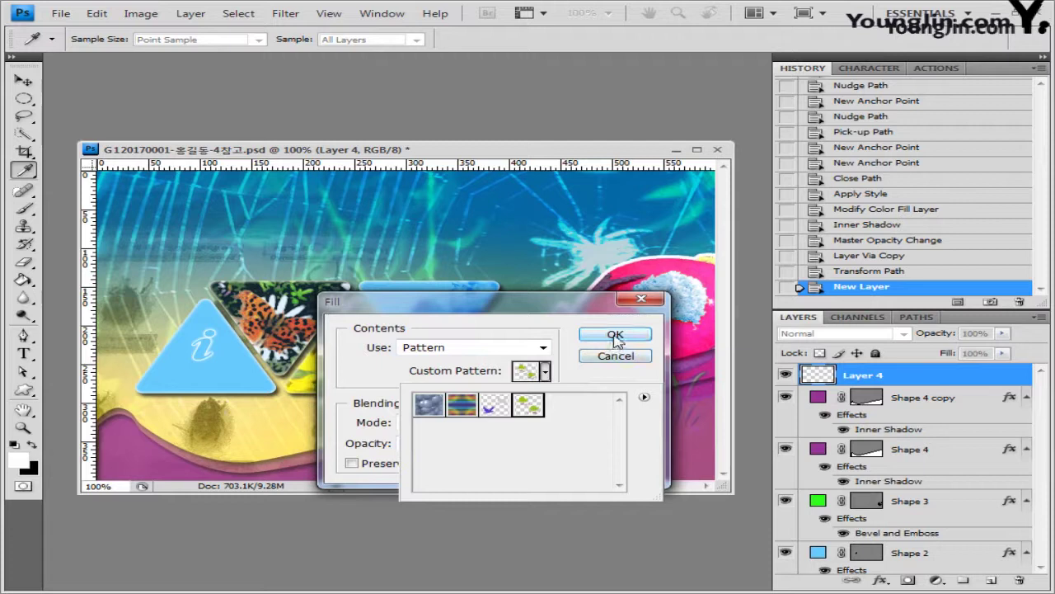
left_click(616, 337)
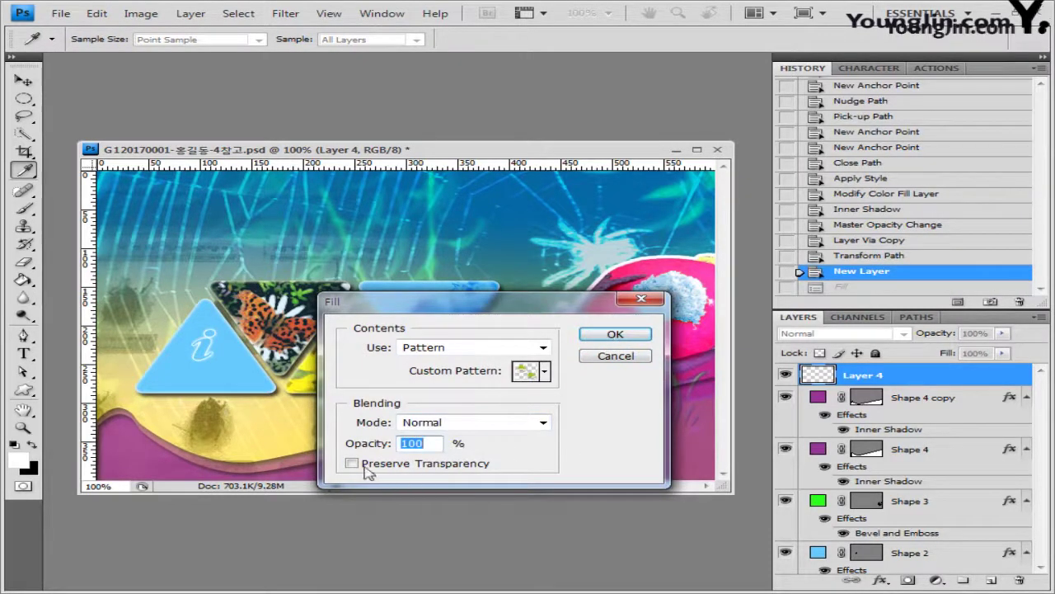
left_click(615, 335)
Clip the snail pattern layer to the Shape 4 copy wave and set its opacity to 70%.
key("v")
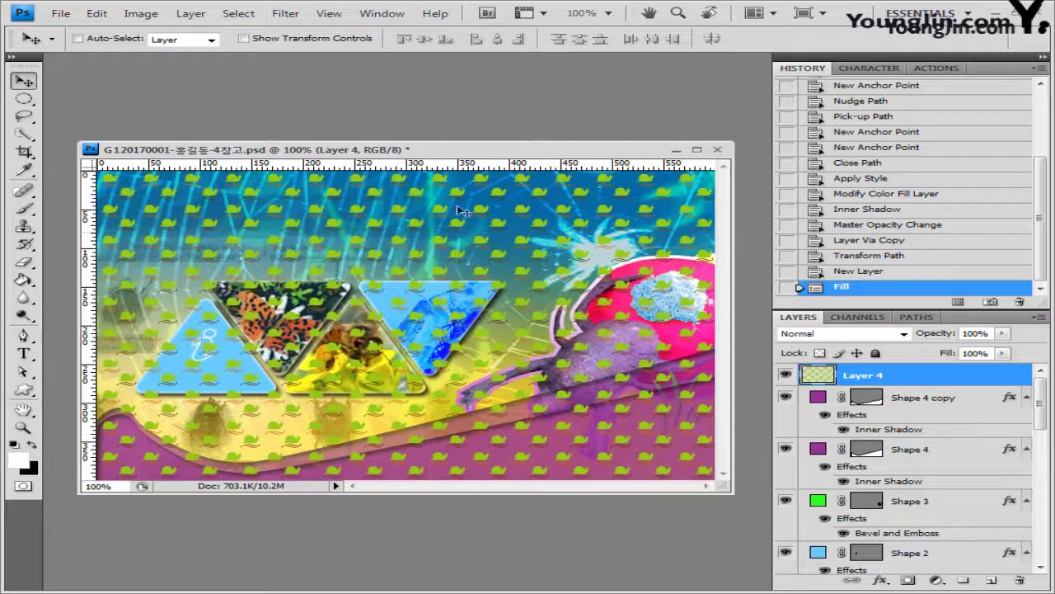
left_click(921, 384, "alt")
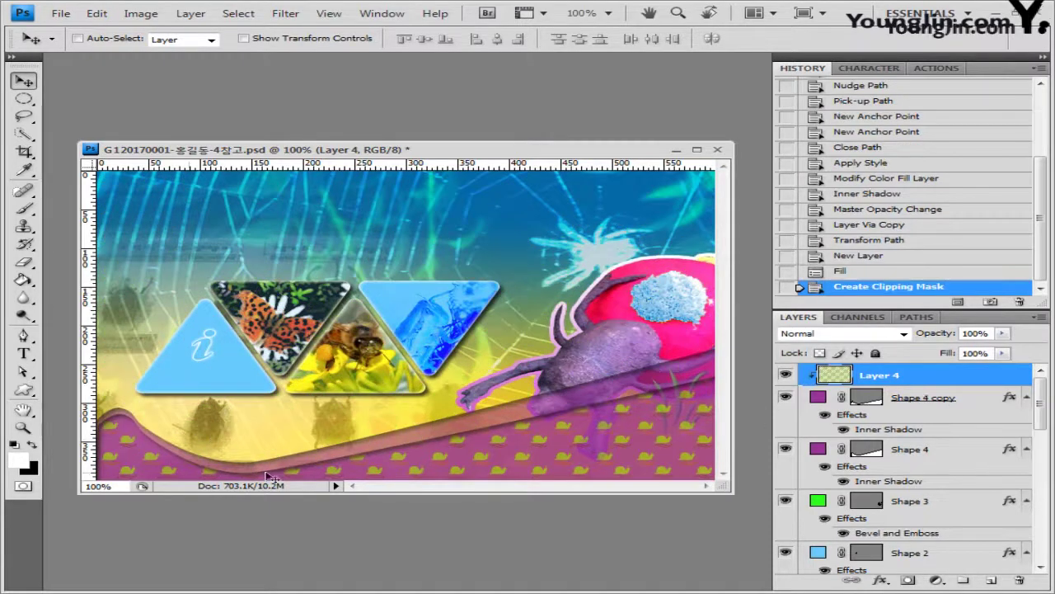
left_click(987, 333)
type("70")
key("Return")
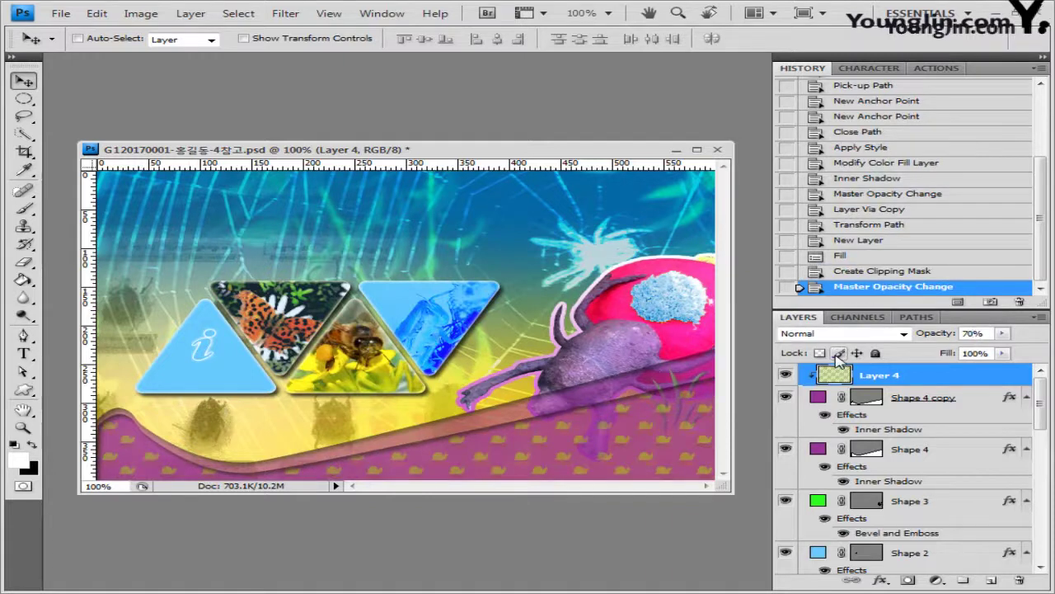
Add the left-aligned text "박물관 안내" at 16 pt in black (000000) near the base of the light blue triangle with the i icon.
left_click(23, 353)
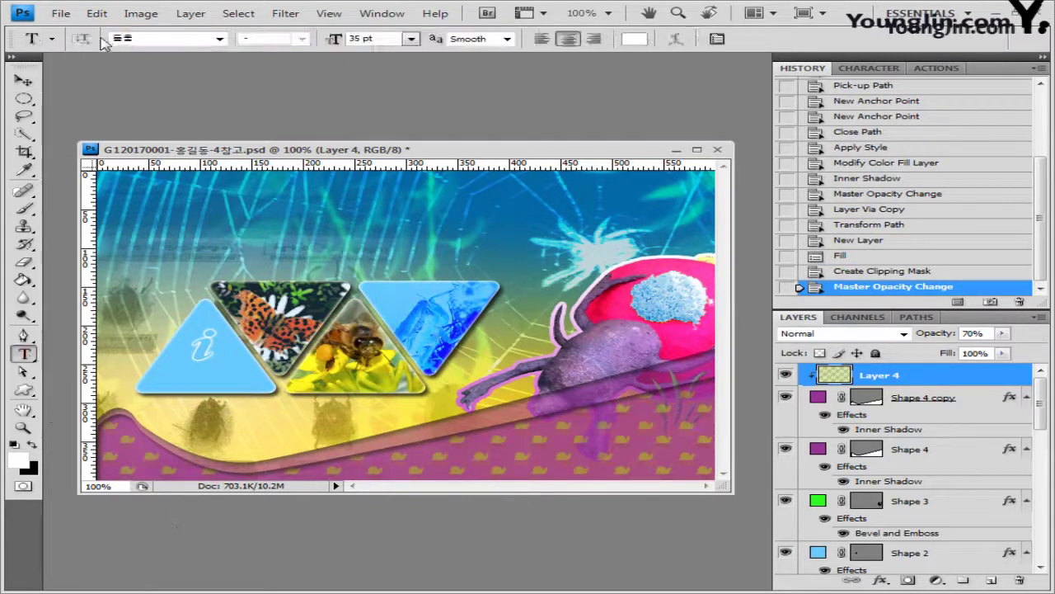
left_click(374, 41)
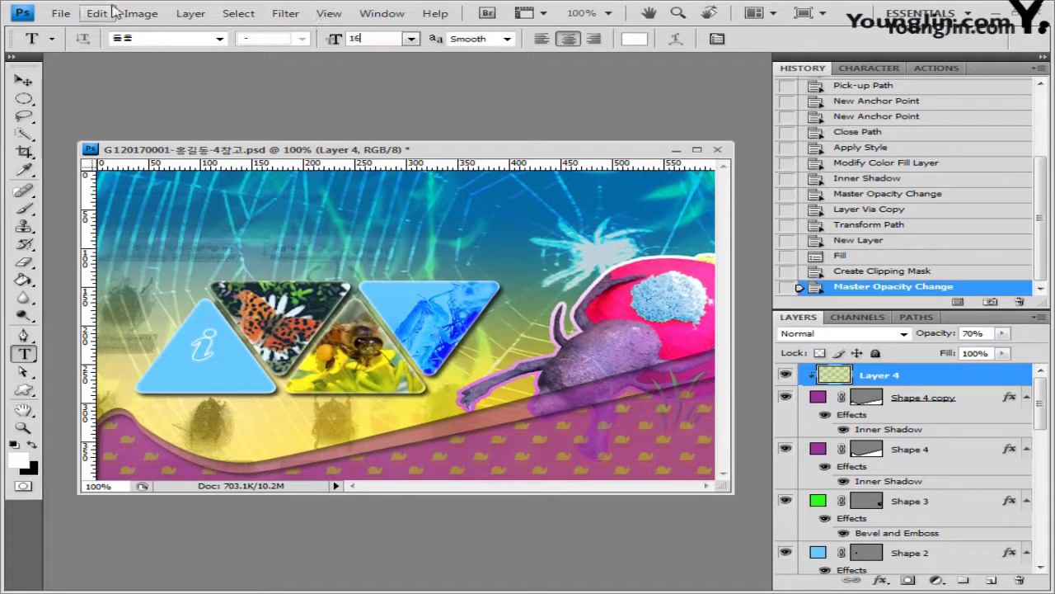
left_click(634, 39)
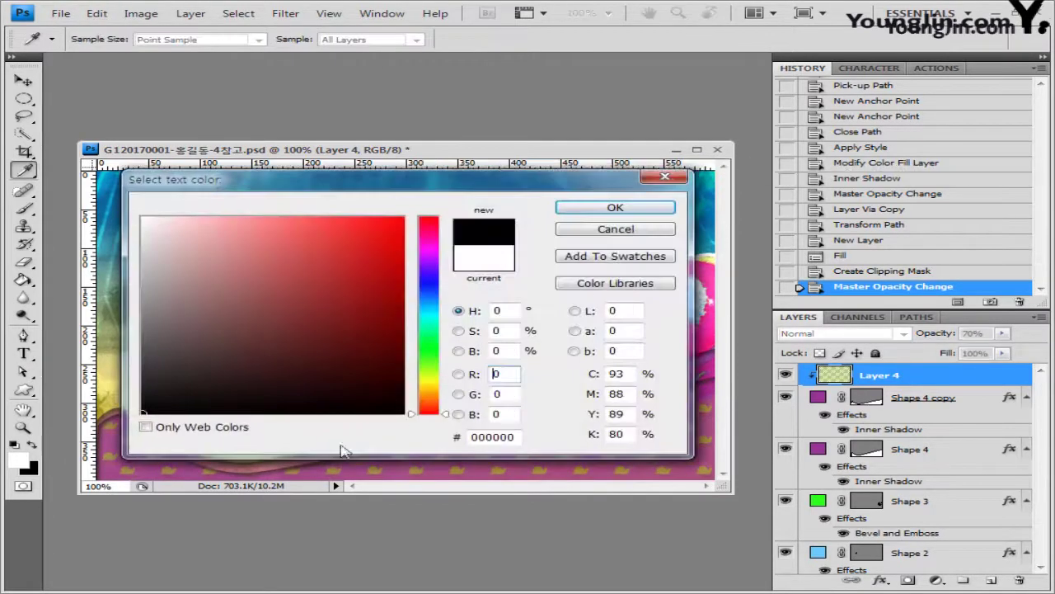
left_click(615, 208)
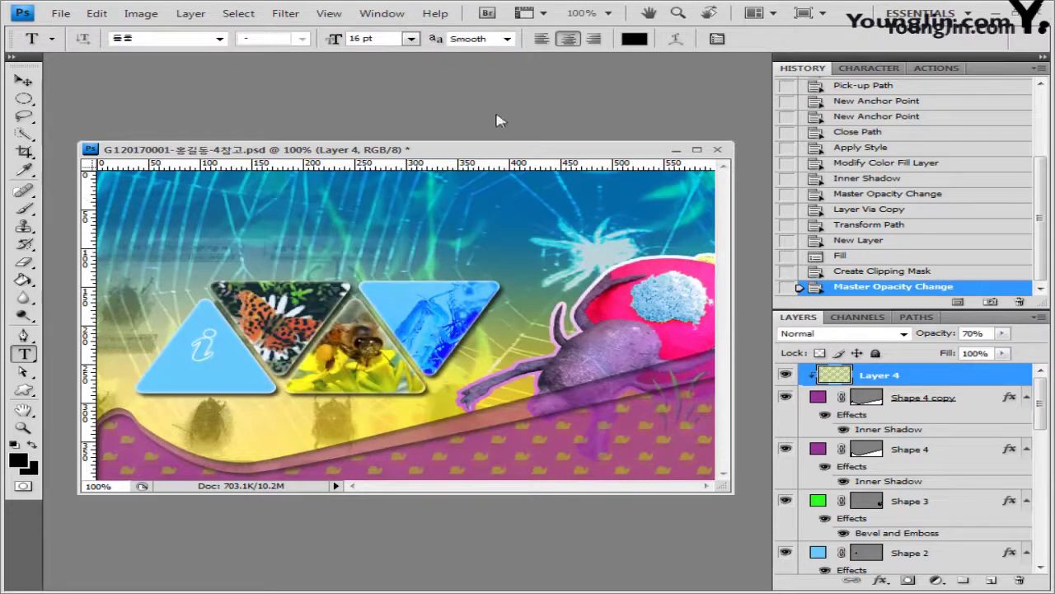
left_click(157, 382)
type("박물관 안내")
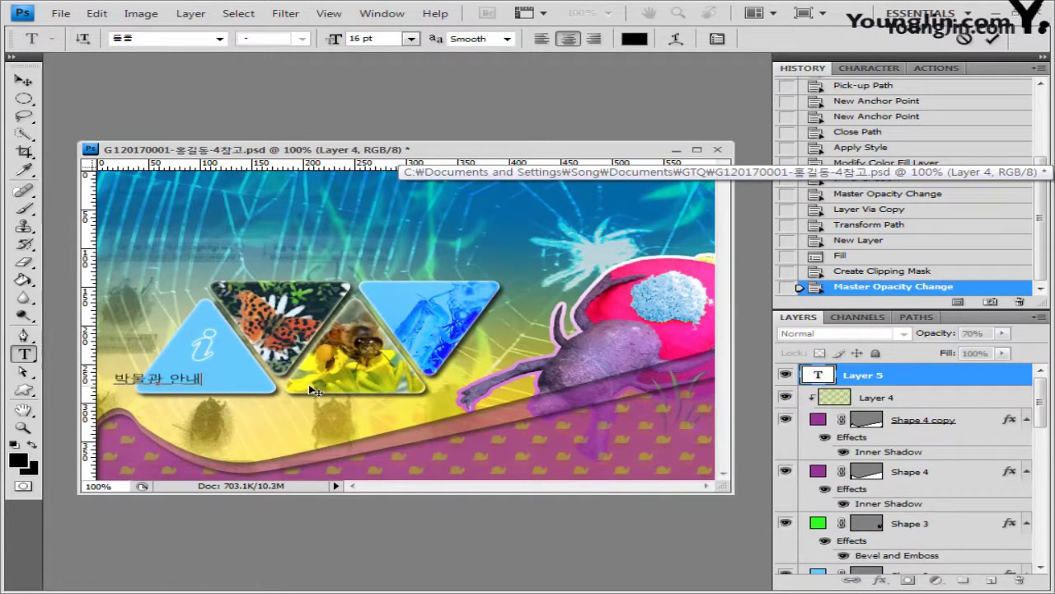
left_click(542, 39)
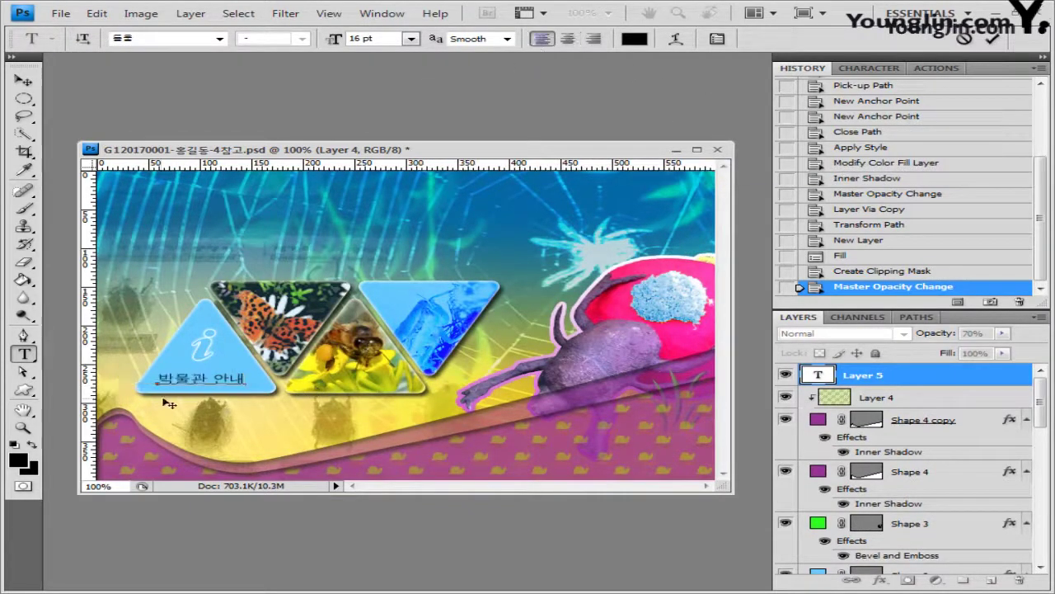
left_click_drag(169, 404, 176, 404)
key("ctrl+Return")
key("v")
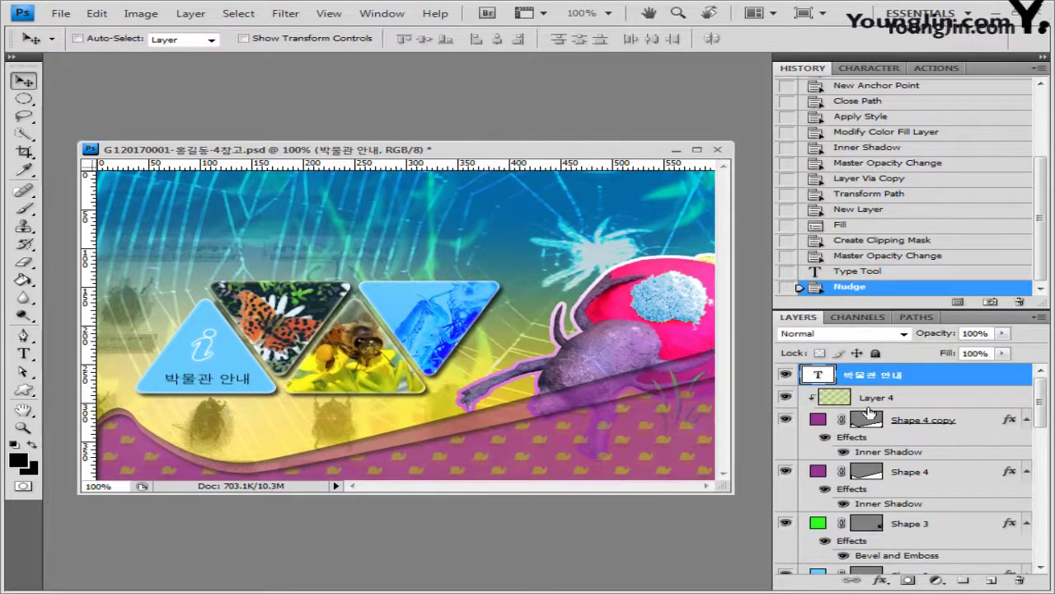
Add a 2 px outside stroke in white (ffffff) to the "박물관 안내" text layer.
double_click(940, 376)
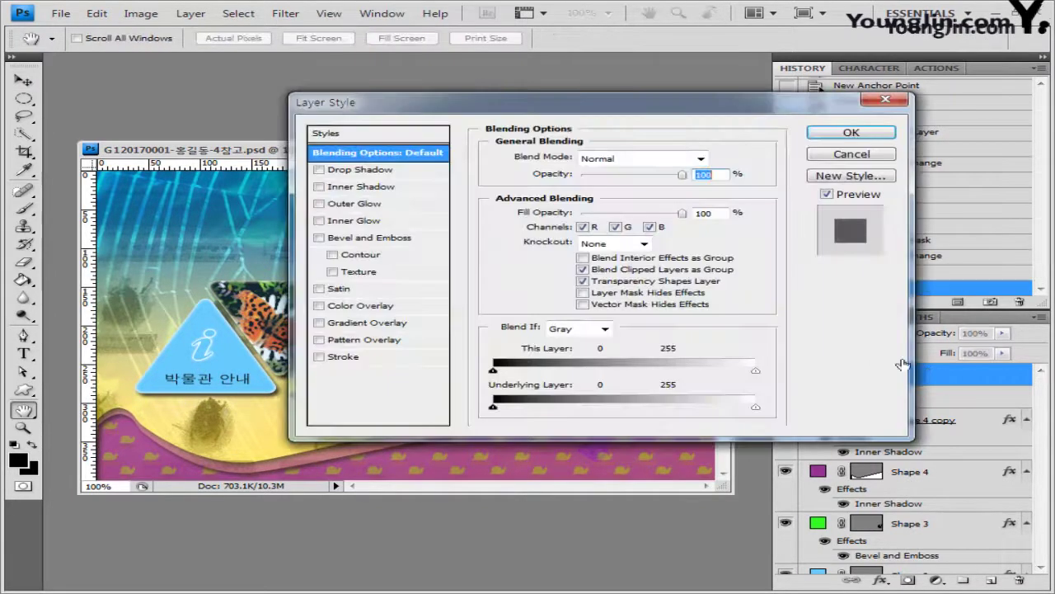
left_click(343, 356)
type("2")
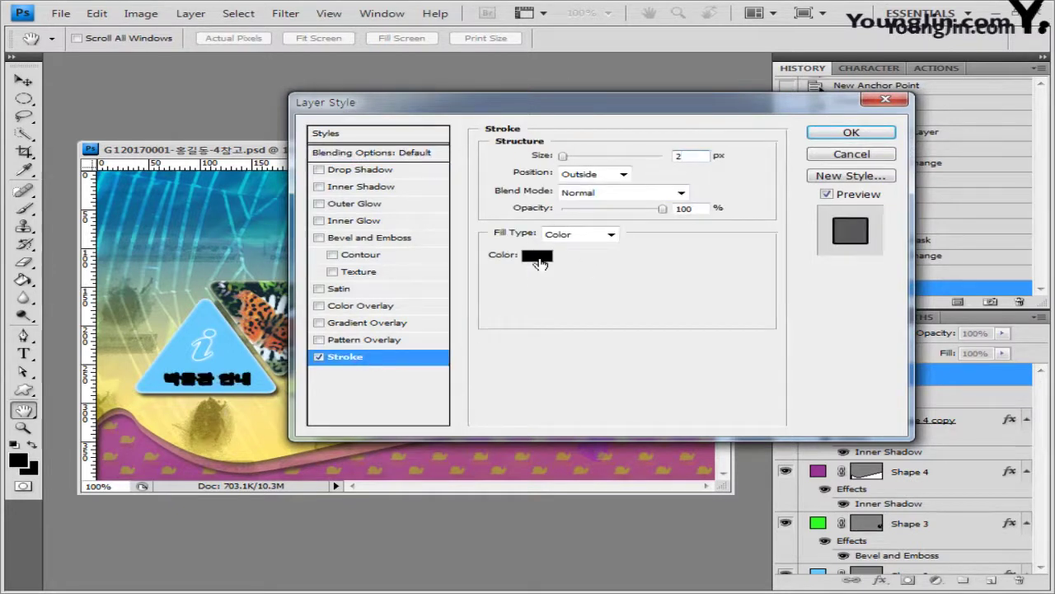
left_click(538, 256)
left_click(143, 218)
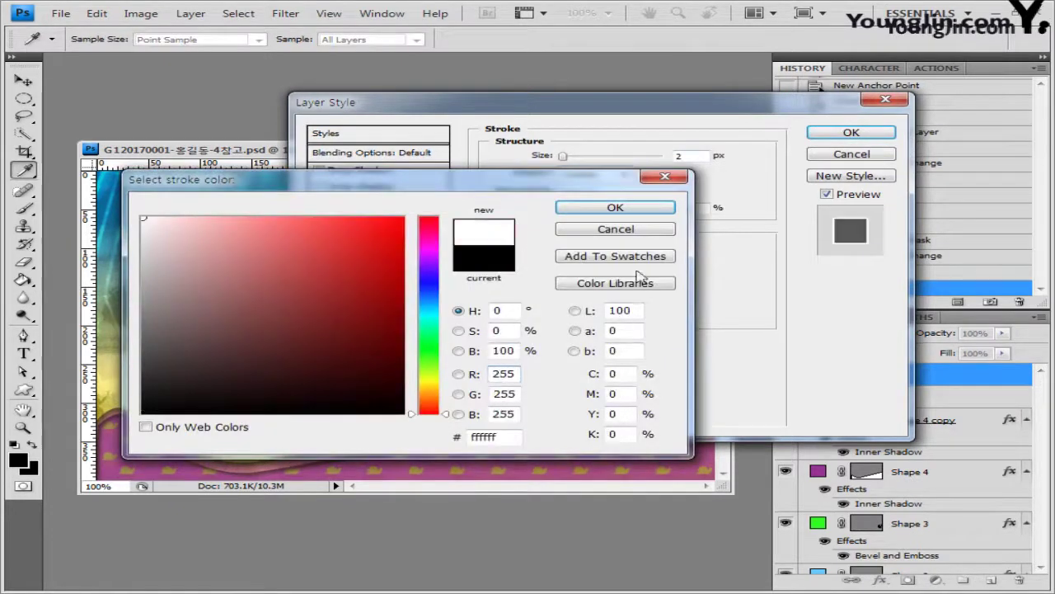
left_click(639, 210)
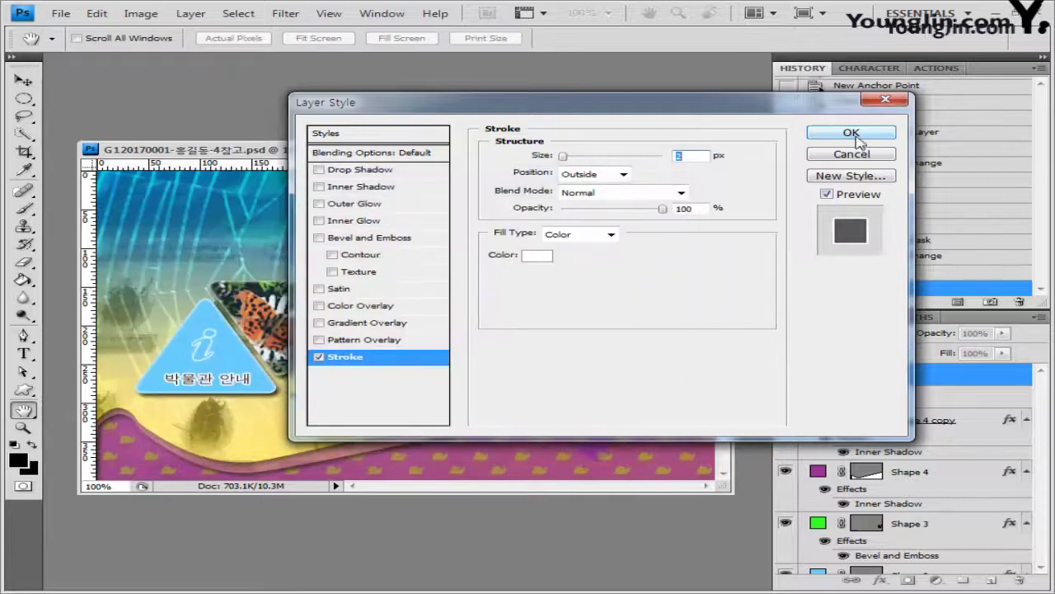
left_click(857, 134)
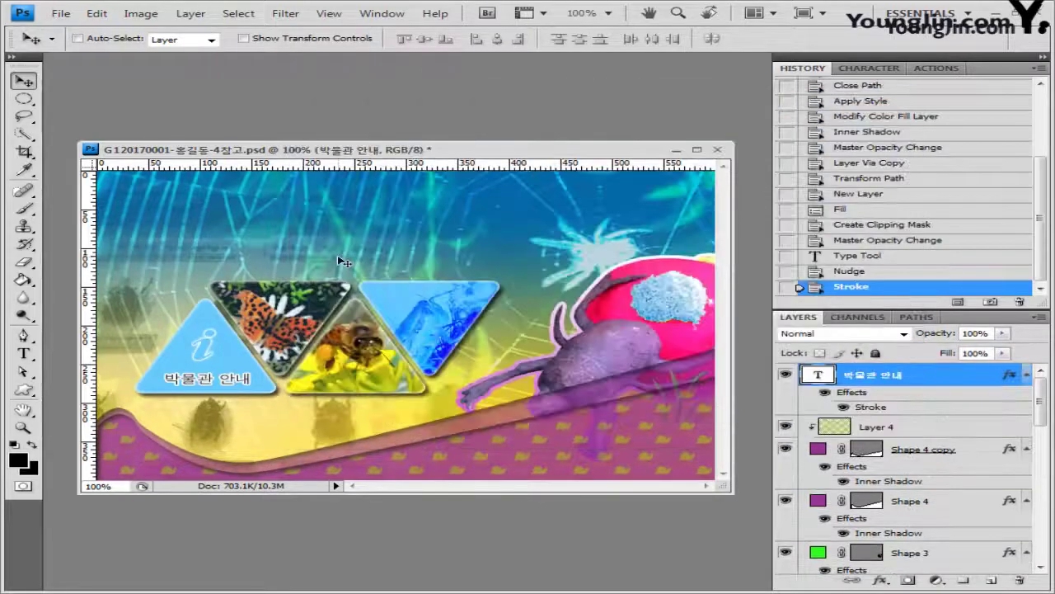
Copy the outlined "박물관 안내" text onto the other three triangles and reword the copies as "한국의 곤충", "곤충 지식" and "오시는 길".
key("ctrl+j")
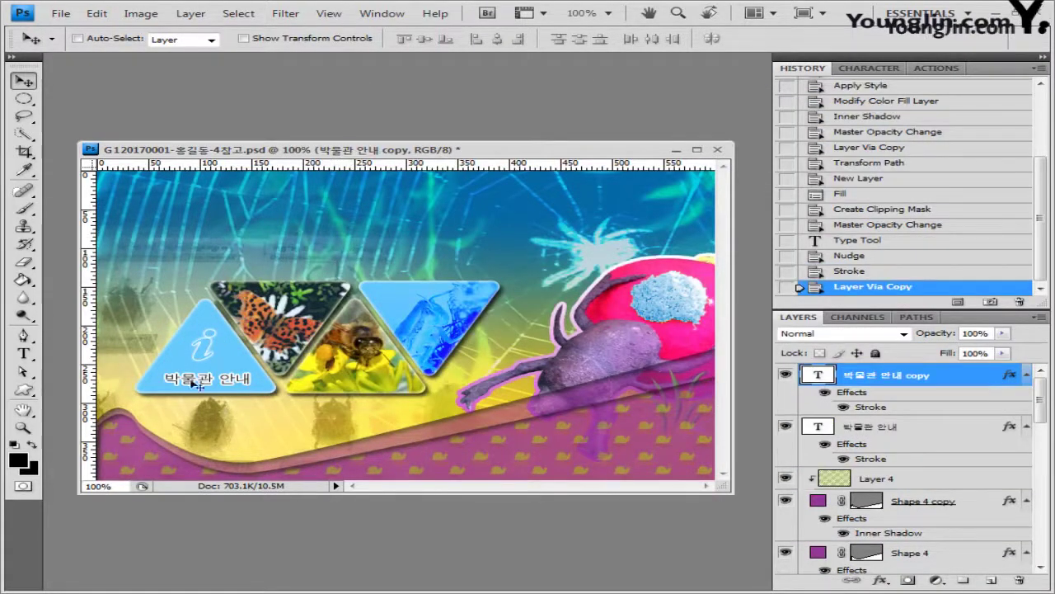
left_click_drag(205, 385, 354, 384)
left_click(874, 427, "shift")
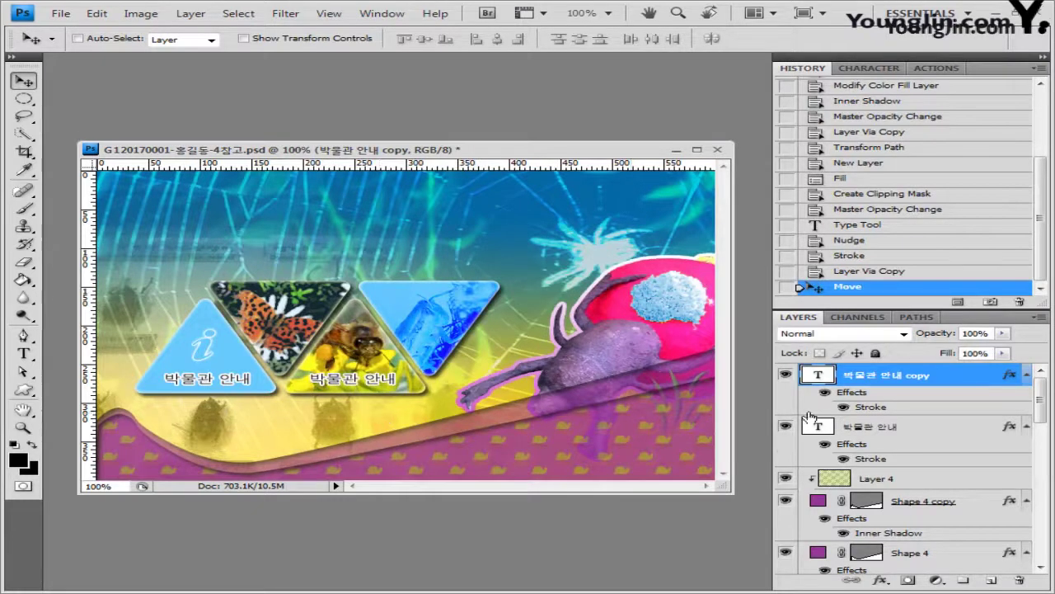
left_click_drag(218, 389, 294, 303)
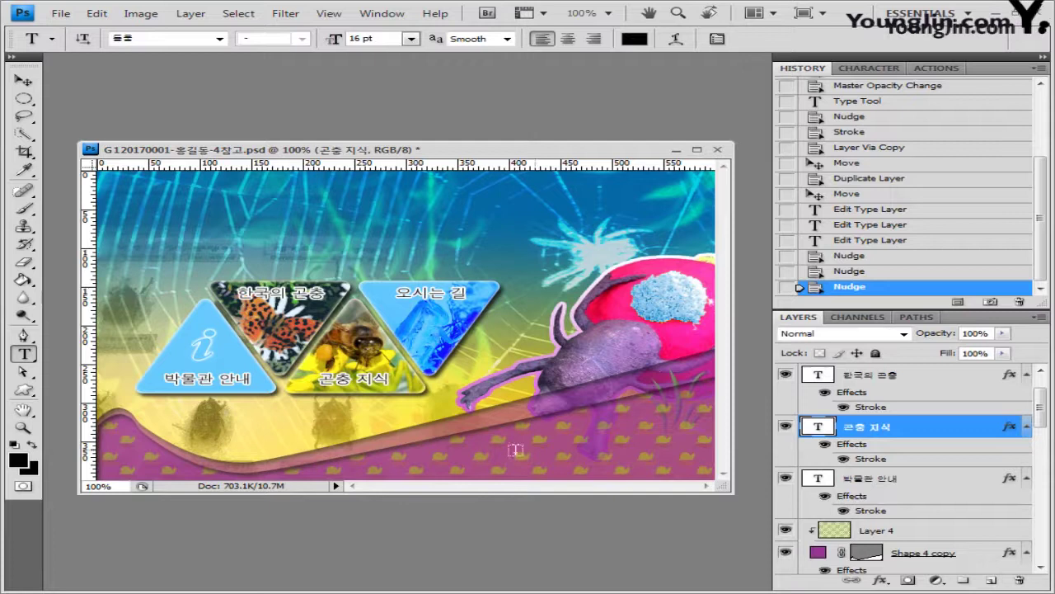
Add the text "색다른 체험에 참여하세요!" at 12 pt in white (ffffff) on the purple wave below the pink insect.
left_click(611, 458)
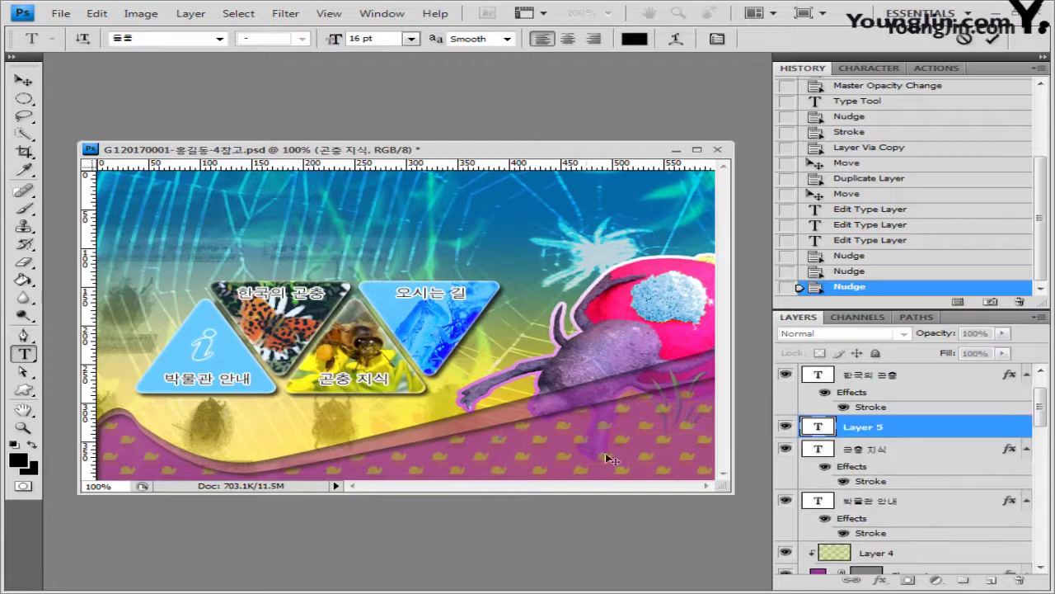
type("색다른 체험에 참여하세요!")
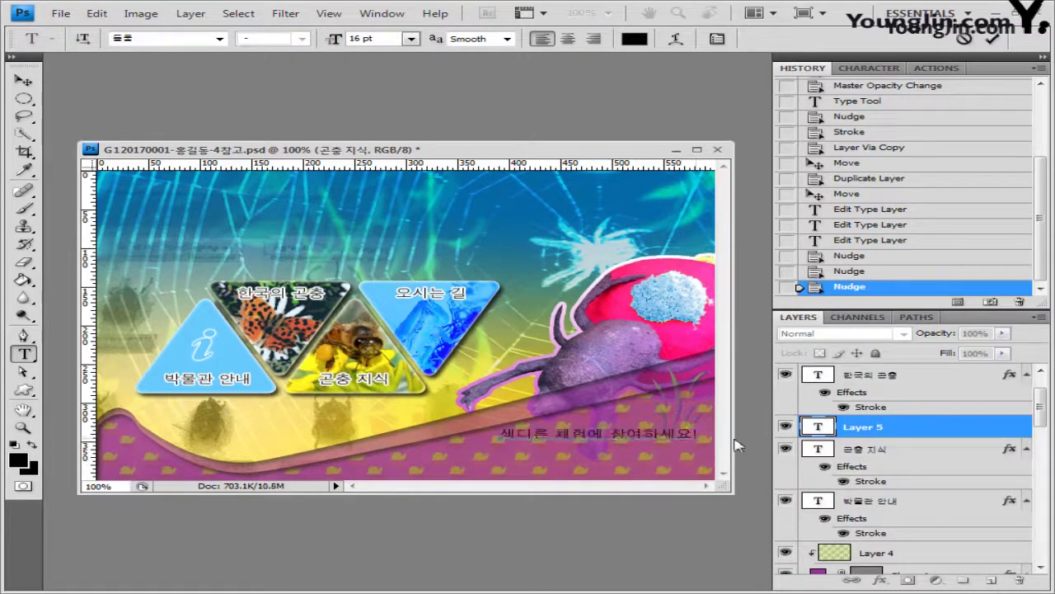
key("ctrl+Return")
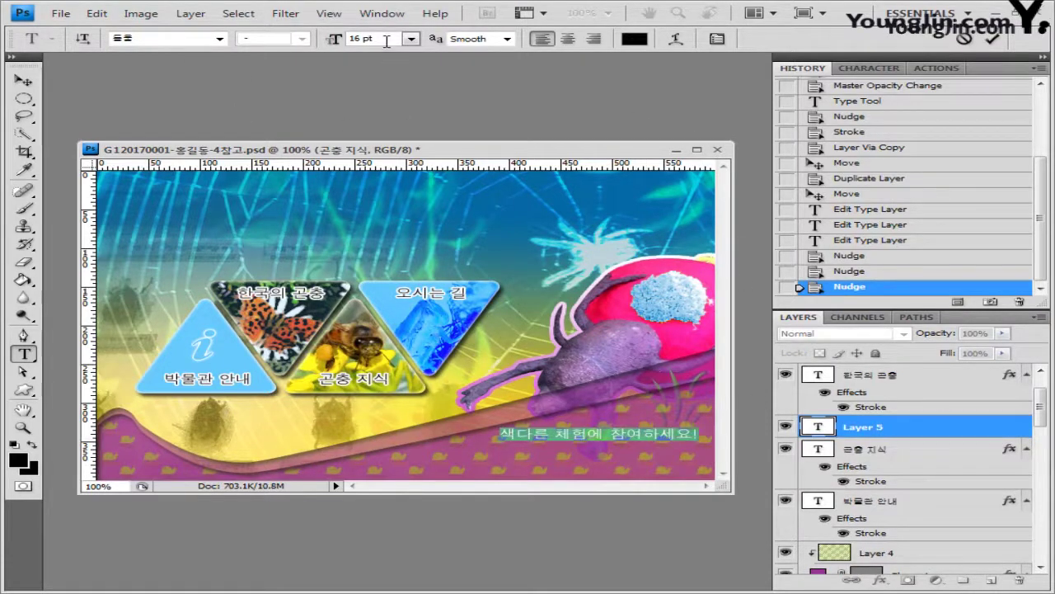
left_click(388, 39)
type("12")
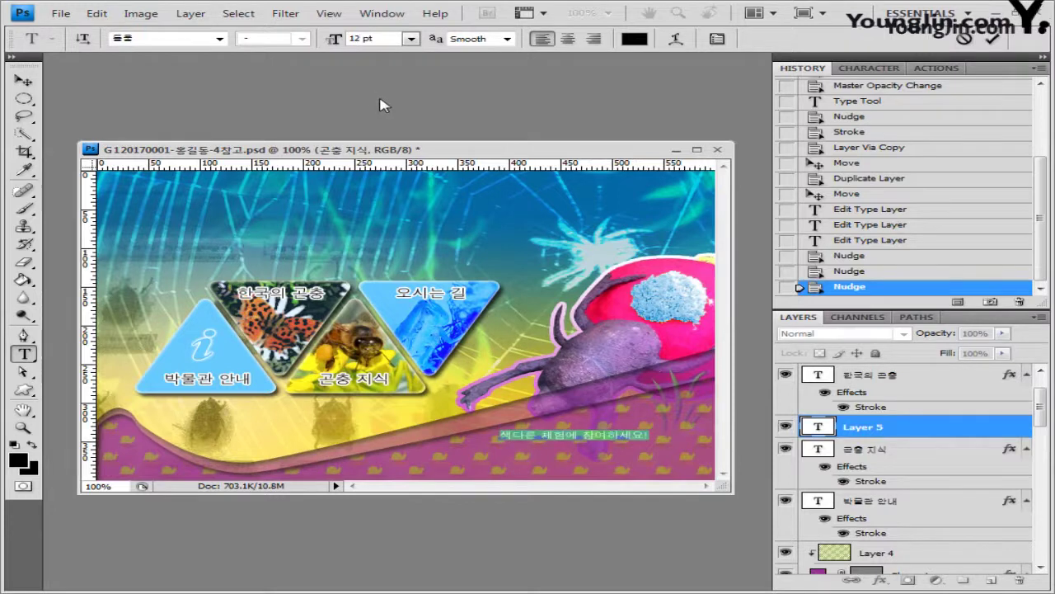
left_click(634, 39)
left_click(143, 218)
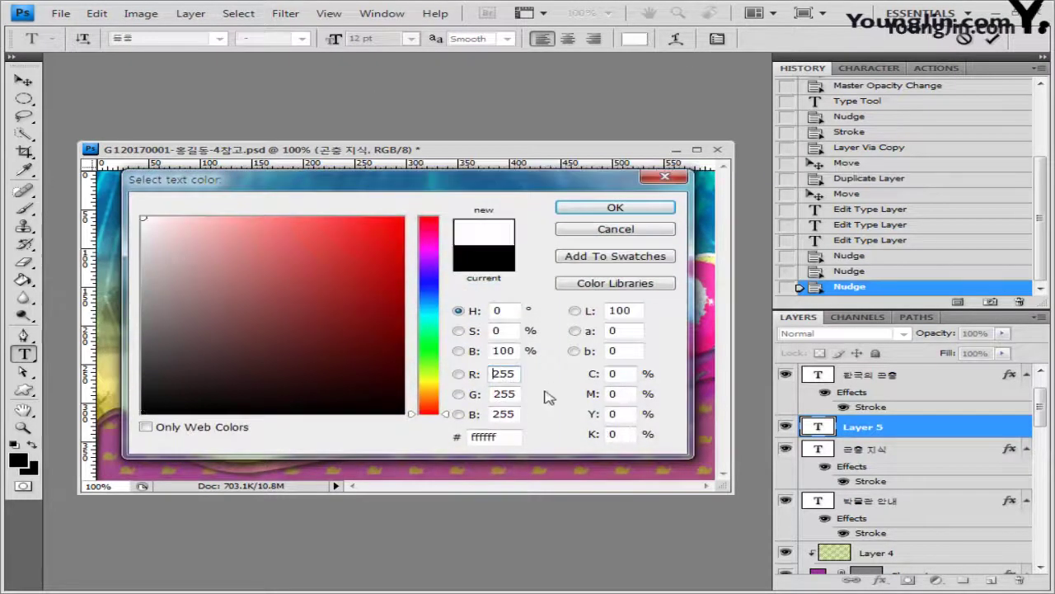
left_click(615, 207)
key("ctrl+Return")
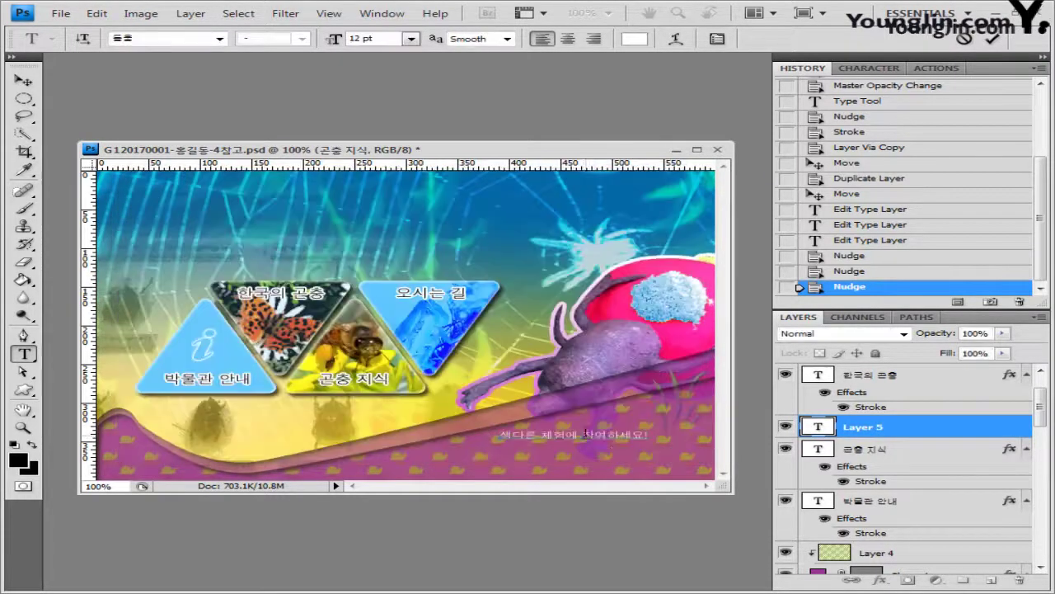
Warp the "색다른 체험에 참여하세요!" text with a horizontal Arc at -40% bend and rotate it about 28.5° at the wave's edge.
left_click(675, 39)
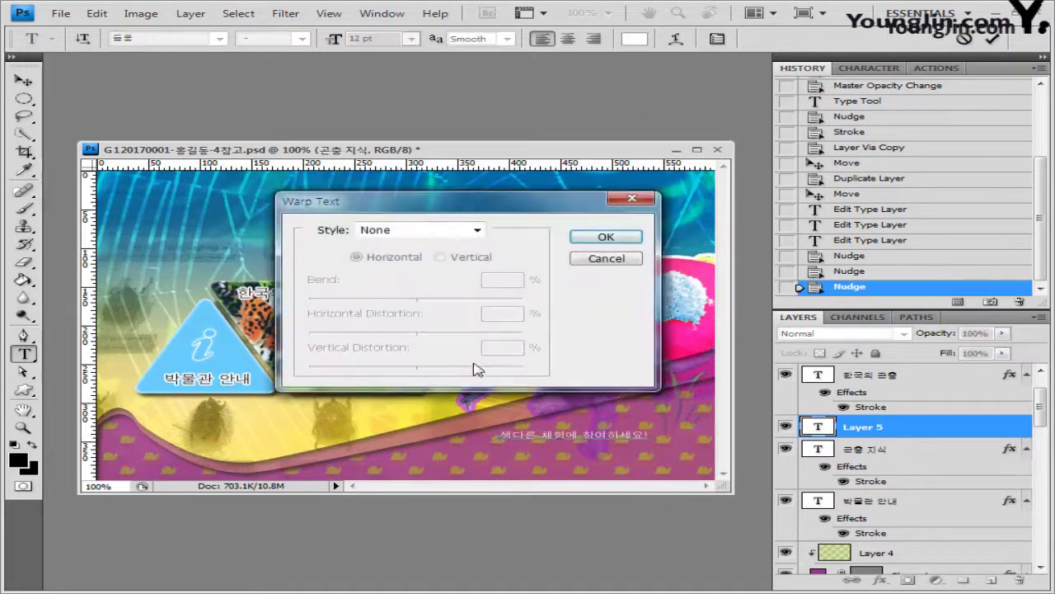
left_click(424, 236)
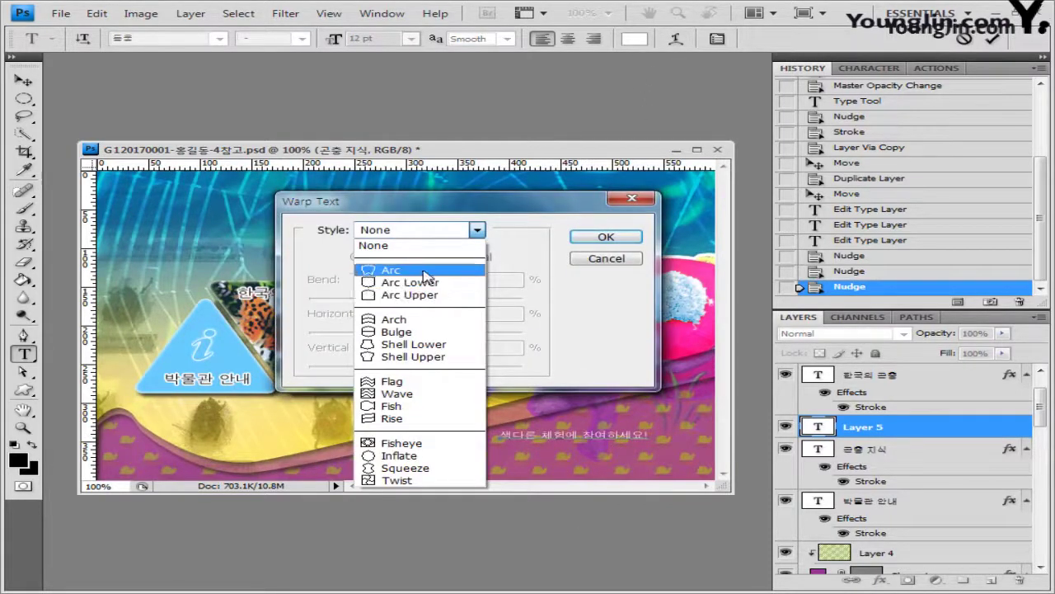
left_click(400, 269)
left_click_drag(351, 299, 373, 299)
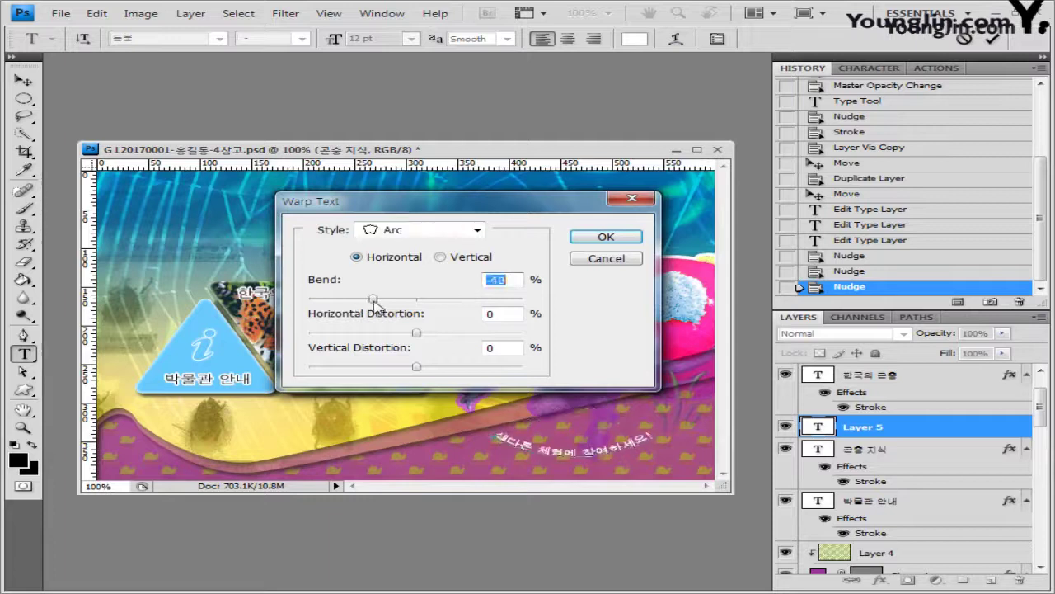
left_click(624, 239)
key("ctrl+t")
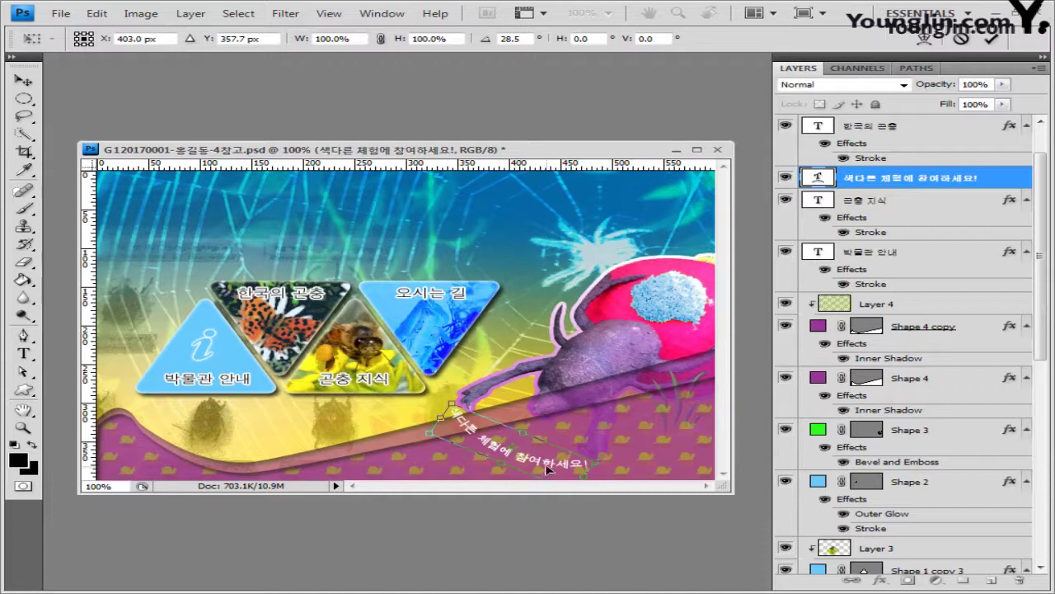
key("Return")
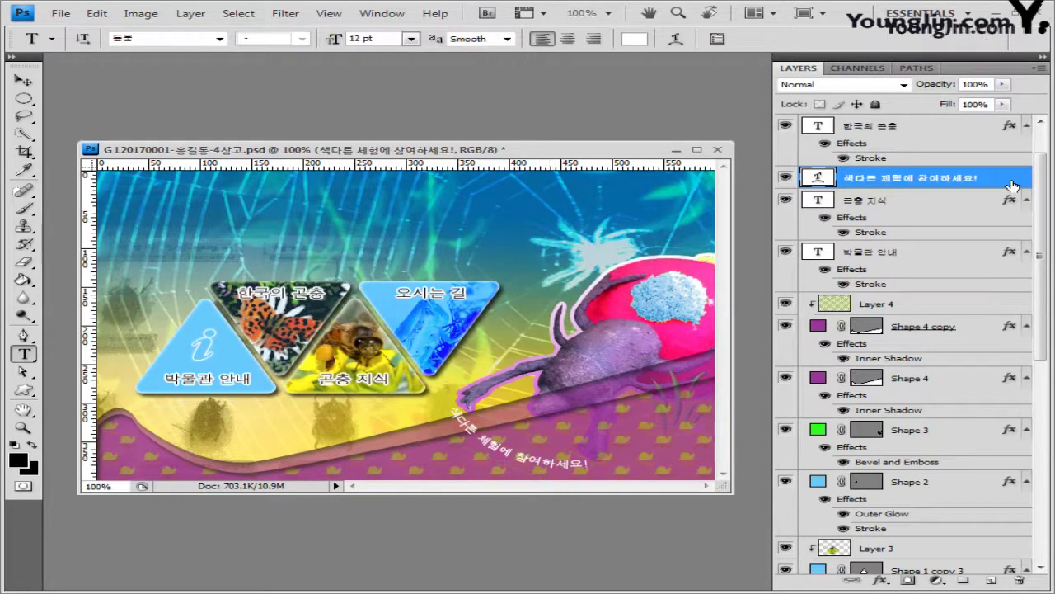
Give the warped slogan text a 2 px outside stroke with a linear gradient fill at a 0° angle.
key("h")
left_click_drag(551, 117, 511, 208)
left_click(316, 456)
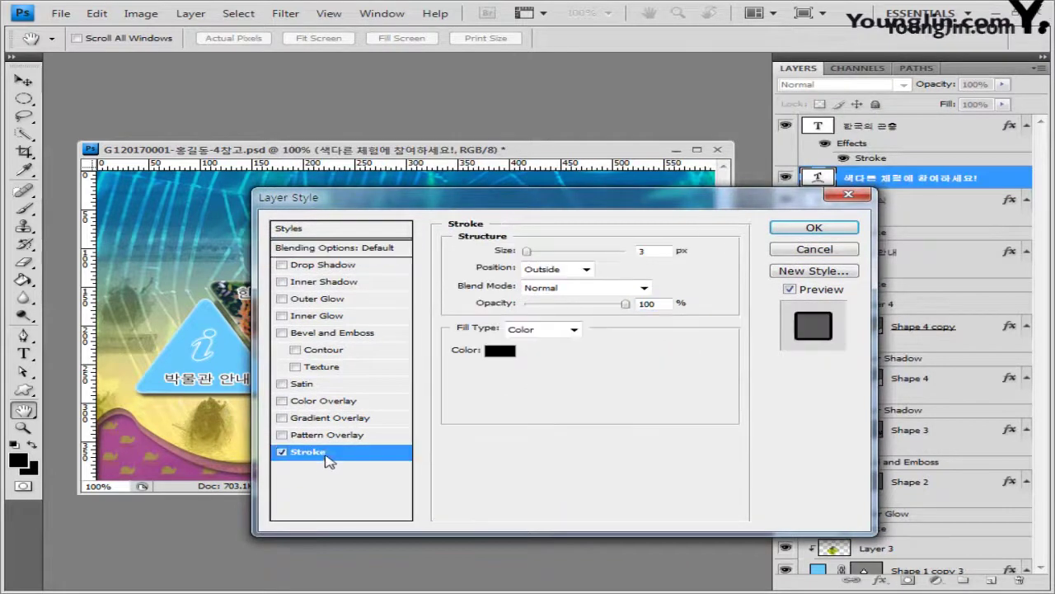
double_click(652, 250)
type("2")
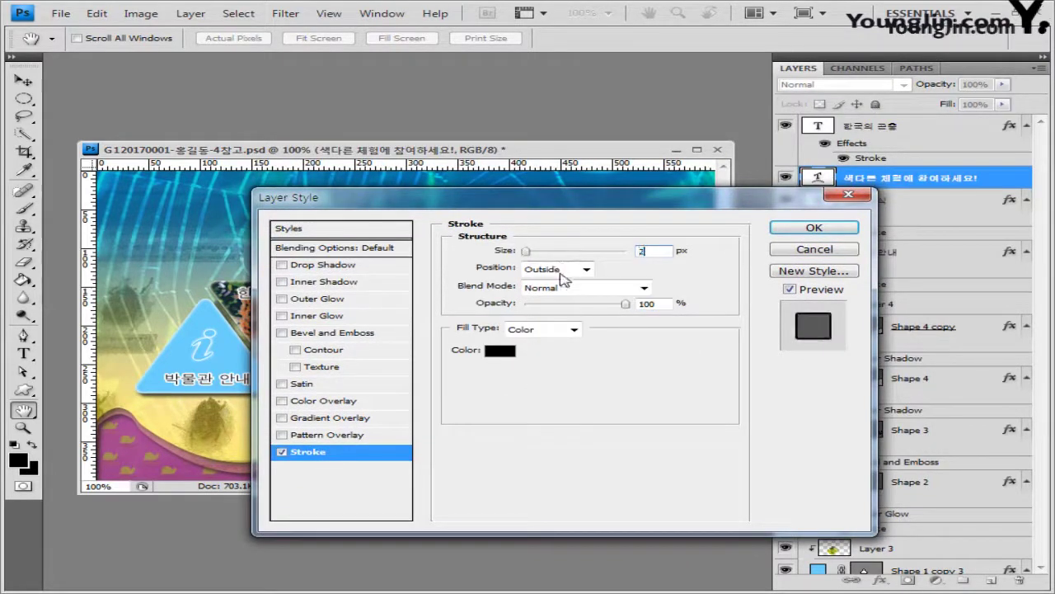
left_click(573, 329)
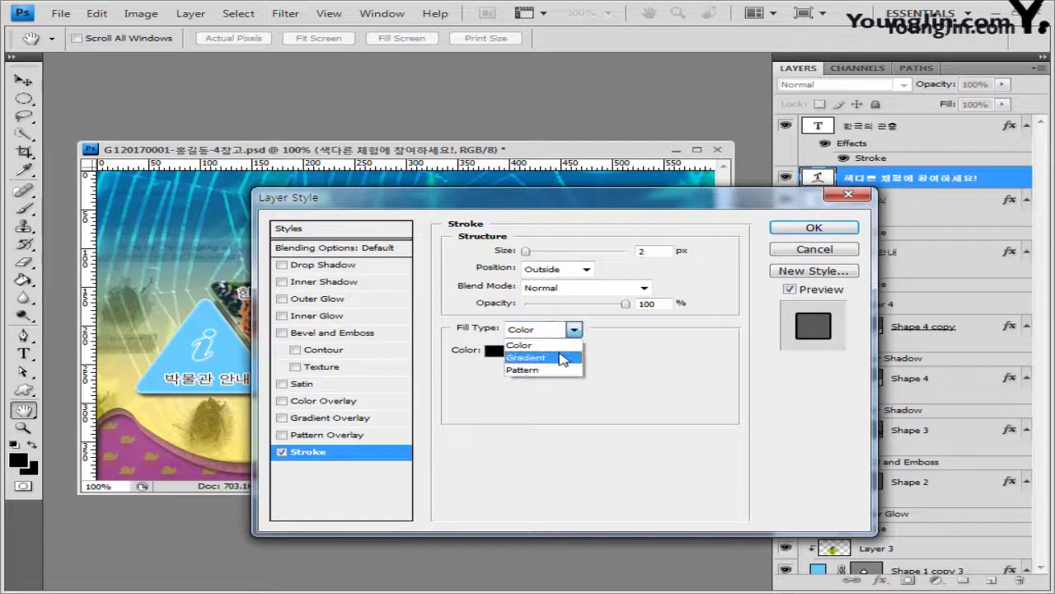
left_click(562, 358)
left_click(515, 389)
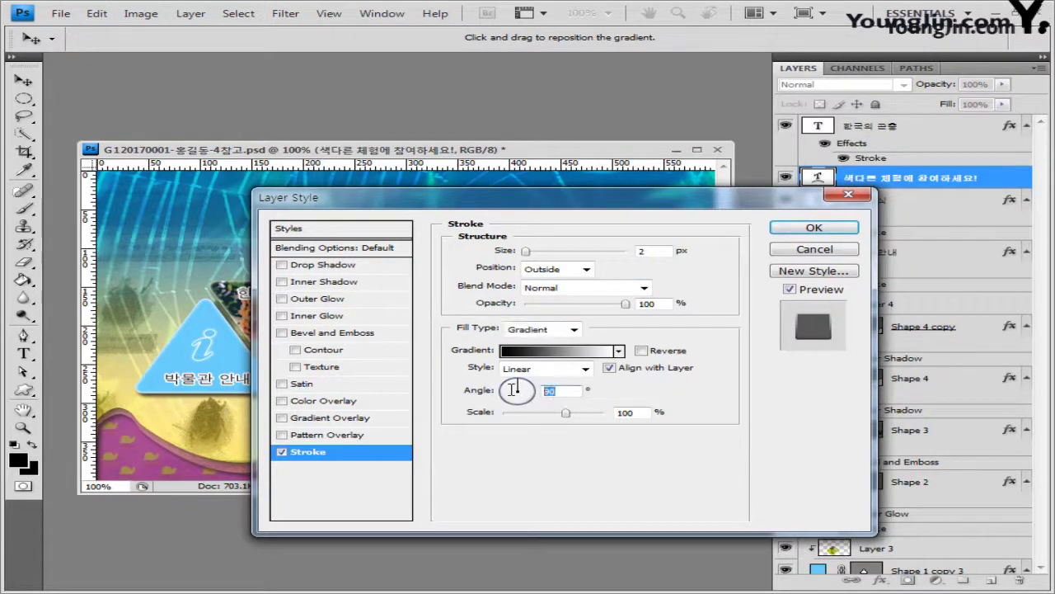
type("0")
Color the slogan's stroke gradient from dark blue 003366 to orange ff6600 and apply the layer style.
left_click(549, 361)
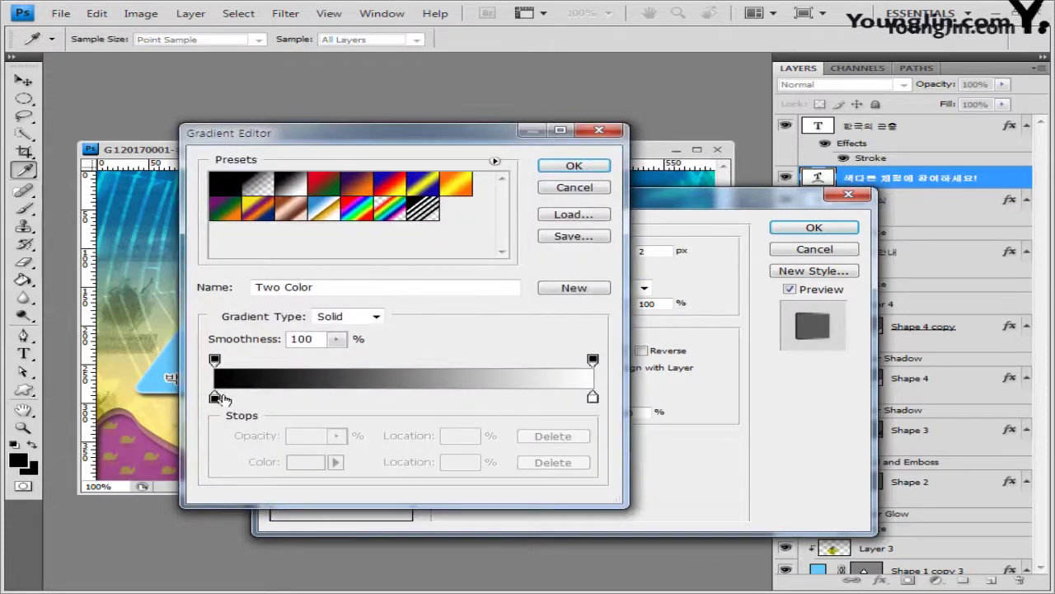
double_click(215, 397)
double_click(493, 436)
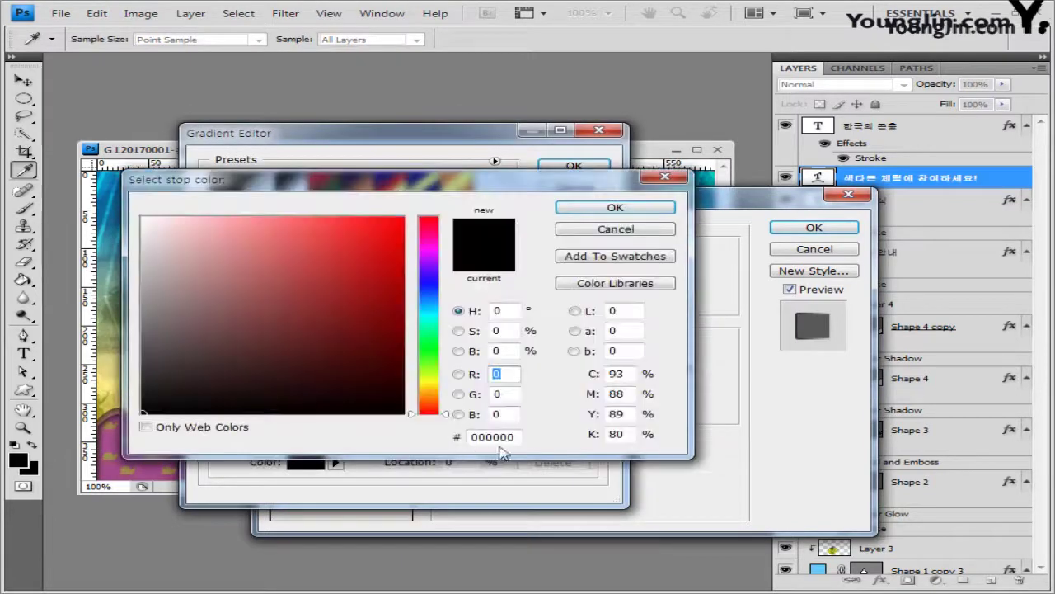
type("003366")
left_click(616, 207)
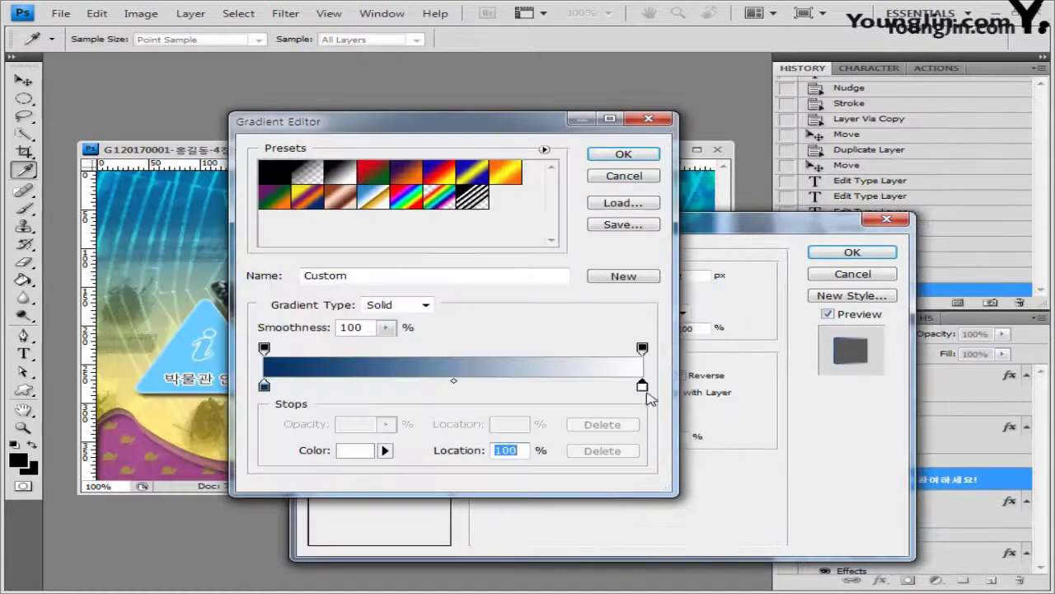
double_click(642, 386)
type("ff6600")
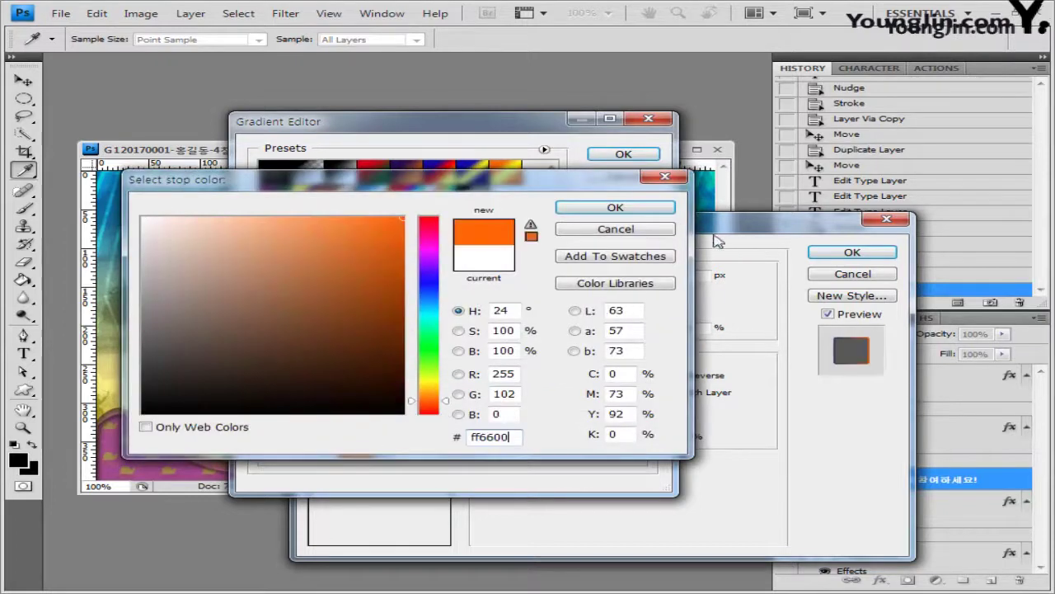
left_click(668, 207)
left_click(623, 154)
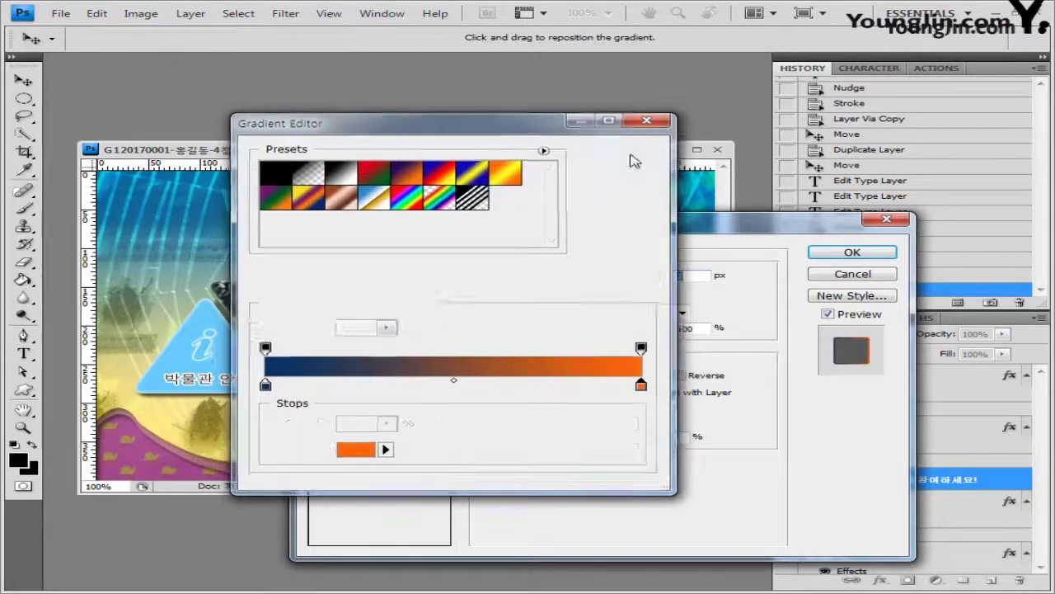
key("Return")
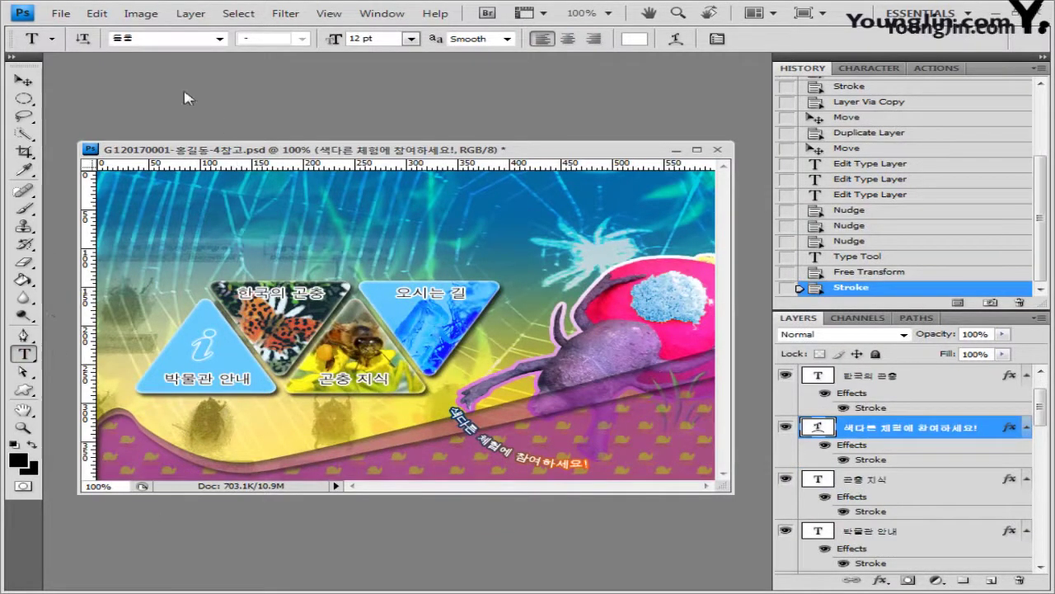
Add the title text "서울곤충박물관" above the triangles in the 궁서 font at 27 pt.
left_click(132, 223)
type("서울곤충박물관")
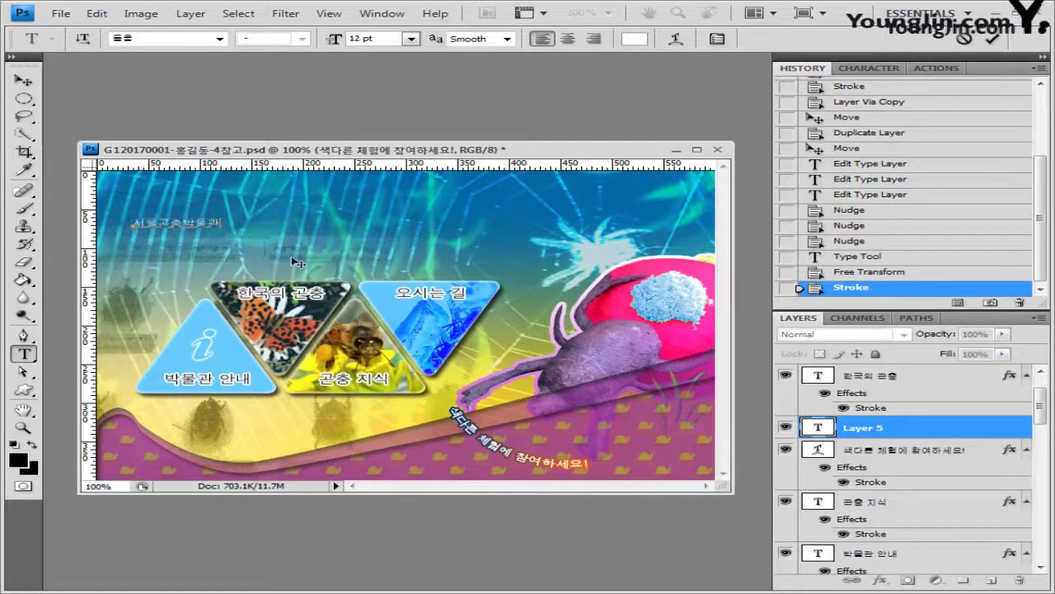
key("ctrl+a")
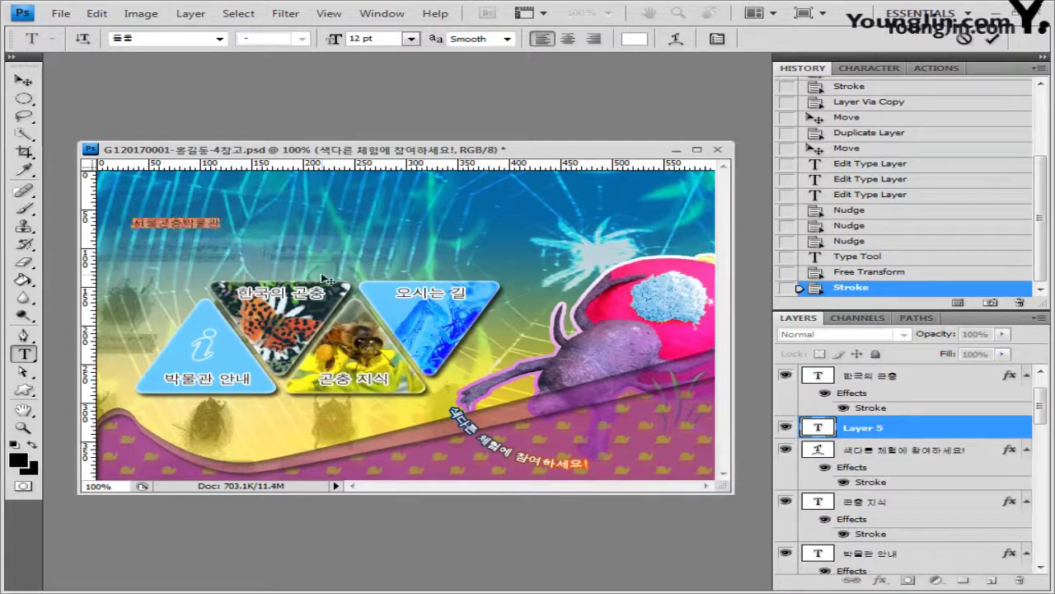
left_click(187, 38)
left_click(219, 38)
left_click(208, 68)
key("Tab")
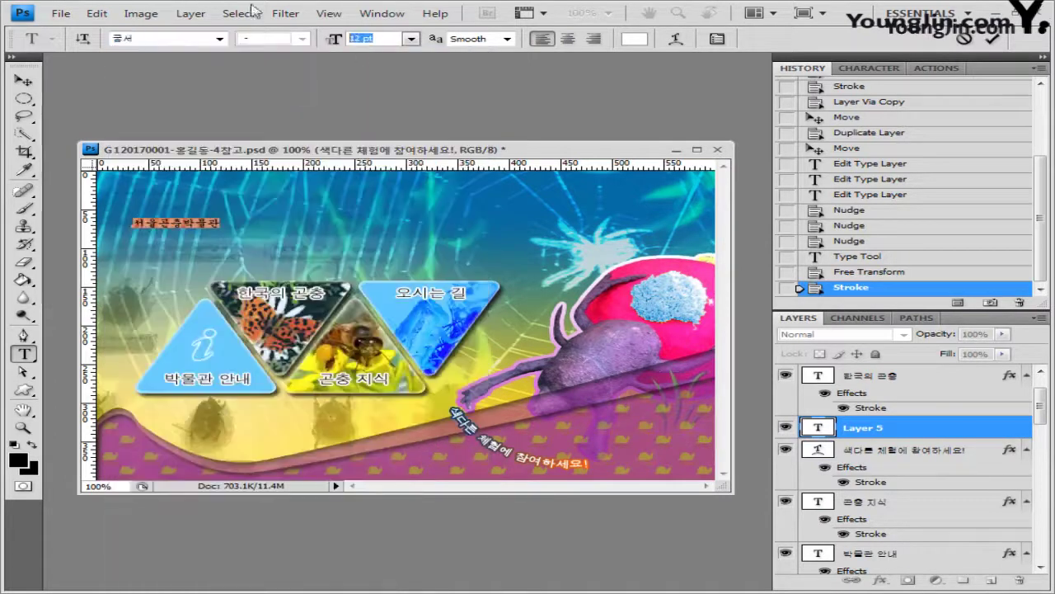
type("27")
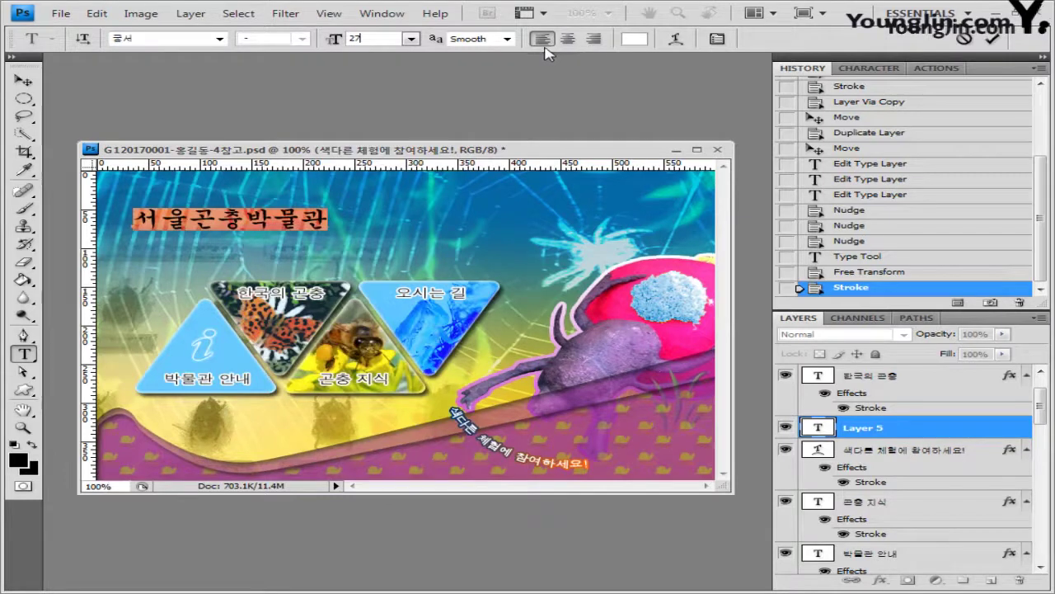
Warp the "서울곤충박물관" title text with a horizontal Bulge at 30% bend and commit it near the image's upper-left corner.
left_click(675, 39)
left_click_drag(436, 206, 458, 240)
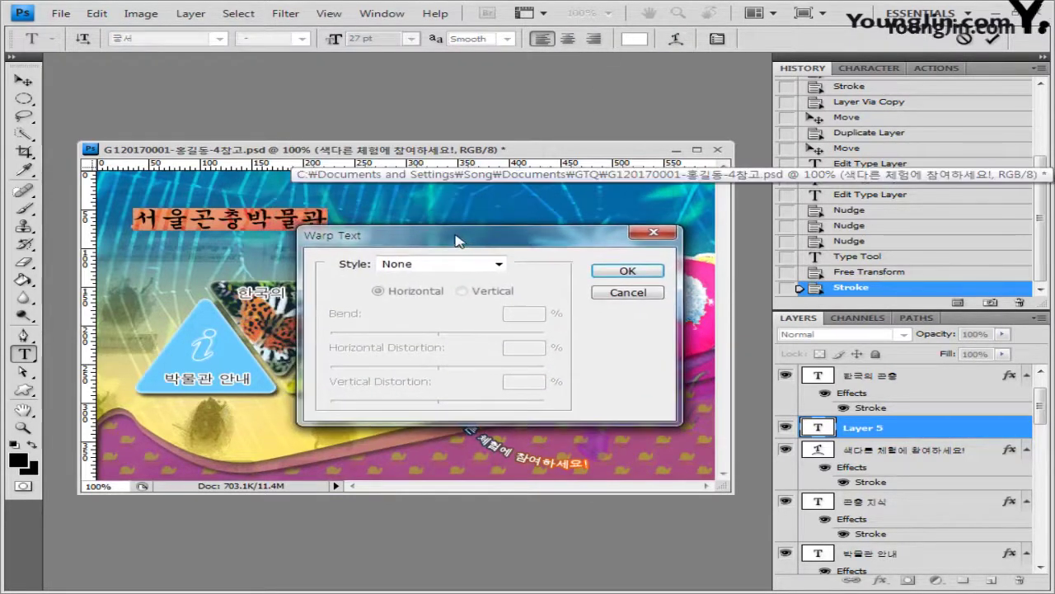
left_click(500, 265)
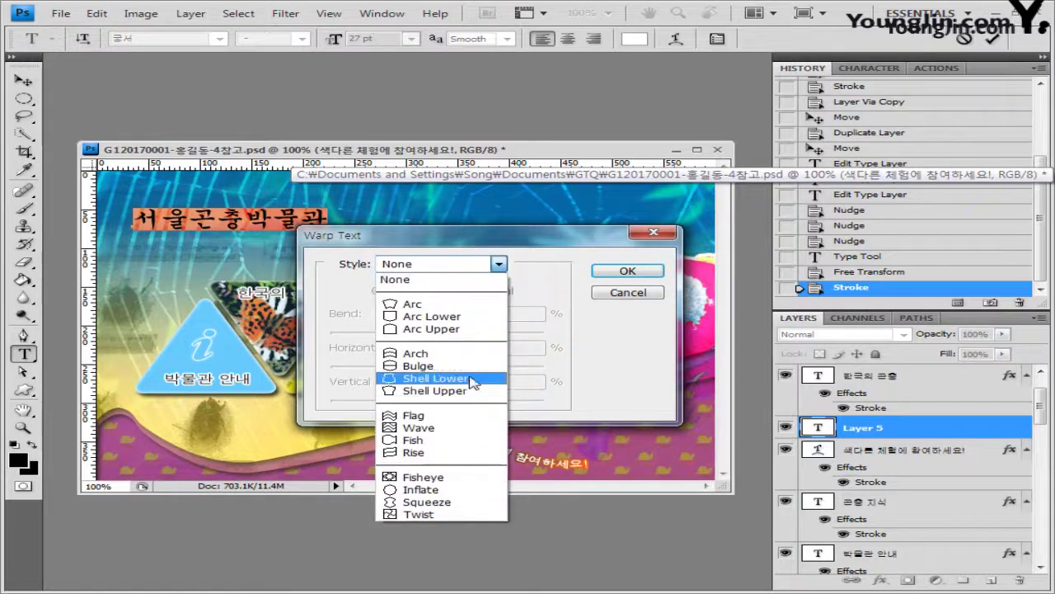
left_click(445, 365)
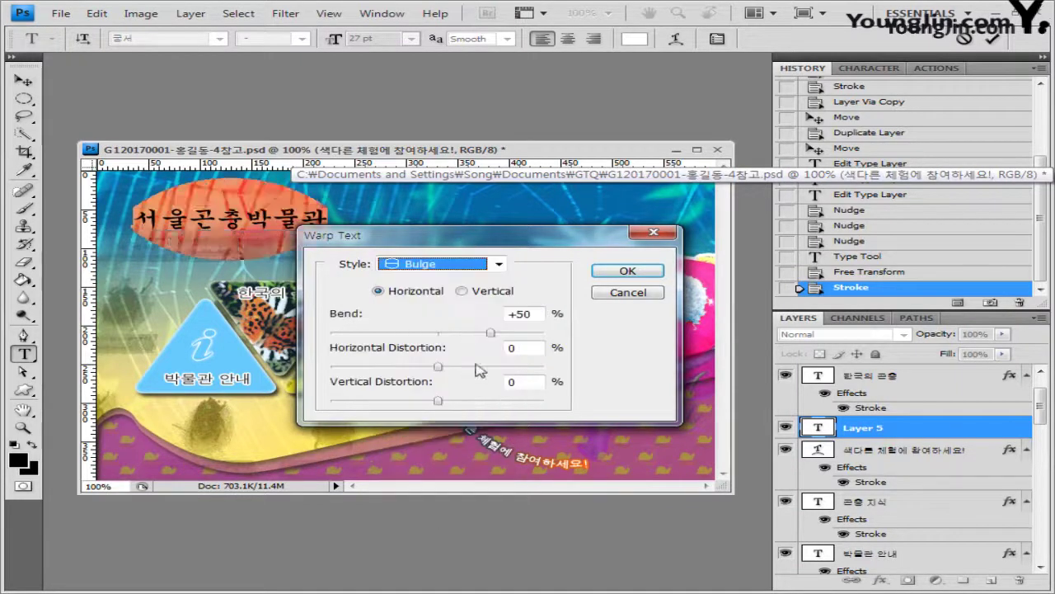
double_click(539, 313)
type("30")
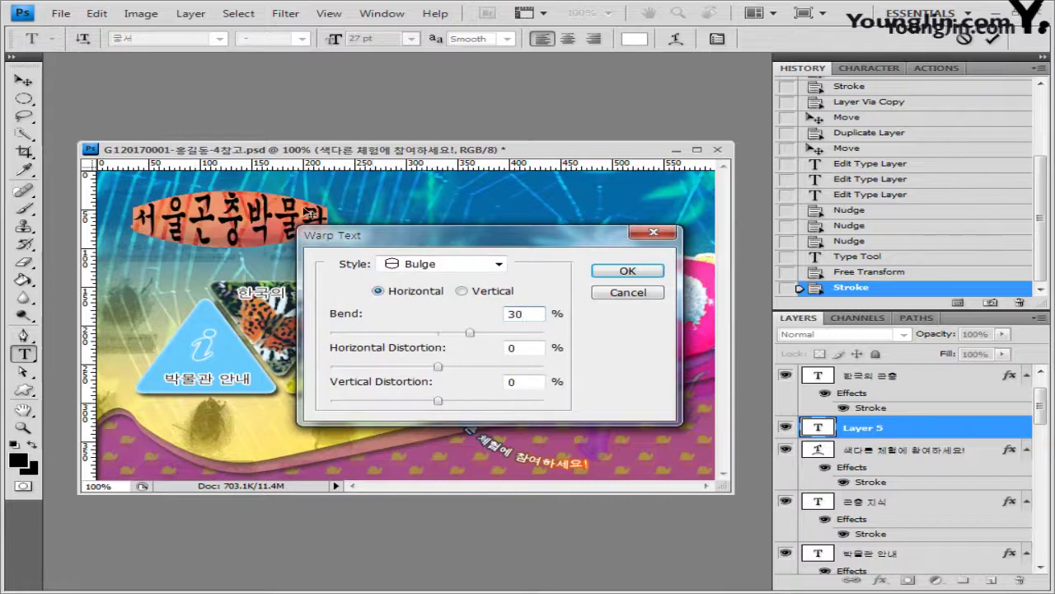
left_click(651, 272)
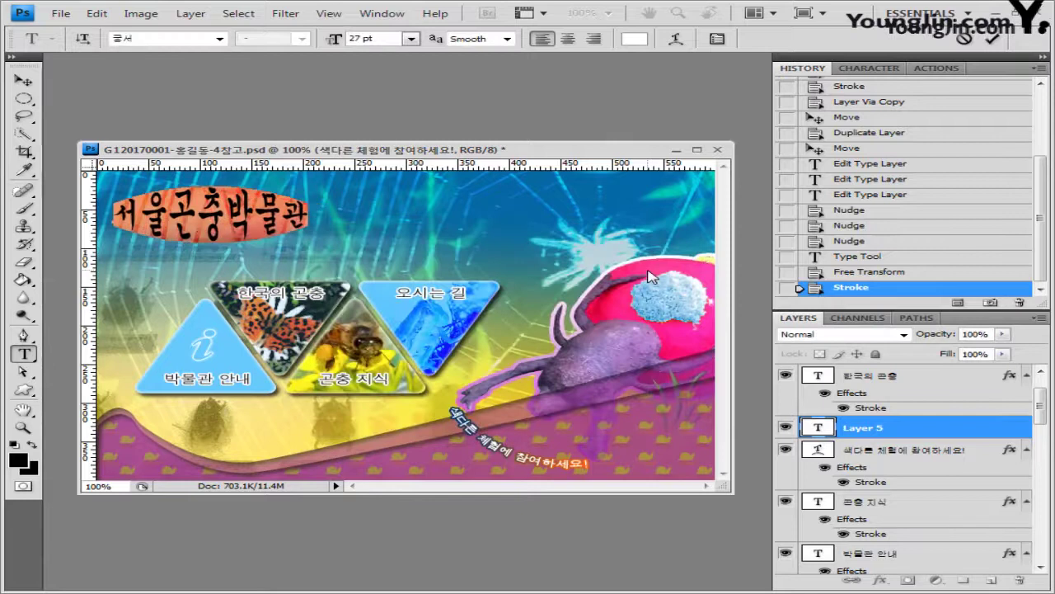
left_click(928, 432)
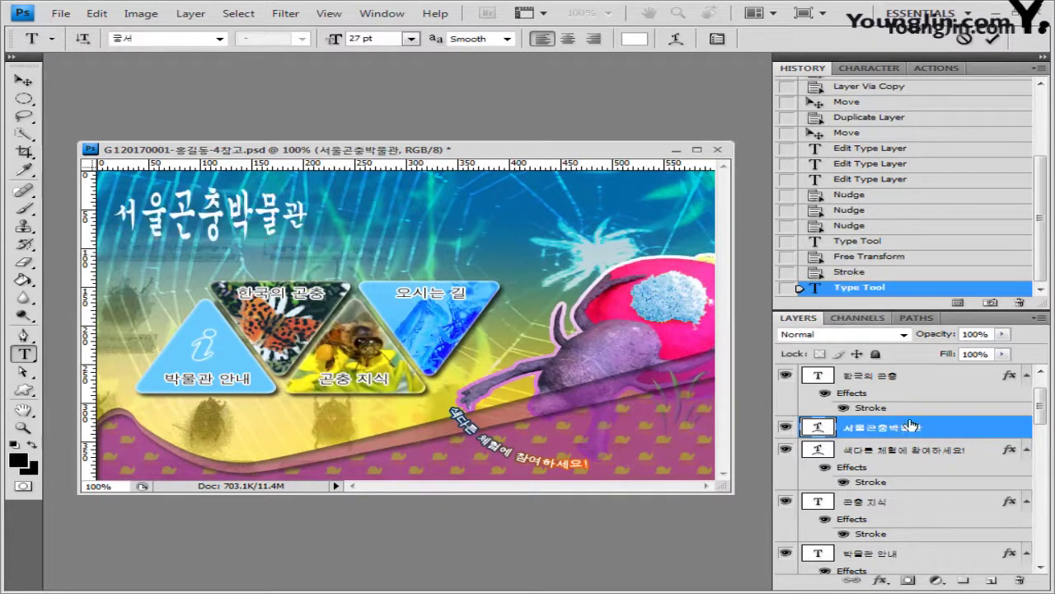
Give the "서울곤충박물관" title a 2 px outside stroke in dark gray 333333.
double_click(992, 435)
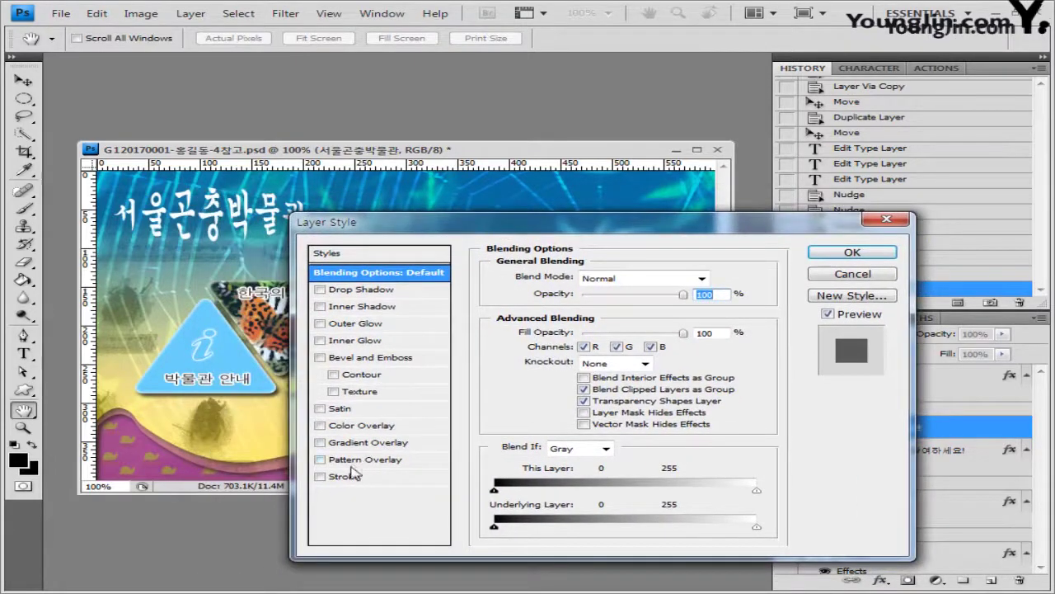
left_click(347, 478)
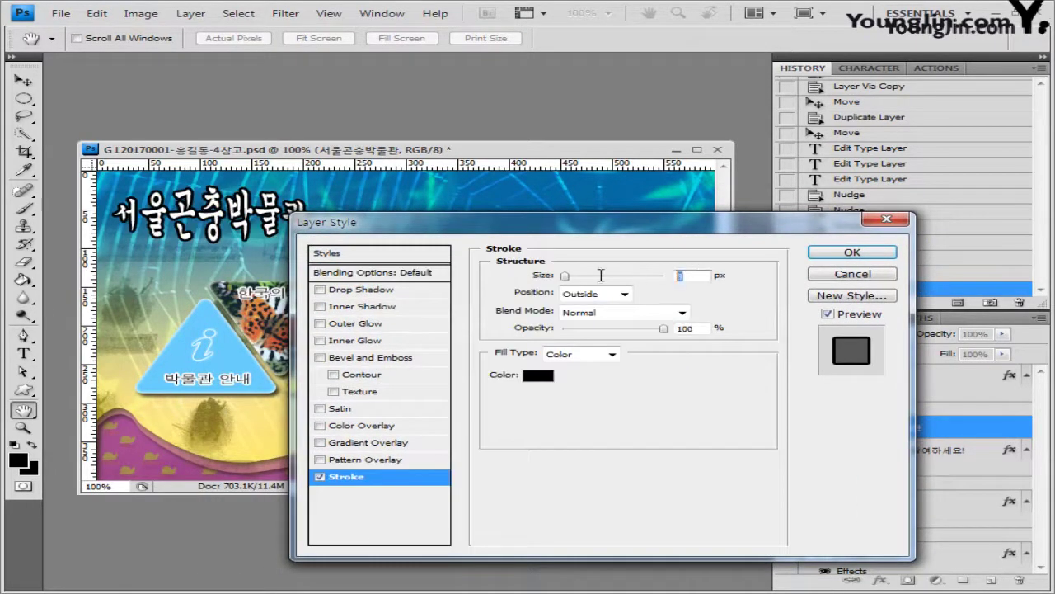
type("2")
left_click(538, 375)
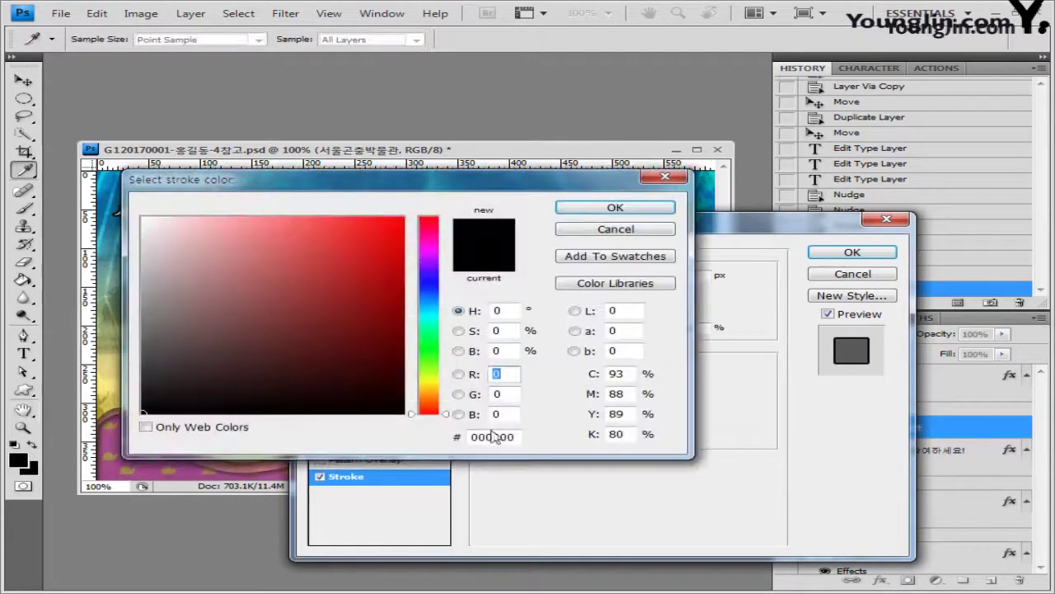
left_click(495, 437)
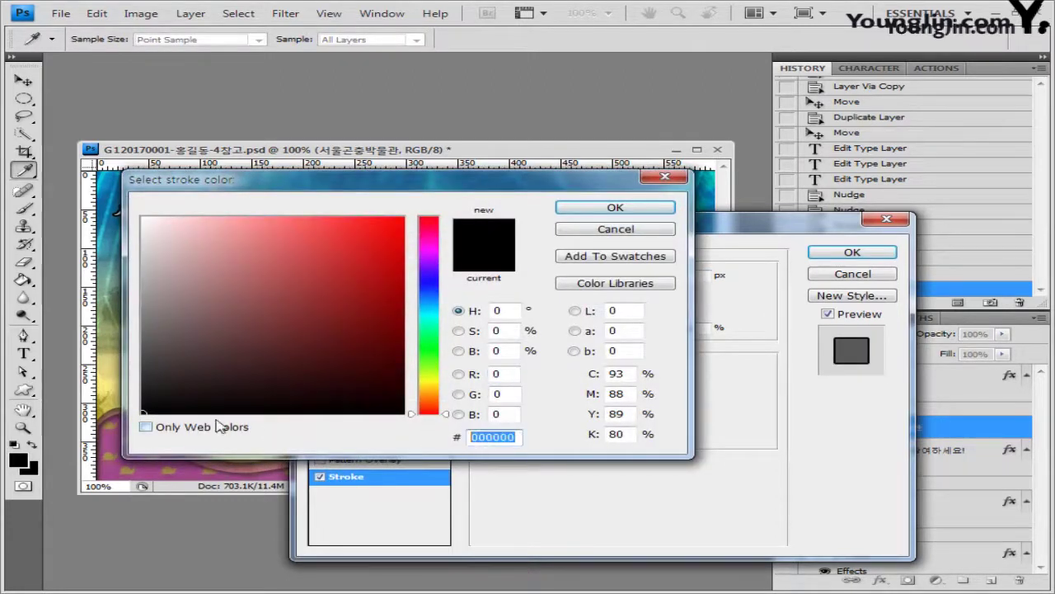
type("333333")
left_click(631, 209)
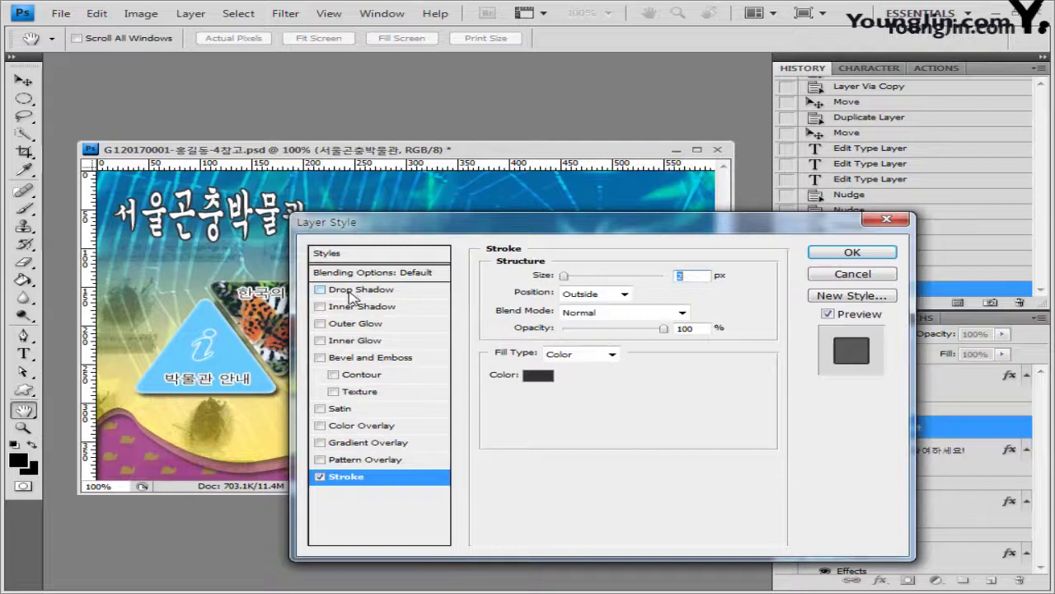
Add a linear gradient overlay to the title from the Blue, Red, Yellow preset and recolor its first stop to green 009933.
left_click(358, 442)
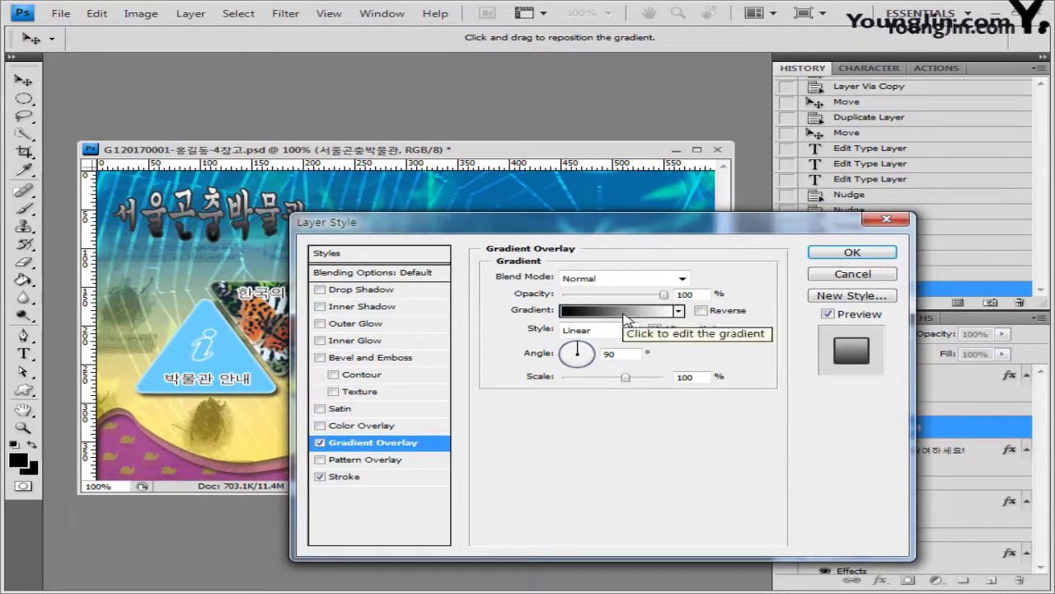
left_click(620, 318)
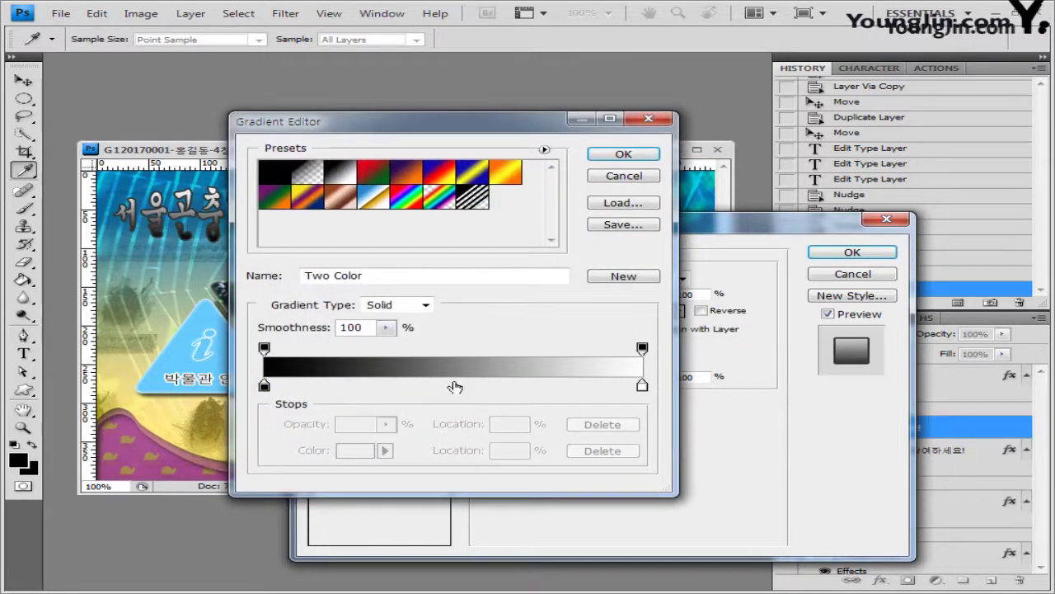
left_click(452, 179)
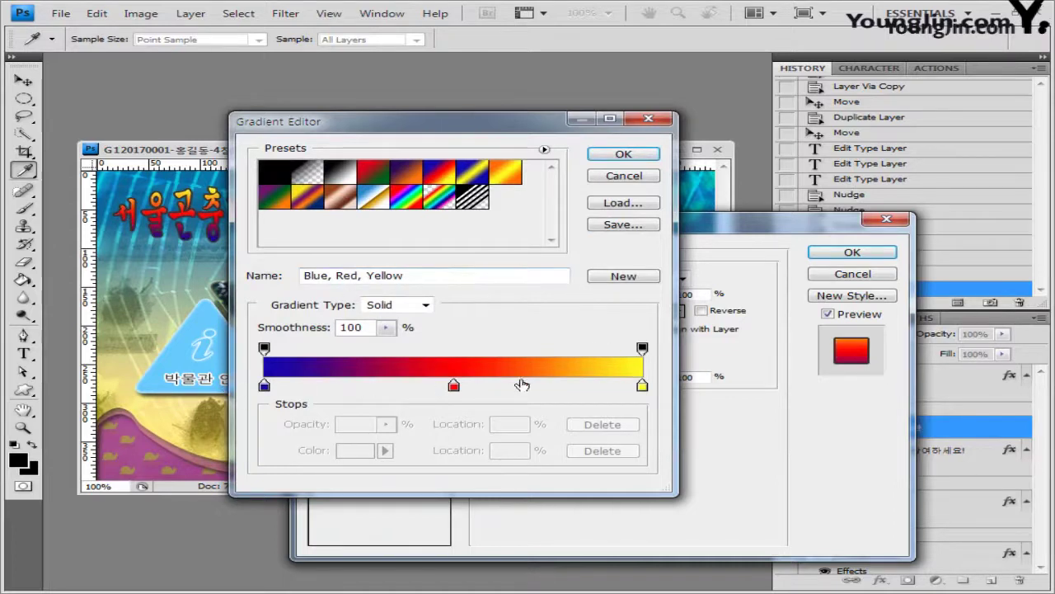
double_click(262, 388)
left_click_drag(519, 437, 357, 432)
type("009933")
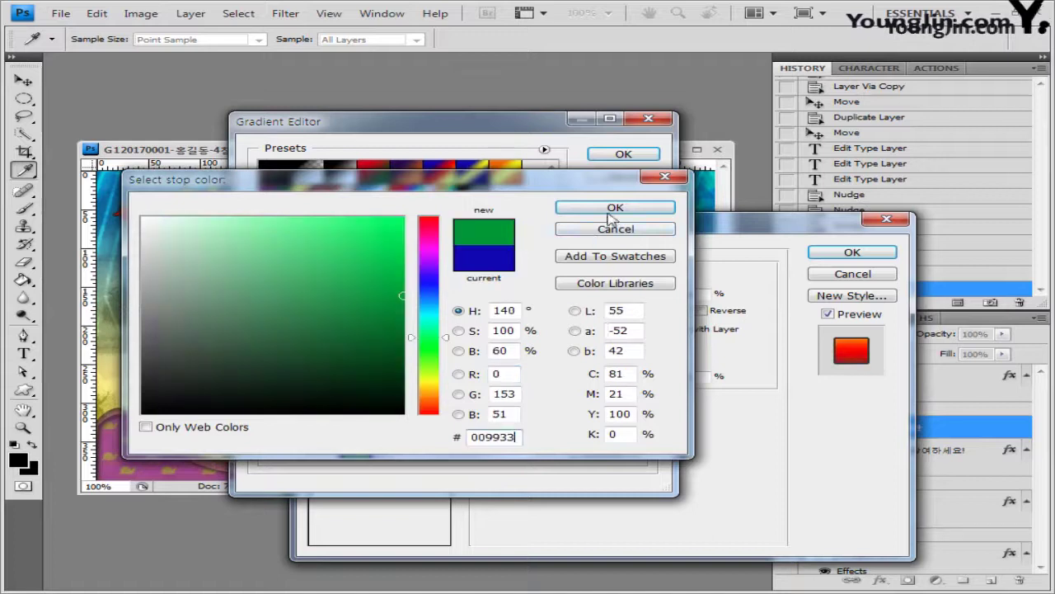
left_click(612, 209)
Recolor the overlay gradient's middle stop to ffffcc and its end stop to dark brown, and apply the title's layer style.
double_click(453, 385)
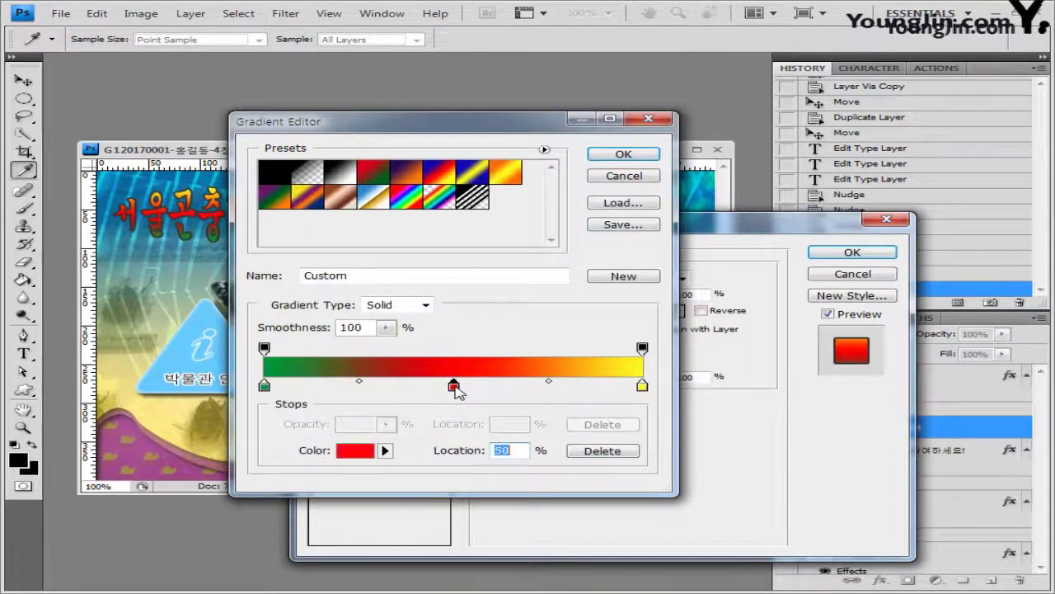
type("ffffcc")
left_click(615, 207)
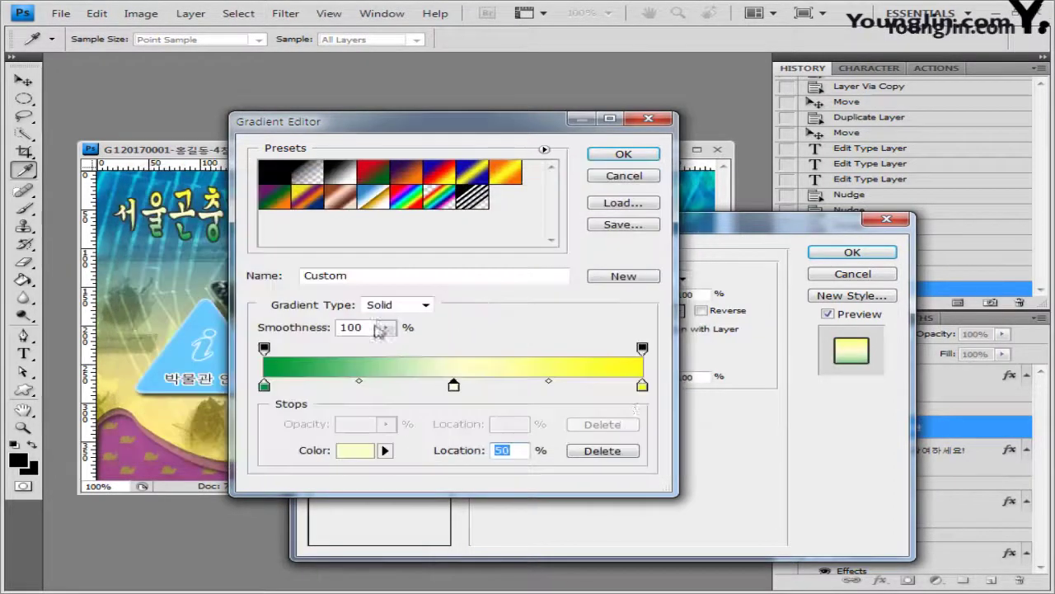
double_click(642, 387)
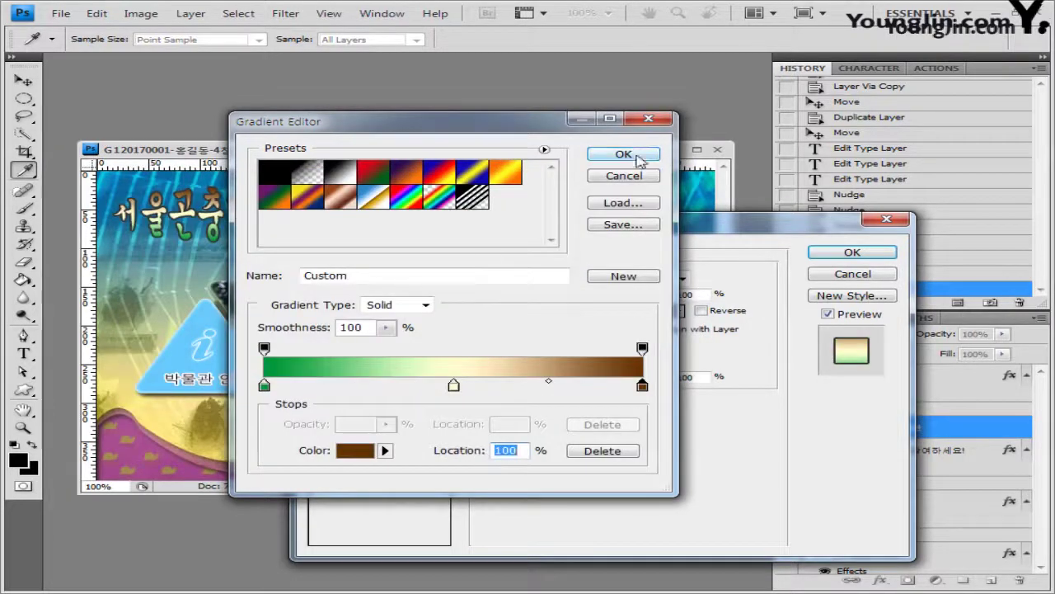
left_click(638, 156)
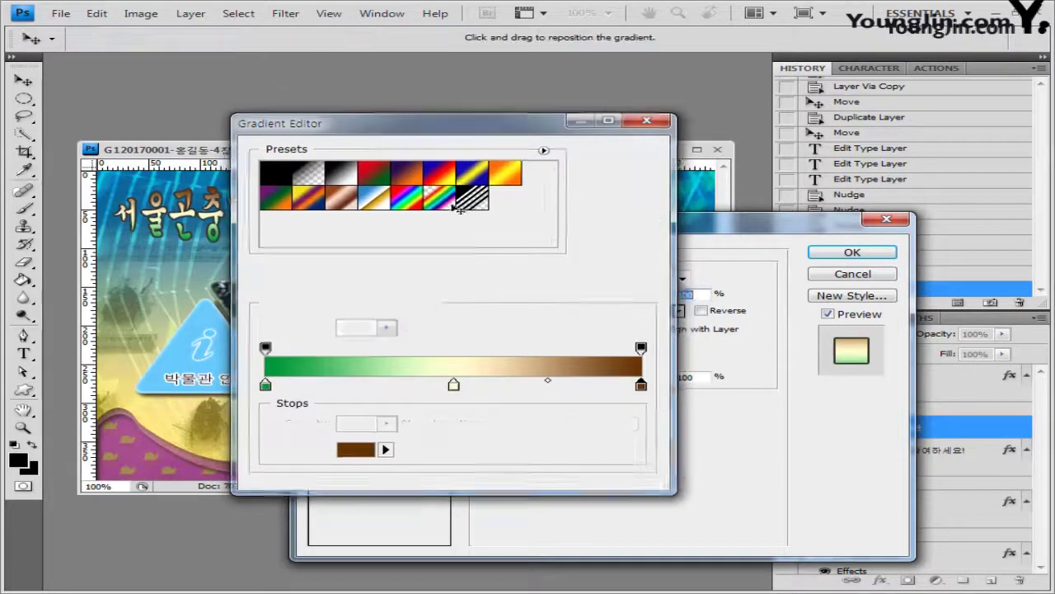
left_click(856, 254)
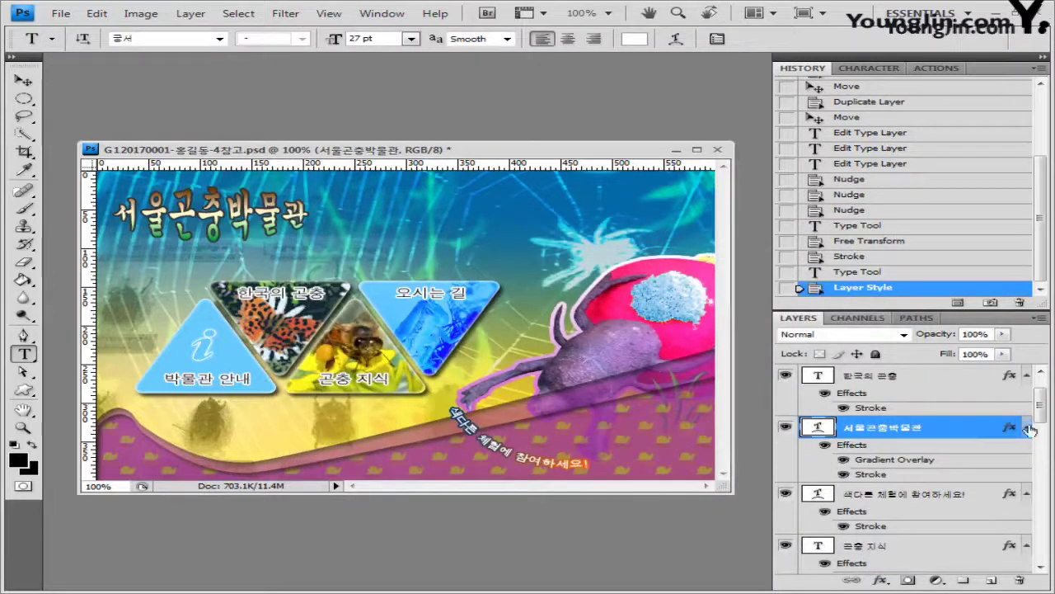
Add the text "SEOUL INSECT MUSEUM" beside the Korean title in Arial Regular at 18 pt.
left_click(337, 206)
type("SEOUL INSECT MUSEUM")
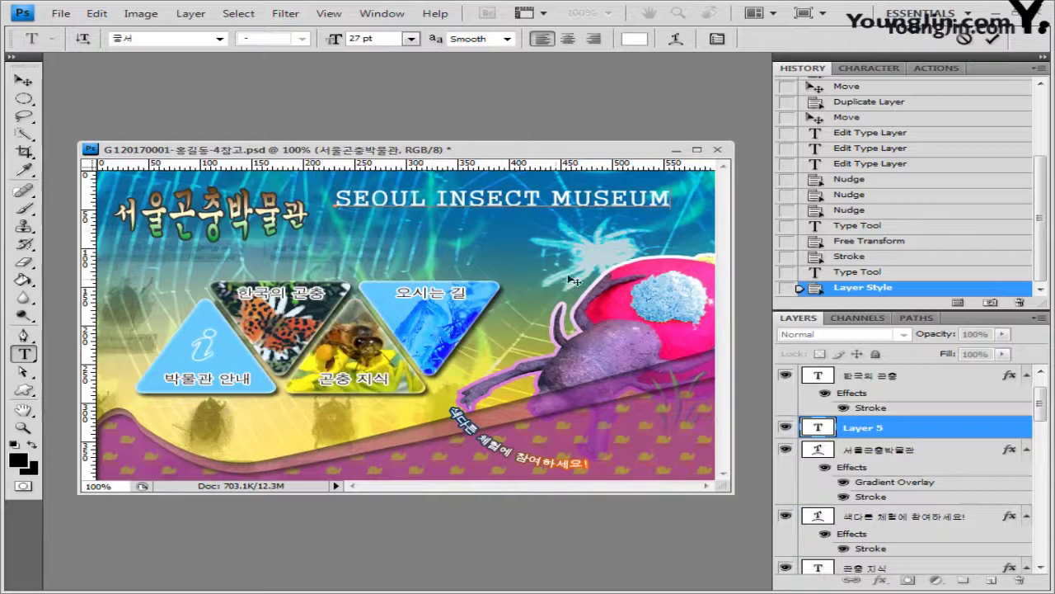
key("ctrl+a")
left_click(219, 38)
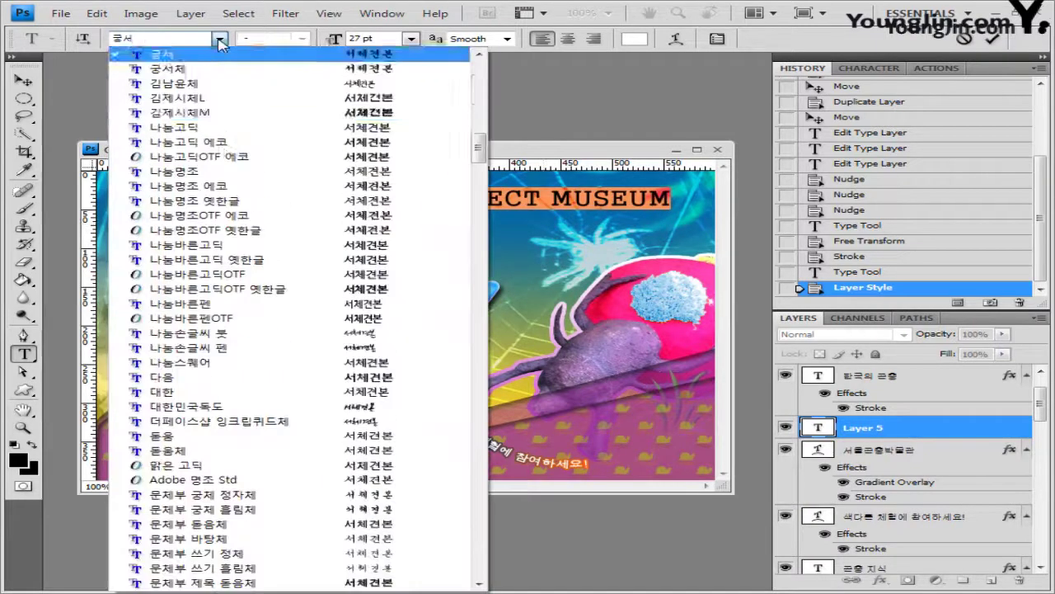
left_click_drag(479, 124, 480, 278)
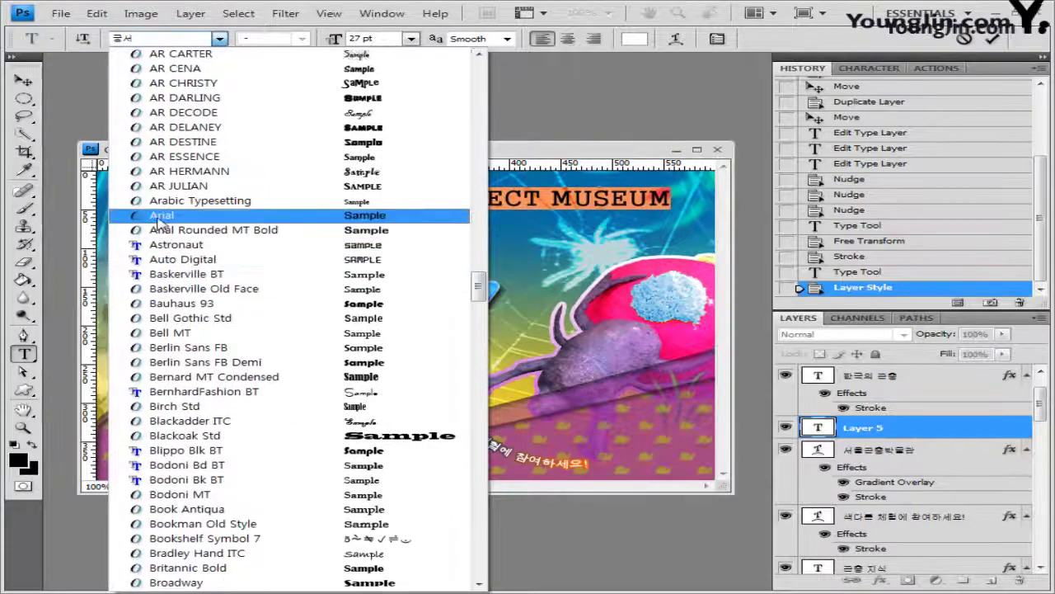
left_click(248, 215)
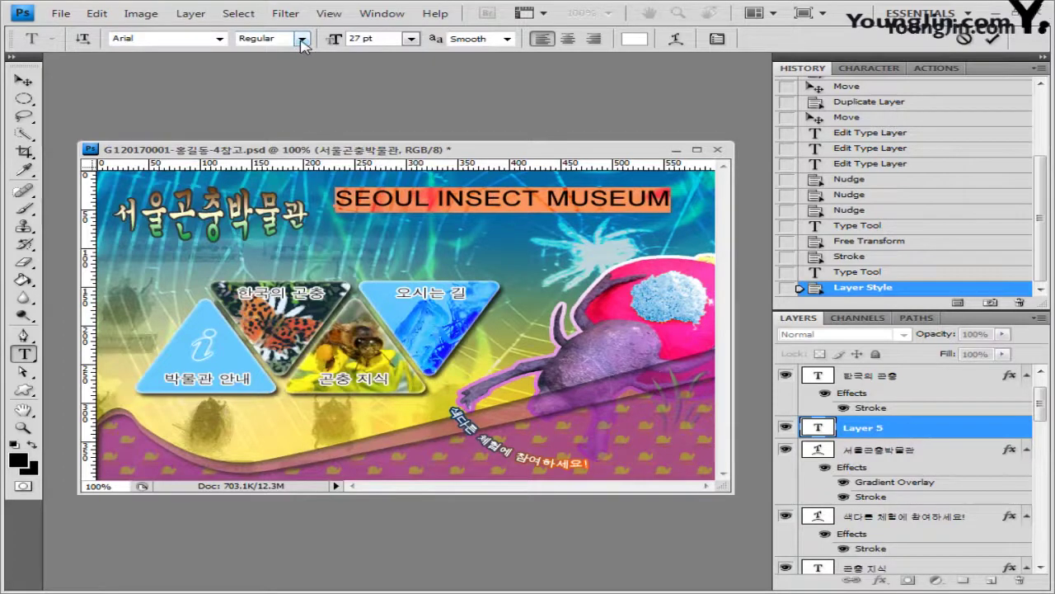
left_click(367, 39)
type("18")
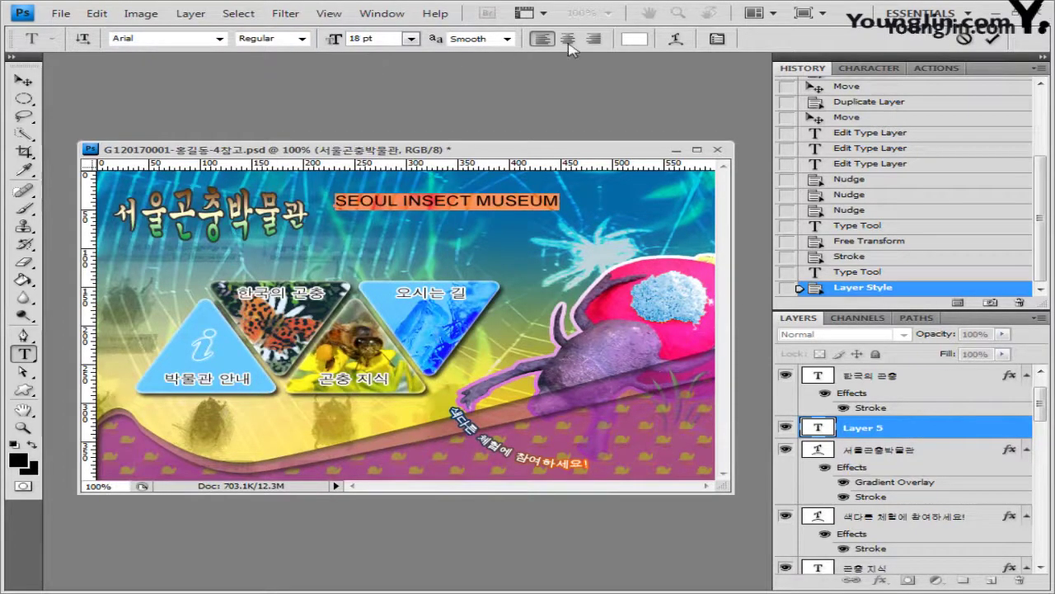
Color the "SEOUL INSECT MUSEUM" text yellow ffff00.
left_click(638, 43)
double_click(495, 437)
type("ffff00")
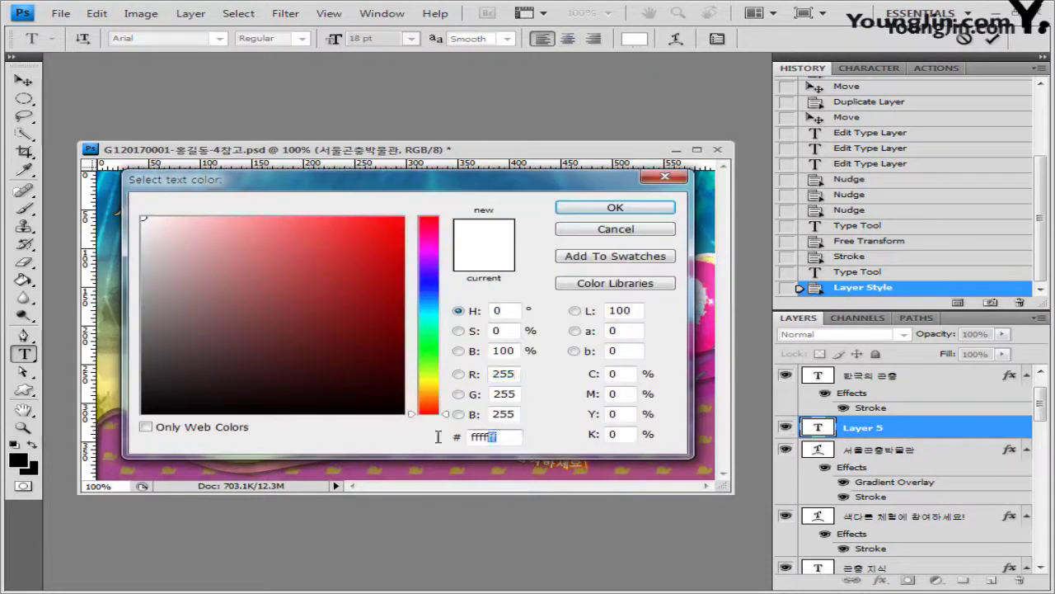
left_click(614, 208)
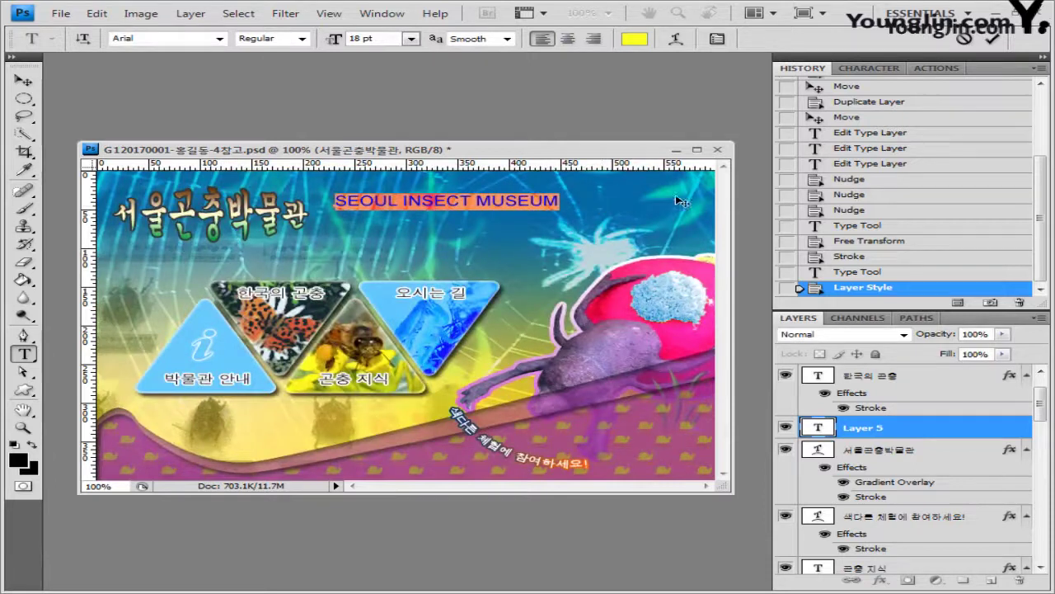
Warp the English title with a horizontal Rise at +50% bend and -30% horizontal distortion, and place it close beside the Korean title.
left_click(676, 39)
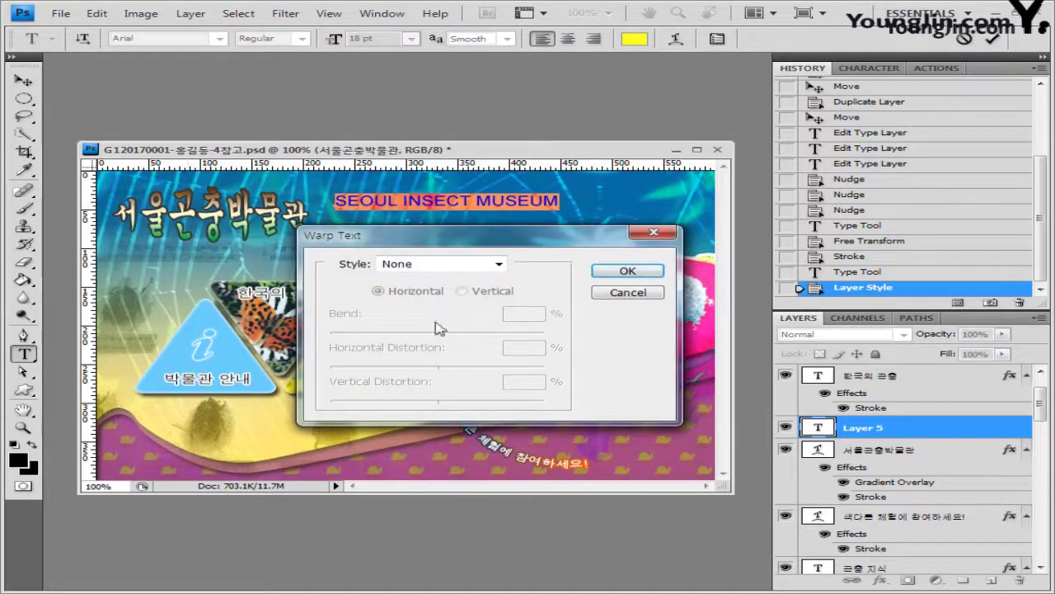
left_click(498, 264)
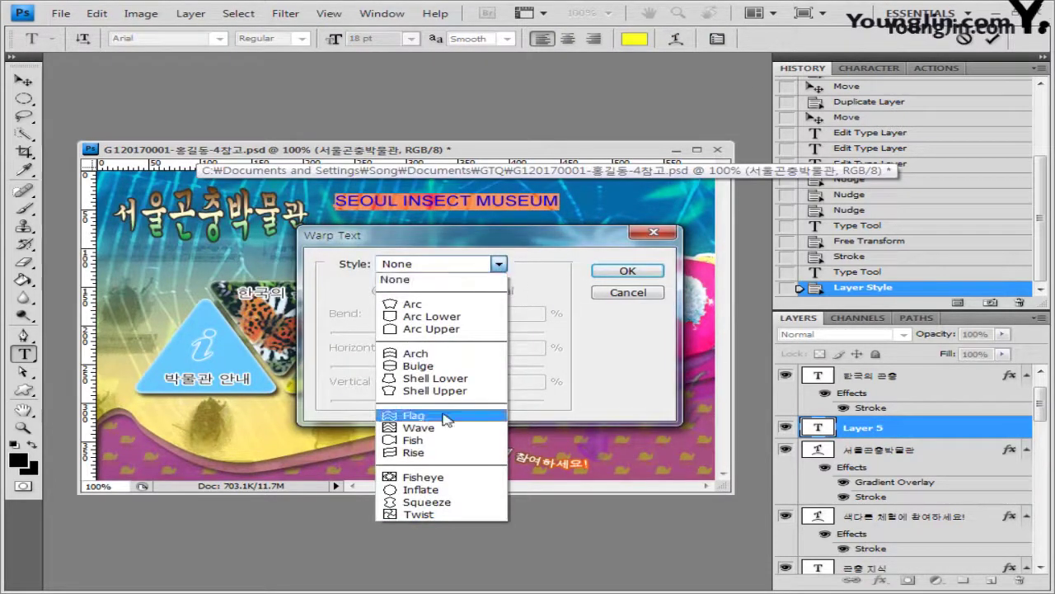
left_click(446, 450)
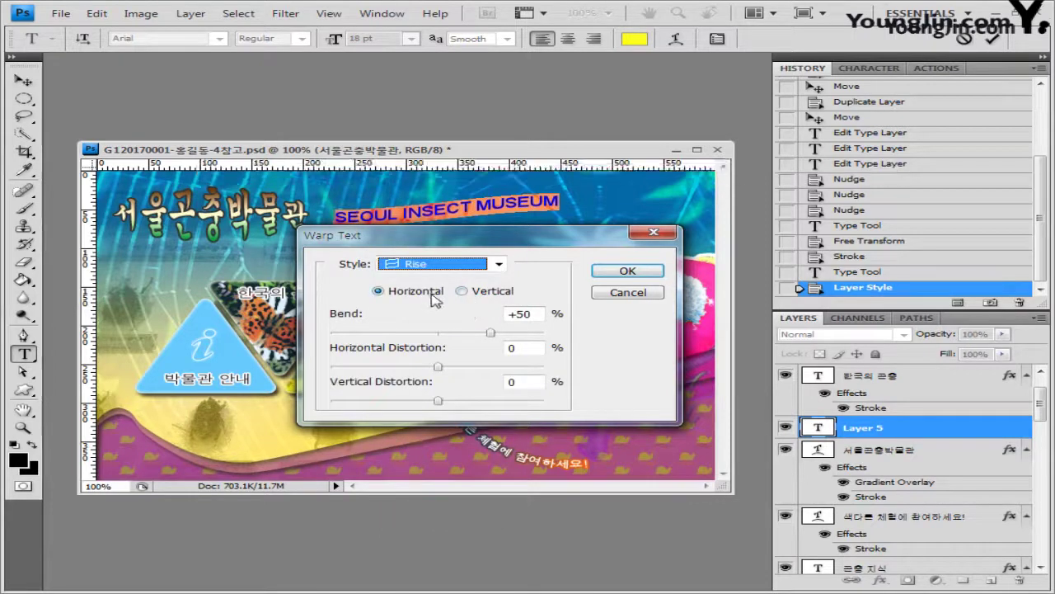
left_click(534, 314)
left_click(536, 347)
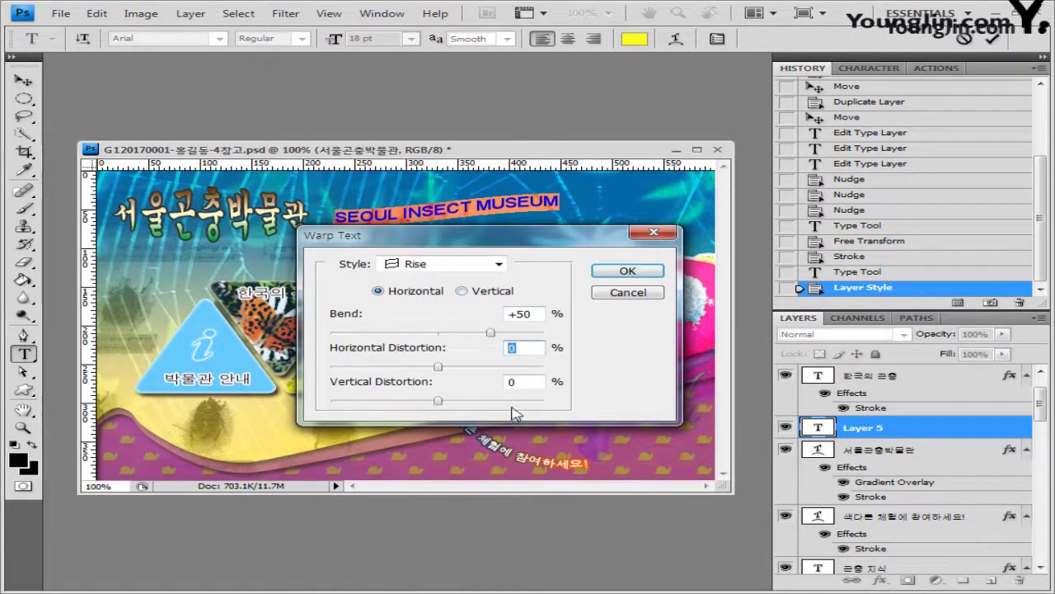
type("-30")
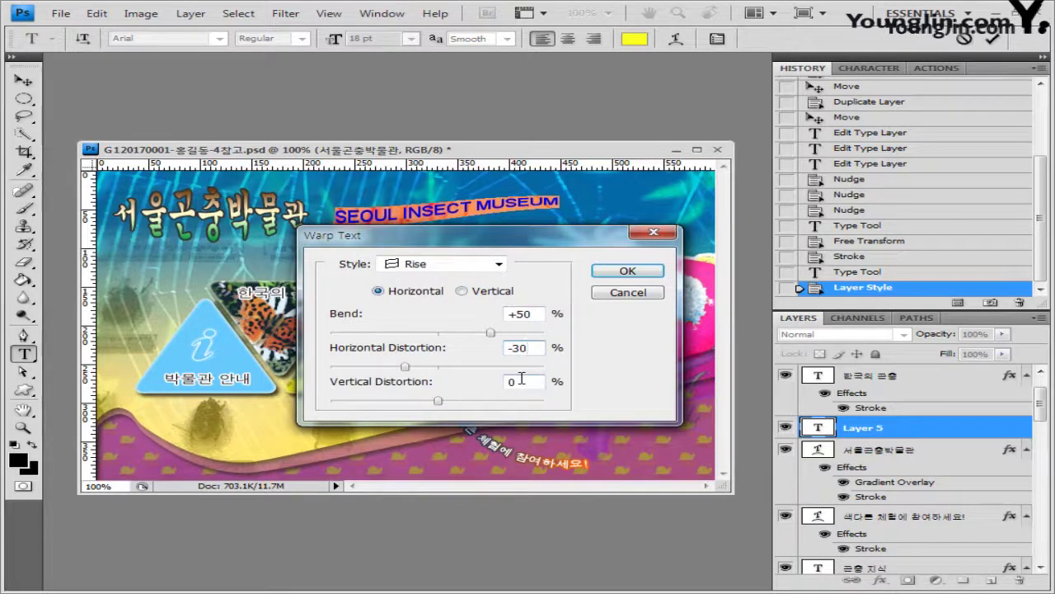
left_click(652, 271)
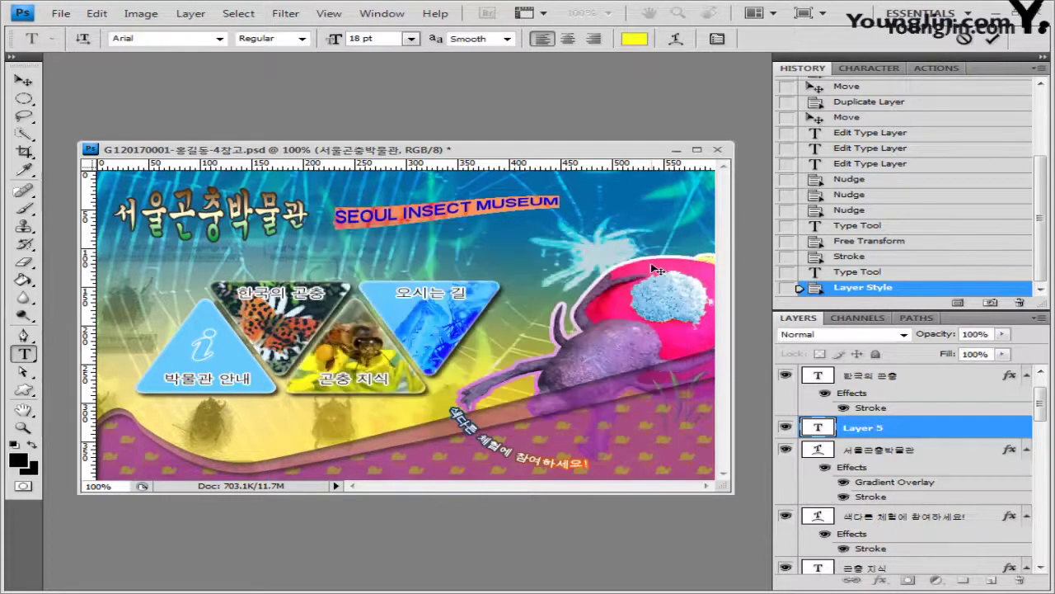
left_click_drag(492, 239, 475, 241)
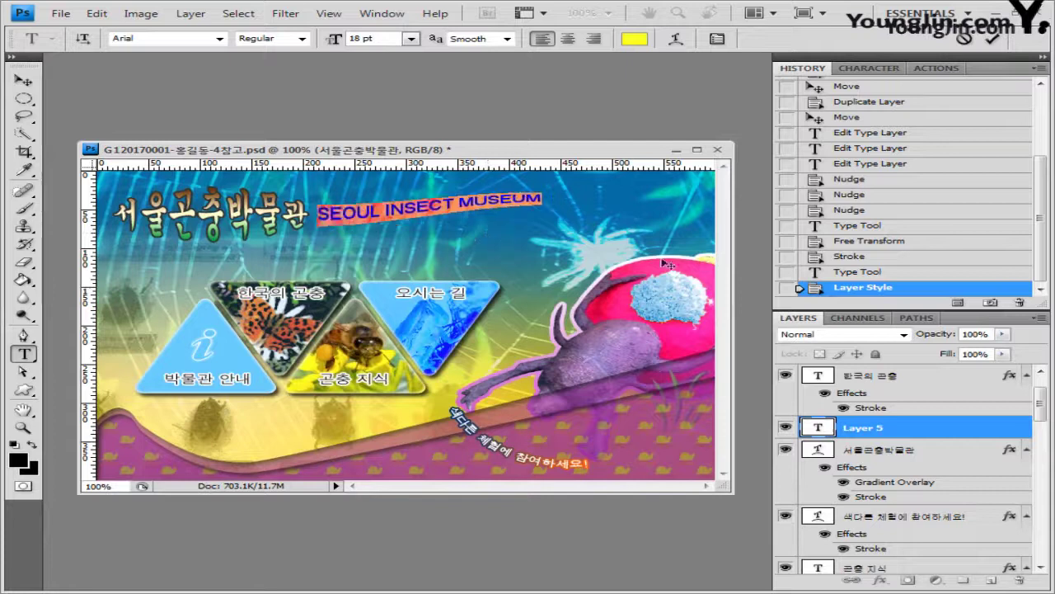
left_click(959, 429)
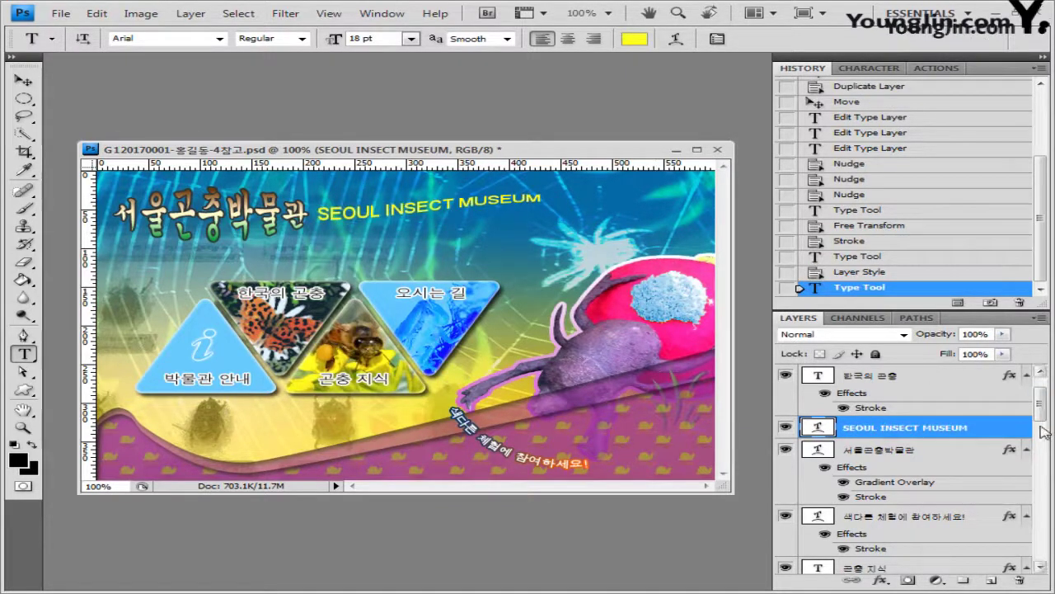
Add a 2 px outside stroke in dark red 660000 to the "SEOUL INSECT MUSEUM" text layer.
double_click(1002, 429)
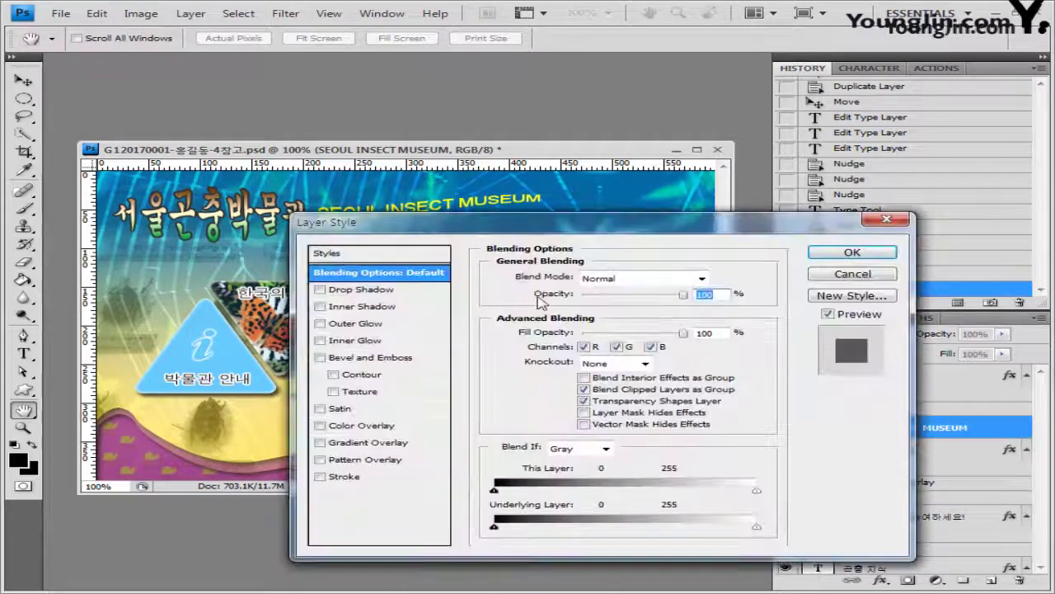
left_click(346, 478)
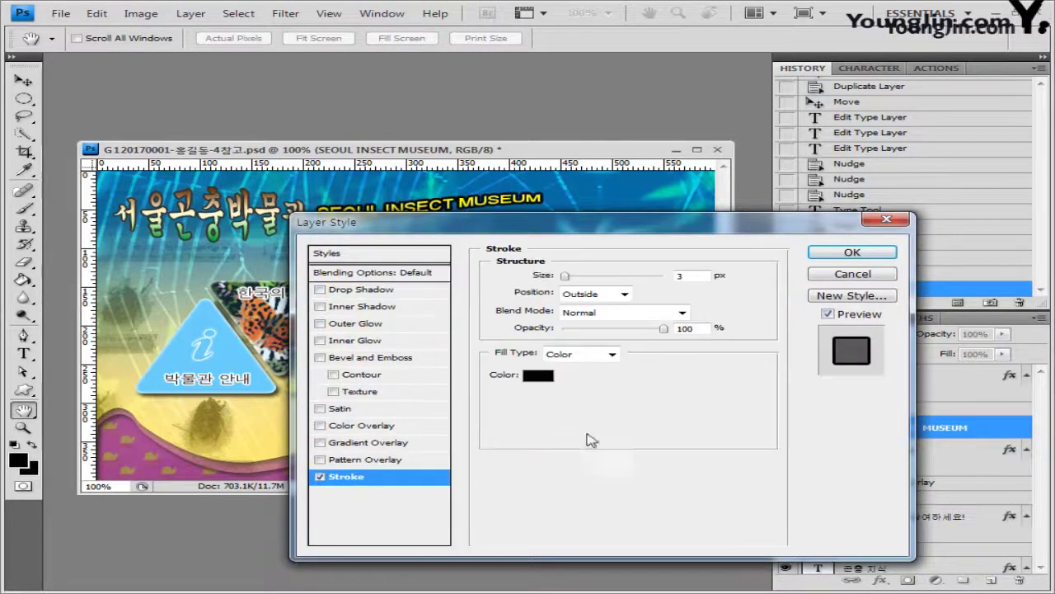
double_click(684, 275)
type("2")
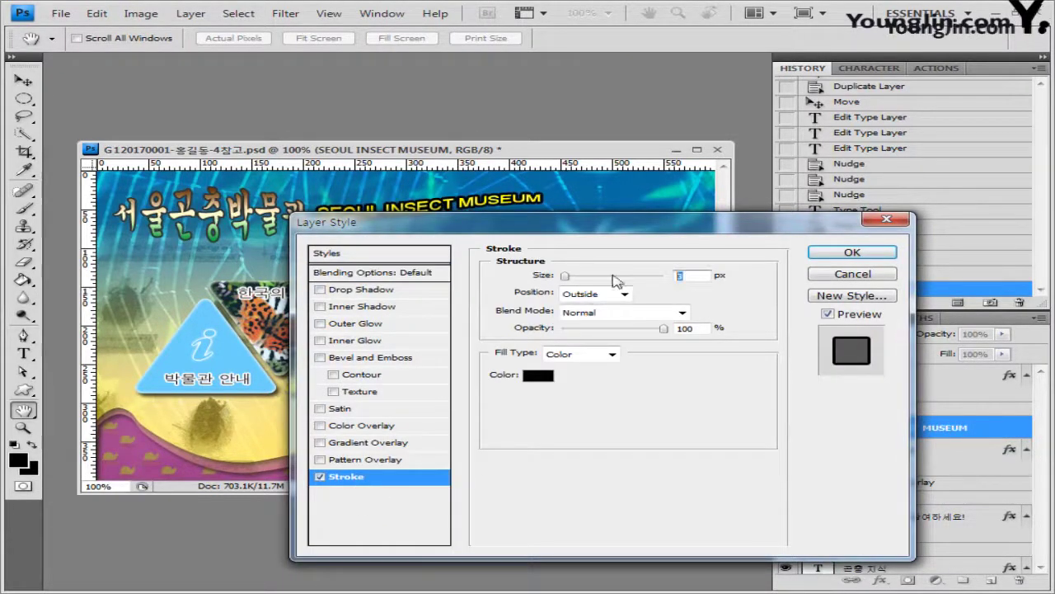
left_click(538, 376)
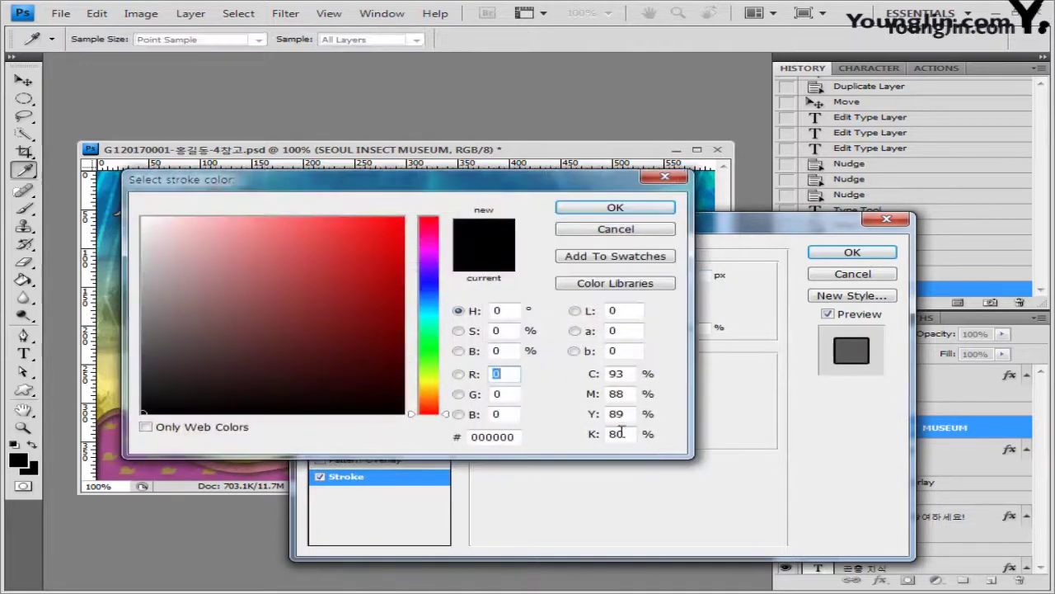
left_click(501, 437)
type("660000")
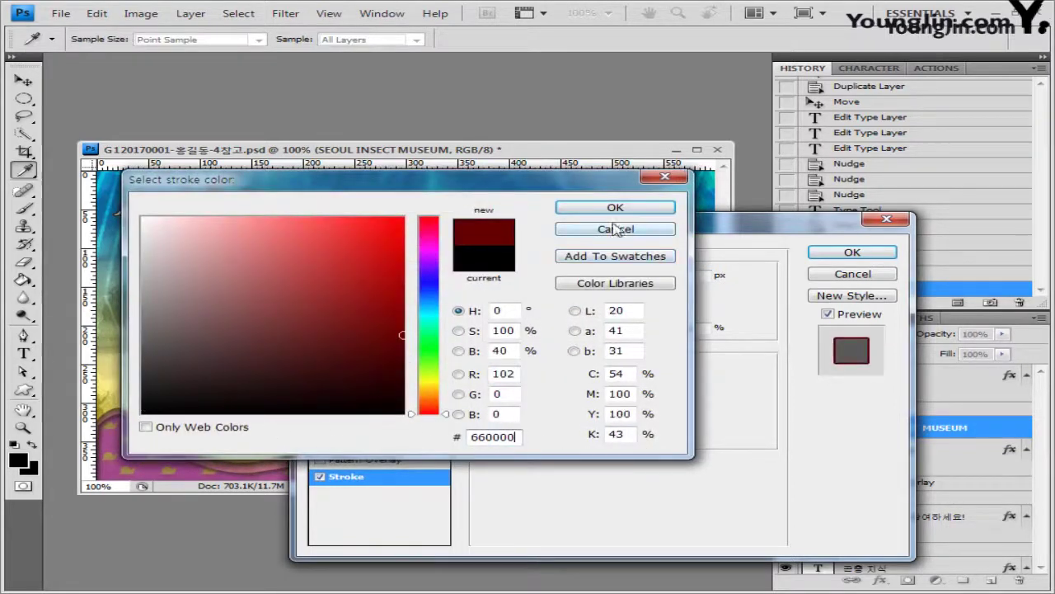
left_click(615, 207)
left_click(852, 253)
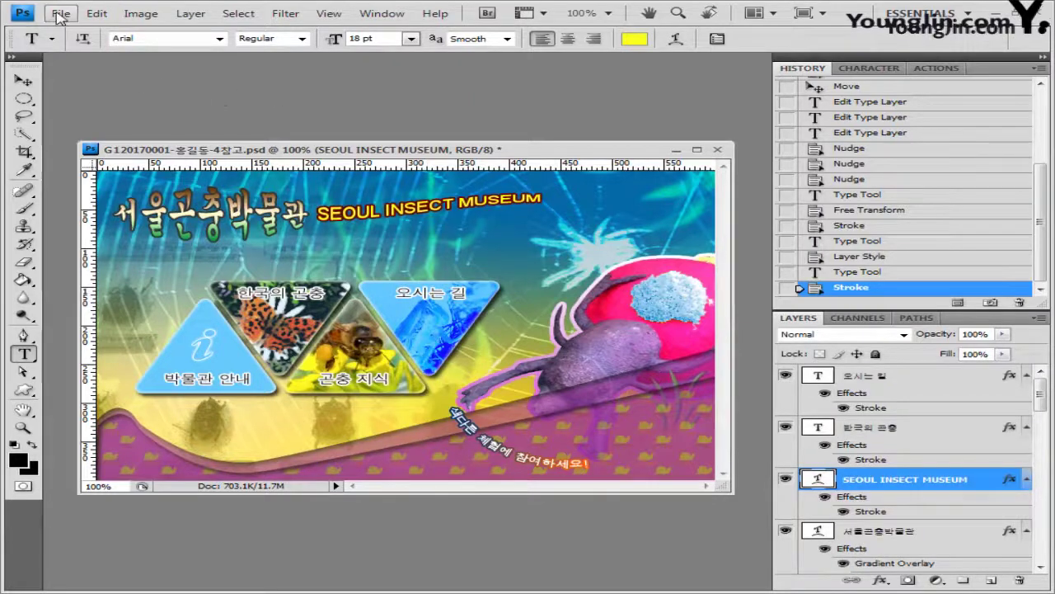
Save the layered document, and save a JPEG copy in the GTQ folder with "참고" removed so the file name ends in "-4".
left_click(60, 14)
left_click(90, 208)
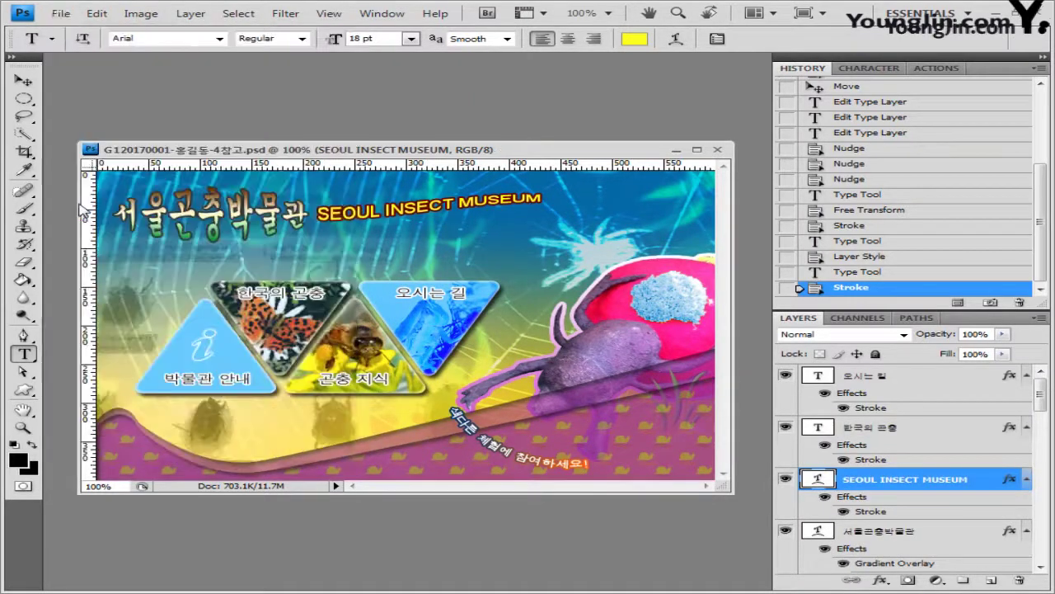
left_click(60, 14)
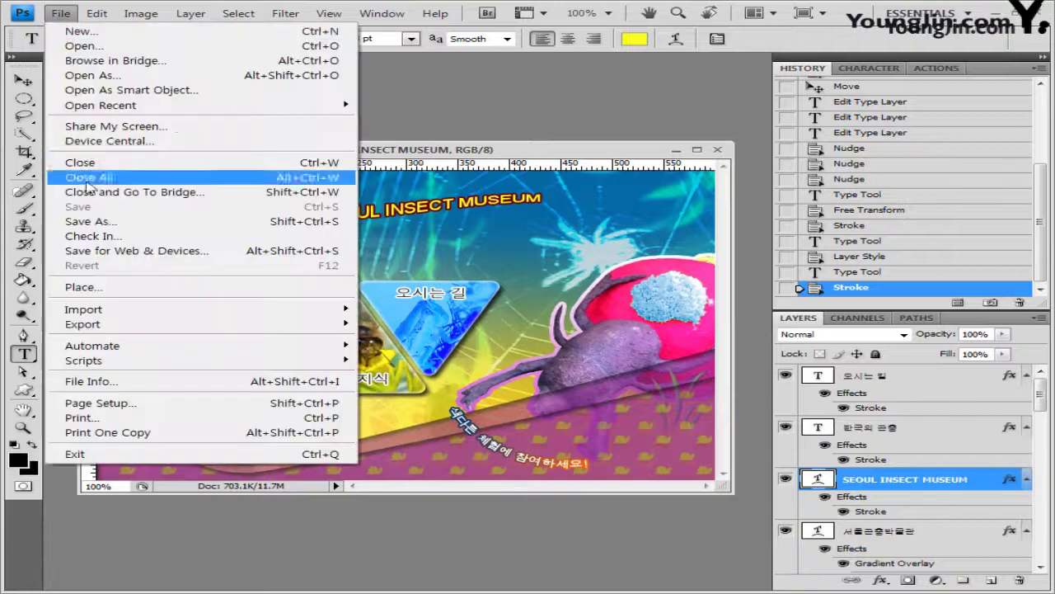
left_click(82, 222)
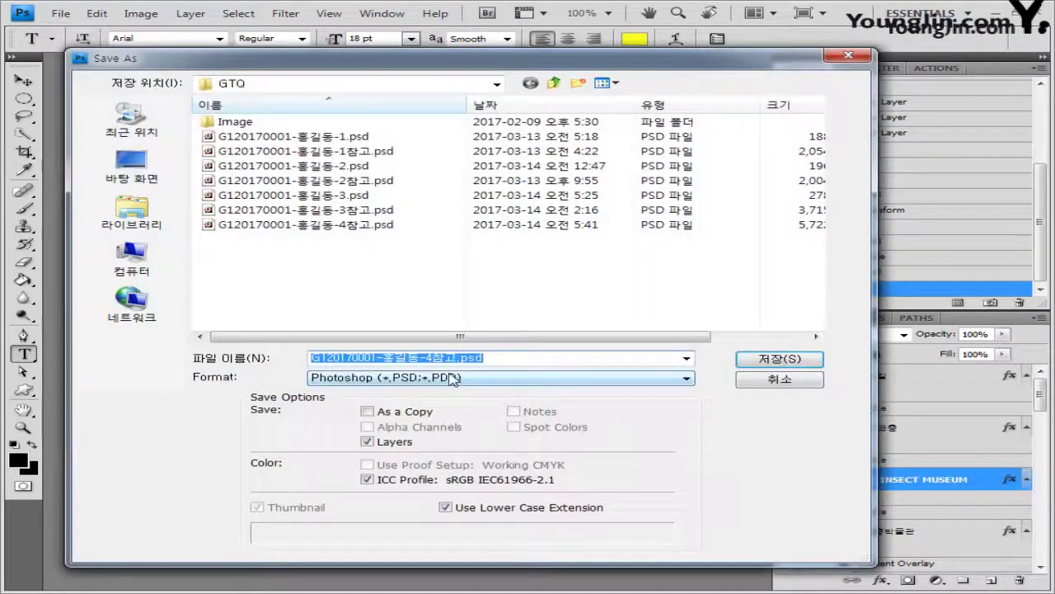
left_click(520, 378)
left_click(456, 466)
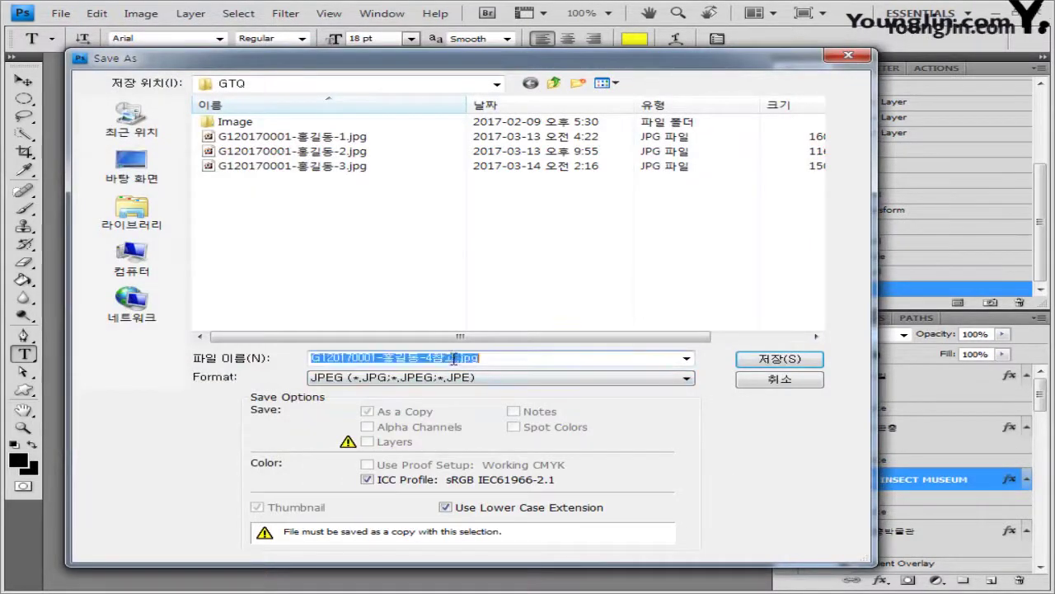
key("BackSpace")
key("BackSpace")
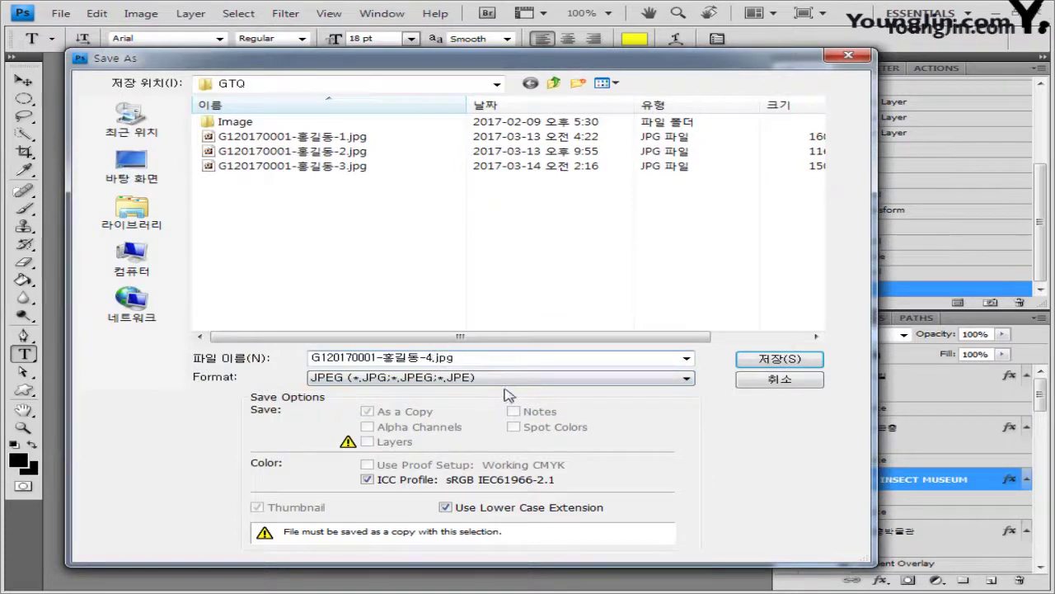
left_click(798, 363)
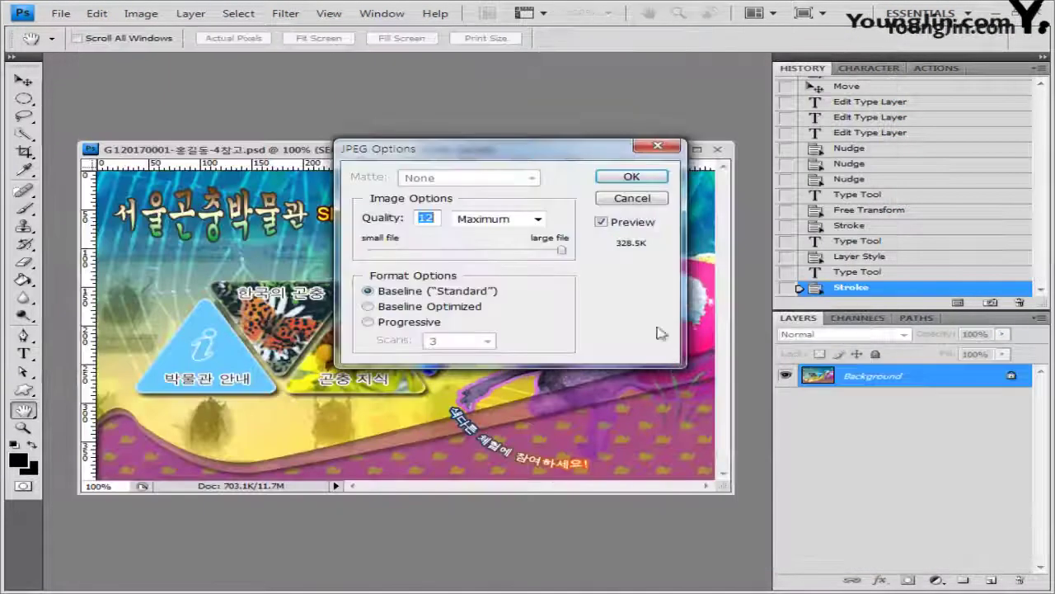
left_click(632, 176)
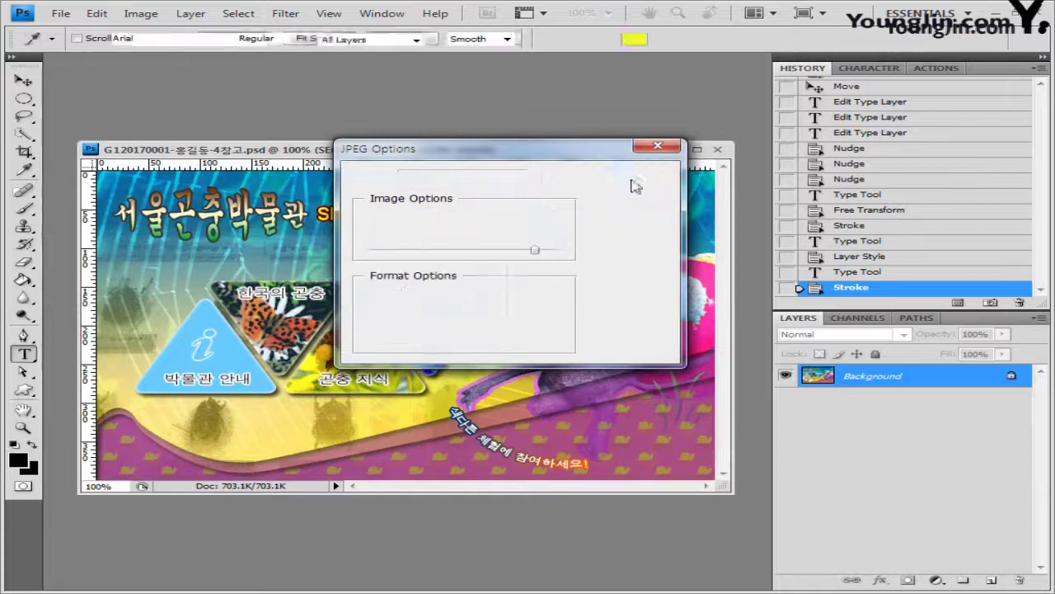
Resize the image to a width of 60 pixels with proportions constrained.
left_click(138, 13)
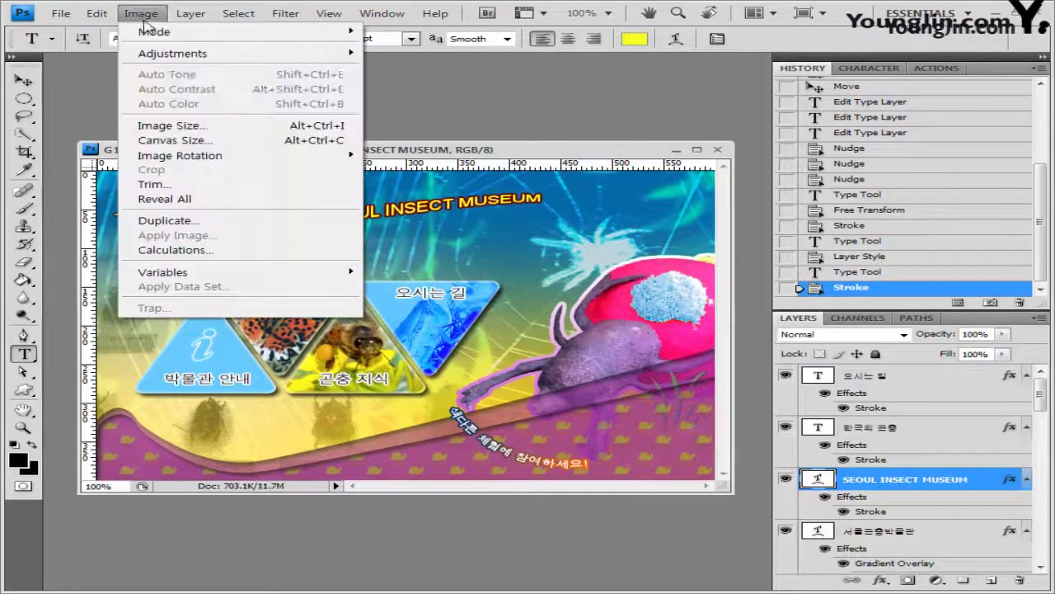
left_click(174, 125)
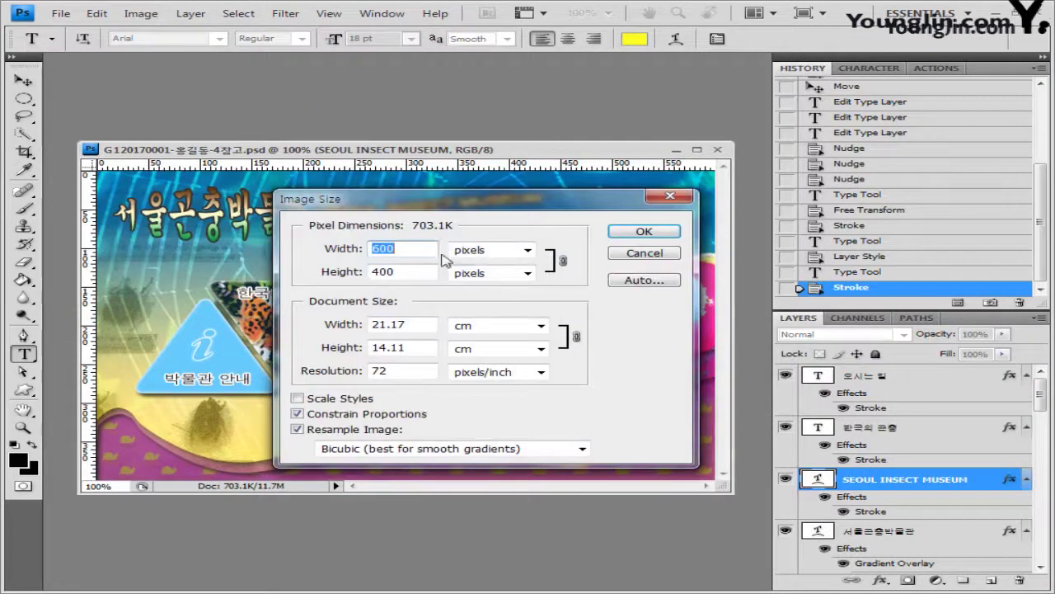
left_click(390, 251)
key("BackSpace")
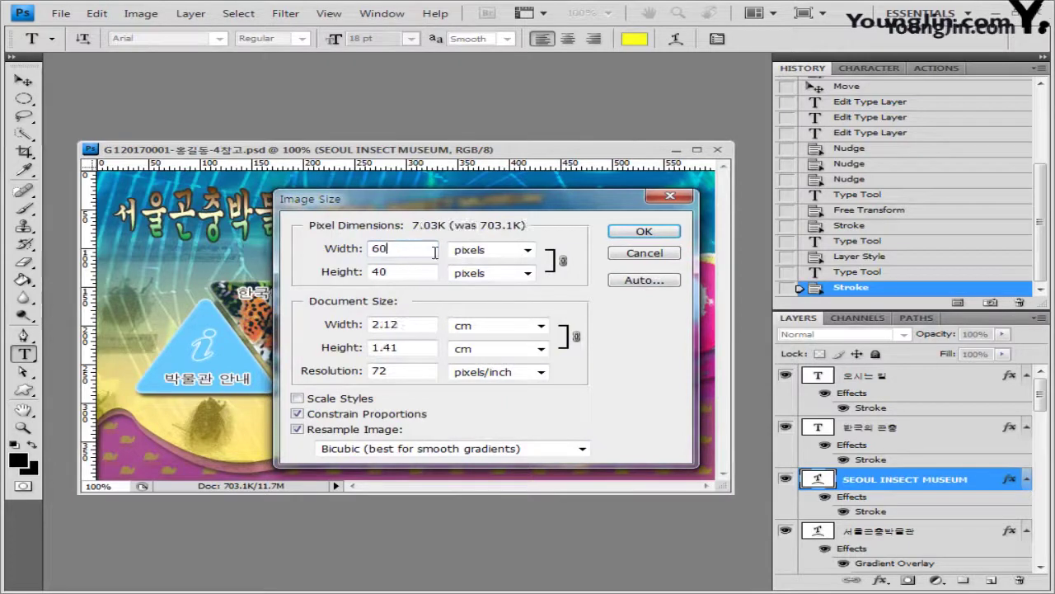
left_click(649, 234)
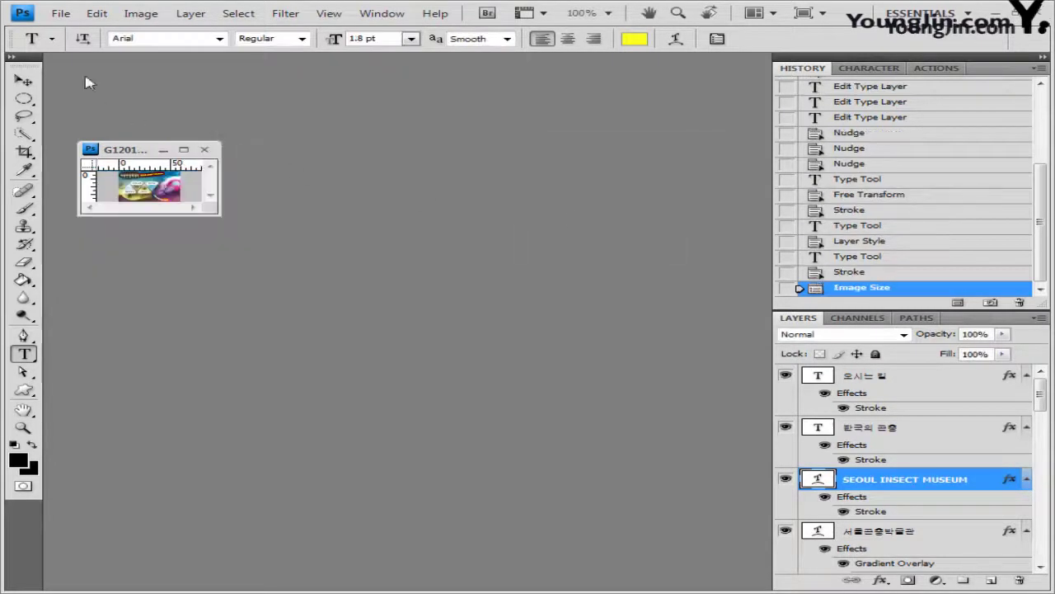
Save the reduced image as a separate PSD whose file name ends in "-4" without "참고", and close the document.
left_click(61, 13)
left_click(132, 225)
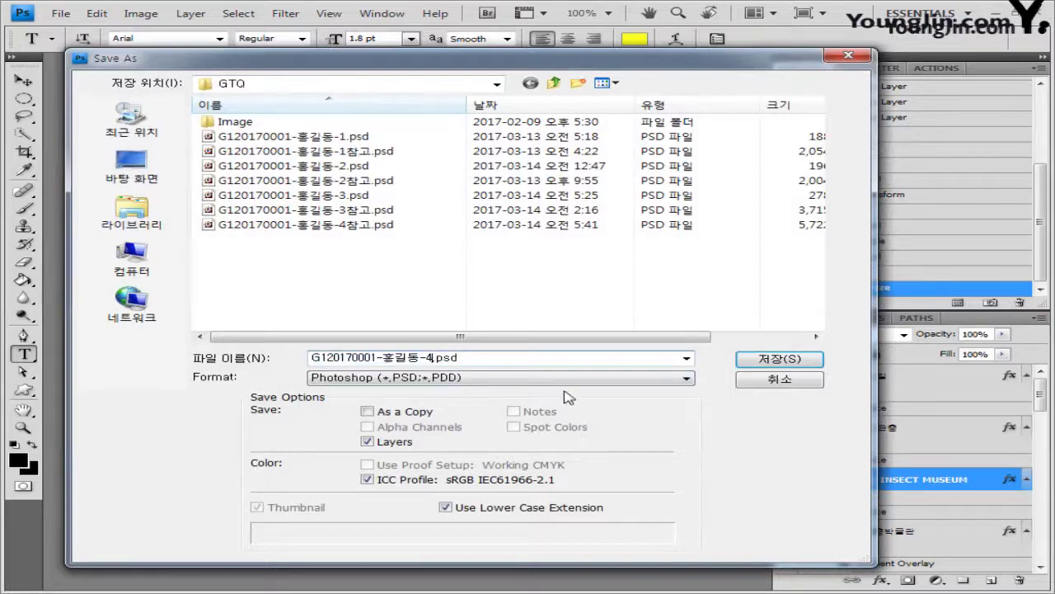
left_click(779, 359)
key("Return")
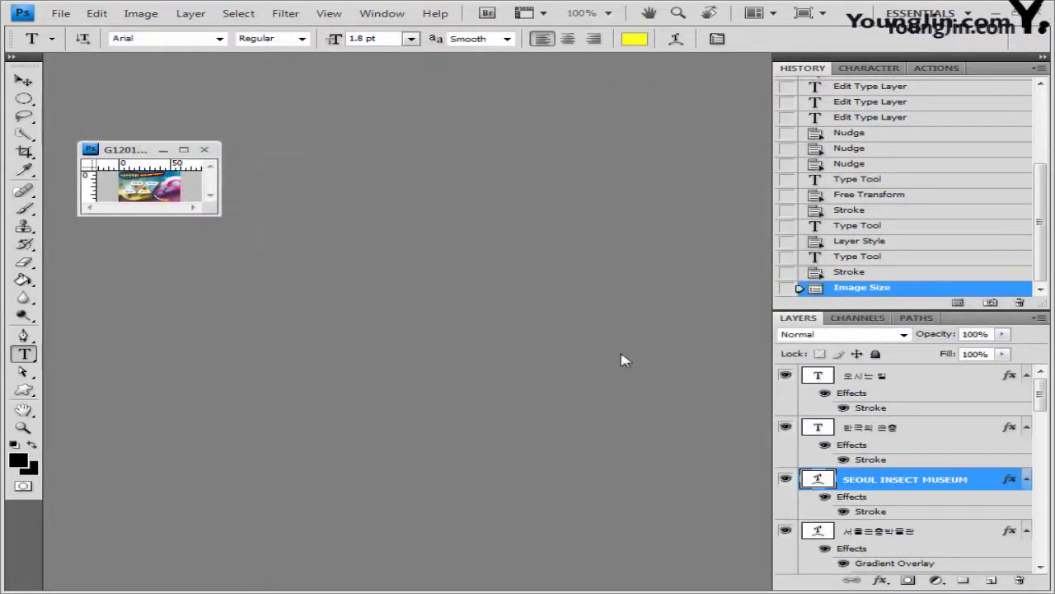
left_click(207, 151)
Review the saved files in the GTQ folder, singling out the four PSD files marked "참고", without opening any.
double_click(474, 295)
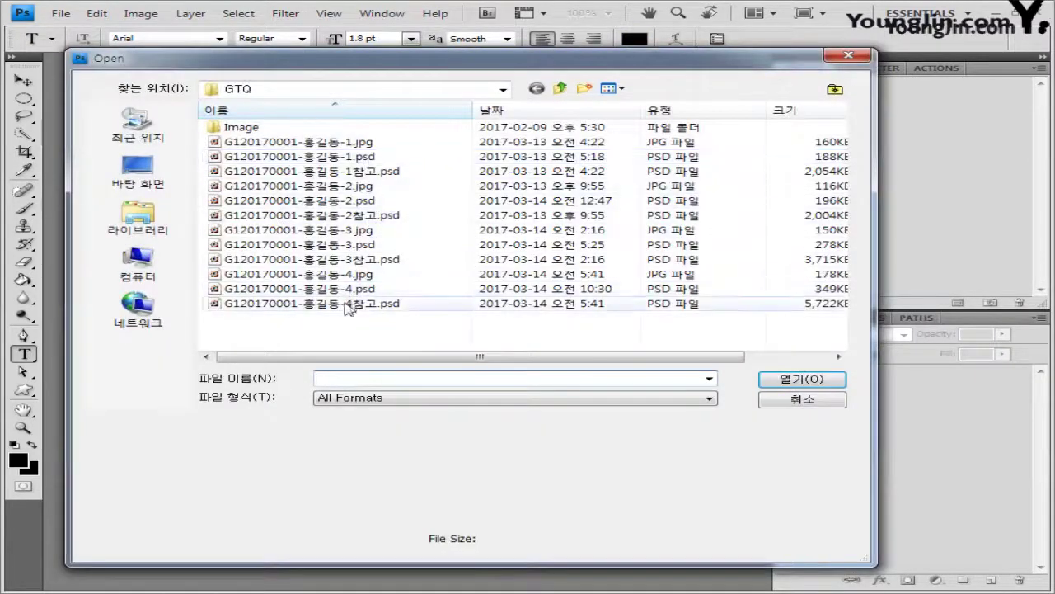
left_click_drag(428, 334, 400, 173)
left_click(401, 173)
left_click(396, 218, "ctrl")
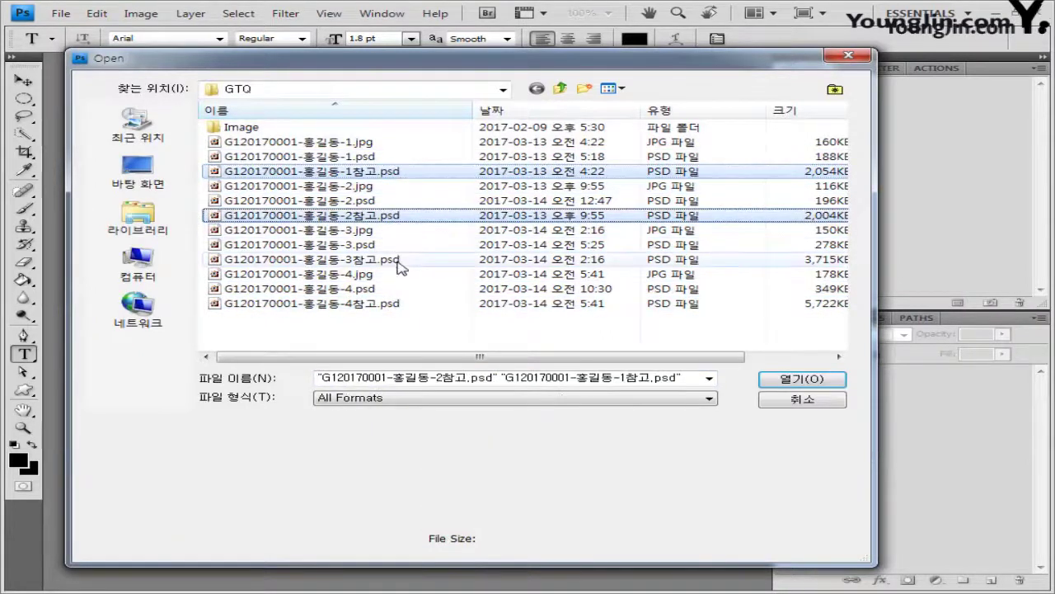
left_click(401, 260, "ctrl")
left_click(395, 304, "ctrl")
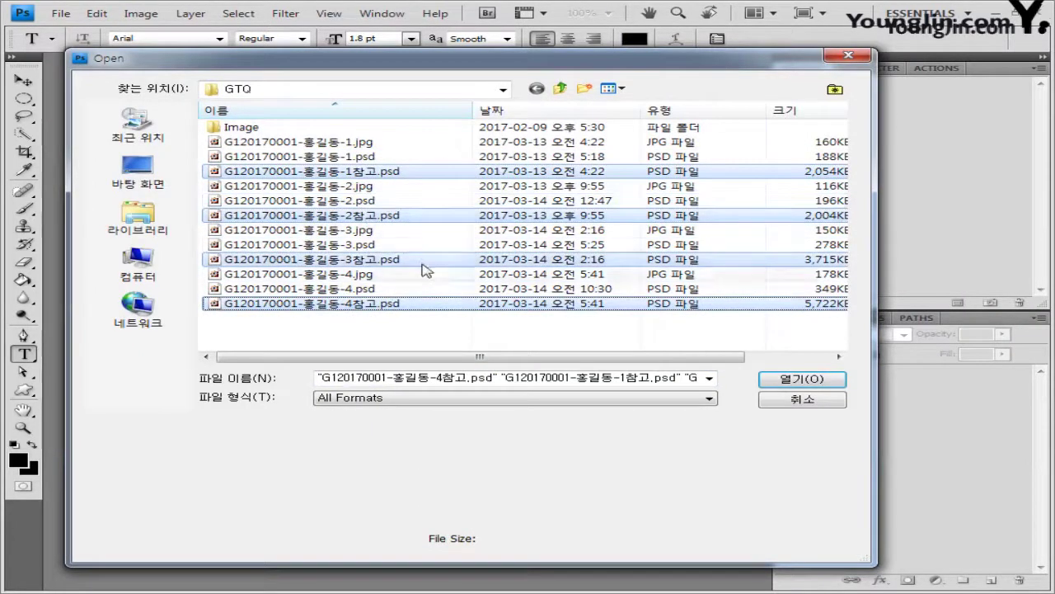
left_click(800, 401)
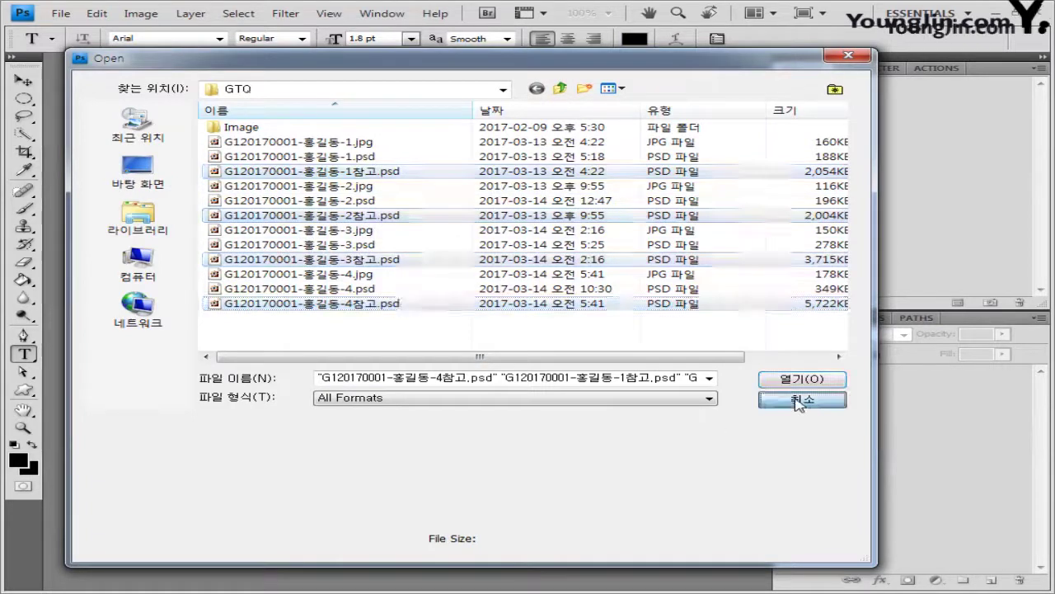